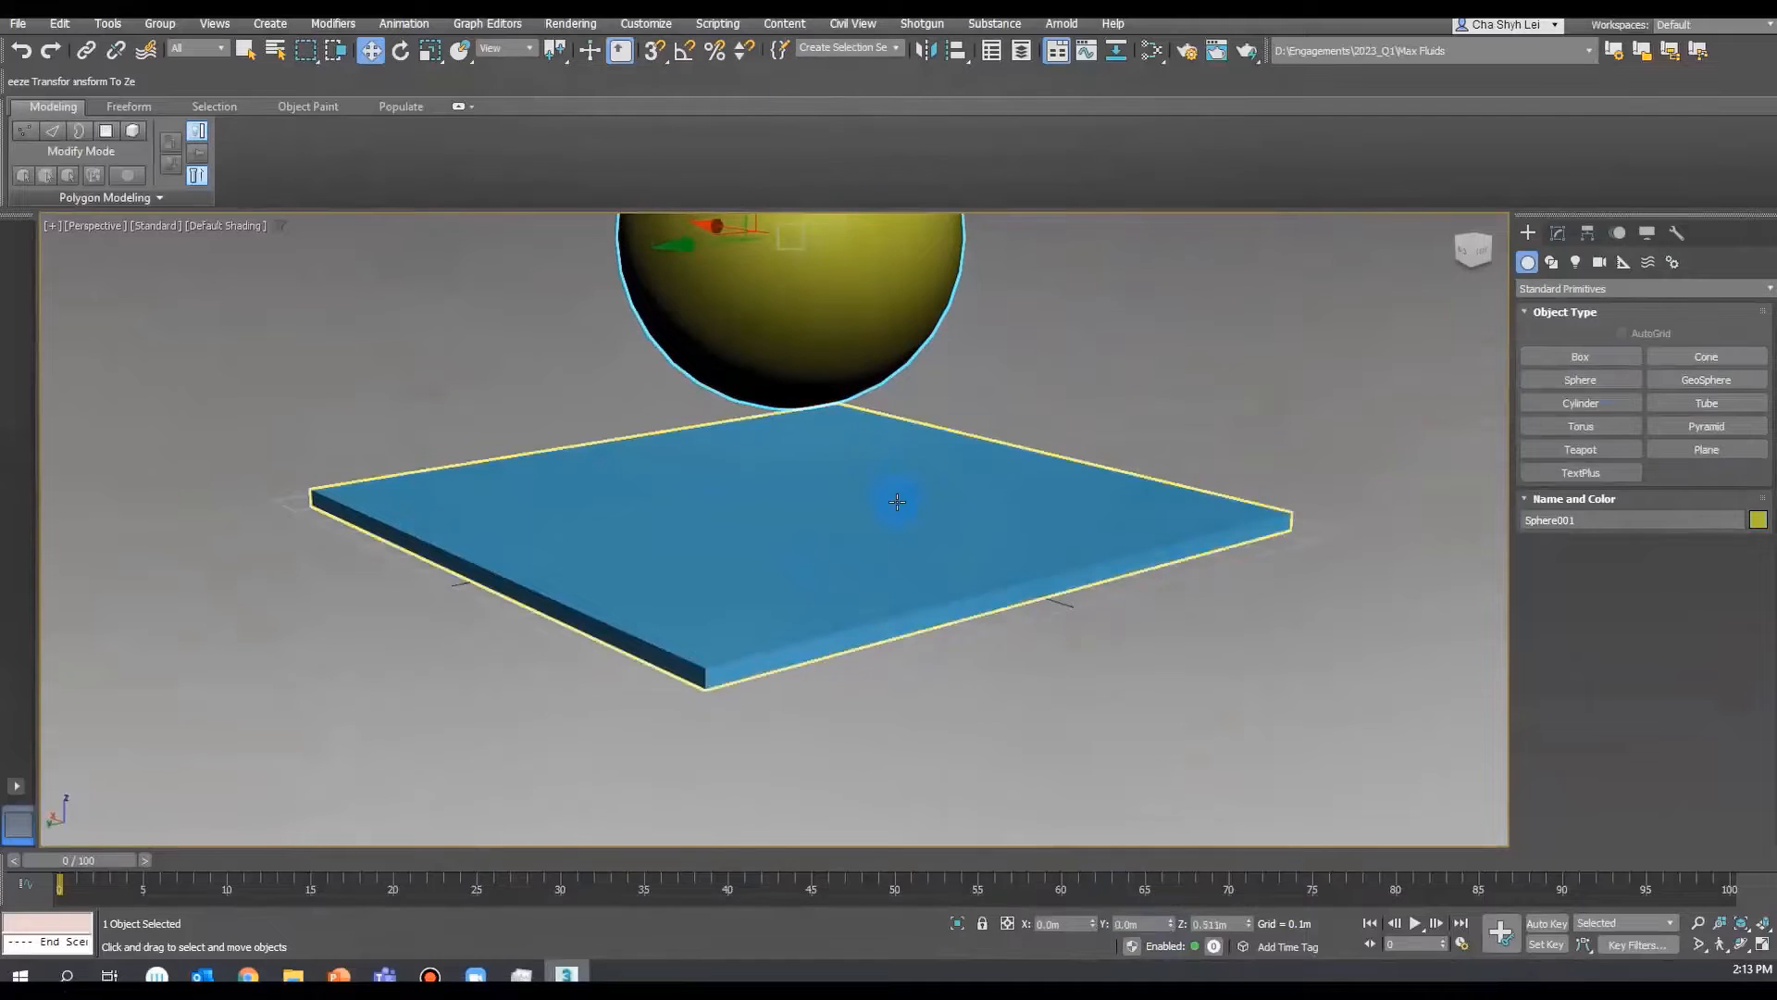
- Zero the X and Y position of the flat blue box so it is centered on the origin
left_click(894, 503)
middle_click_drag(1011, 664, 916, 685, "alt")
right_click(1093, 922)
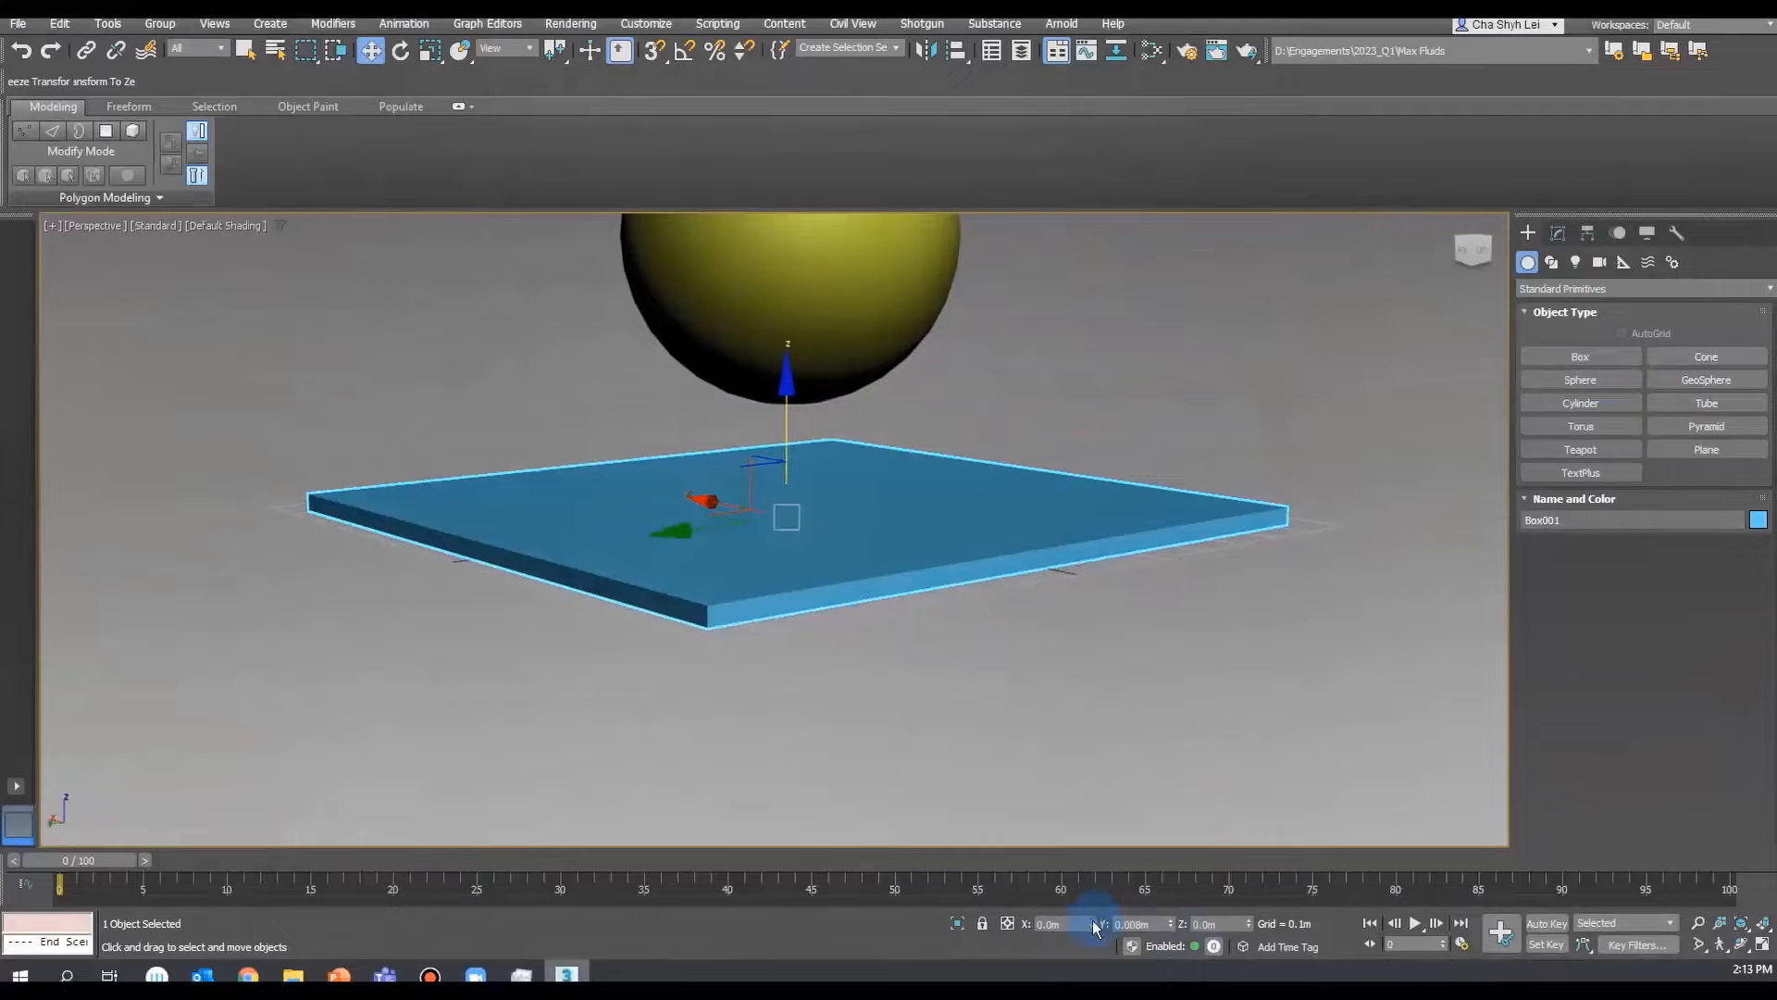
right_click(1170, 923)
middle_click_drag(1000, 777, 881, 674, "alt")
scroll(896, 694, "down", 5)
scroll(880, 674, "up", 3)
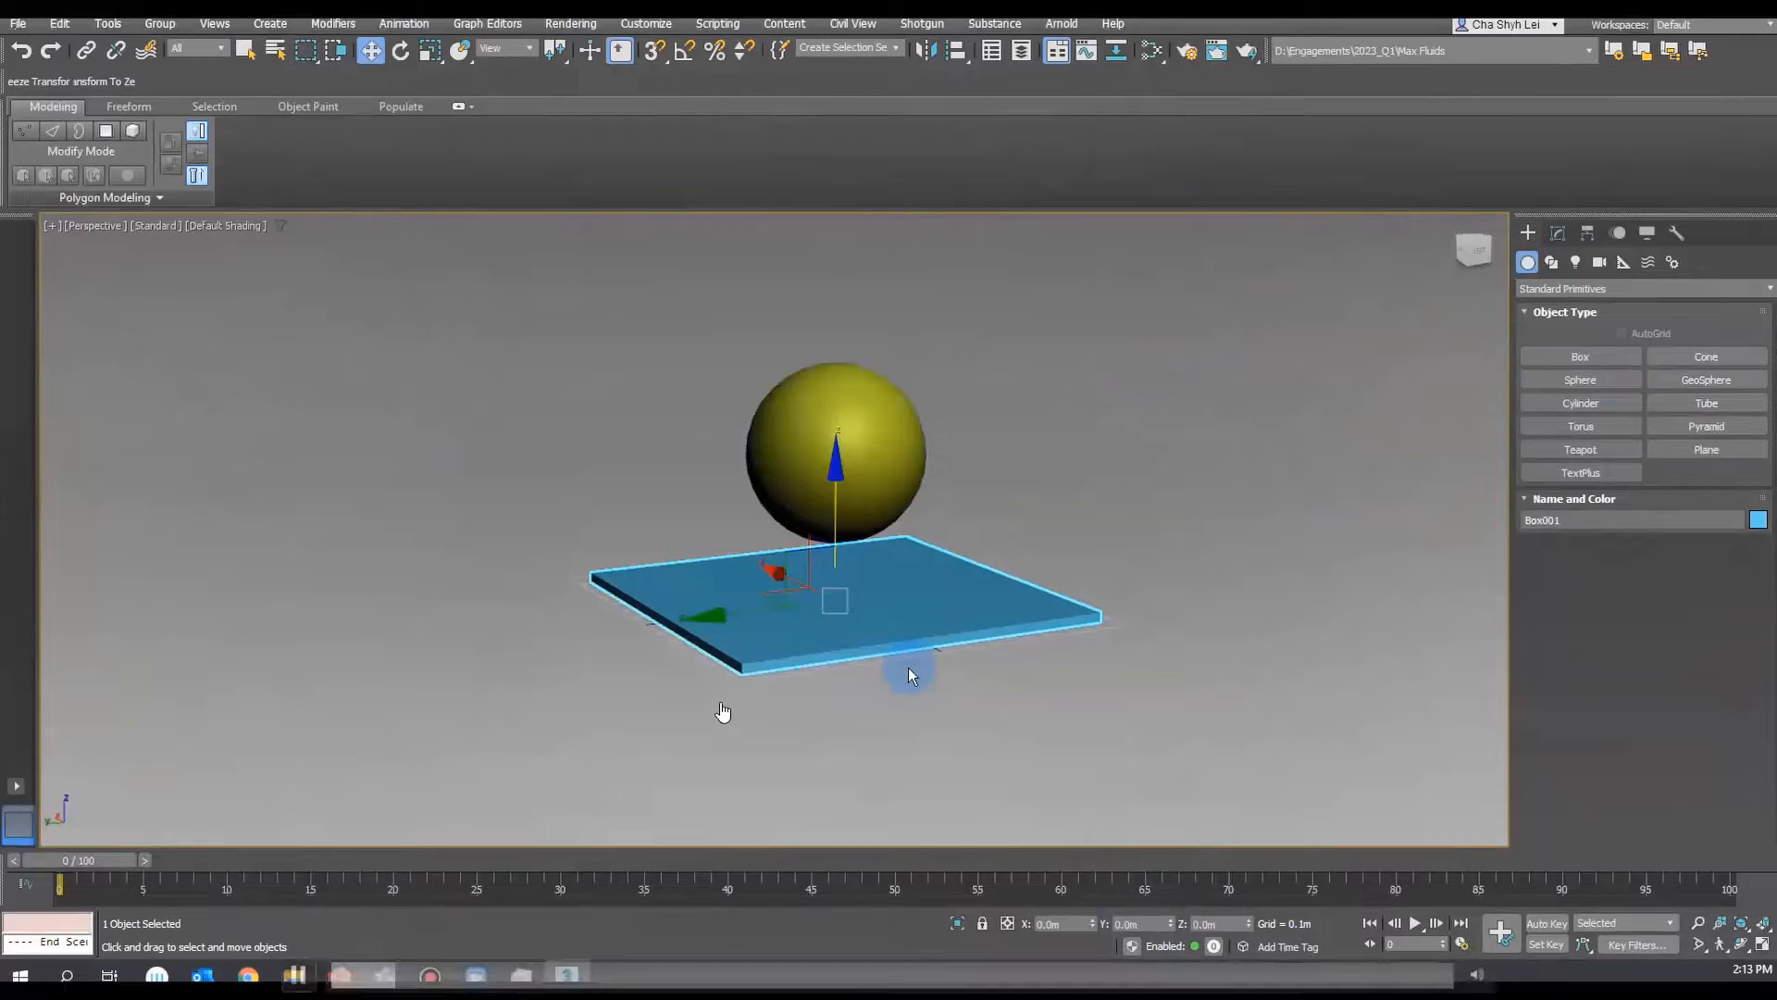
middle_click_drag(571, 575, 567, 574, "alt")
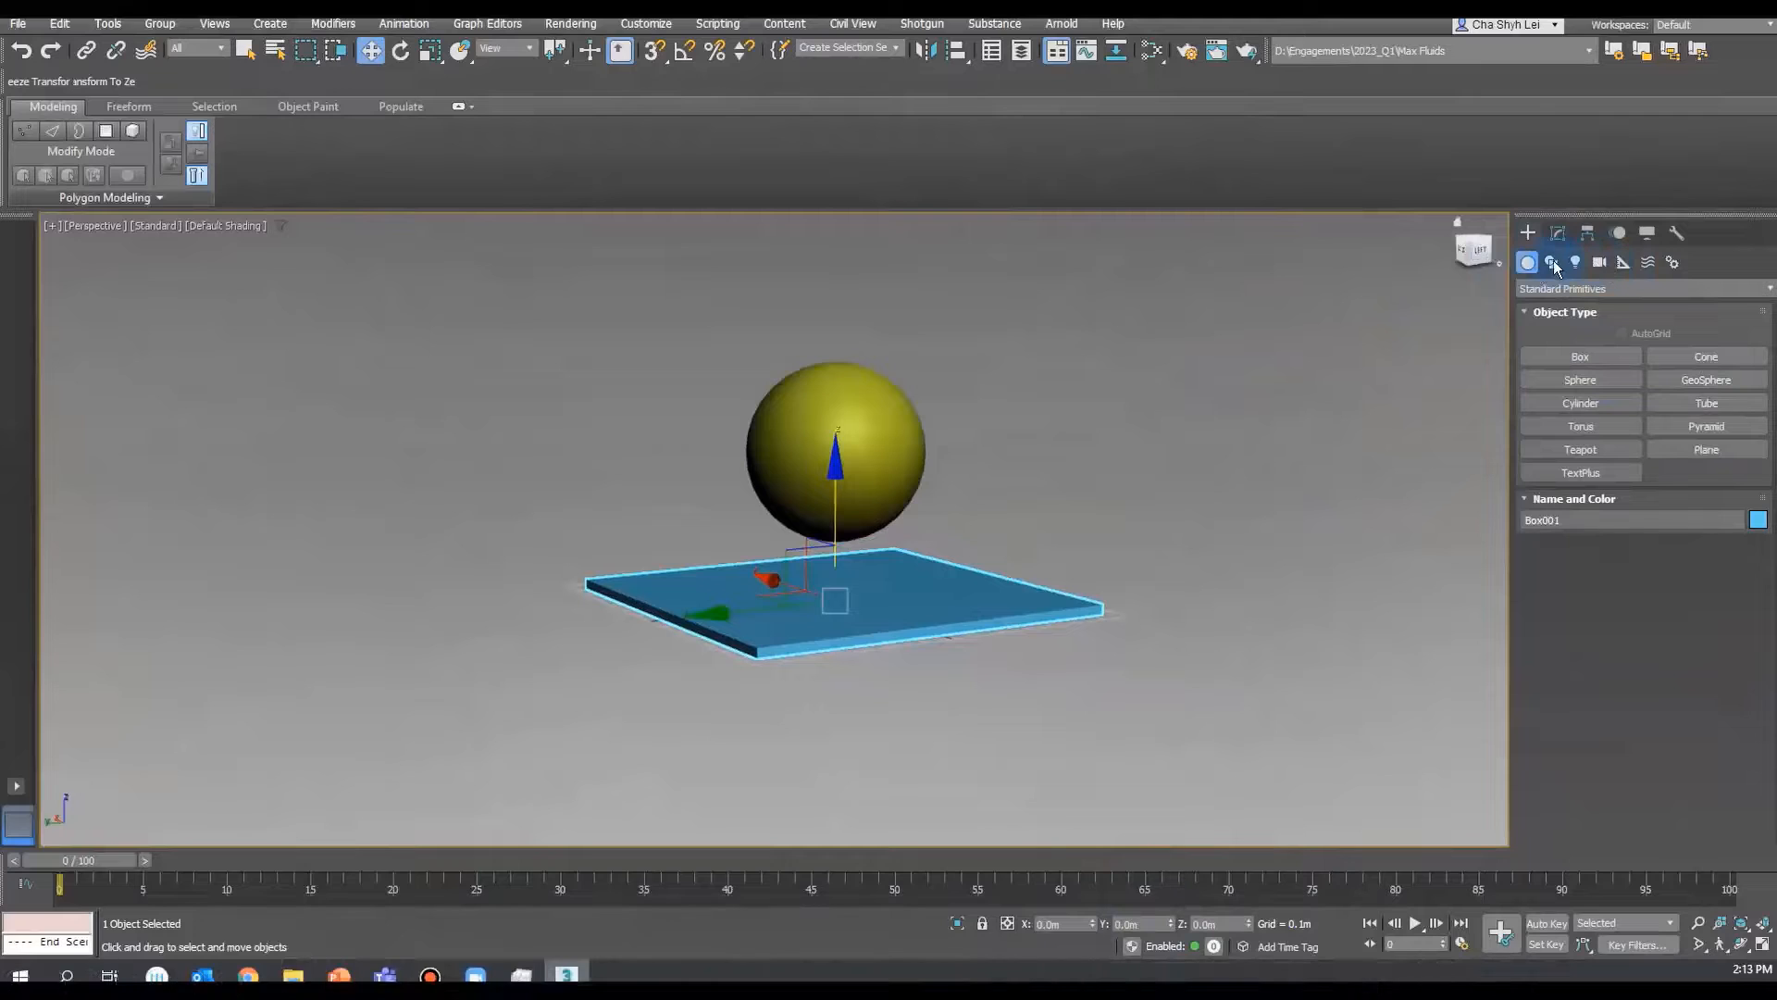
- Create a Fluids Liquid emitter beside the box with an icon size of about 0.516 m
left_click(1556, 289)
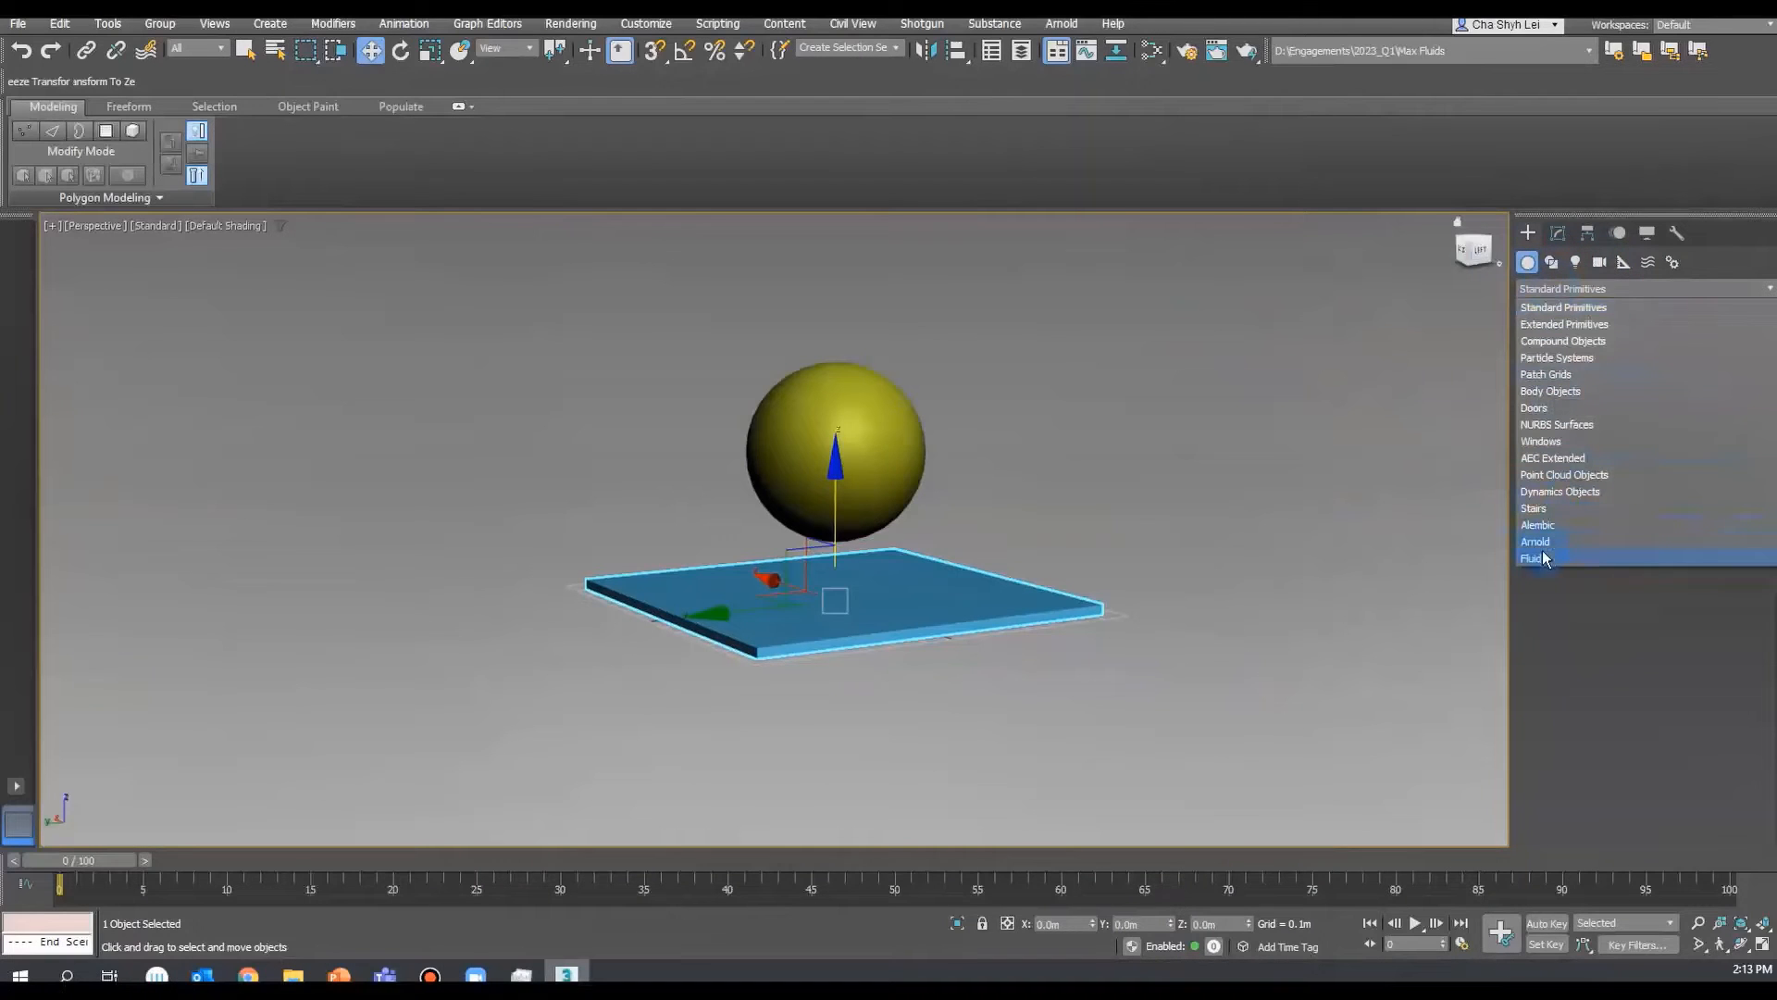
left_click(1543, 558)
left_click(1578, 357)
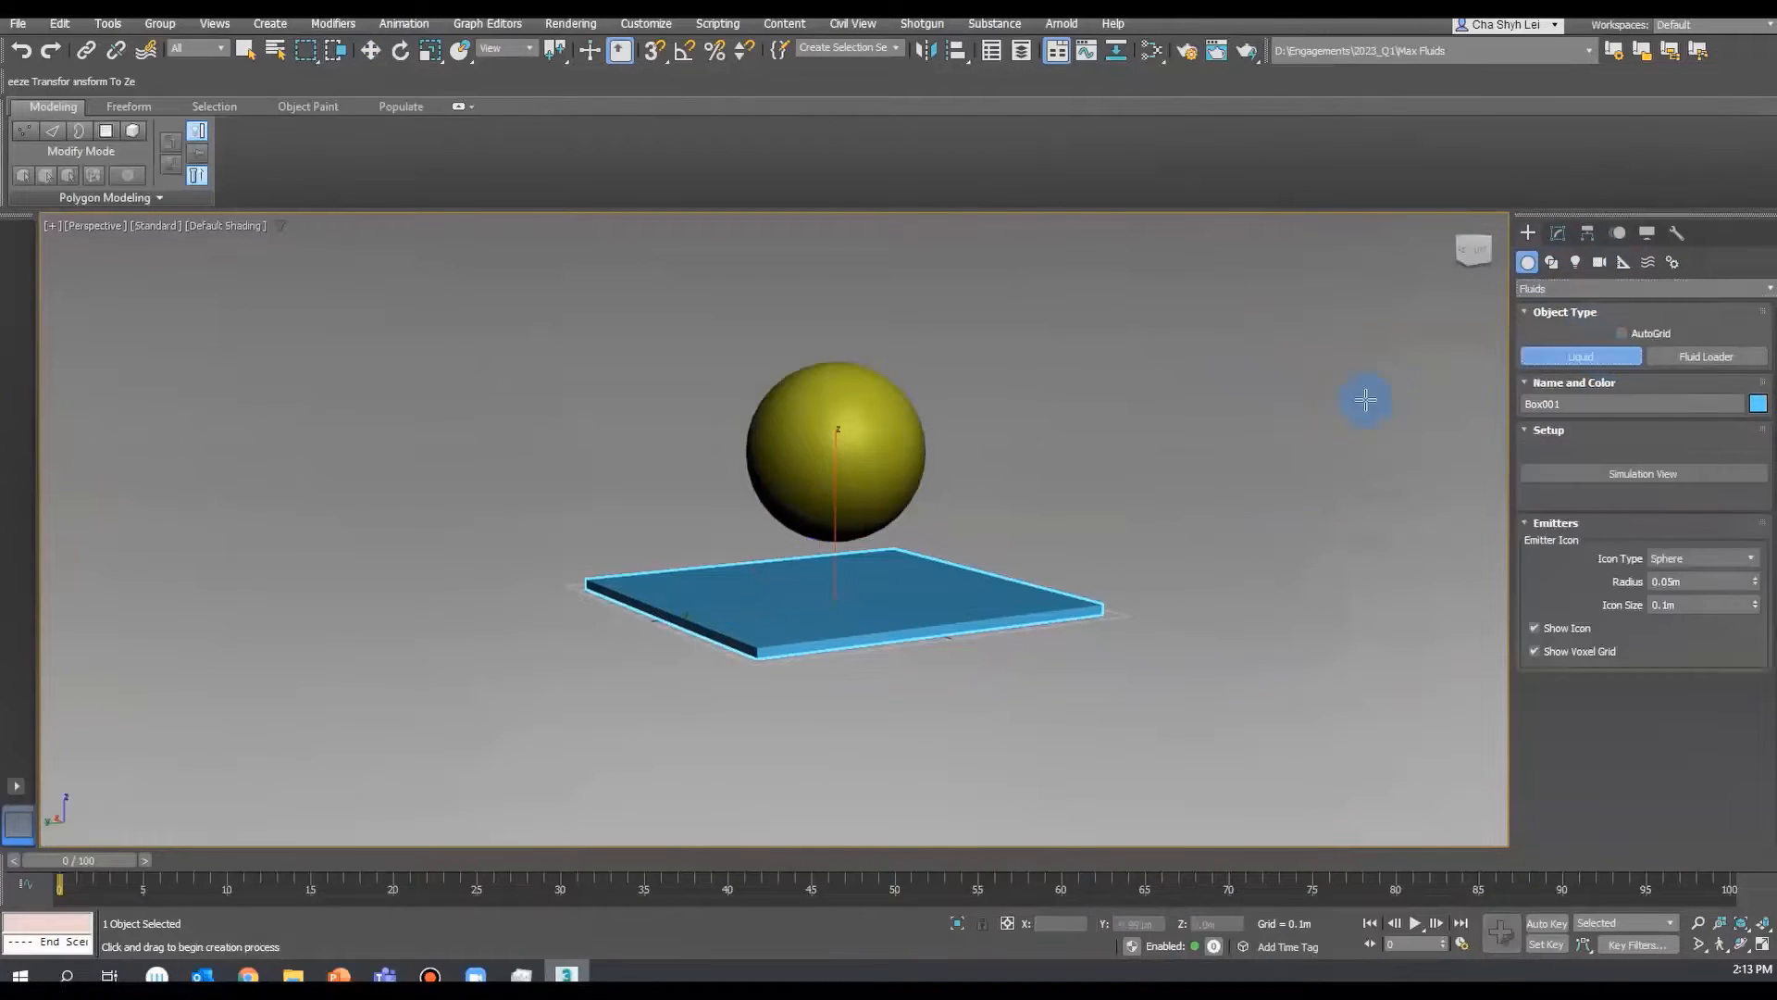
left_click_drag(1089, 555, 1115, 579)
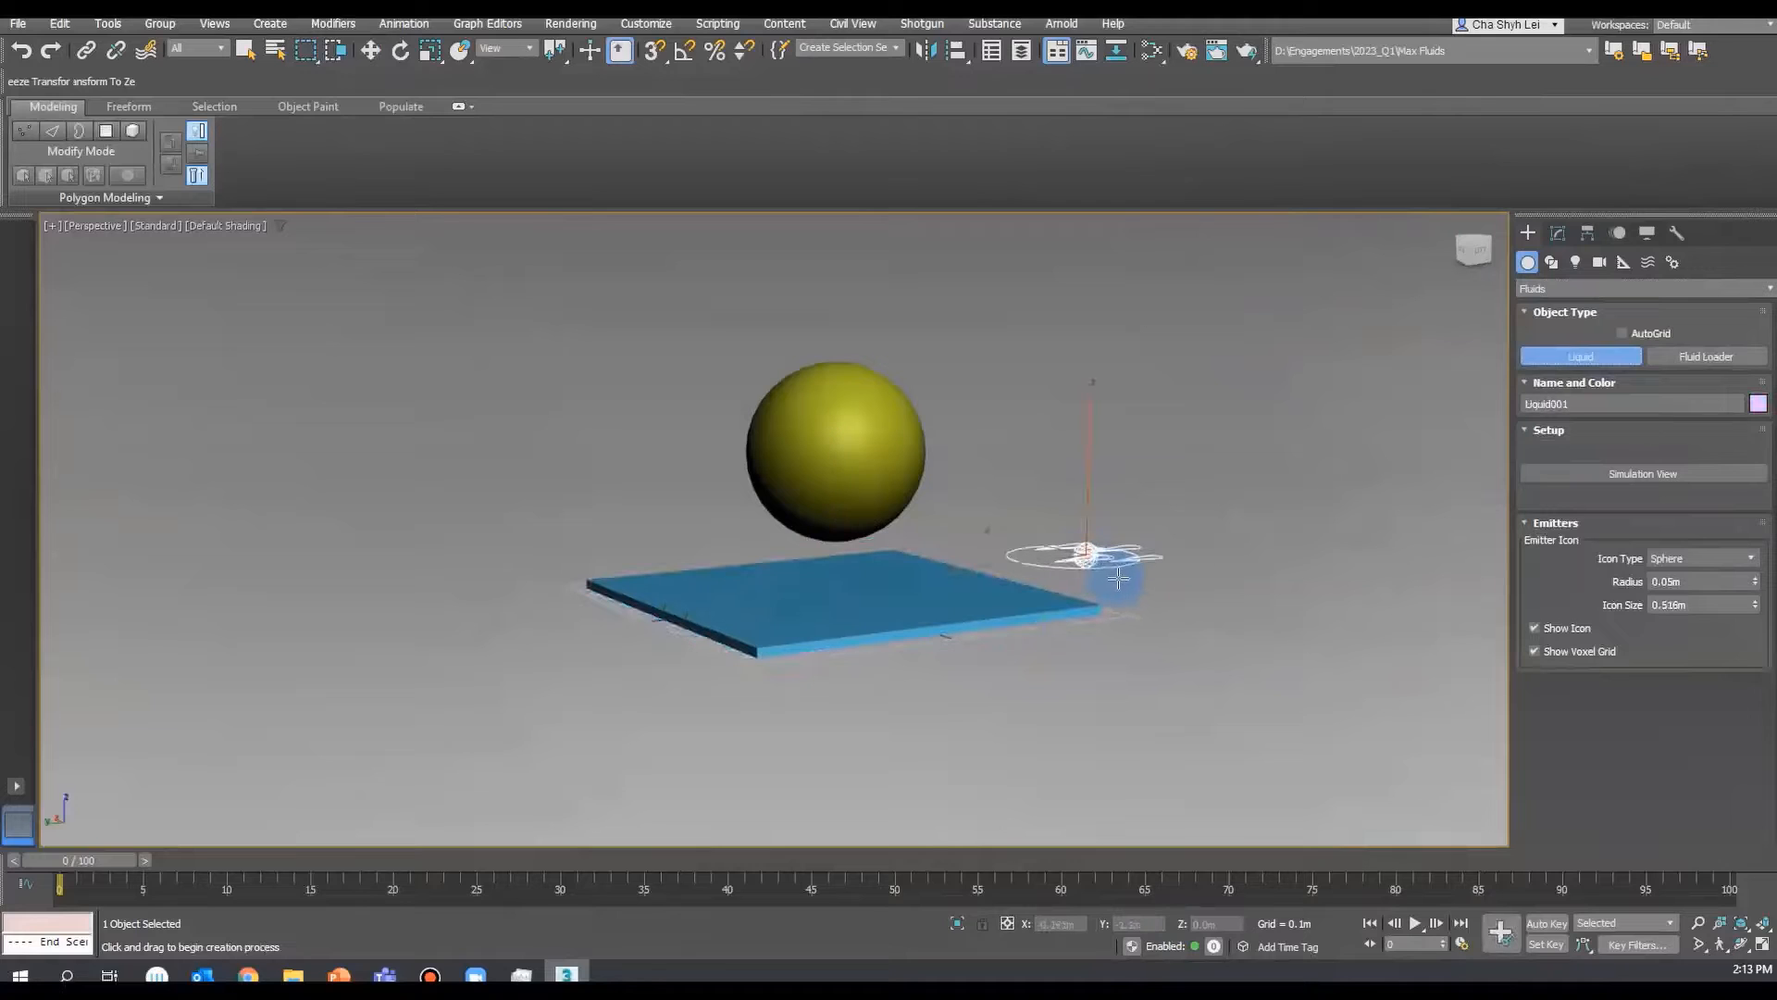
- Move the liquid emitter freehand to a position above the sphere
key("w")
mouse_move(1201, 563)
middle_mouse_down("alt")
mouse_move(1192, 581)
mouse_move(1174, 568)
middle_mouse_up("alt")
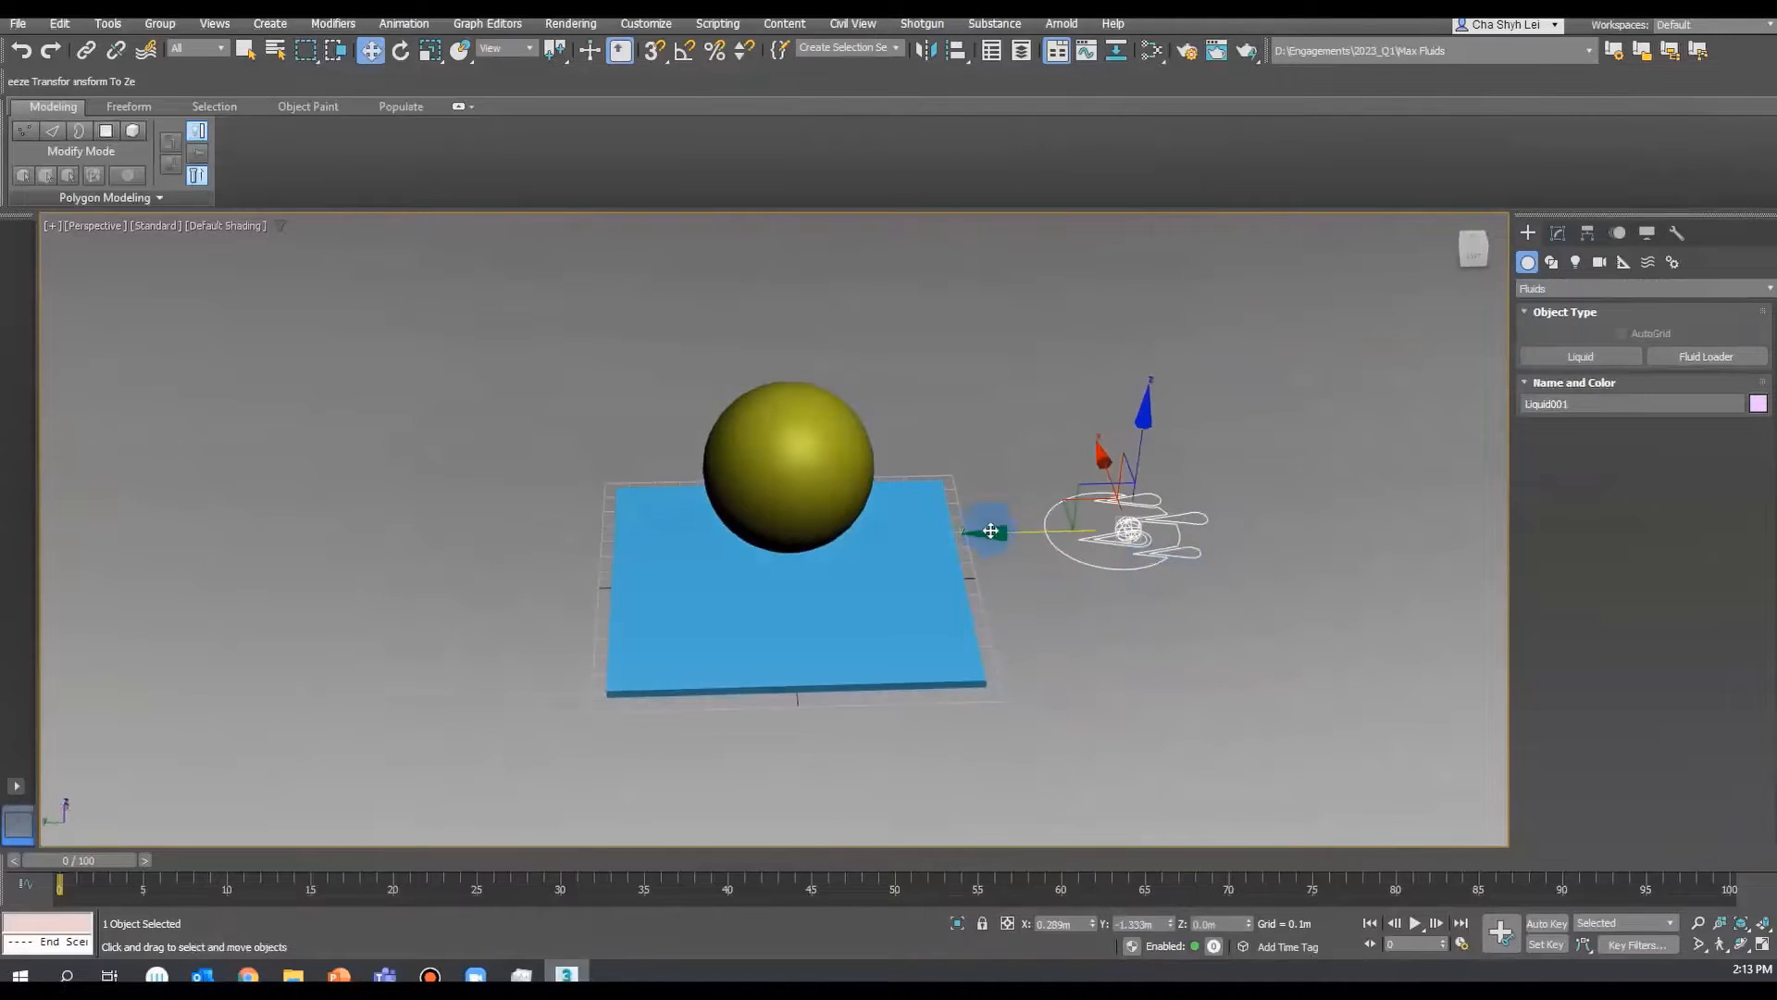
left_click_drag(991, 530, 680, 540)
left_click_drag(833, 412, 838, 233)
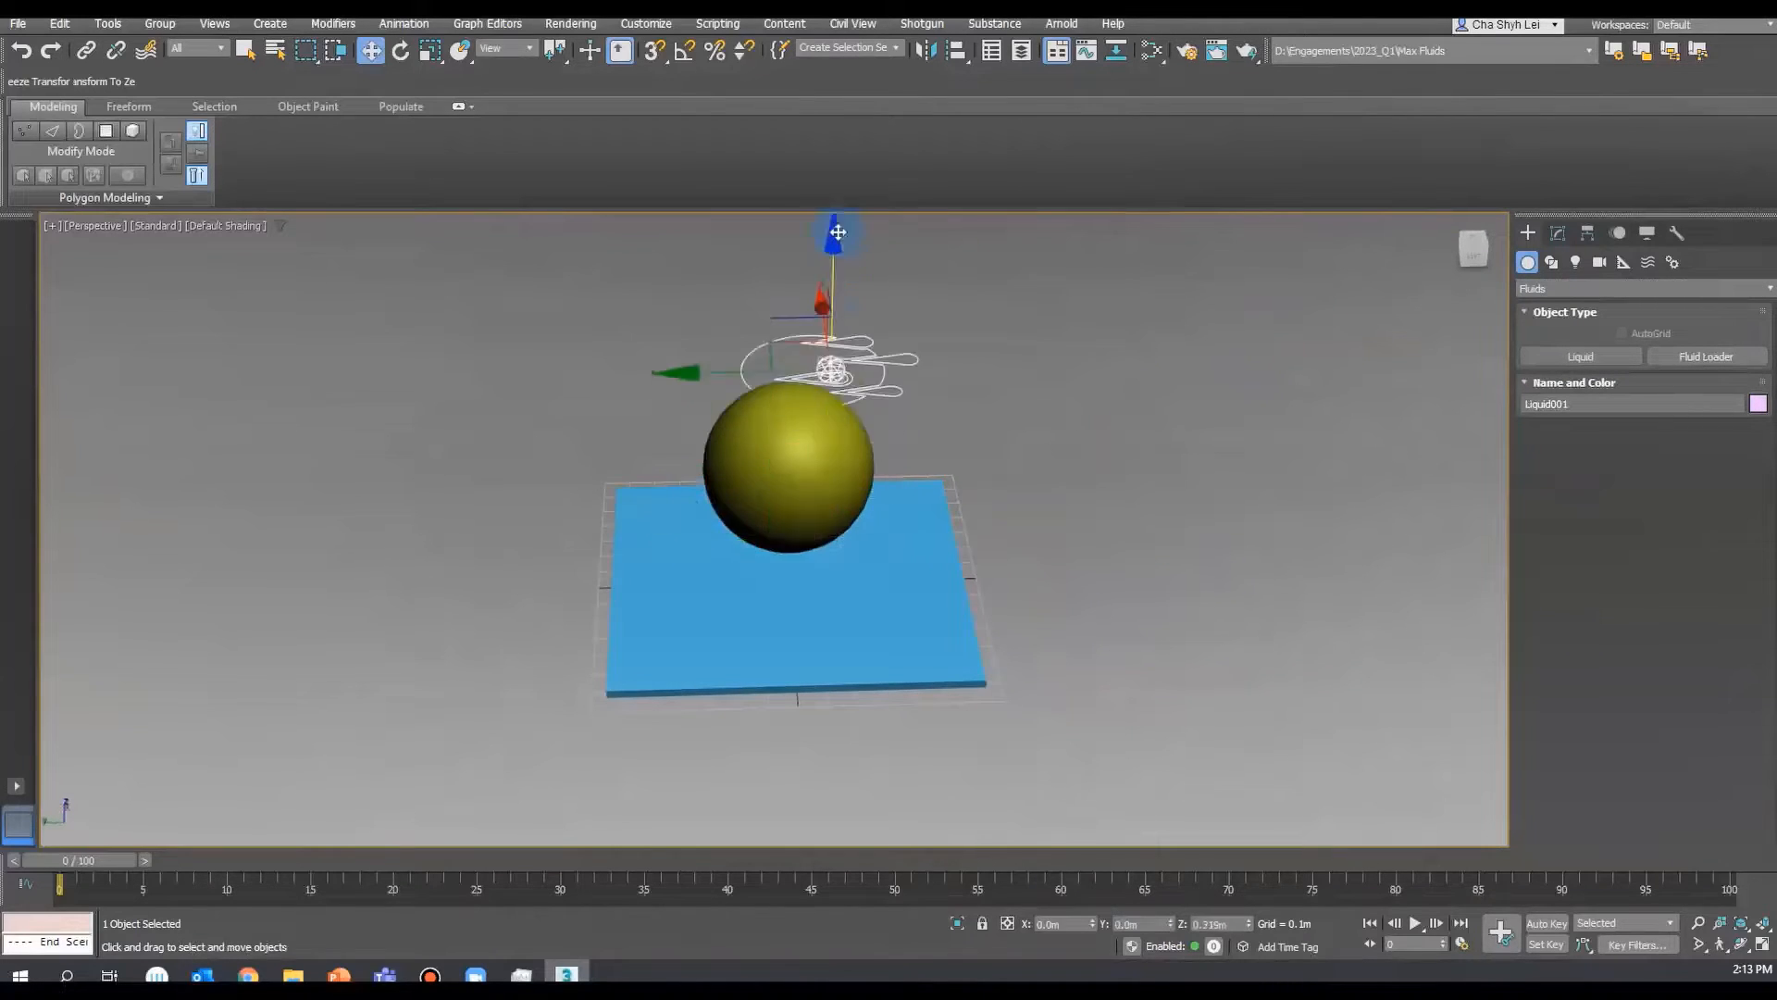
middle_click_drag(838, 233, 682, 361, "alt")
left_click_drag(676, 363, 630, 373)
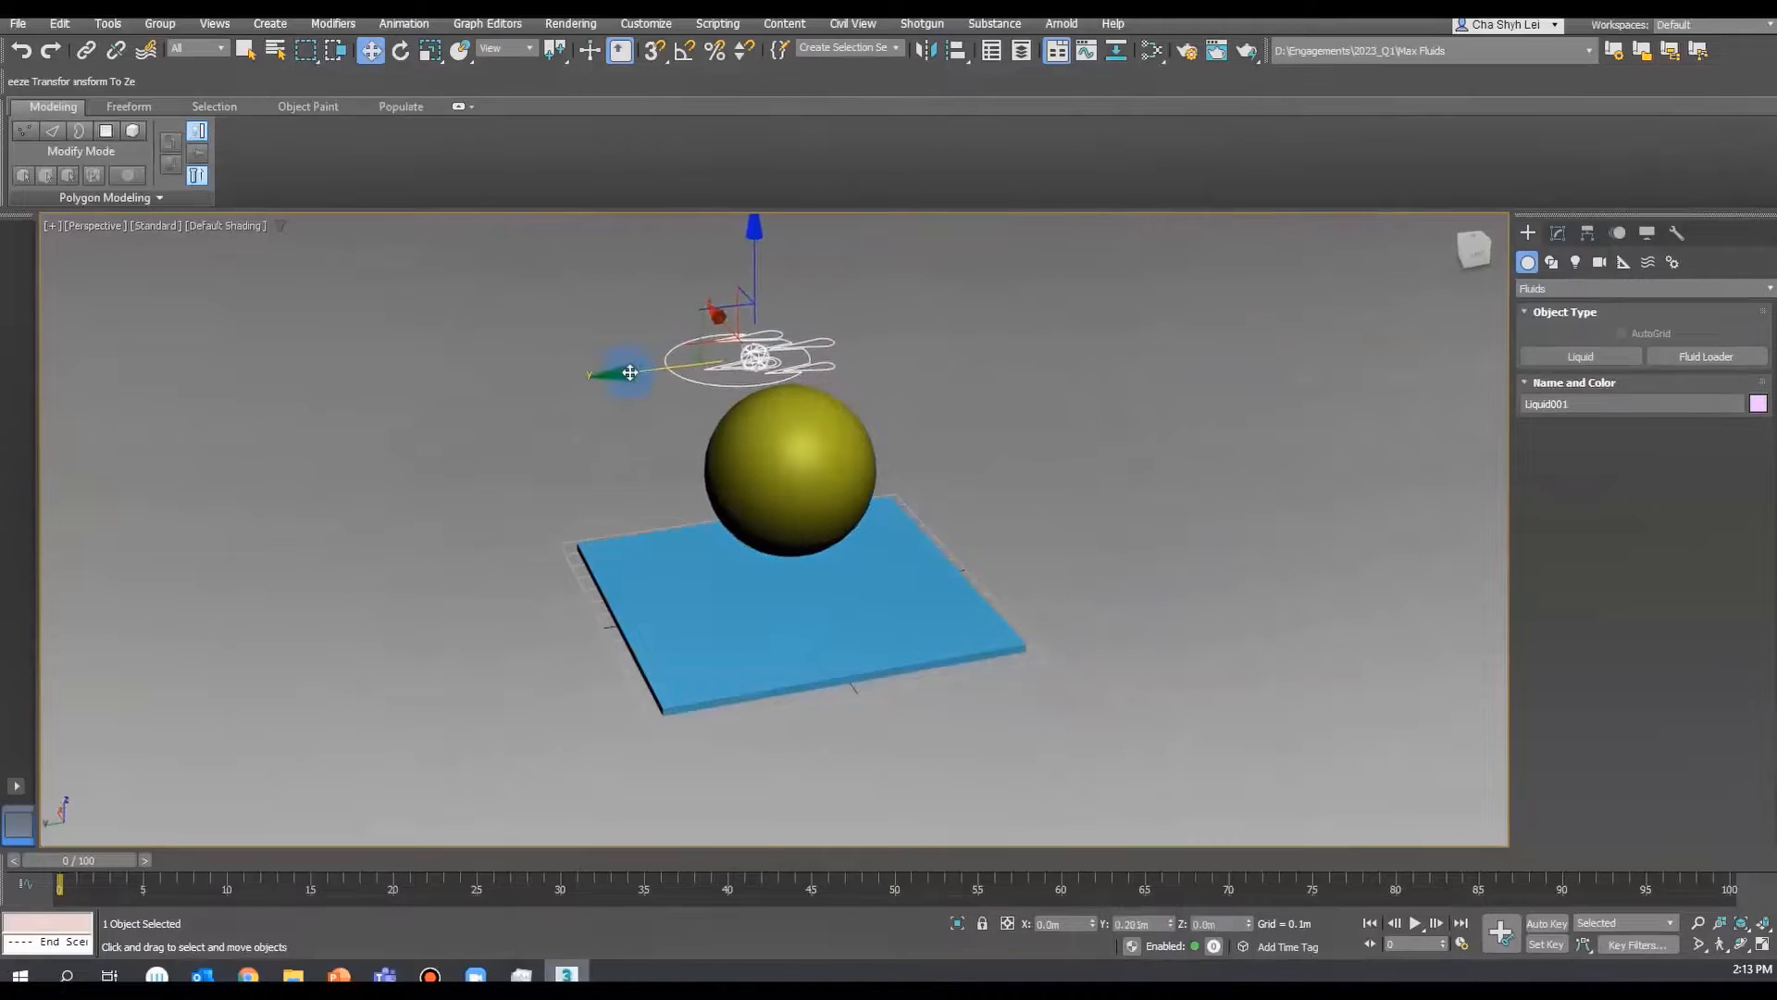
middle_click_drag(880, 377, 984, 627, "alt")
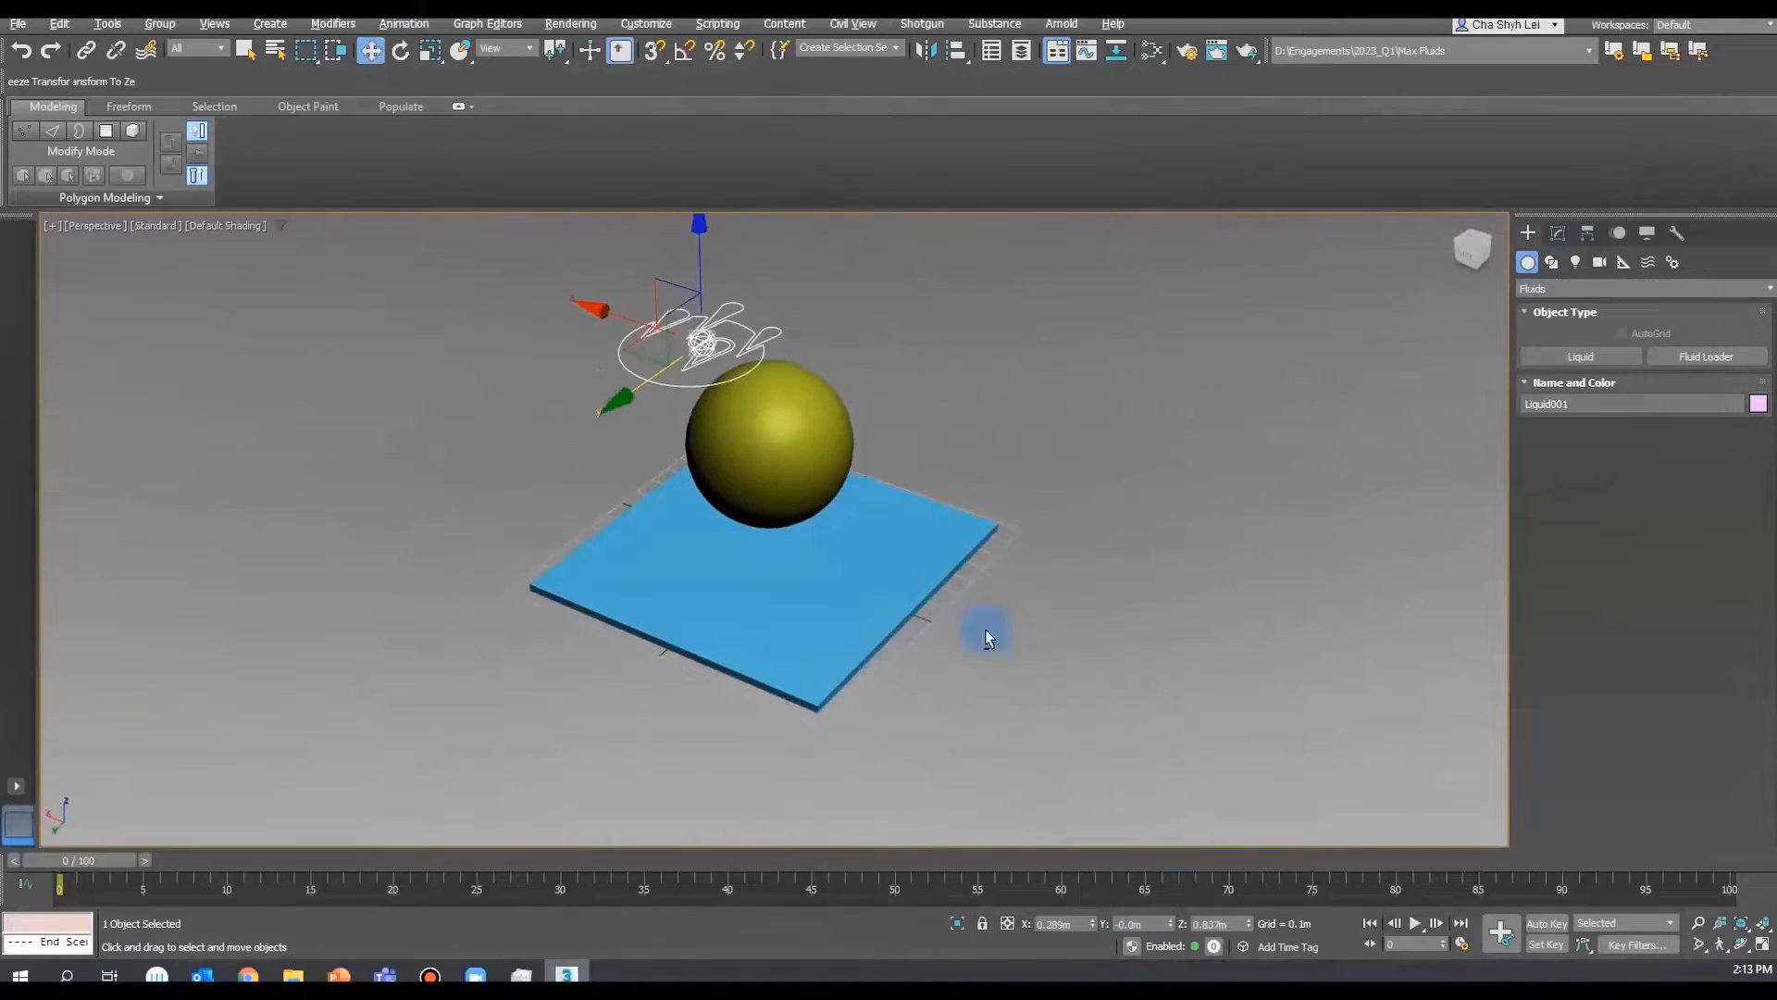
- Zero the emitter's position on all axes and raise it above the sphere to about 1.057 m in Z
right_click(1092, 922)
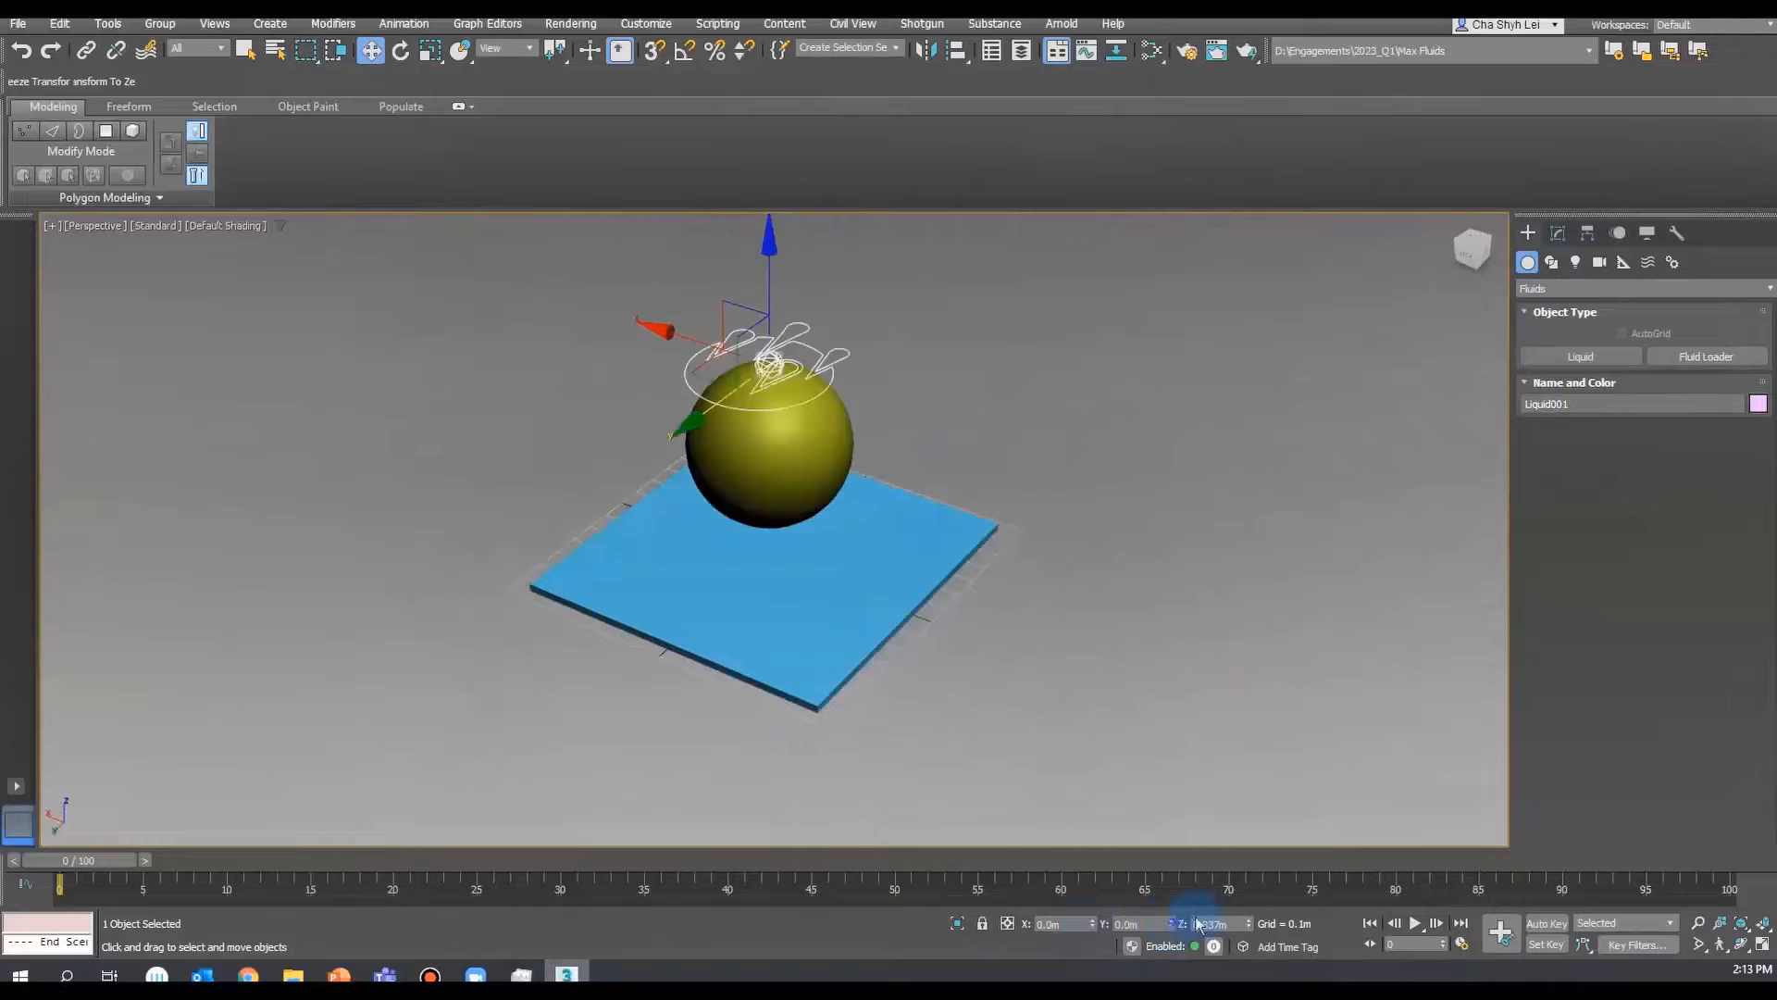
right_click(1249, 923)
left_click_drag(769, 440, 766, 190)
- Rotate the liquid emitter about its X axis so its icon stands upright with the drops pointing down at the sphere
middle_click_drag(918, 416, 793, 358, "alt")
key("e")
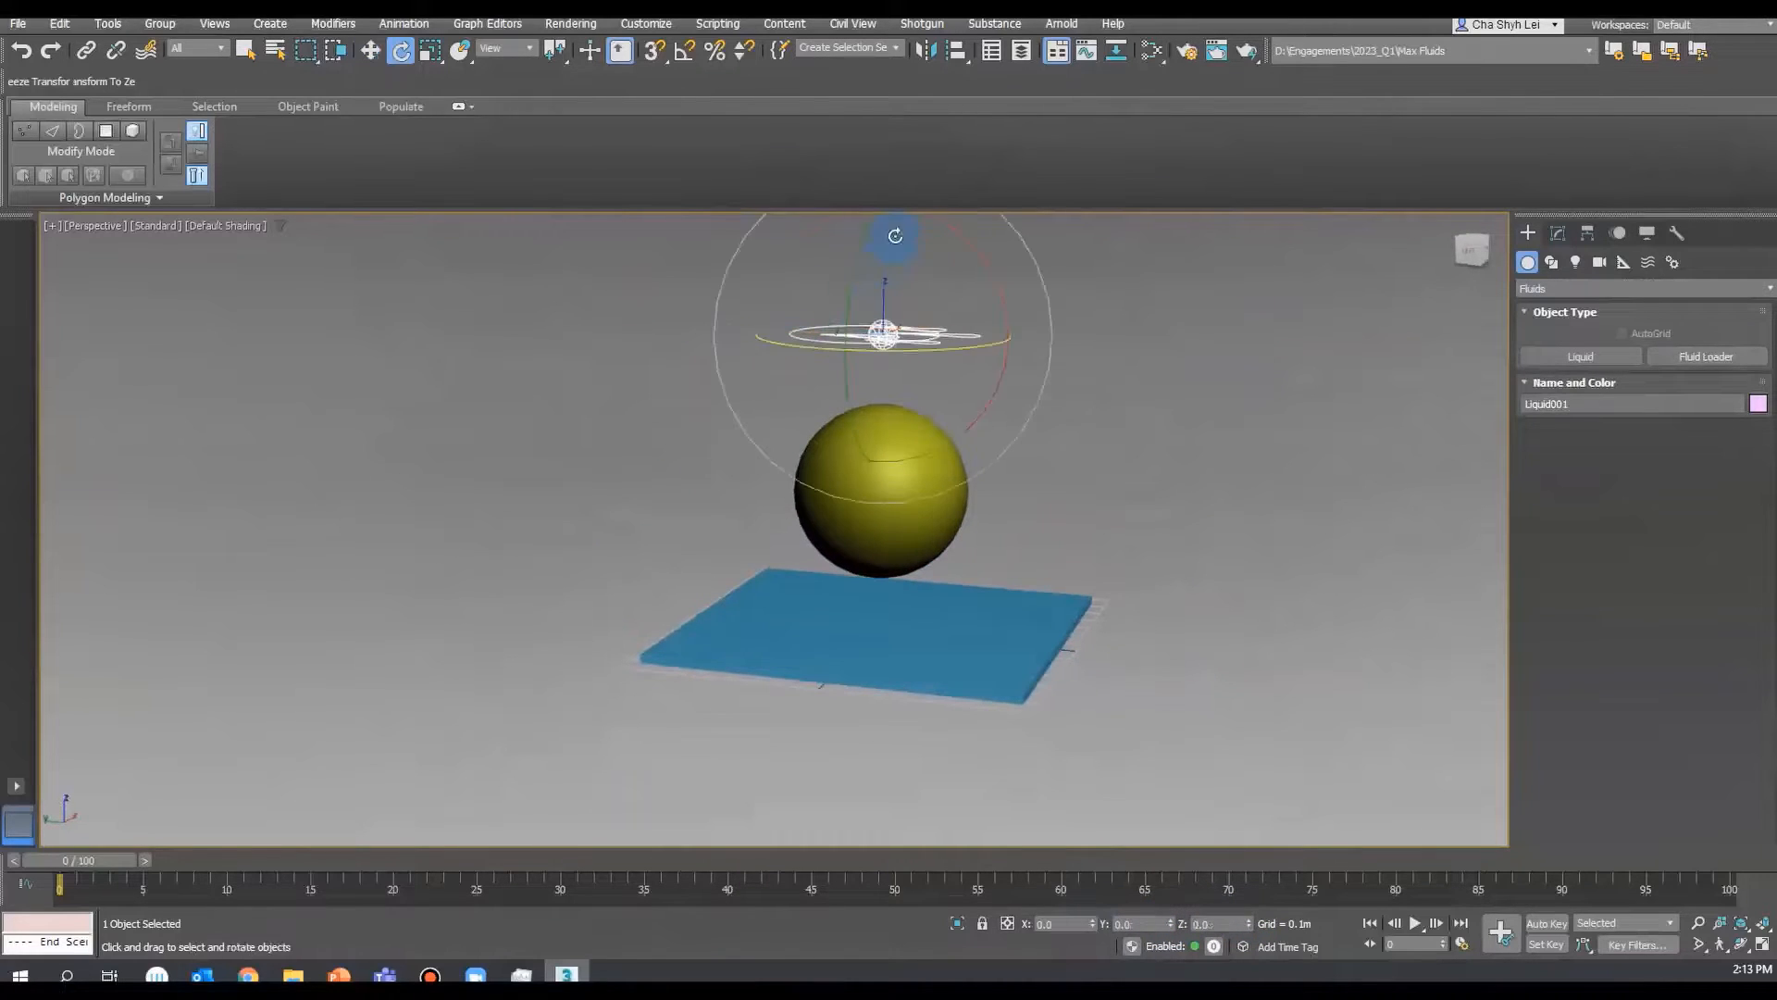
left_click_drag(970, 248, 1011, 412)
left_click(1072, 924)
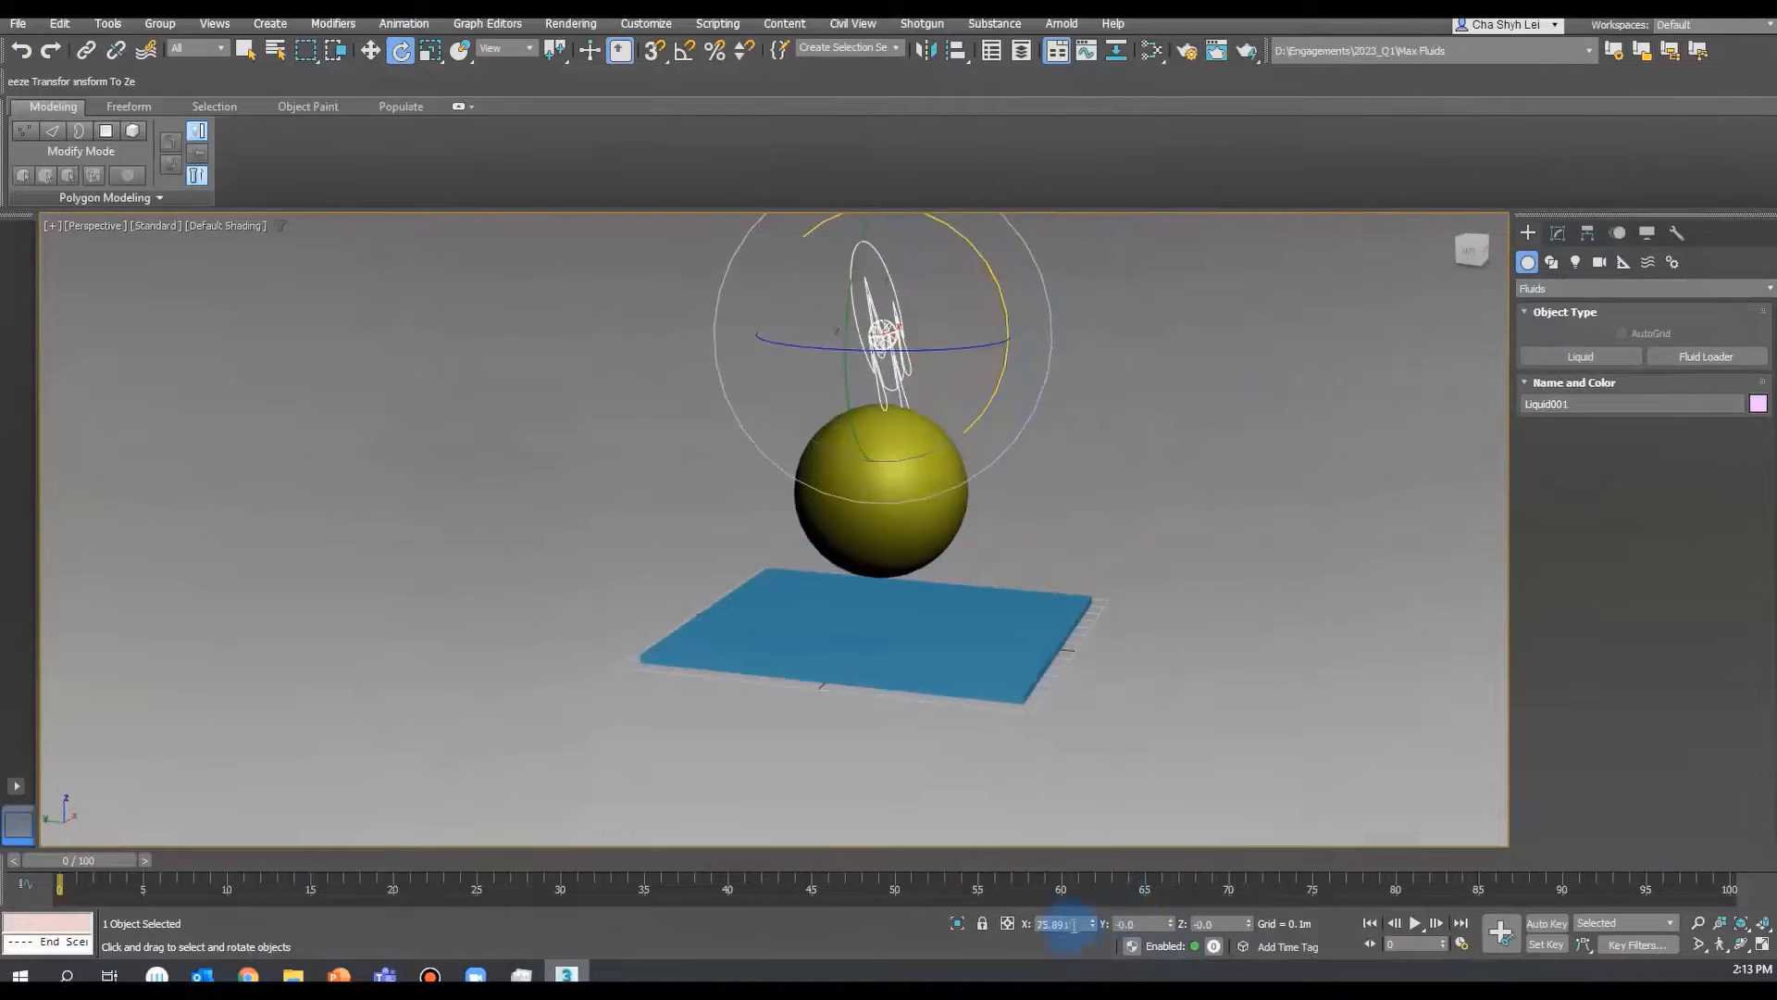
key("Return")
middle_click_drag(1226, 478, 1127, 525, "alt")
- Raise the liquid emitter further above the sphere, to about 1.195 m in Z
key("w")
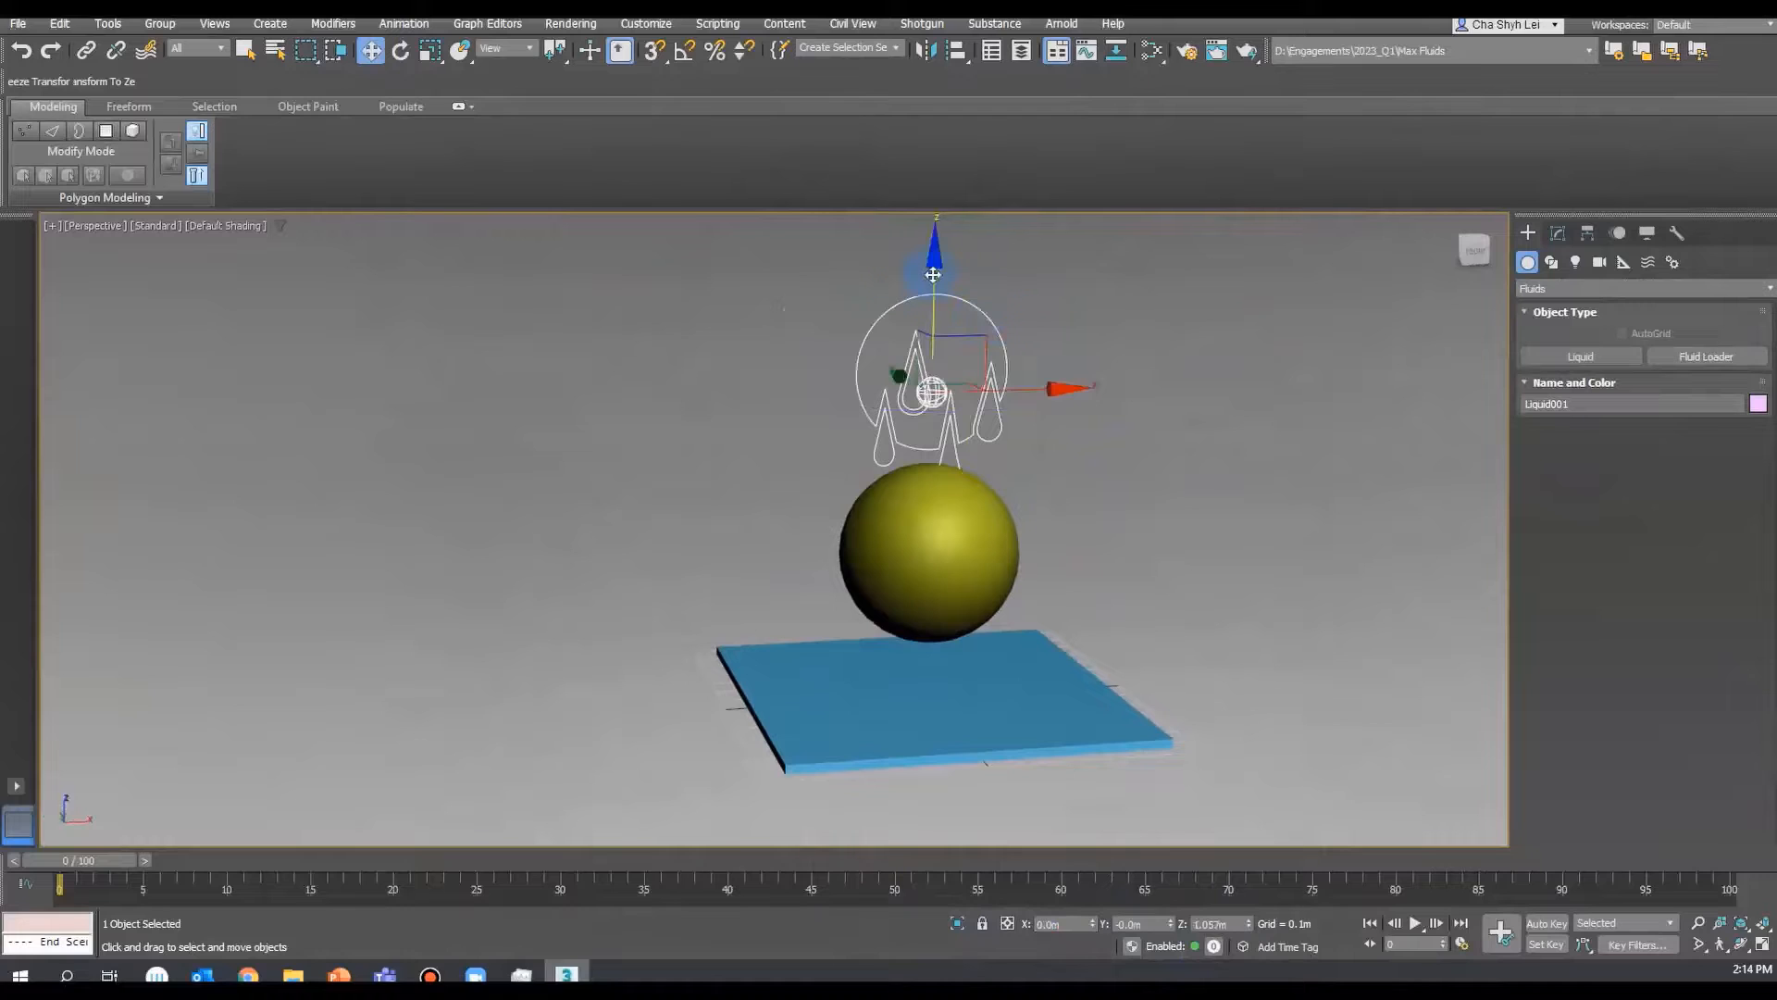
left_click_drag(933, 274, 934, 233)
middle_click_drag(1056, 481, 1054, 457, "alt")
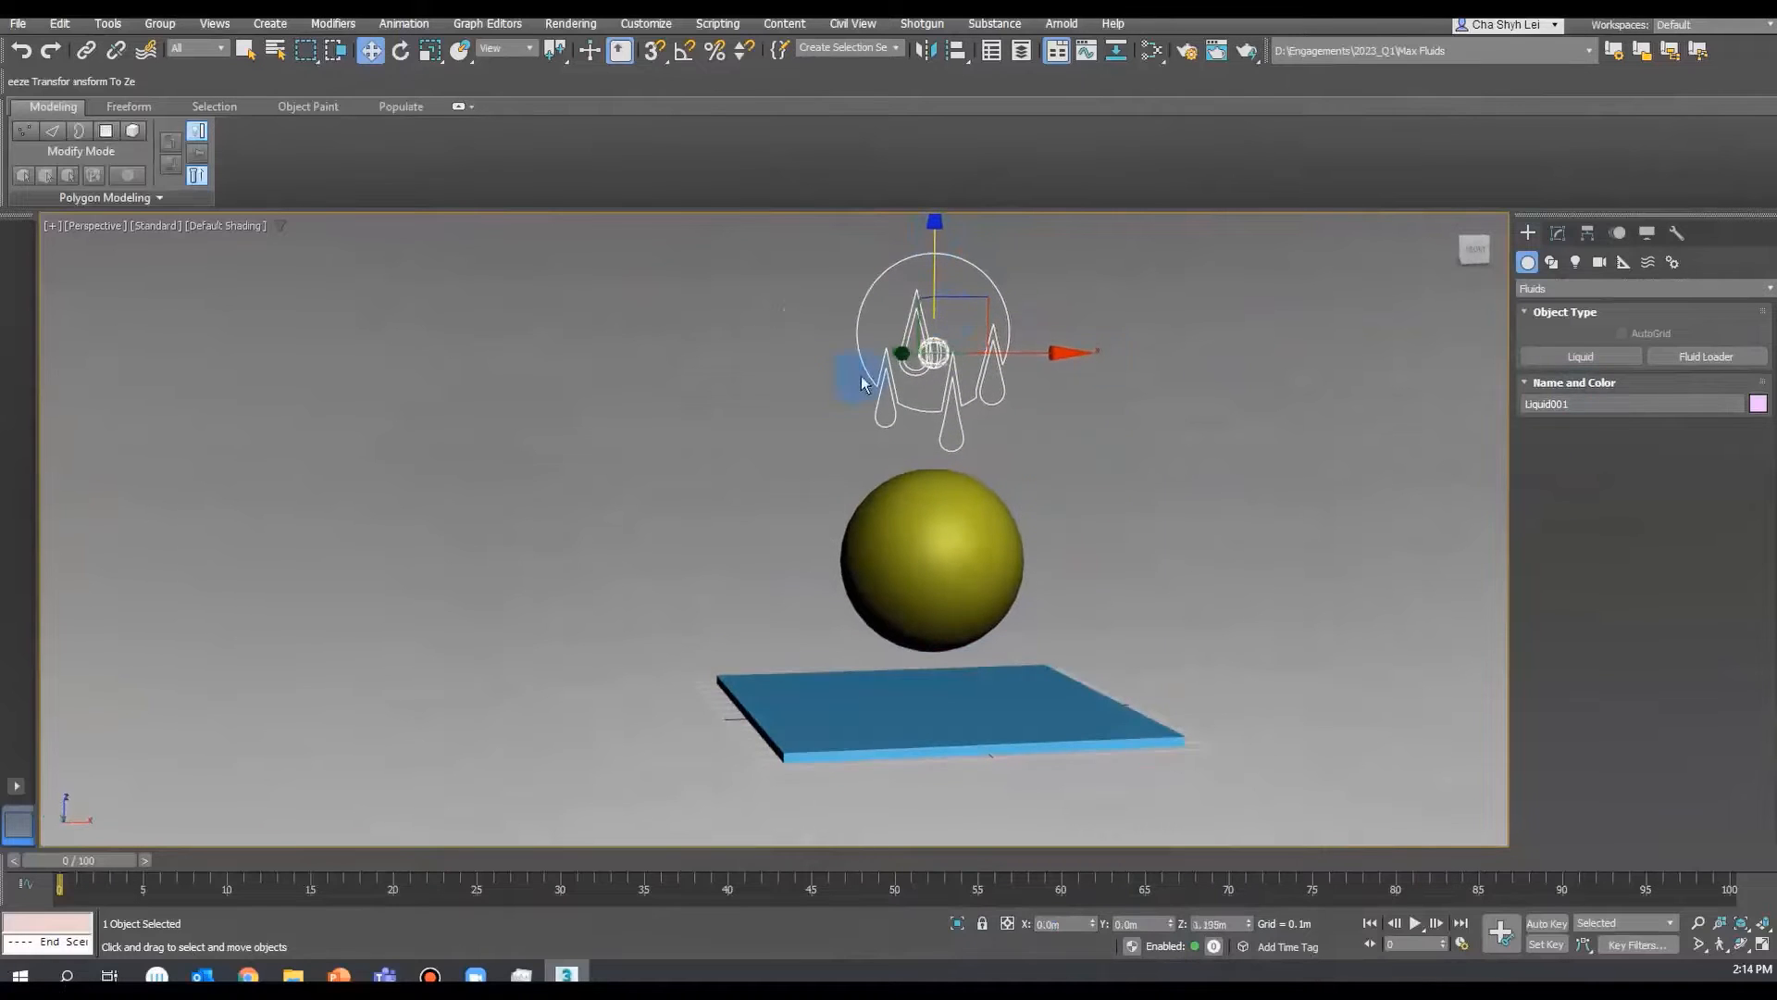
- Set the liquid emitter's radius to 0.08 m and its icon size to about 0.454 m
left_click(1557, 233)
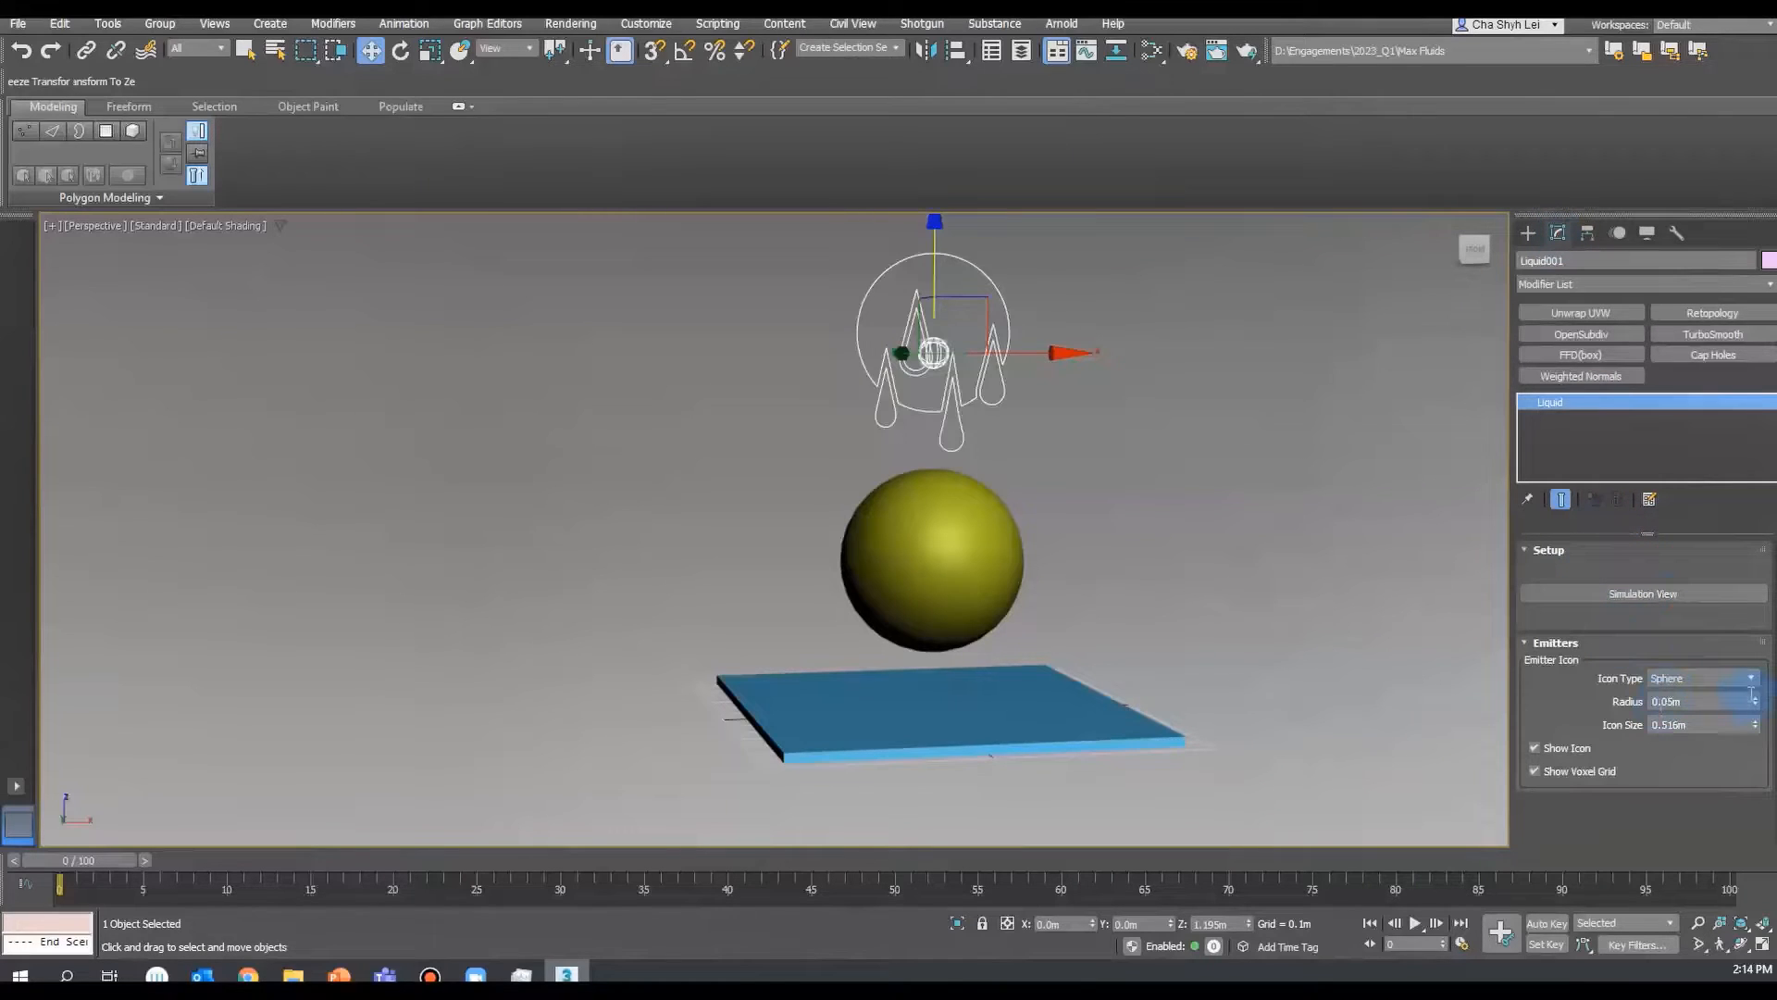
left_click_drag(1756, 709, 1755, 683)
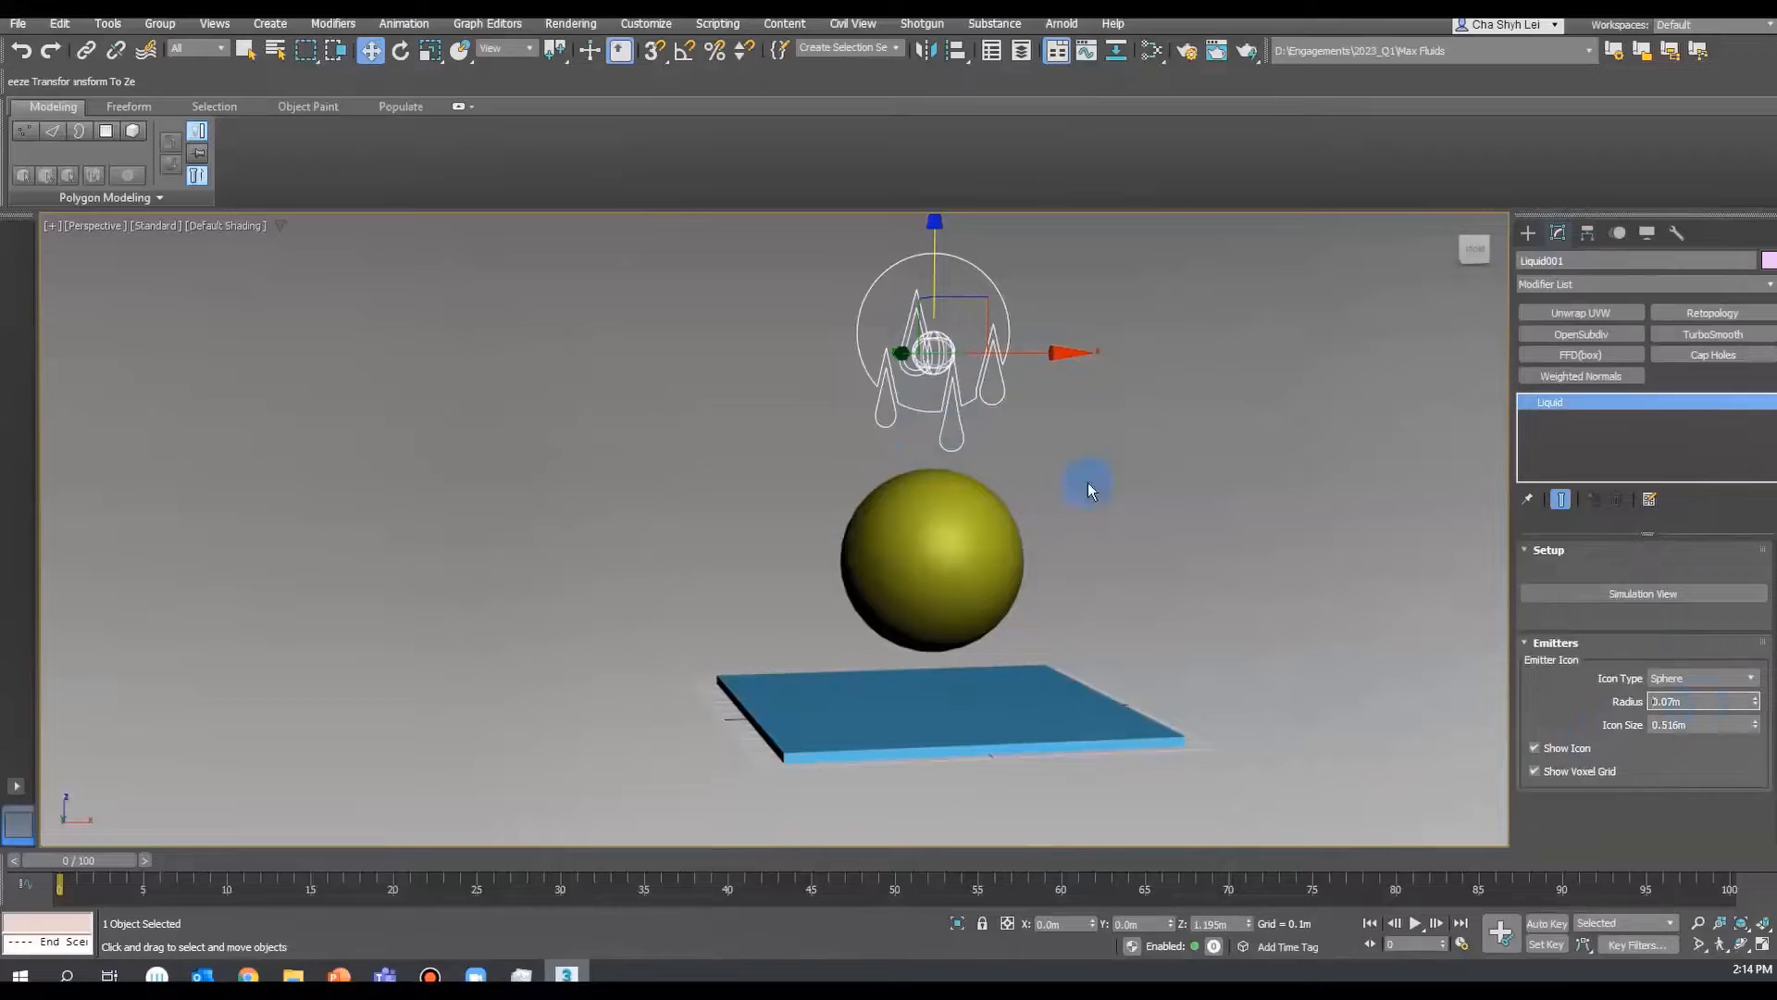
left_click_drag(1756, 733, 1747, 794)
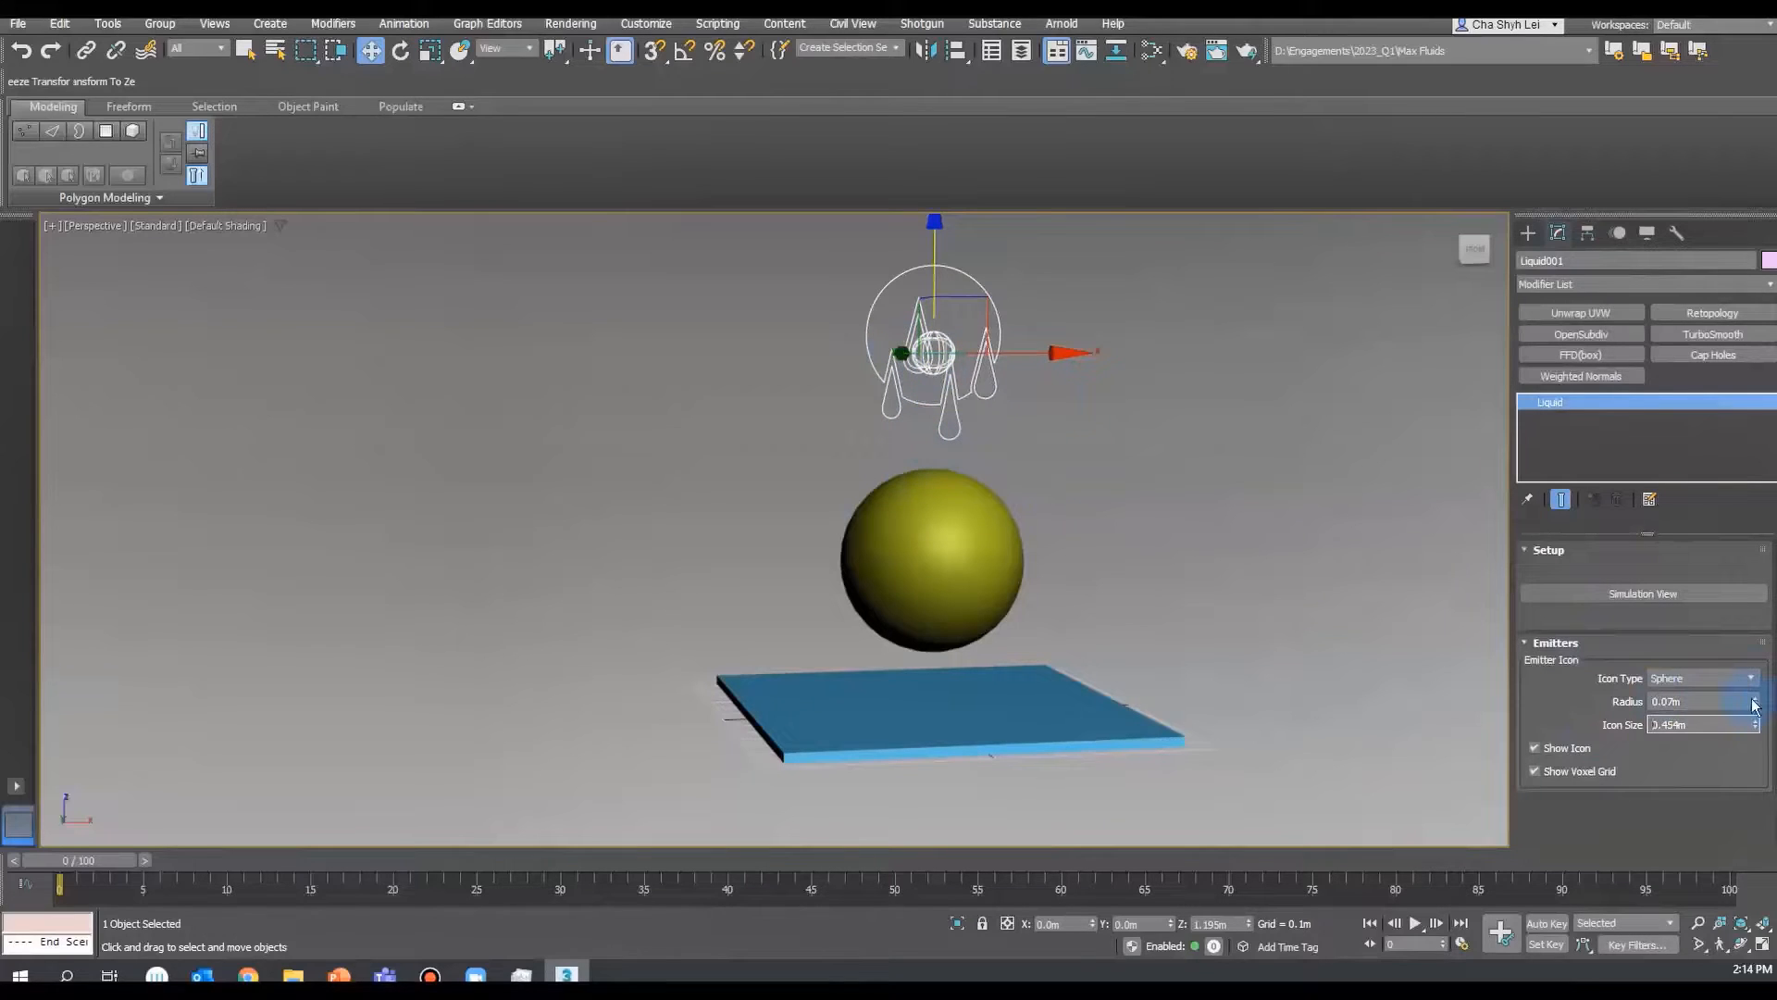
mouse_move(1755, 704)
left_mouse_down()
mouse_move(1761, 681)
mouse_move(1758, 704)
left_mouse_up()
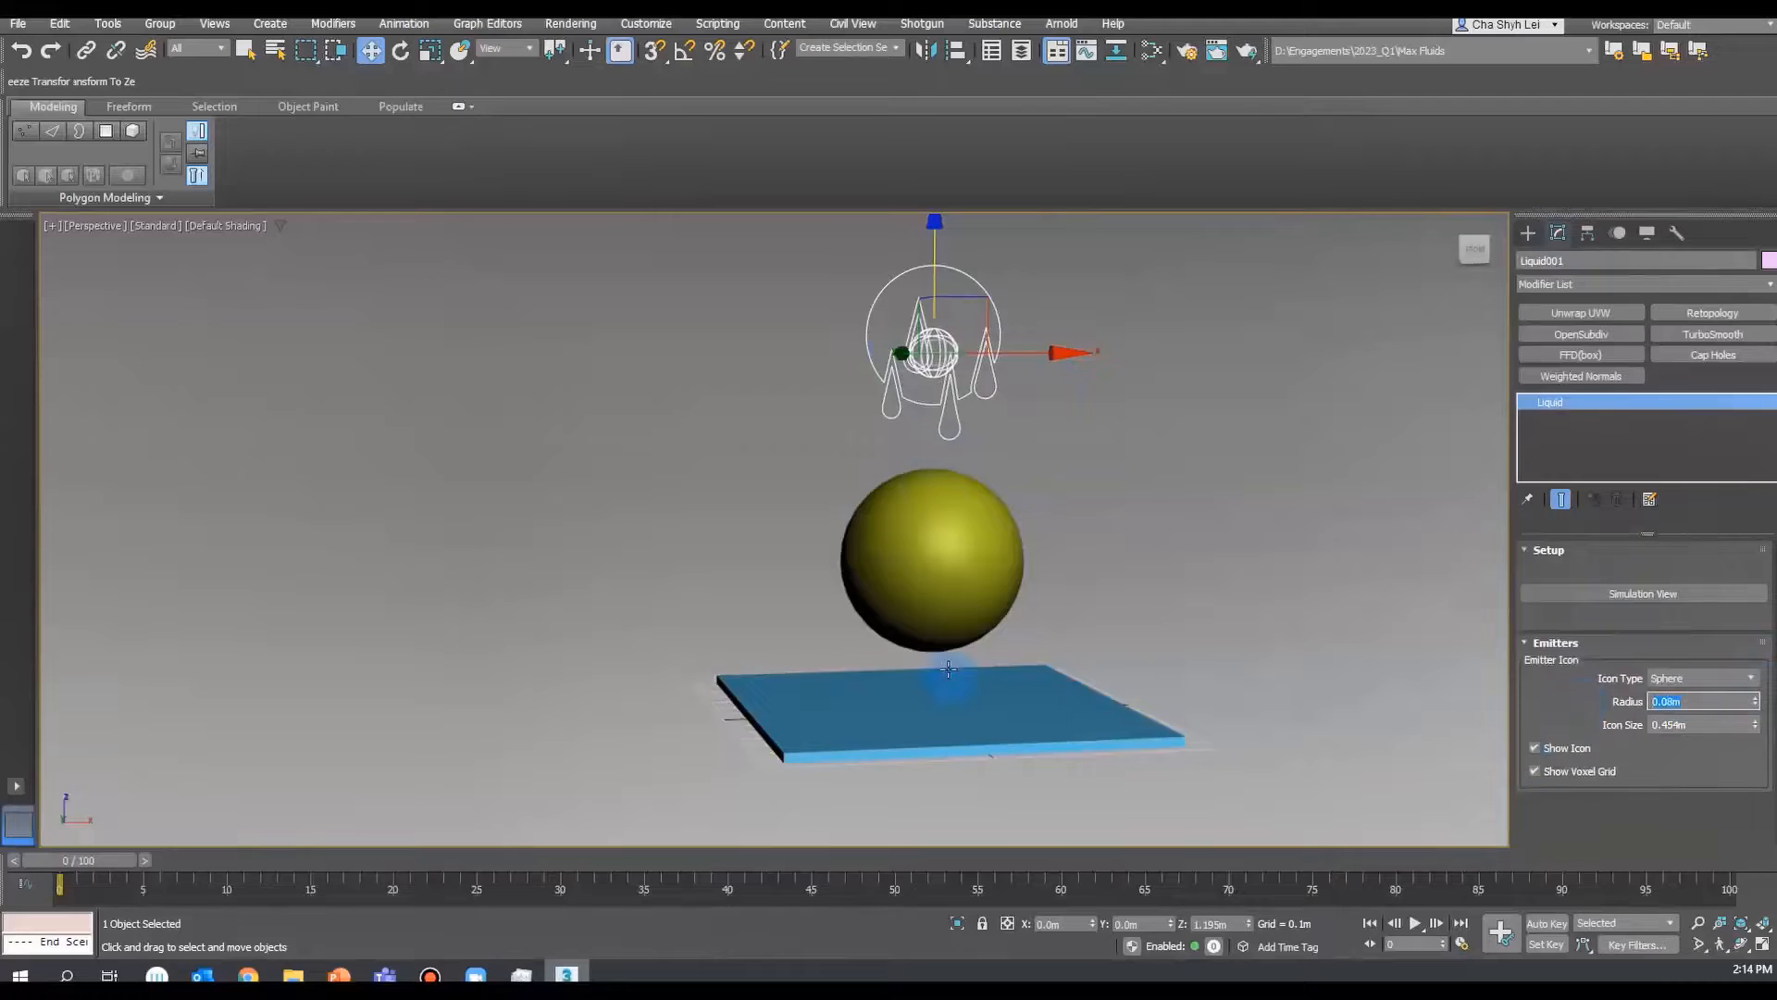
- Open the Simulation View for the liquid and place its window clear of the scene objects
middle_click_drag(948, 669, 1063, 507, "alt")
left_click(1656, 601)
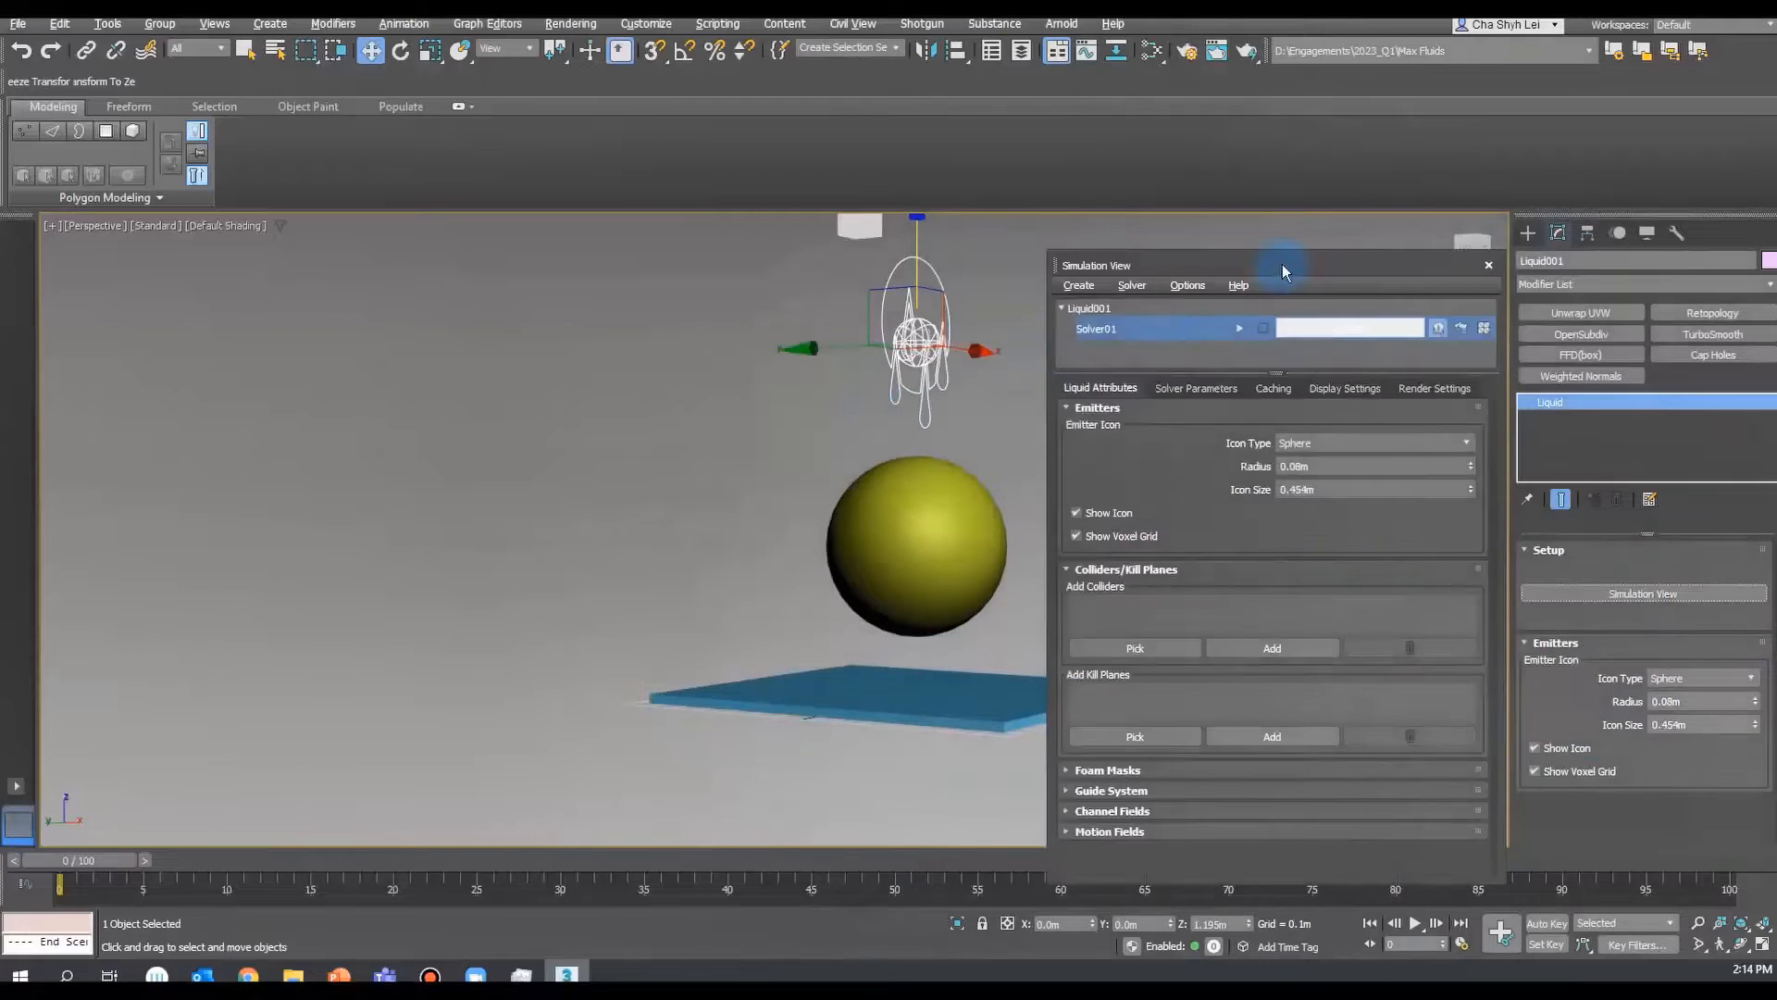
left_click_drag(1281, 264, 1391, 244)
- Lower the liquid emitter by about 0.135 m toward the sphere and deselect it
middle_click_drag(772, 429, 778, 494, "alt")
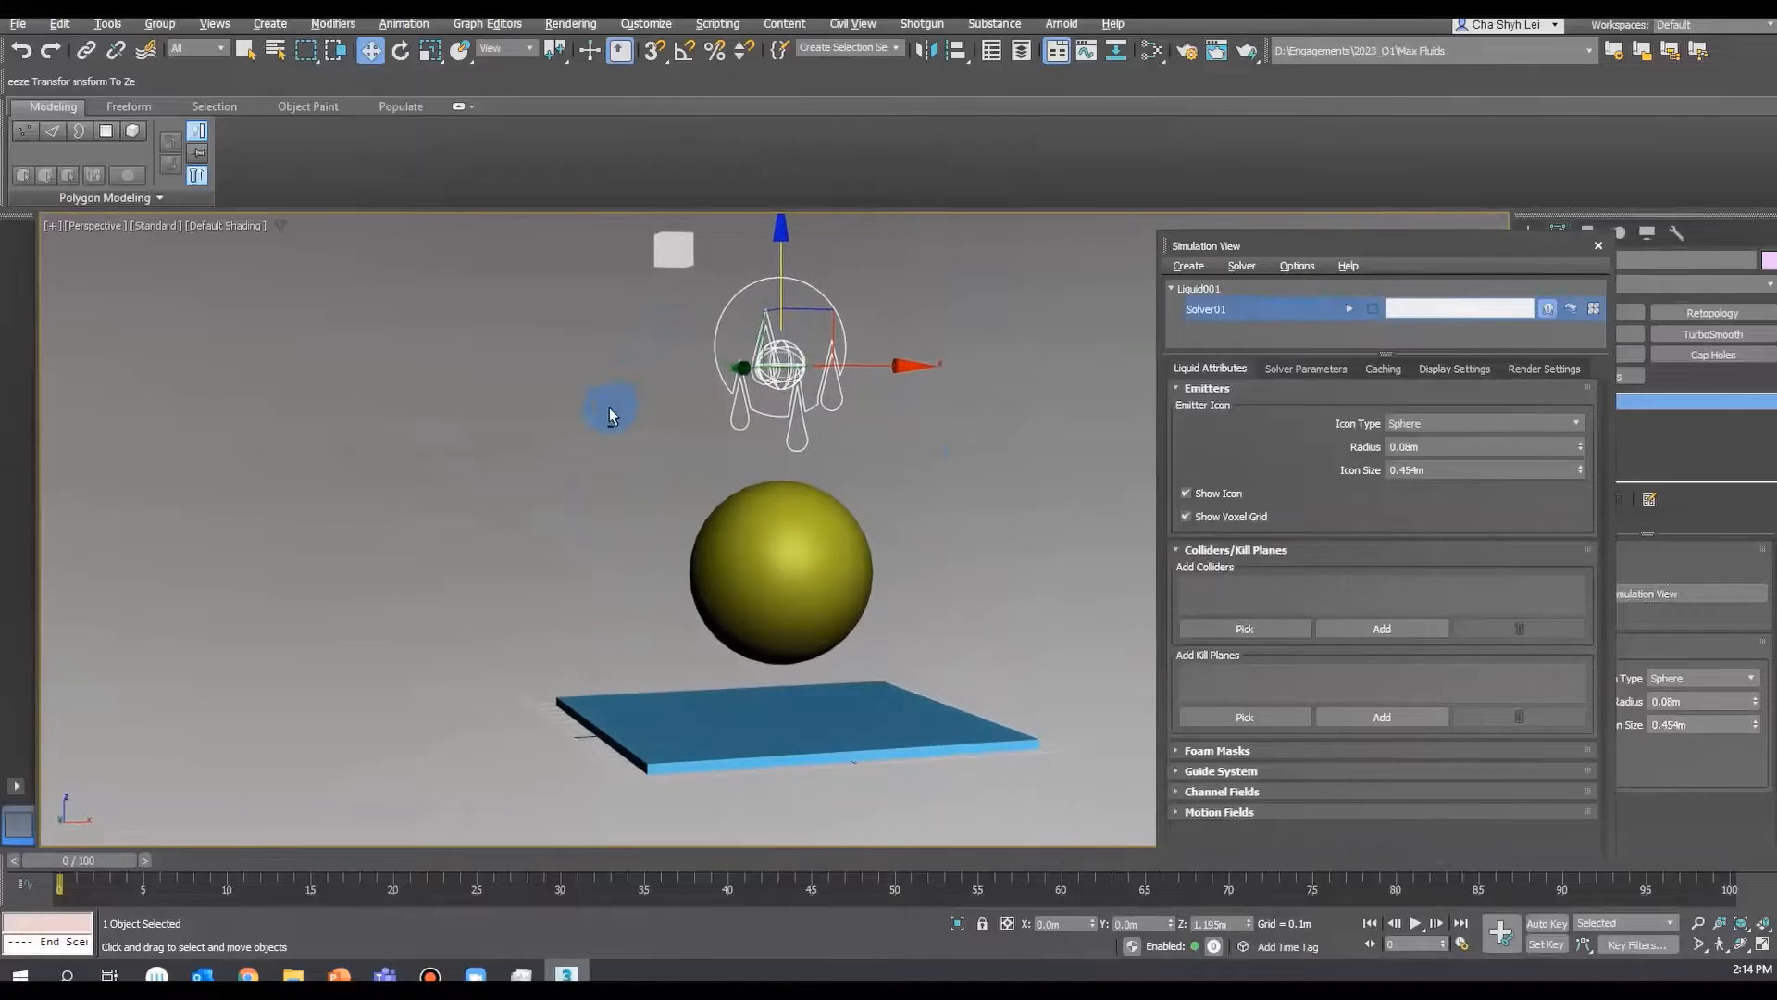
left_click_drag(780, 223, 780, 267)
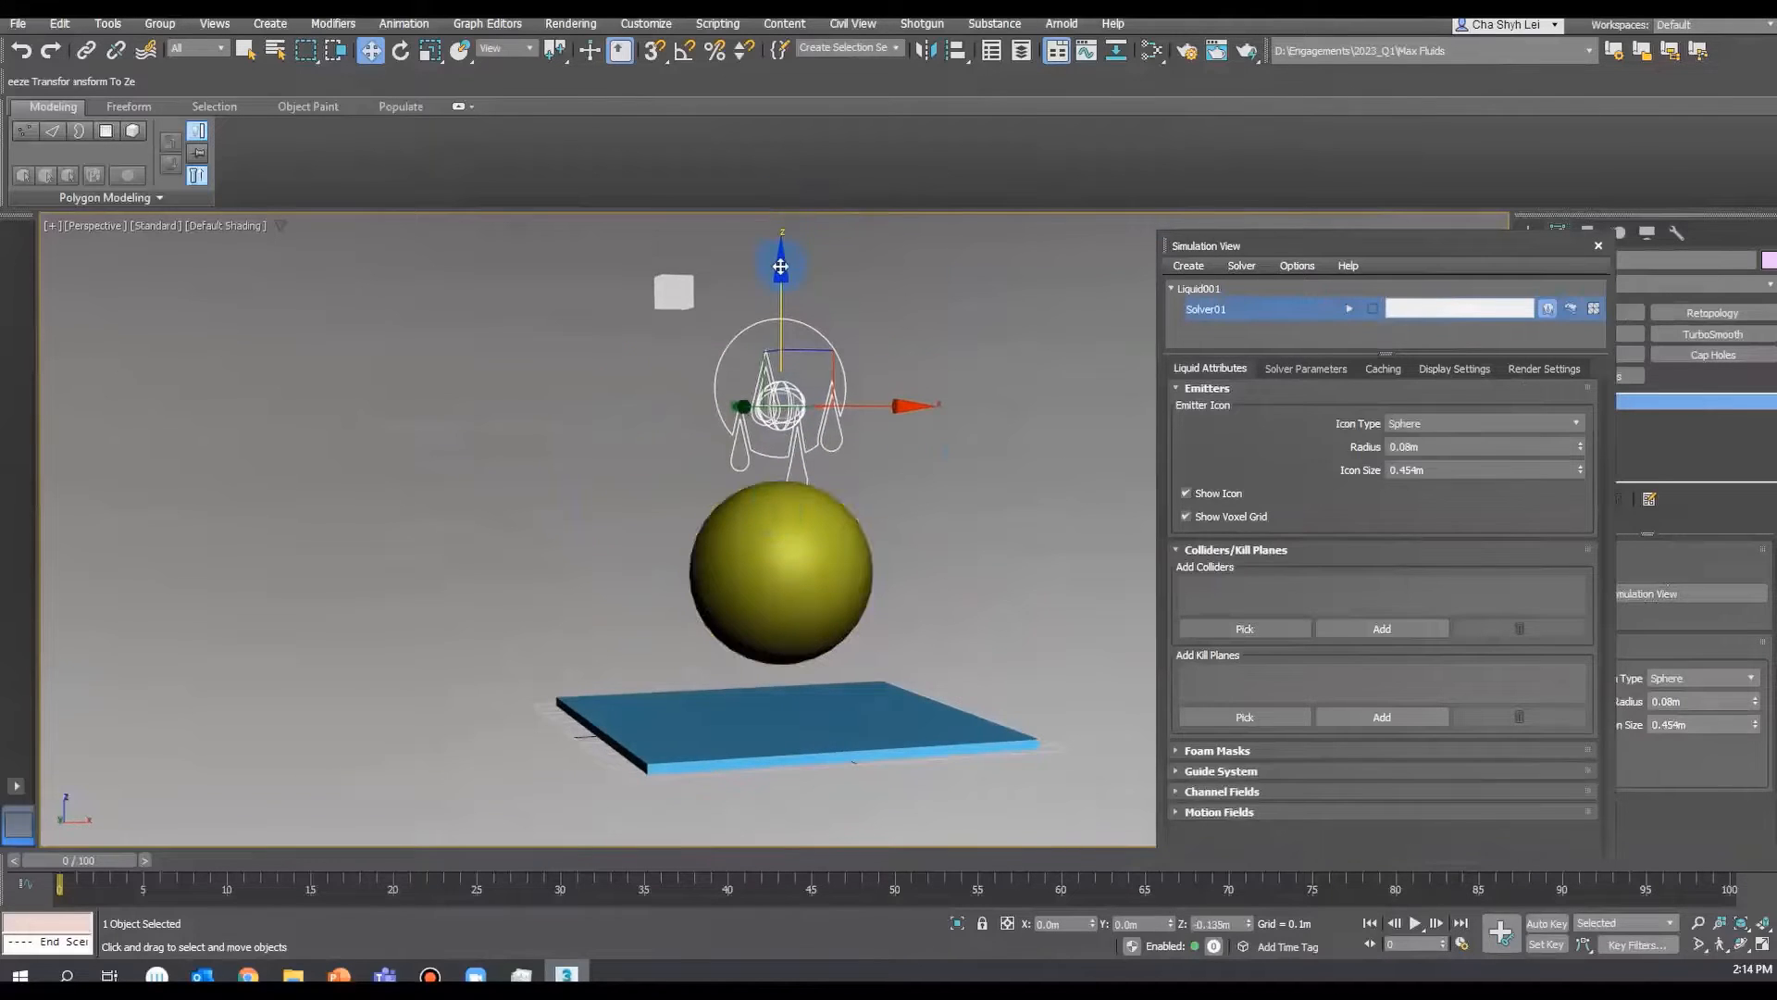
left_click(950, 456)
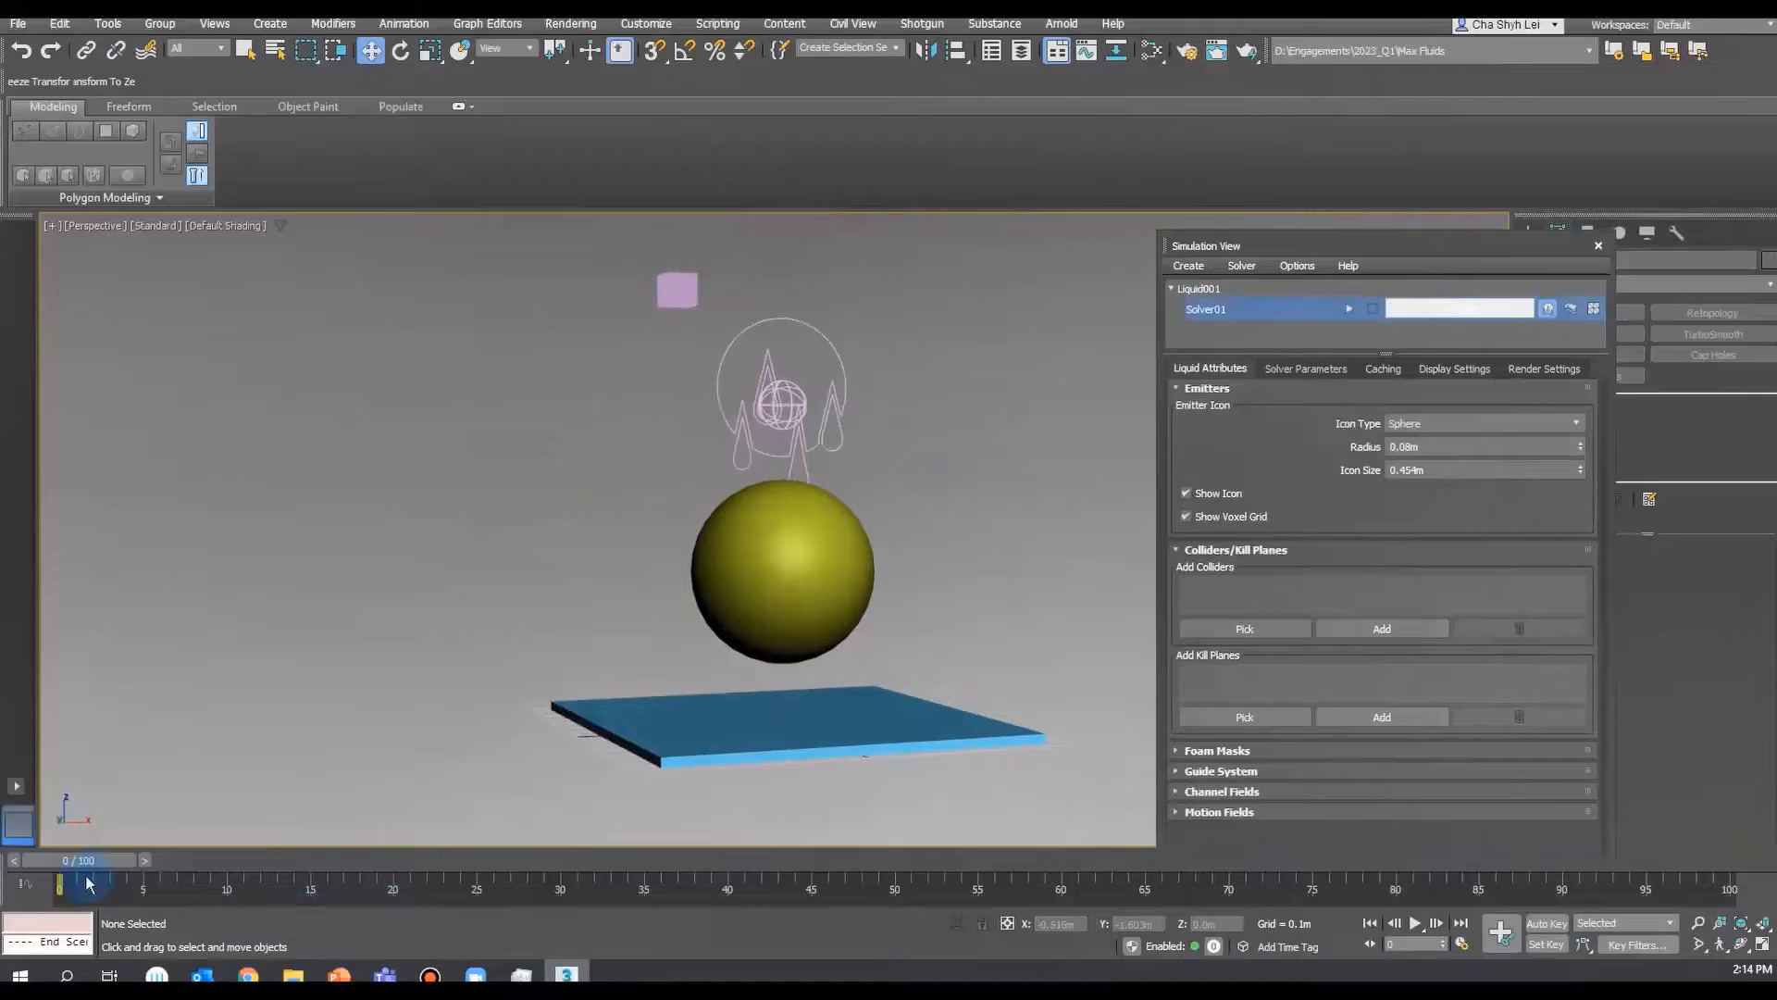
- Set the animation's end time to frame 17 in the time configuration
mouse_move(91, 868)
left_mouse_down()
mouse_move(1625, 867)
mouse_move(91, 867)
left_mouse_up()
key("w")
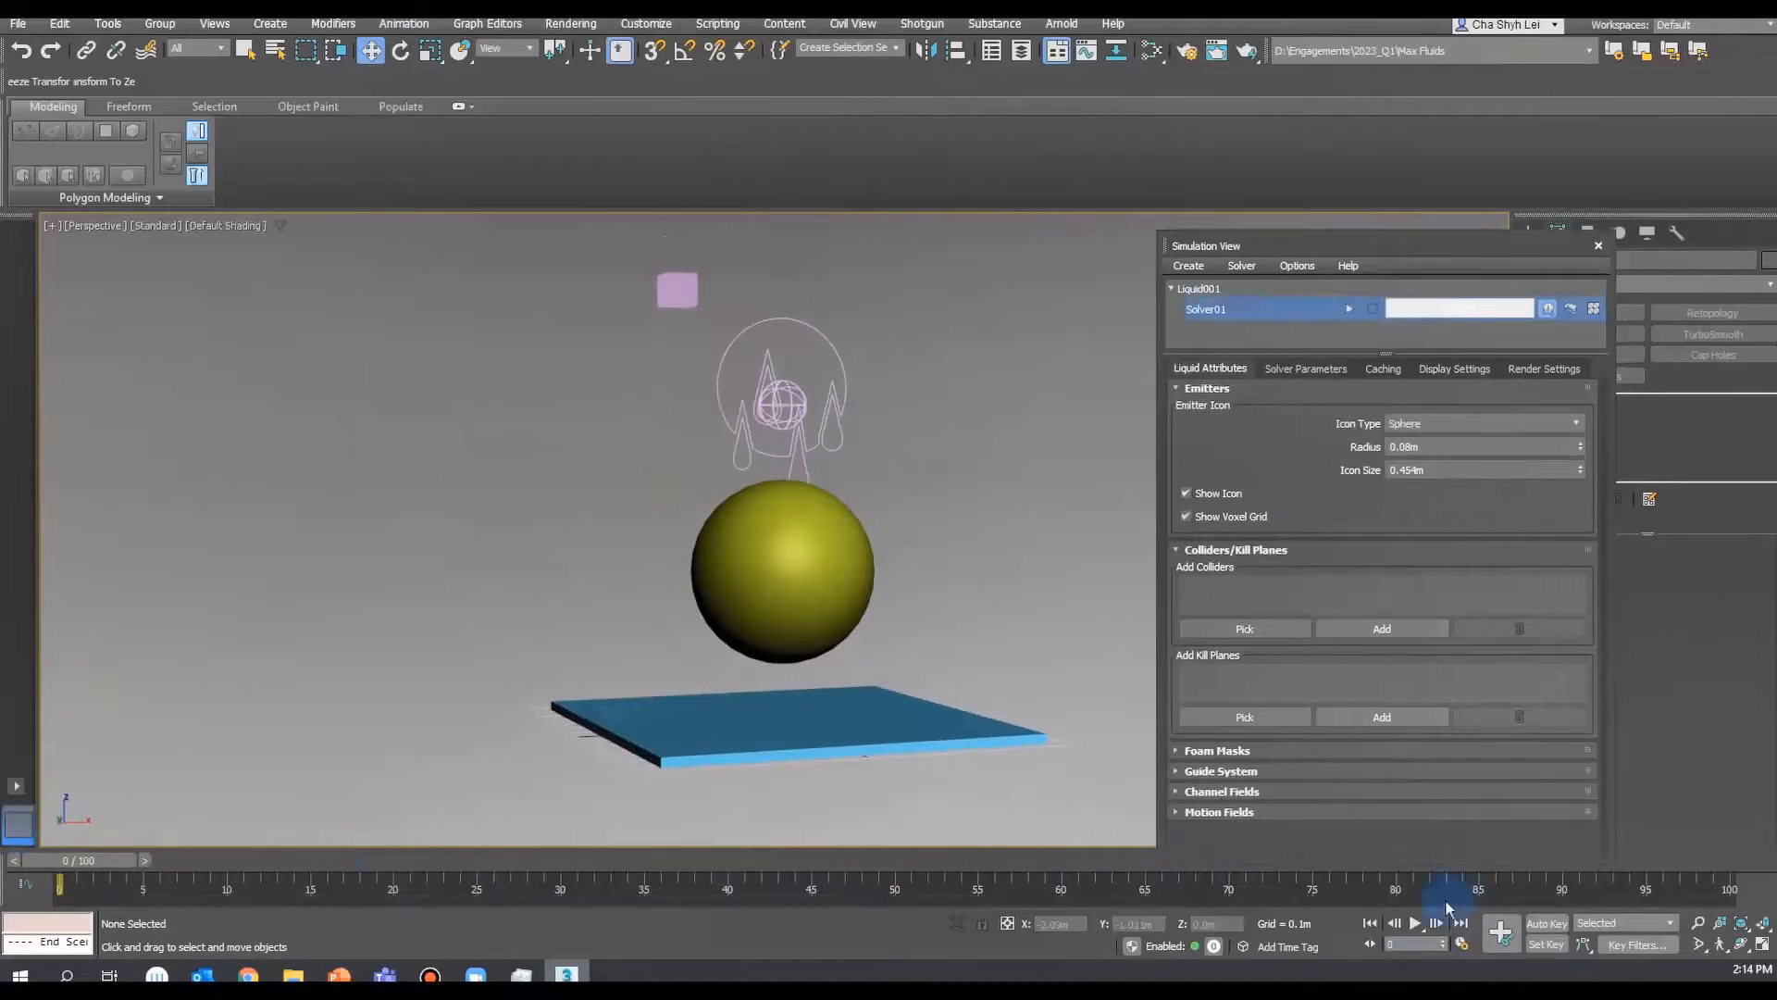
left_click(1464, 947)
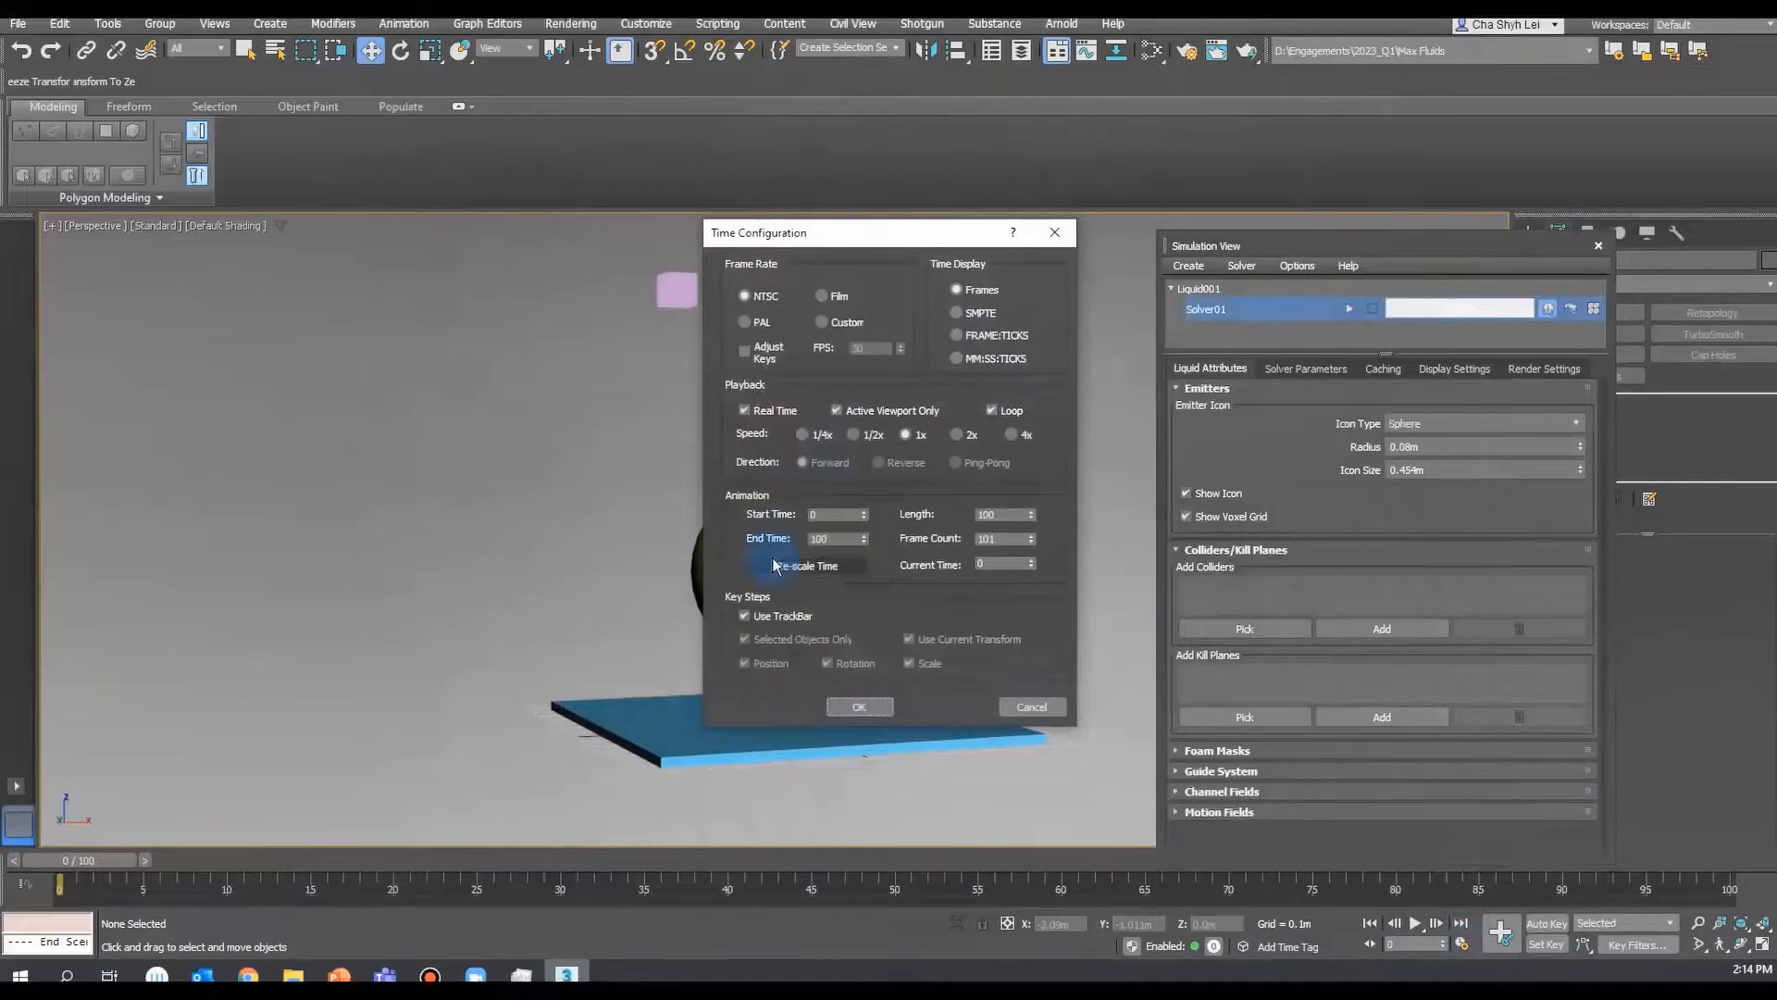
double_click(837, 538)
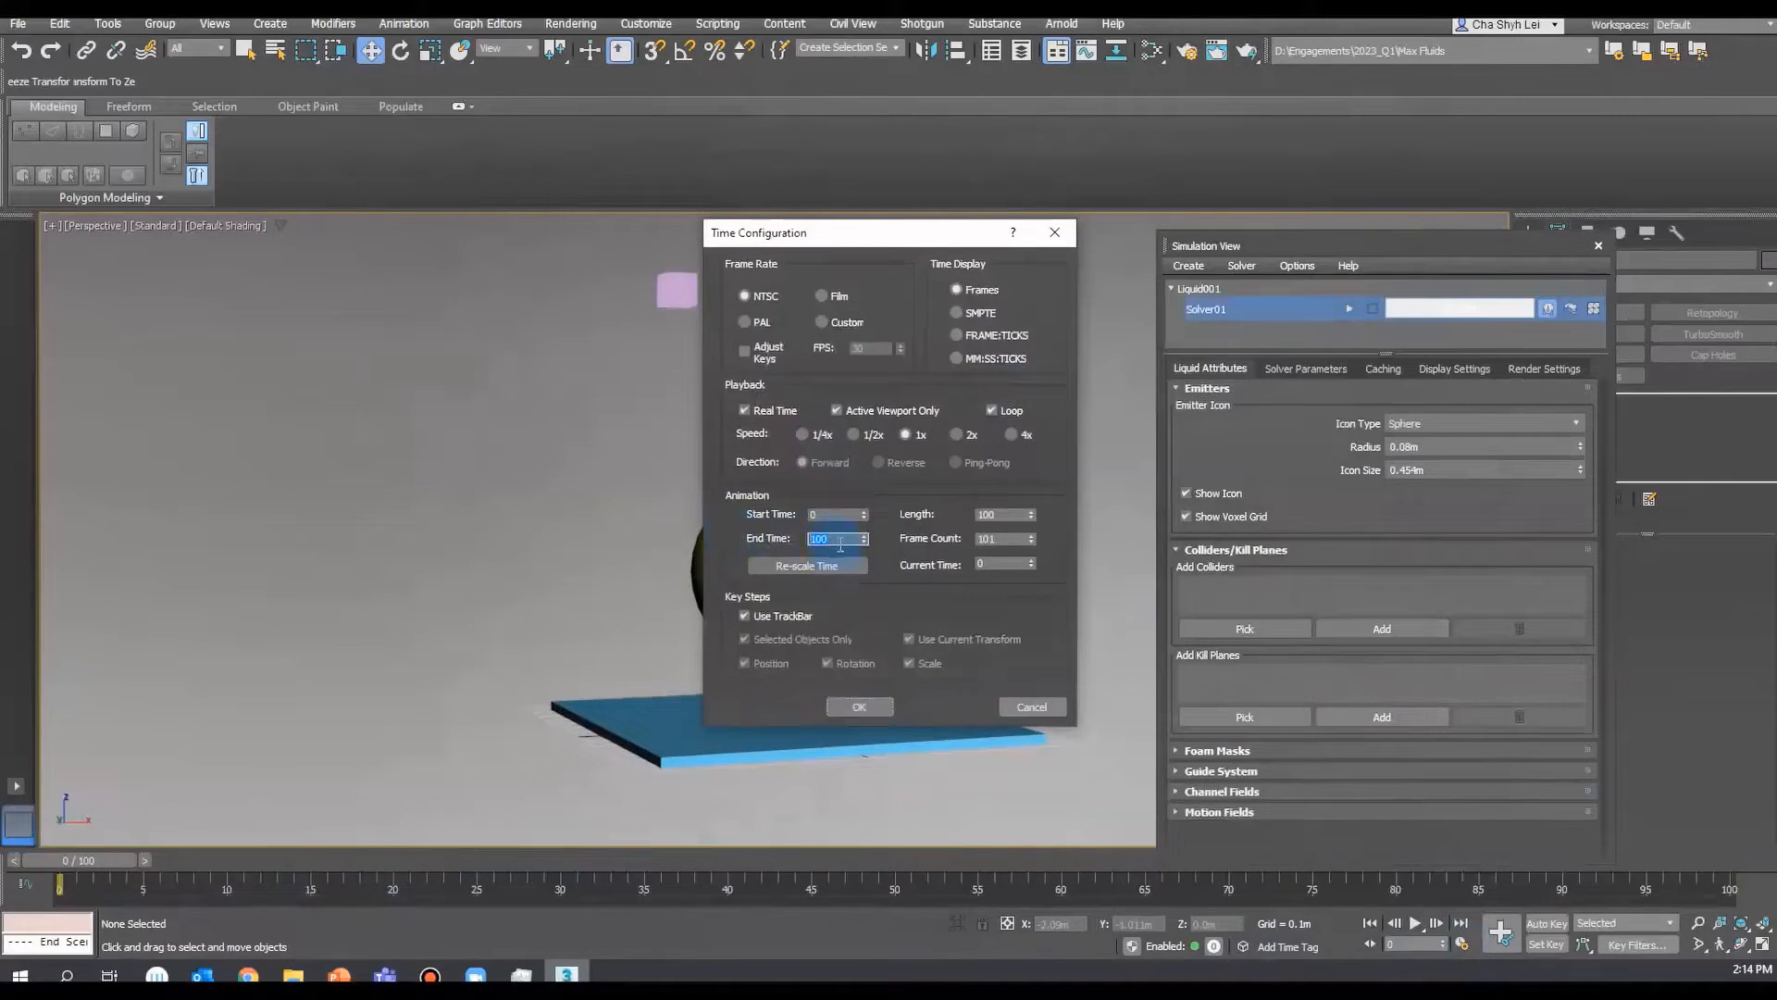
key("Return")
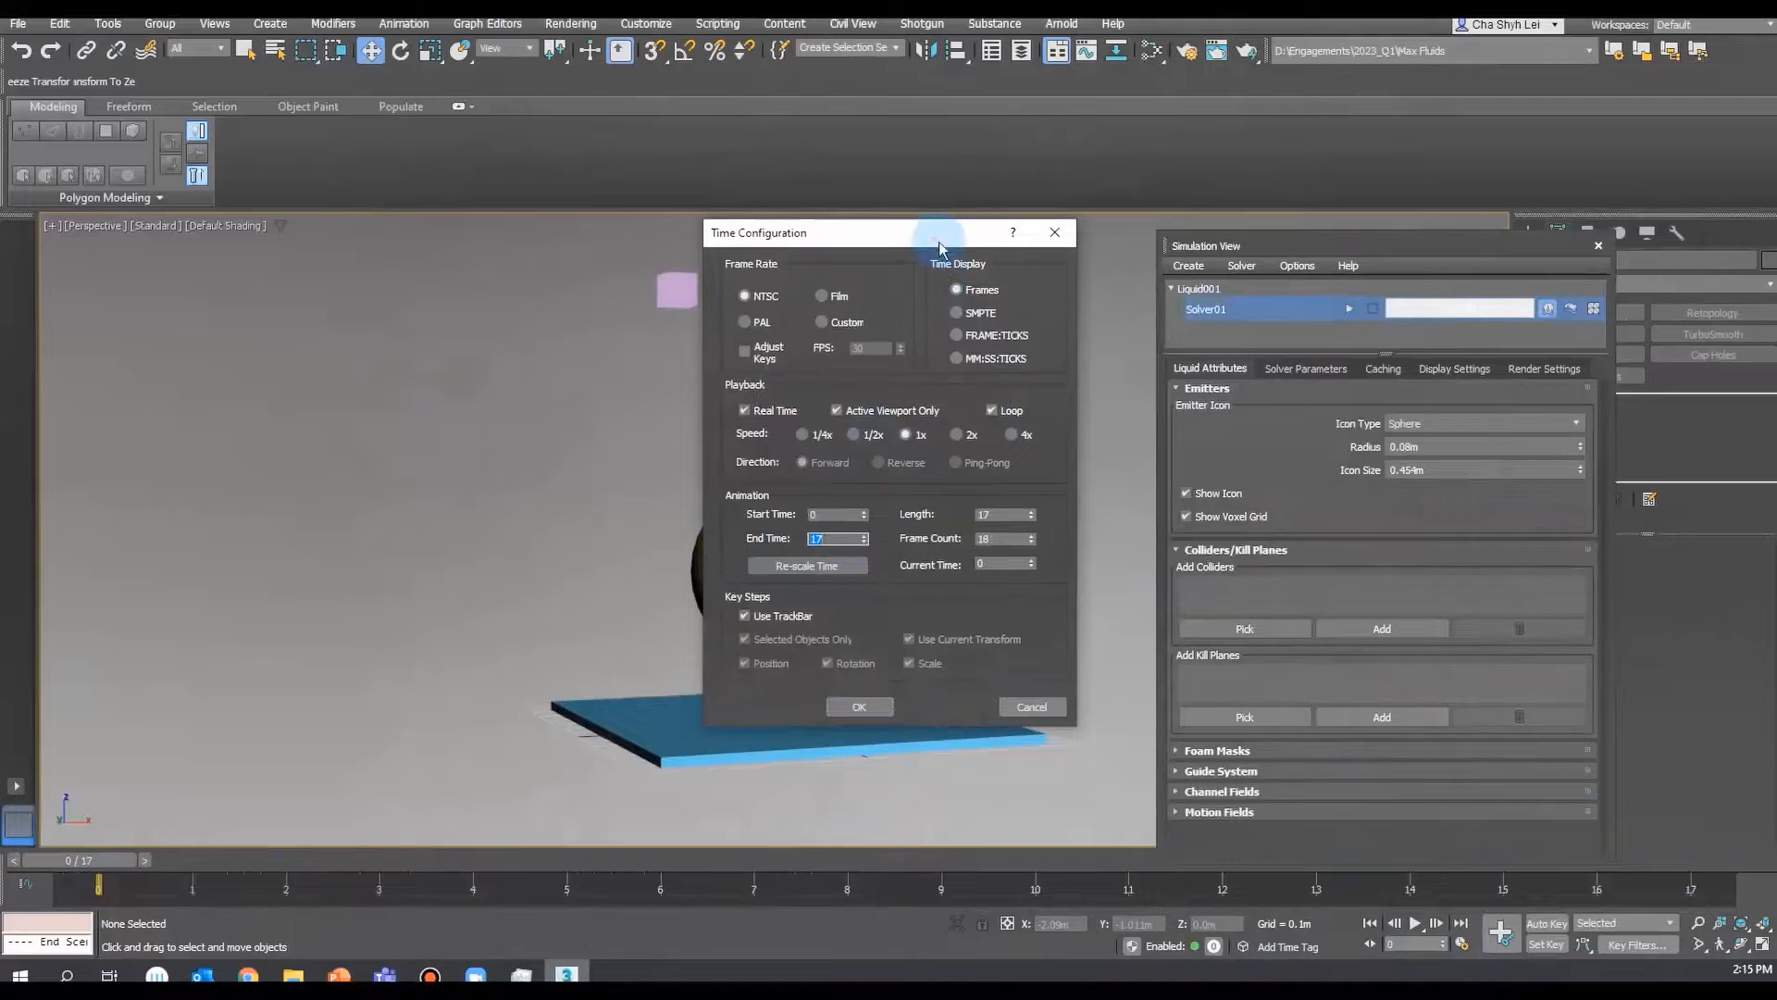
left_click_drag(938, 239, 942, 242)
left_click(861, 707)
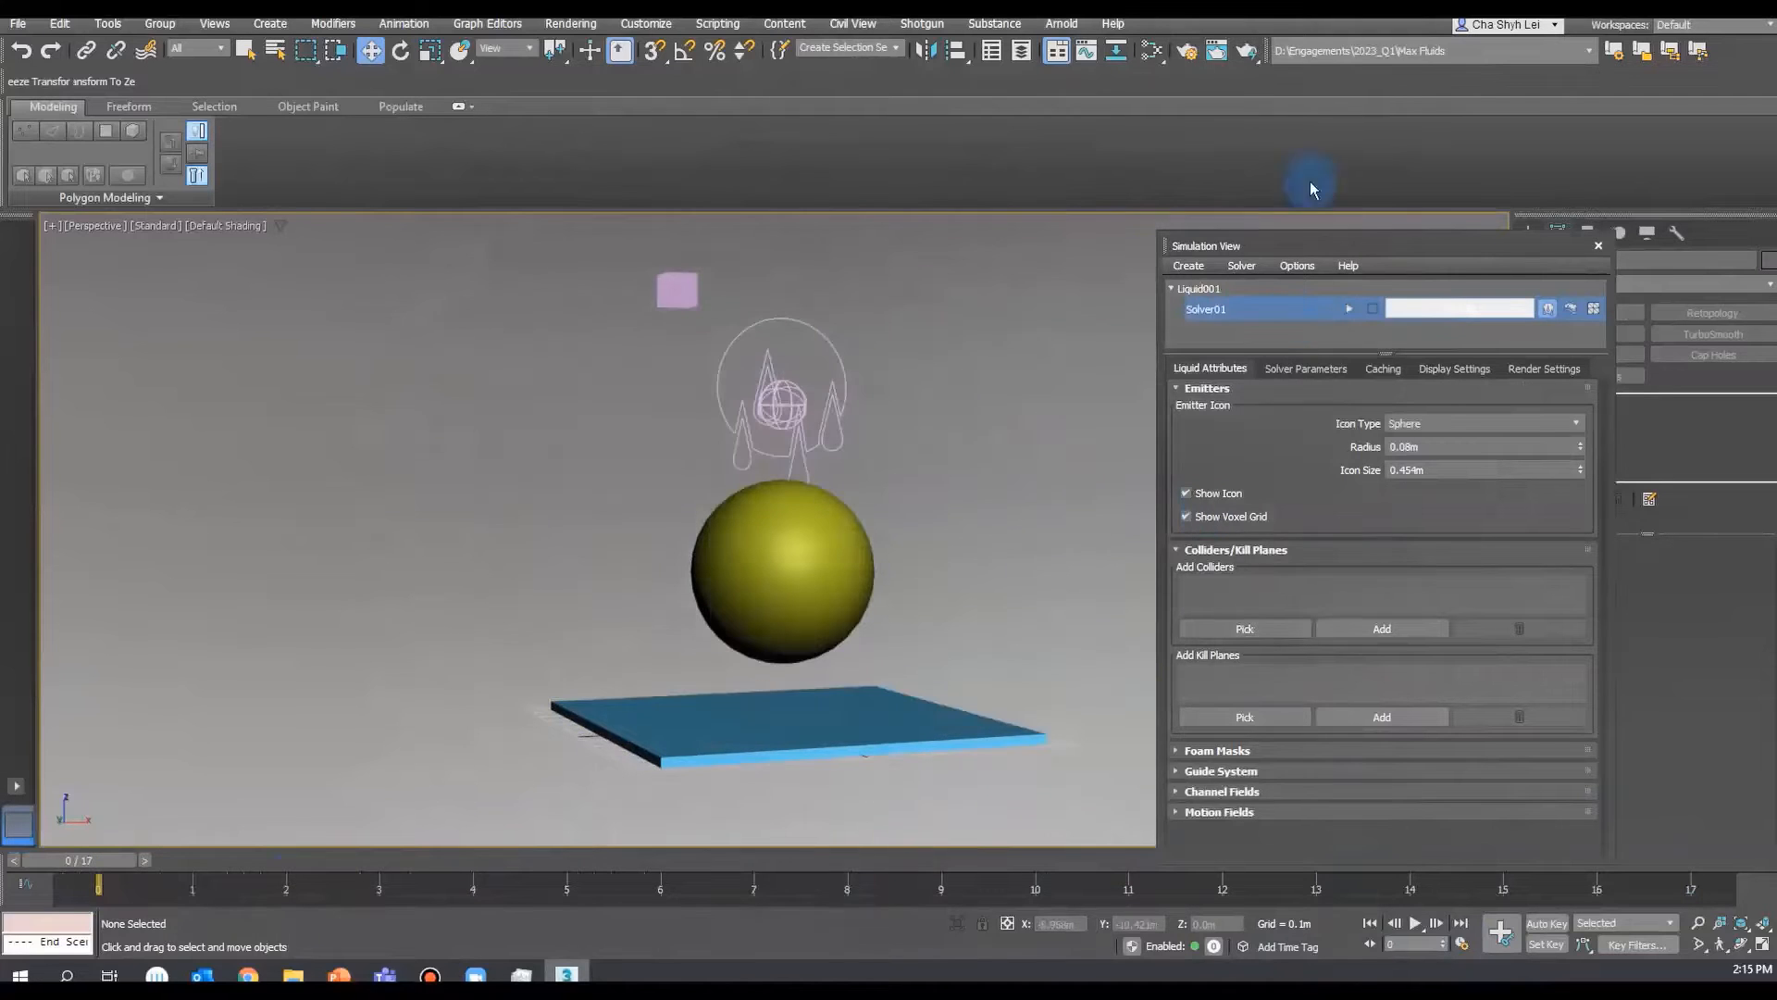
- Run the liquid simulation with Solver01
left_click_drag(1341, 240, 1314, 228)
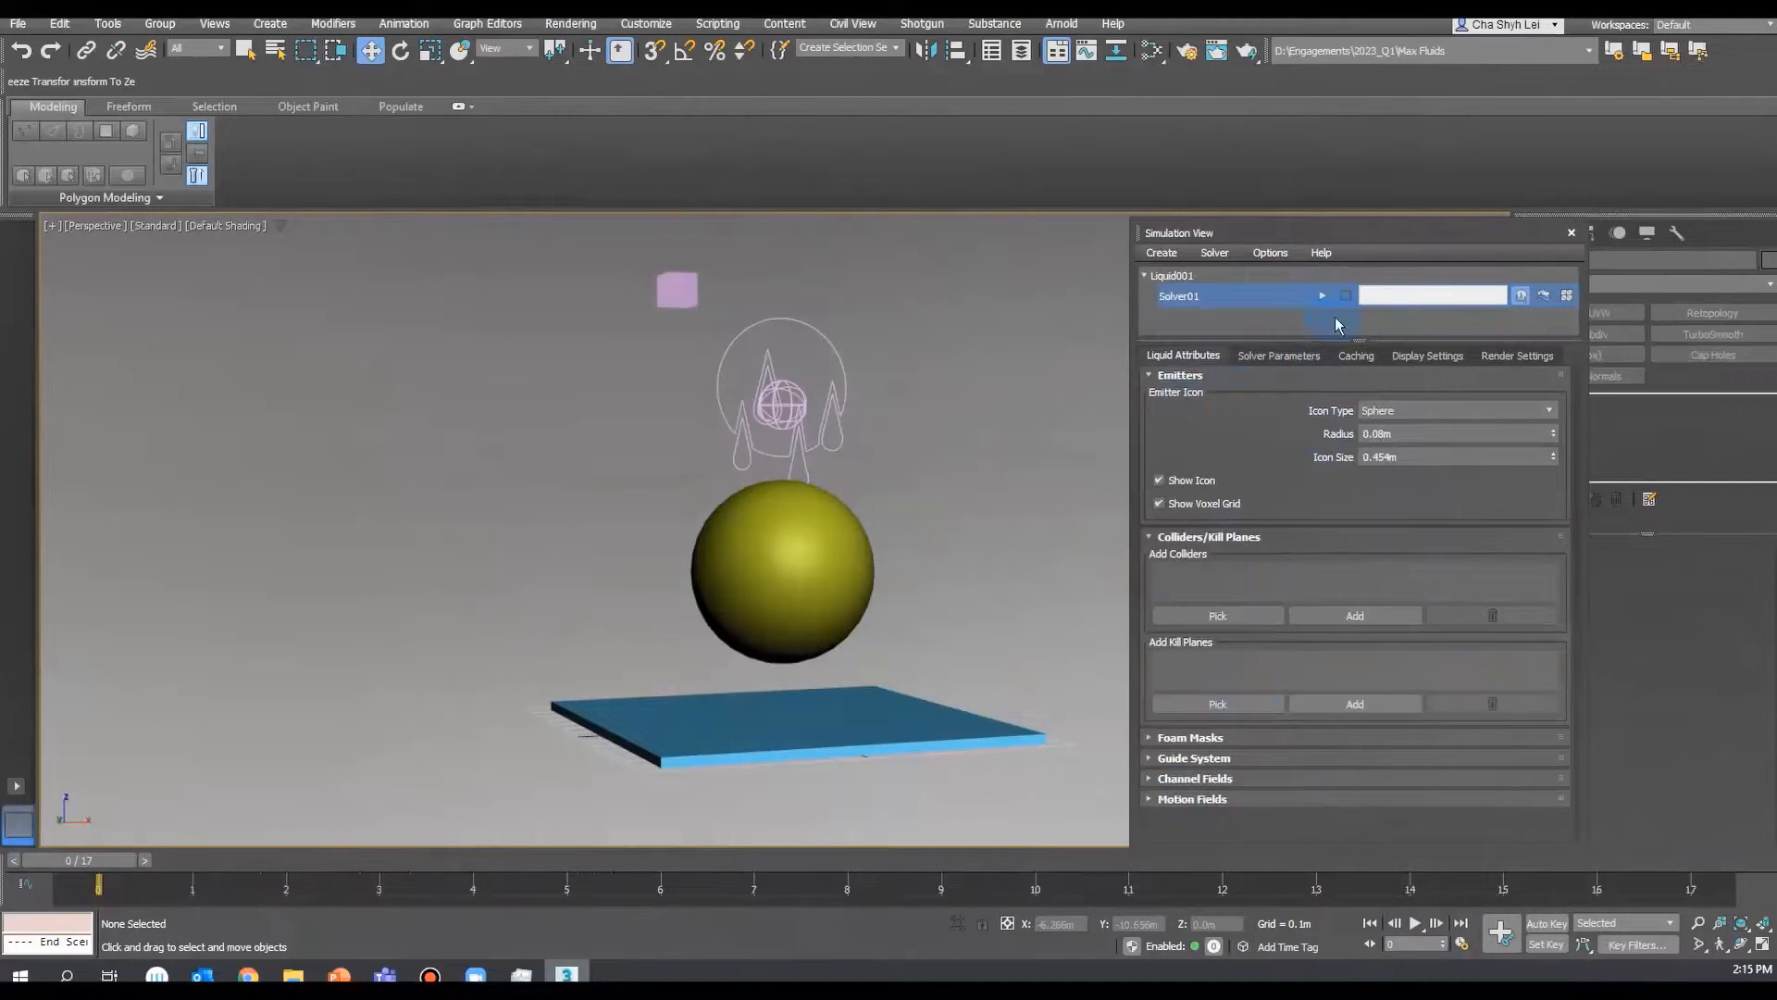
left_click(1322, 296)
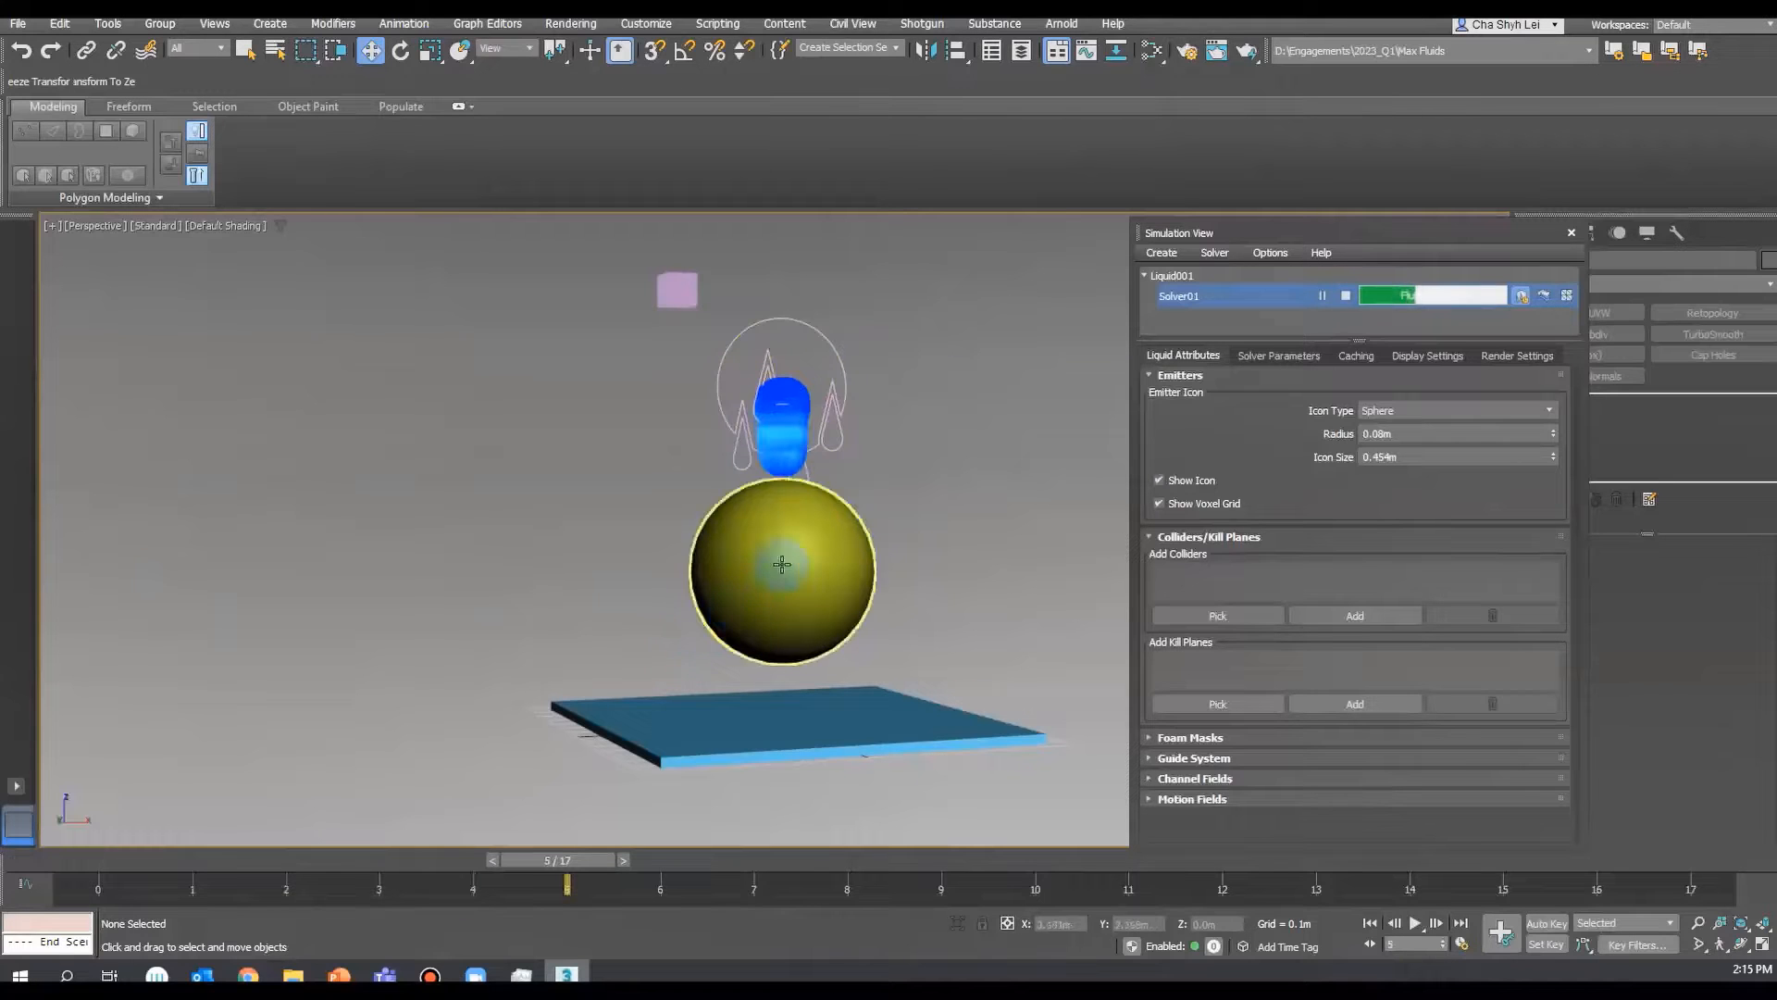
middle_click_drag(912, 506, 1052, 518, "alt")
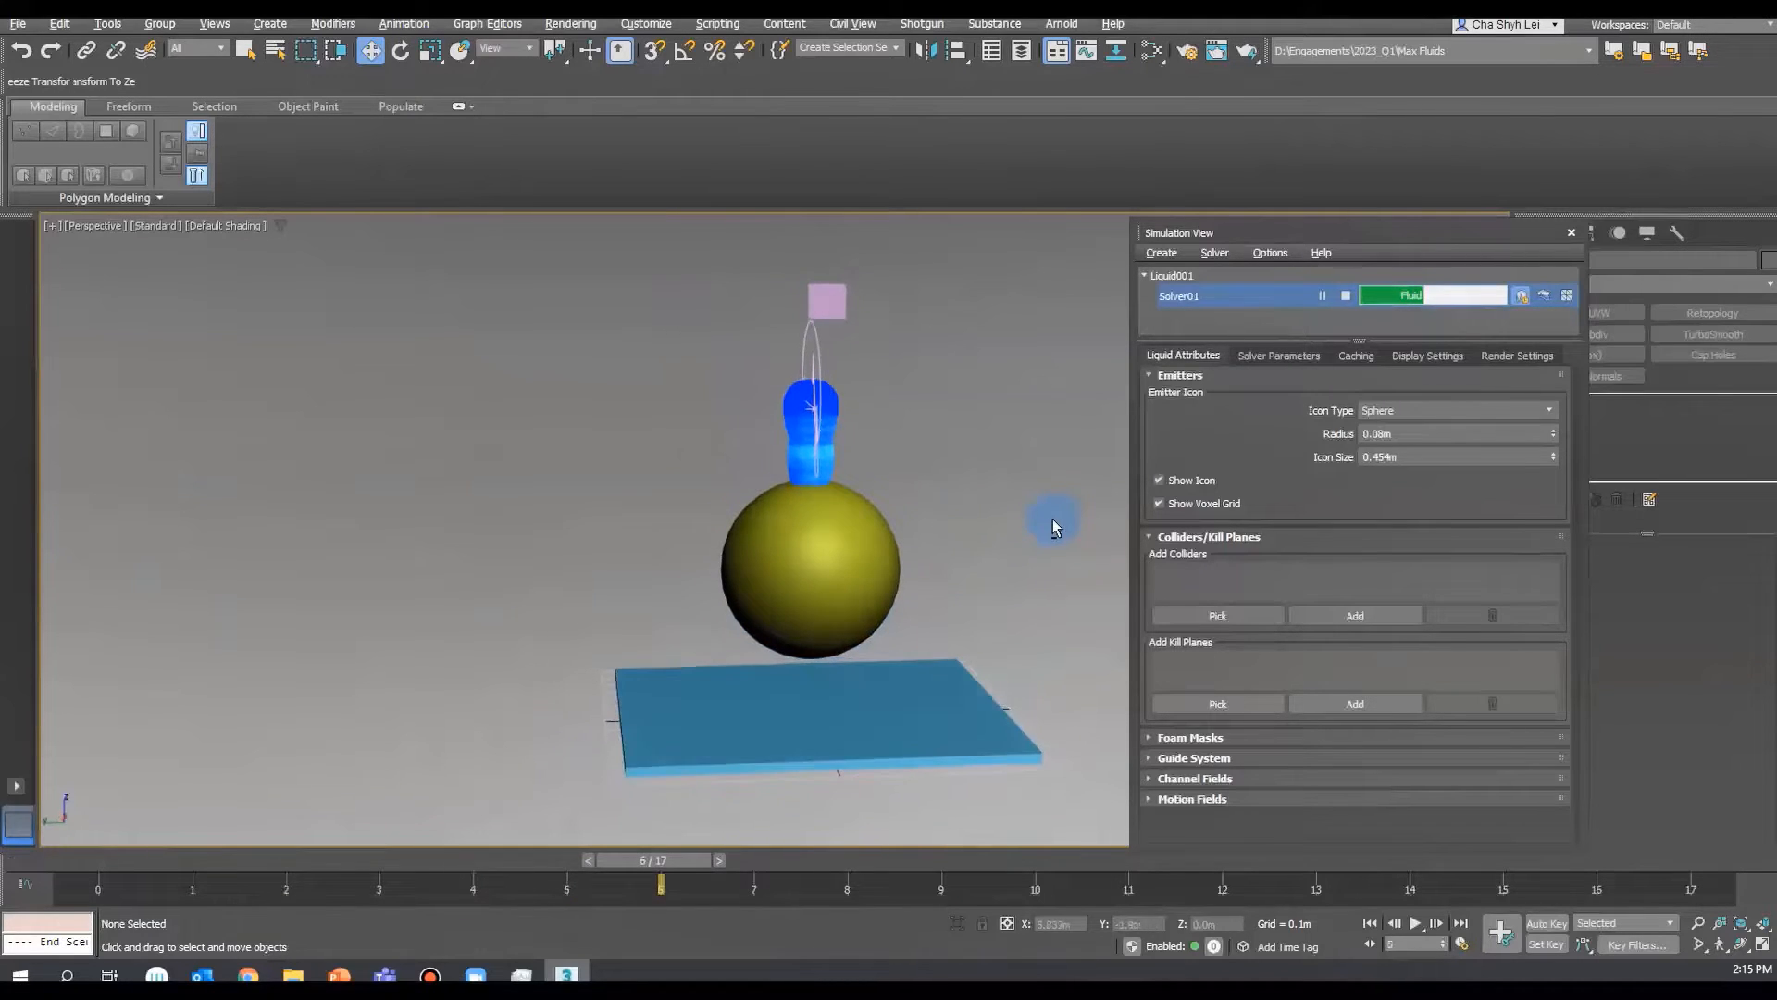
mouse_move(832, 471)
middle_mouse_down("alt")
mouse_move(848, 502)
mouse_move(917, 532)
middle_mouse_up("alt")
- Display the viewport with Wireframe Override to examine the liquid inside the sphere, and return to Default Shading
left_click(226, 226)
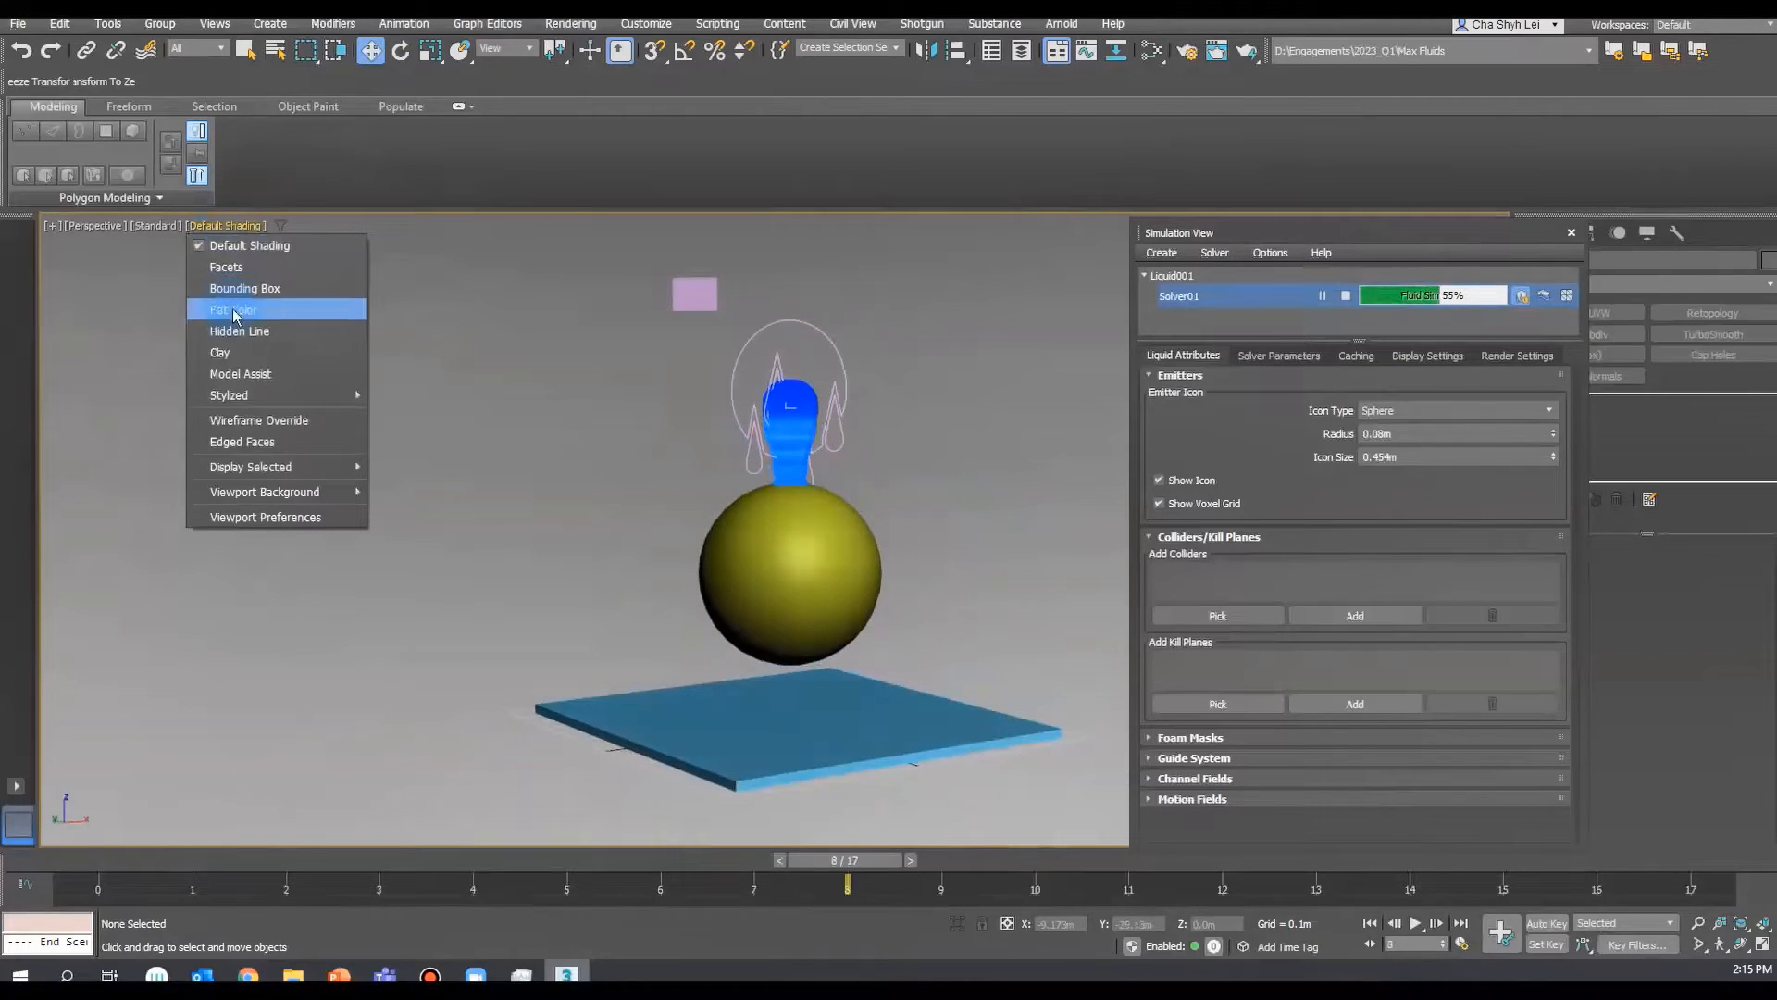
left_click(236, 418)
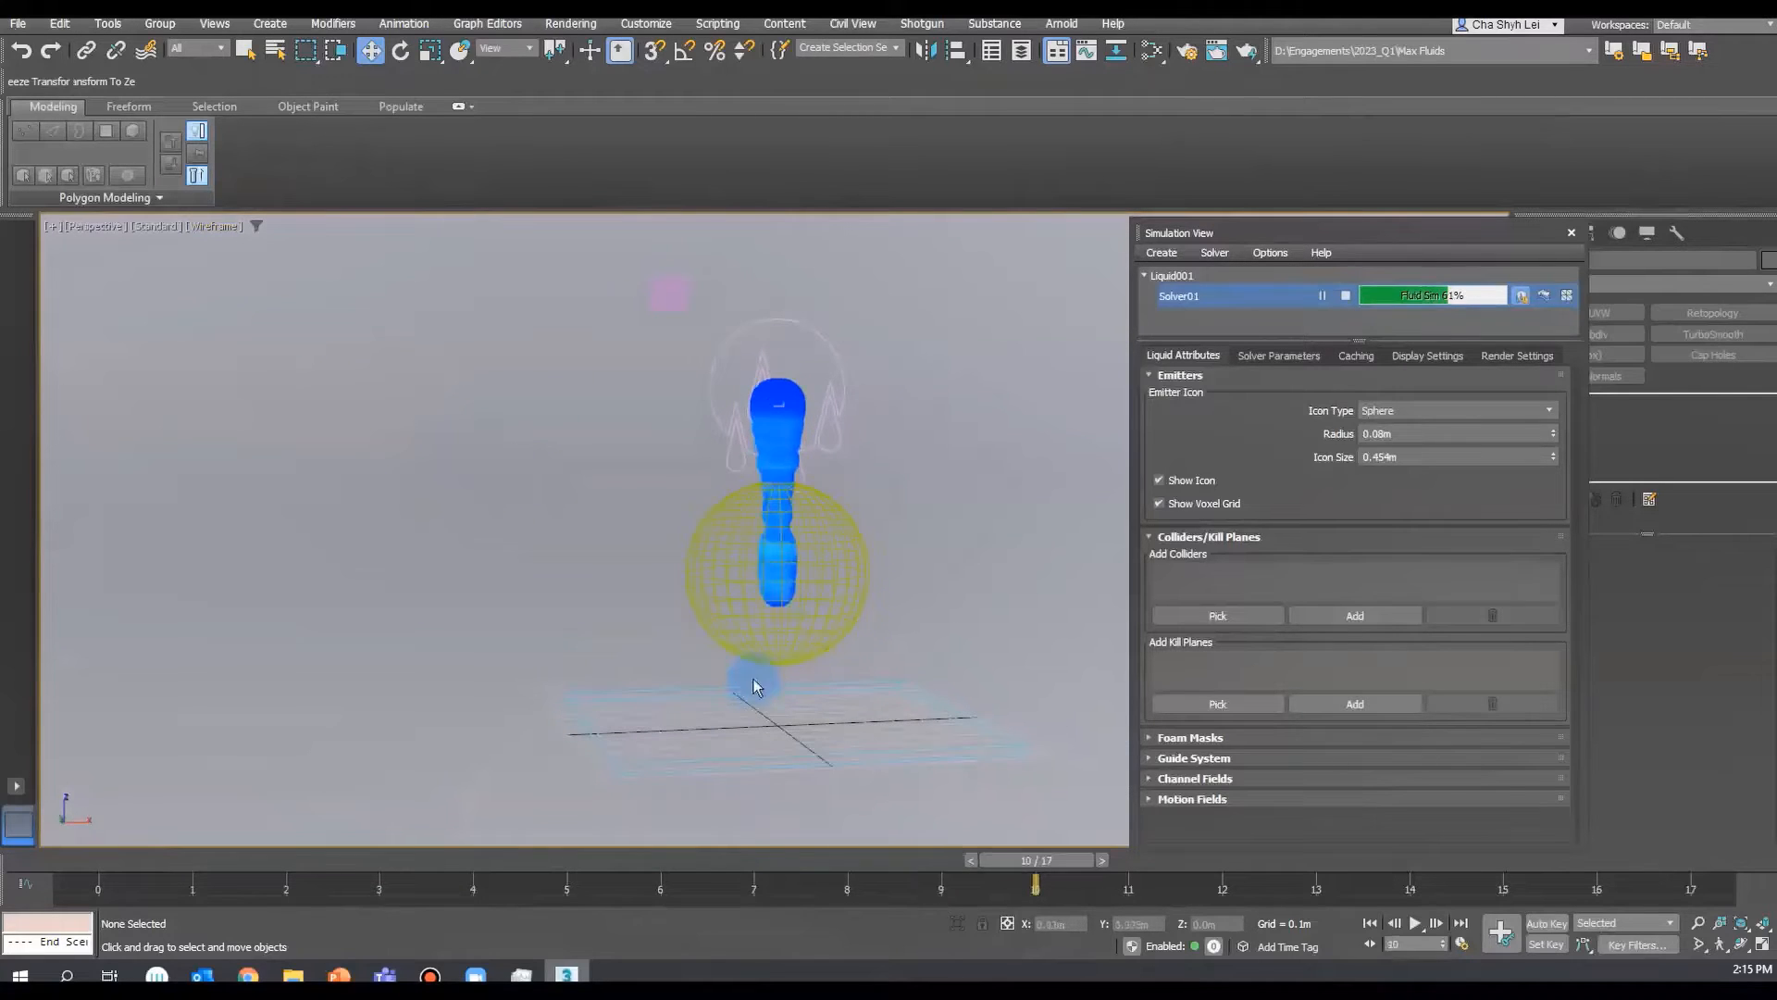
middle_click_drag(778, 574, 653, 540, "alt")
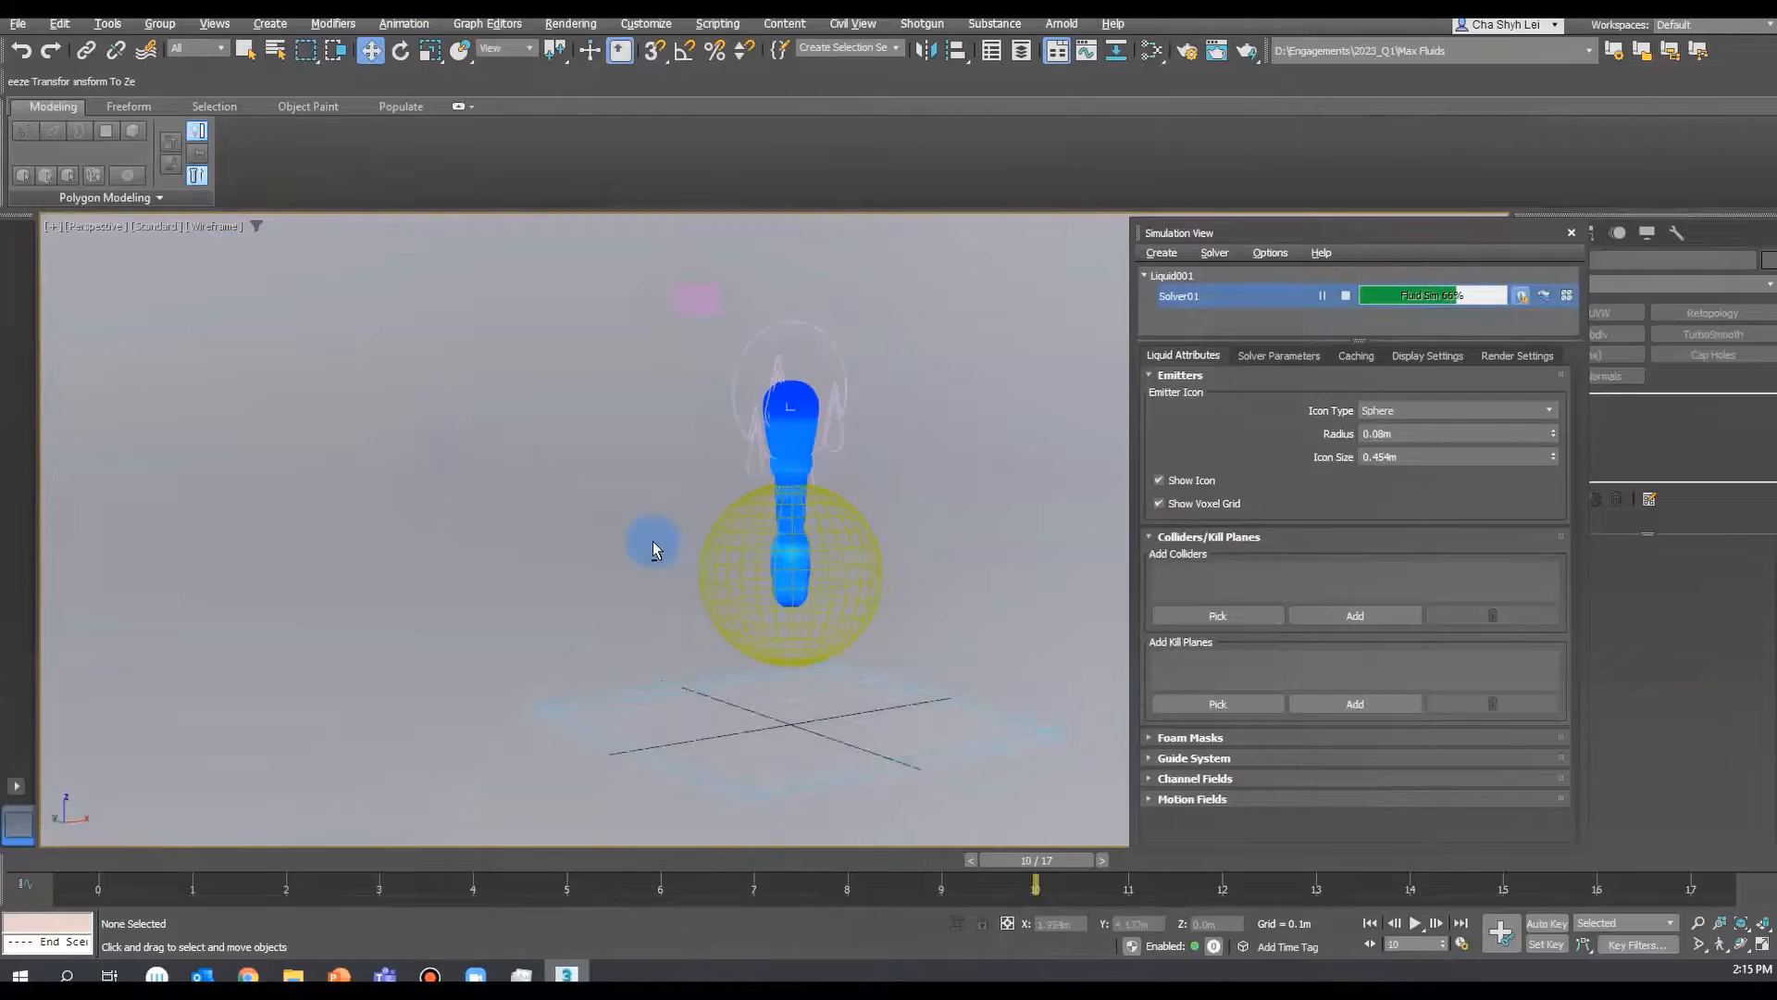
left_click(210, 225)
left_click(220, 244)
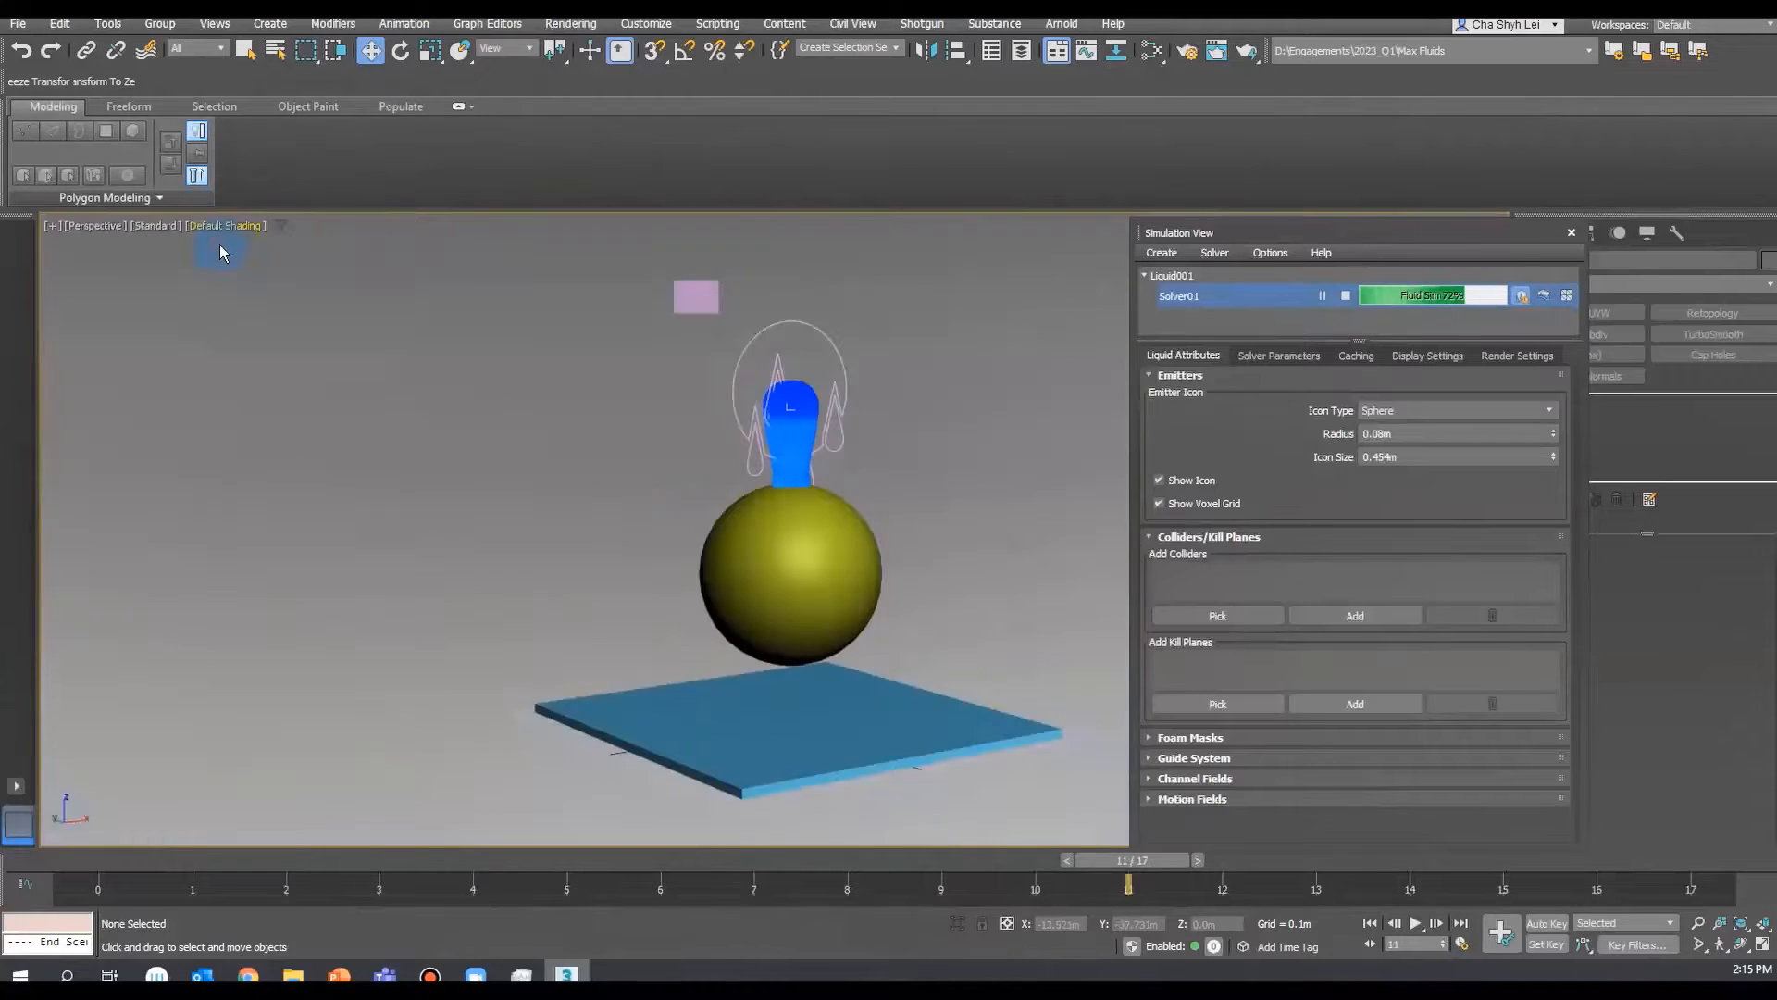
- Stop the running Solver01 simulation and clear its fluid cache
left_click(1346, 296)
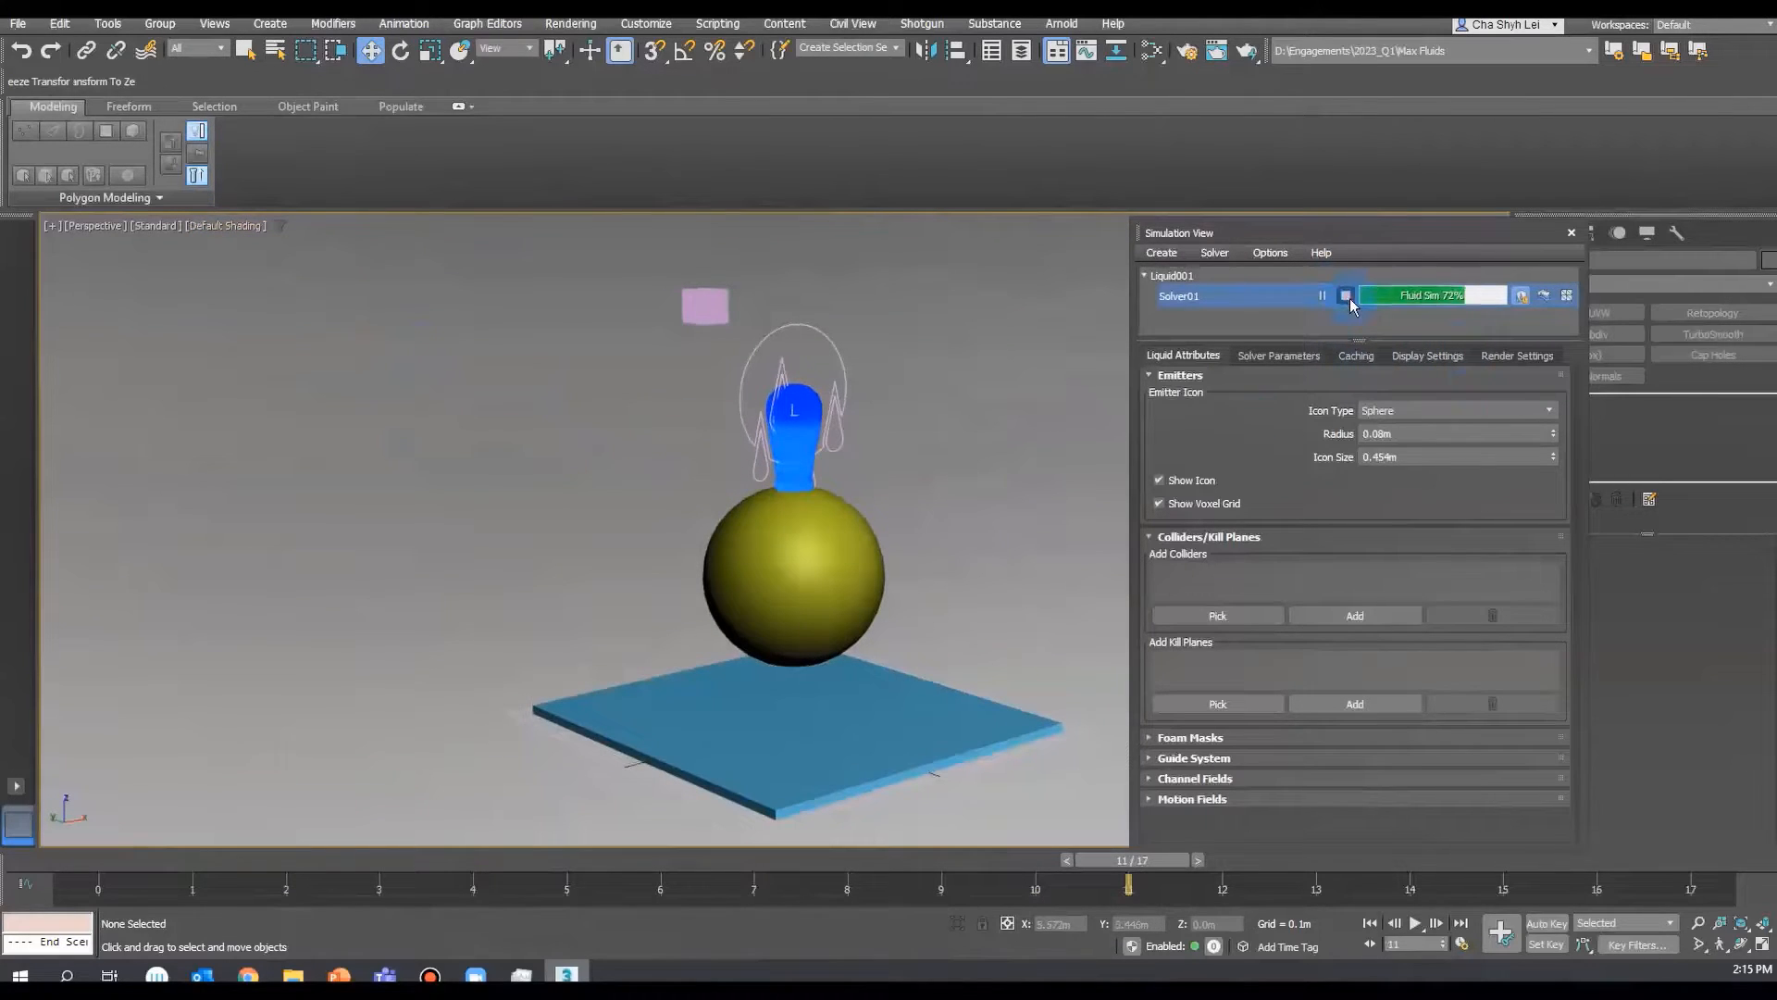
right_click(1268, 289)
left_click(1303, 304)
left_click(699, 442)
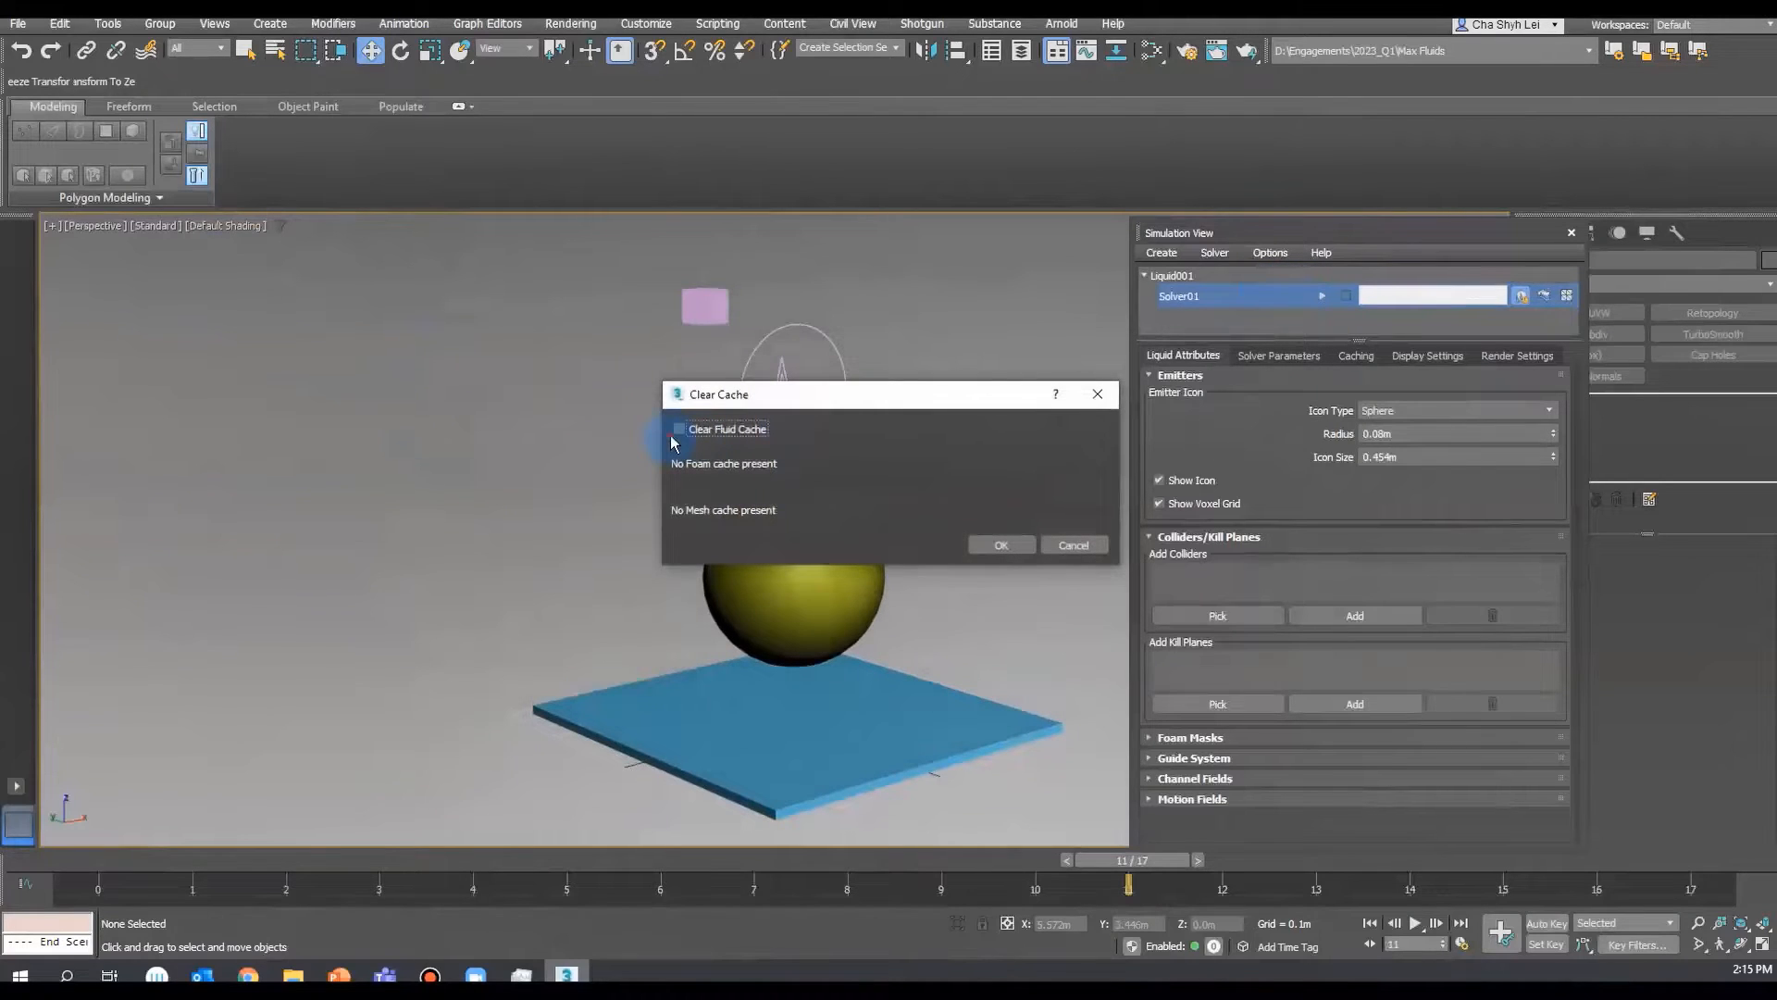
left_click(1009, 544)
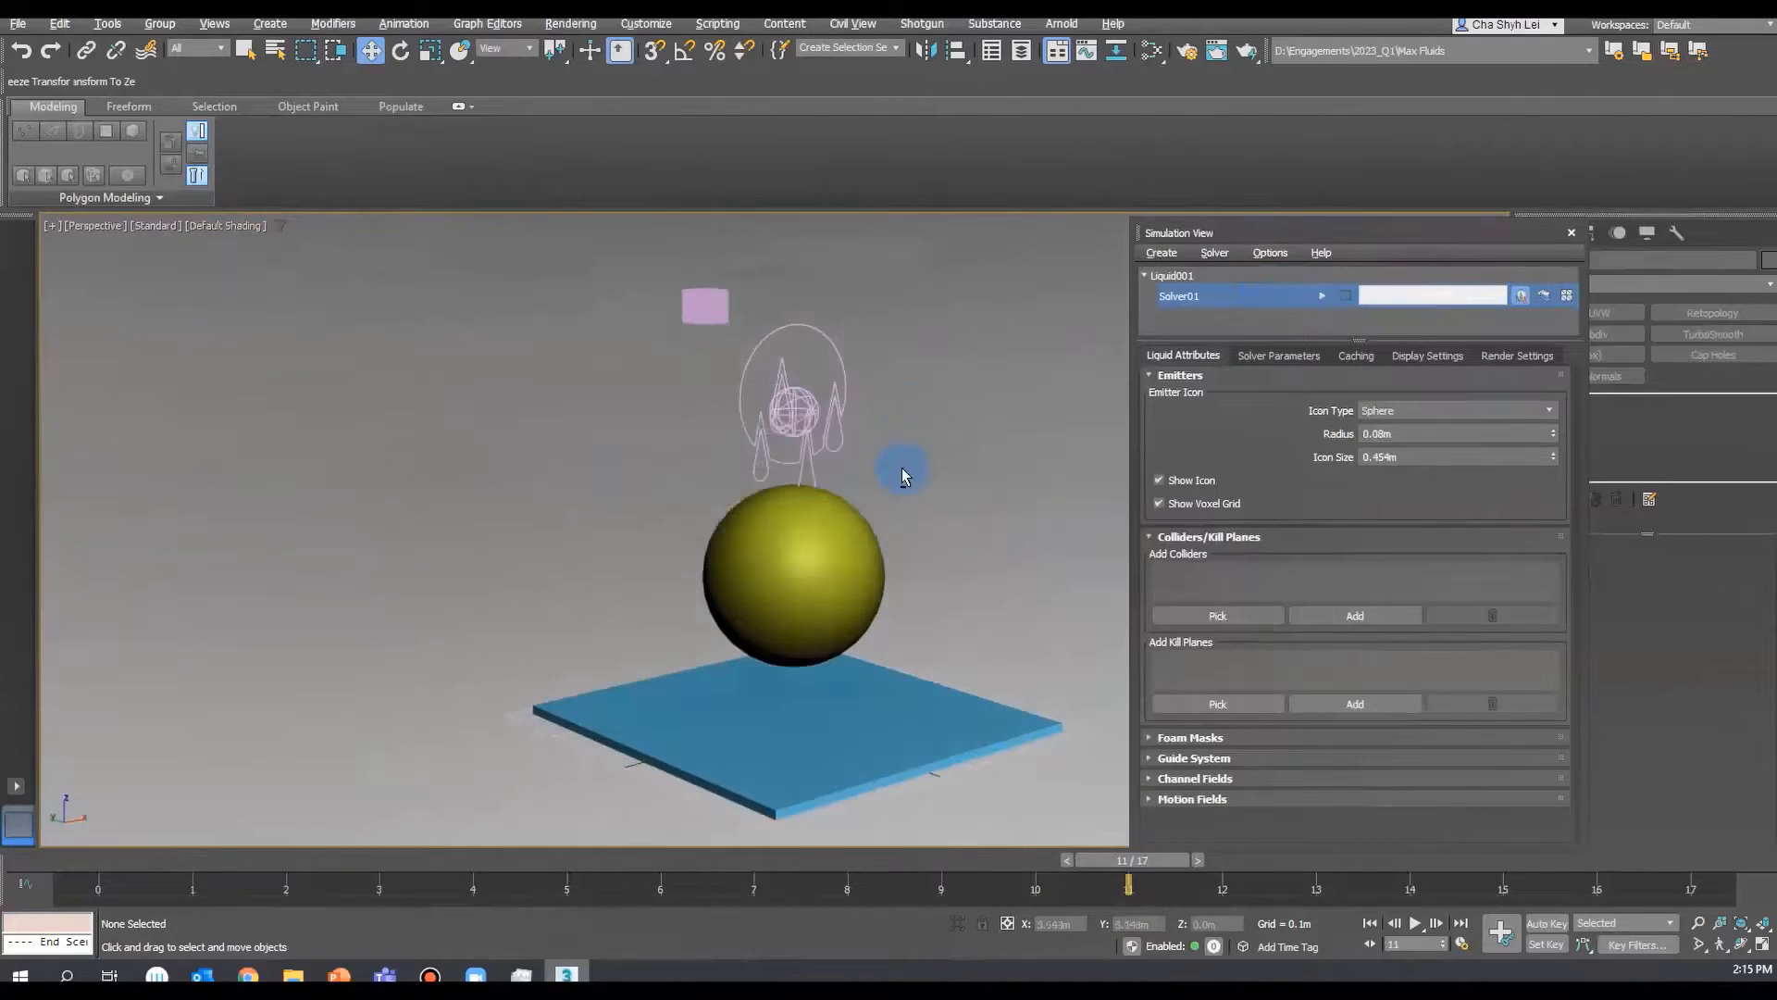
- Assign the first gray custom color to both the sphere and the flat box, and deselect them
left_click(828, 531)
left_click(828, 532)
left_click(887, 721)
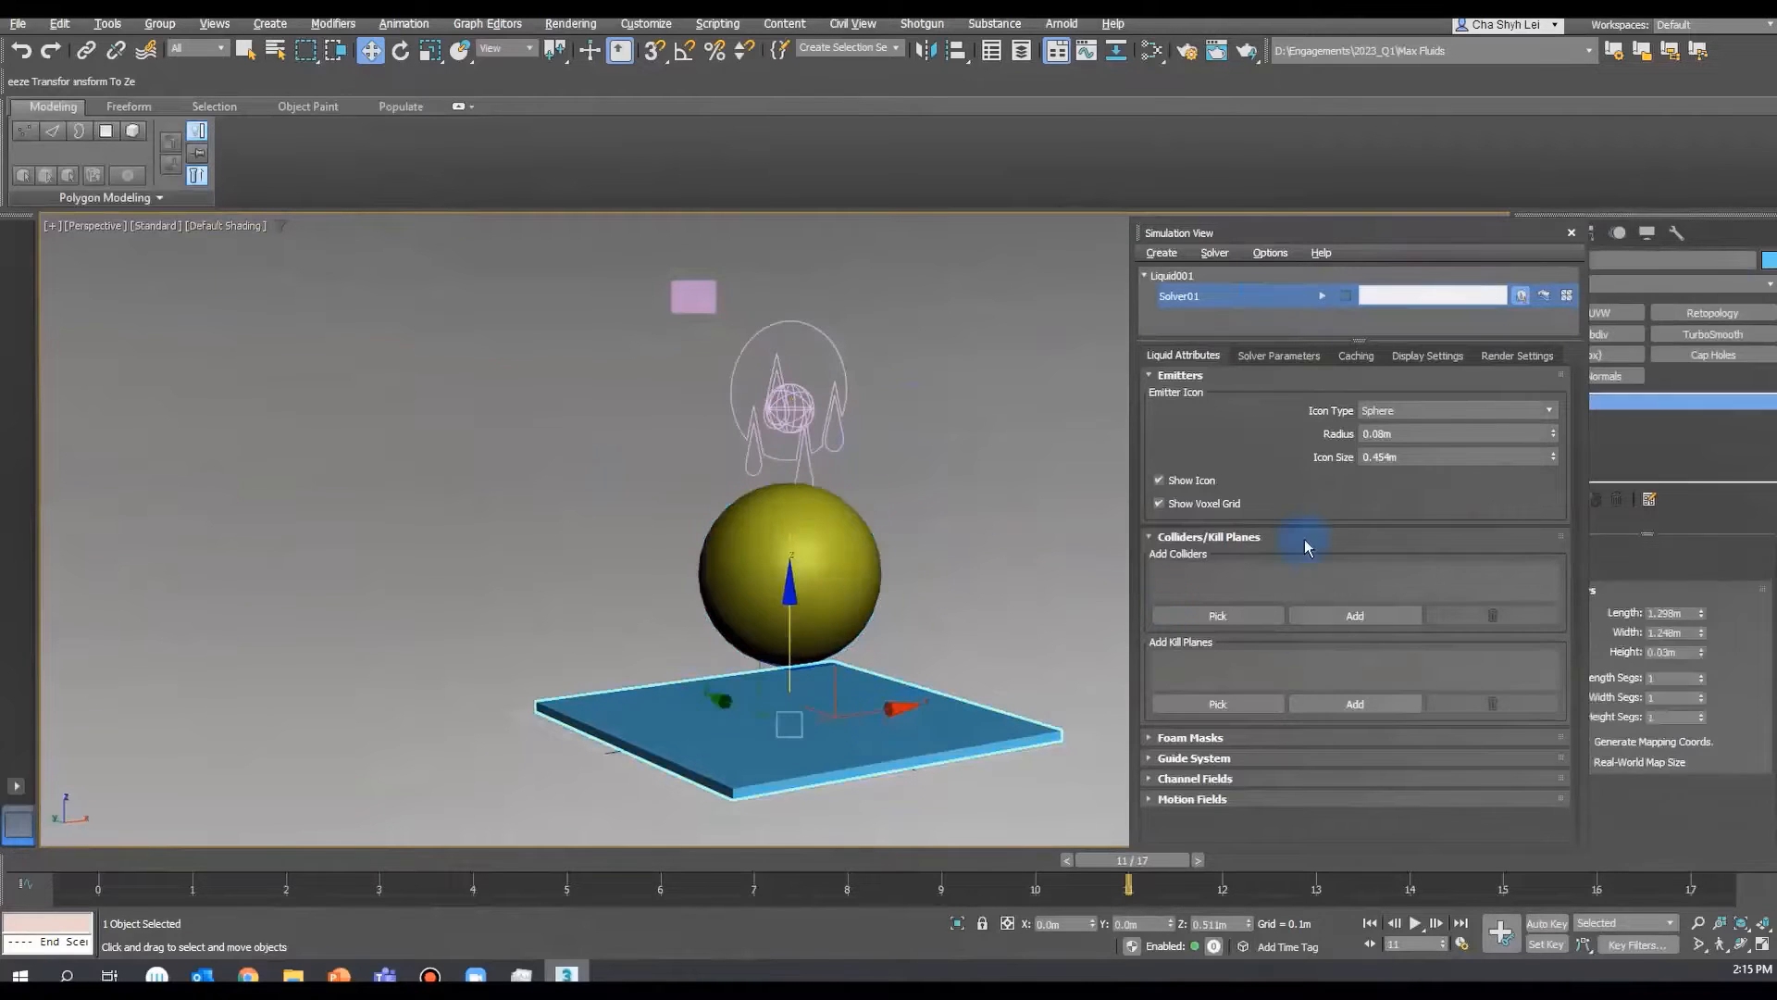
left_click(829, 546, "ctrl")
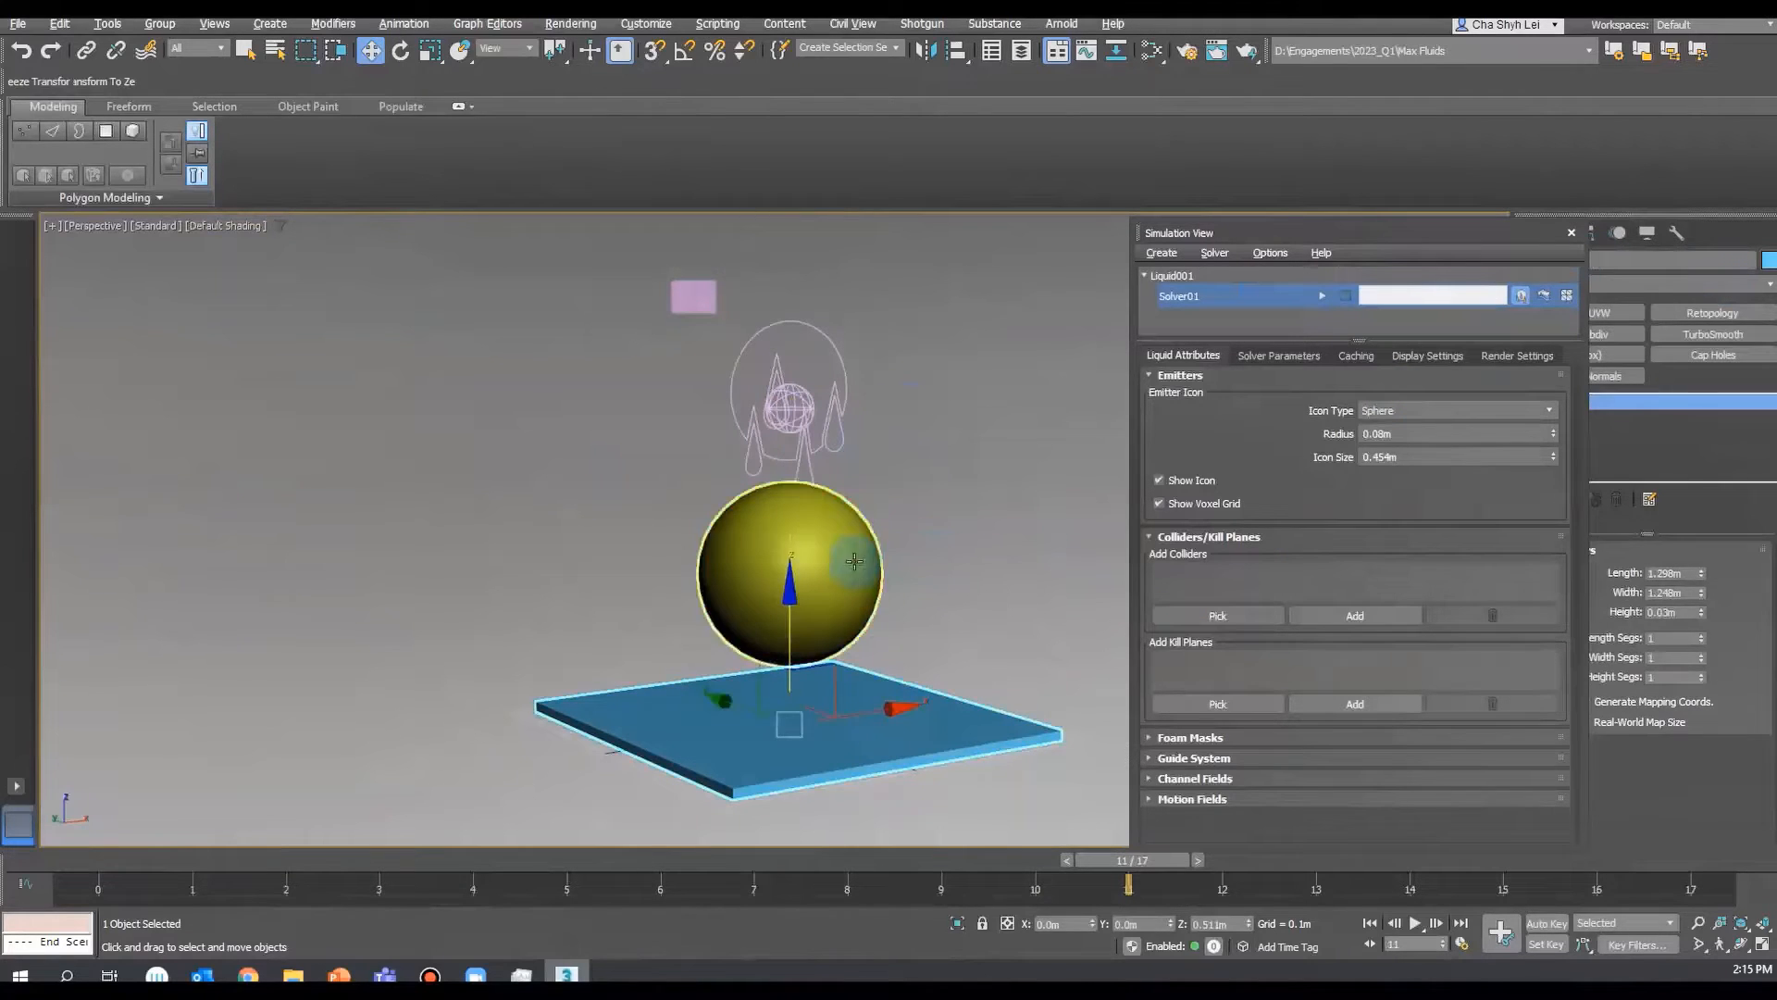
left_click(1768, 263)
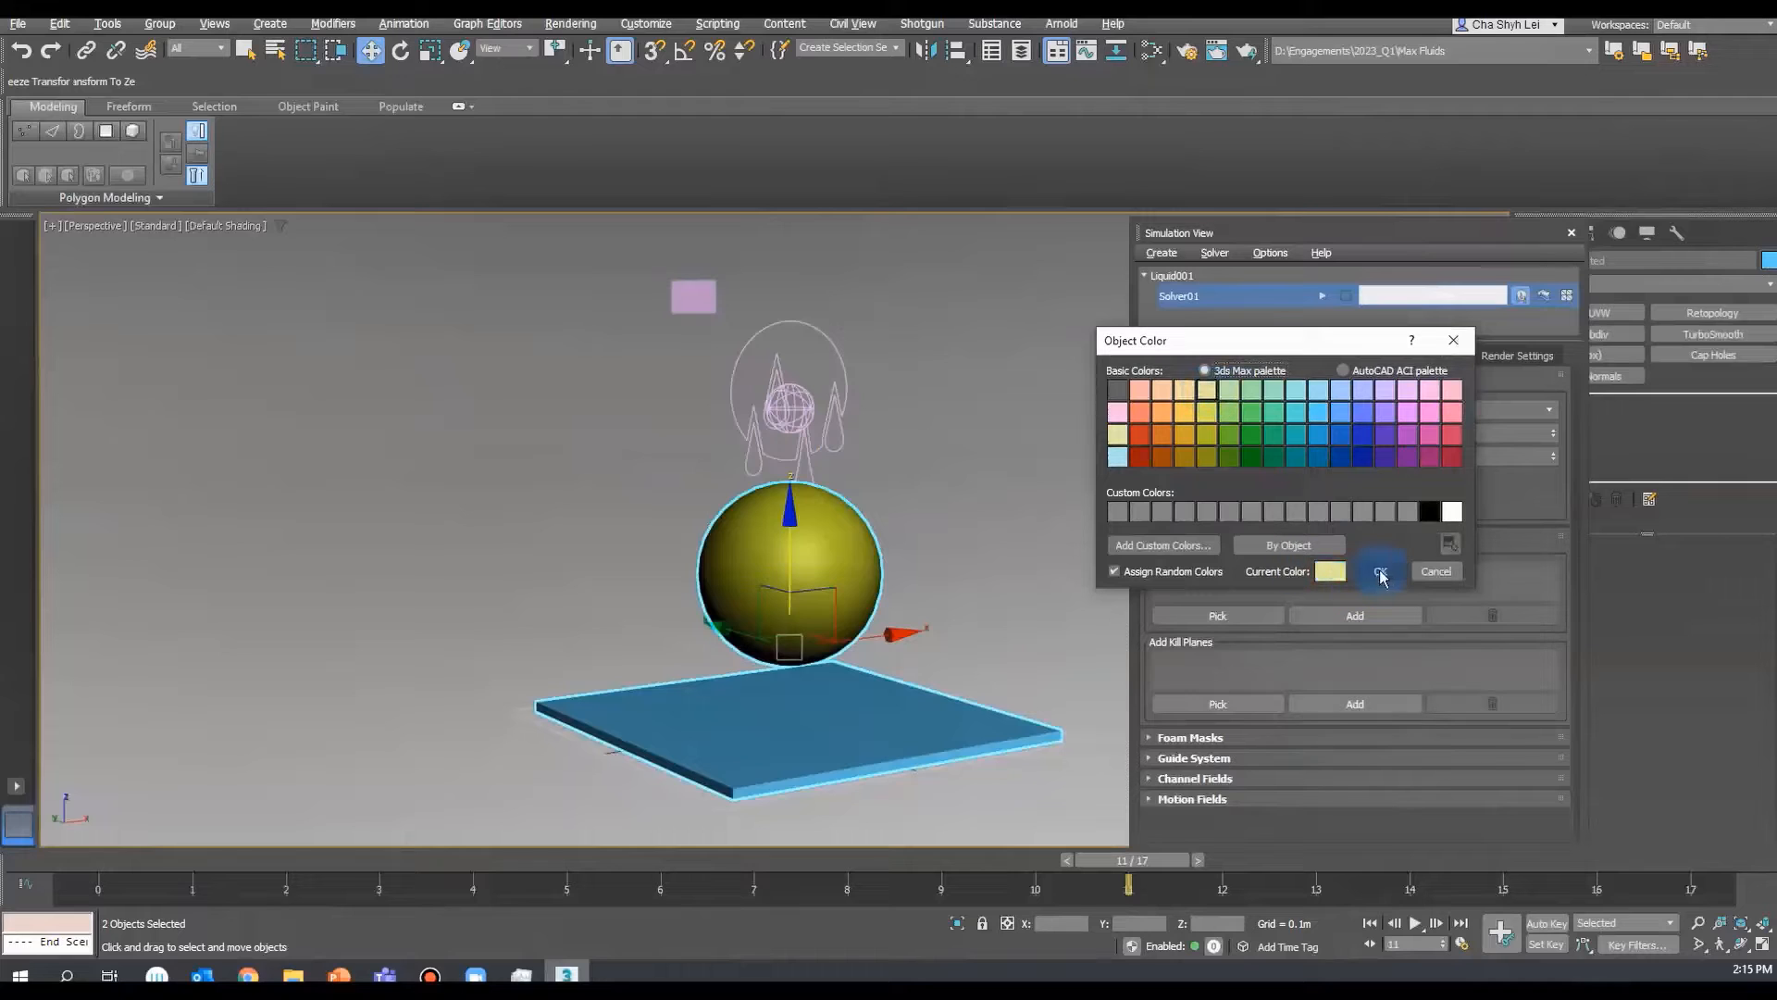
left_click(1118, 512)
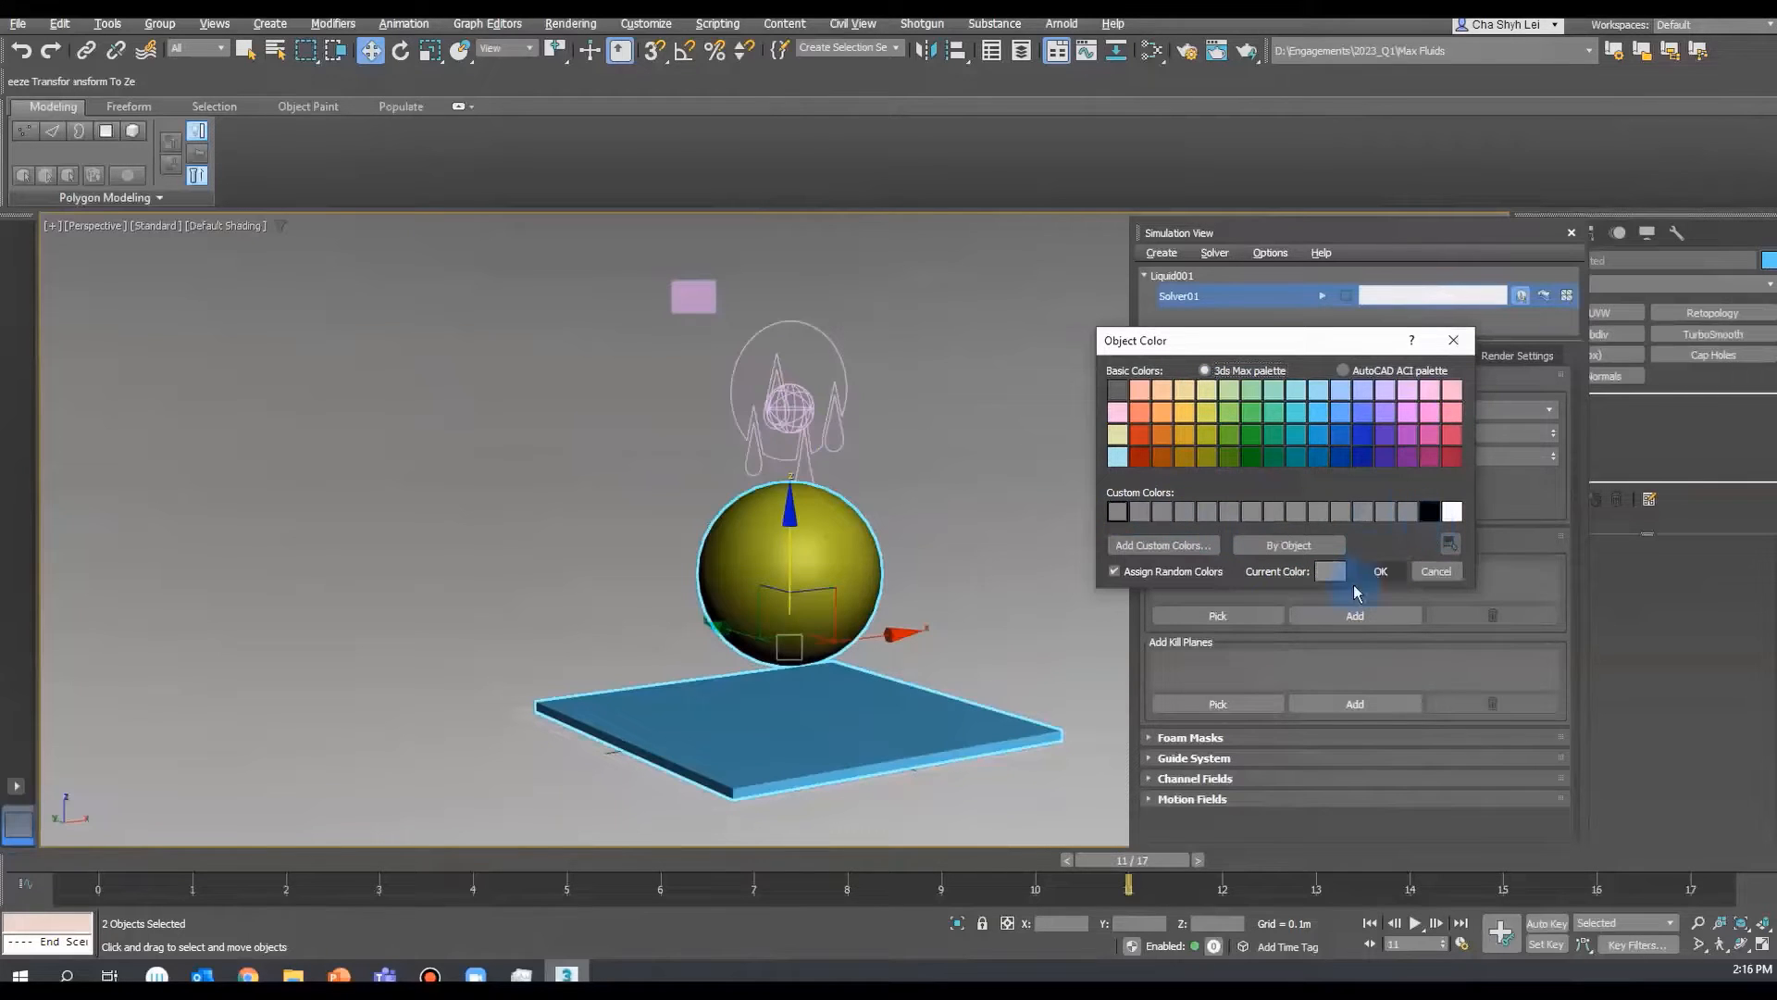
left_click(1379, 571)
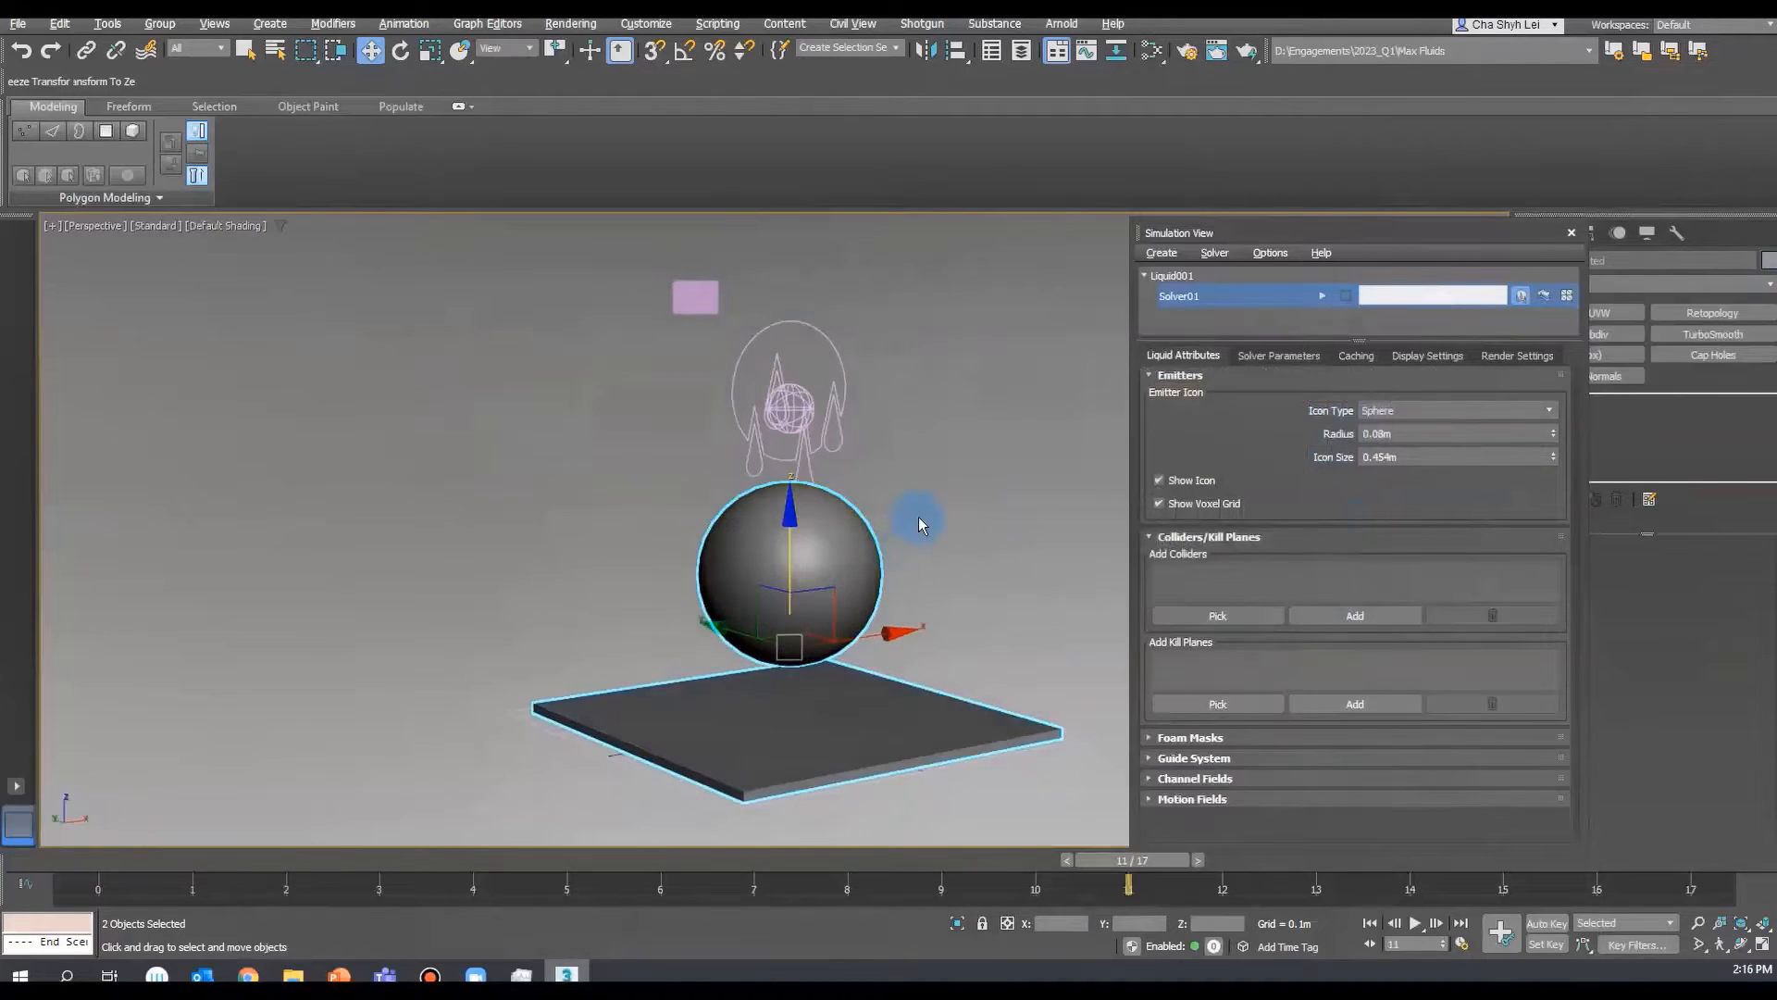
left_click(918, 517)
left_click(792, 500)
left_click(796, 726)
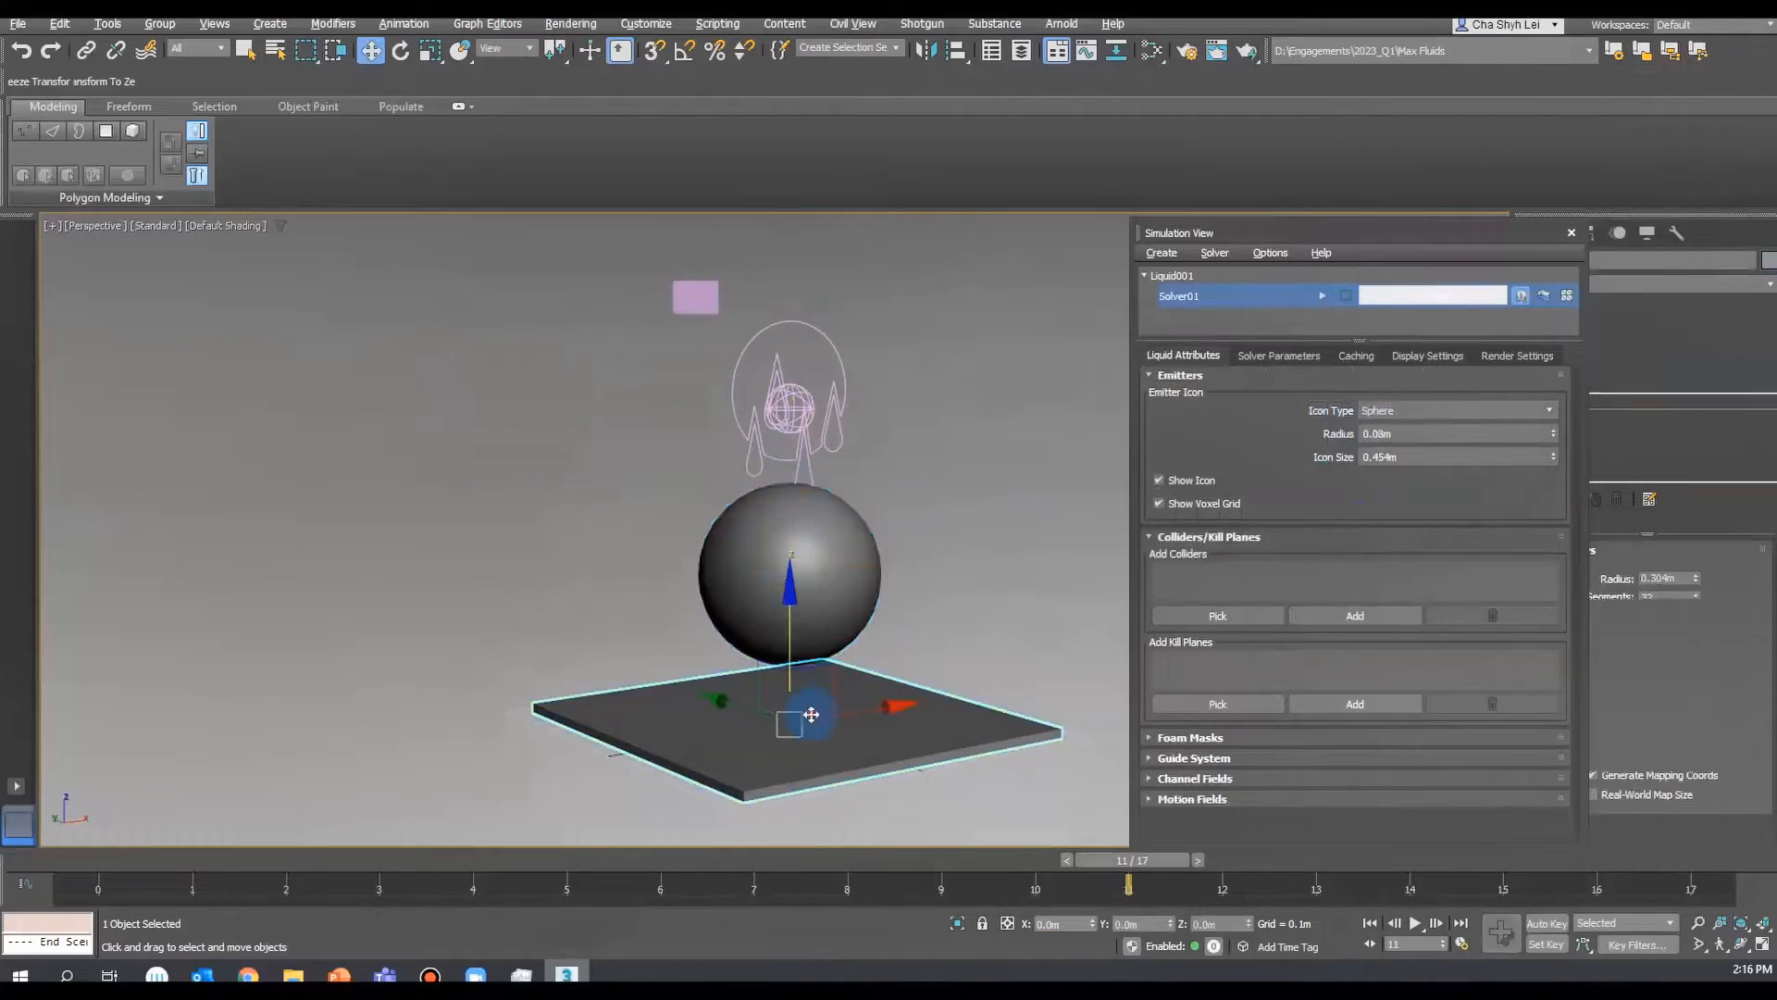
left_click(929, 578)
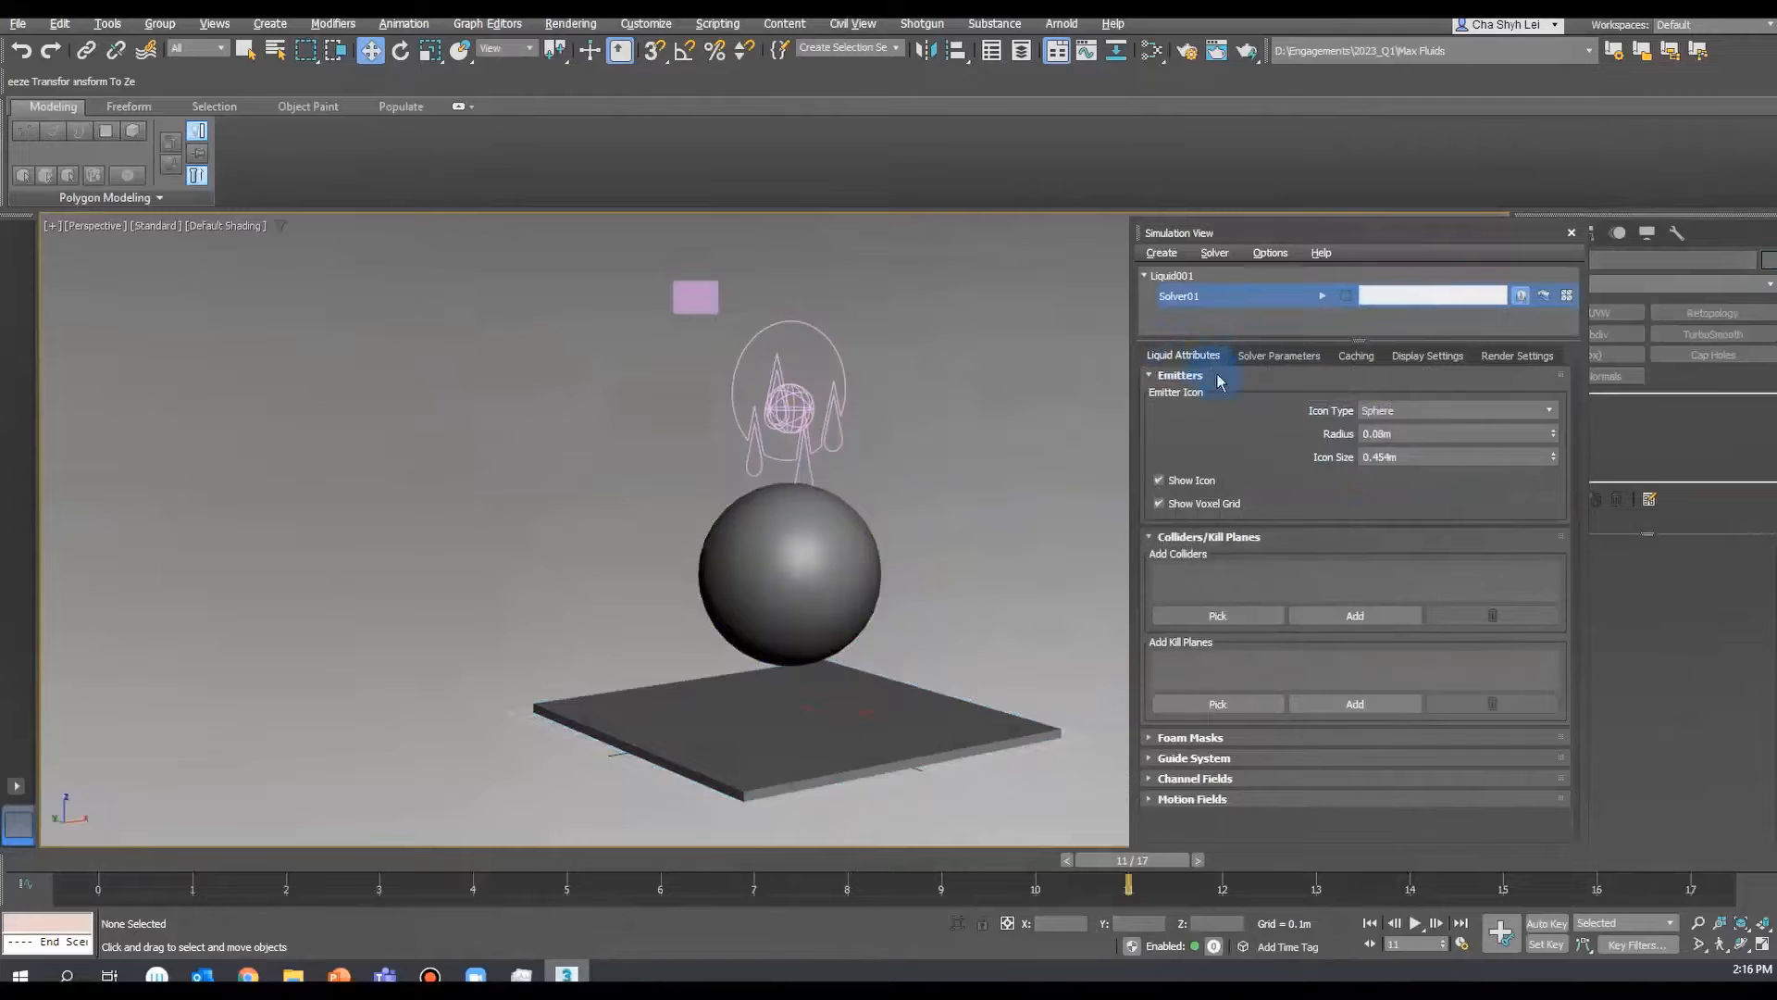
- Add the sphere and the flat box as colliders for the liquid and rerun the simulation
left_click(1240, 615)
left_click(845, 540)
left_click(880, 737)
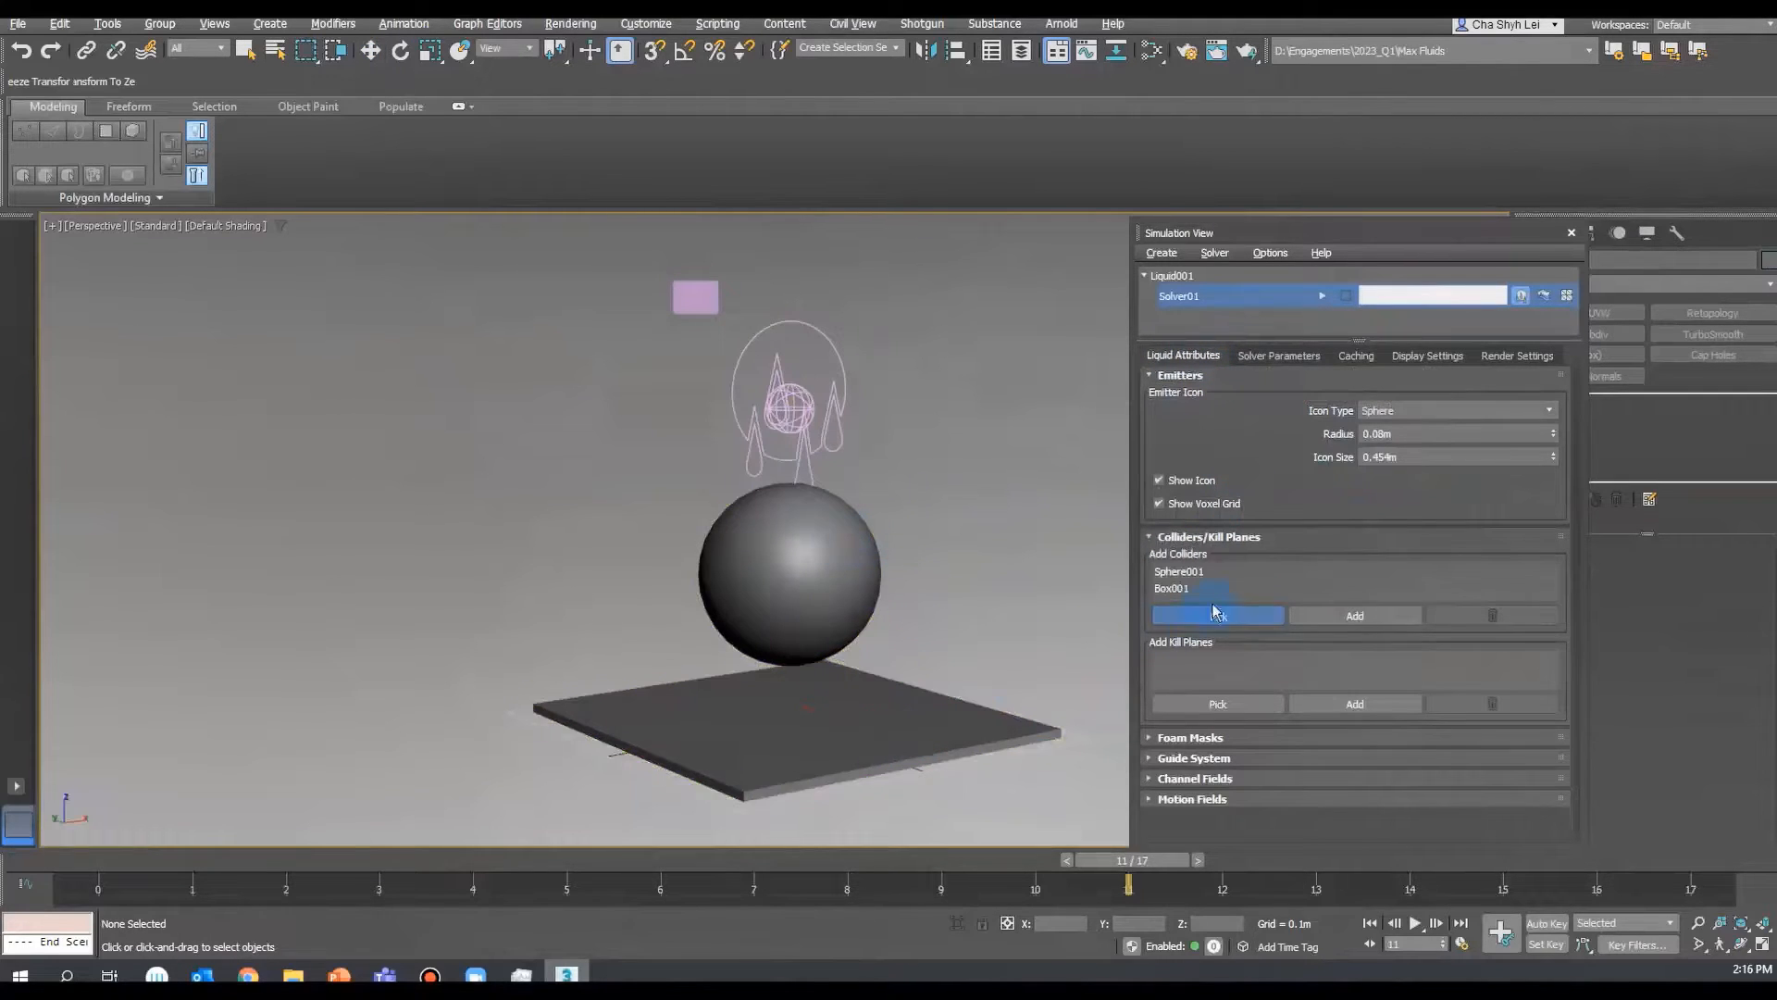
left_click(1218, 614)
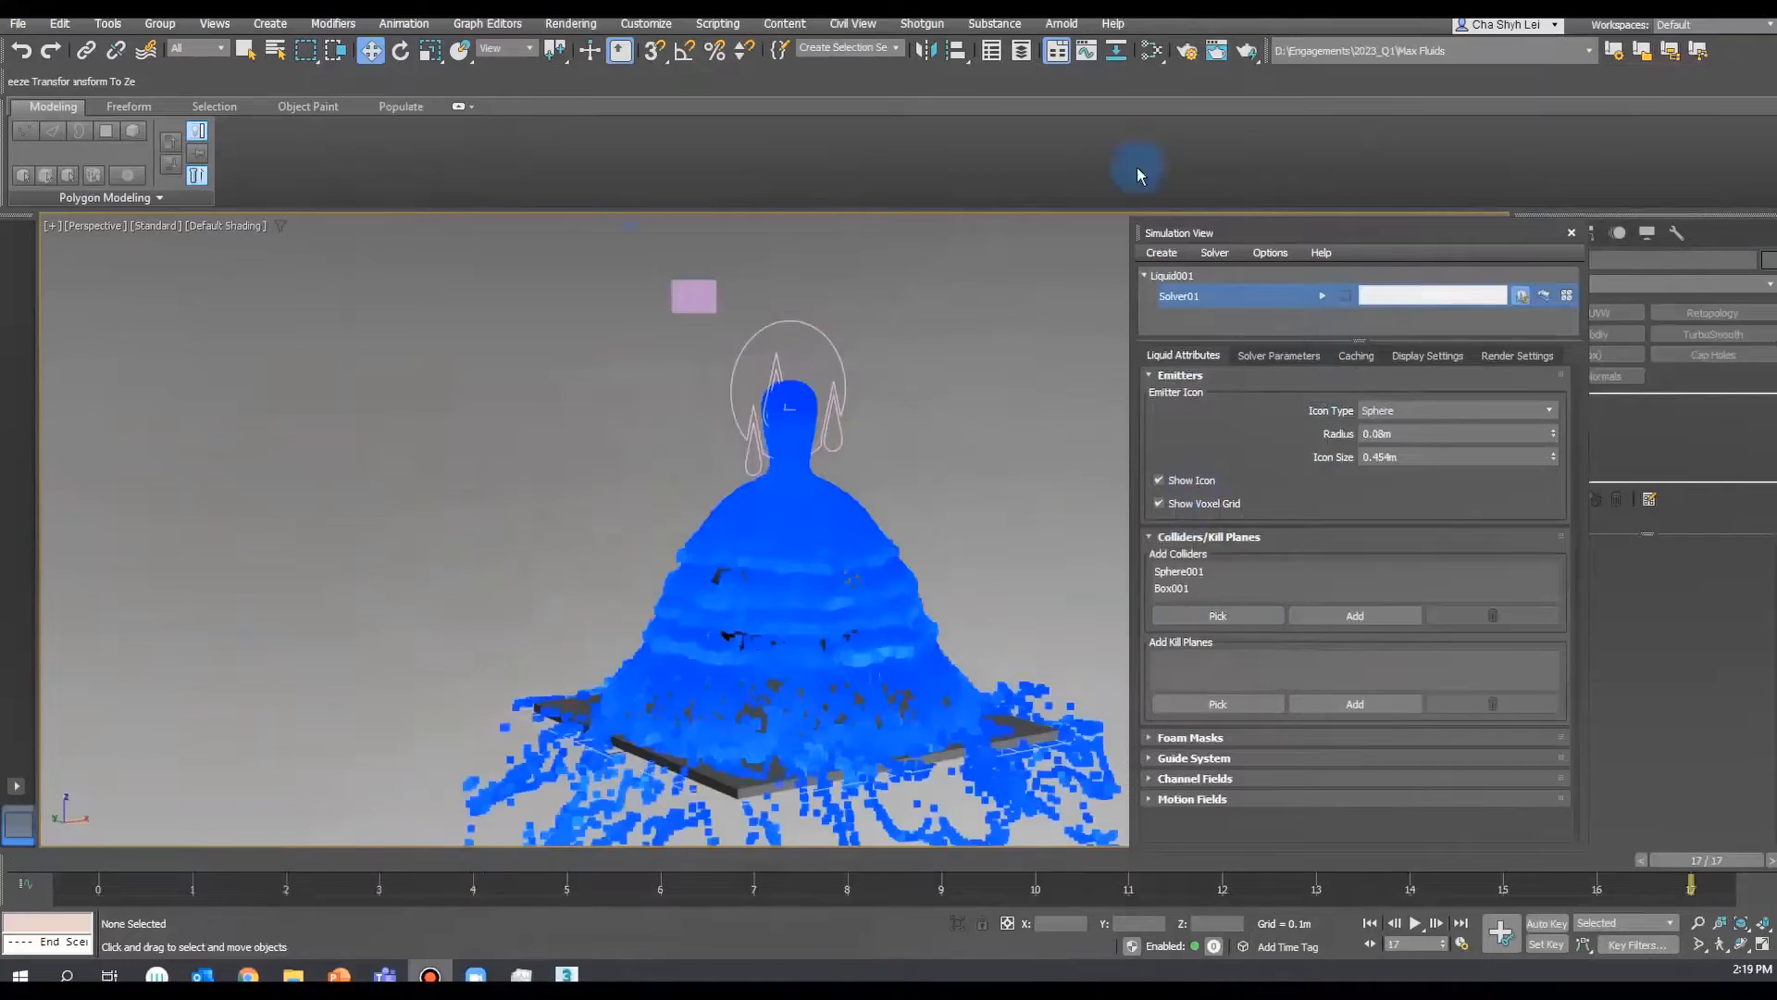
- Preview the simulated liquid with ActiveShade using Arnold, and return the viewport to Standard
left_click(1523, 294)
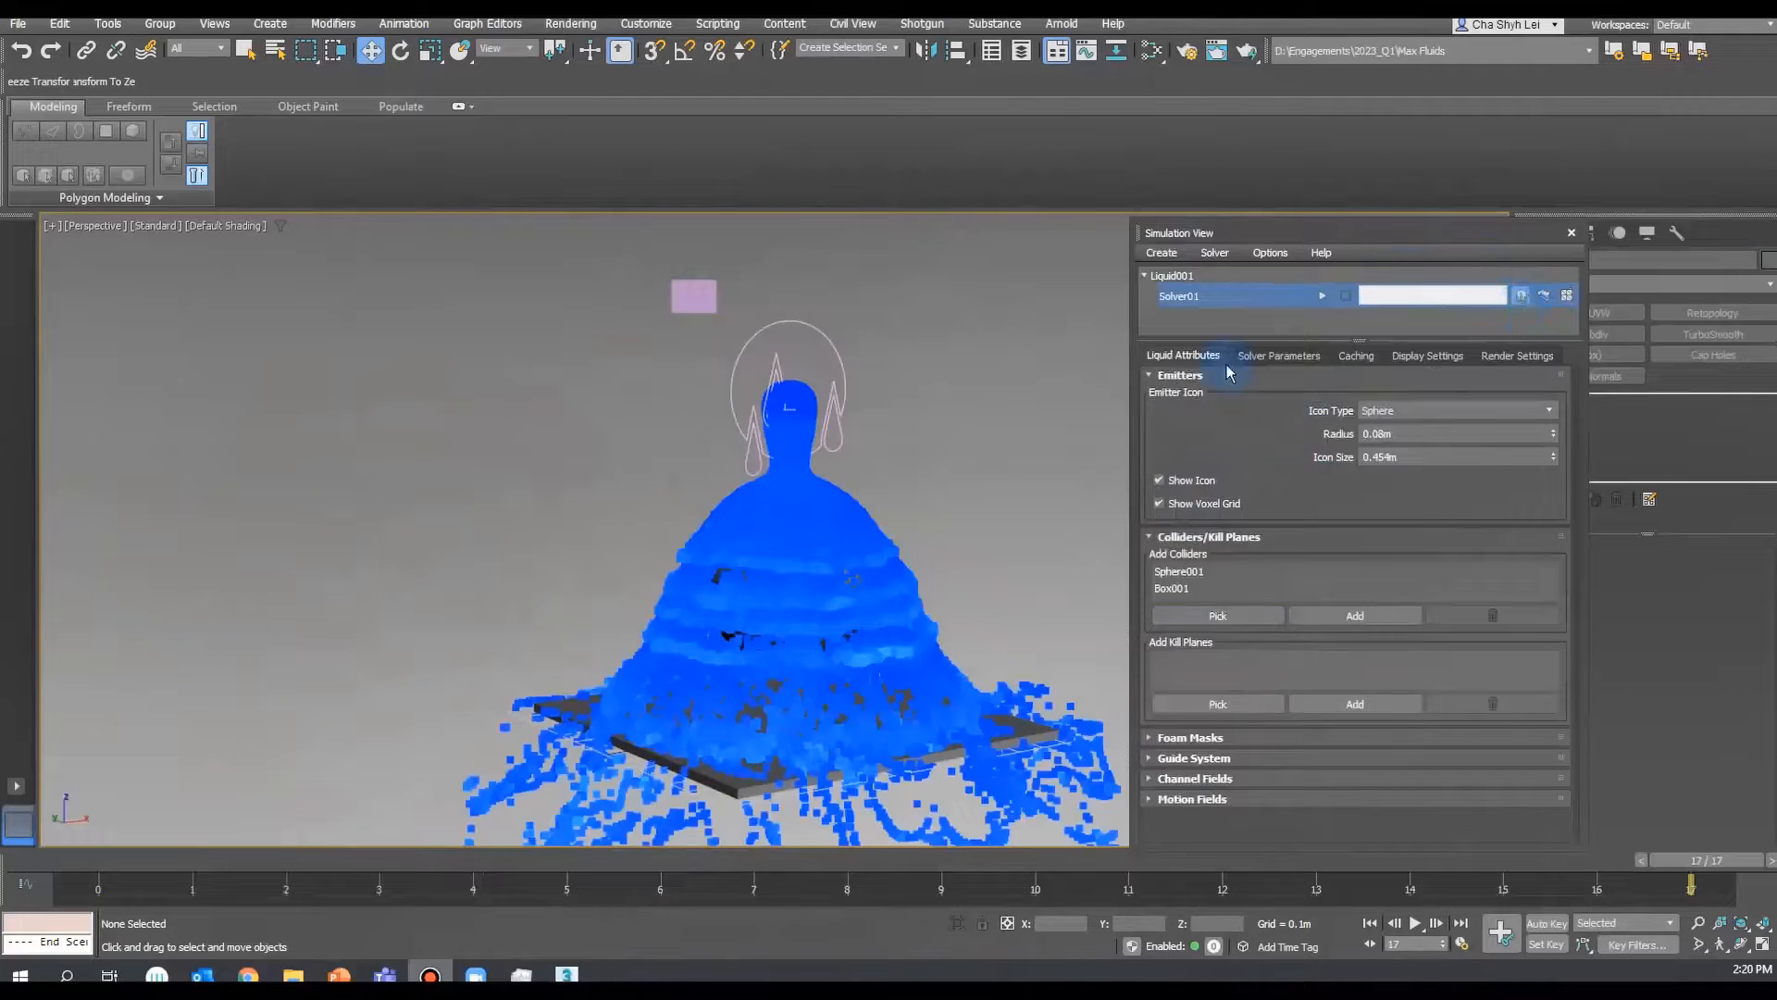
mouse_move(1007, 446)
middle_mouse_down("alt")
mouse_move(890, 425)
mouse_move(868, 444)
middle_mouse_up("alt")
scroll(889, 435, "down", 1)
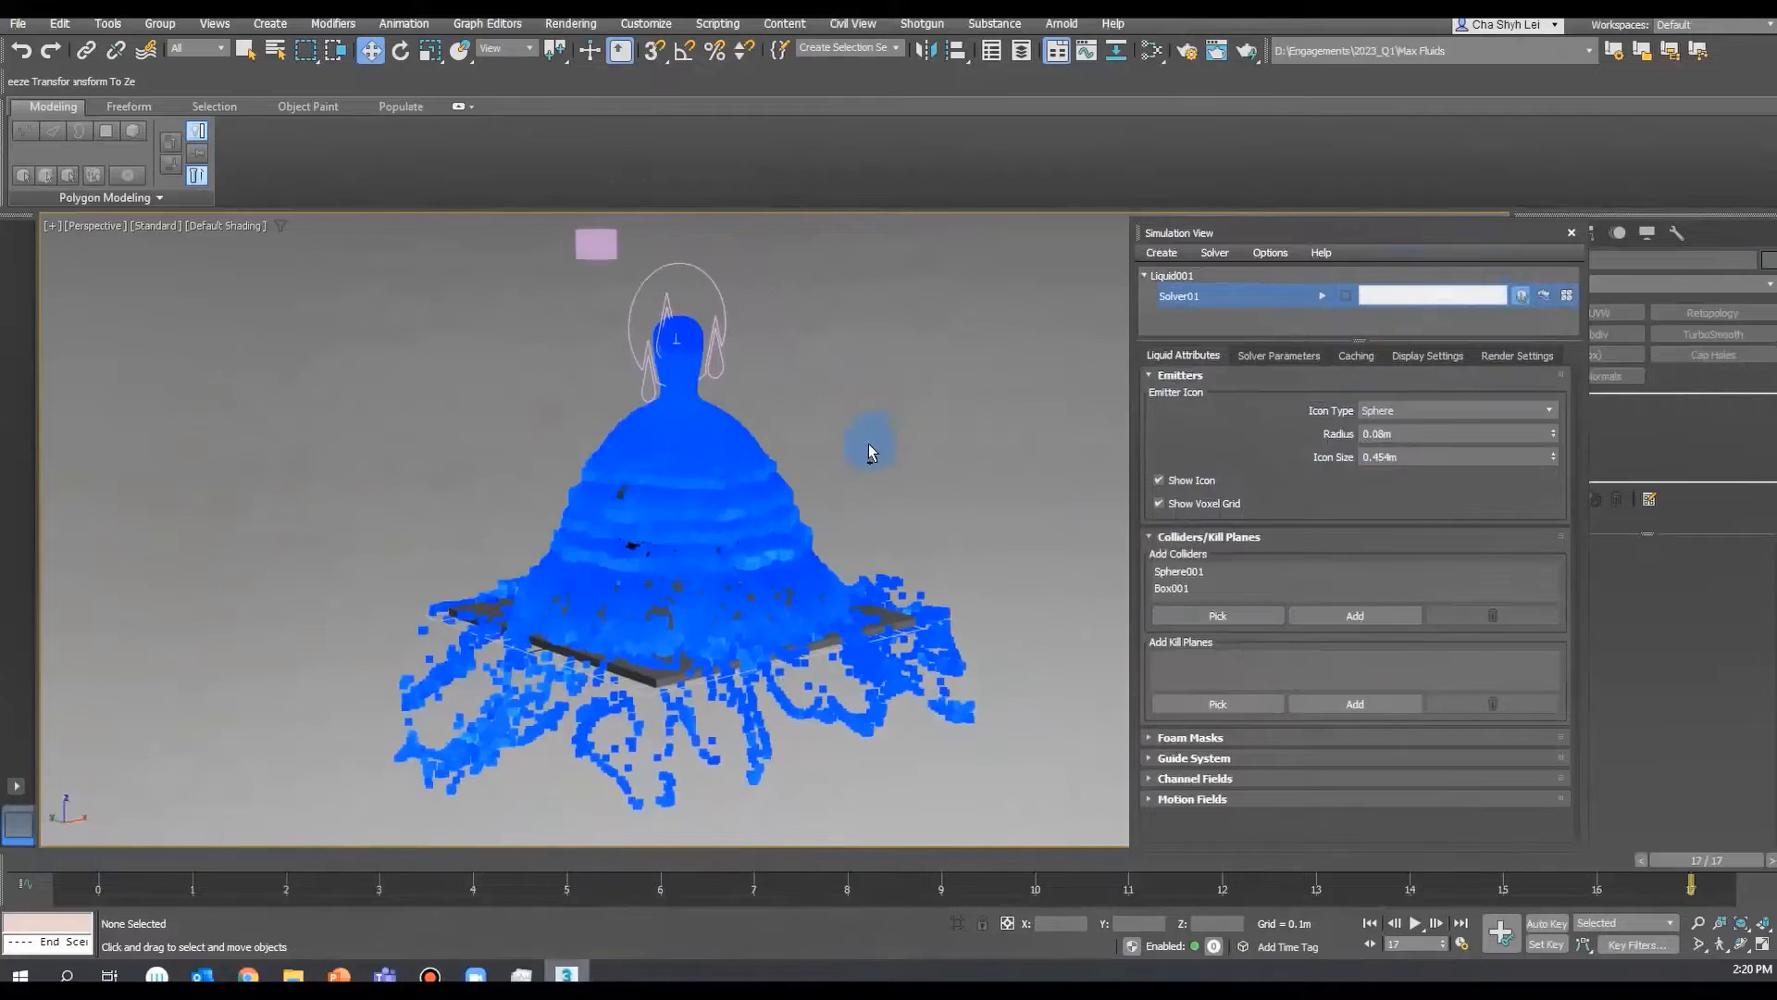
left_click(153, 227)
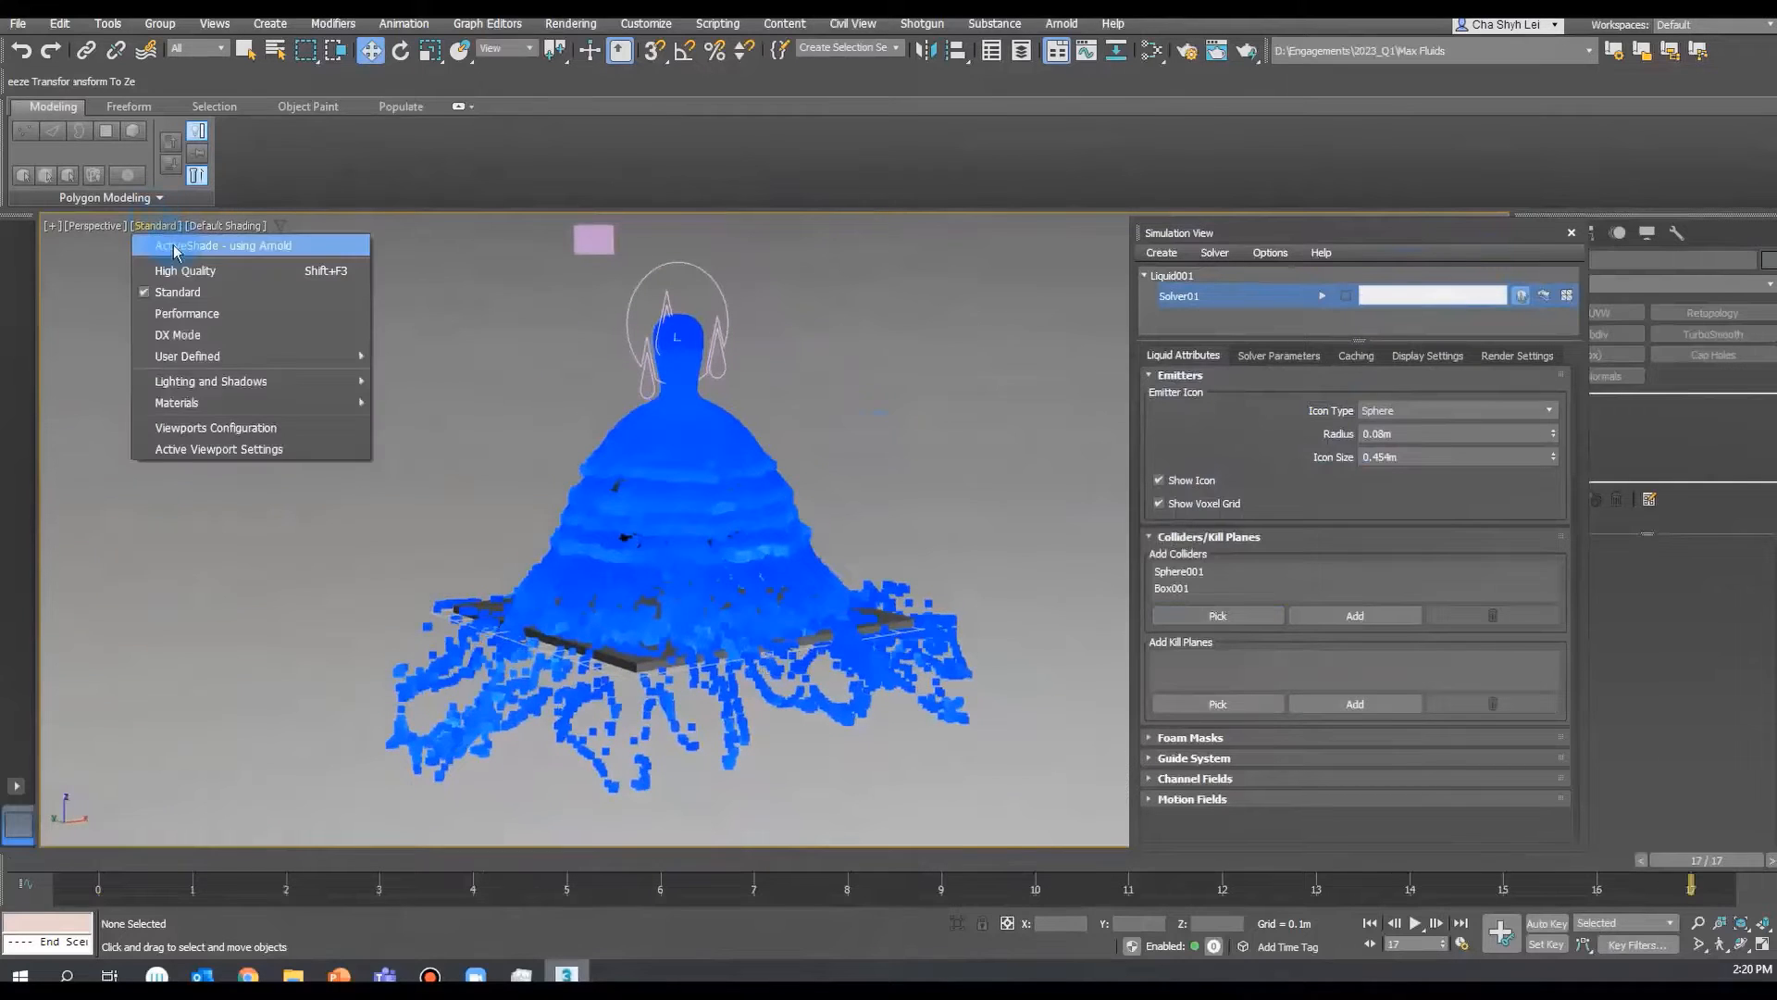
left_click(253, 246)
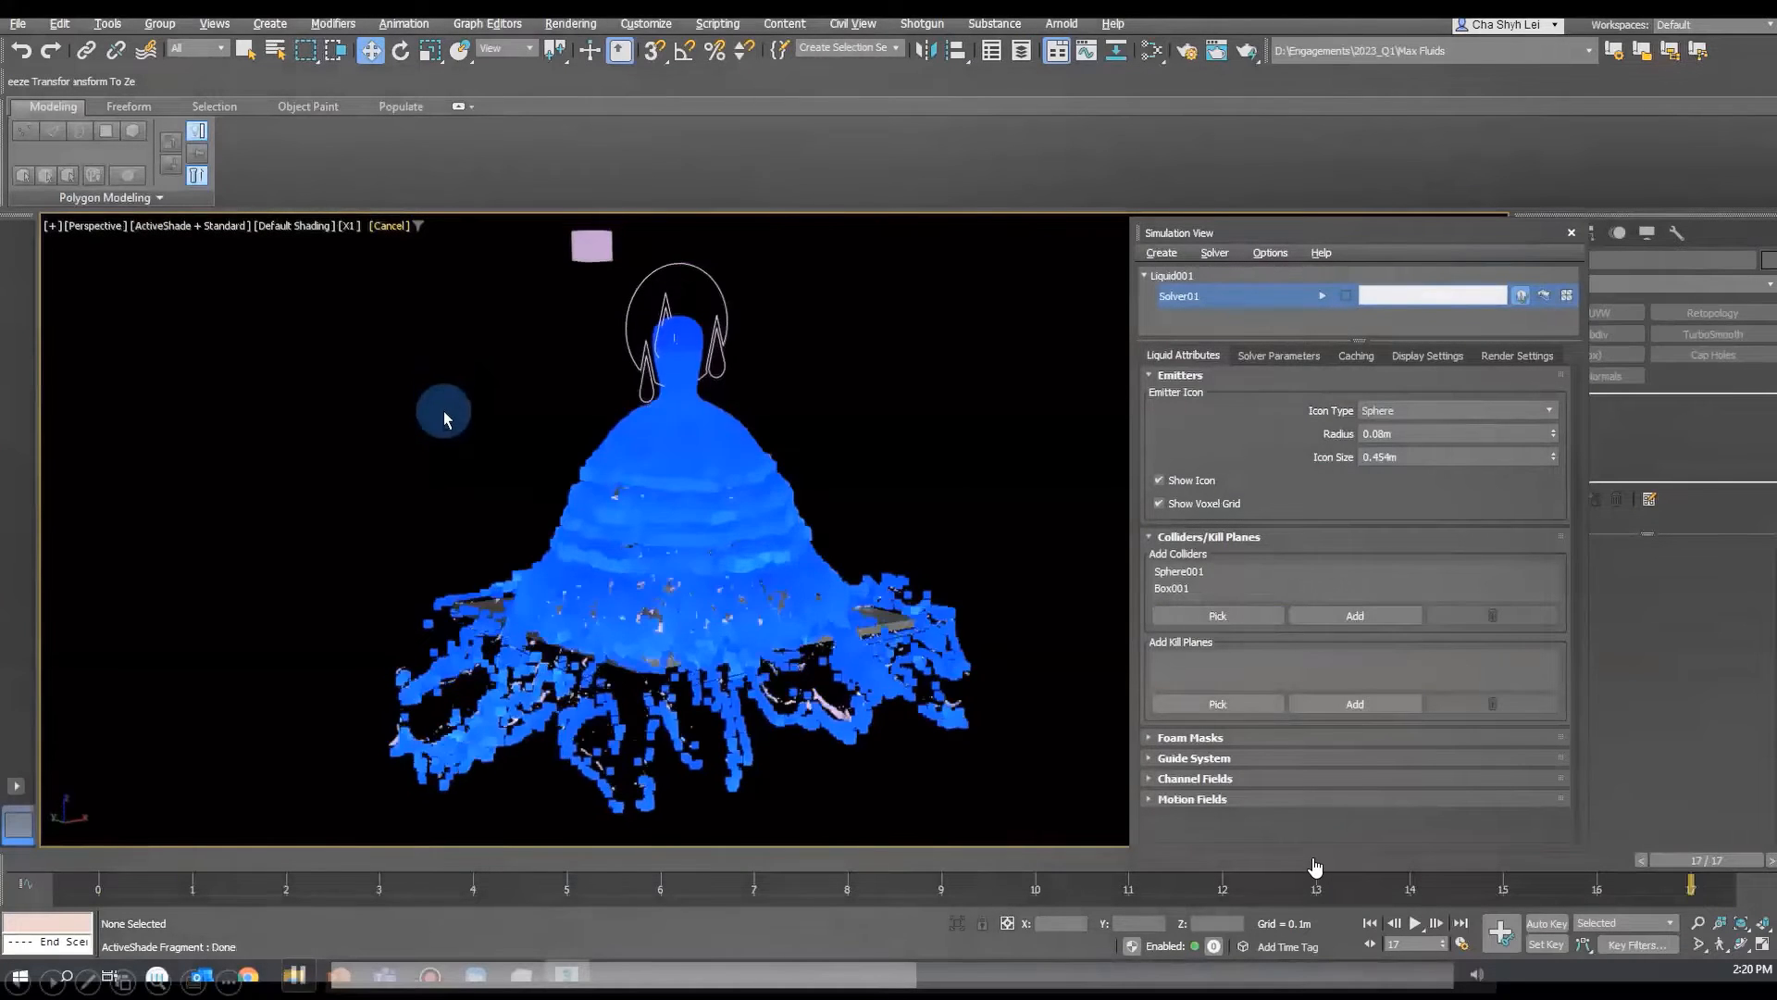
middle_click_drag(614, 429, 491, 396, "alt")
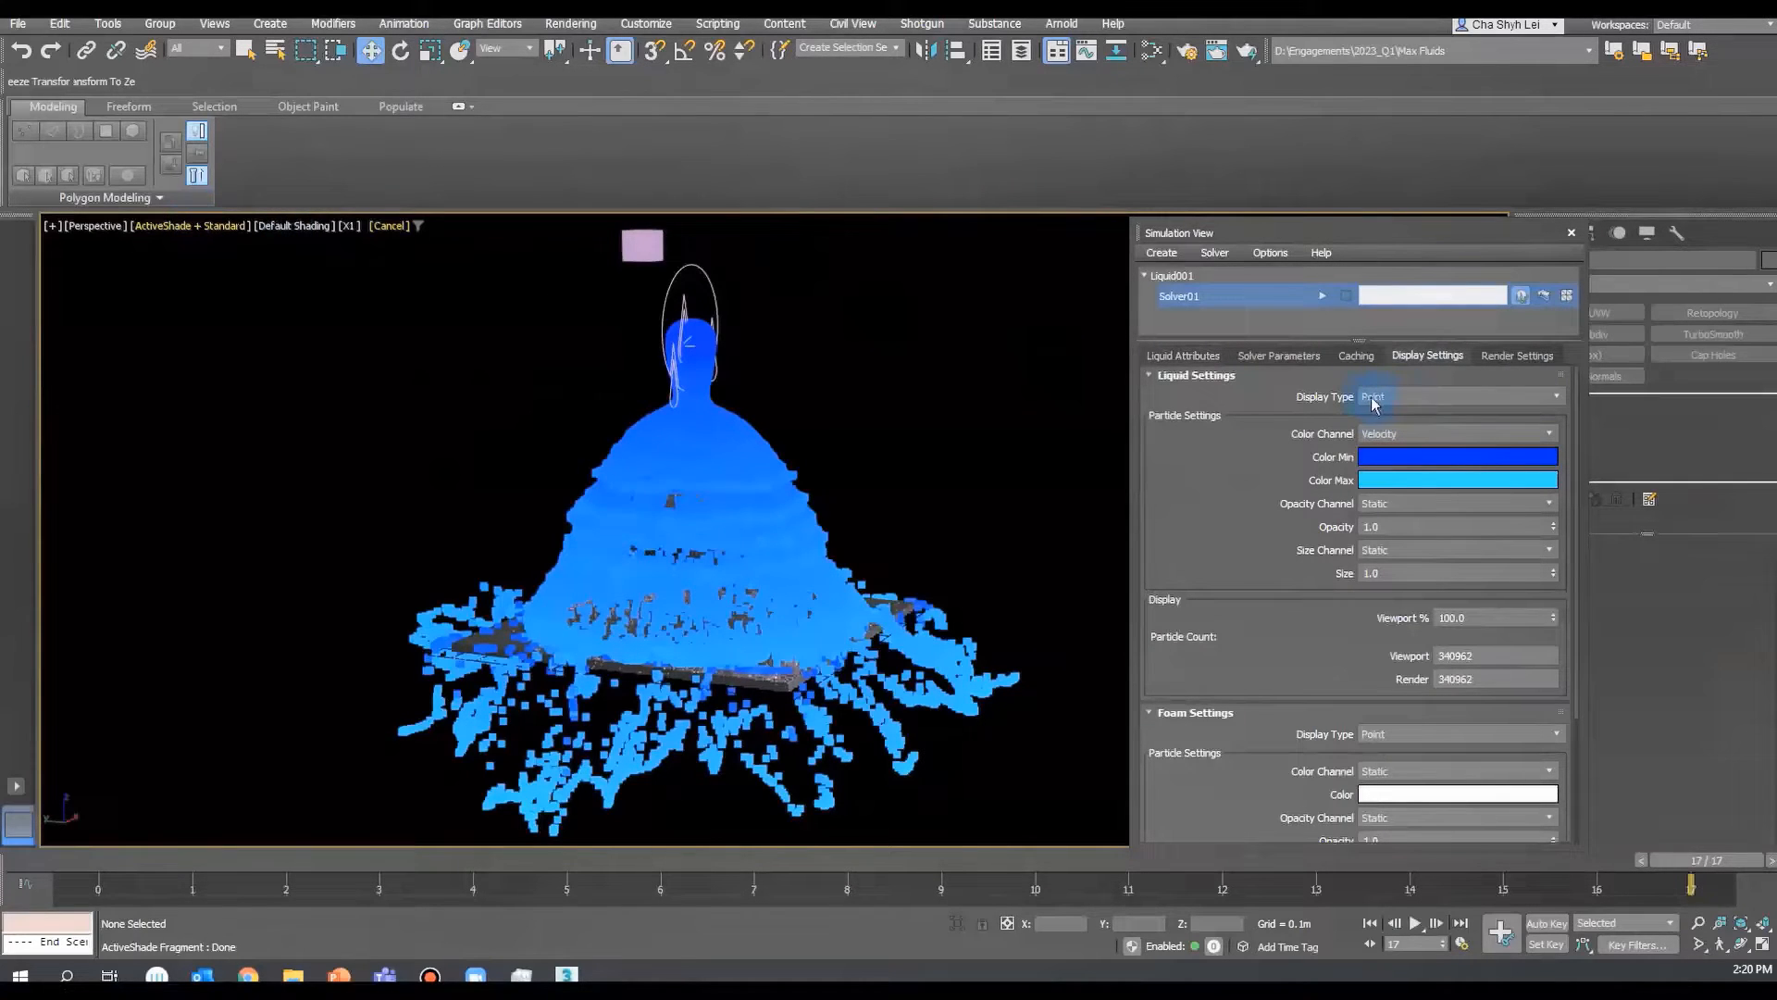
left_click(181, 226)
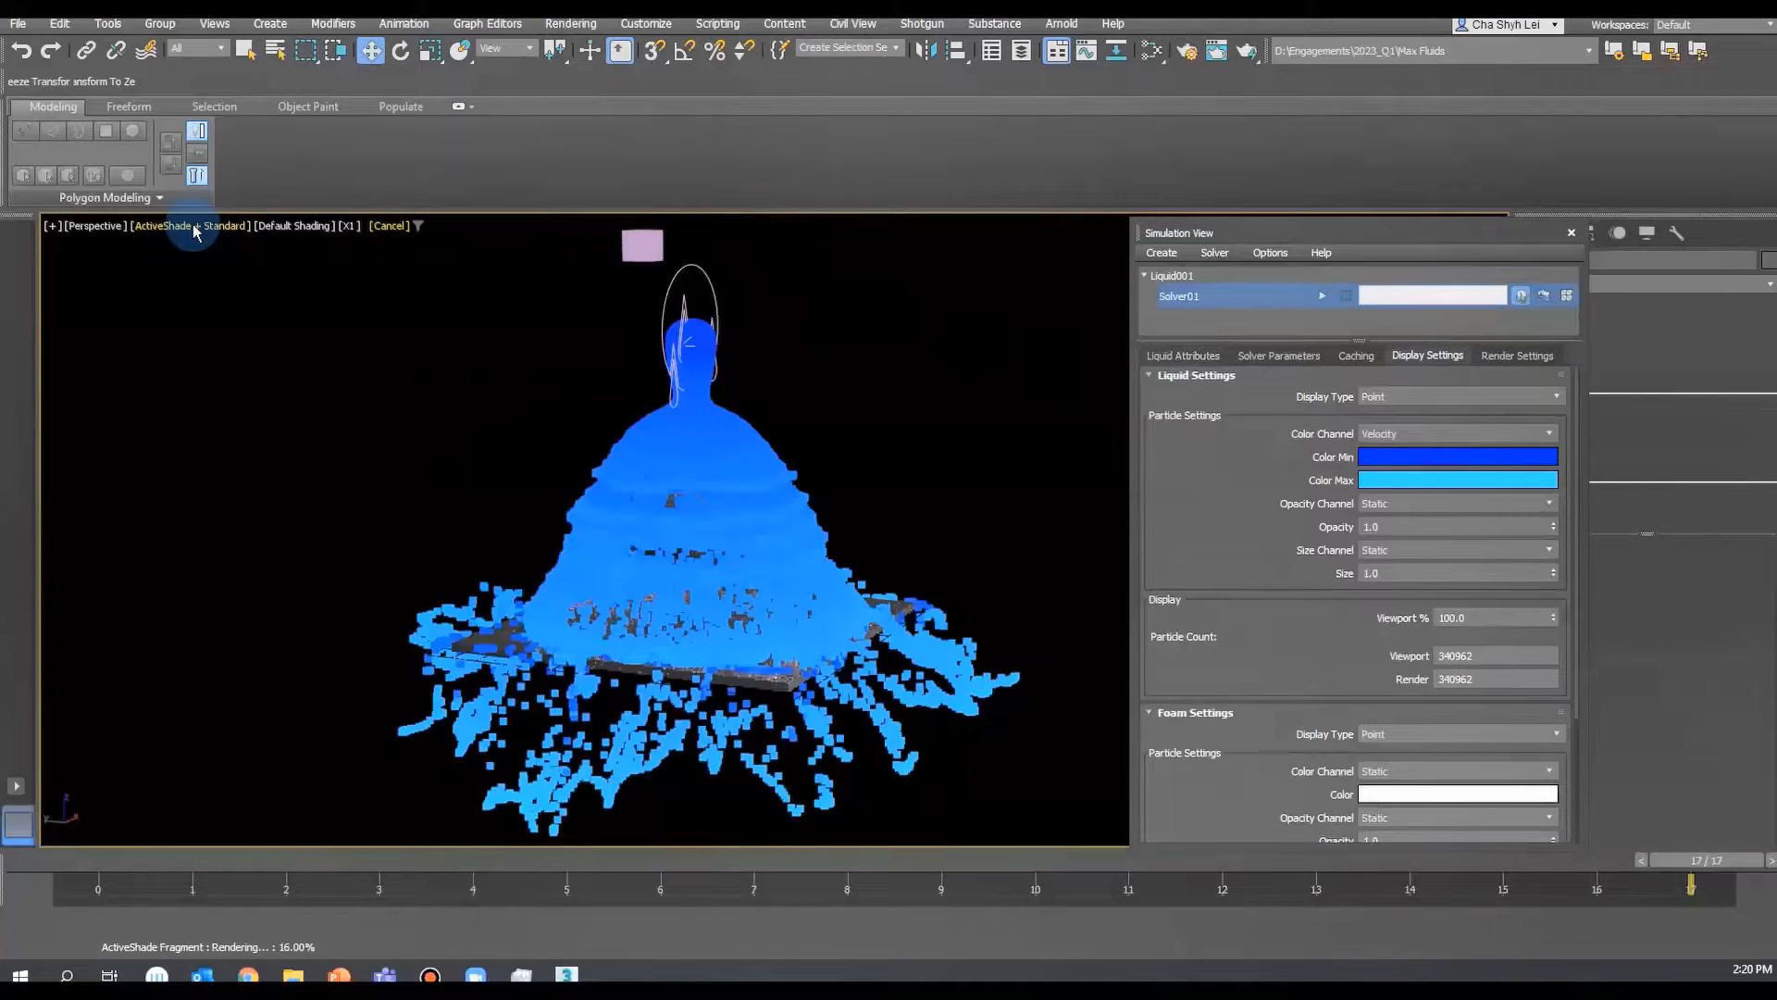
left_click(195, 228)
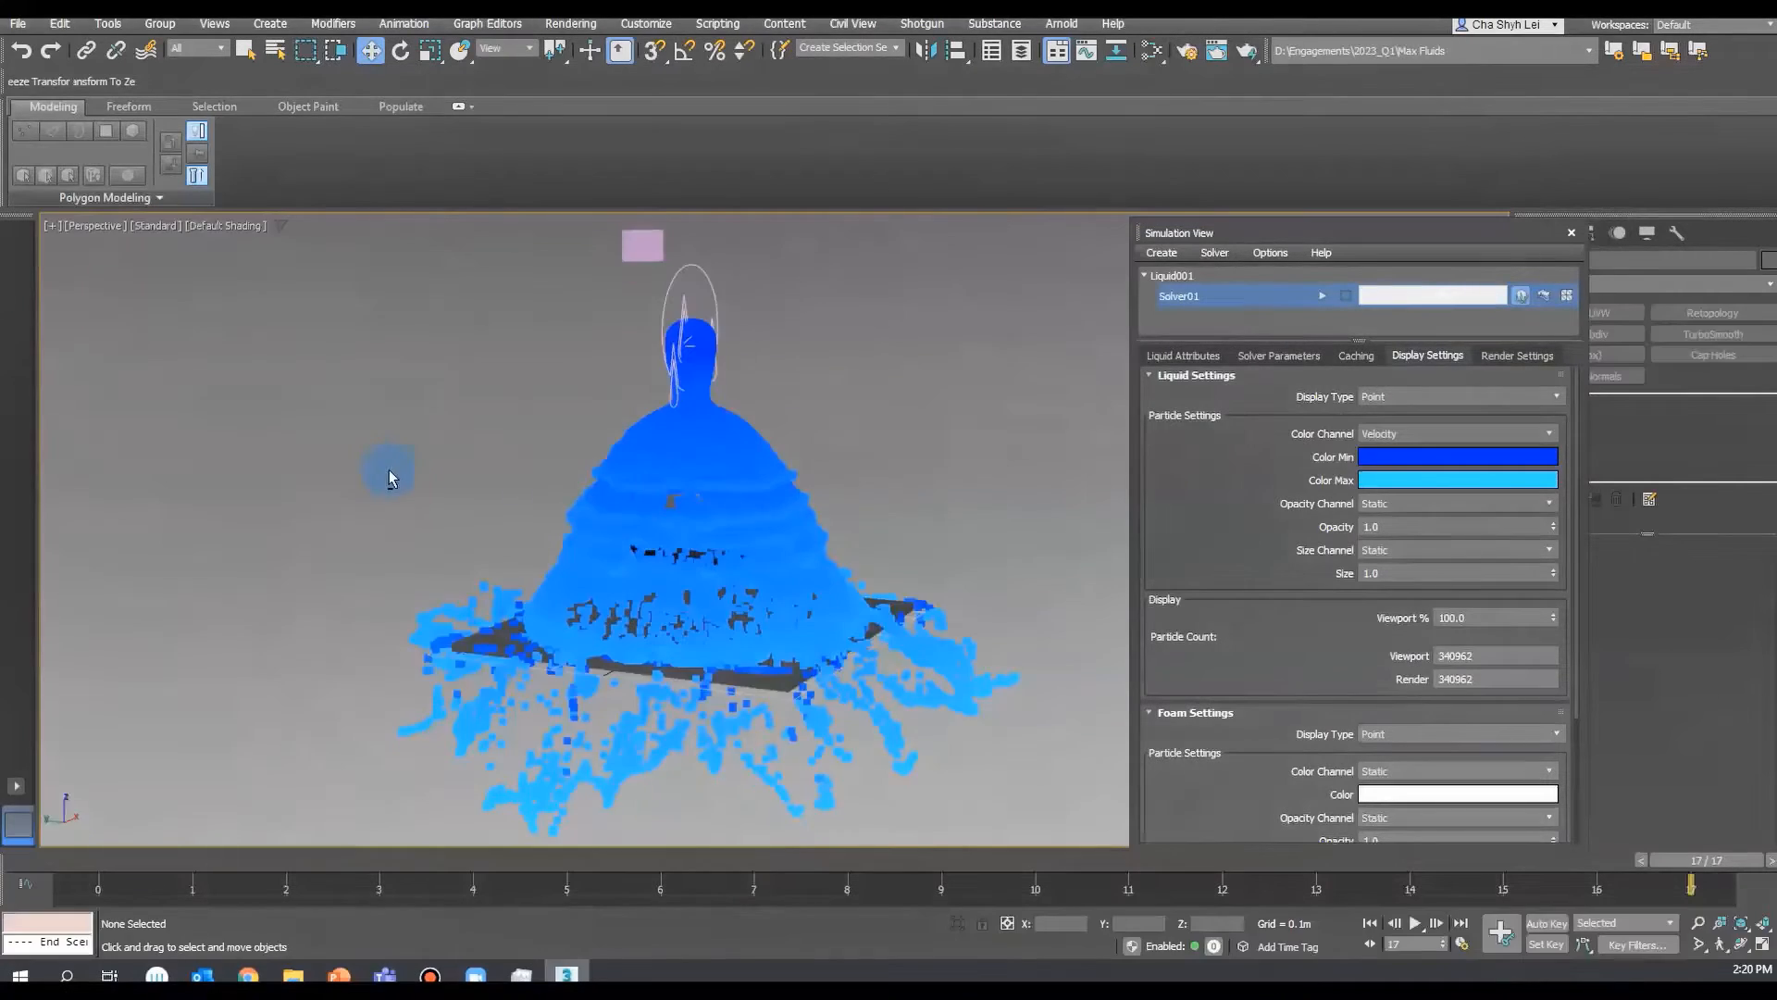
- Try the Bifrost Cache Mesh display type for the liquid, and switch it back to Point
left_click(1471, 400)
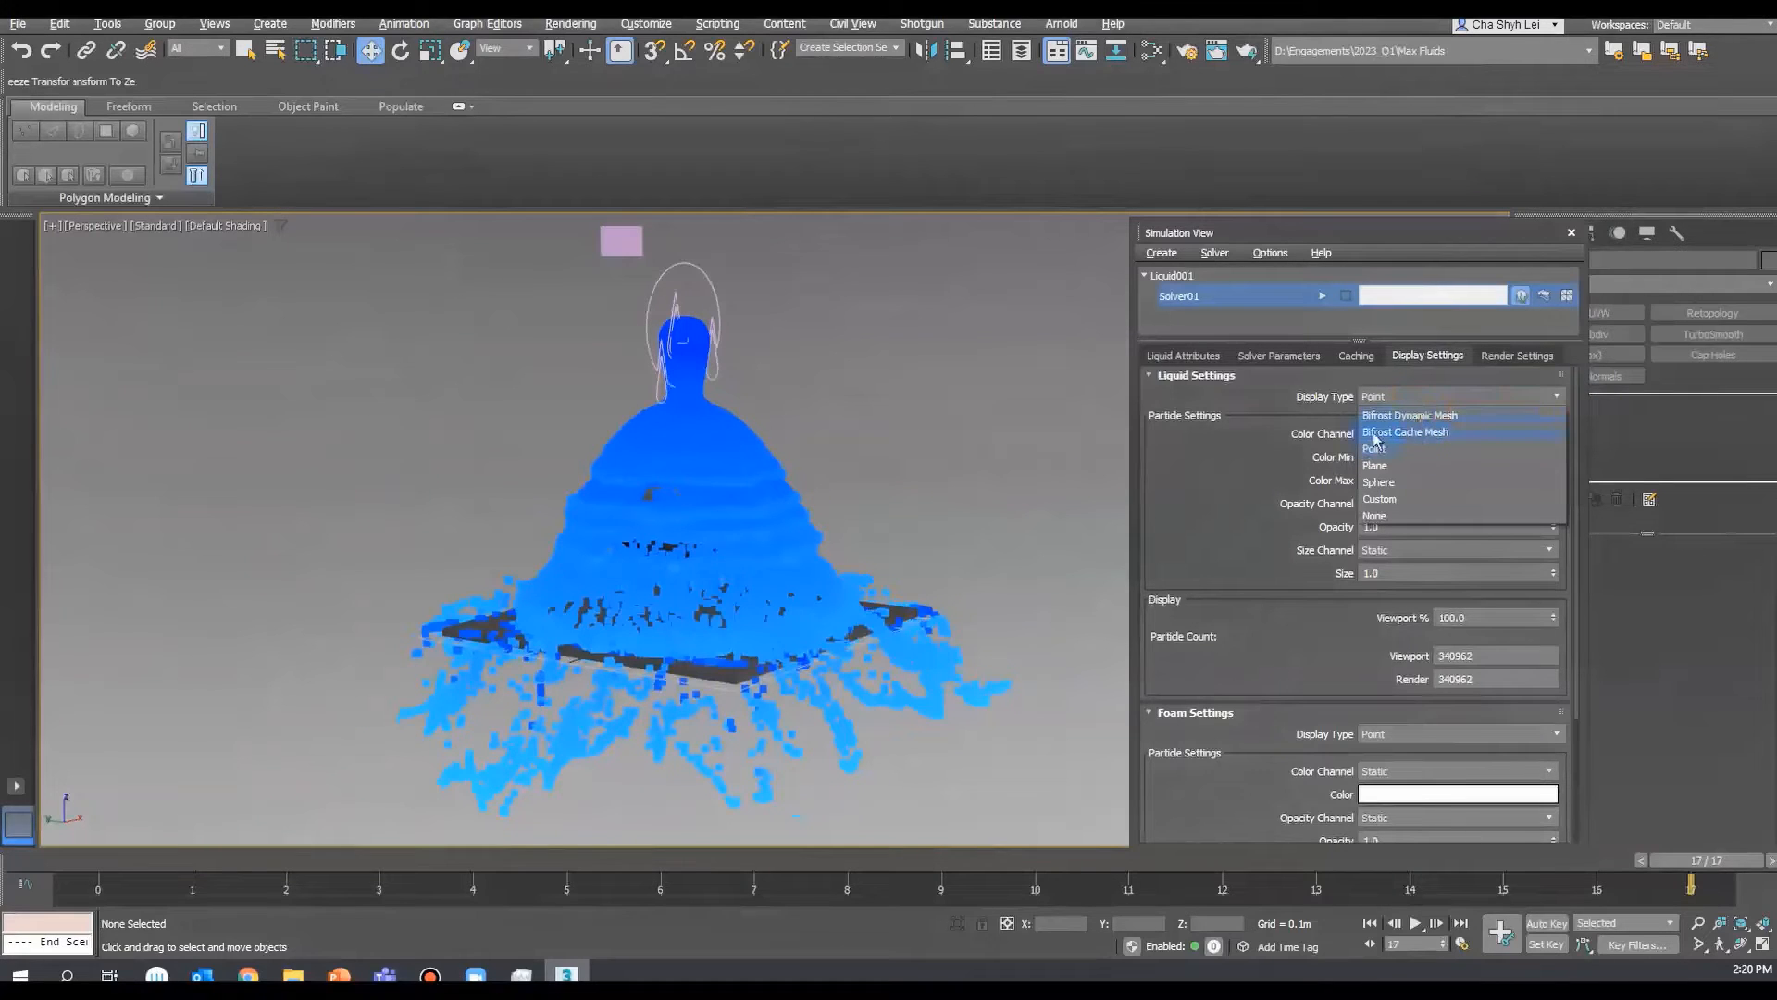
left_click(1459, 434)
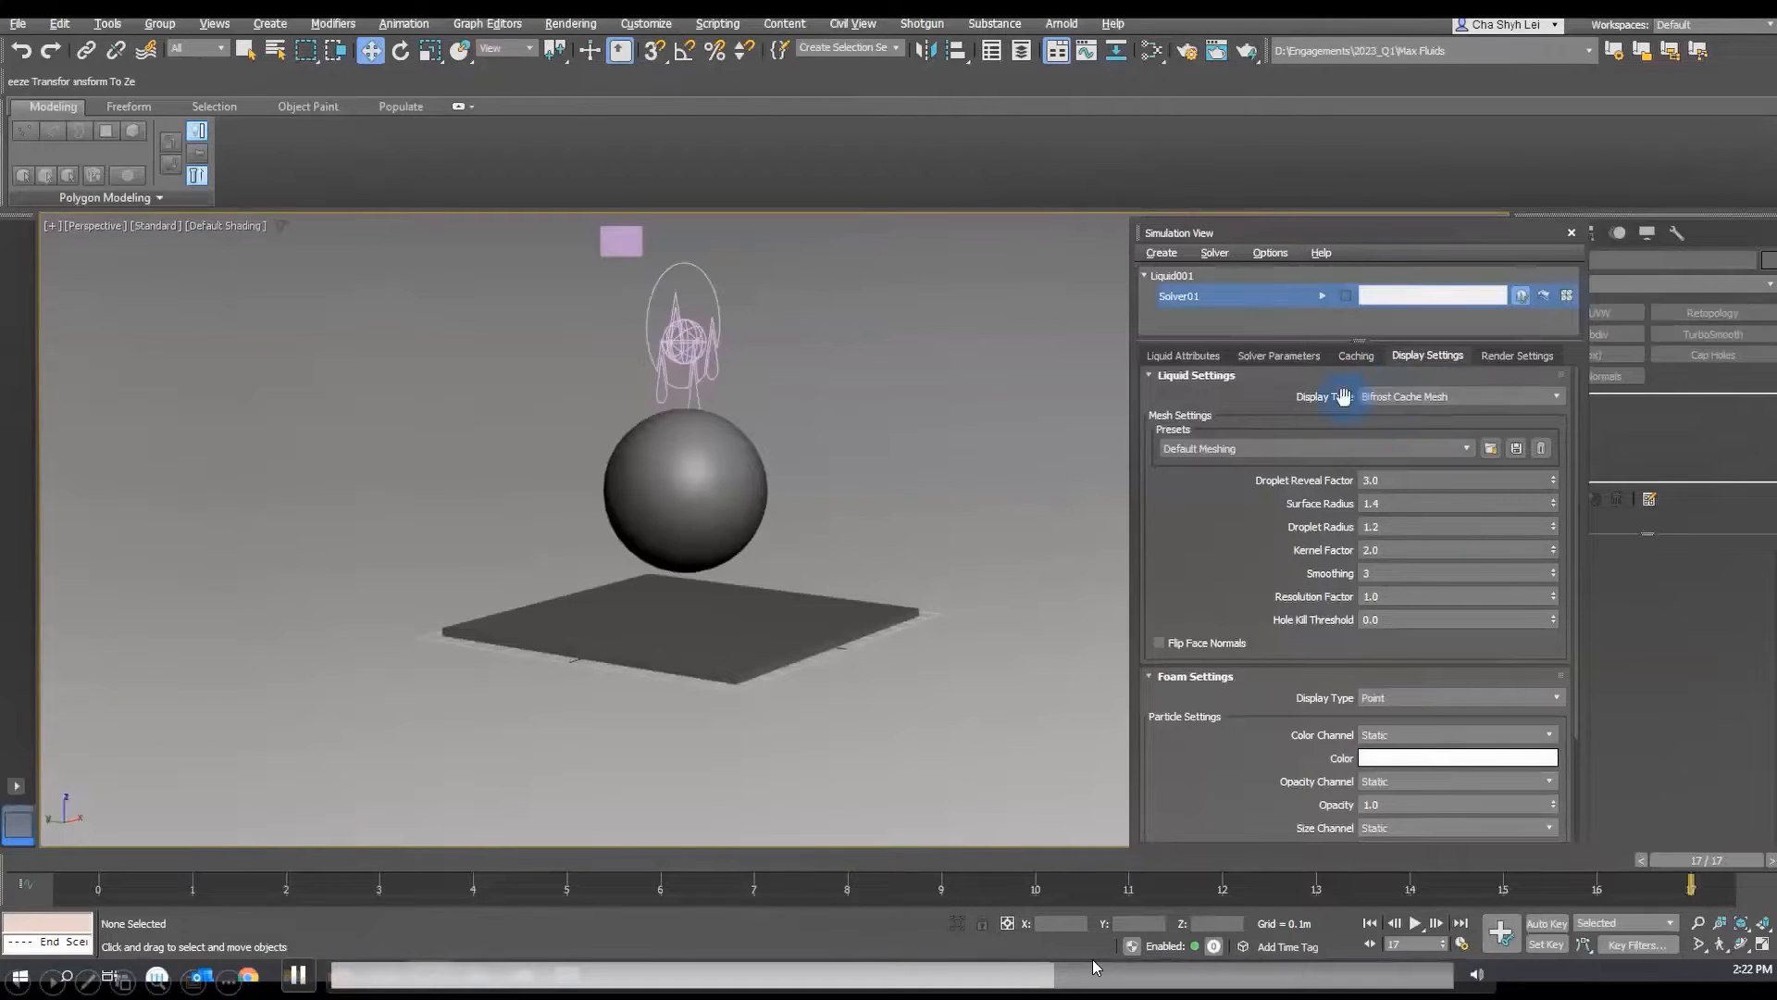
left_click(1386, 405)
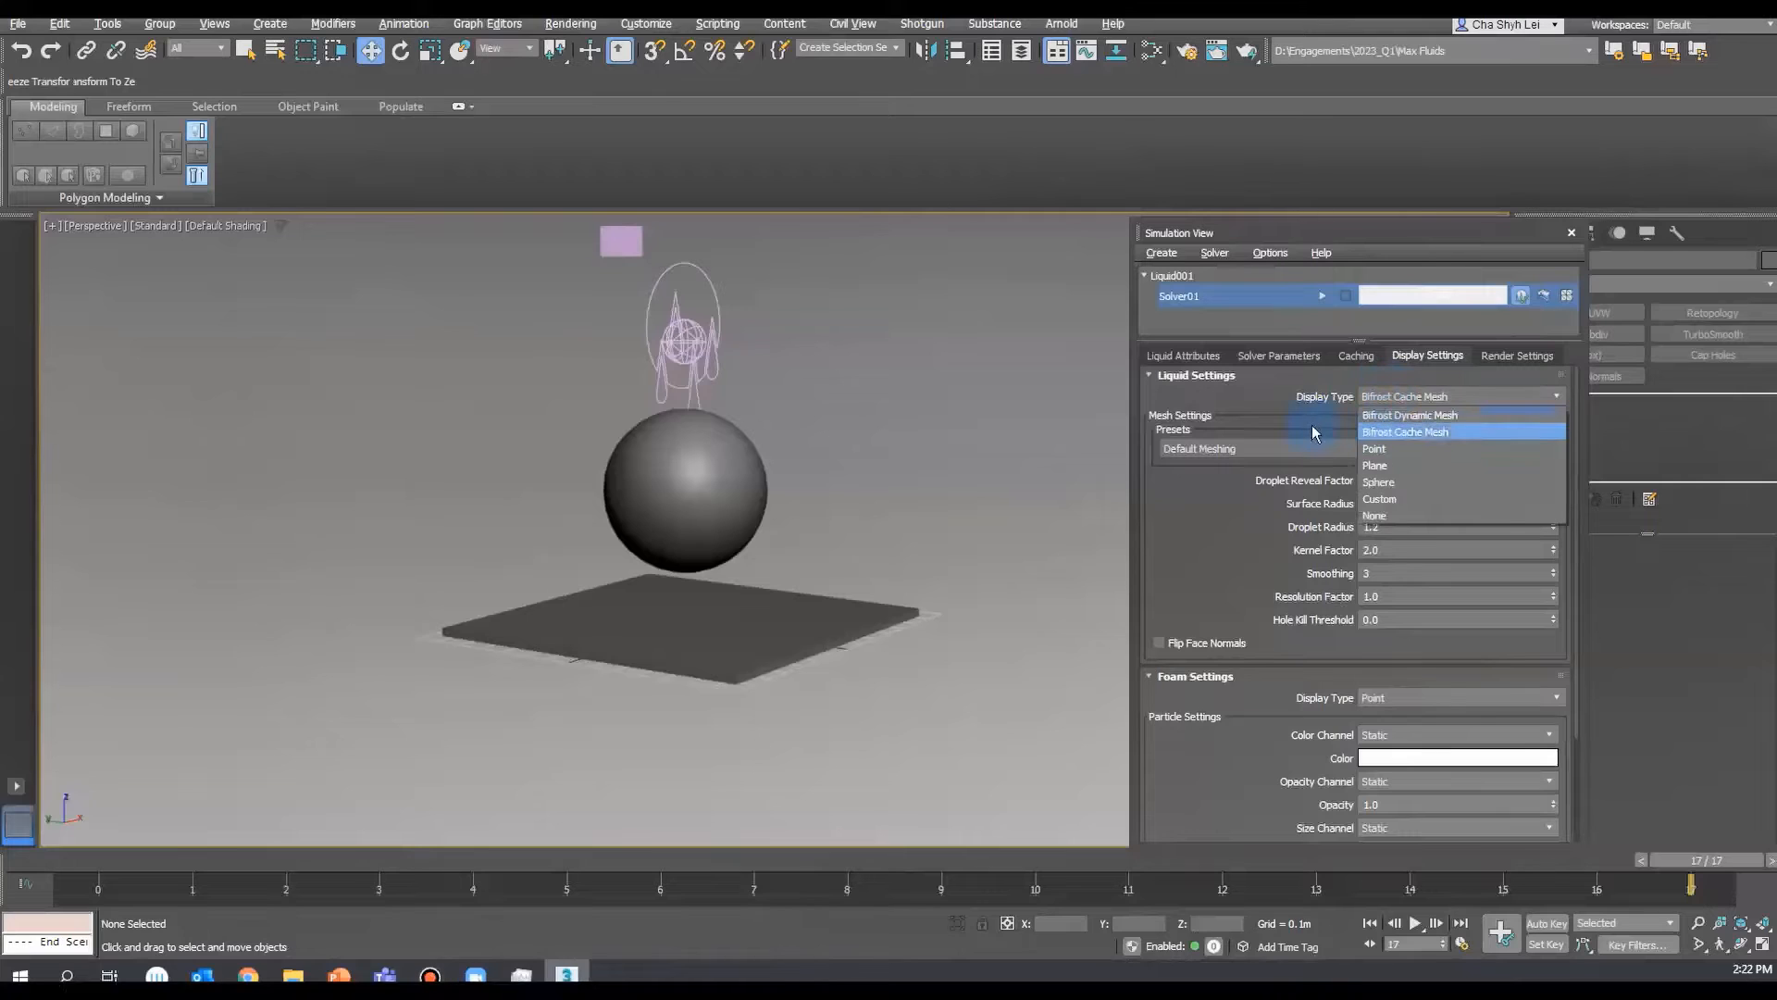
left_click(1410, 410)
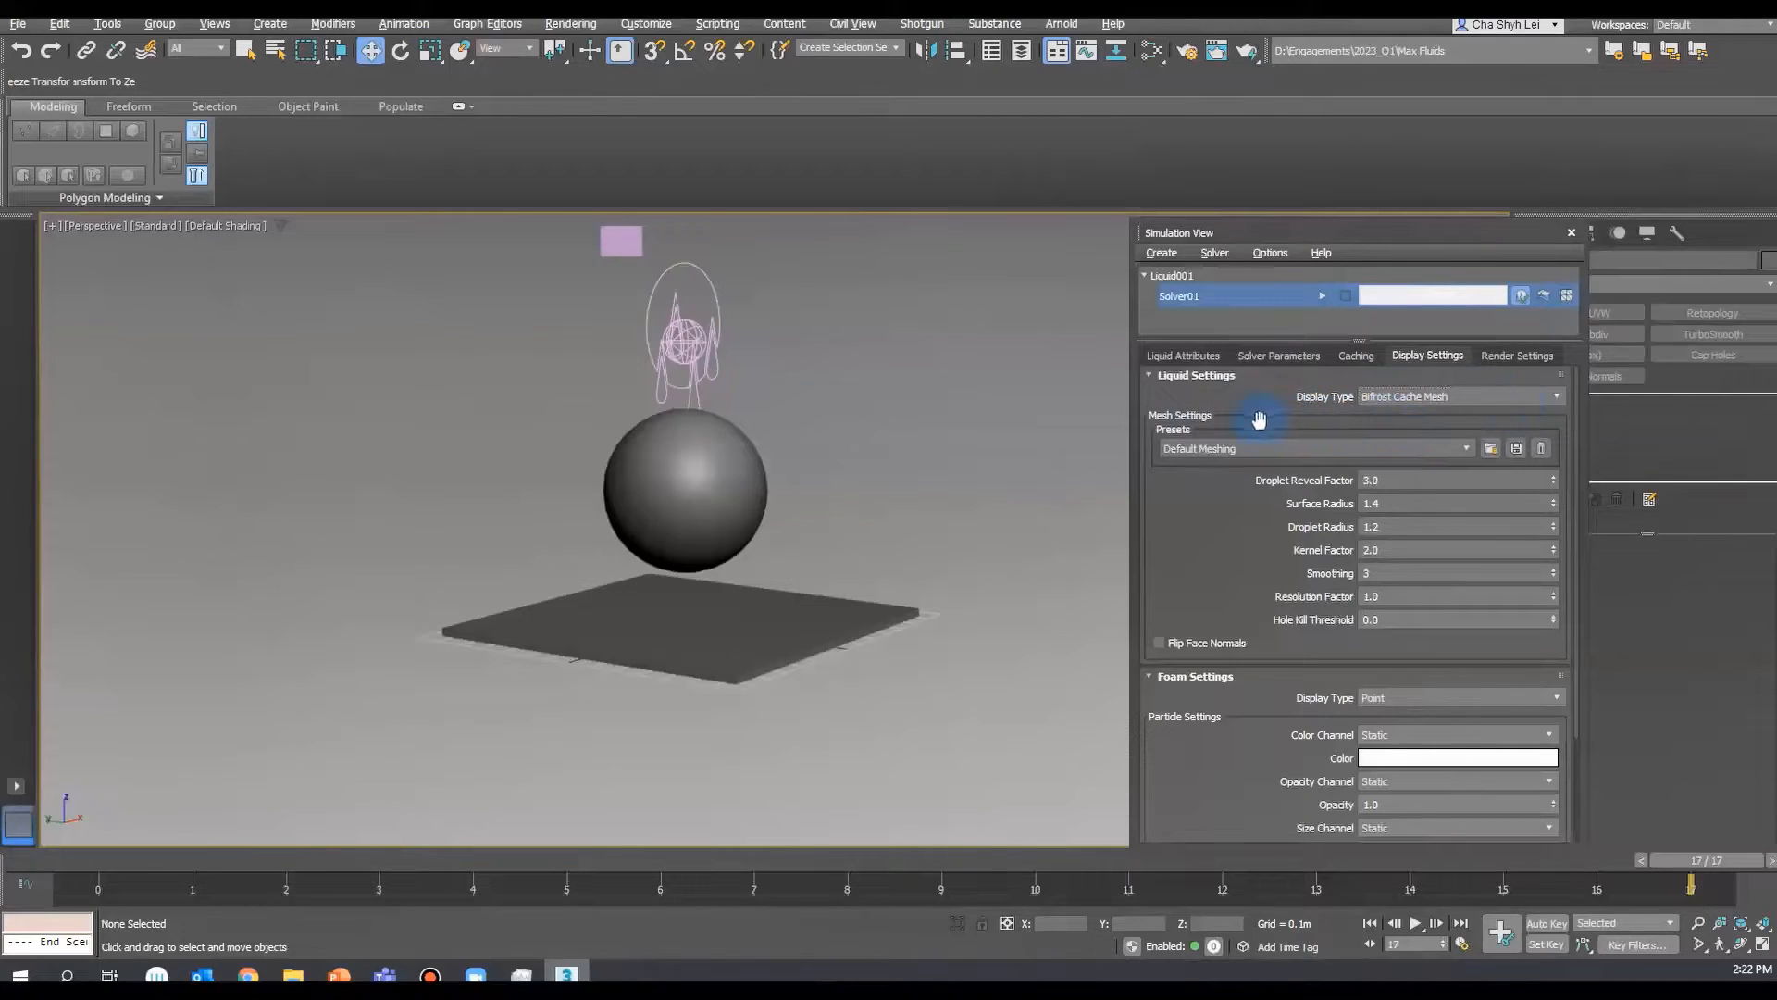
left_click(1394, 396)
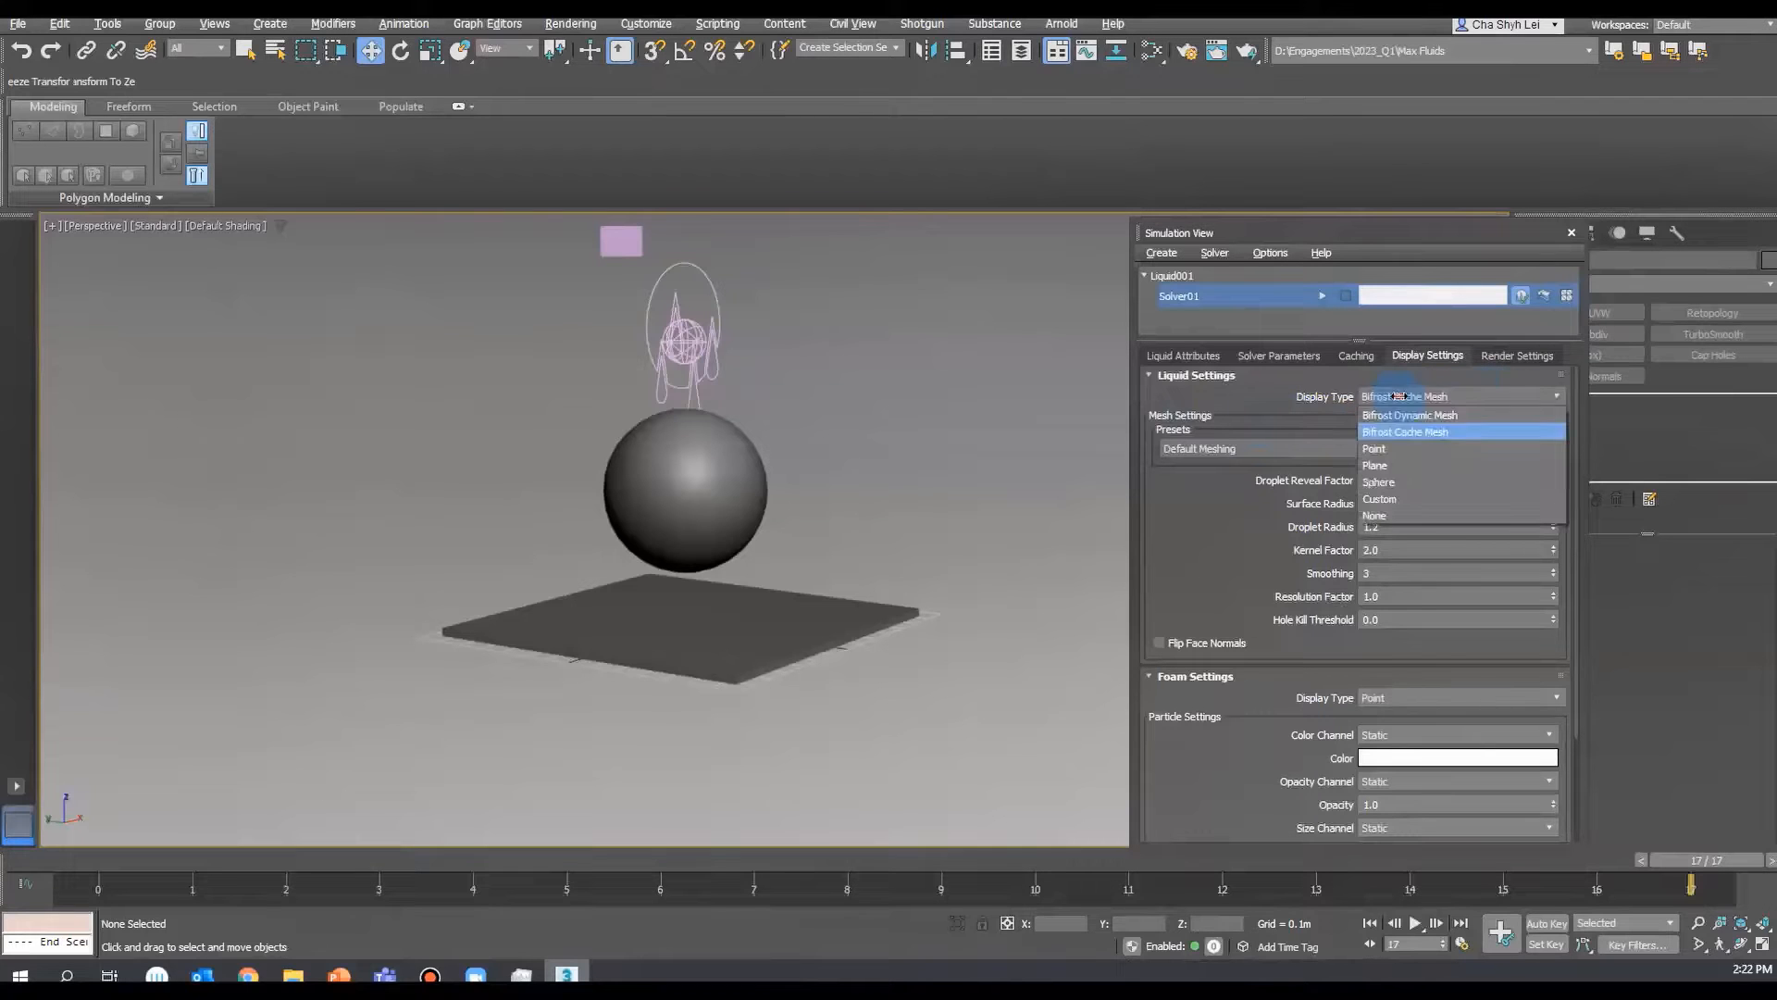
left_click(1385, 446)
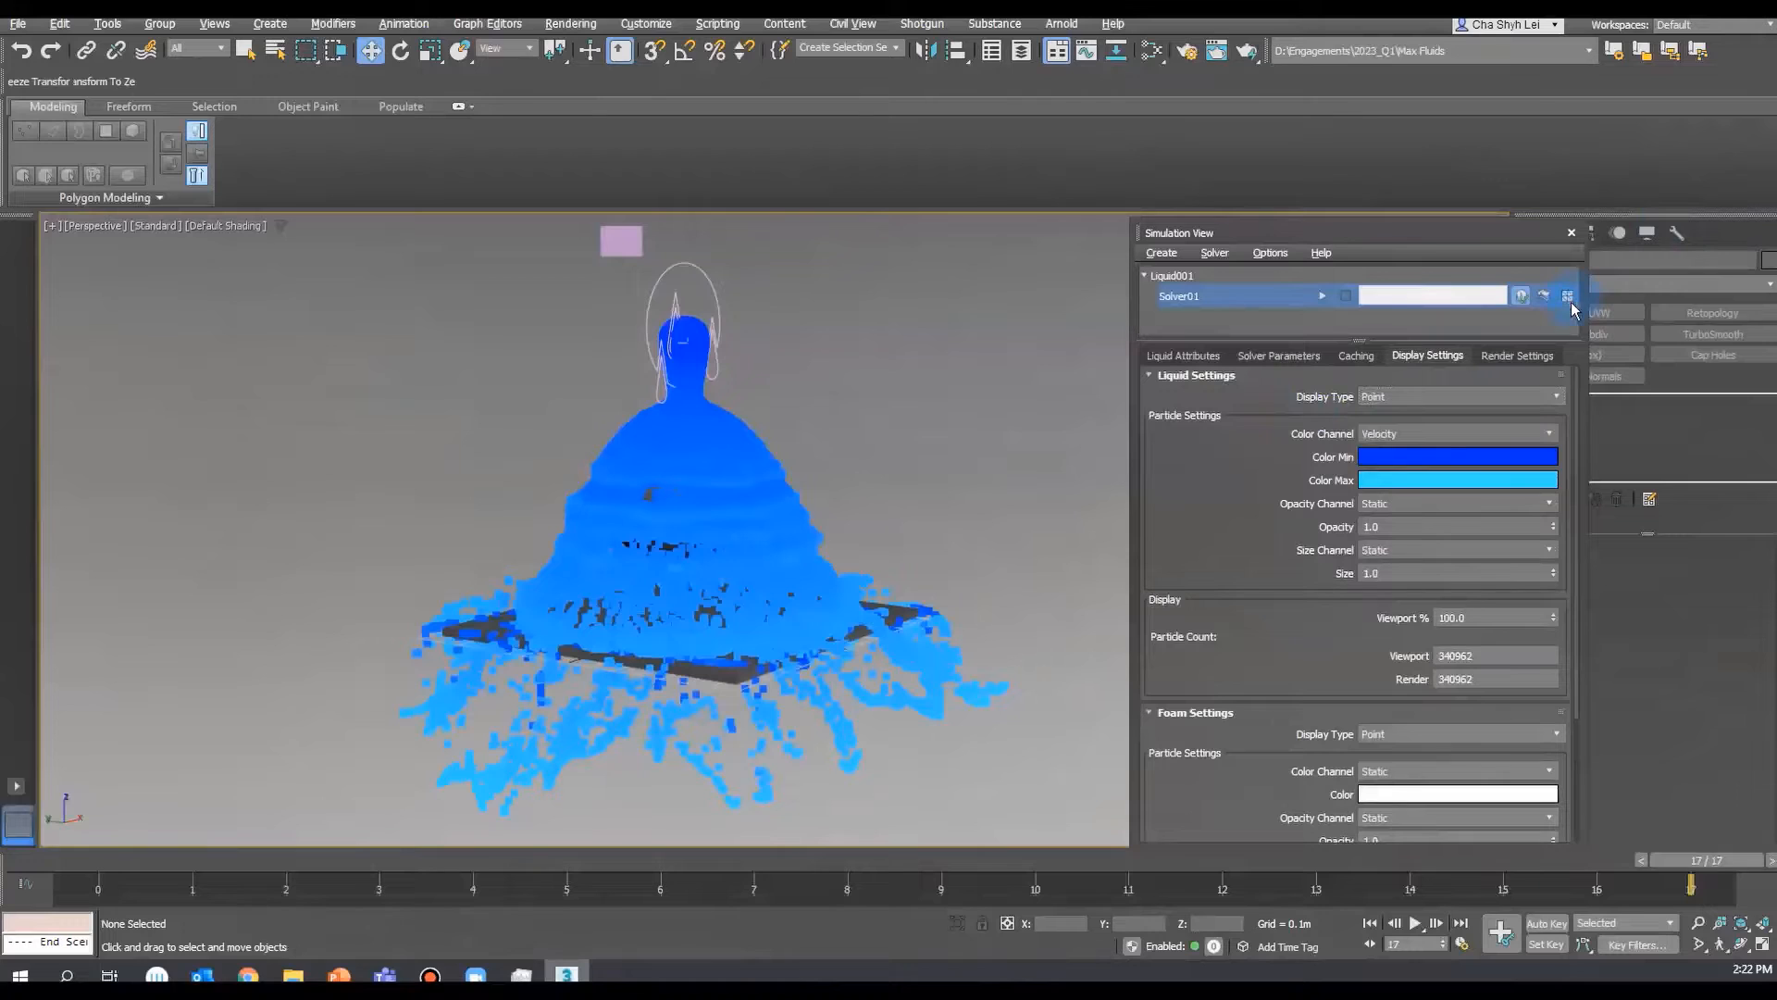
- Rerun Solver01 with mesh solving enabled, clearing the existing cache, and display the liquid as Bifrost Cache Mesh
left_click(1322, 296)
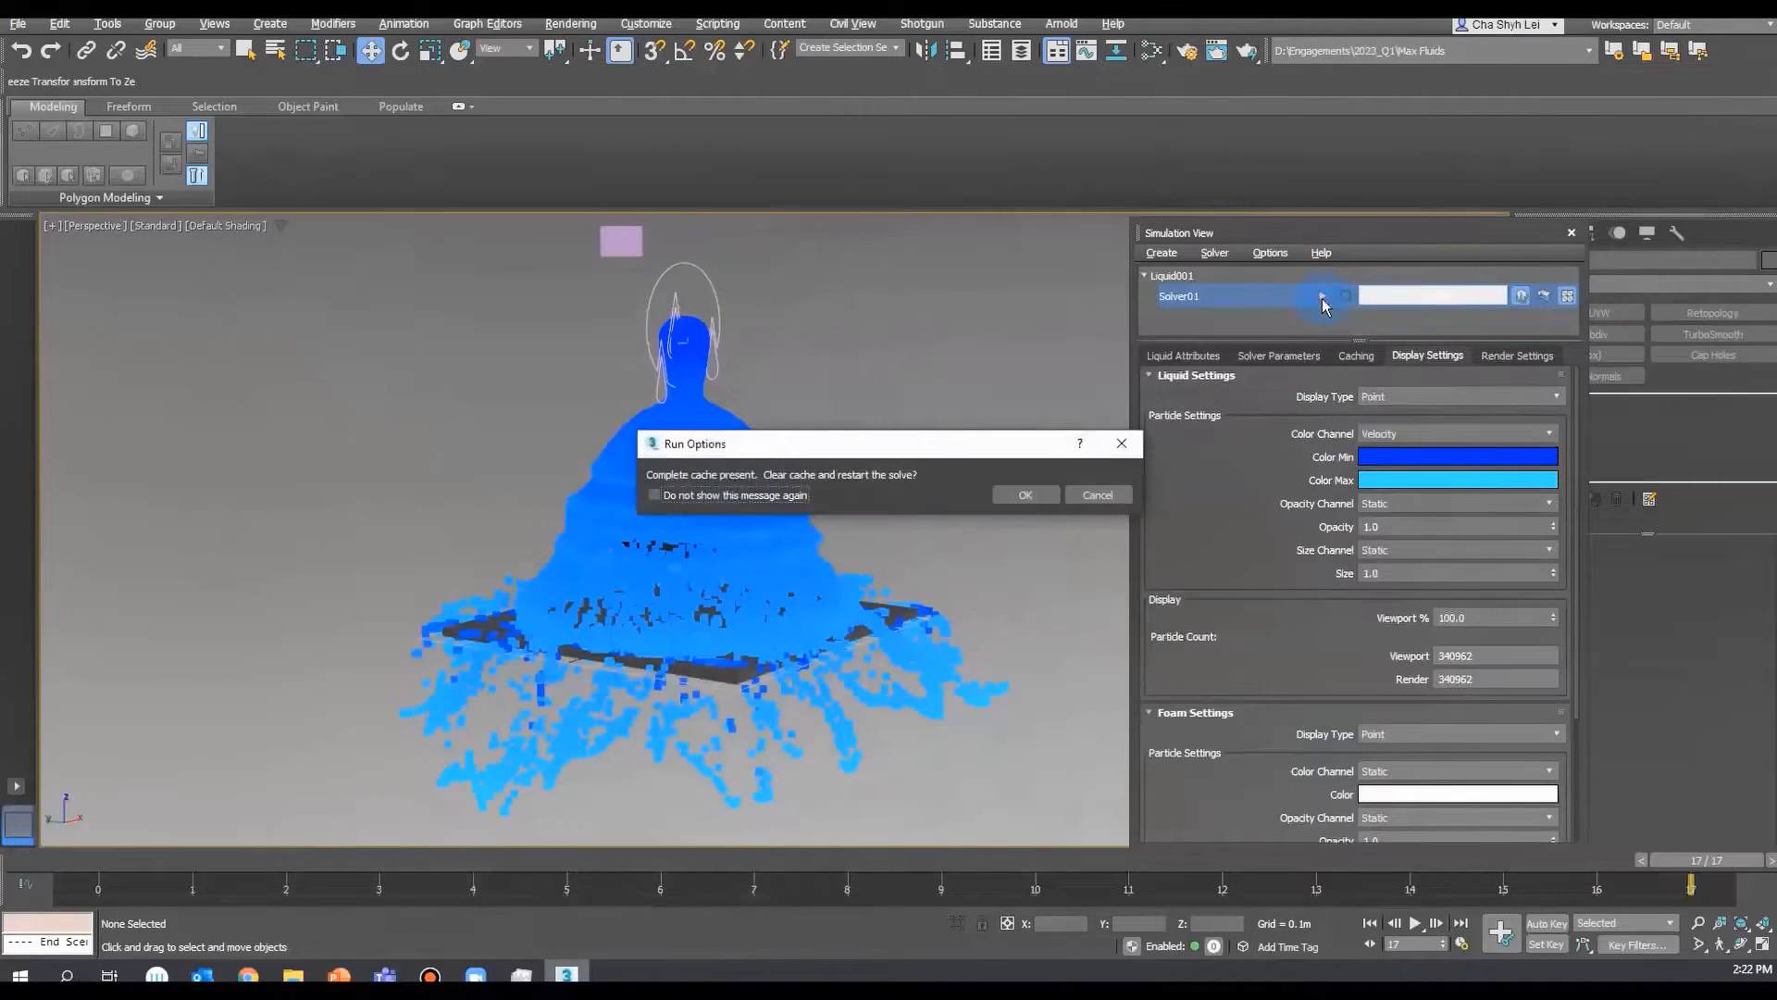
left_click(1009, 497)
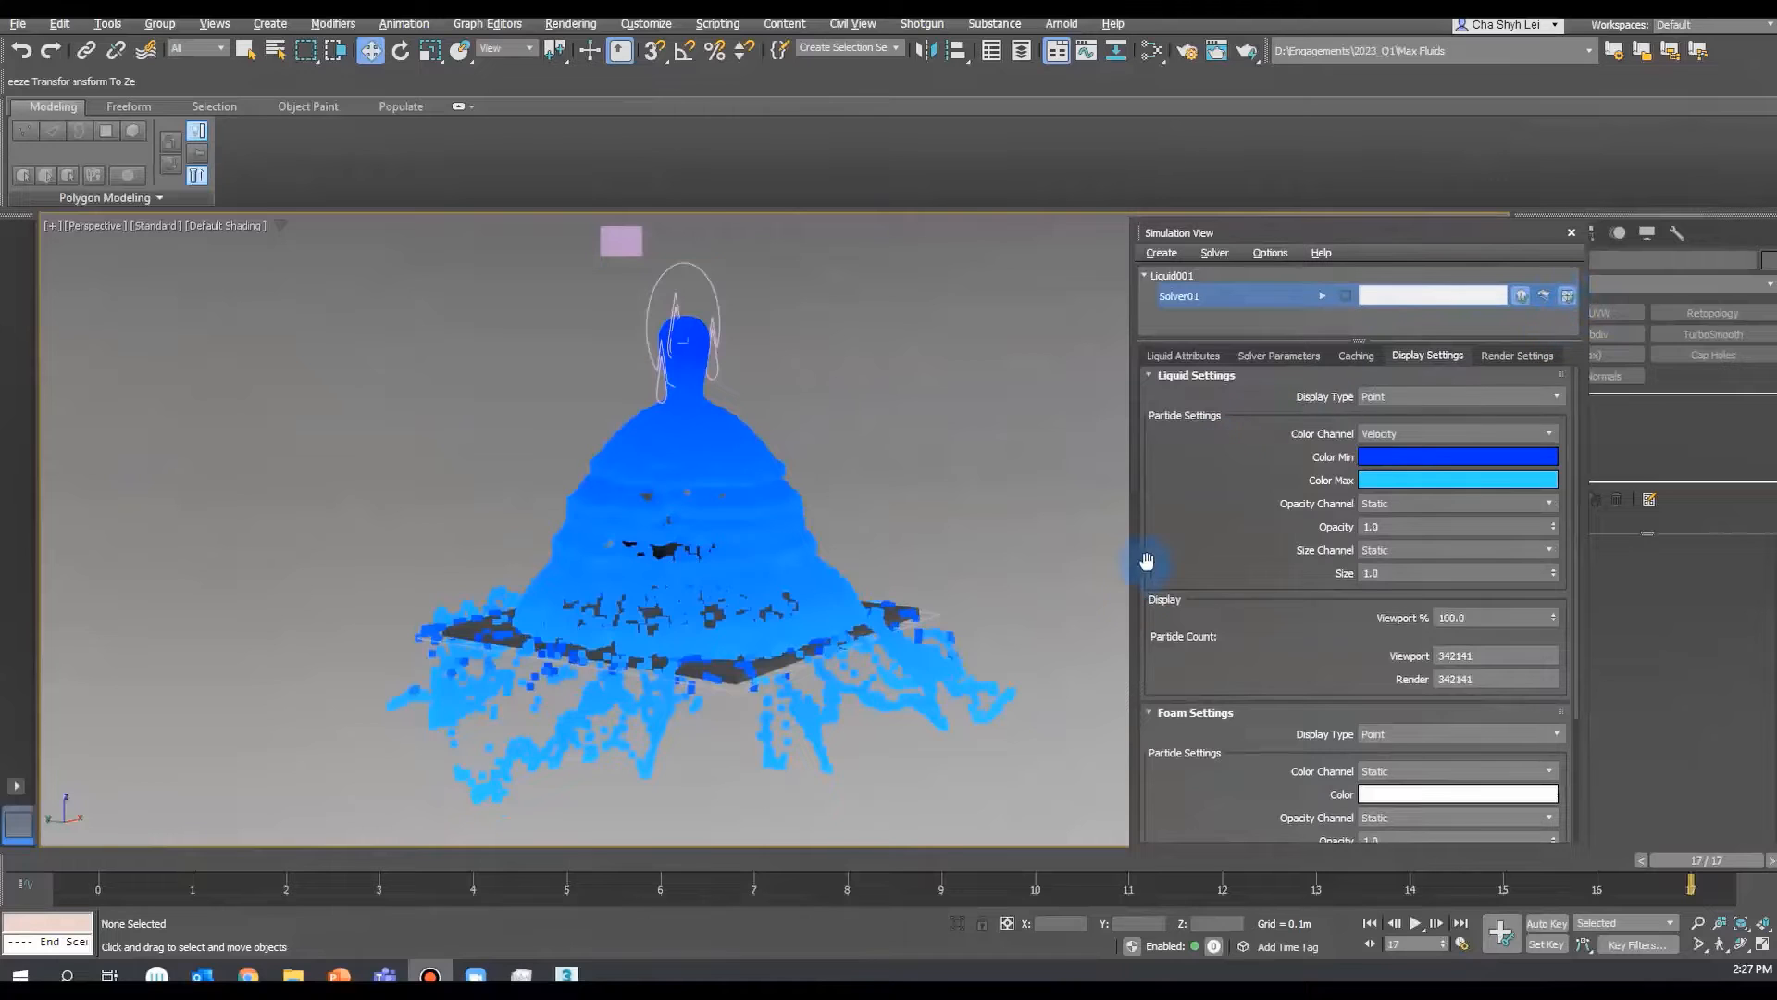
scroll(1155, 562, "down", 1)
scroll(1190, 581, "up", 1)
left_click(1385, 403)
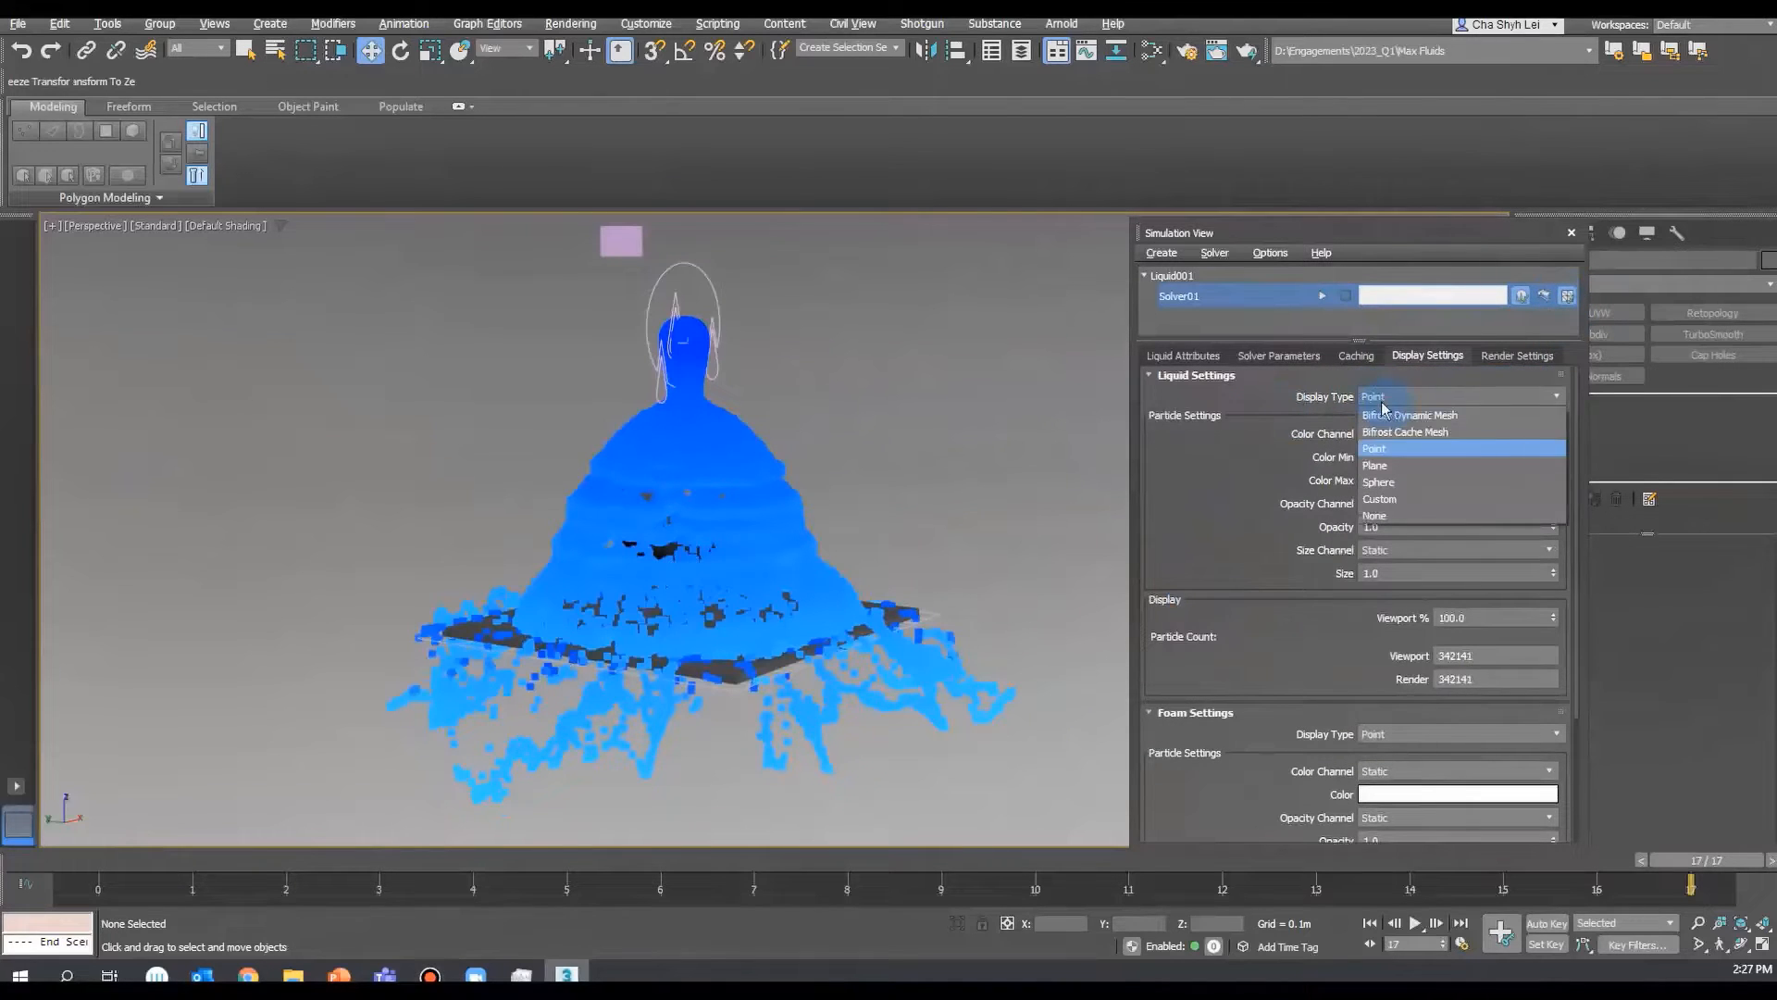
left_click(1385, 431)
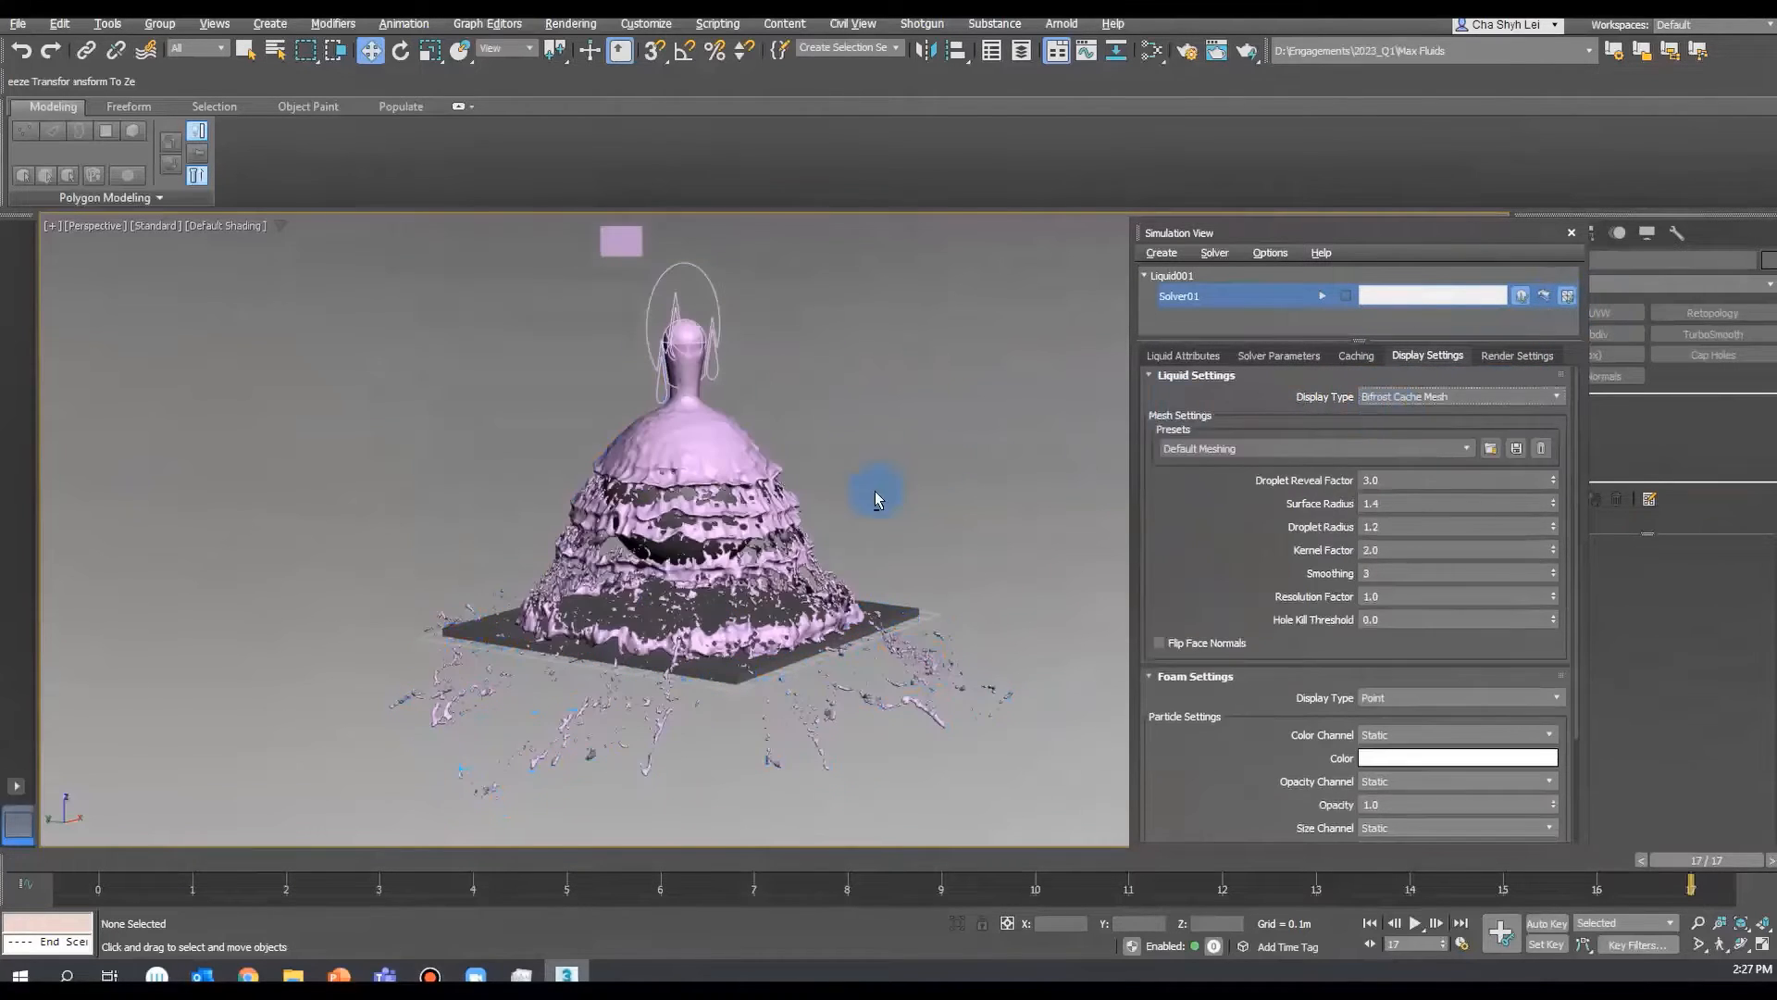
- Render the meshed liquid in the viewport with ActiveShade using Arnold and examine it up close
middle_click_drag(876, 497, 515, 423, "alt")
left_click(154, 227)
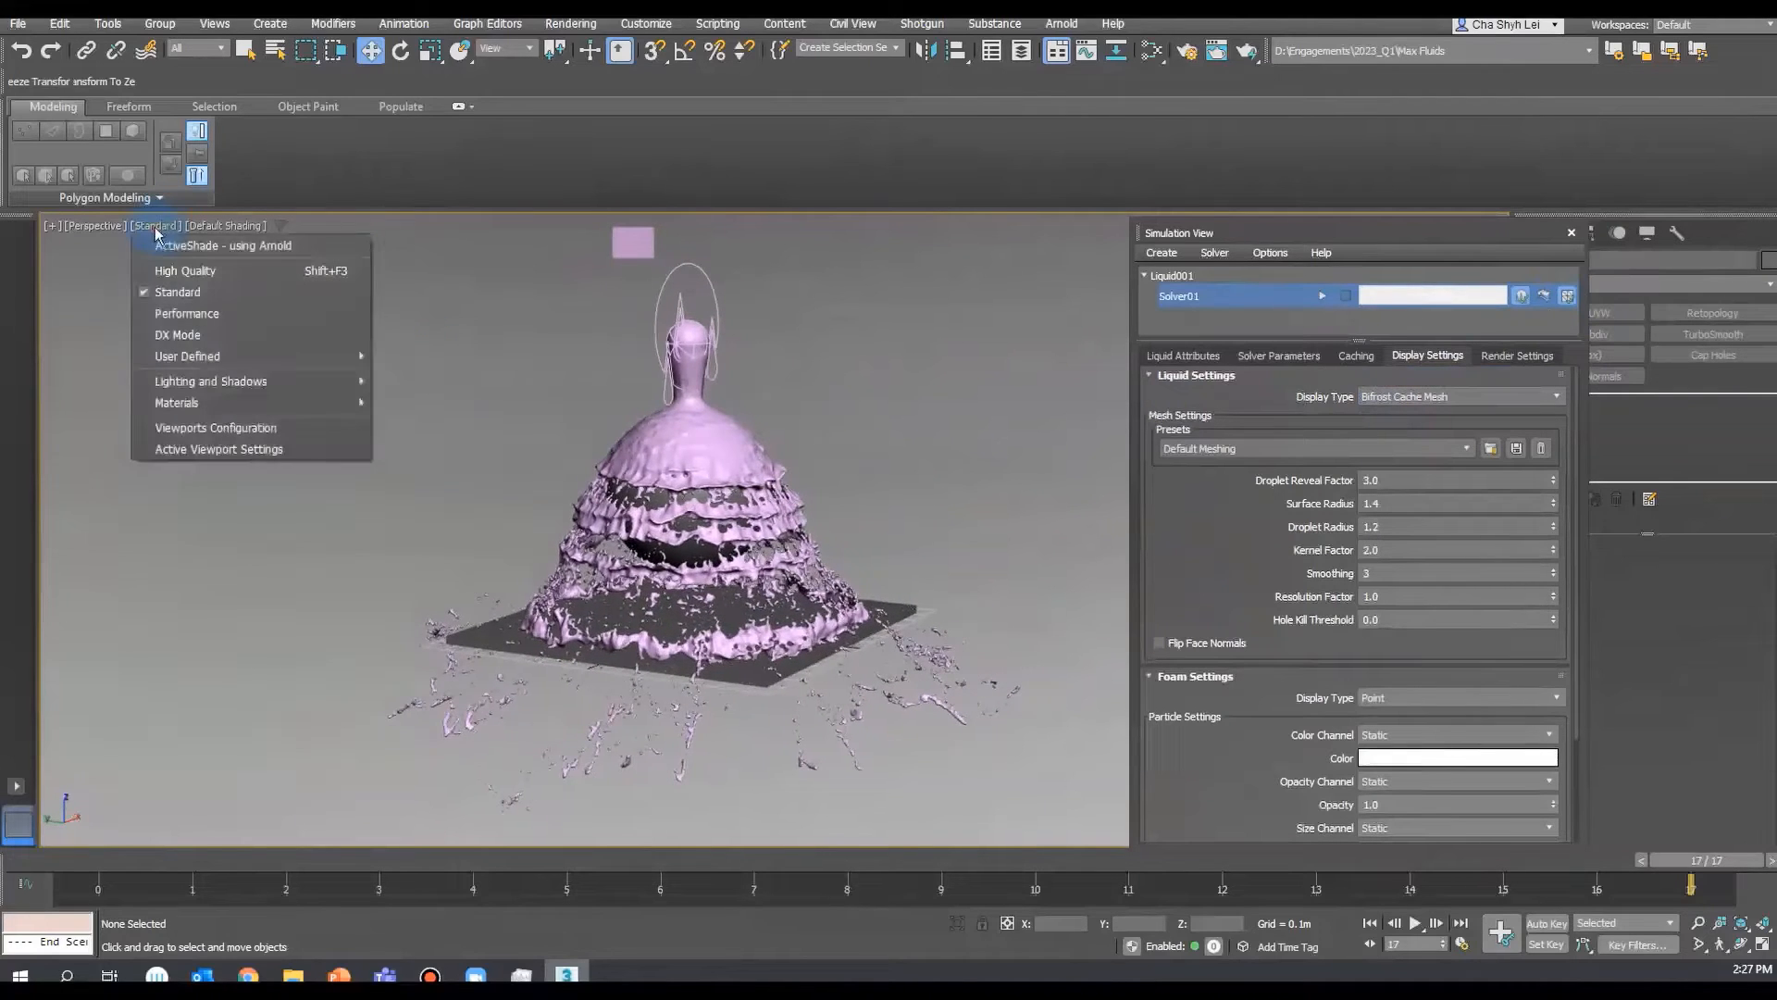
left_click(183, 247)
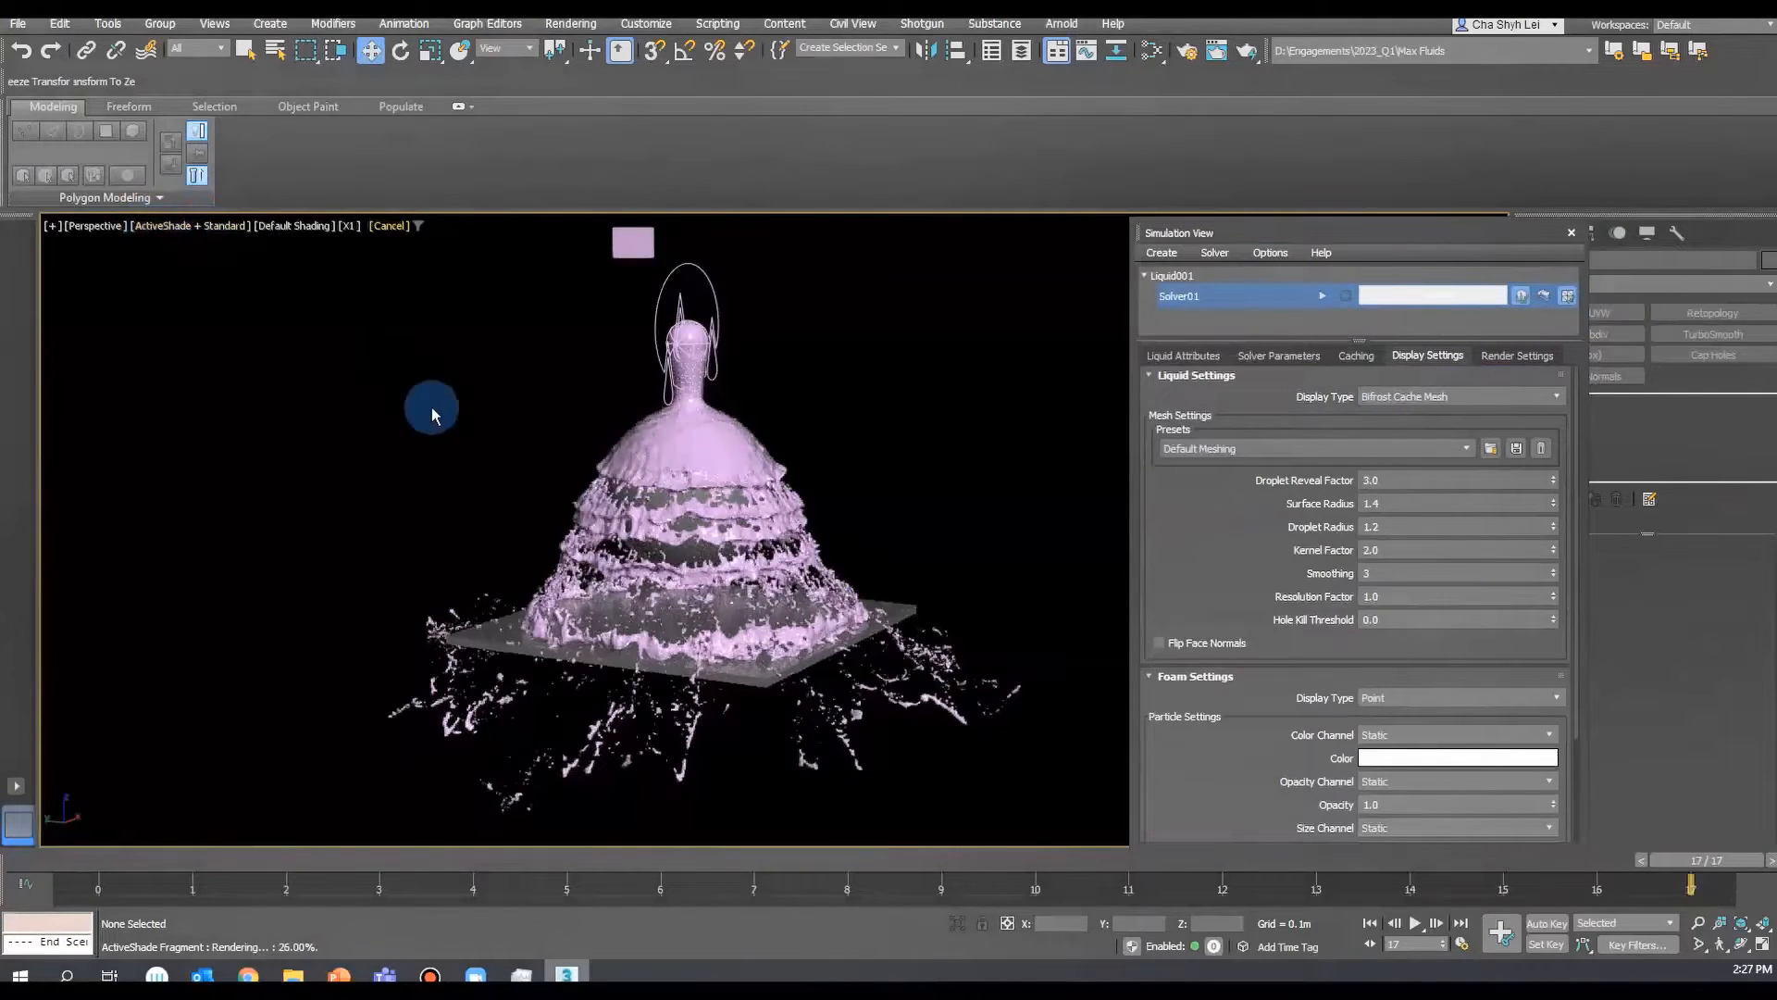
scroll(424, 469, "up", 3)
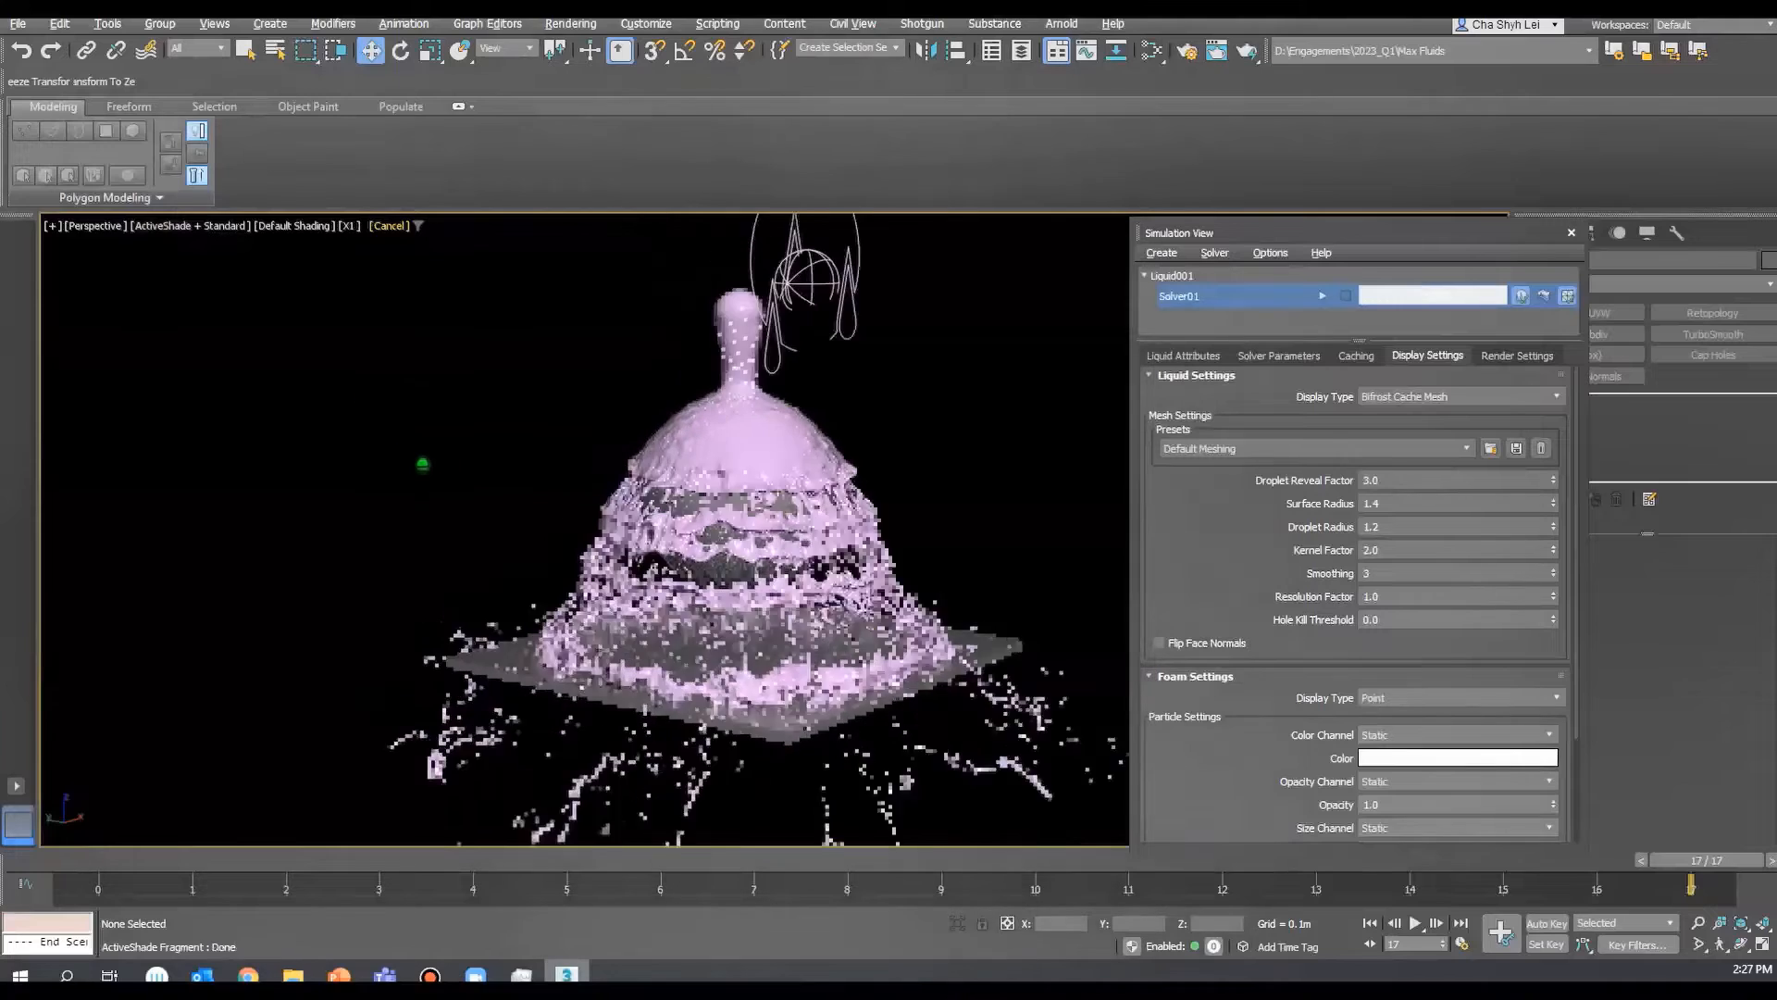
middle_click_drag(523, 460, 467, 465, "alt")
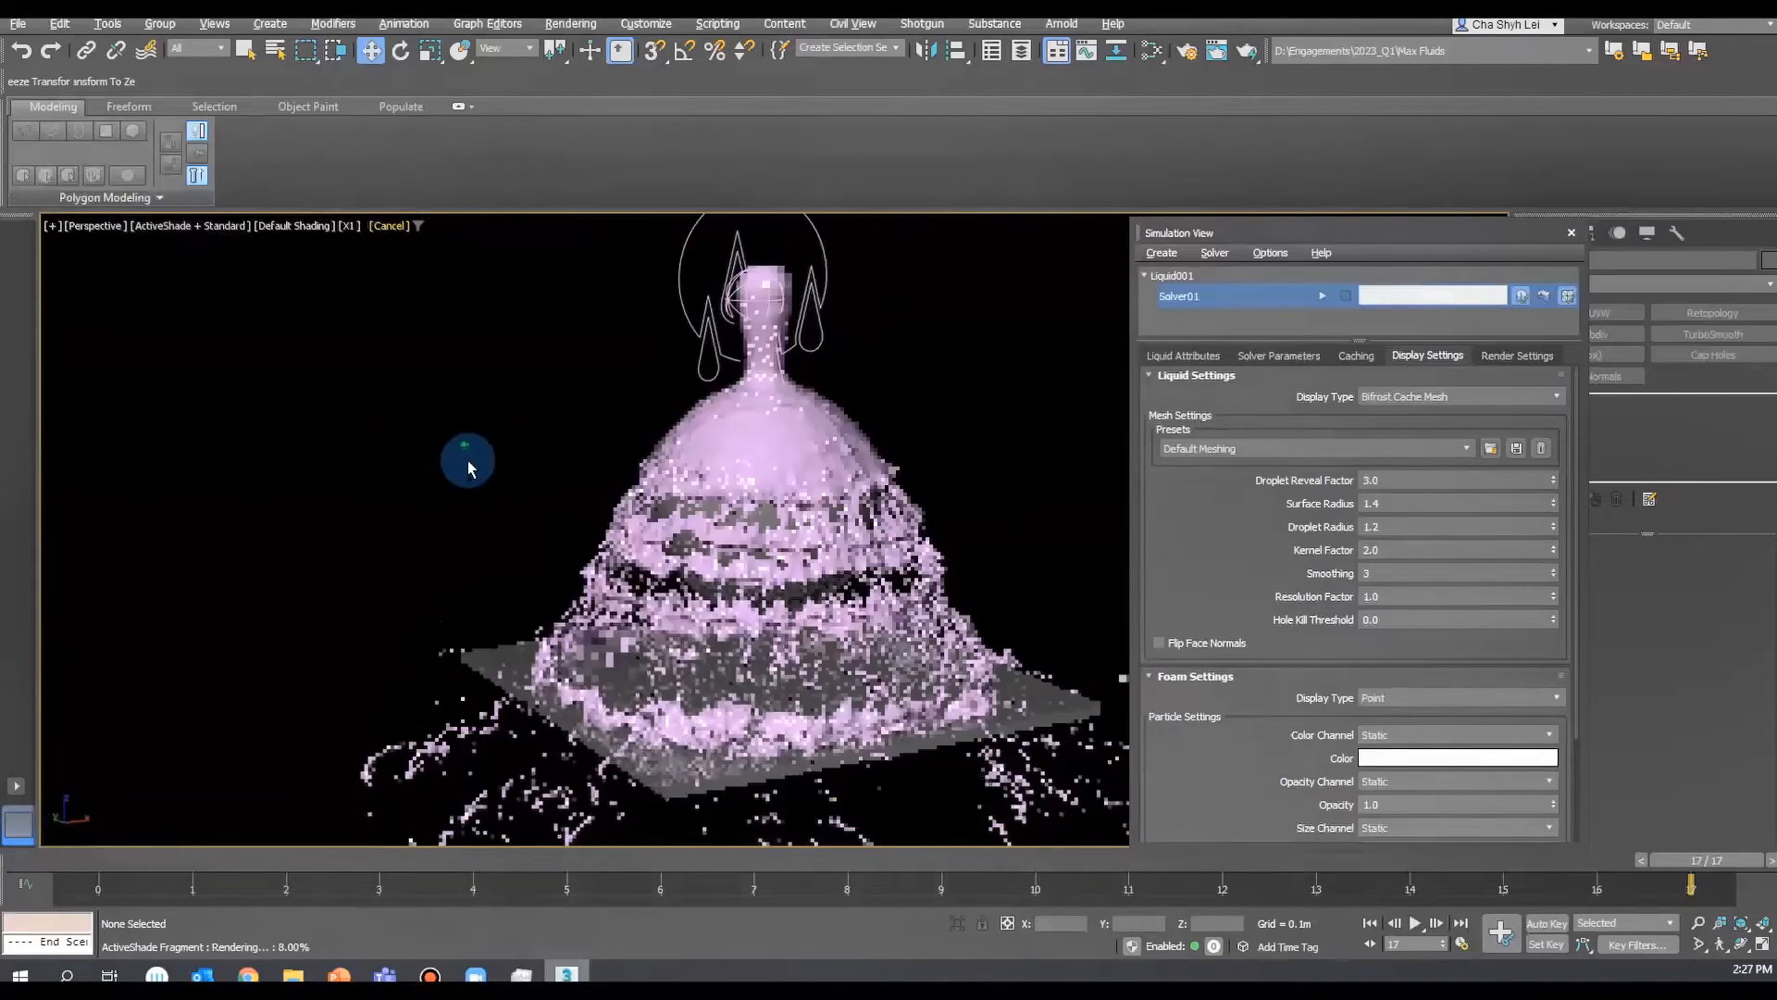
scroll(468, 464, "down", 1)
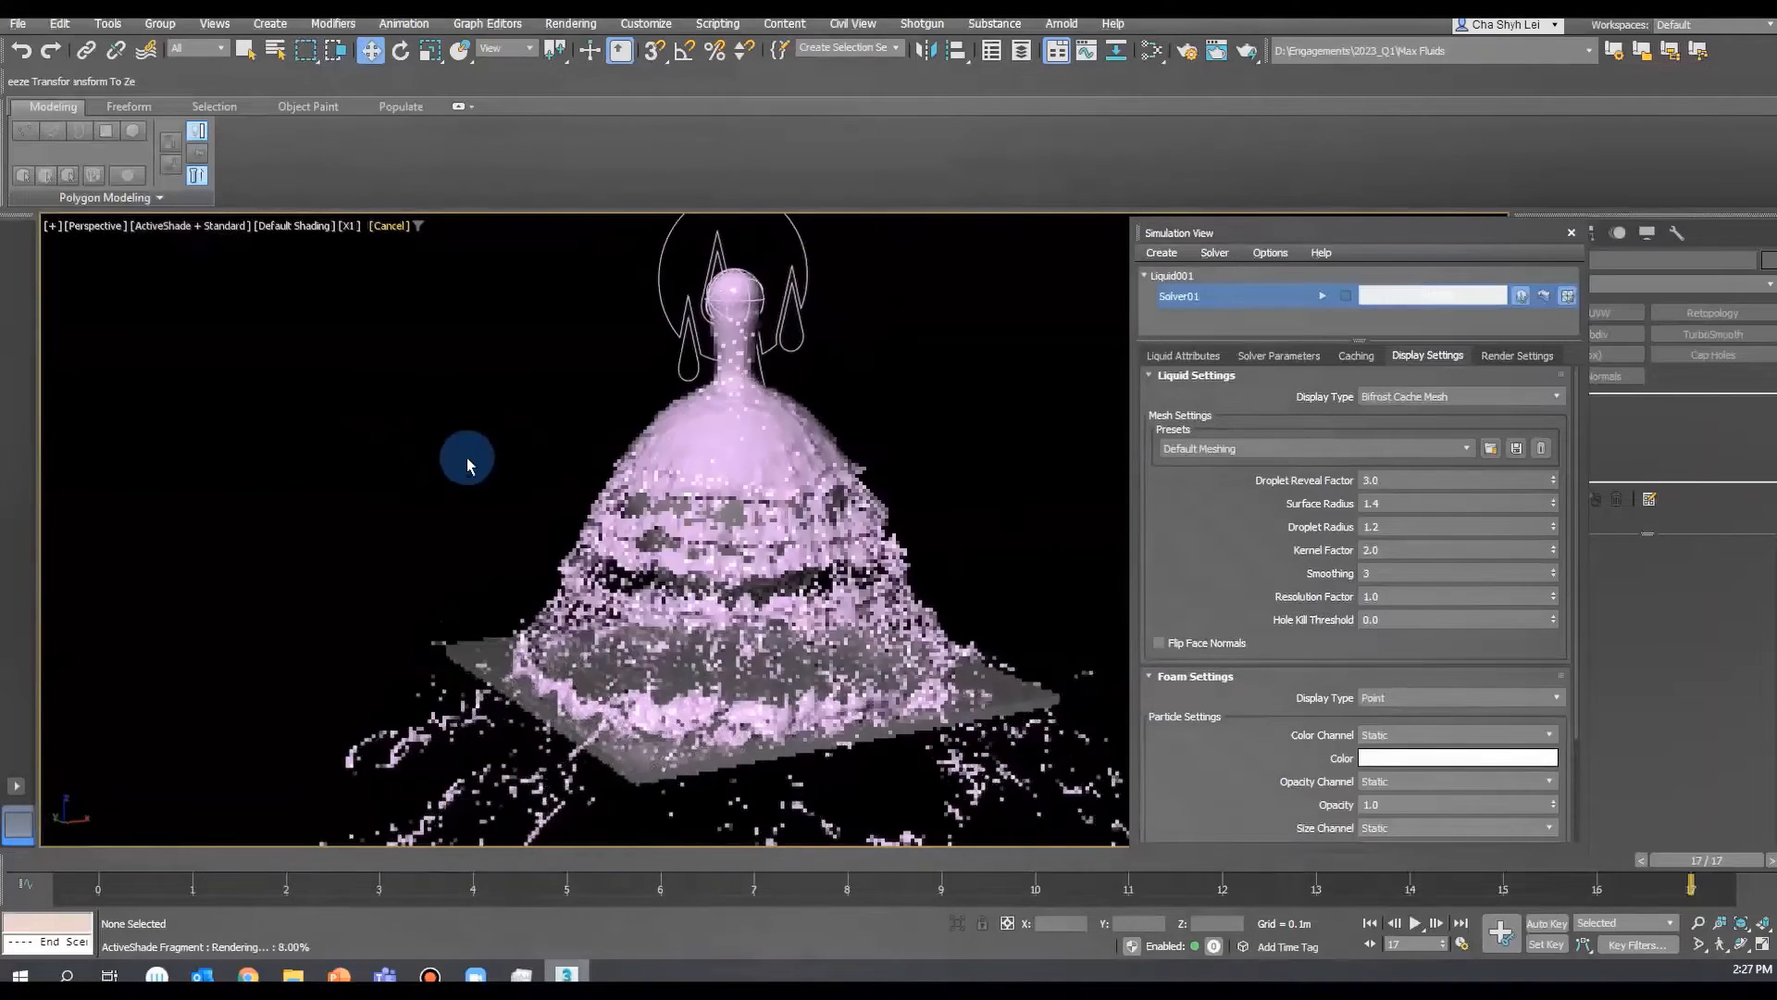
left_click(650, 437)
left_click(607, 449)
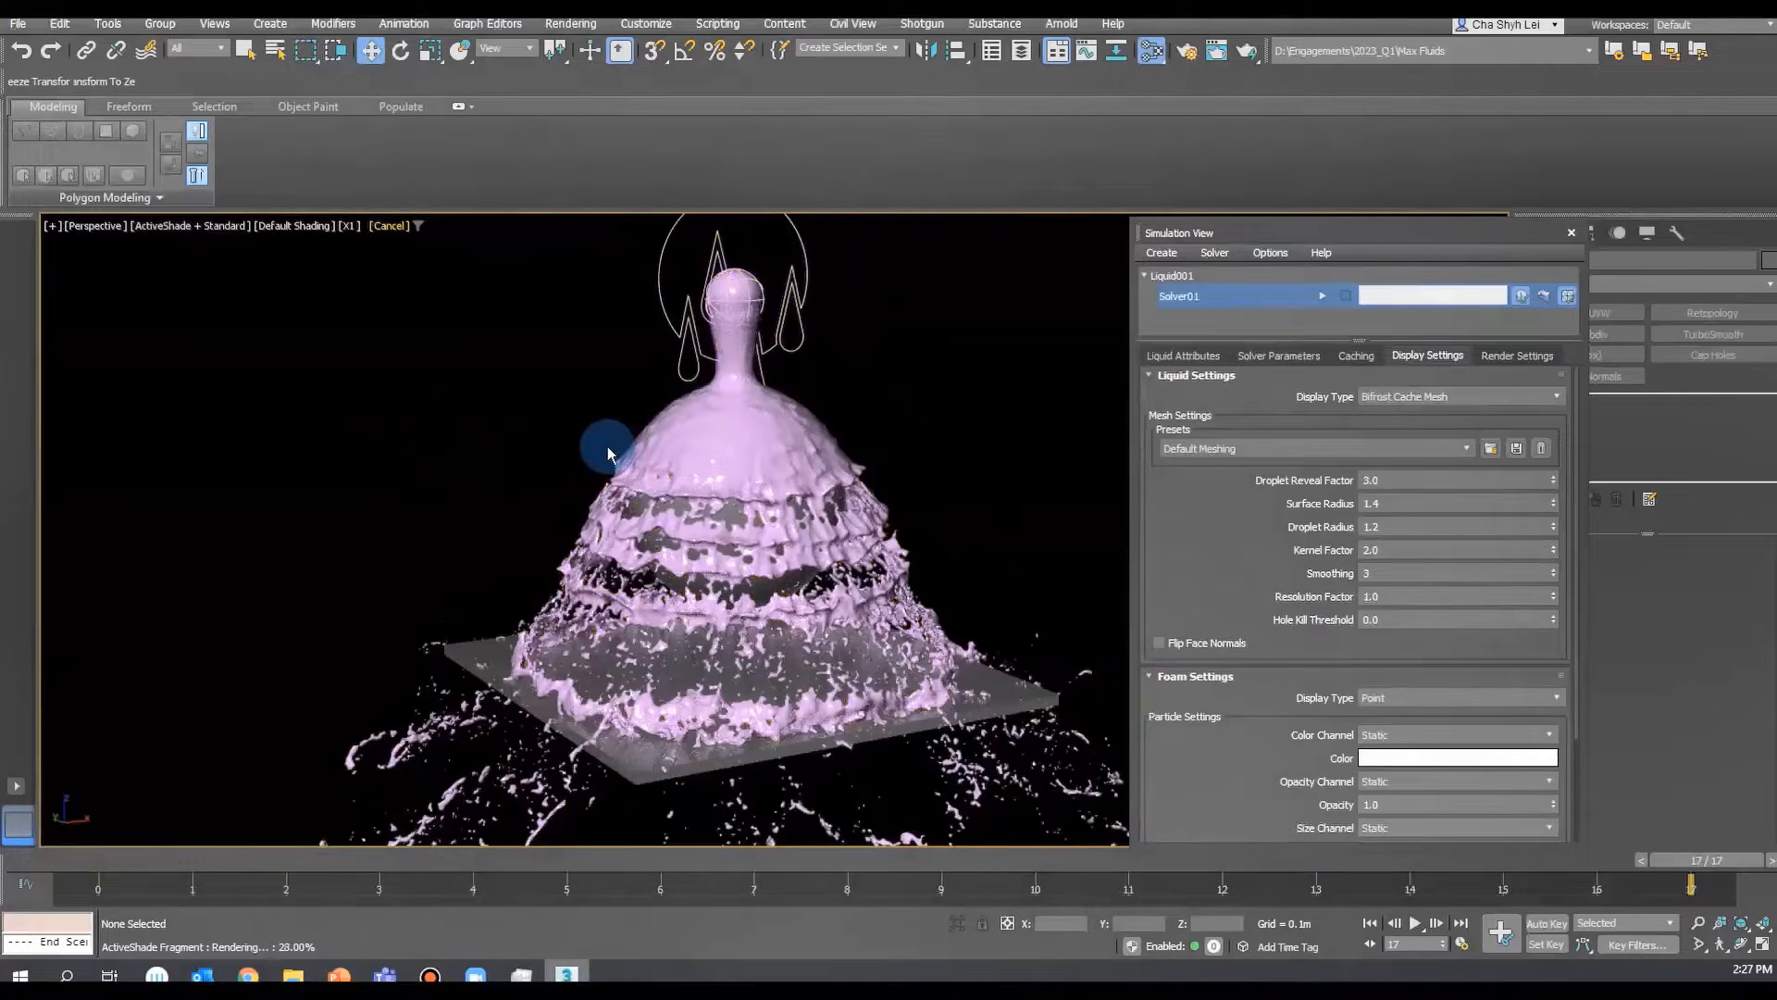
- Add the Glass material from the MAXtoA.mat library to the Slate Material Editor and assign it to the liquid
left_click(1151, 51)
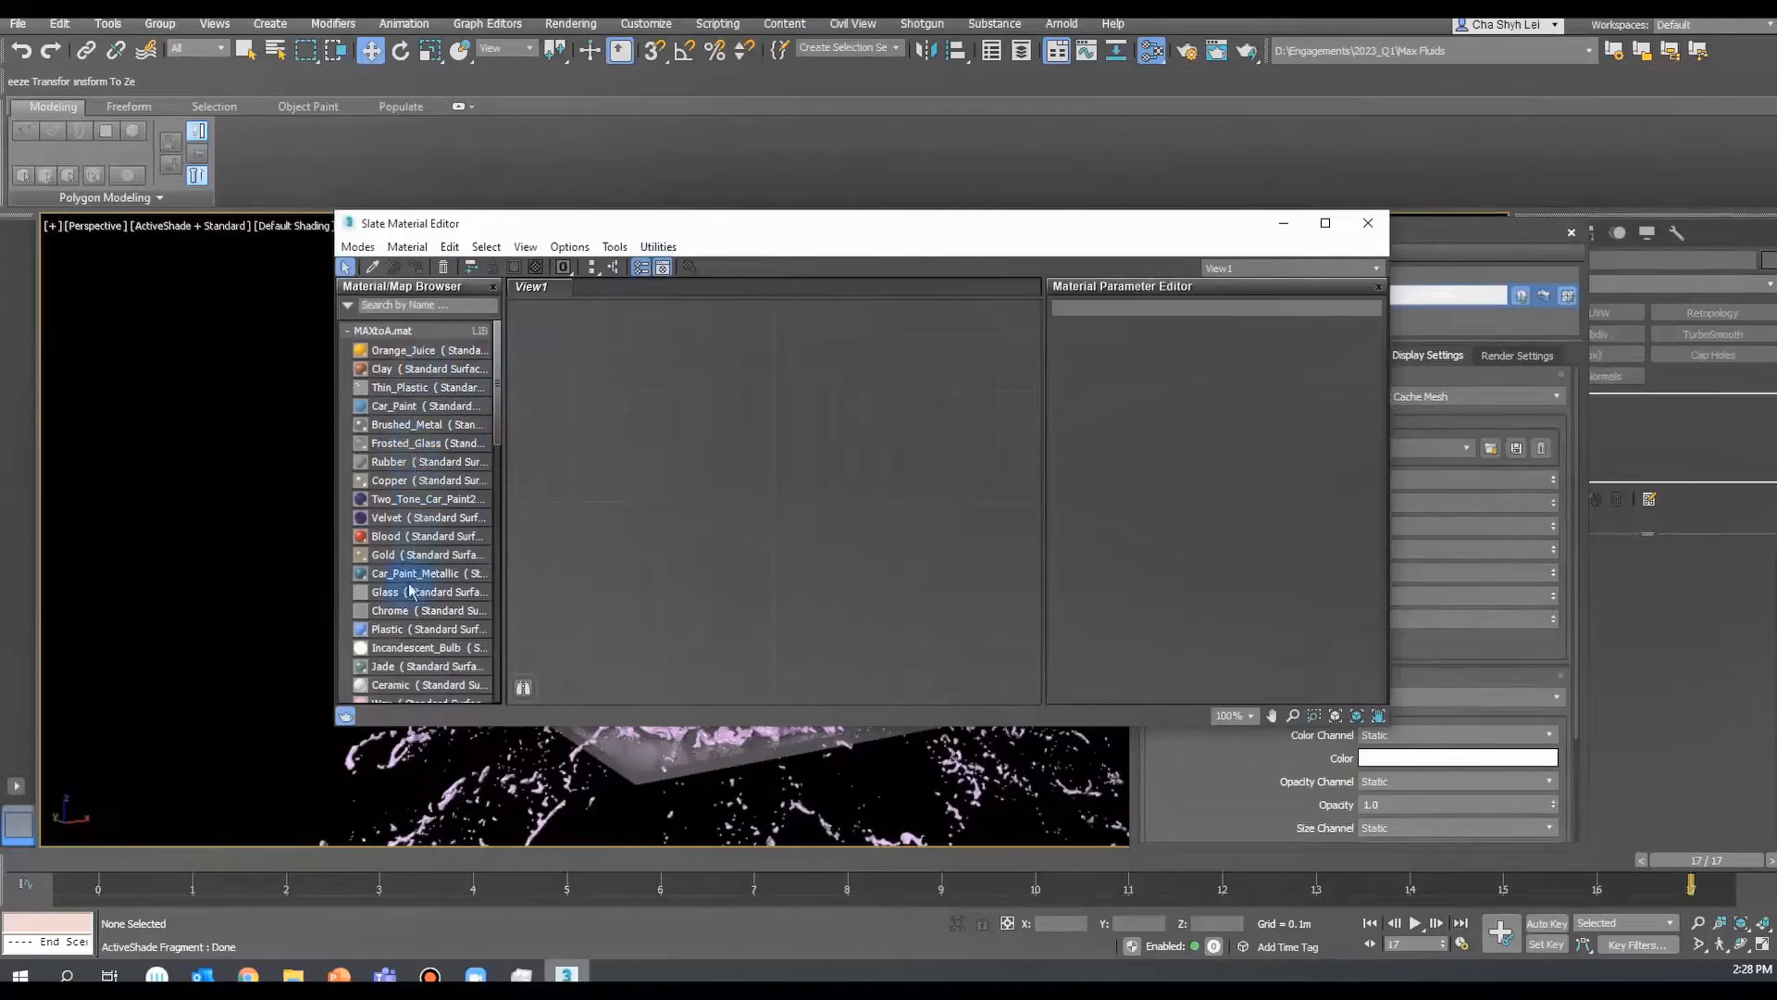
left_click_drag(429, 595, 765, 377)
left_click_drag(920, 226, 1333, 216)
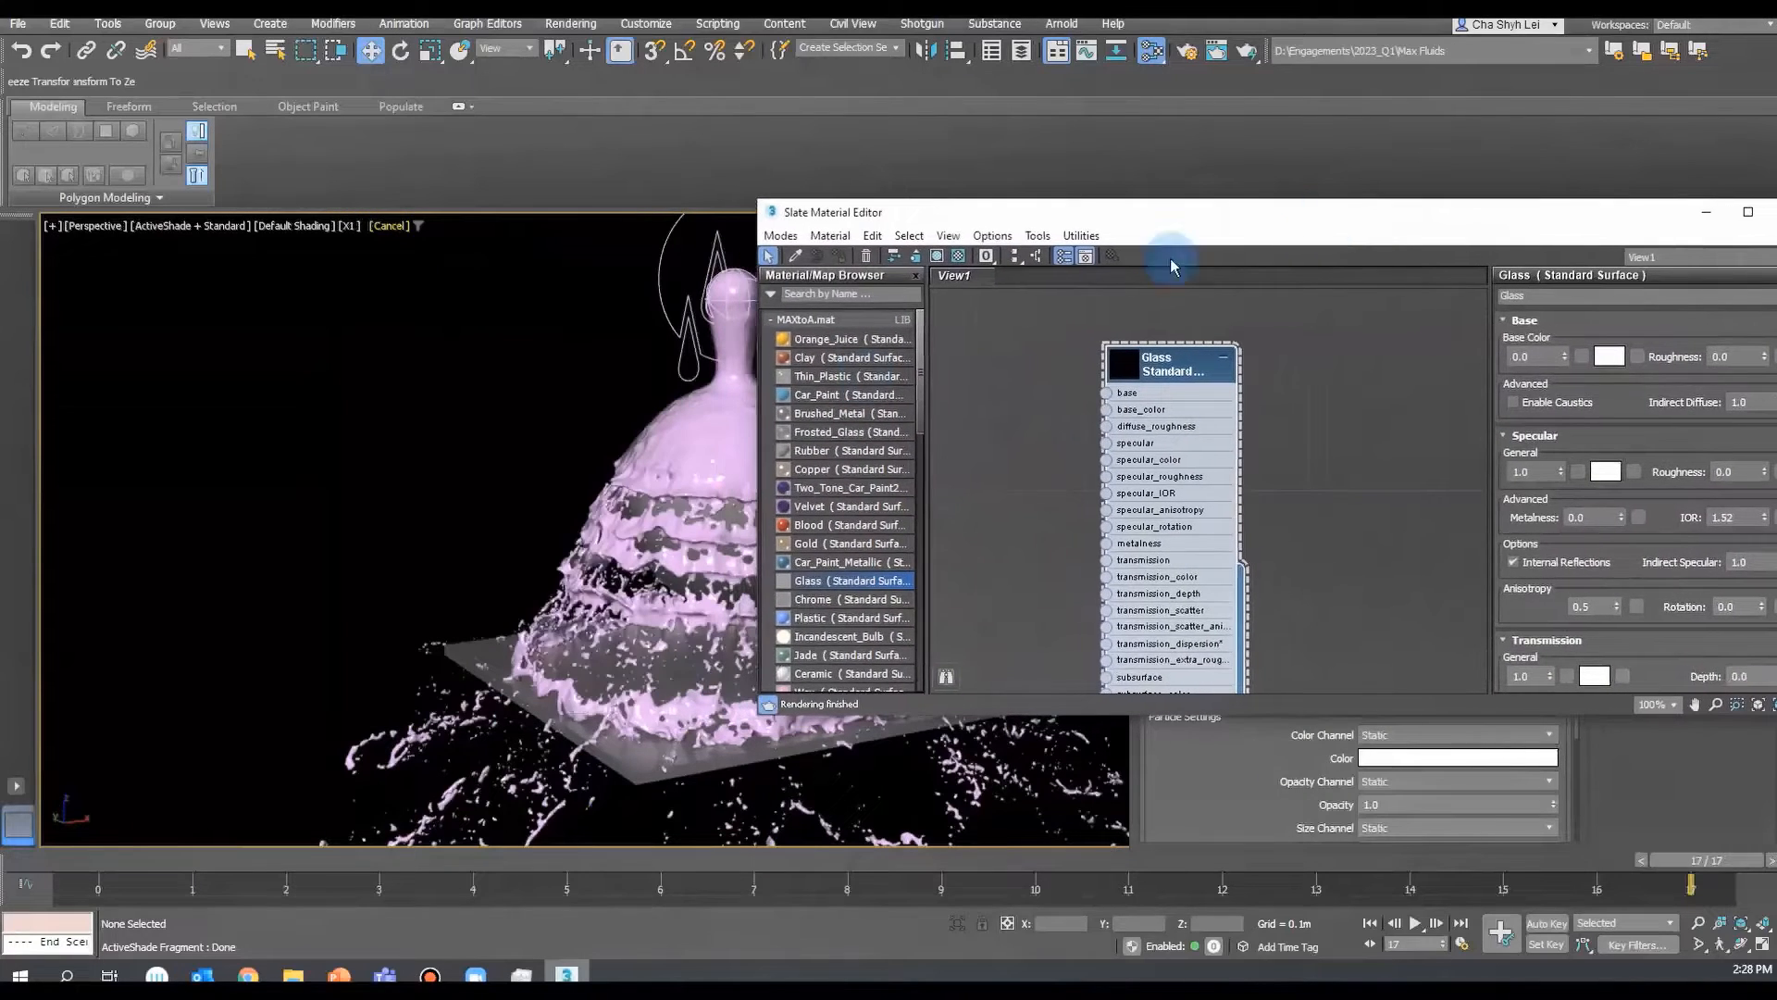
right_click(1150, 367)
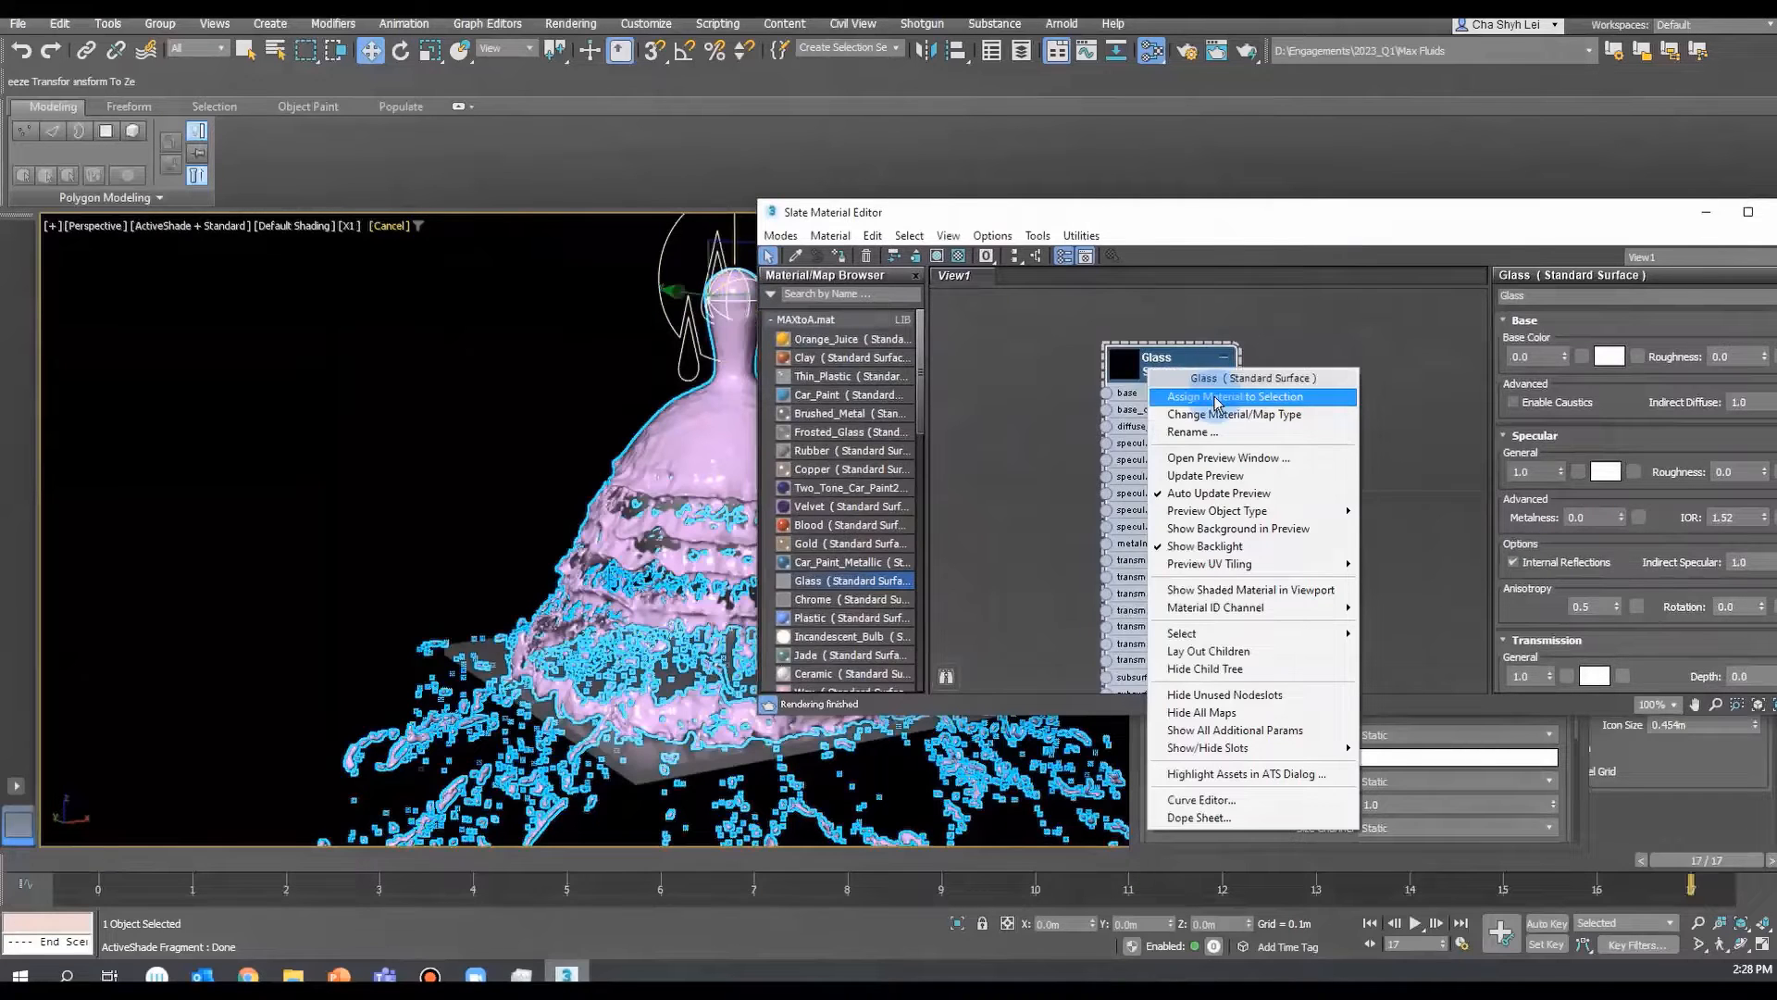
left_click(1217, 397)
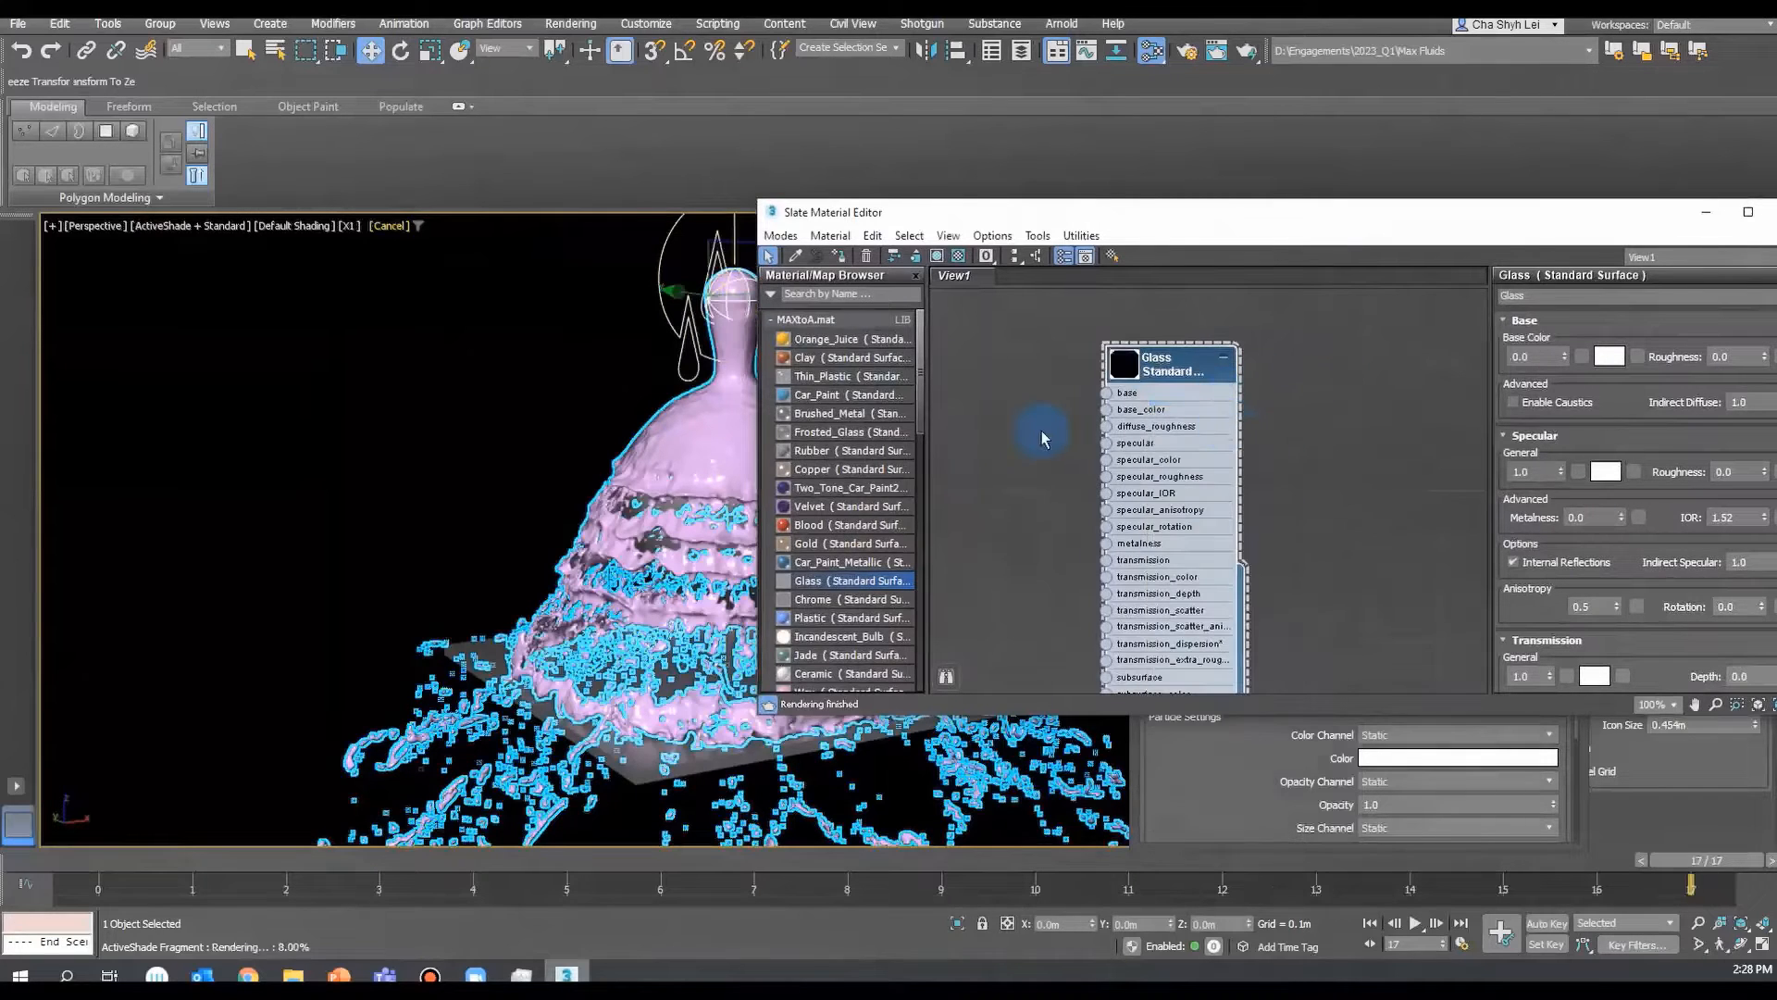
left_click_drag(1417, 226, 1110, 266)
left_click(1391, 255)
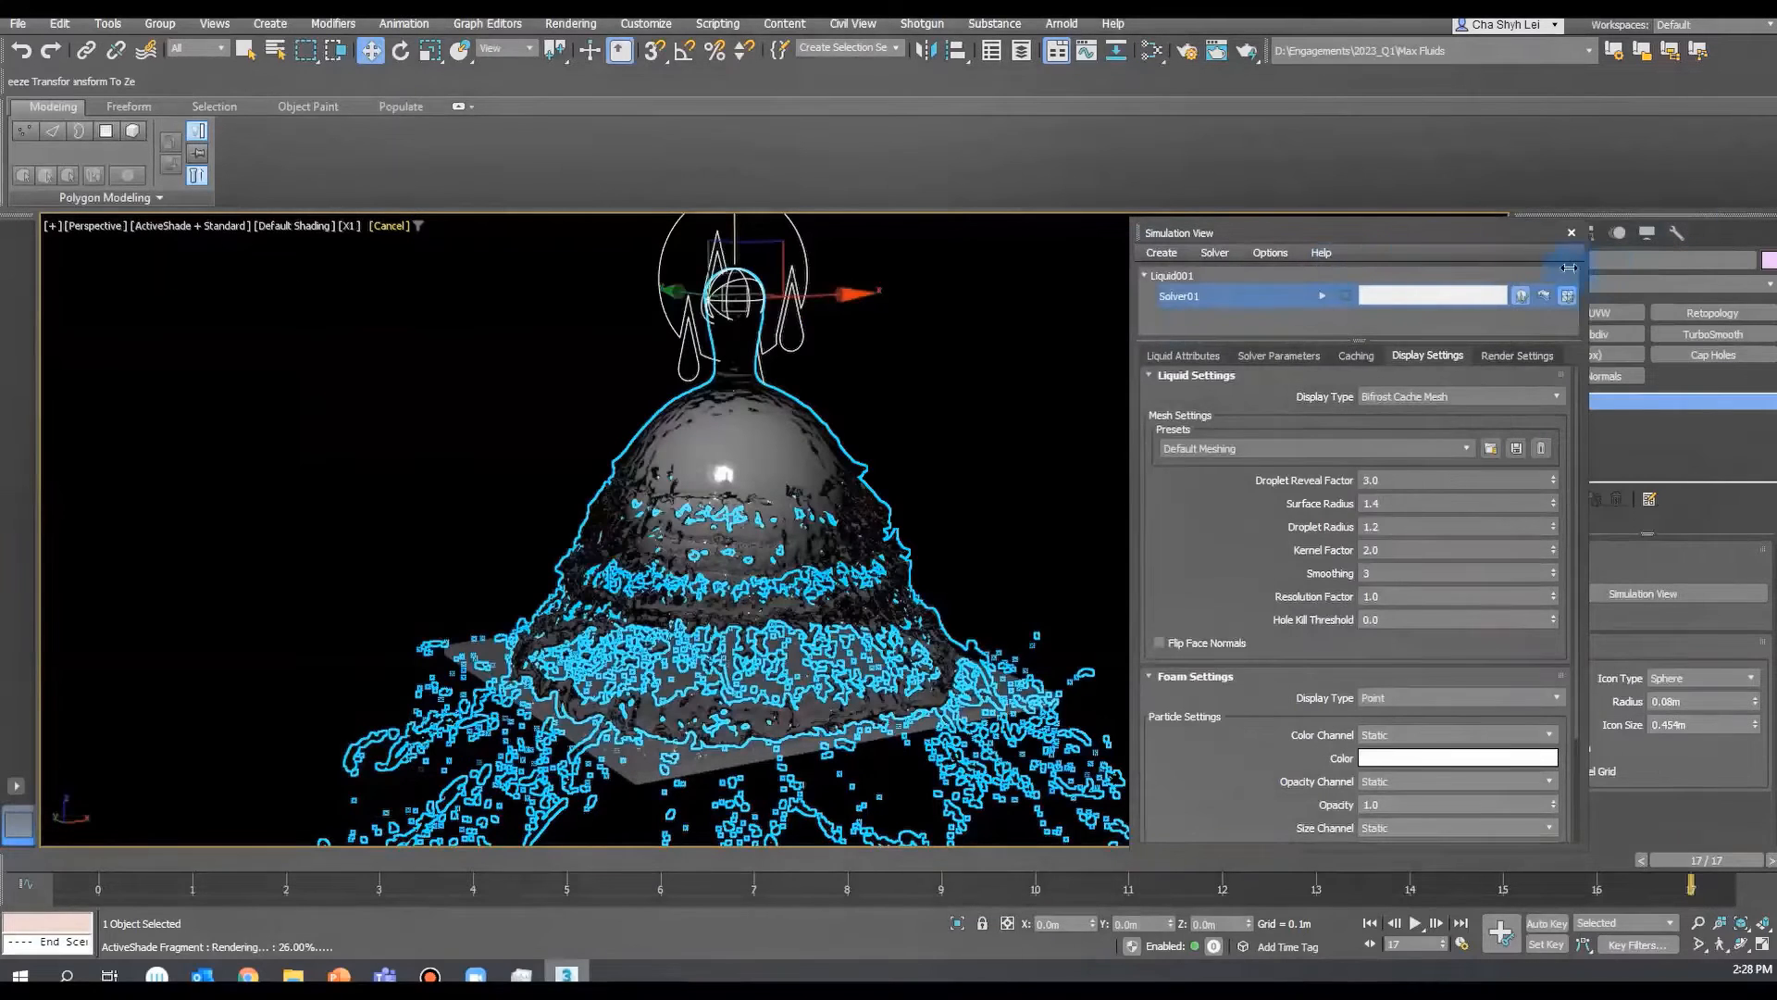
- Create an Arnold Light in the Perspective viewport beside the liquid
left_click_drag(1451, 242, 1285, 277)
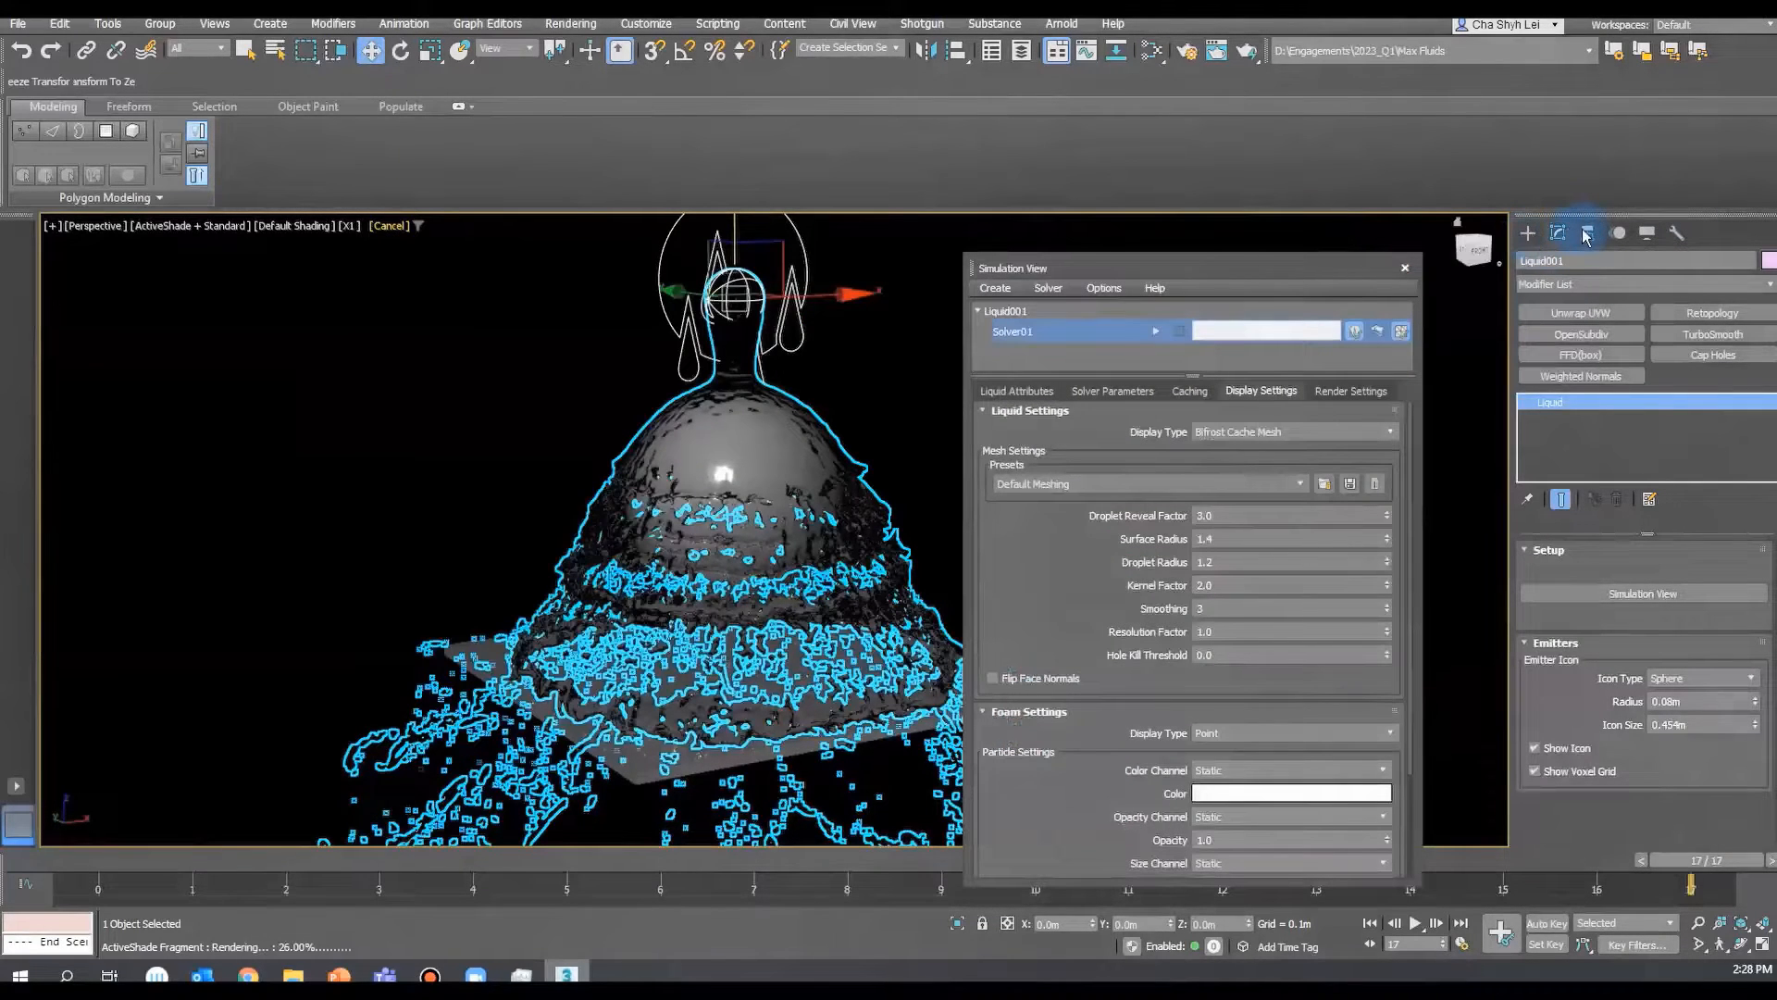
left_click(1527, 233)
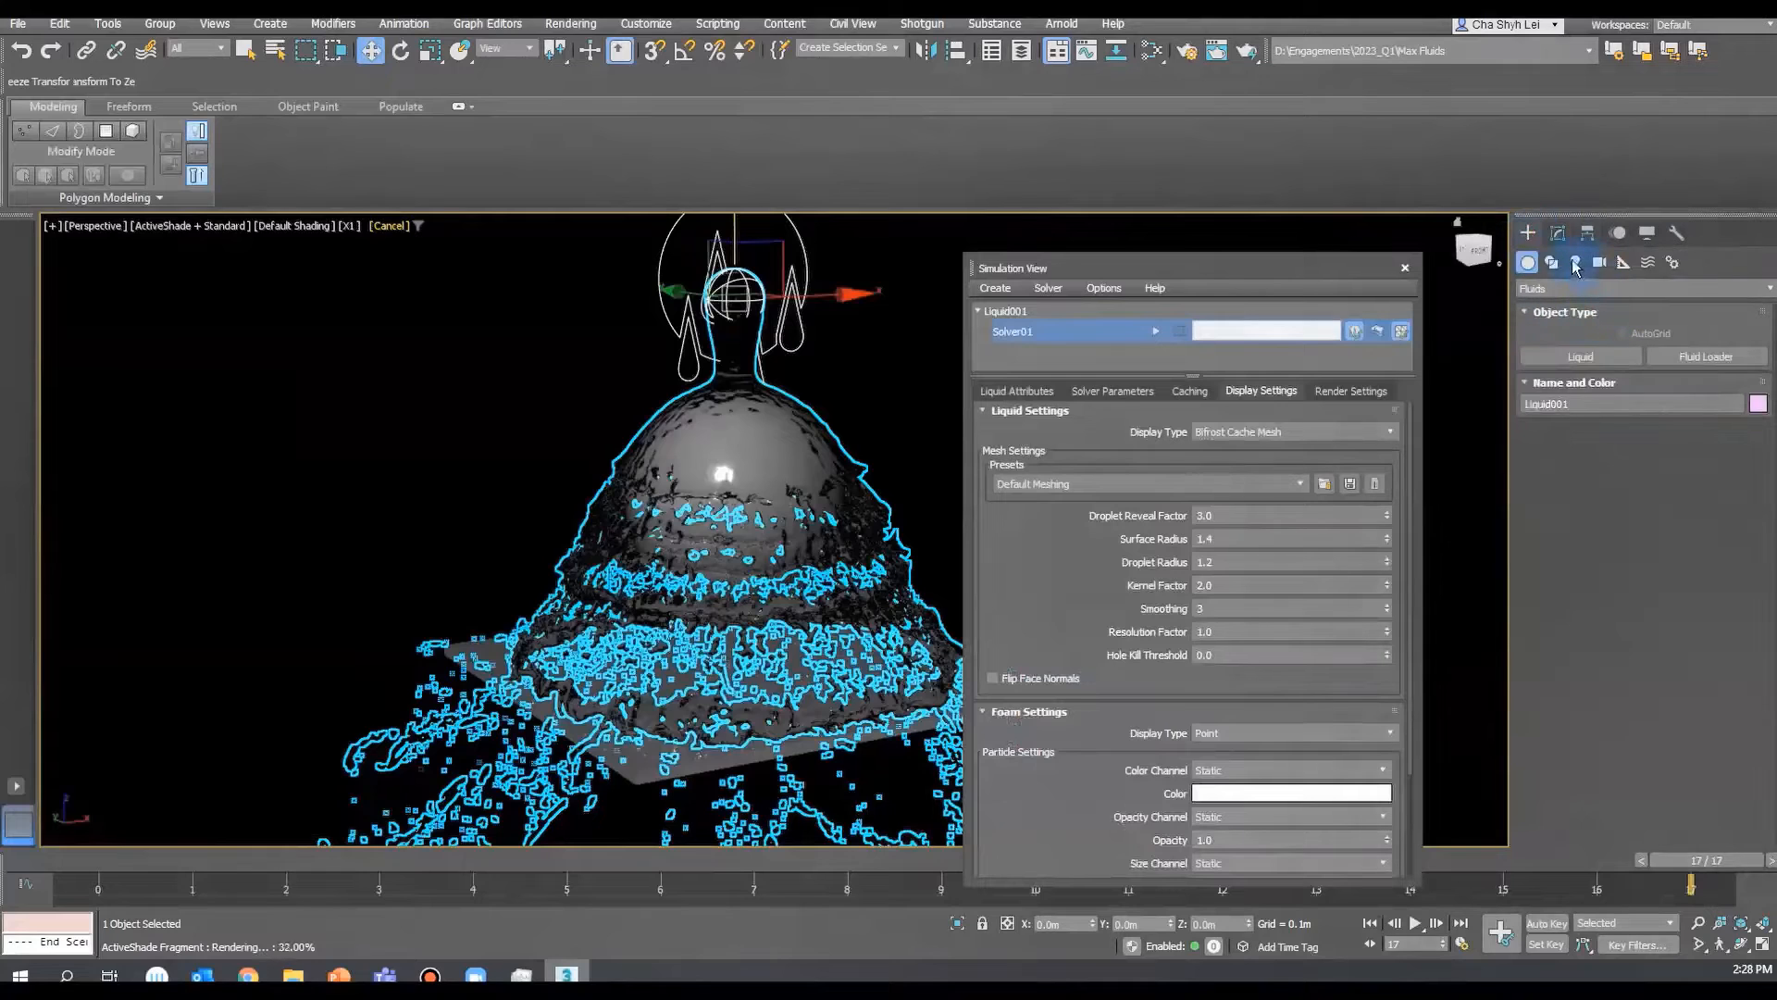
left_click(1576, 262)
left_click(1585, 291)
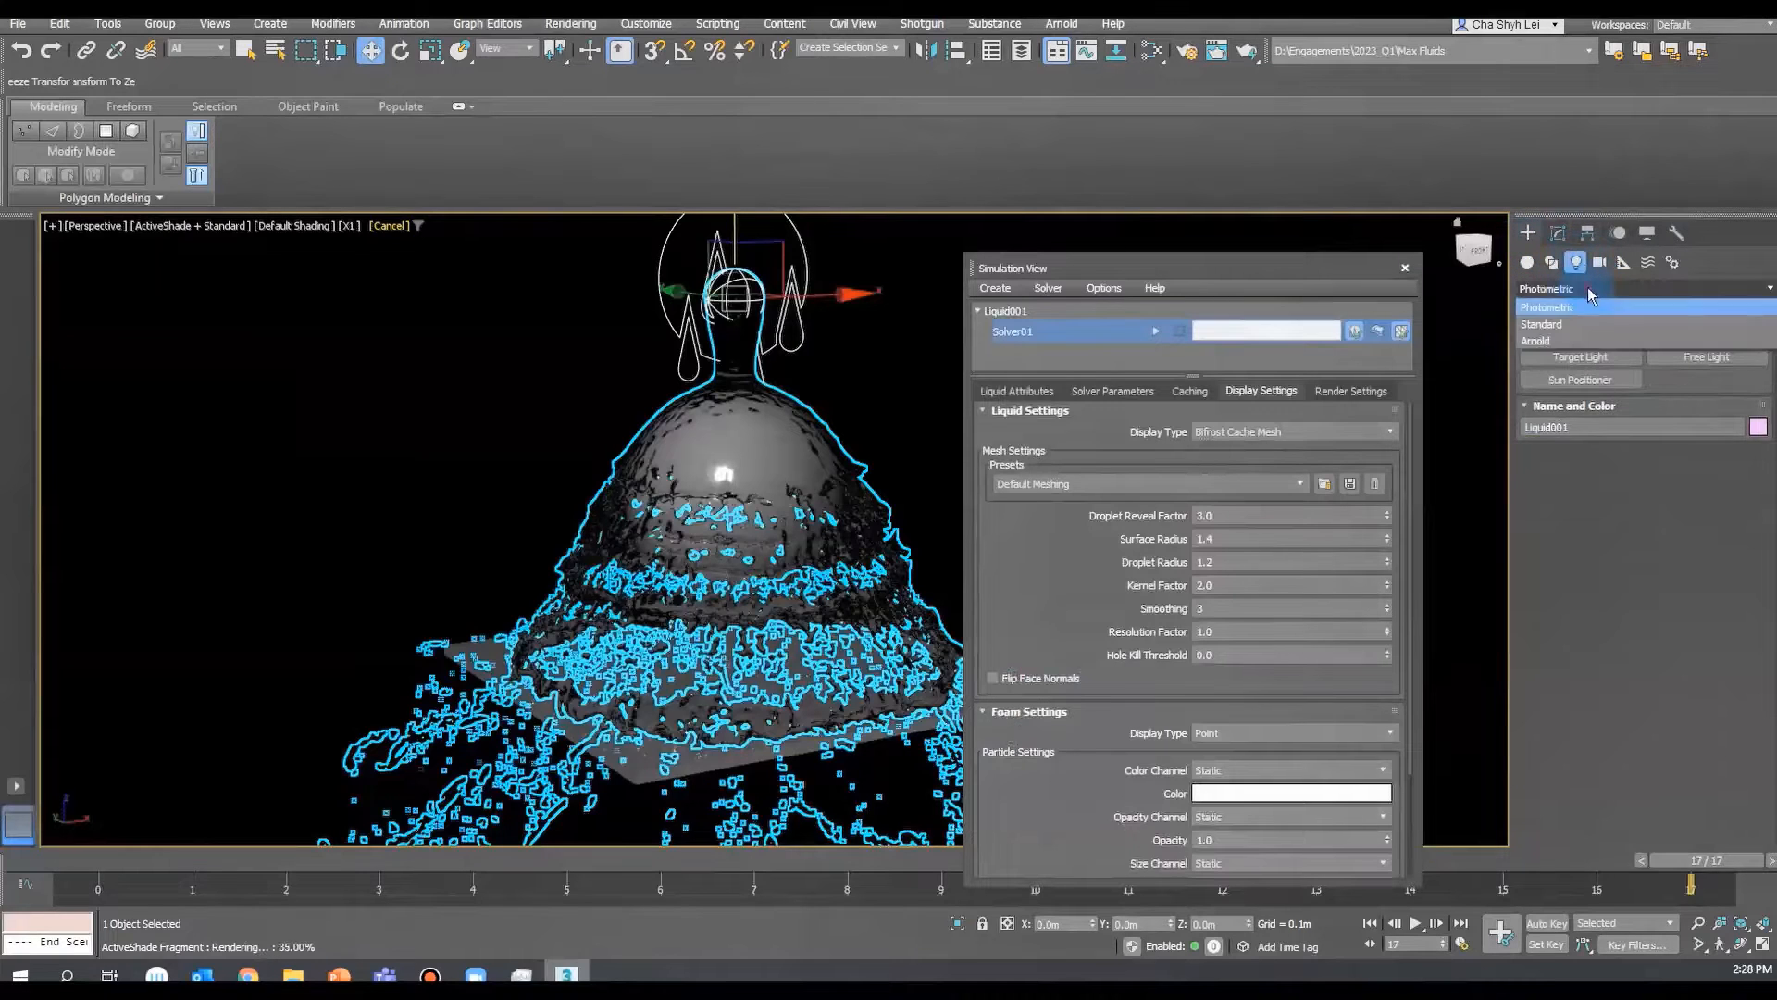
left_click(1546, 347)
left_click(1666, 357)
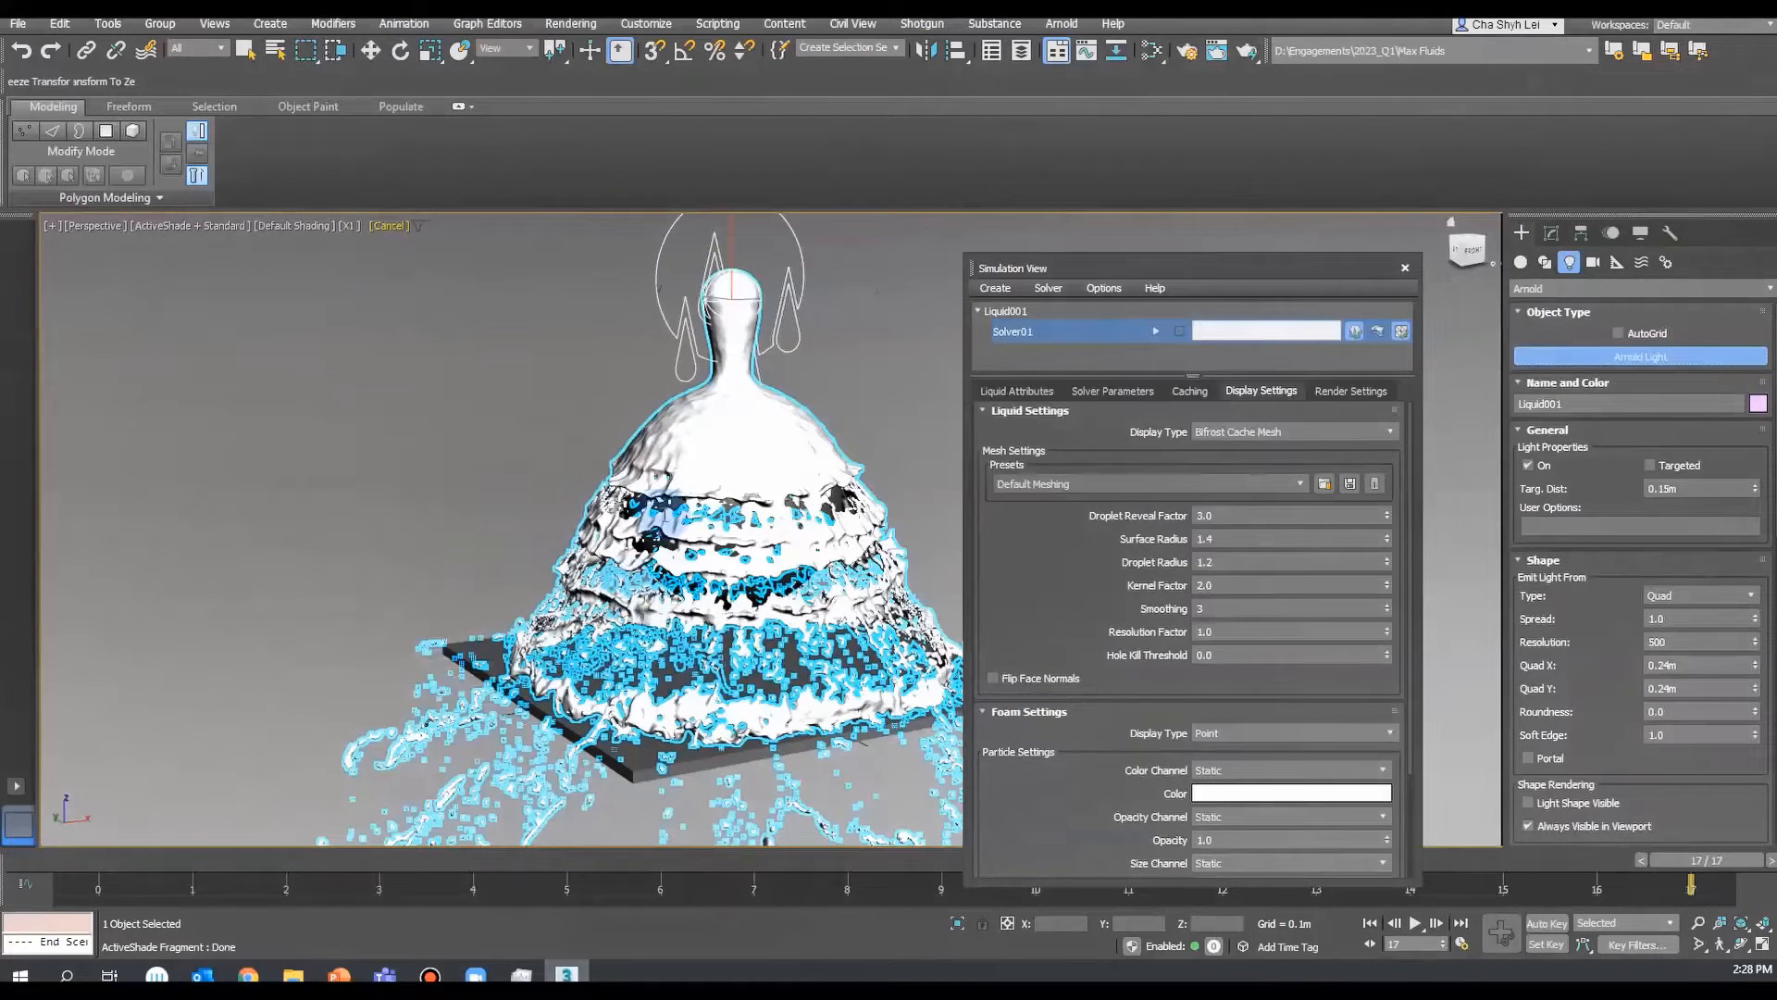
left_click(451, 458)
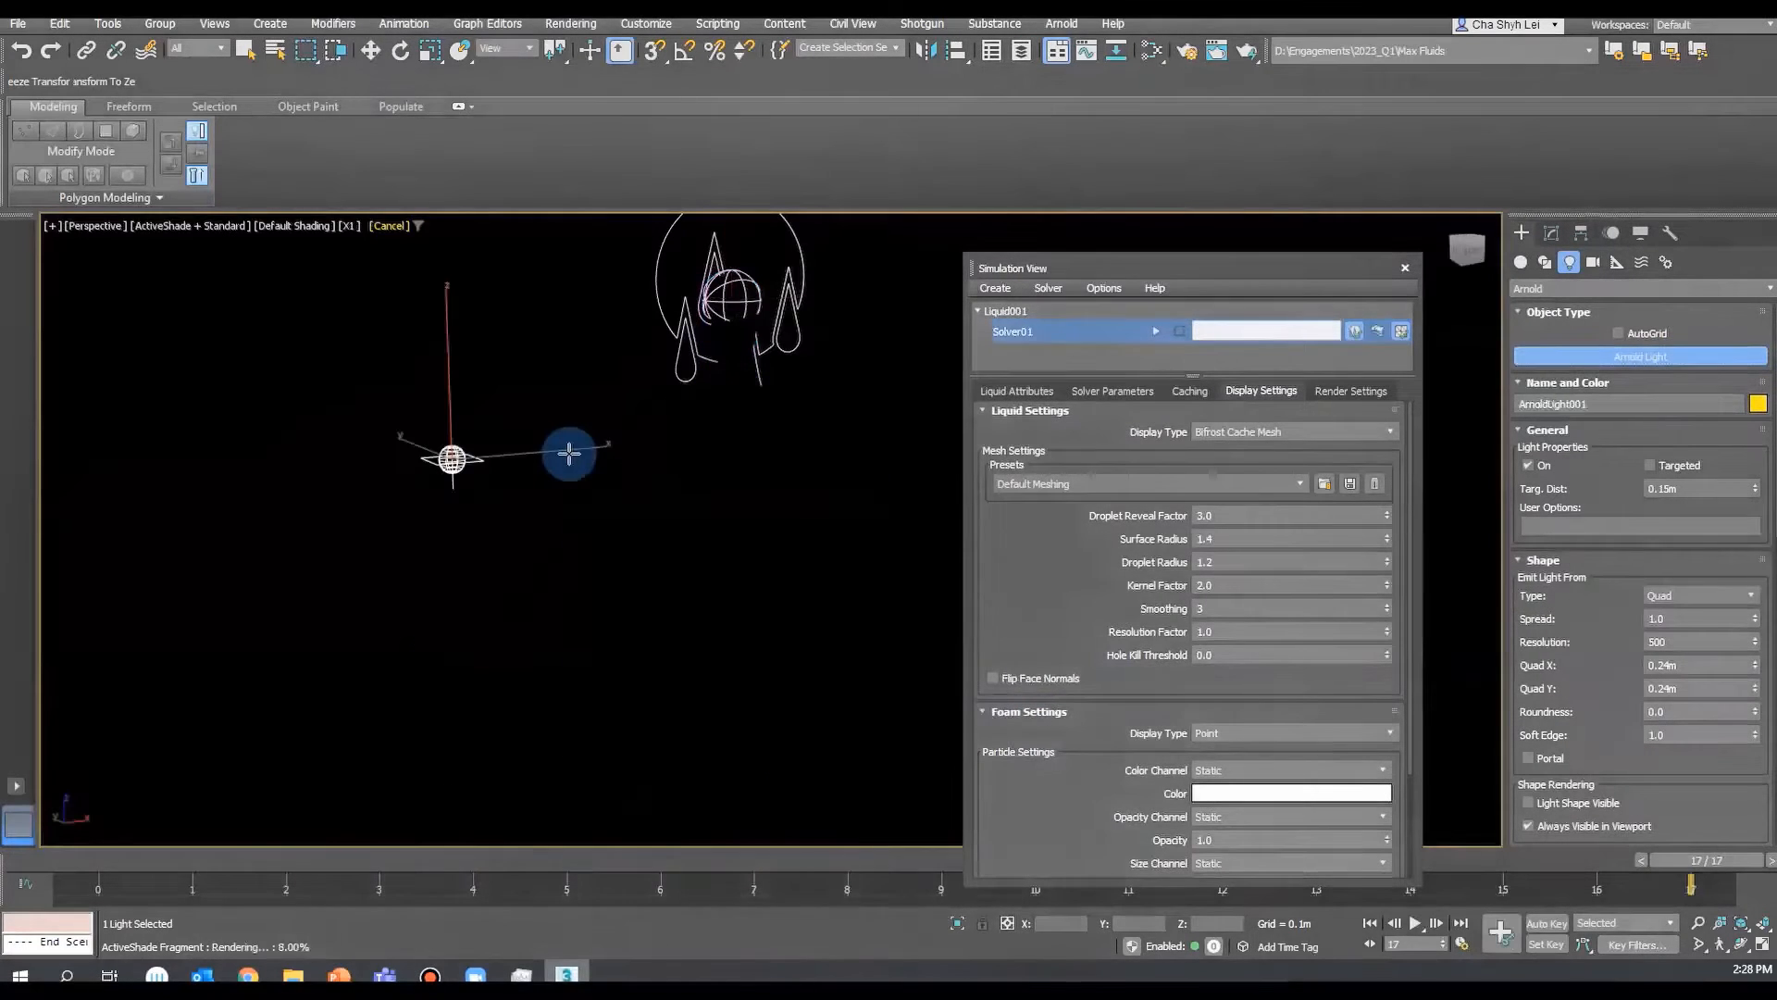
right_click(580, 440)
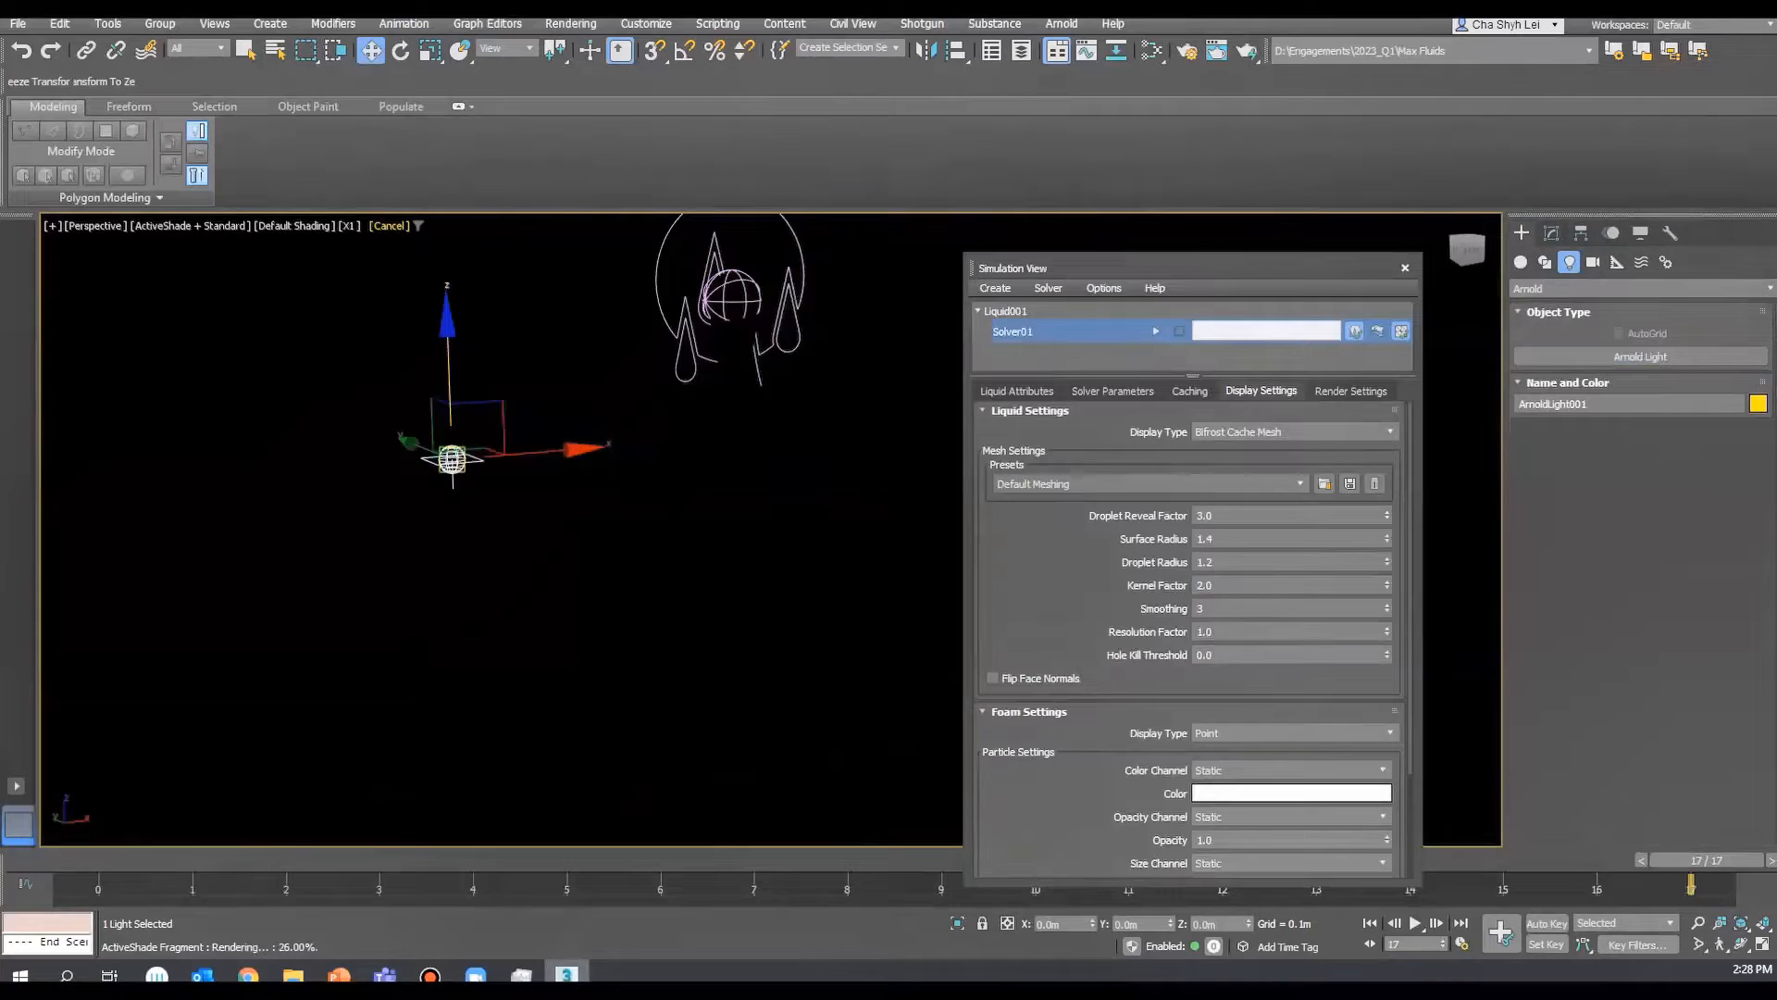
- Change the Arnold light's shape type to Skydome
left_click(1551, 232)
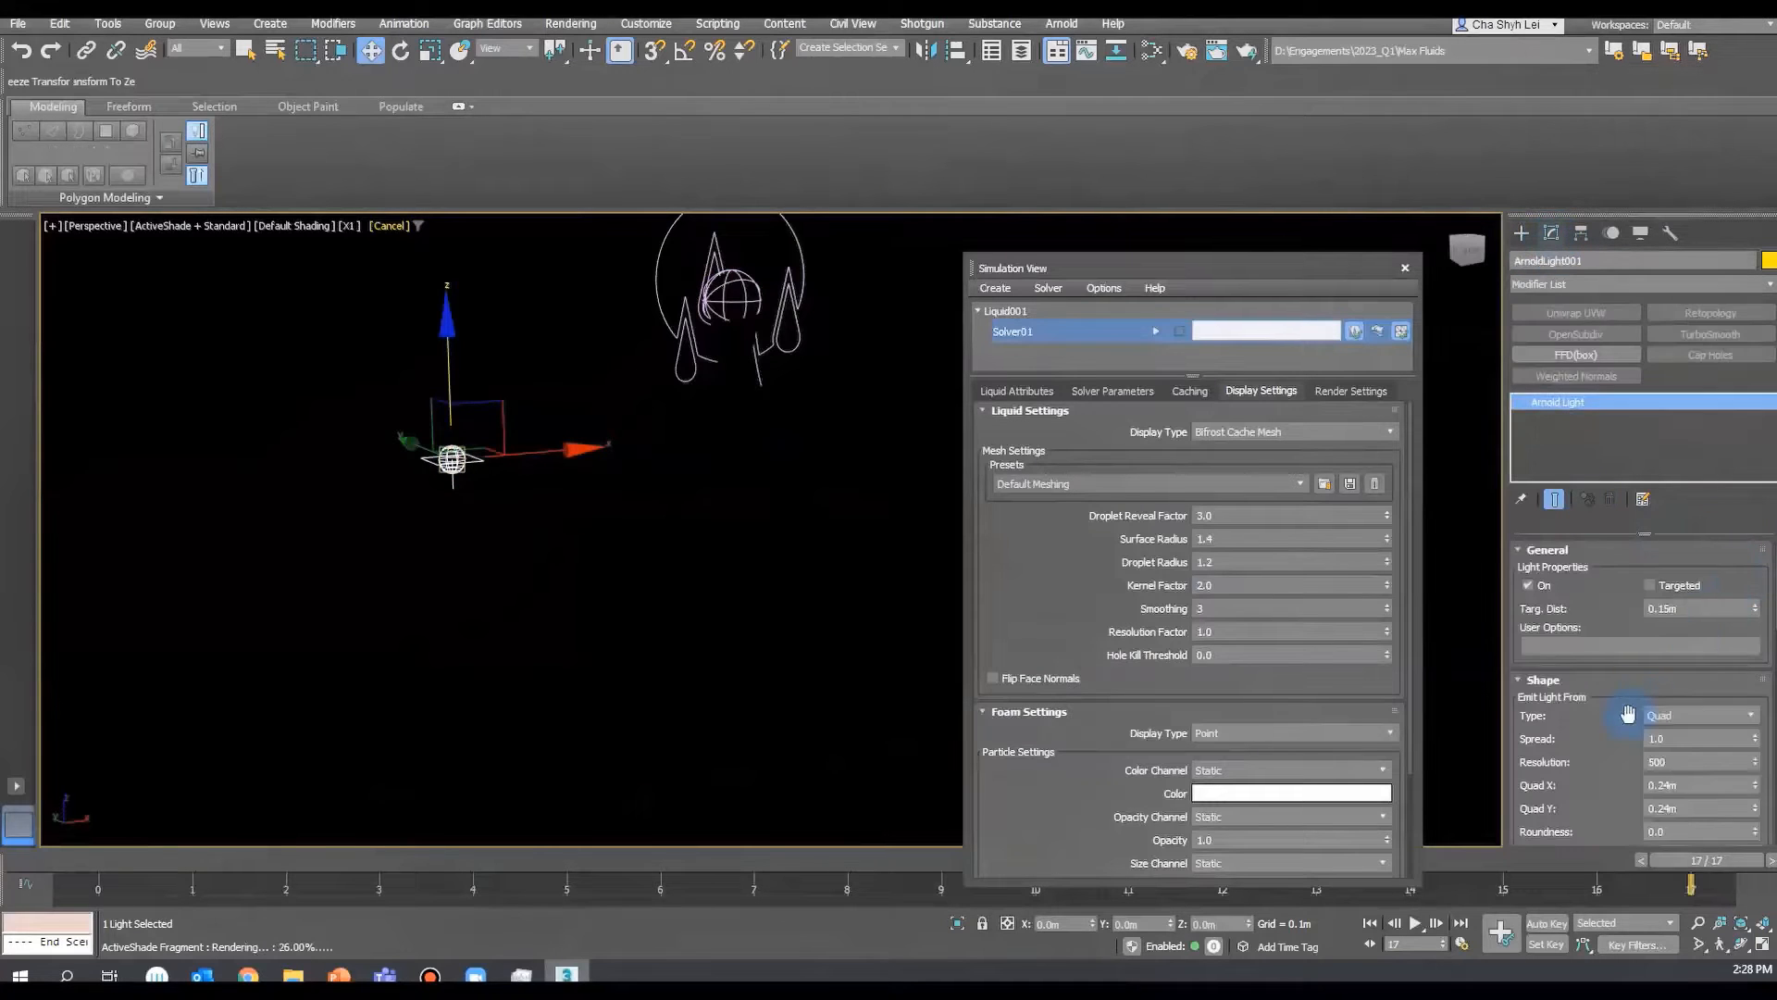
scroll(1625, 714, "down", 3)
scroll(1625, 714, "down", 2)
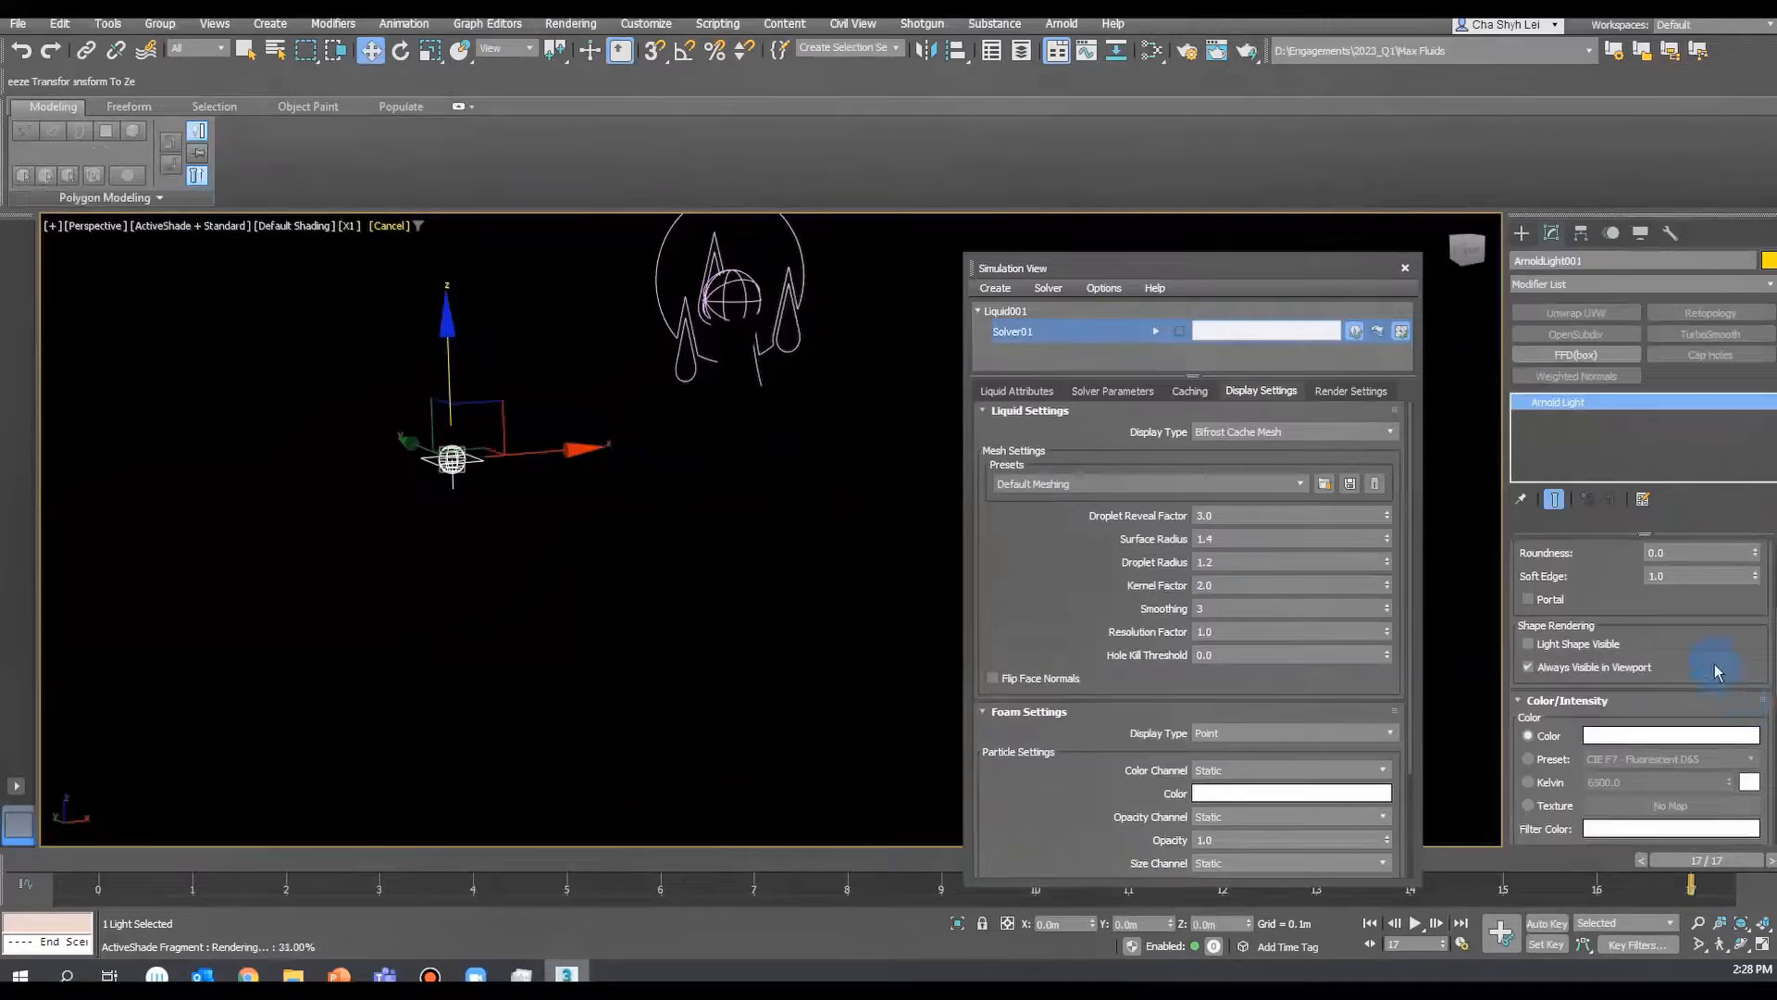
scroll(1715, 664, "up", 4)
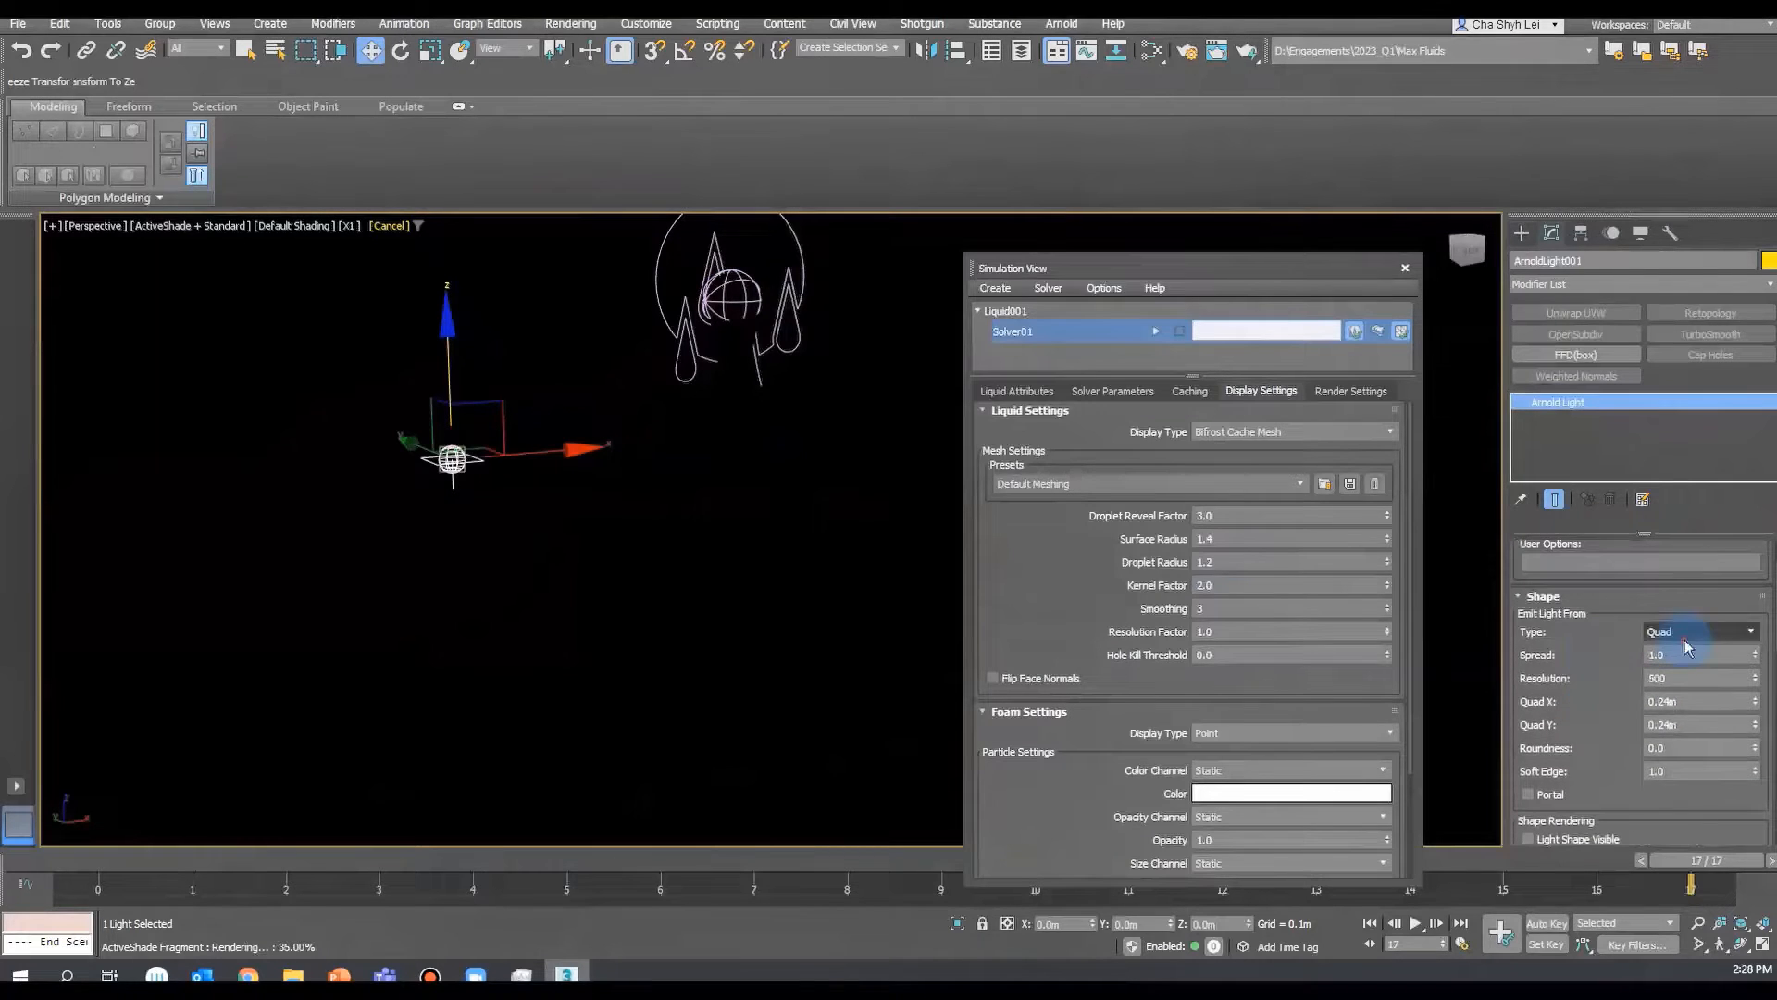
left_click(1685, 641)
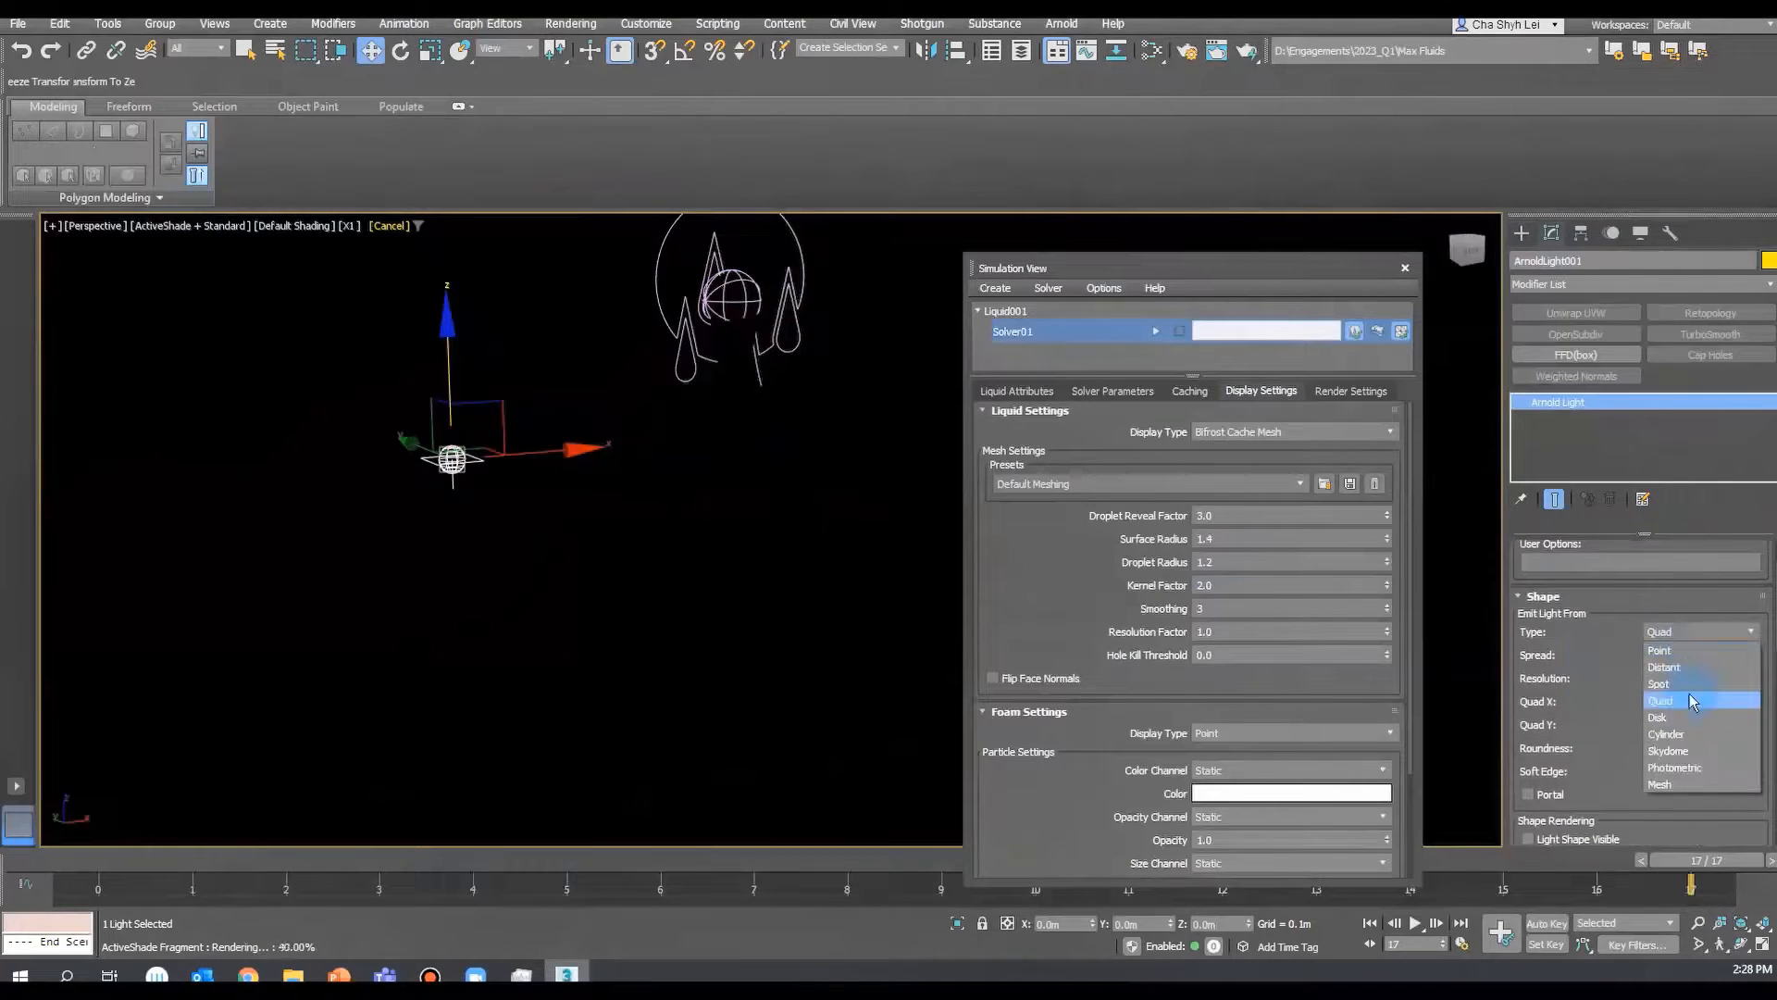
left_click(1680, 751)
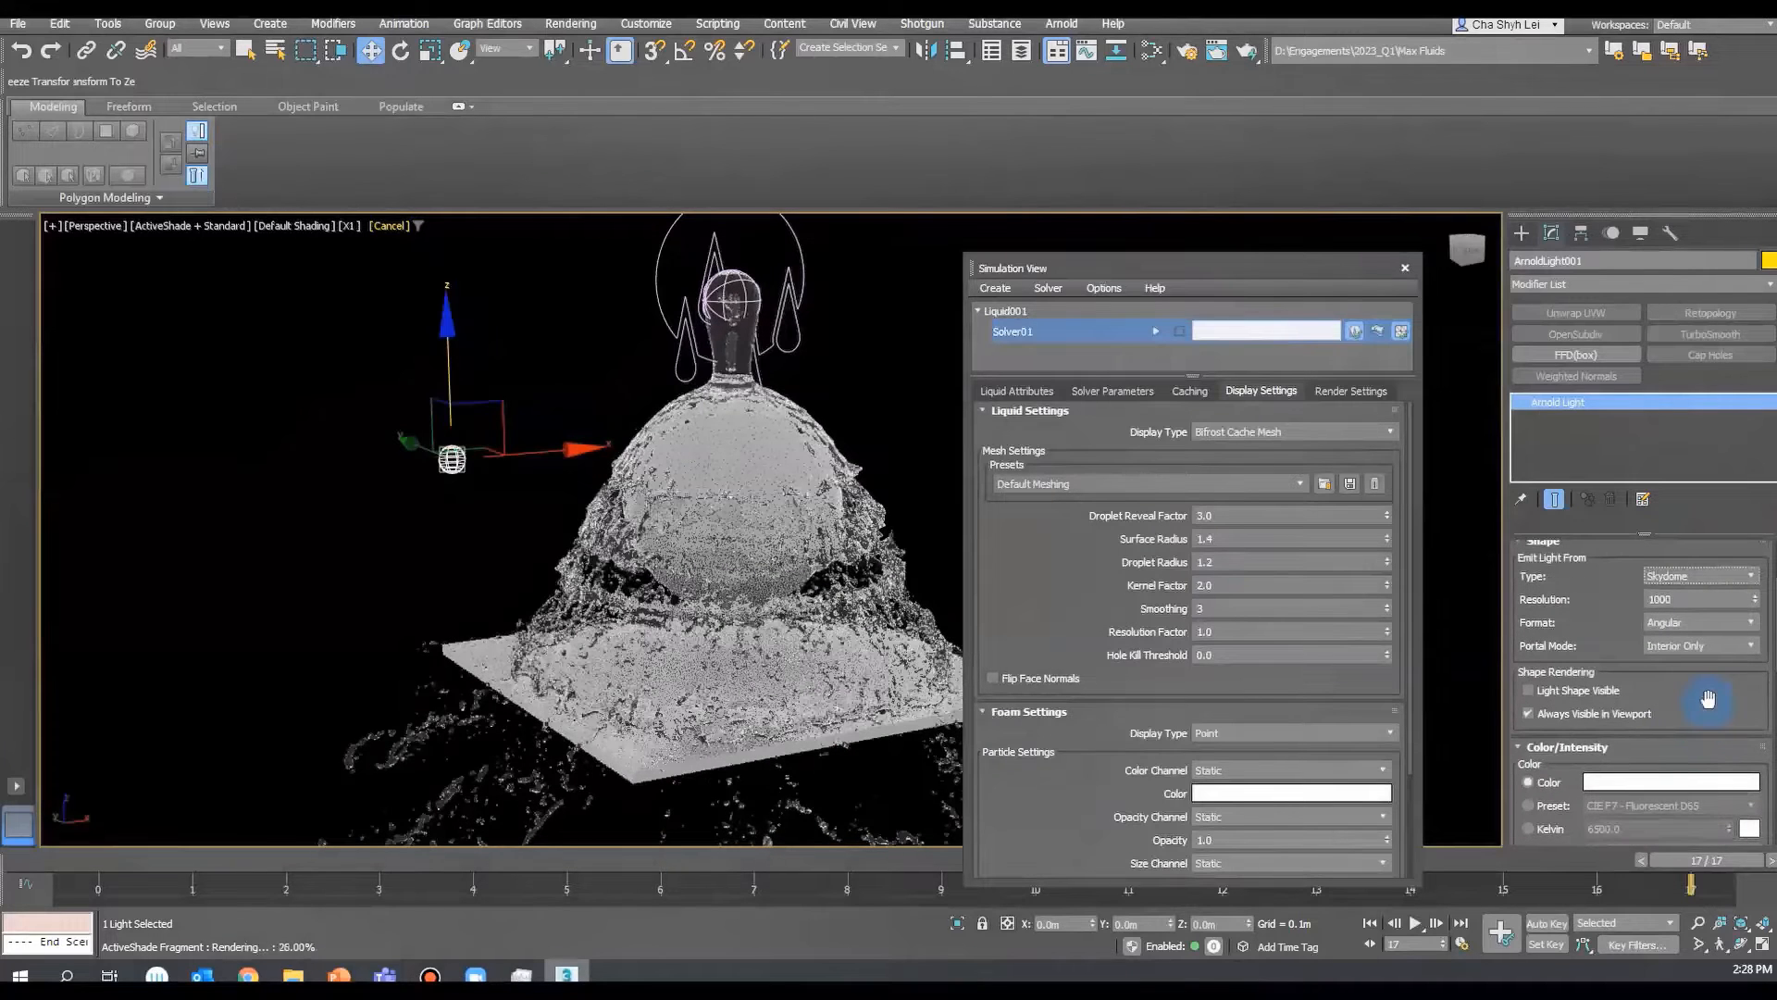
- Use an HDRI Environment map with winter_lake_01_2k.hdr as the skydome light's color texture
scroll(1707, 699, "down", 3)
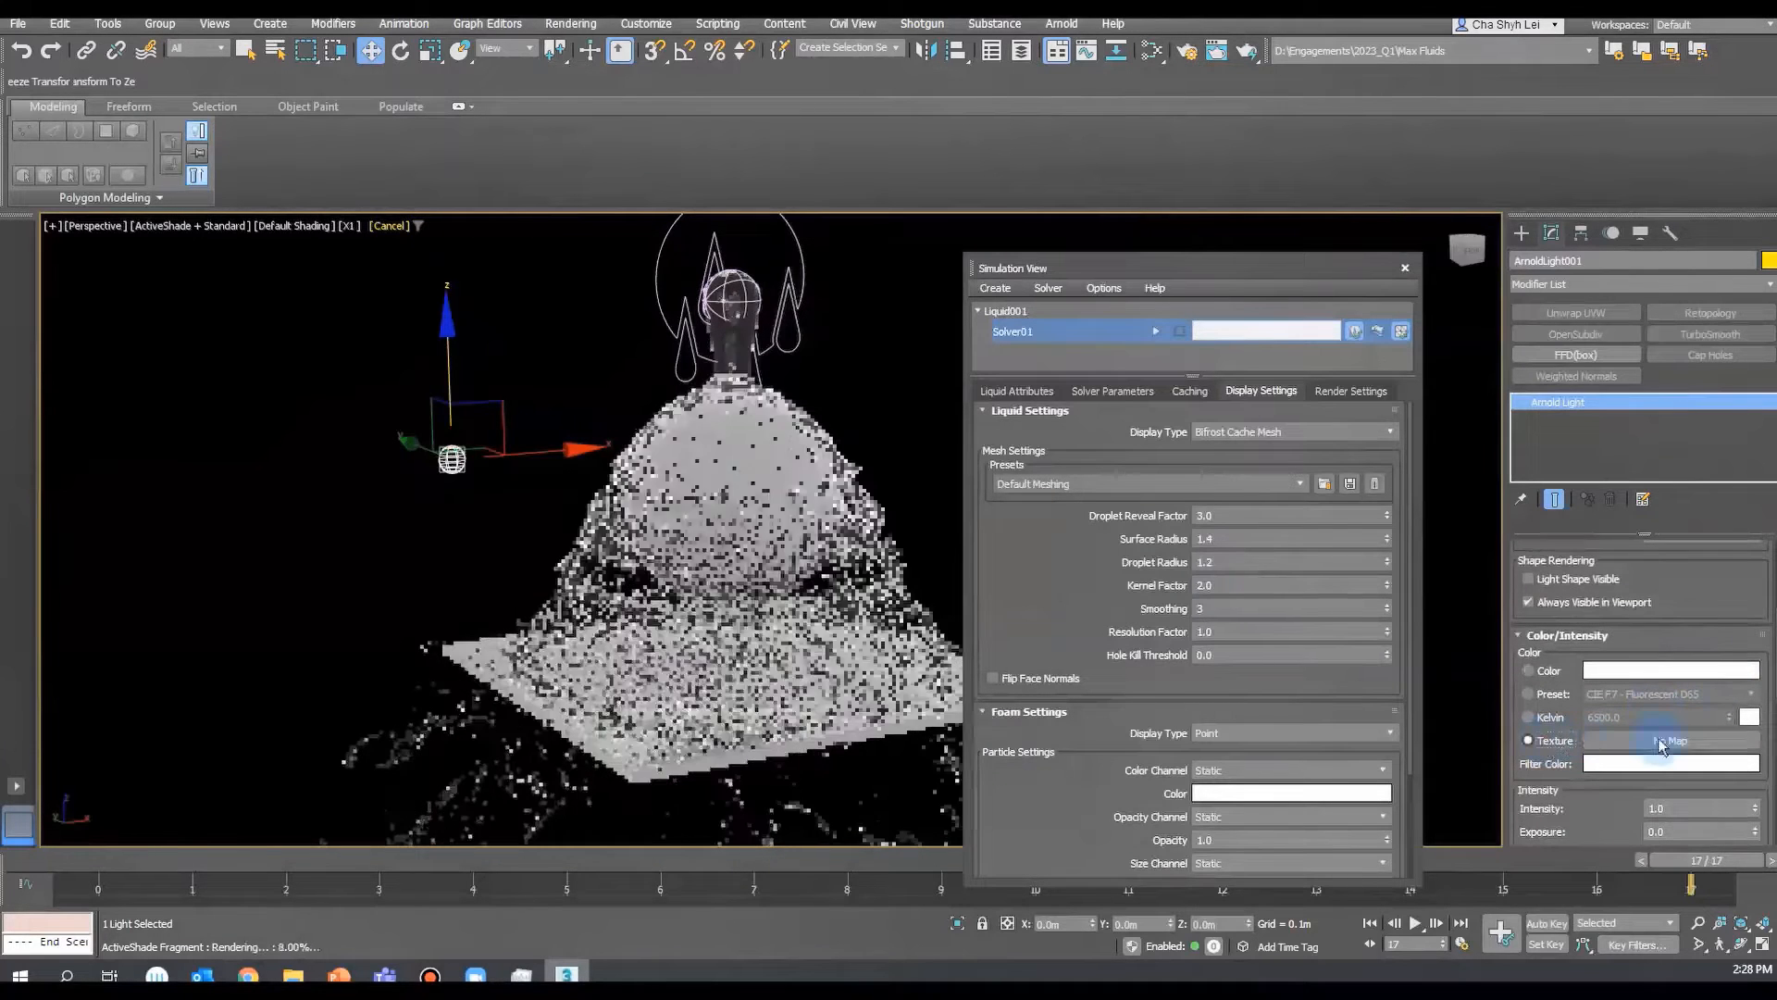
left_click(1661, 743)
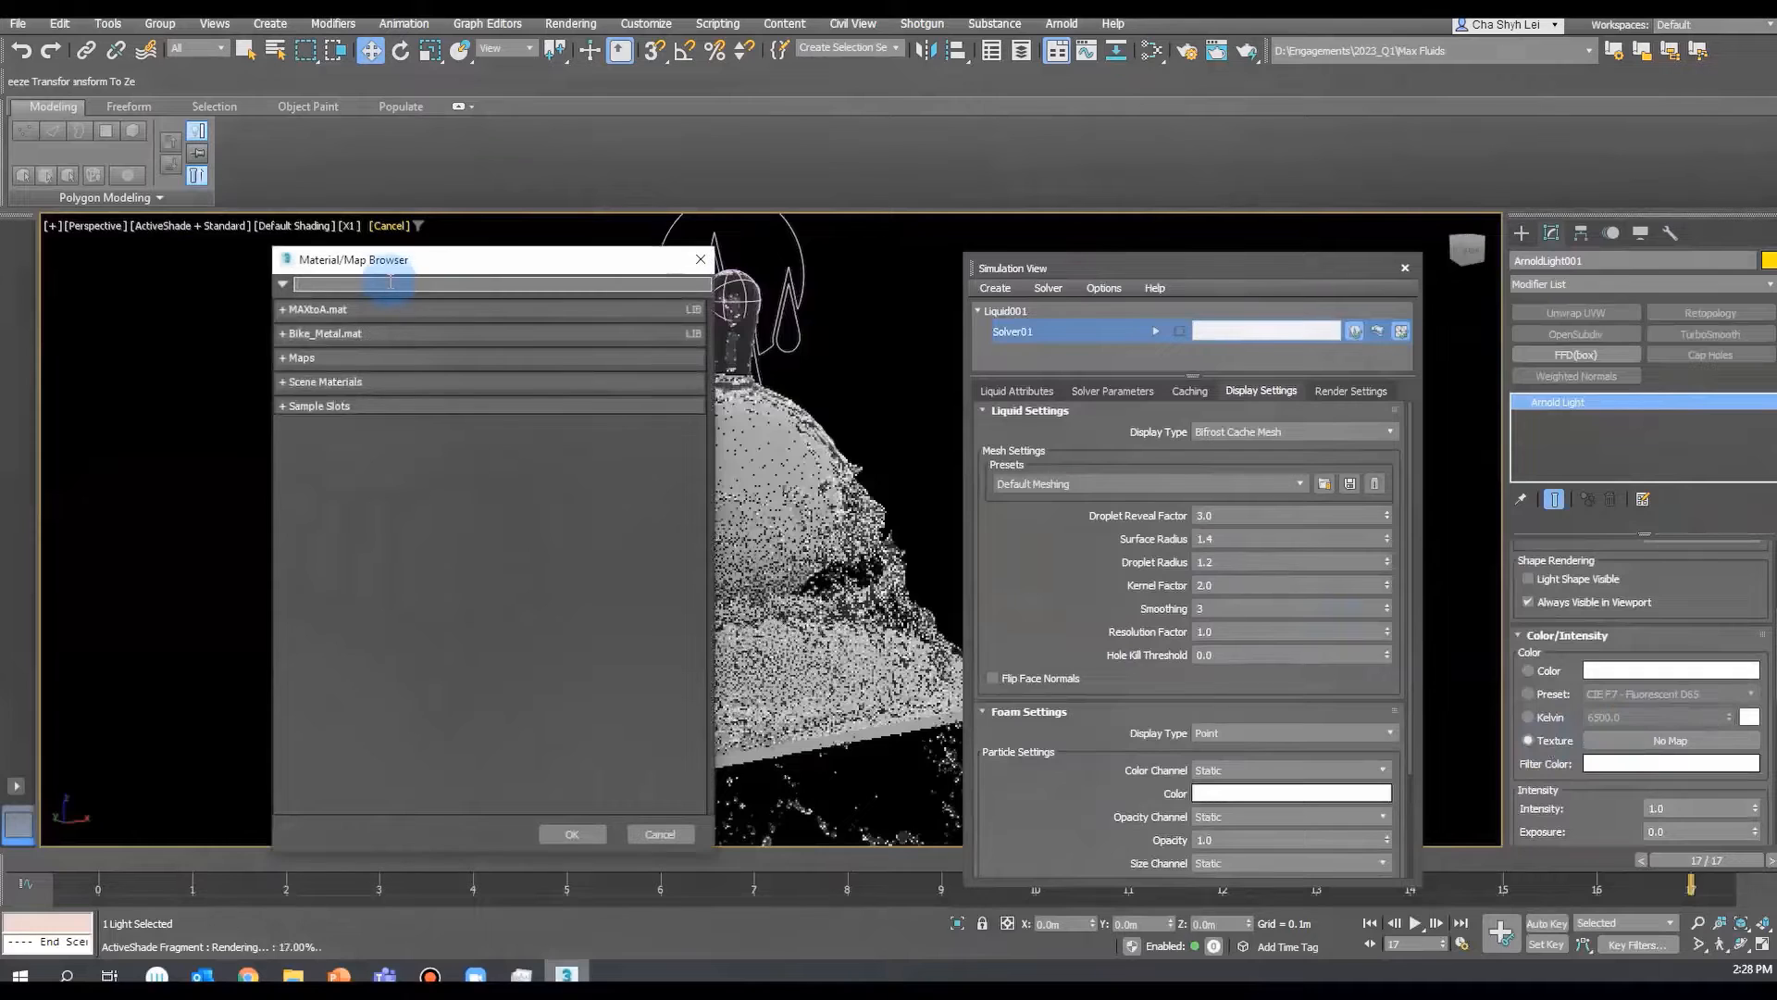
type("nvi")
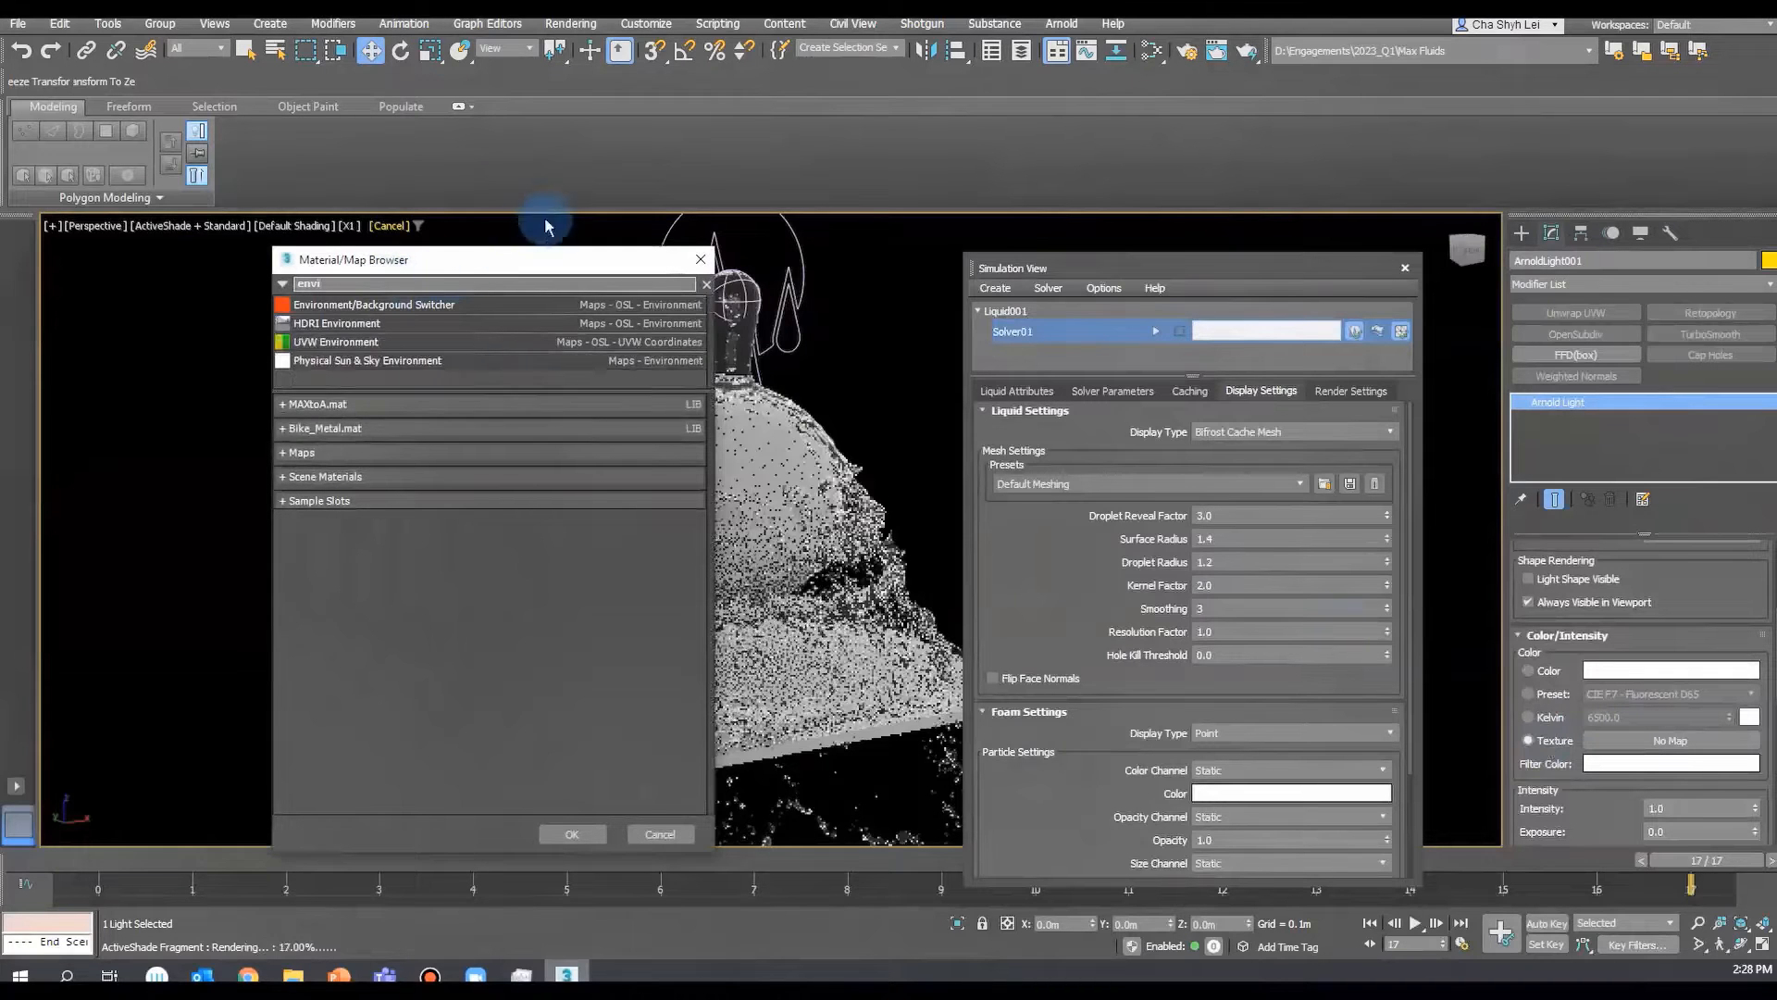
left_click(337, 323)
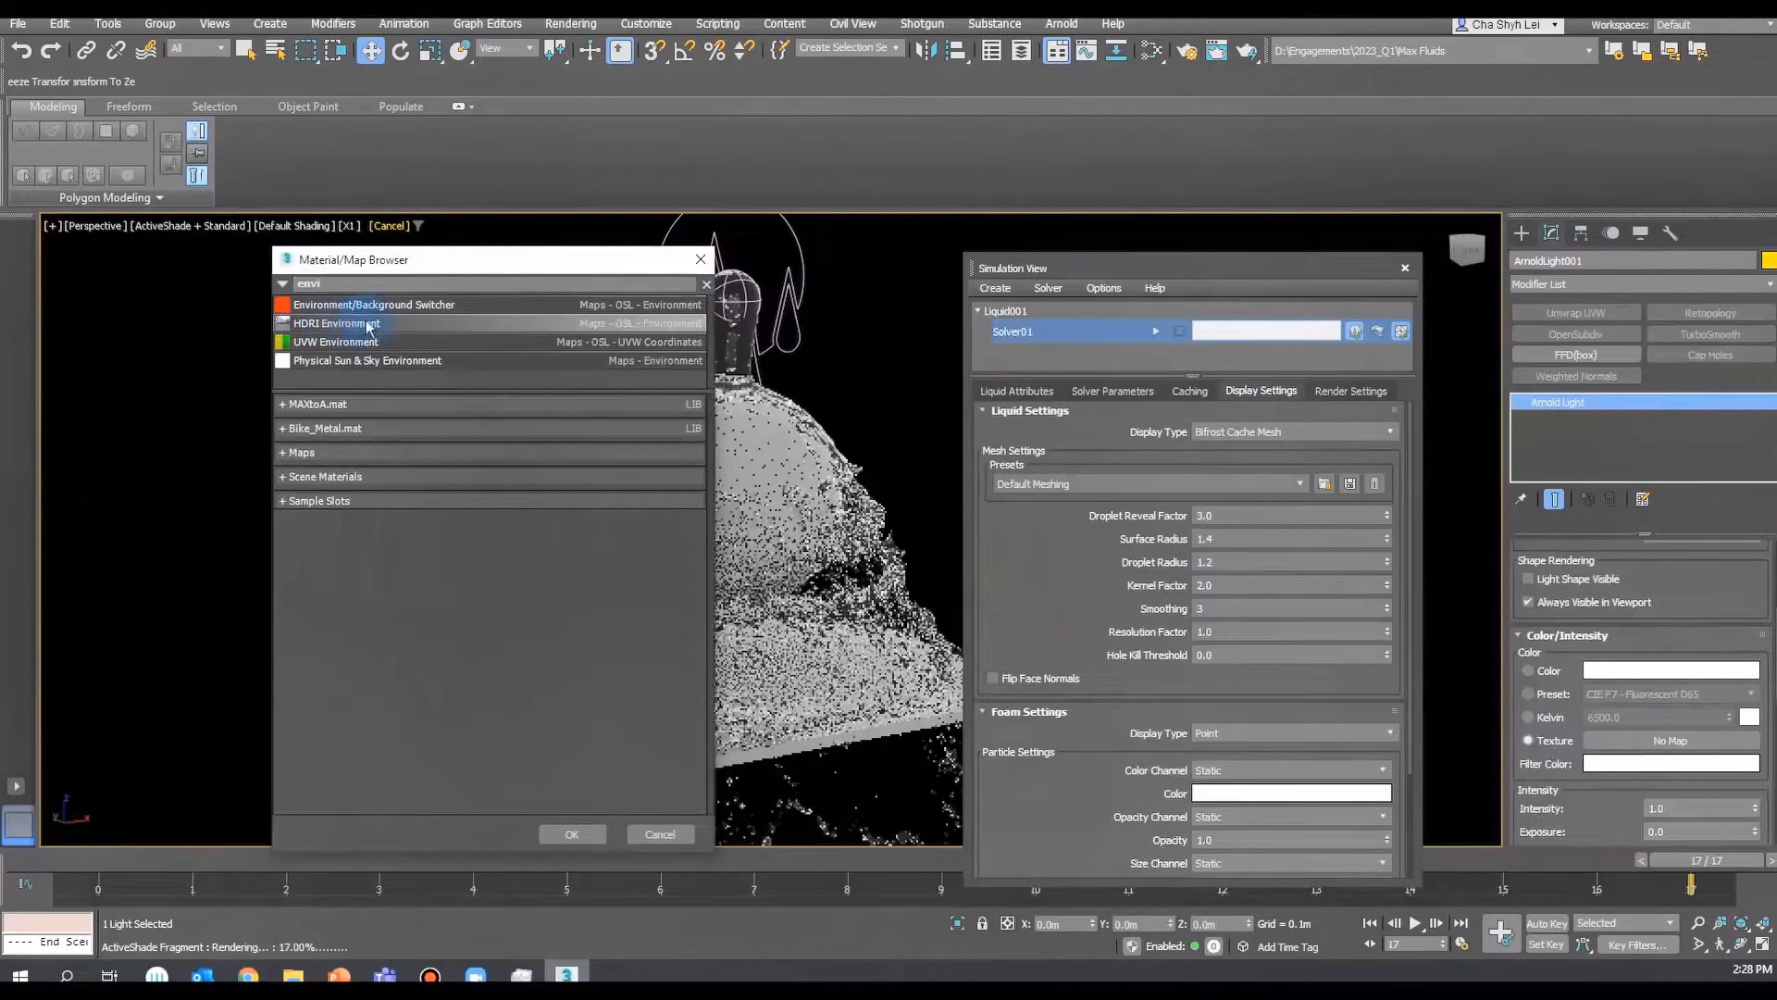
left_click(628, 834)
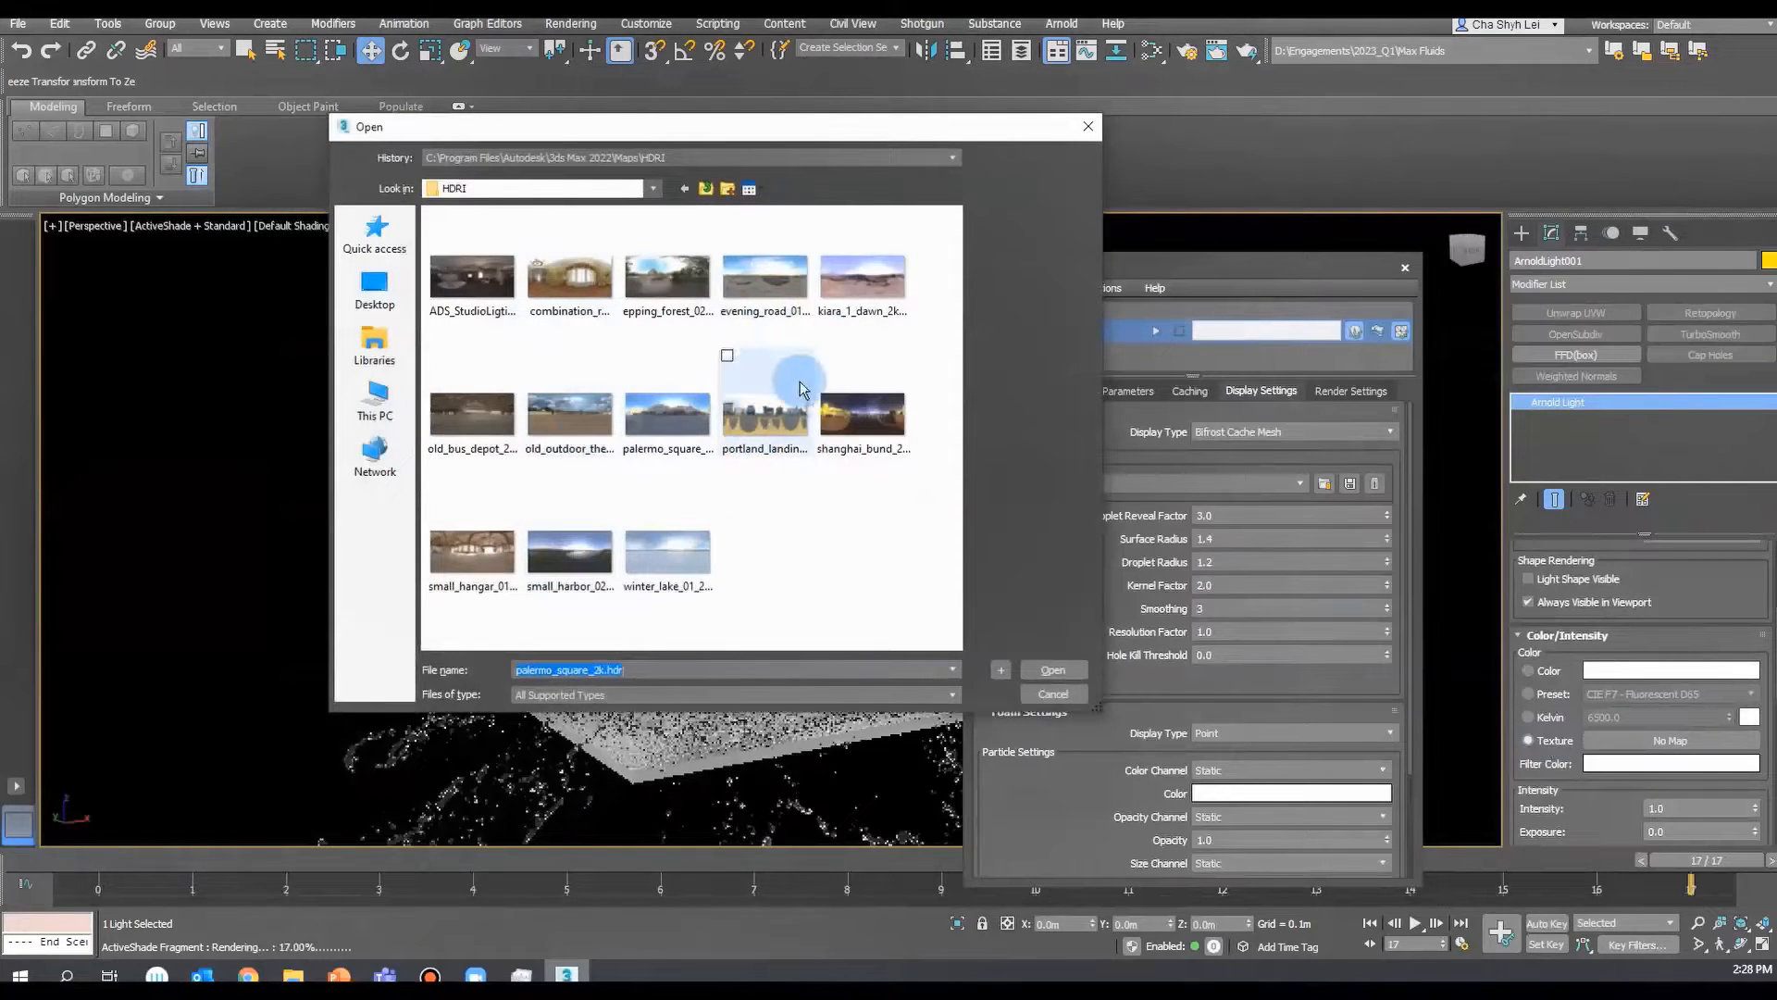
left_click(664, 556)
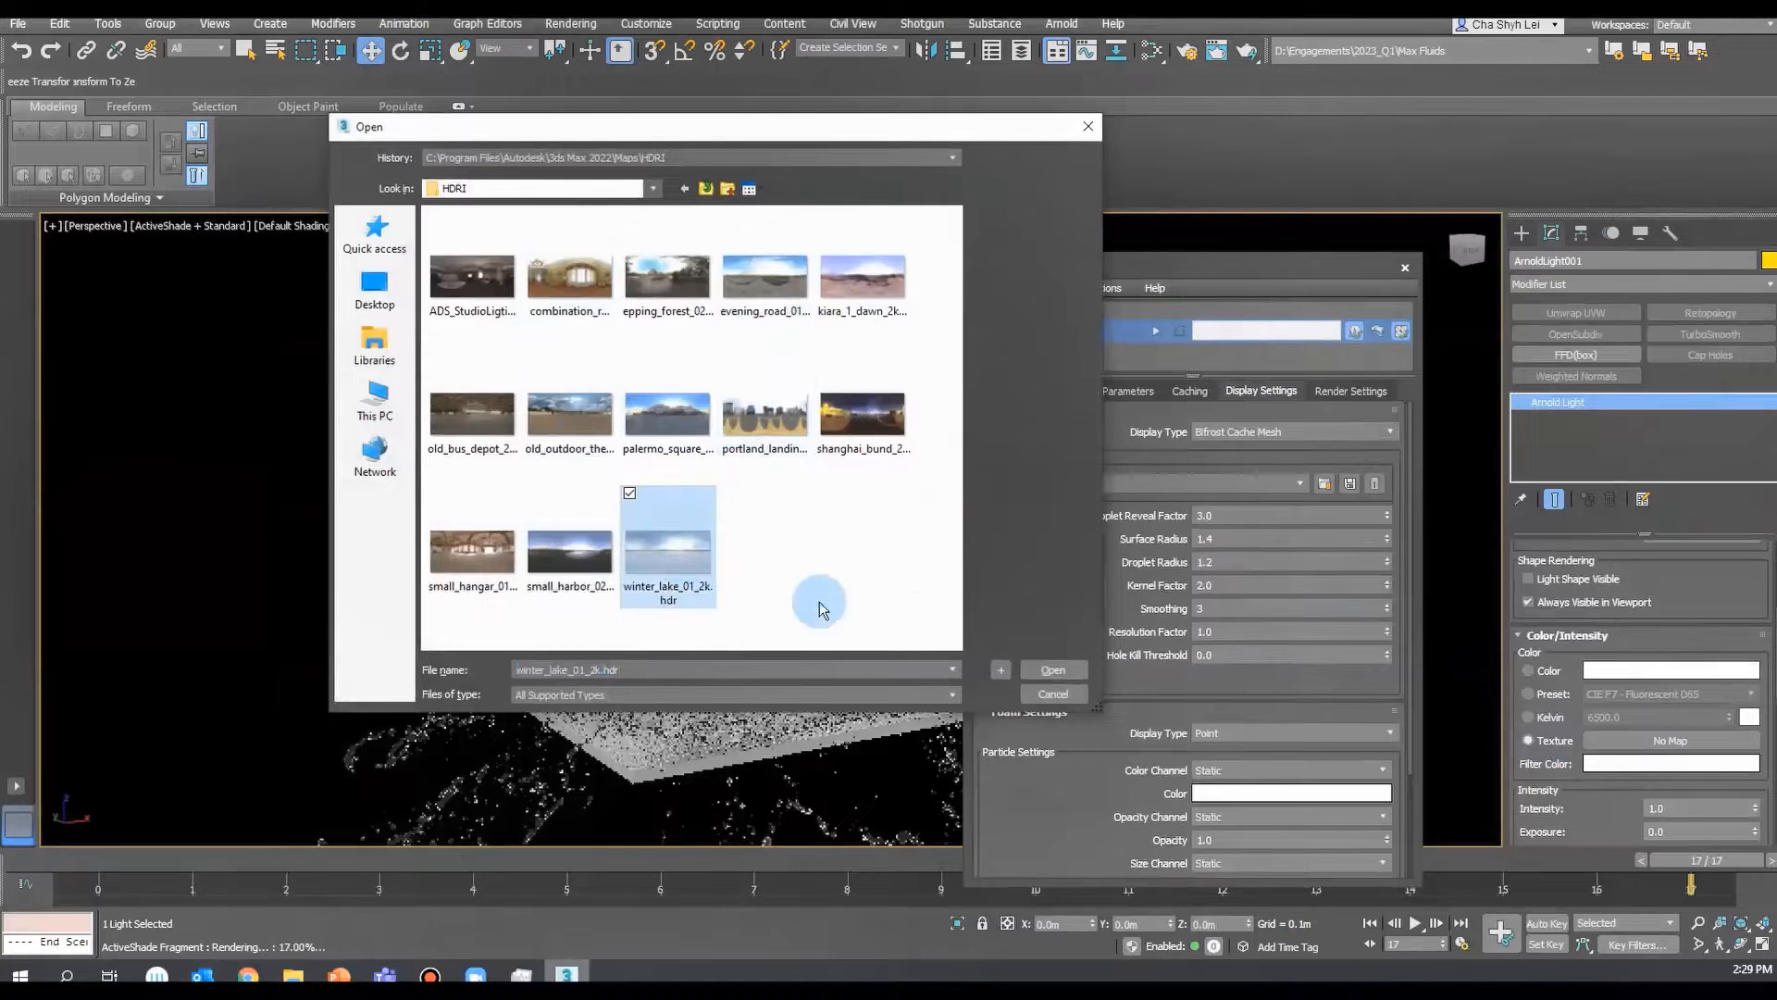
left_click(1056, 669)
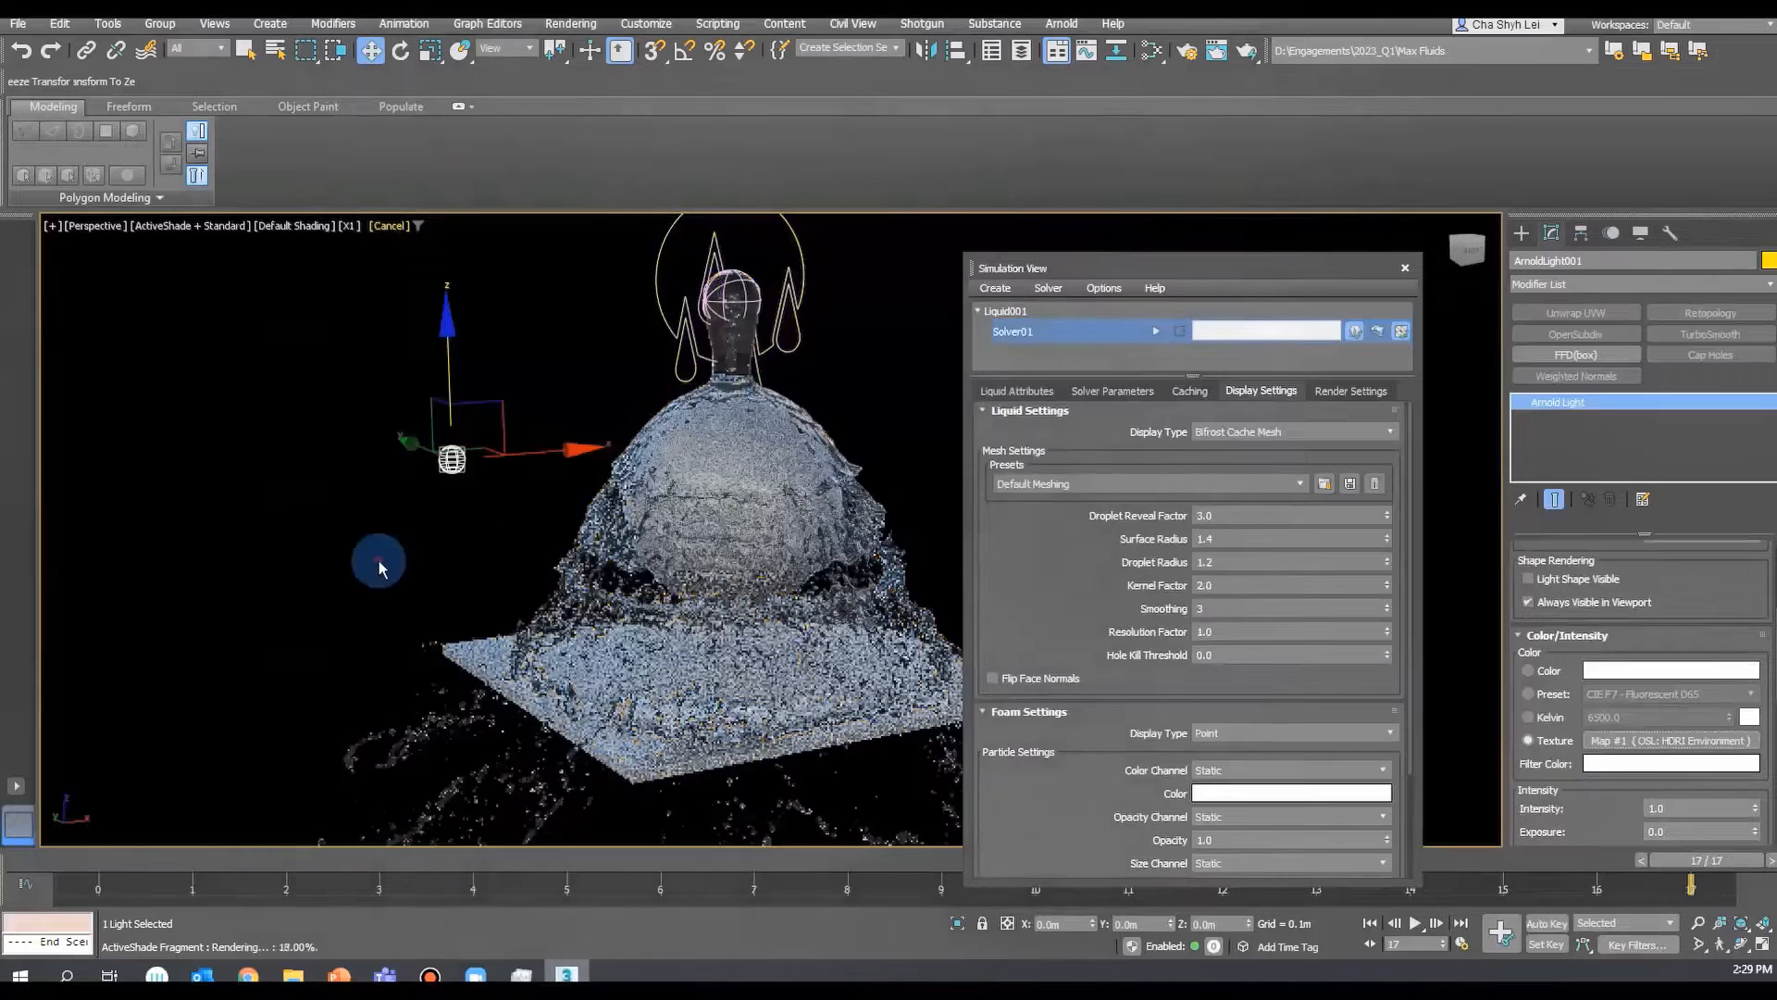
- Set the skydome light's Portal Mode to Off and its exposure to 1.0
left_click(380, 566)
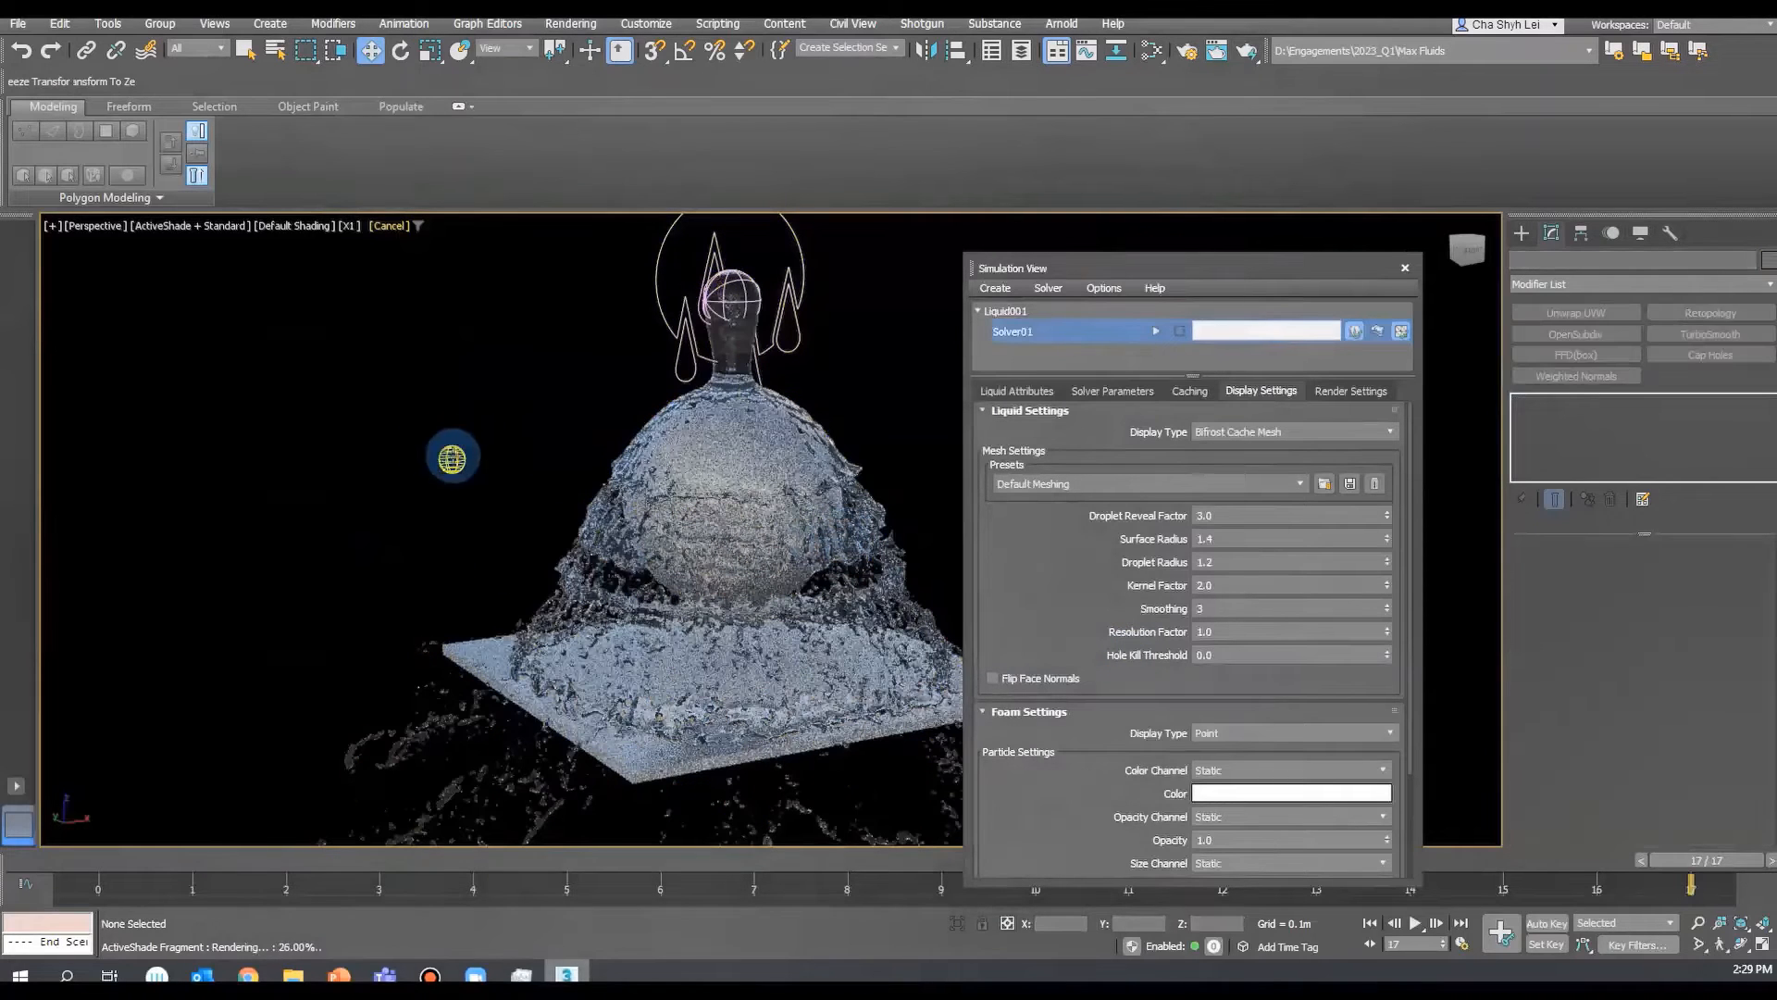
left_click(452, 457)
scroll(1605, 736, "down", 5)
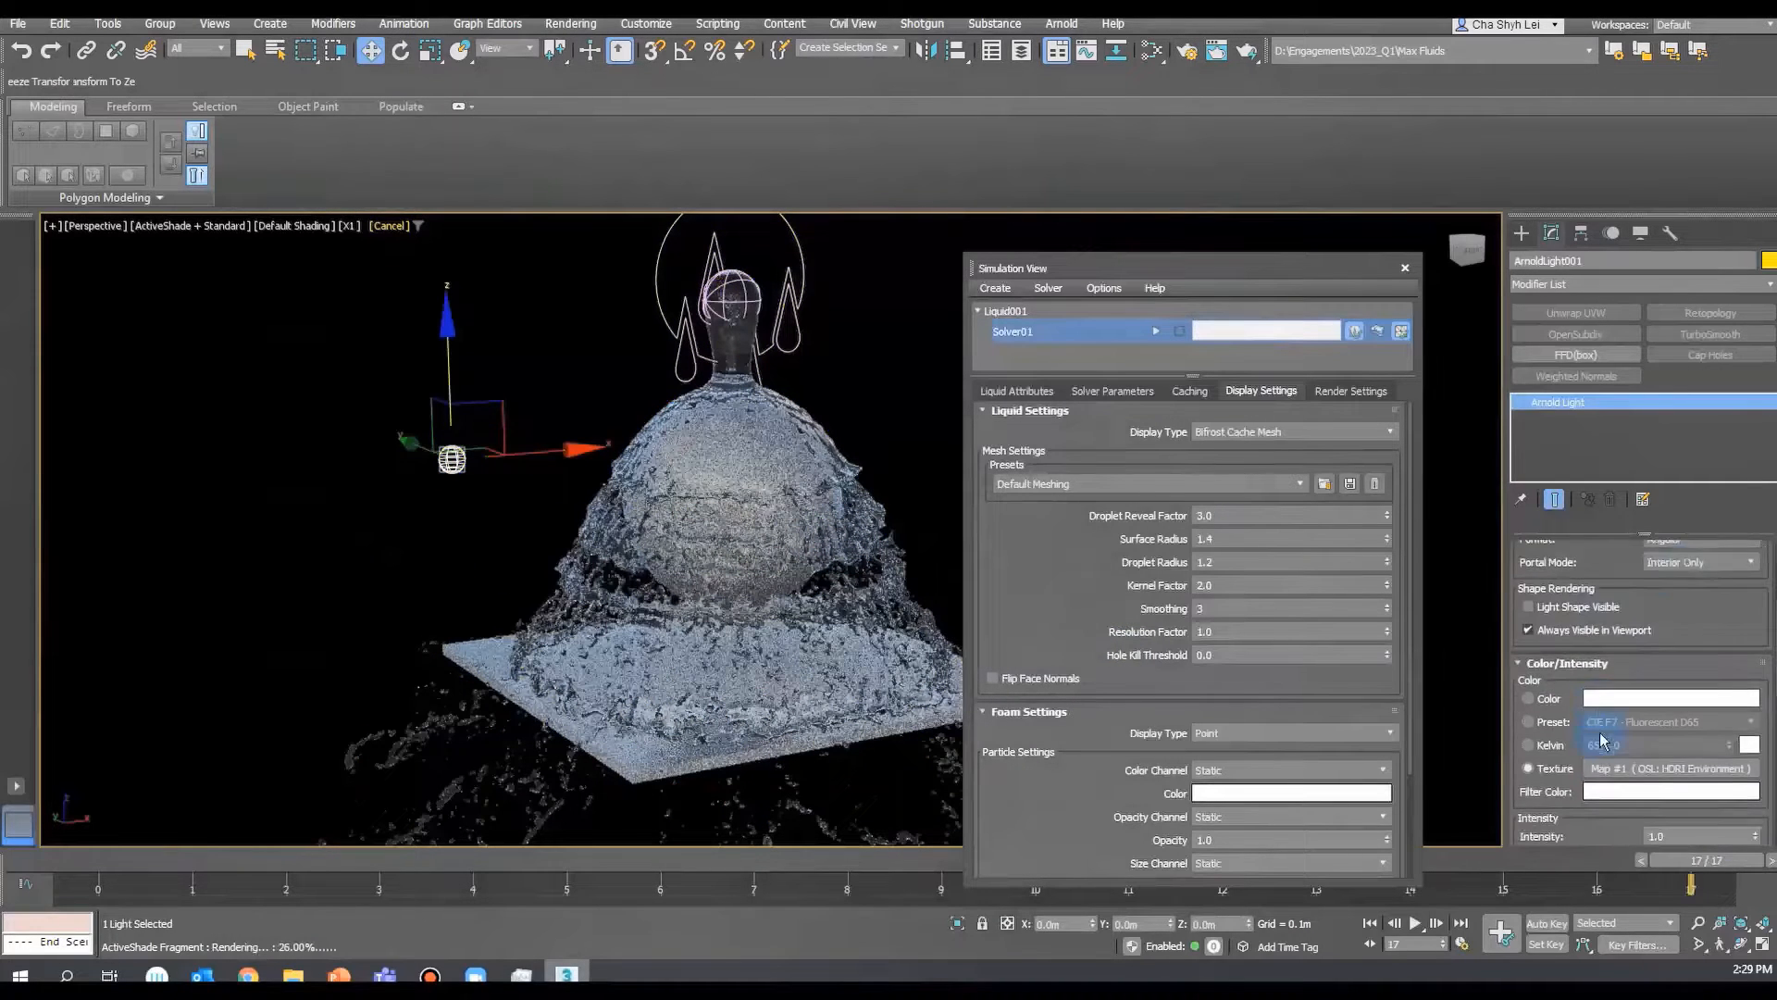
left_click(1685, 565)
left_click(1684, 583)
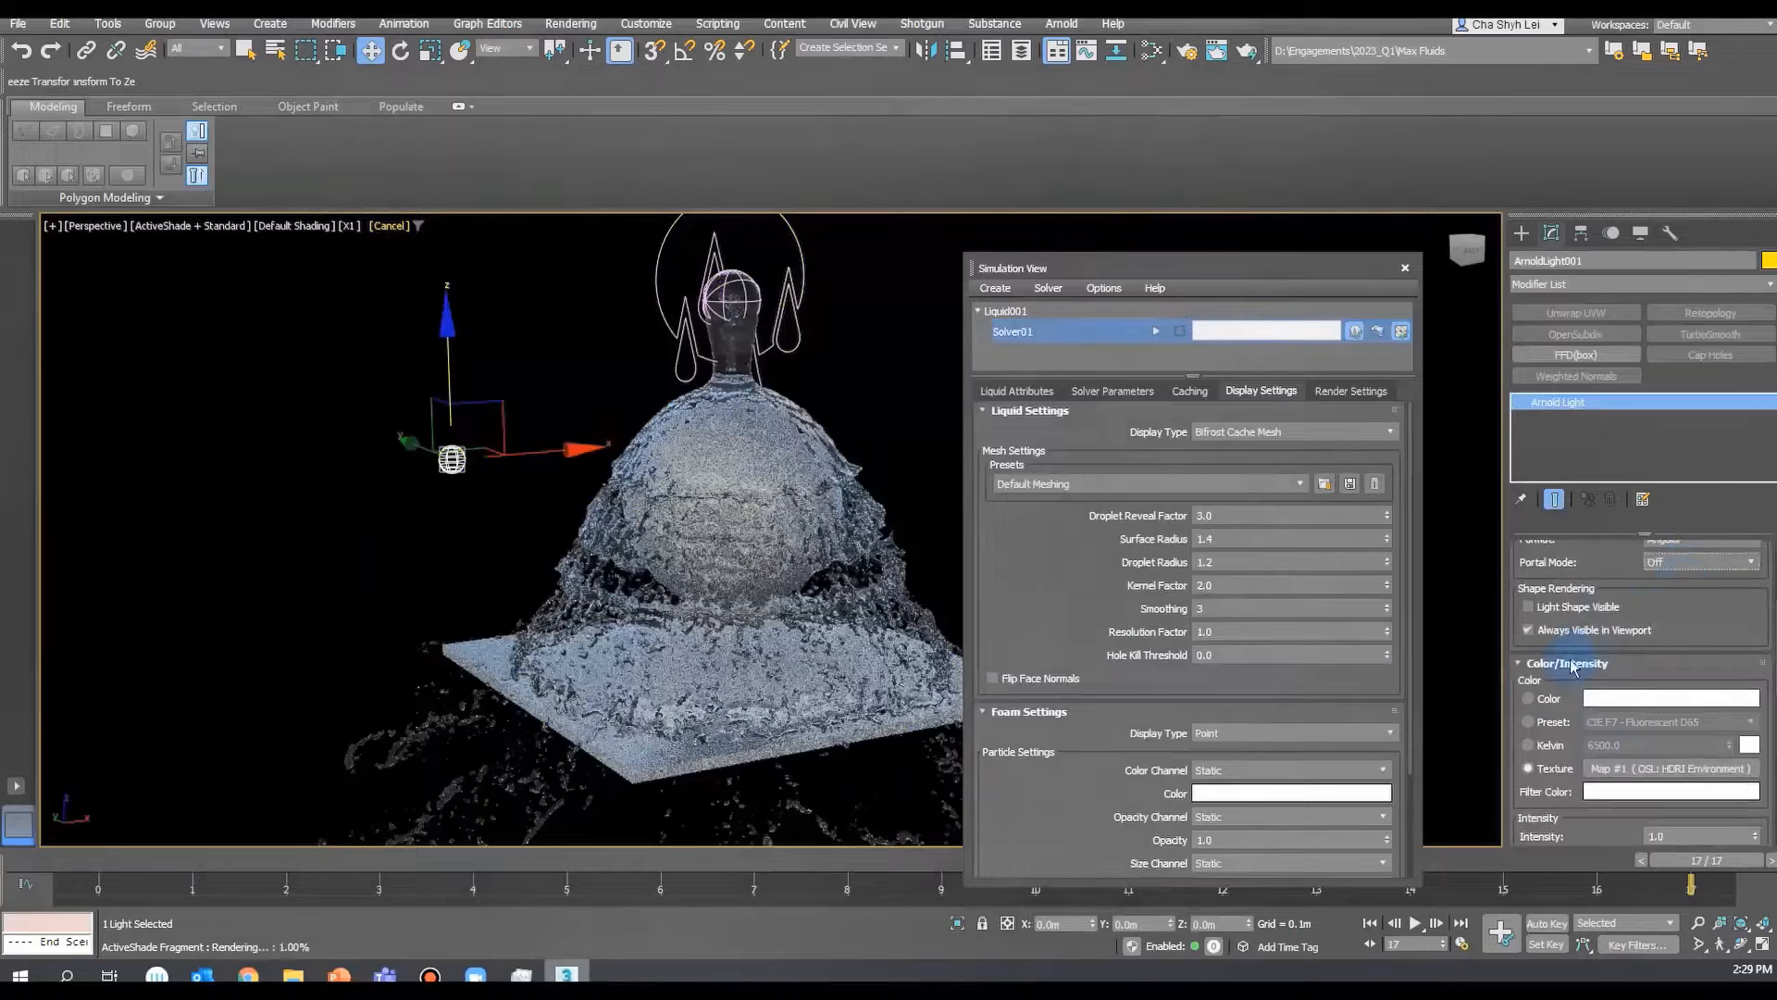
scroll(1560, 741, "down", 3)
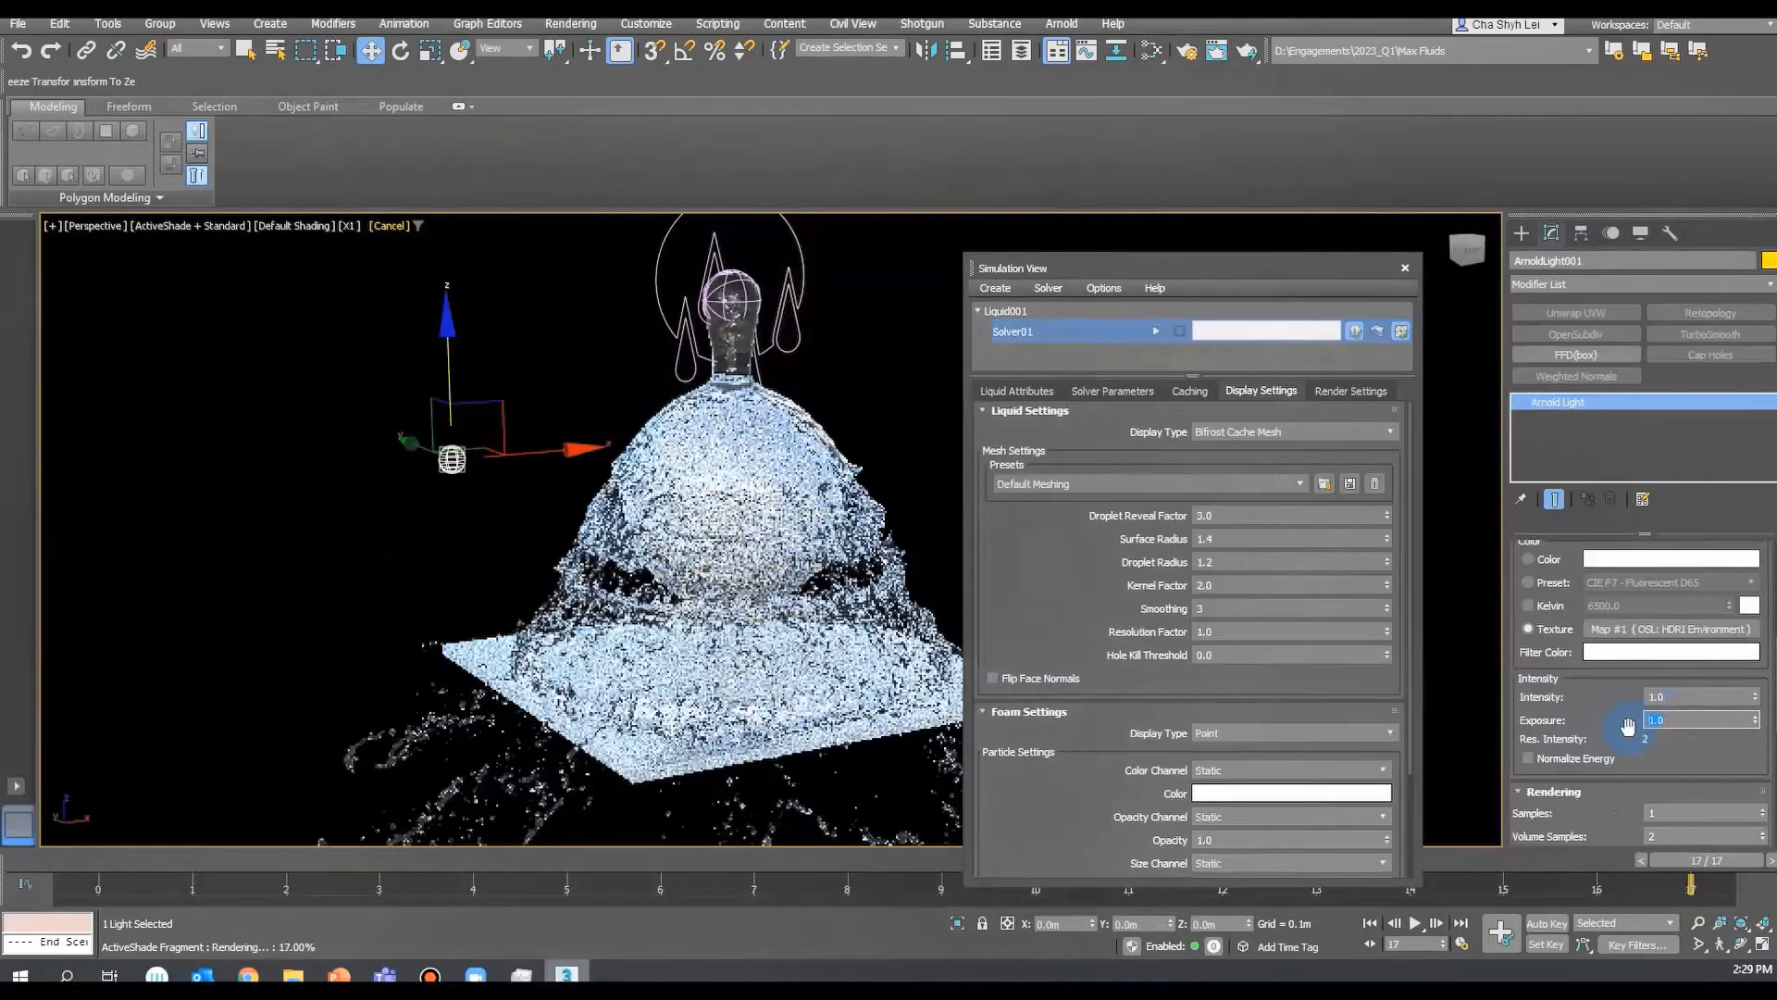
- Inspect the ActiveShade render of the glass liquid from several angles, and return the viewport to Standard
left_click_drag(1257, 265, 1297, 259)
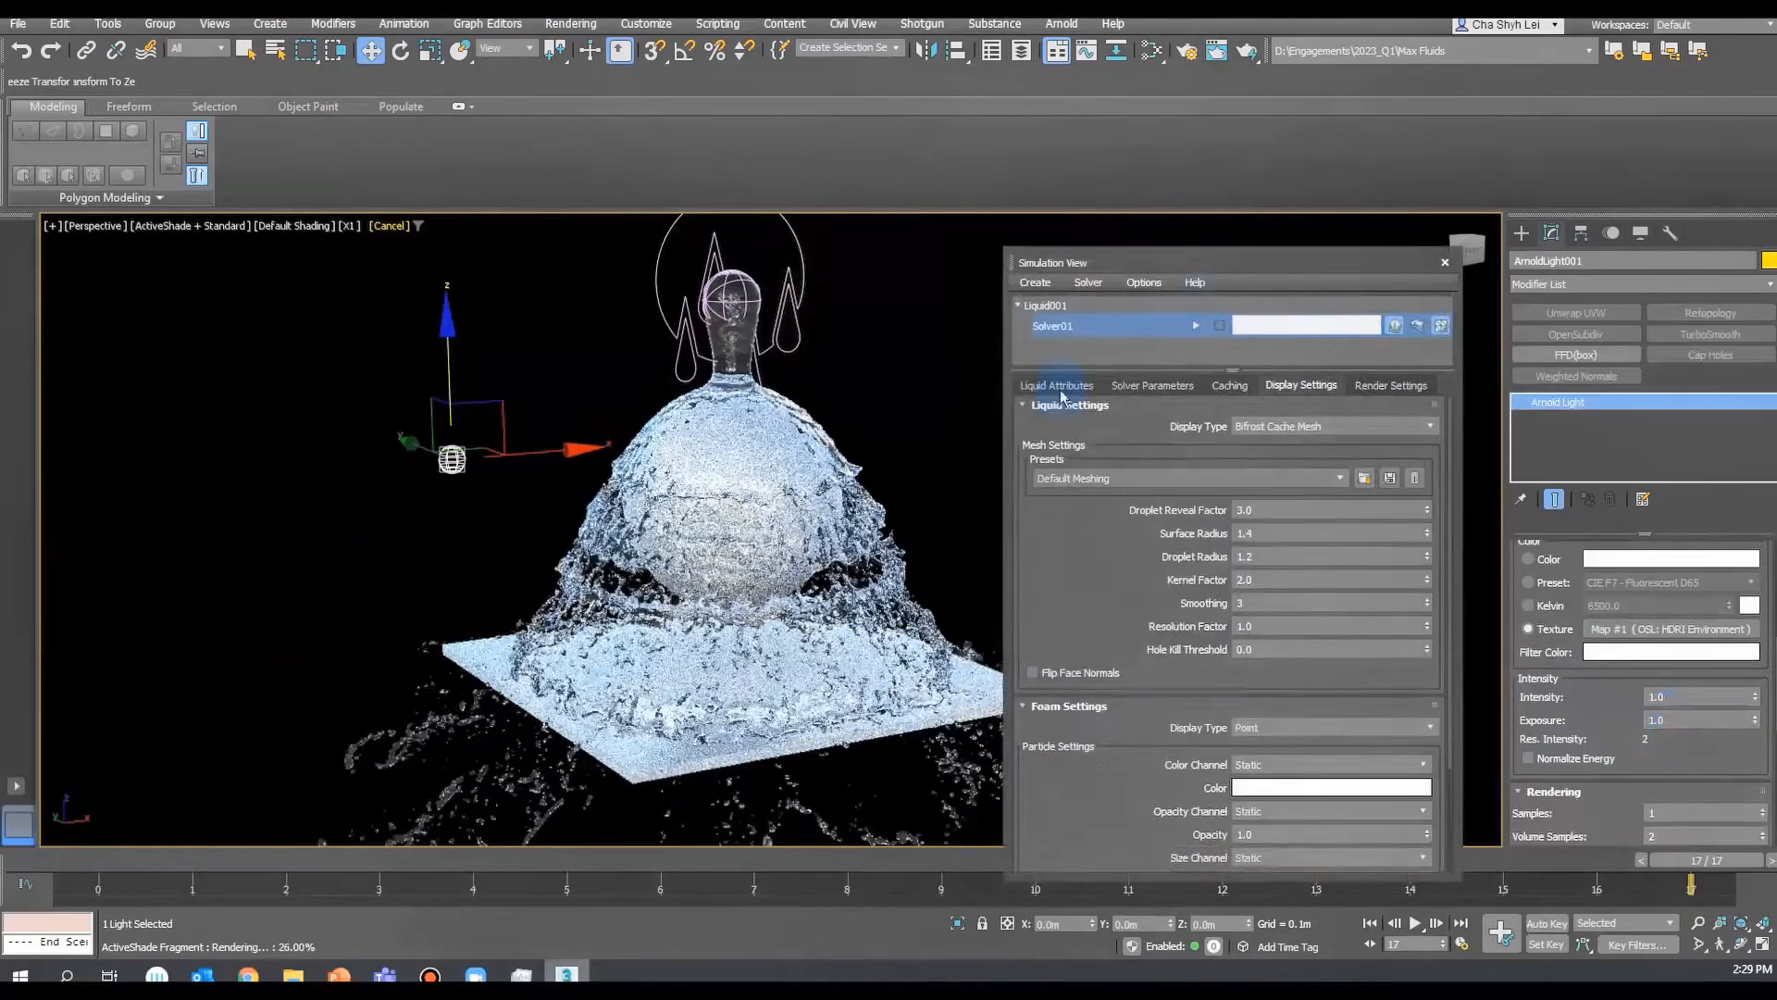
middle_click_drag(616, 584, 751, 569, "alt")
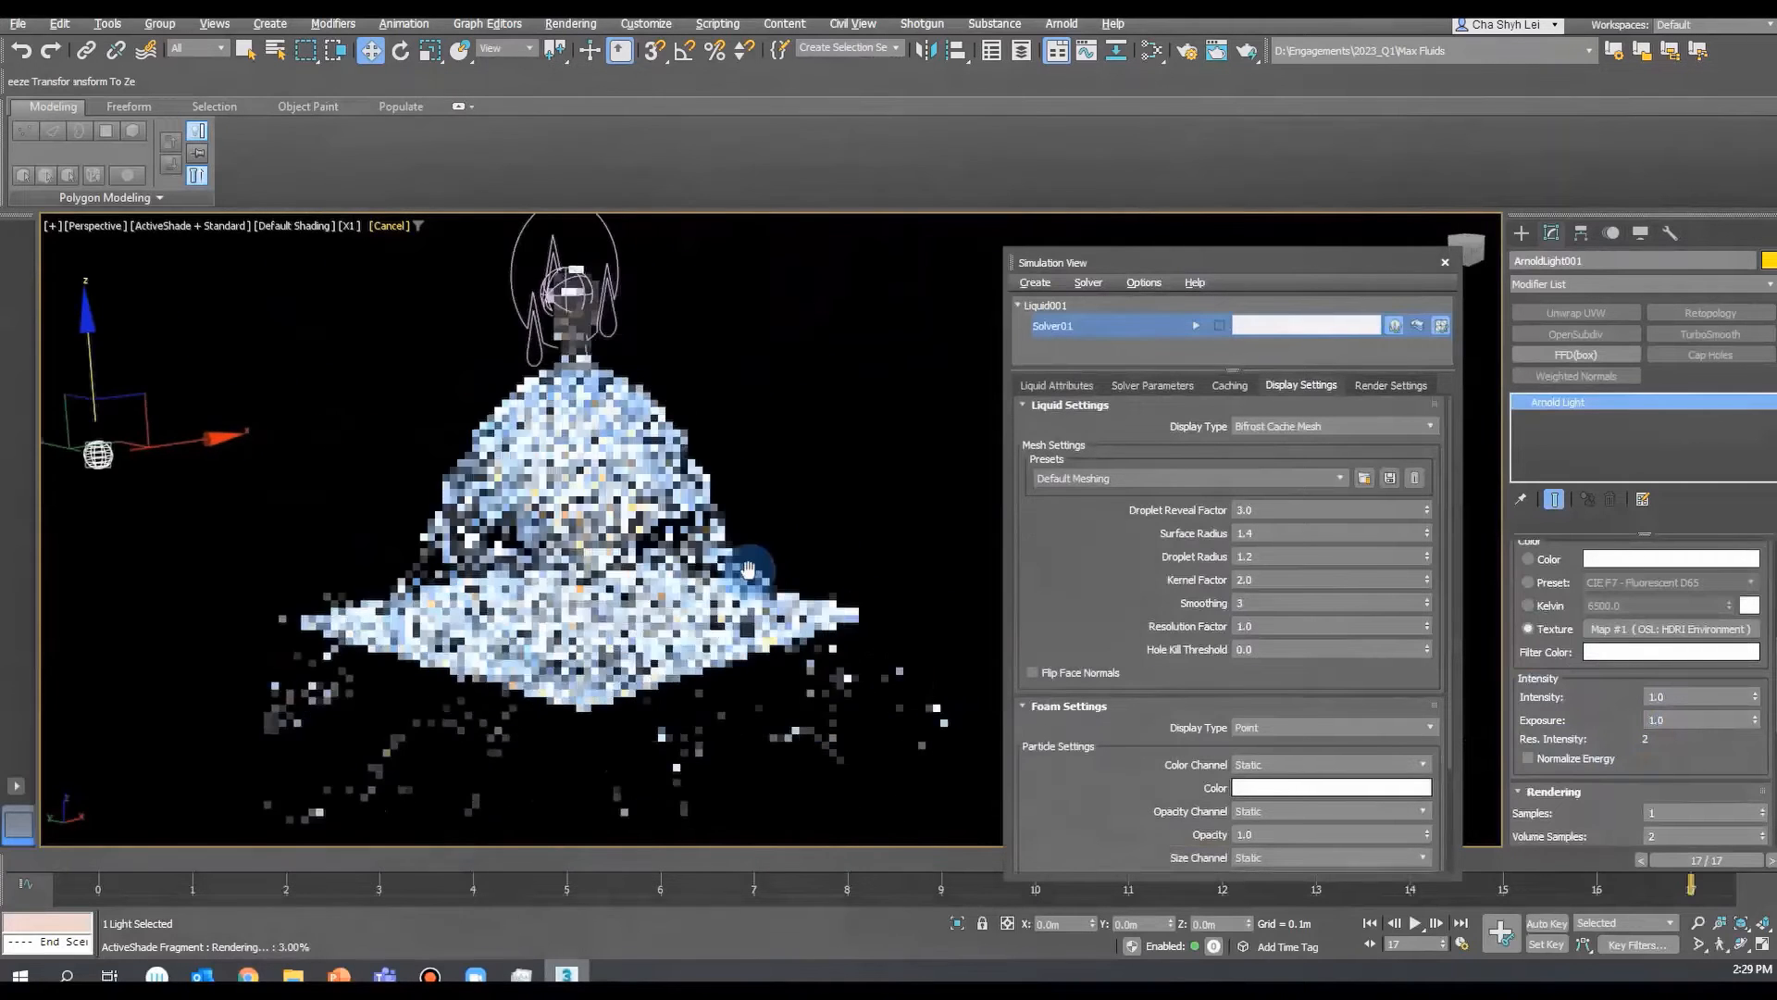
scroll(777, 563, "down", 3)
left_click(780, 557)
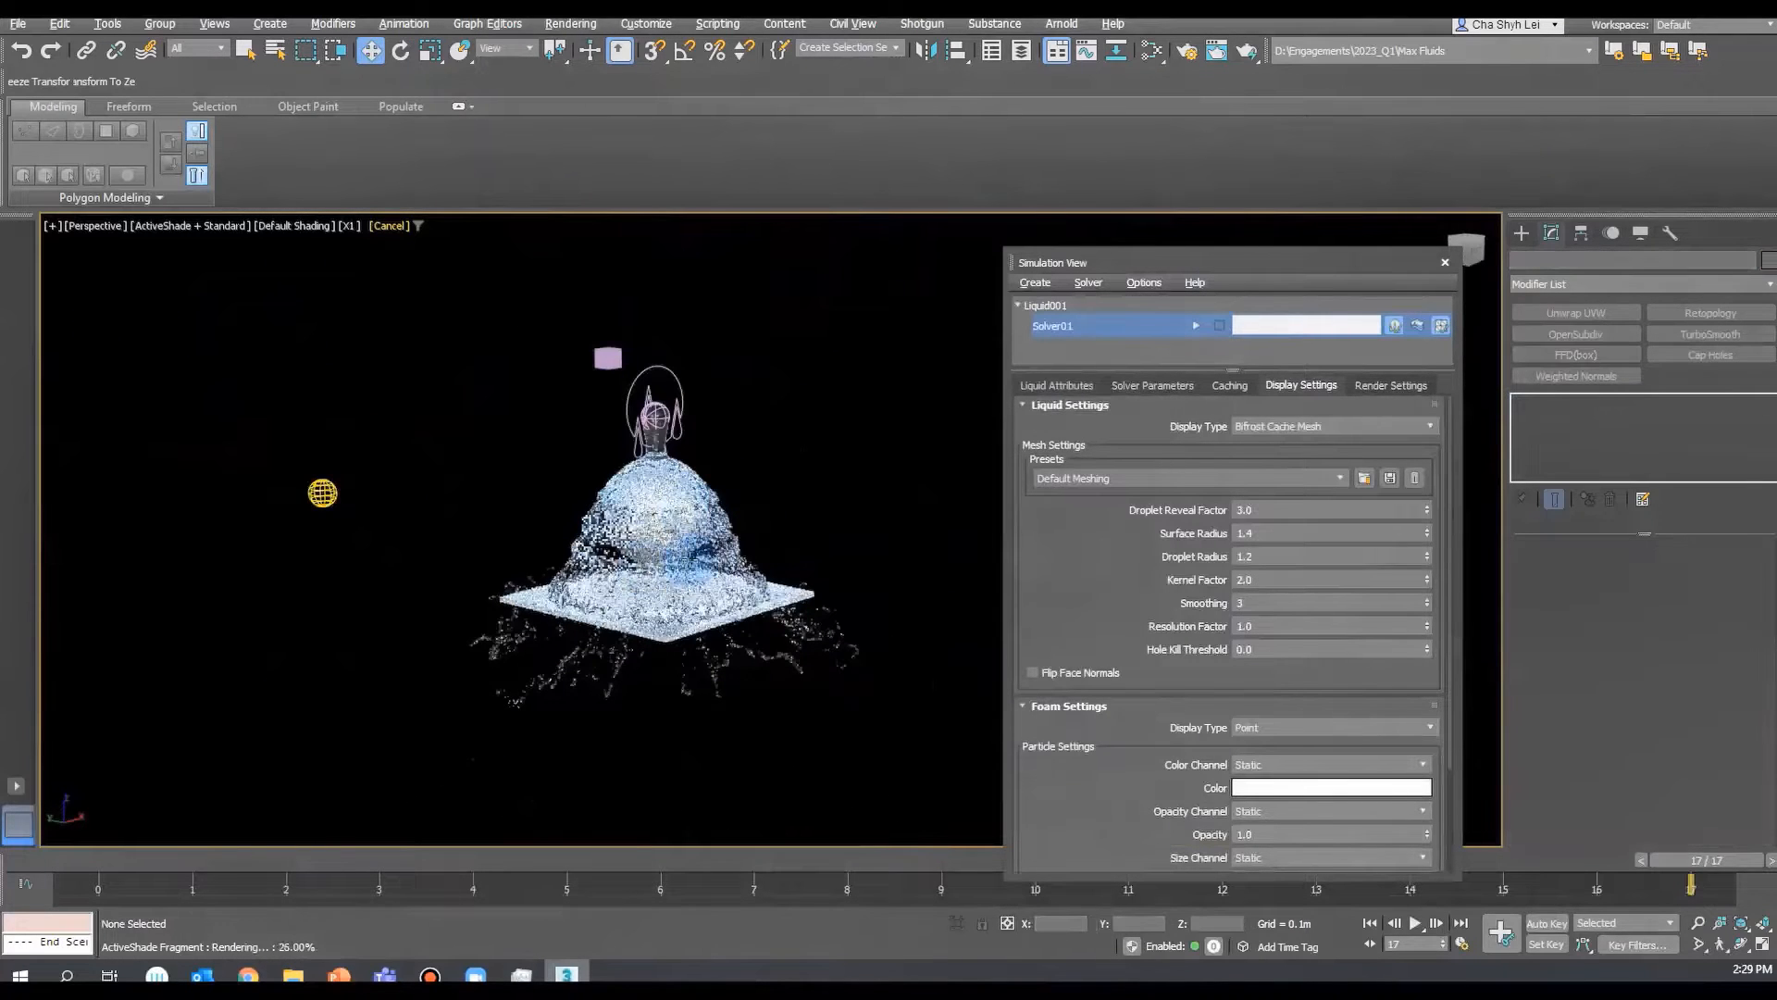
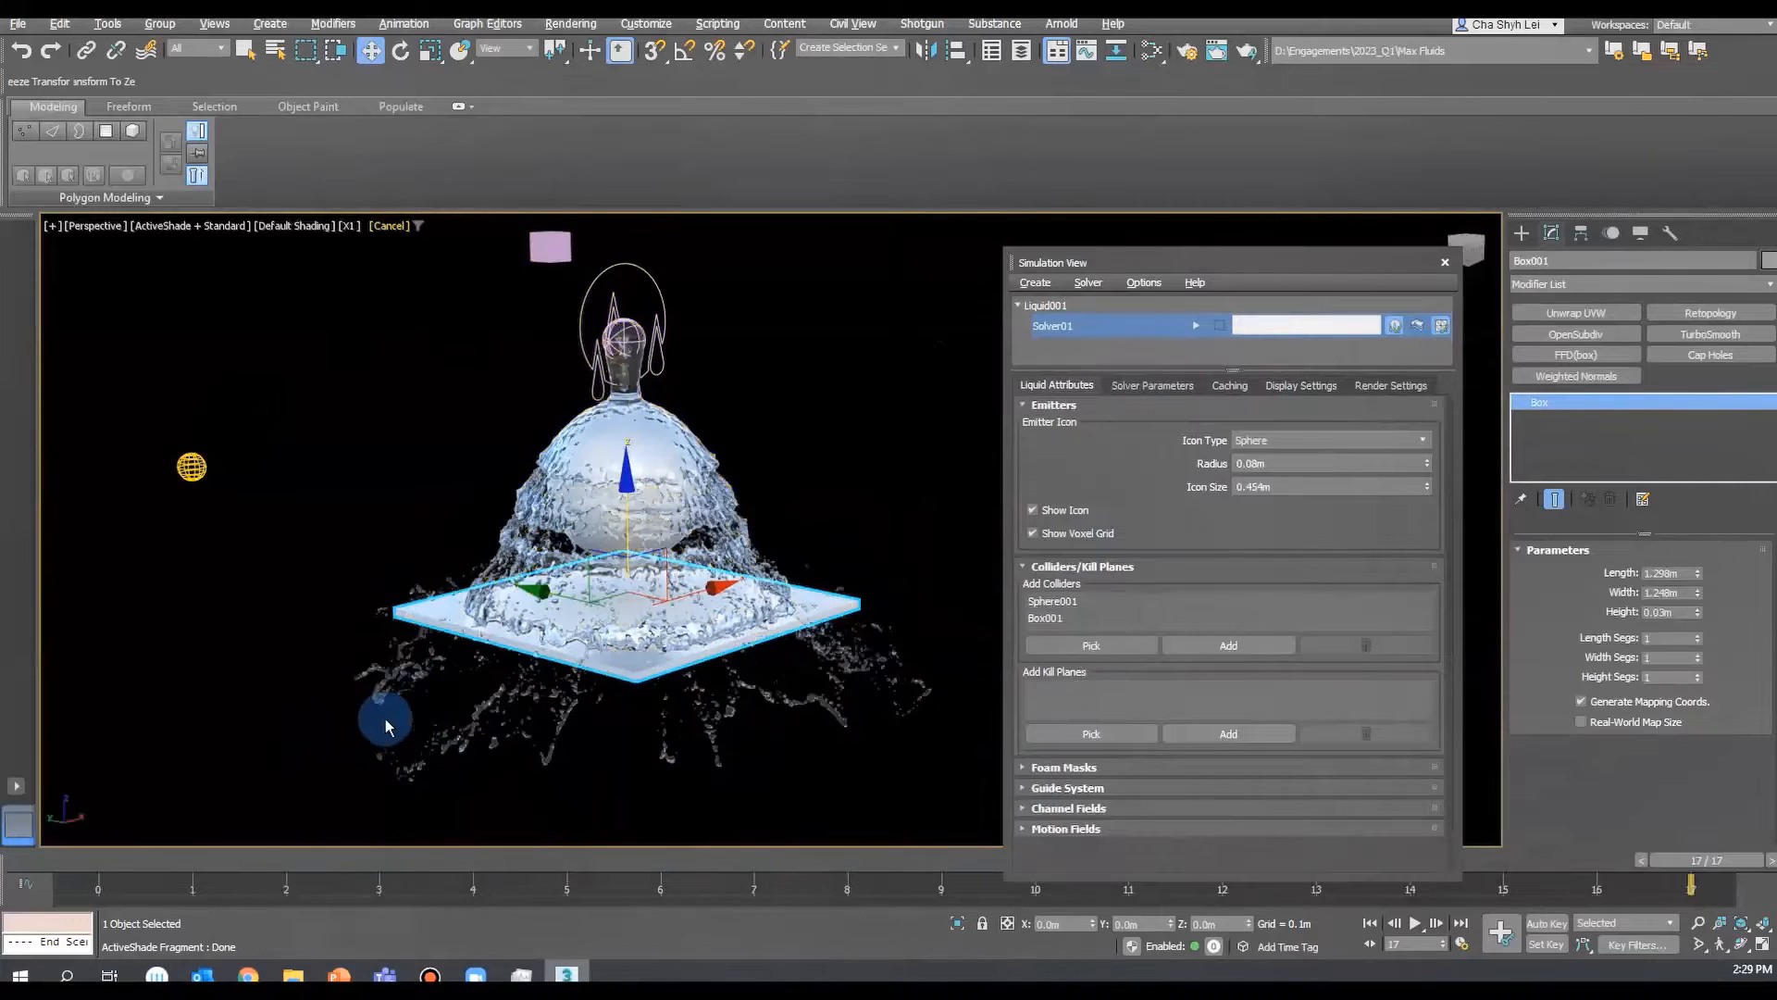
middle_click_drag(318, 698, 291, 680, "alt")
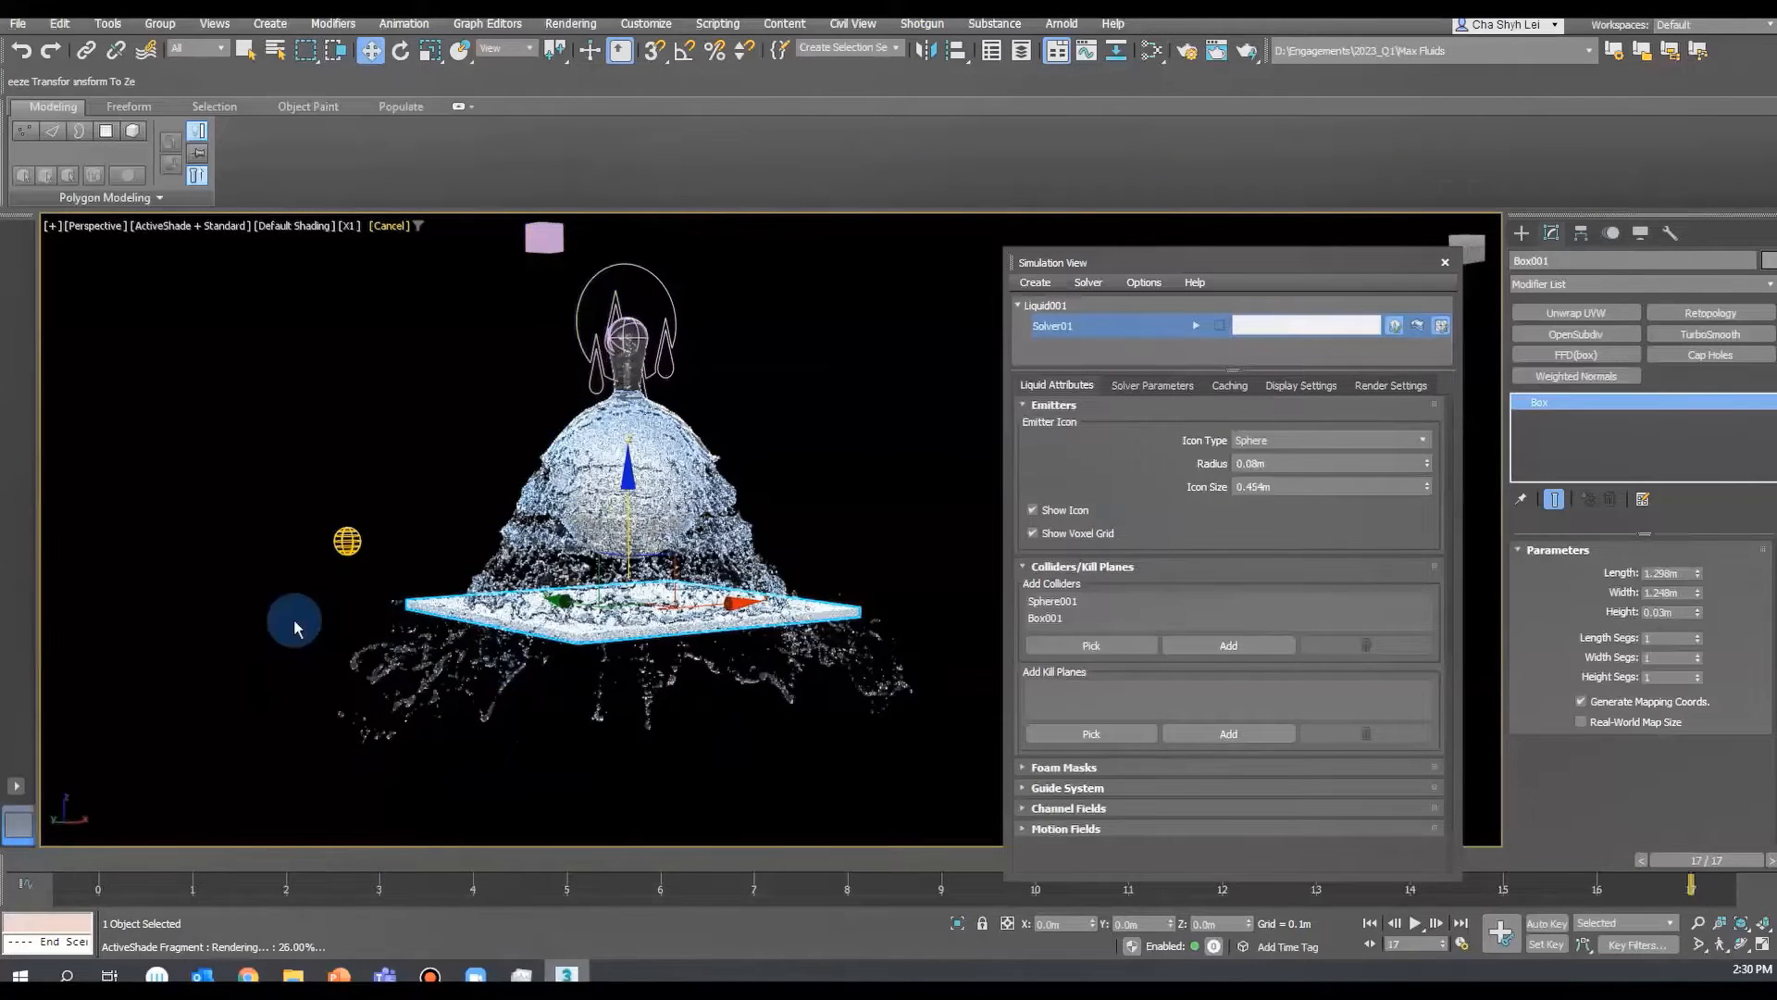
middle_click_drag(576, 763, 583, 782, "alt")
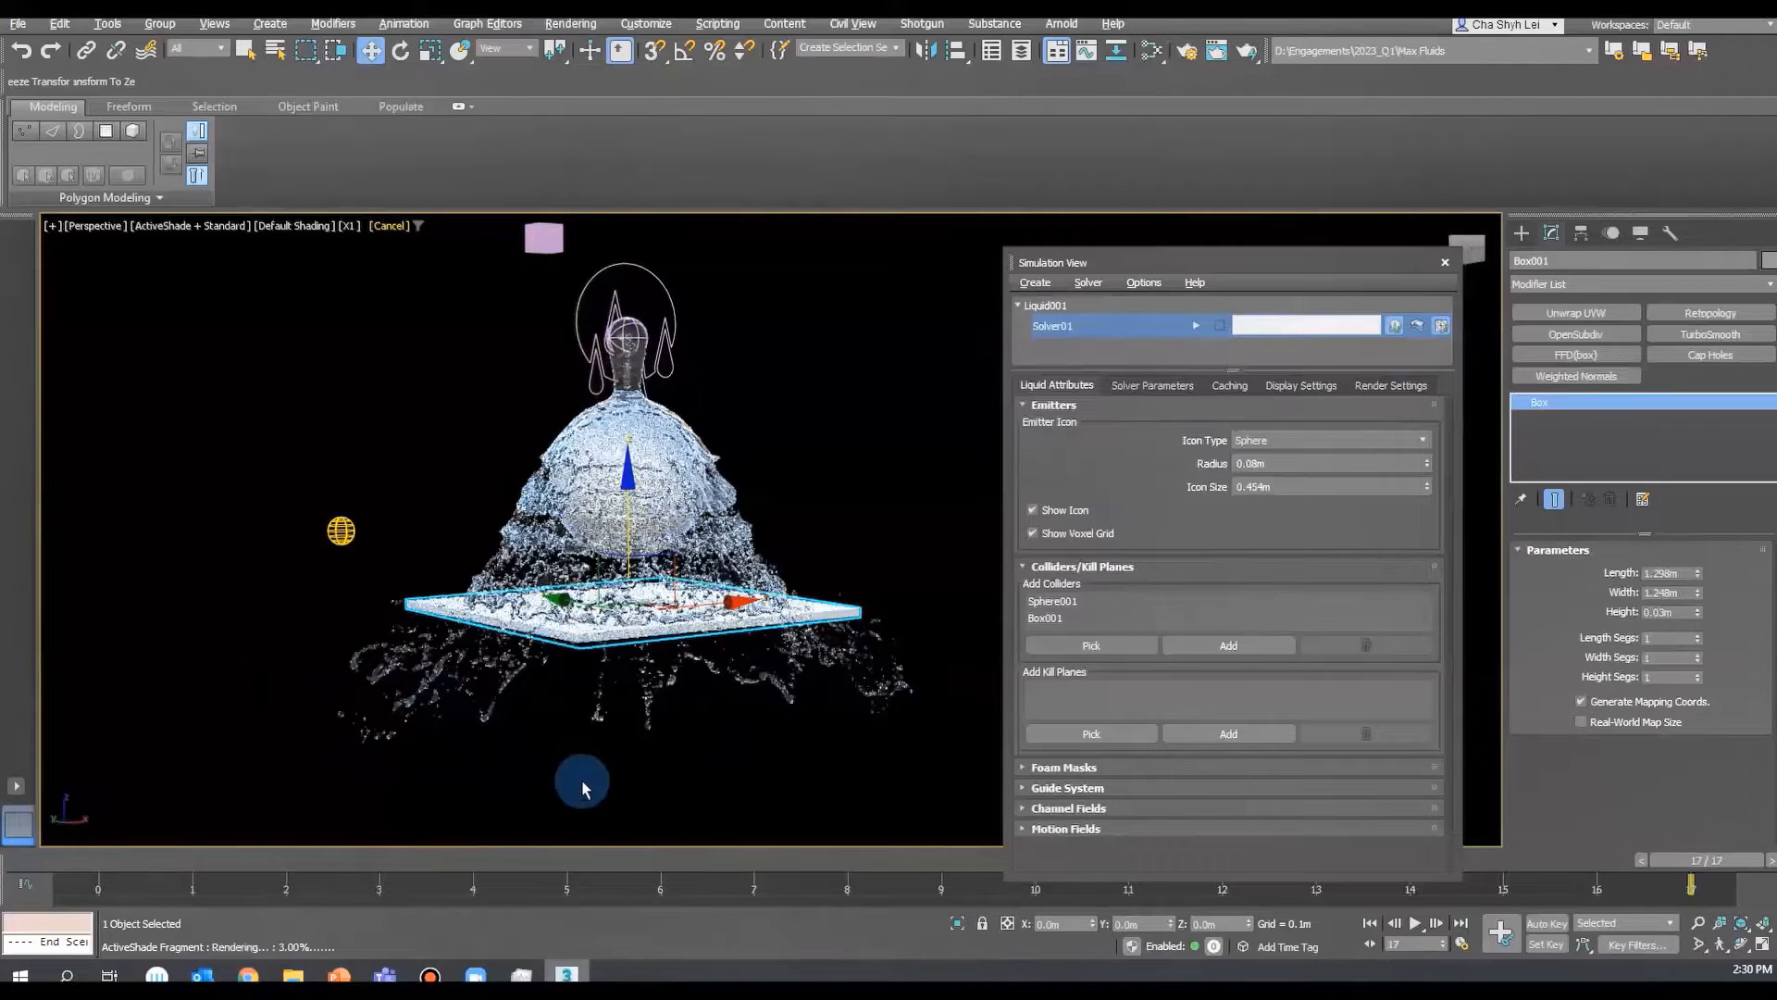
left_click_drag(1323, 260, 1296, 252)
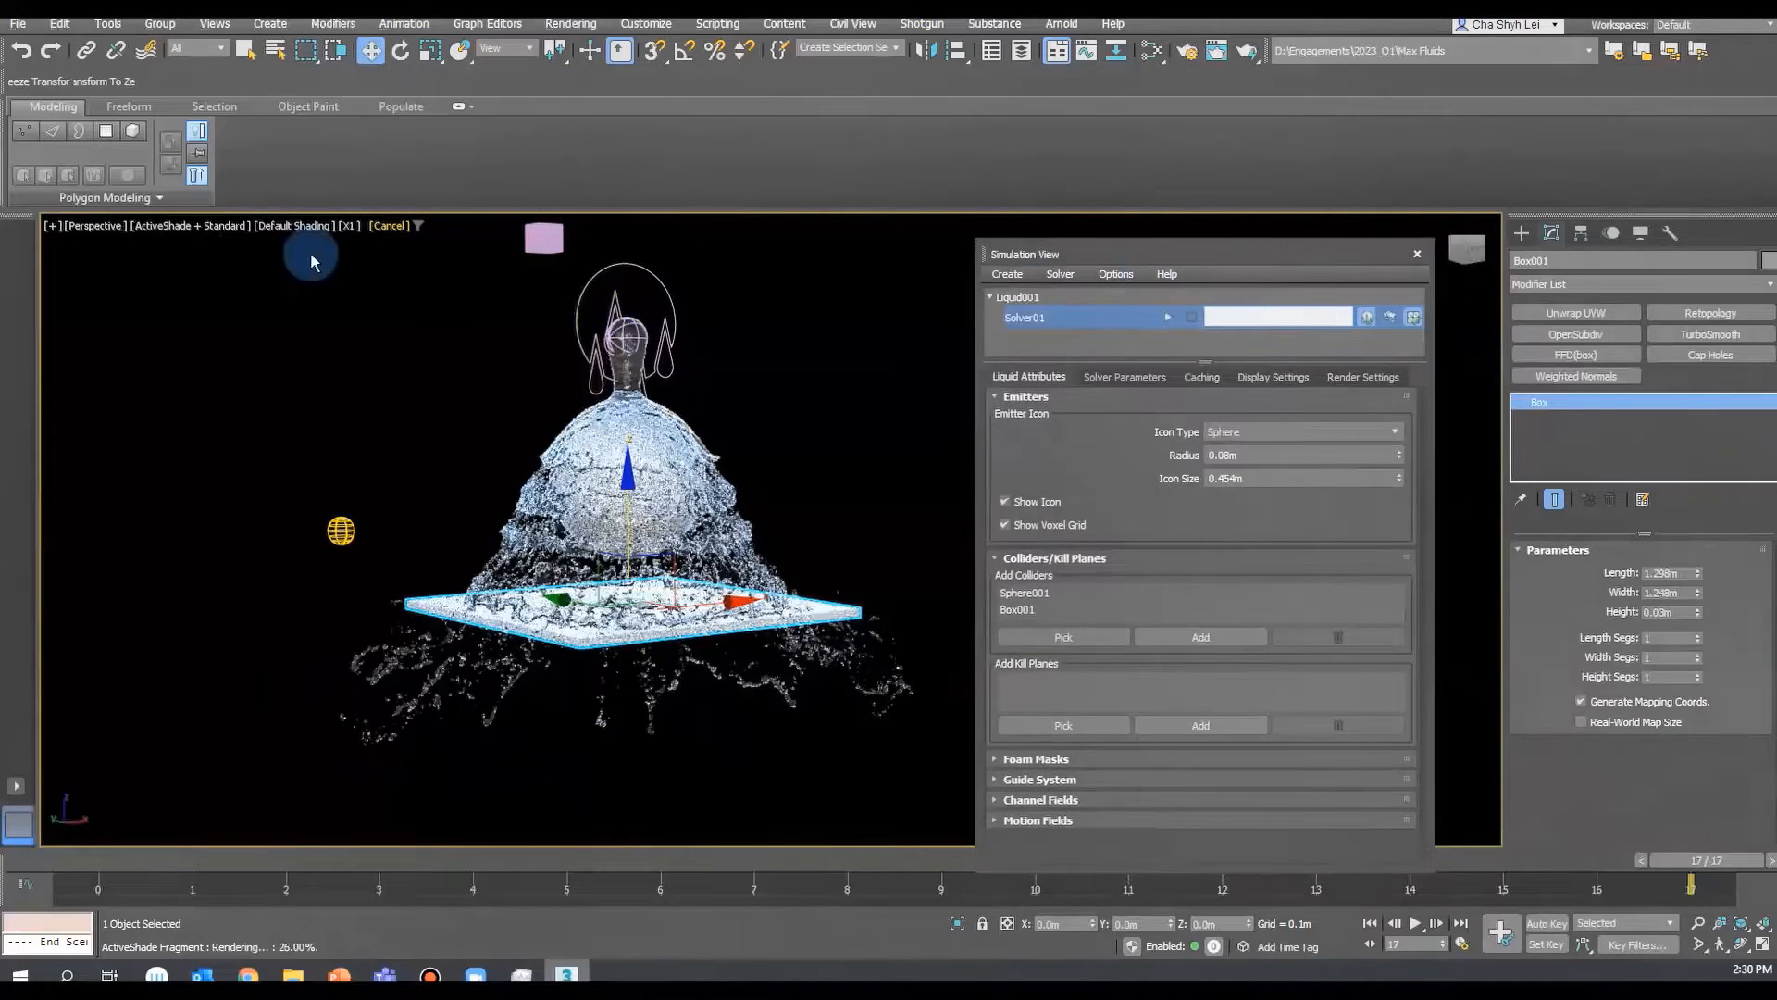
left_click(170, 231)
left_click(183, 245)
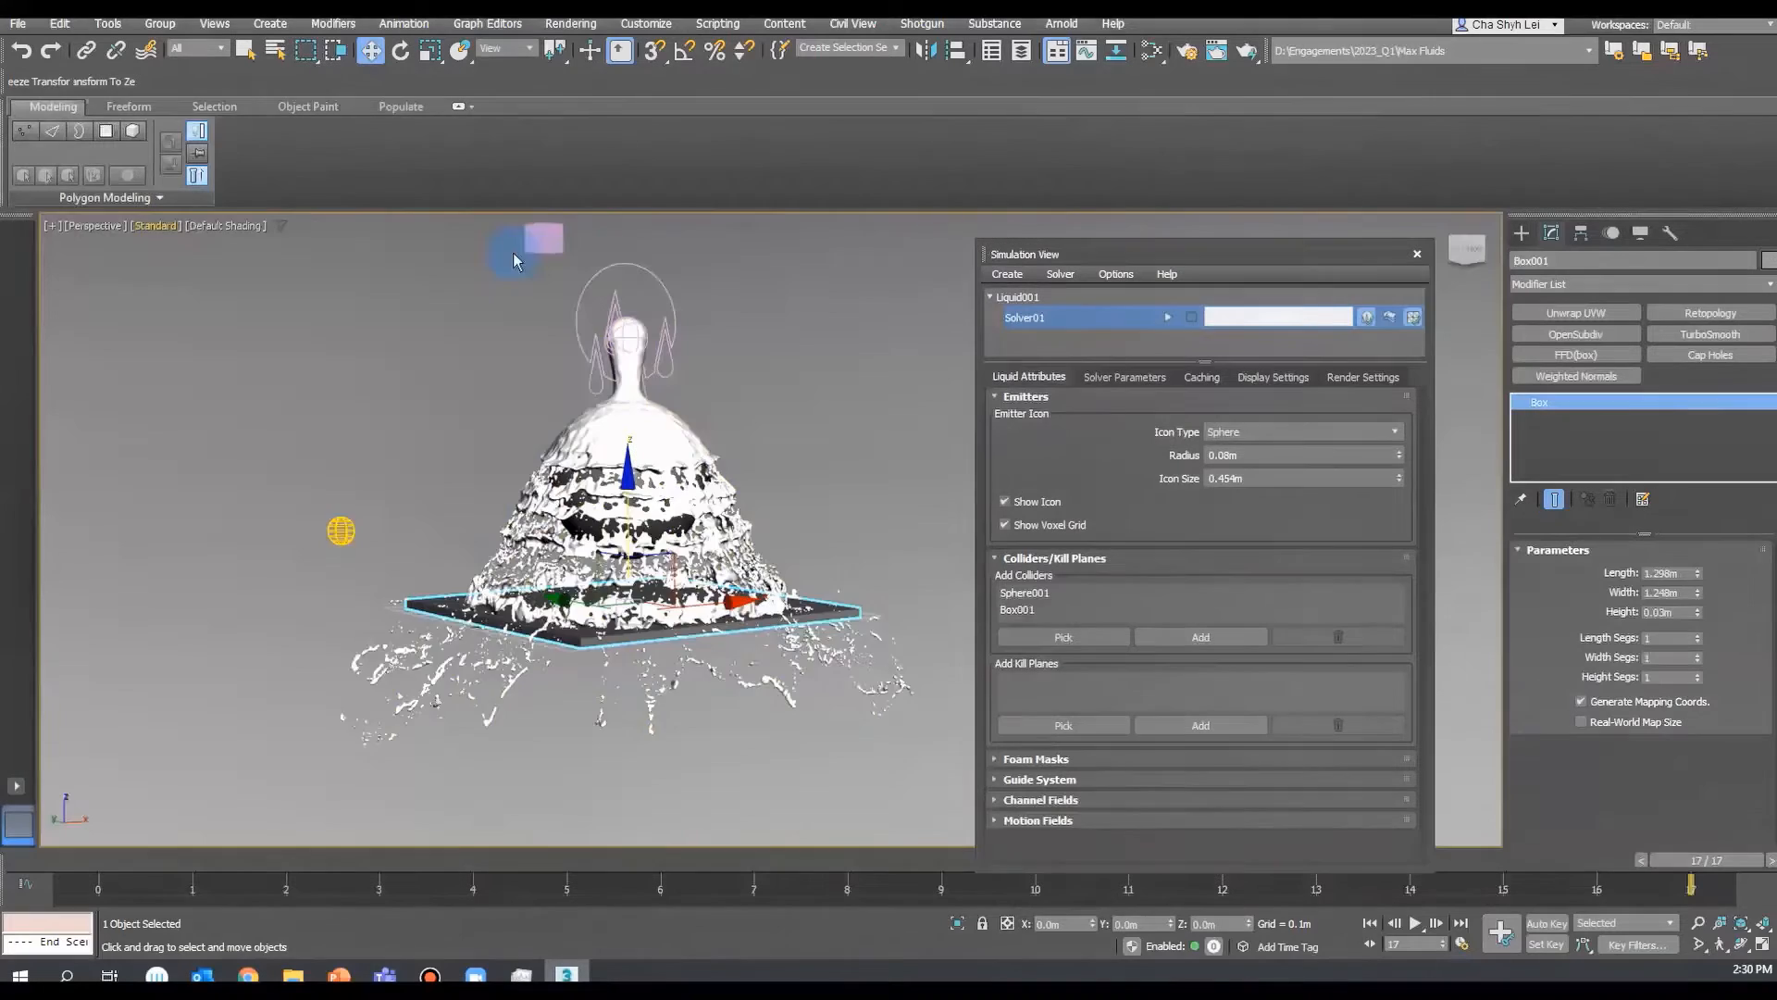
- Create a Standard Primitives plane beneath the box and liquid, about 4.0 m long and 3.3 m wide
middle_click_drag(365, 474, 396, 457, "alt")
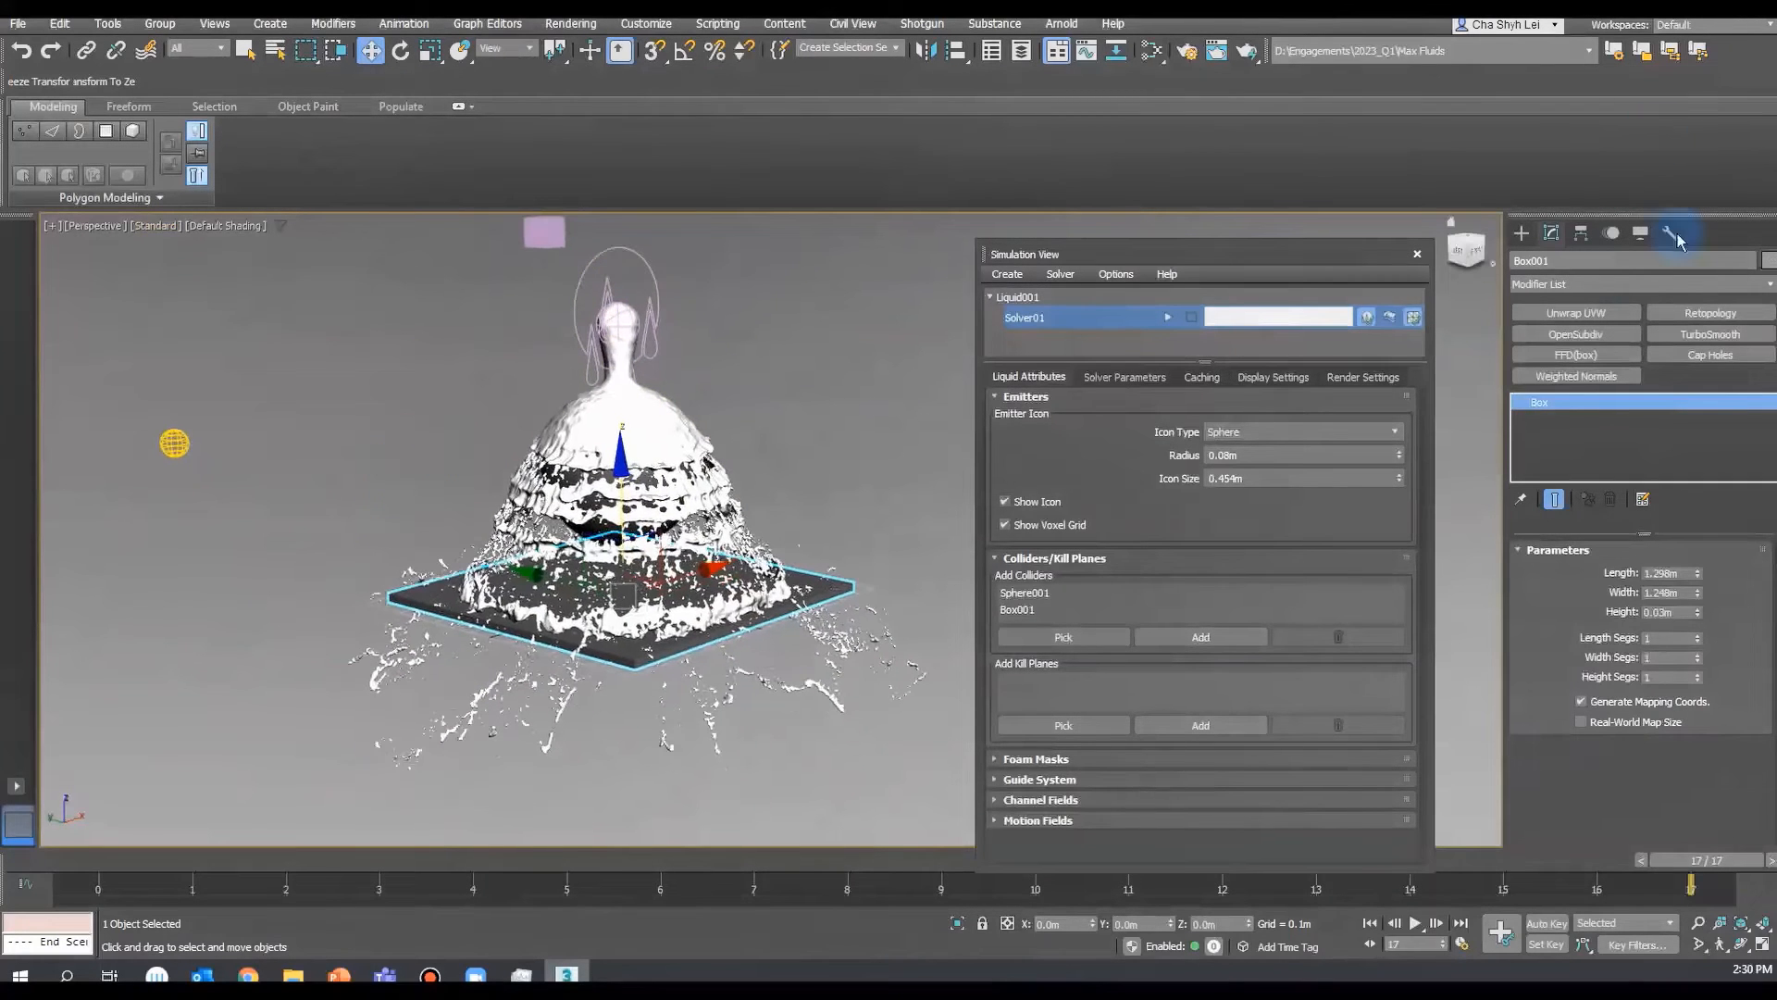
left_click(1520, 232)
left_click(1568, 262)
left_click(1533, 288)
left_click(1521, 262)
left_click(1588, 288)
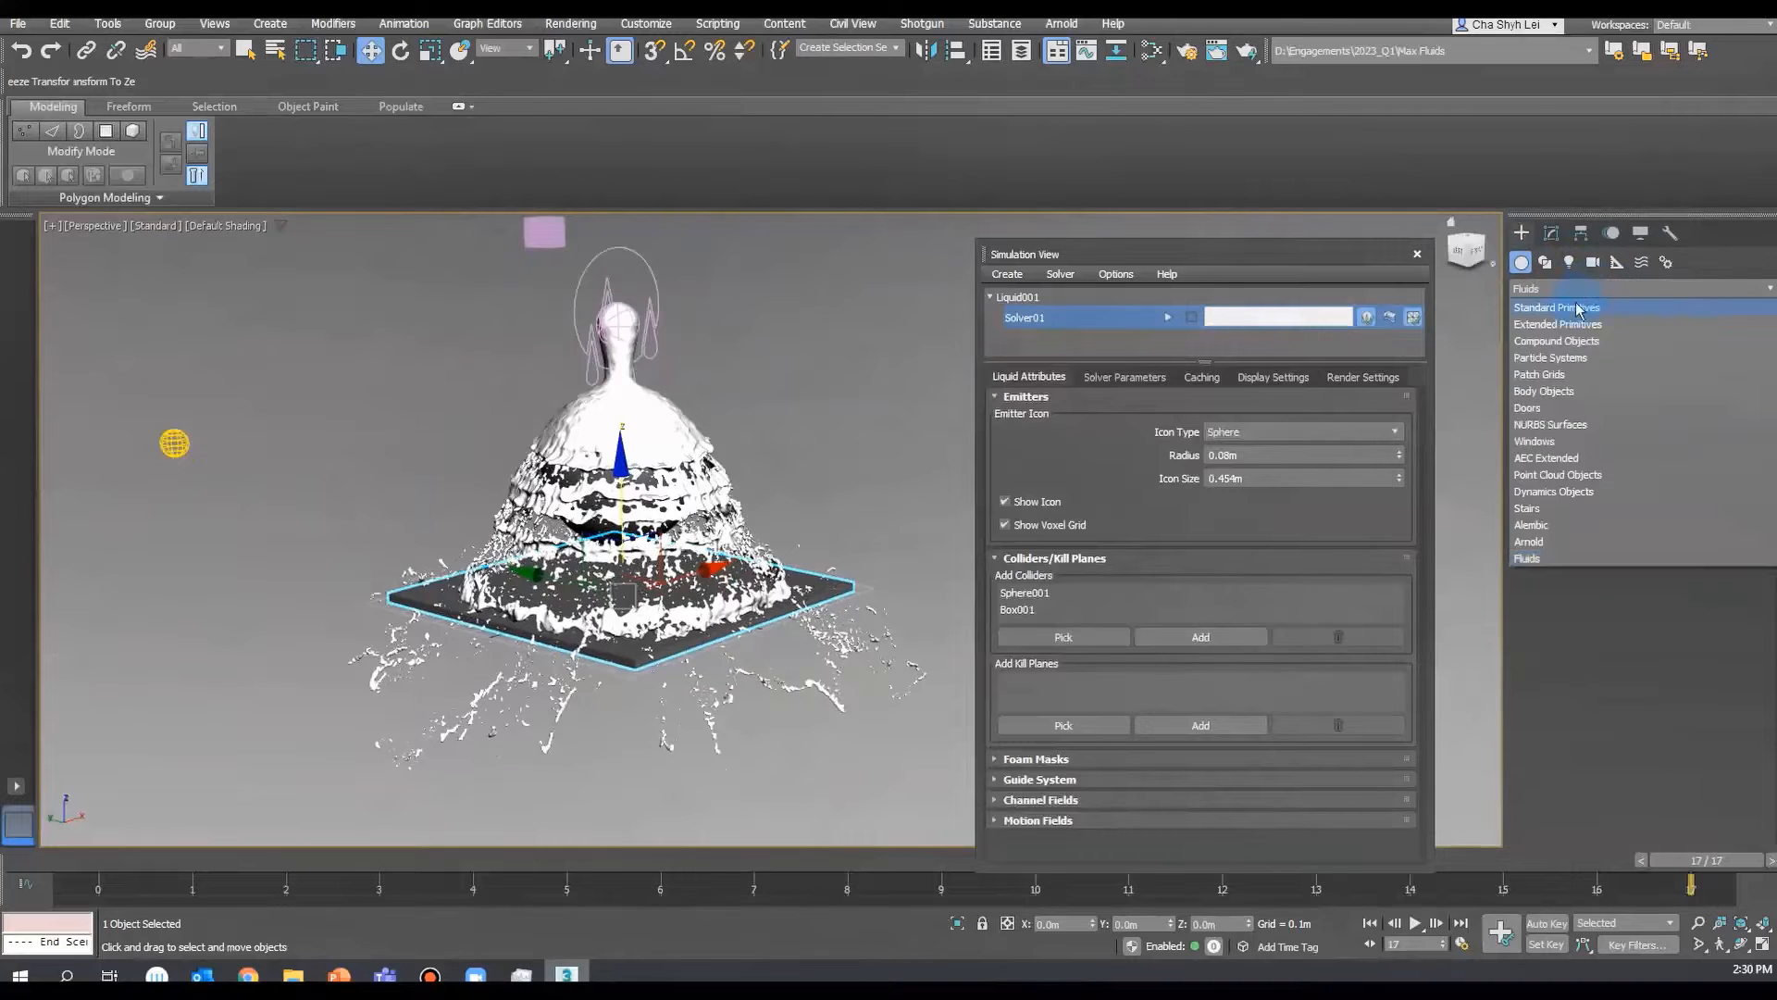
left_click(1578, 309)
left_click(1705, 449)
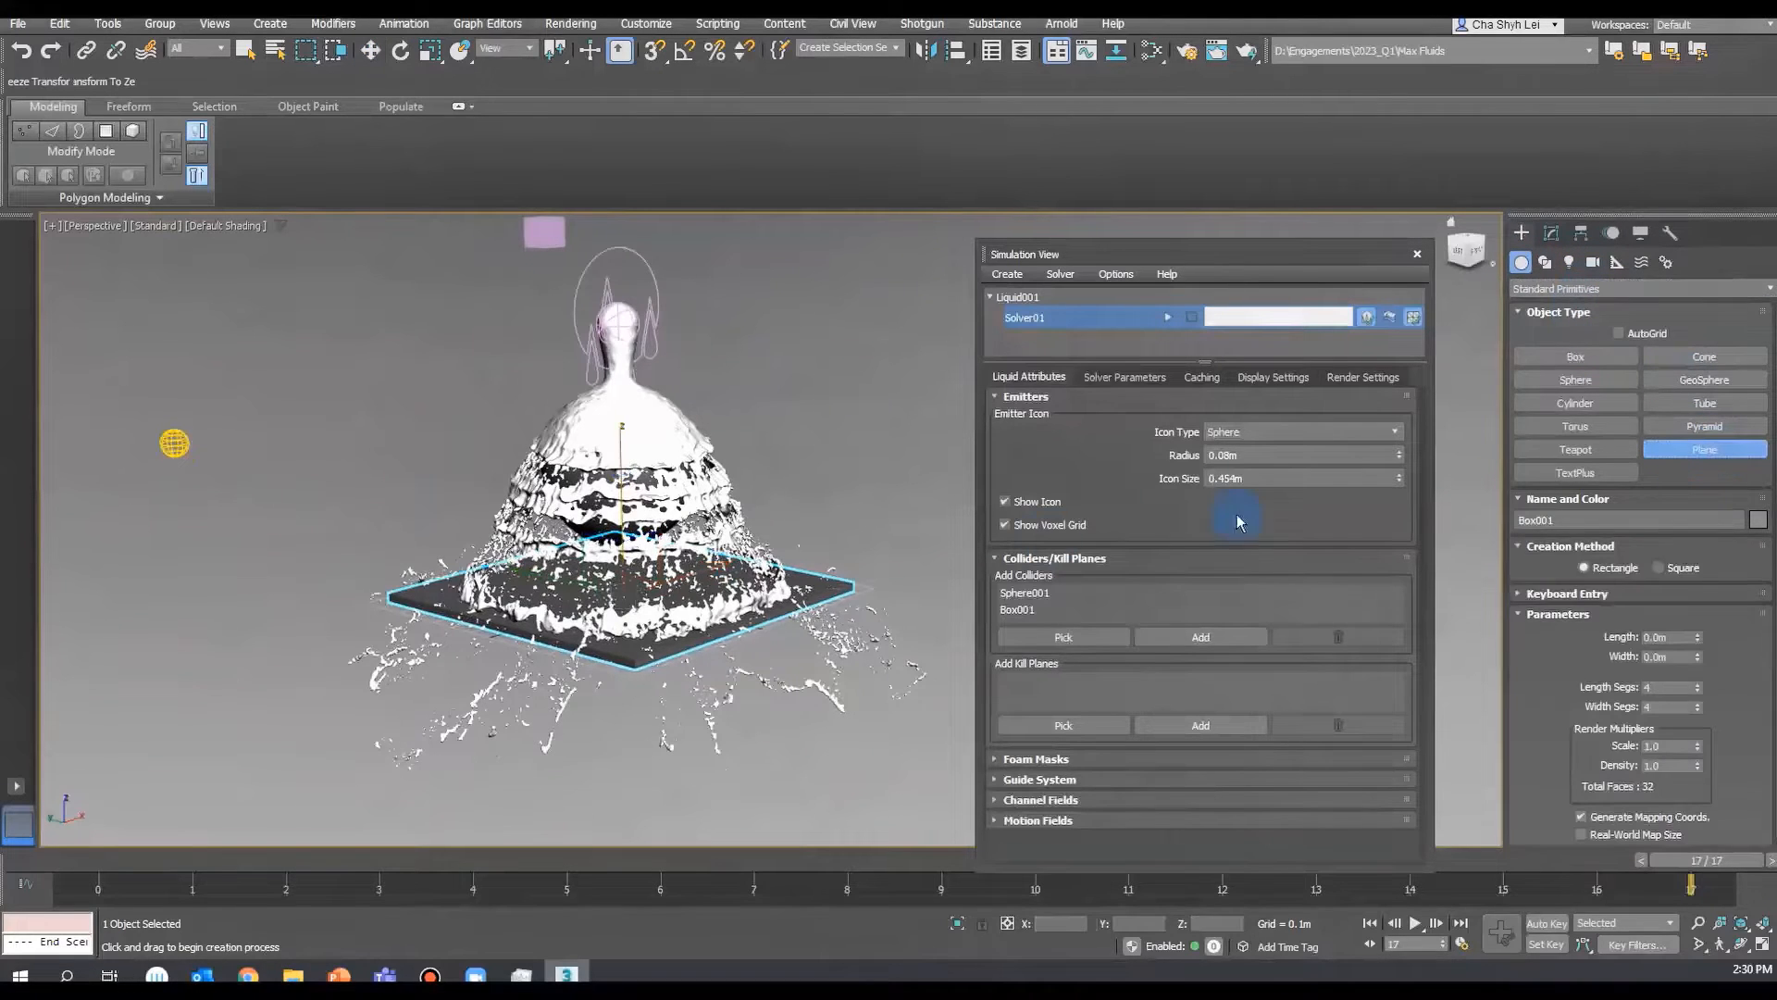
left_click_drag(535, 451, 863, 796)
right_click(863, 796)
middle_click_drag(862, 796, 785, 725, "alt")
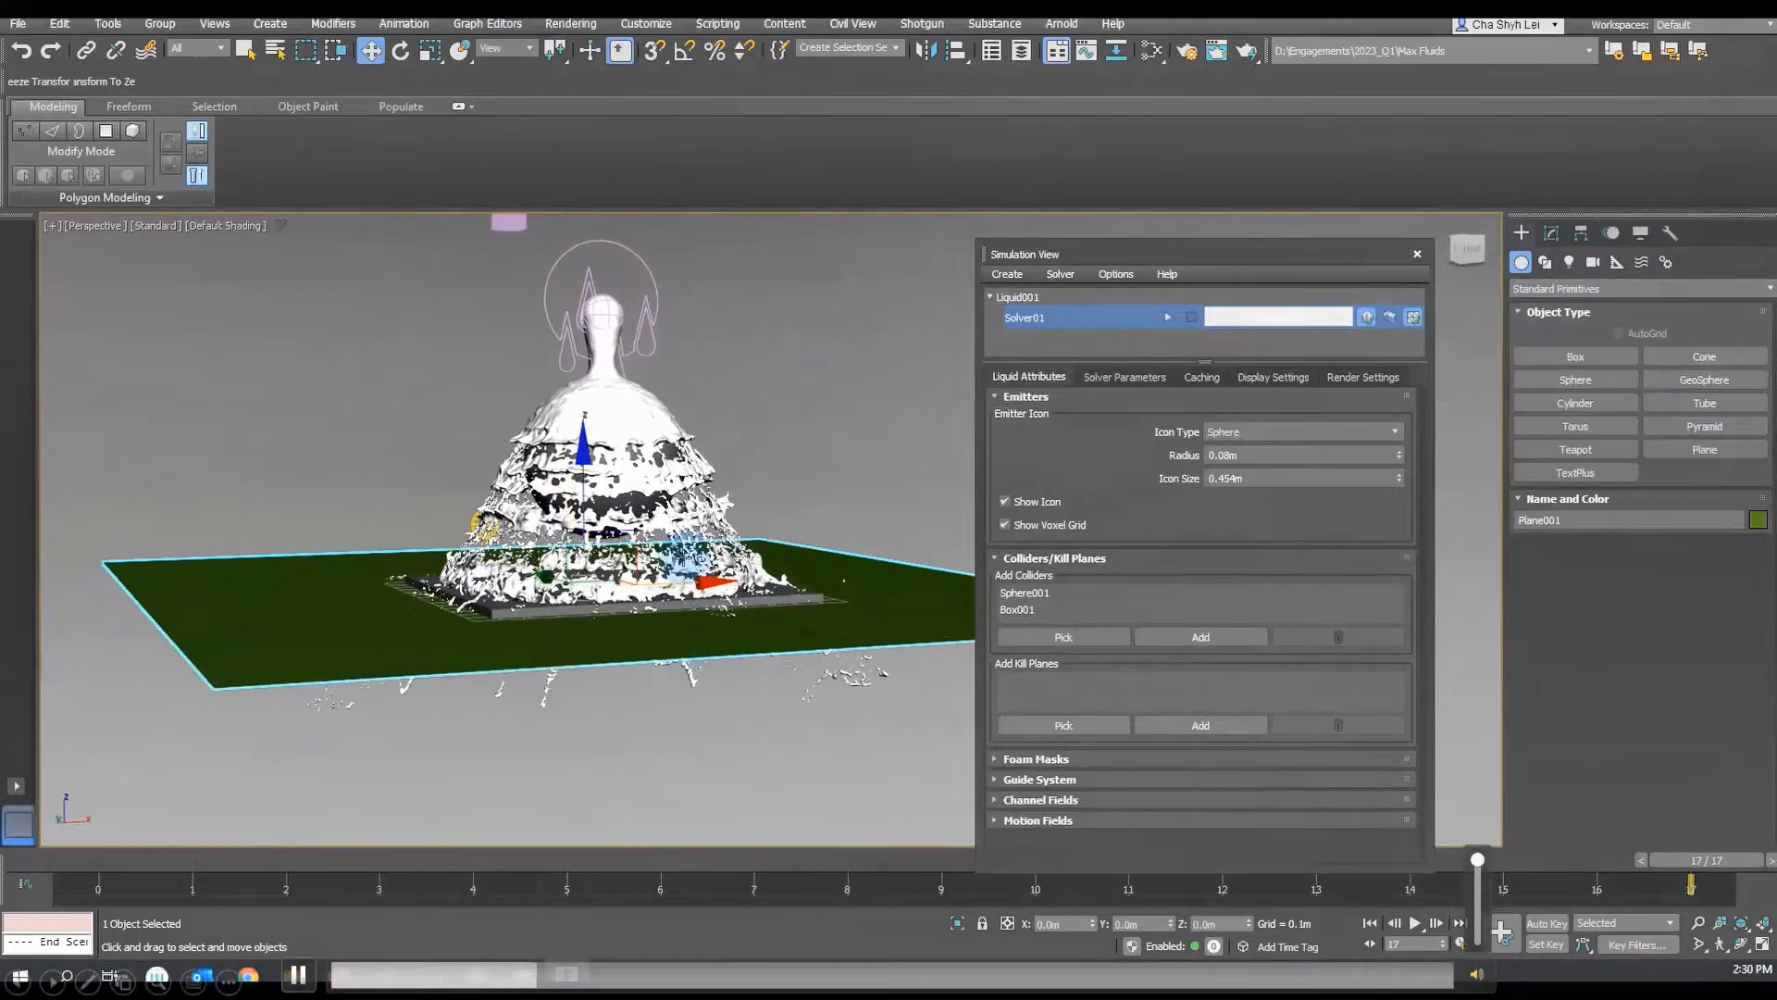
- Scale the plane uniformly so that it extends well beyond the box on all sides
middle_click_drag(401, 597, 623, 718, "alt")
middle_click_drag(691, 609, 698, 624, "alt")
key("e")
key("r")
left_click_drag(587, 575, 617, 727)
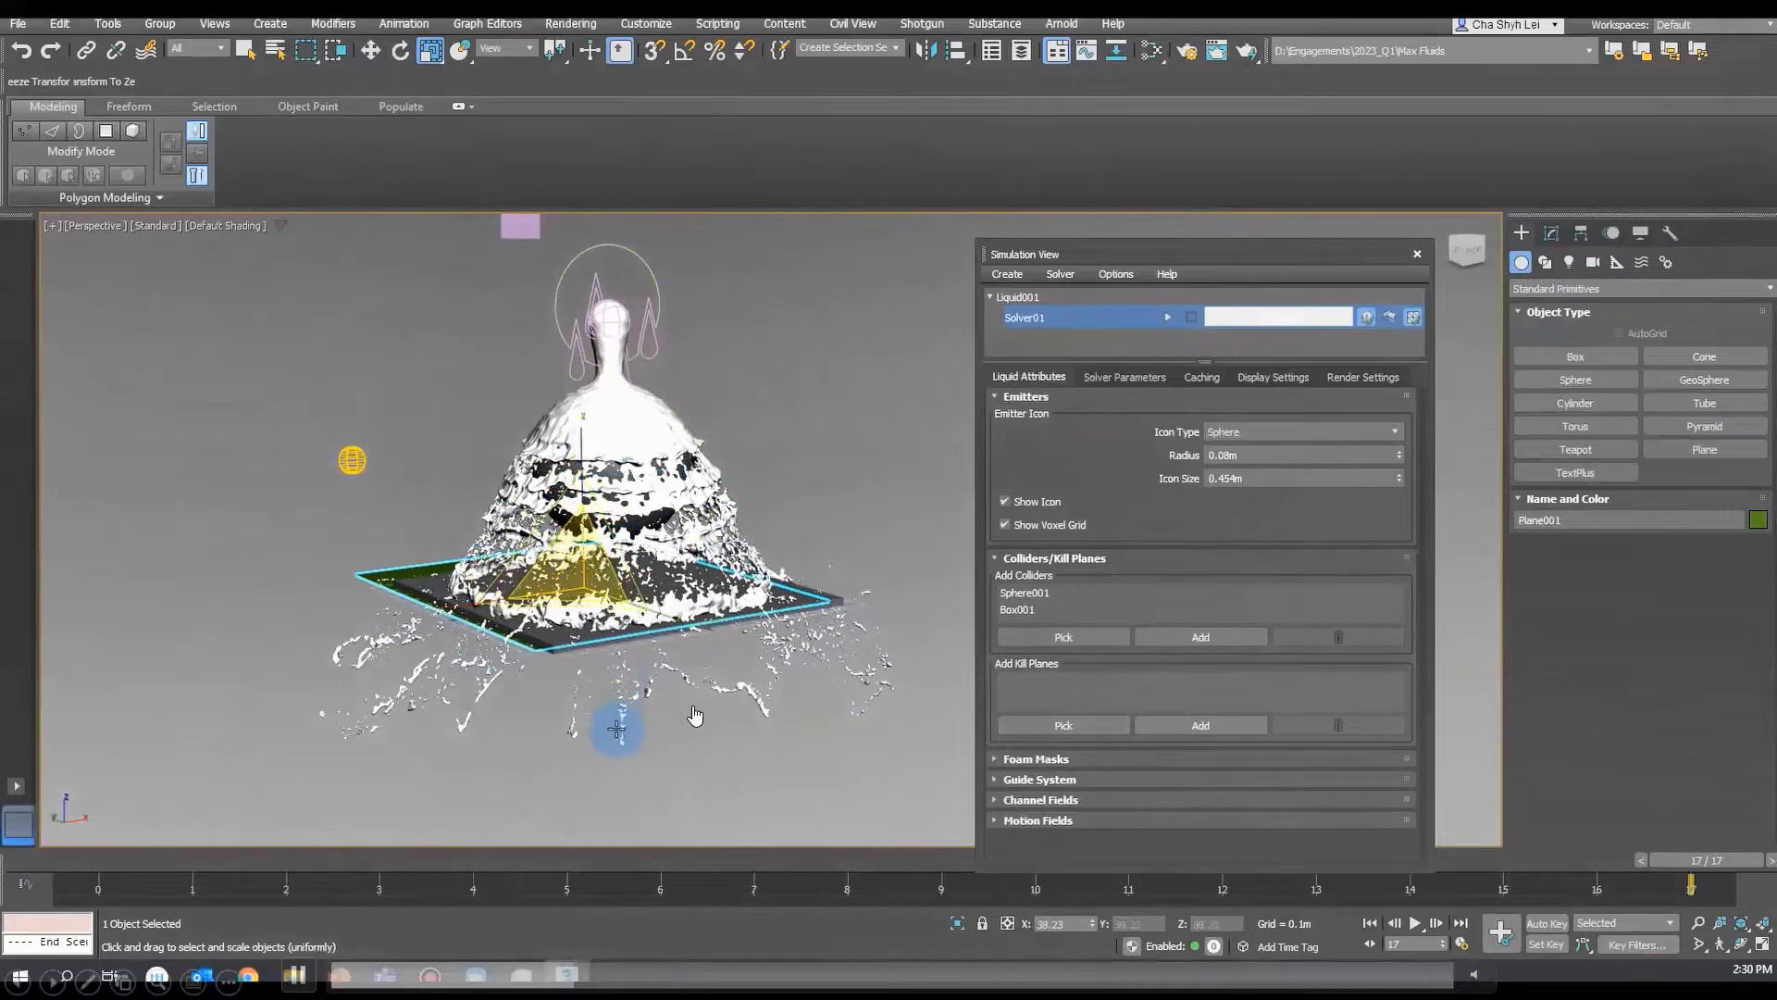
left_click_drag(594, 576, 586, 474)
middle_click_drag(593, 482, 463, 500, "alt")
- Enable See-Through and Display as Box in the plane's object properties, and deselect the plane
right_click(781, 525)
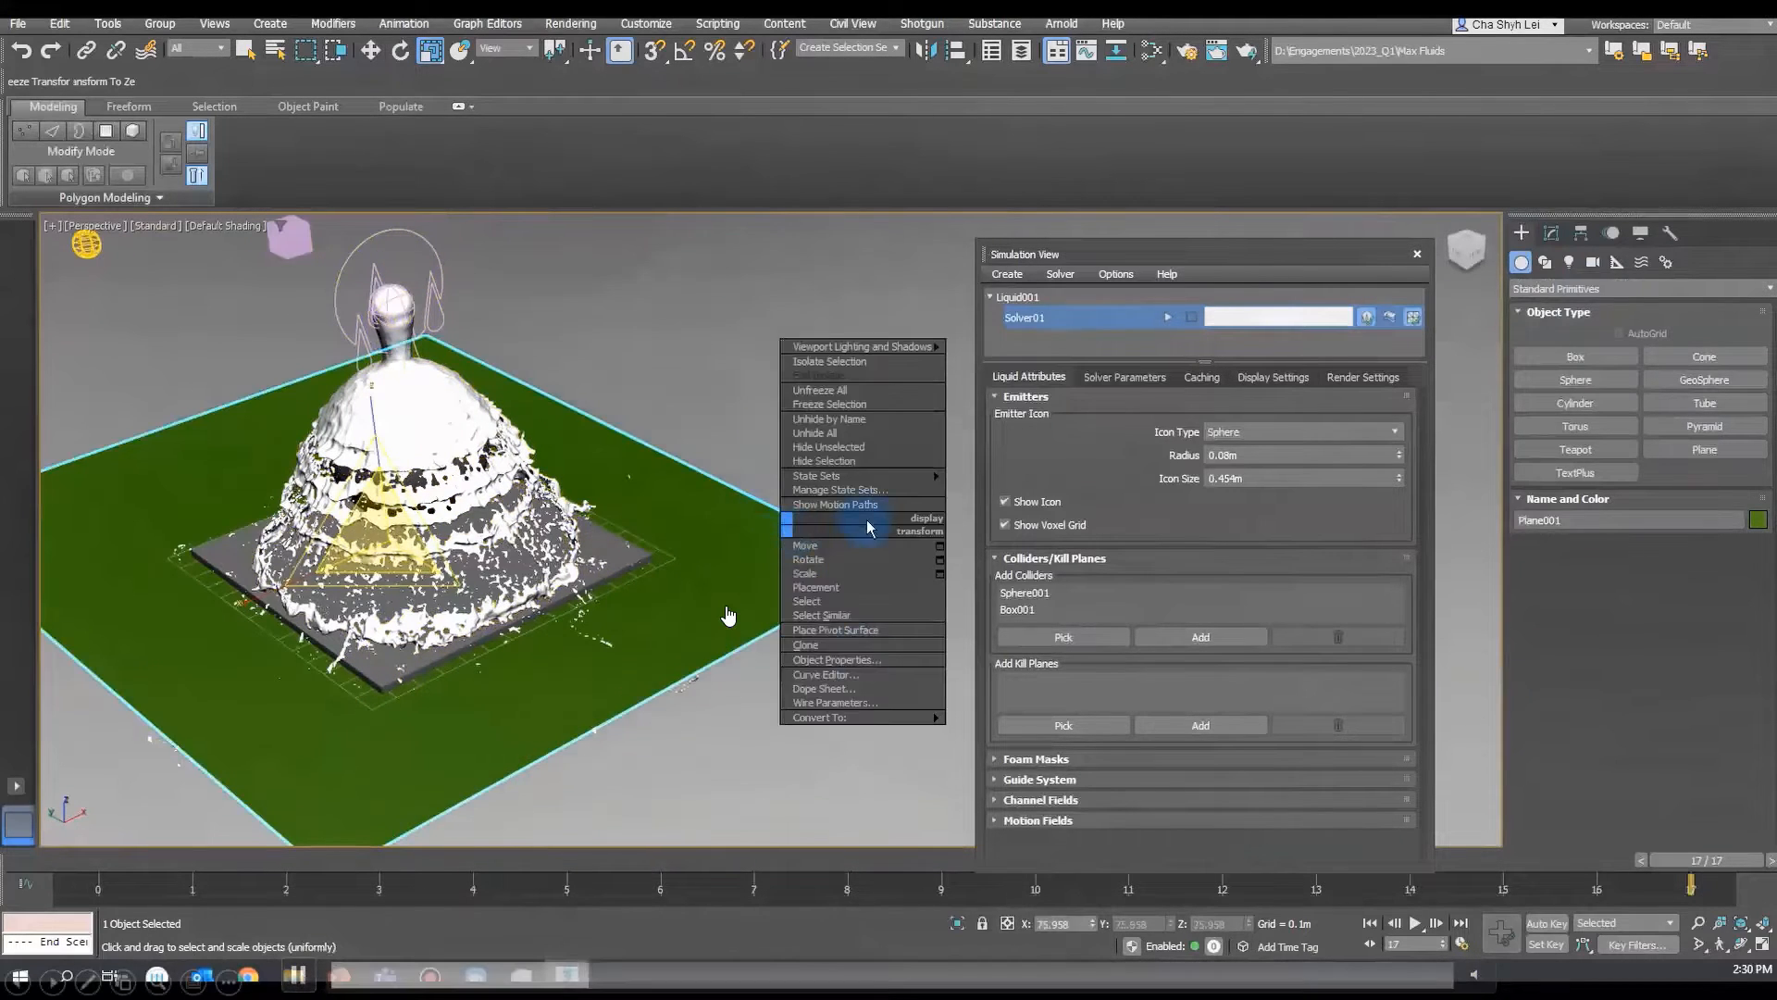
left_click(865, 659)
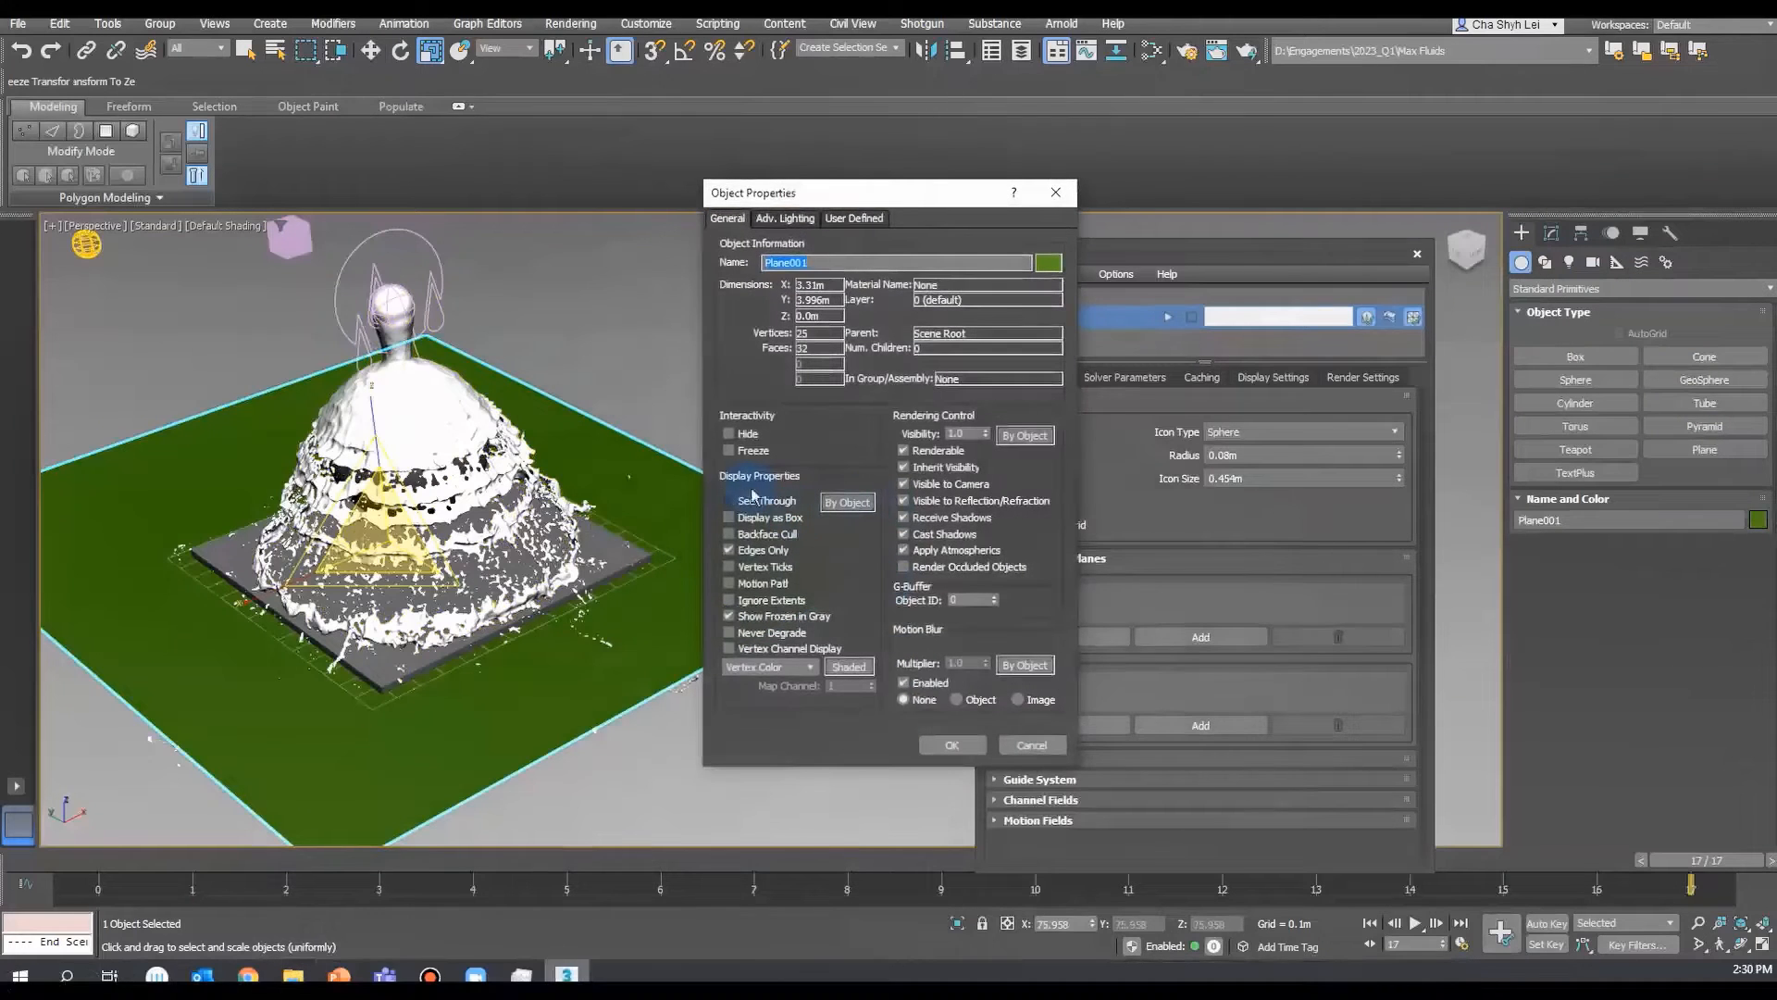
left_click(752, 500)
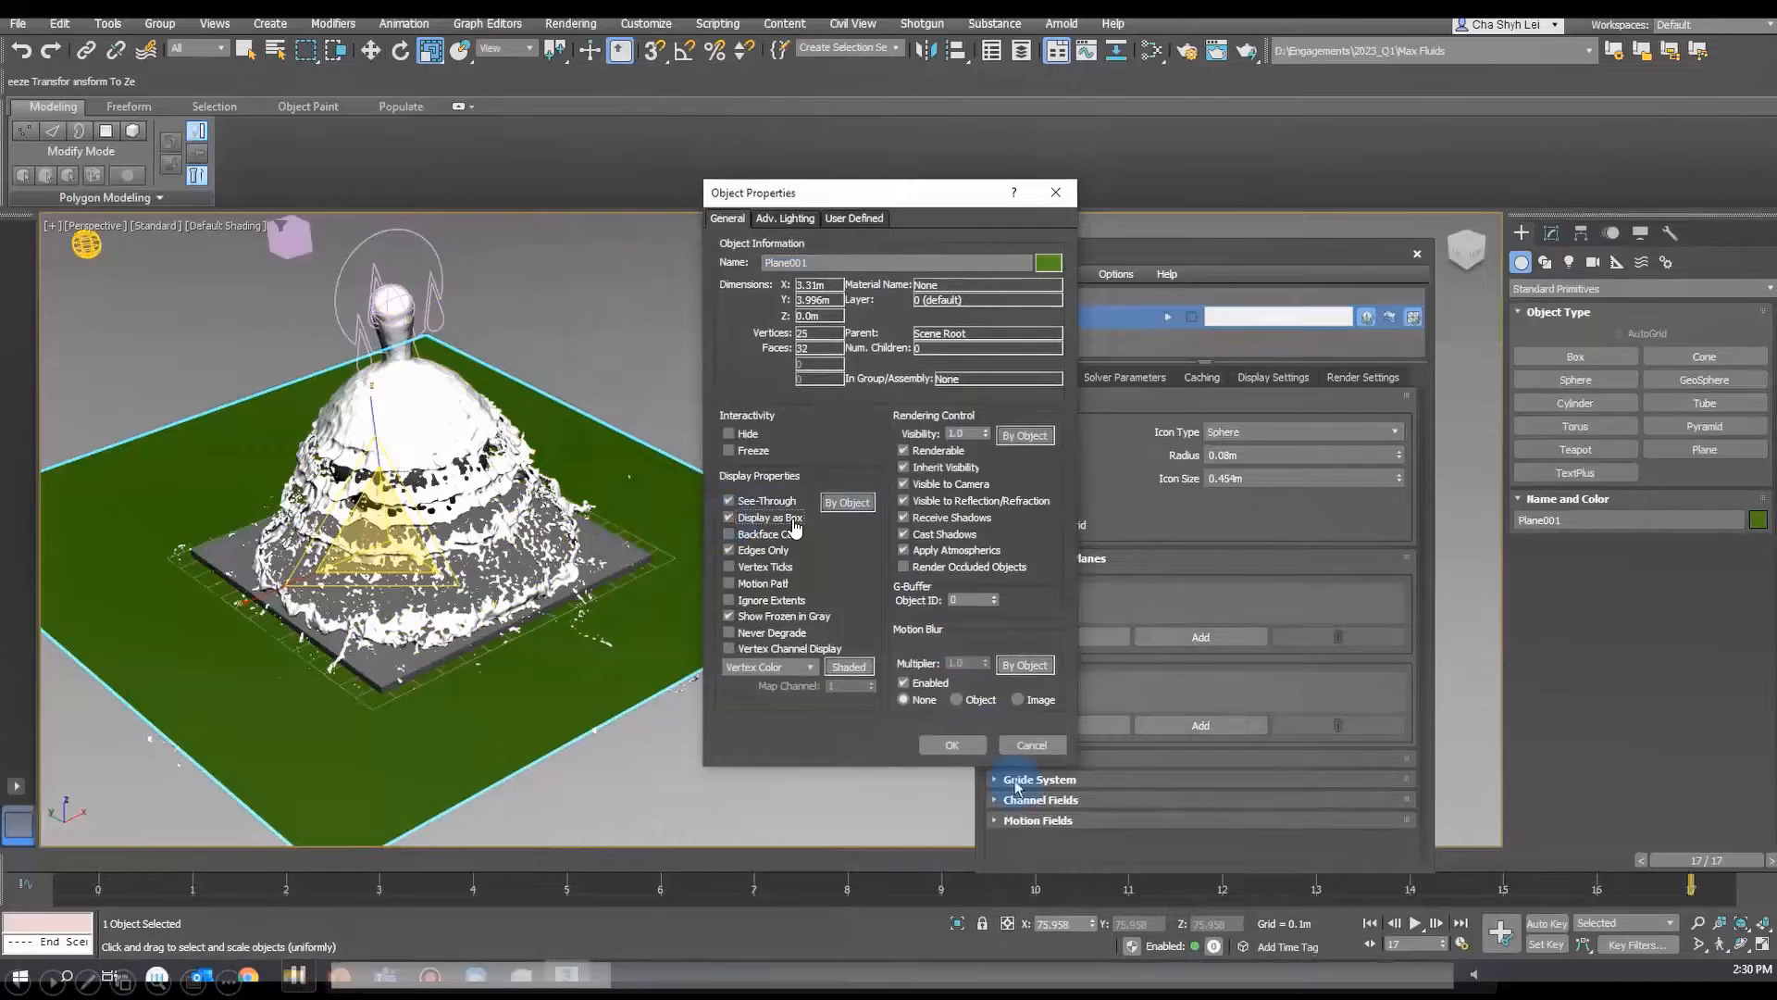
left_click(951, 745)
left_click(827, 536)
left_click(846, 616)
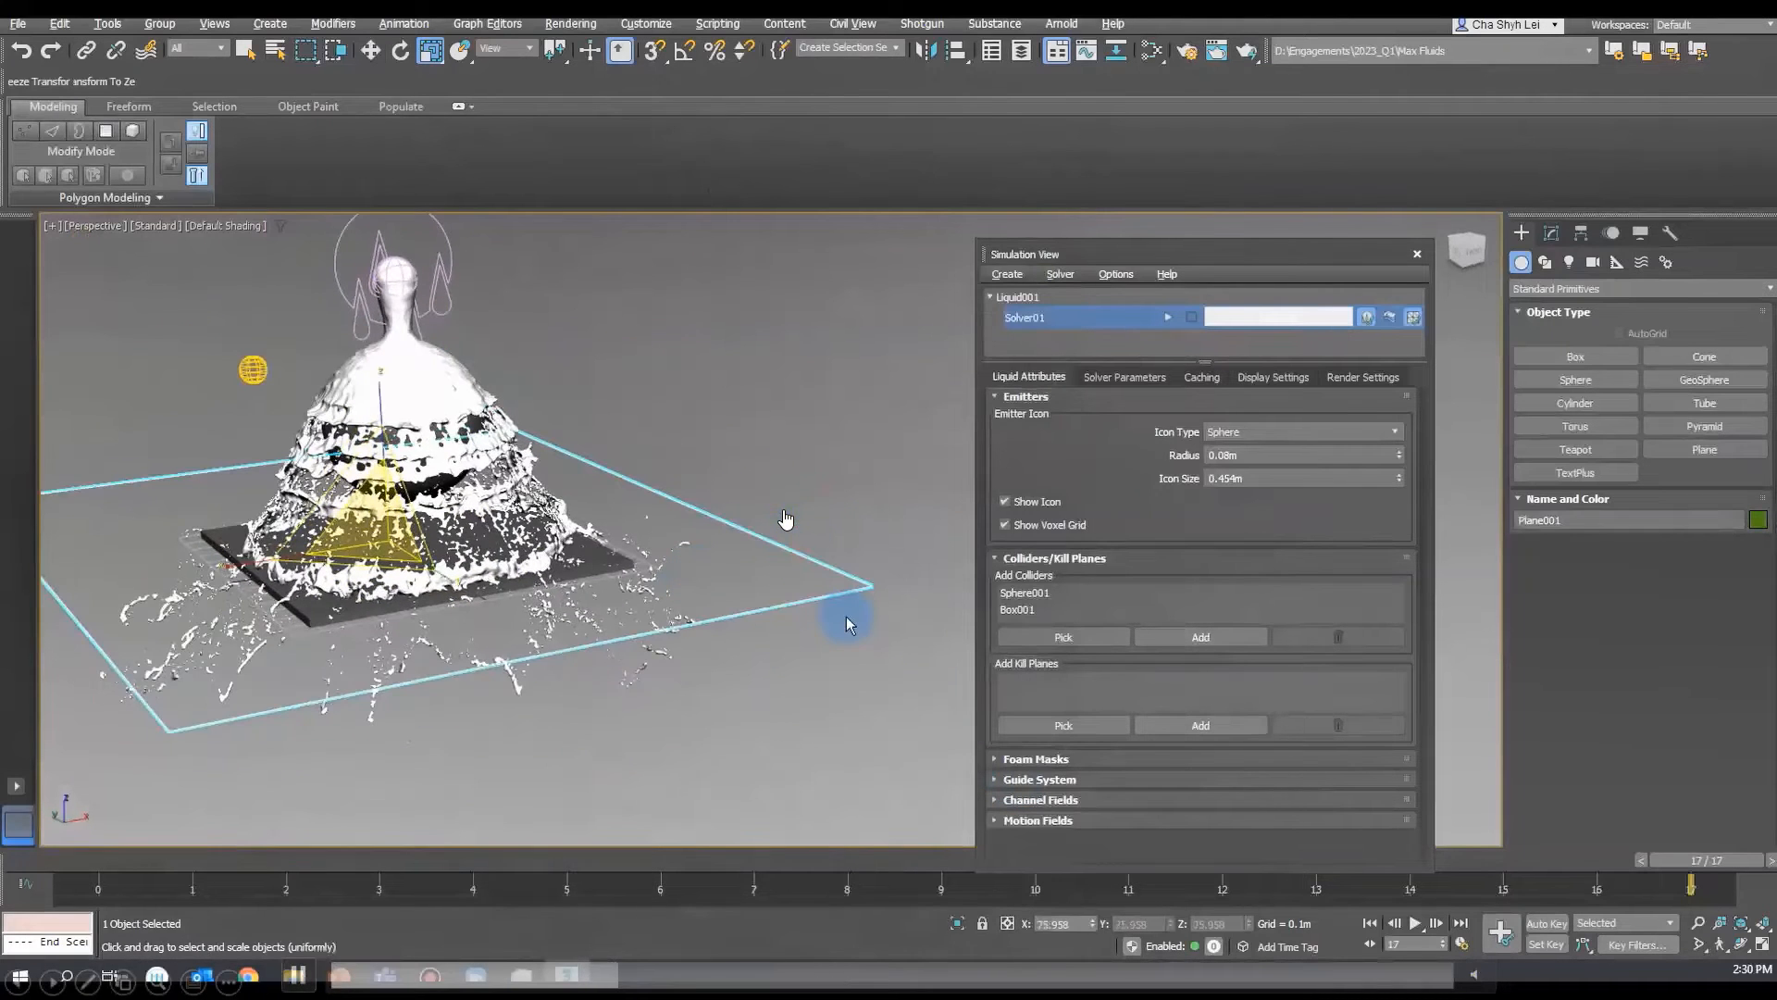
middle_click_drag(818, 622, 893, 596, "alt")
left_click(840, 673)
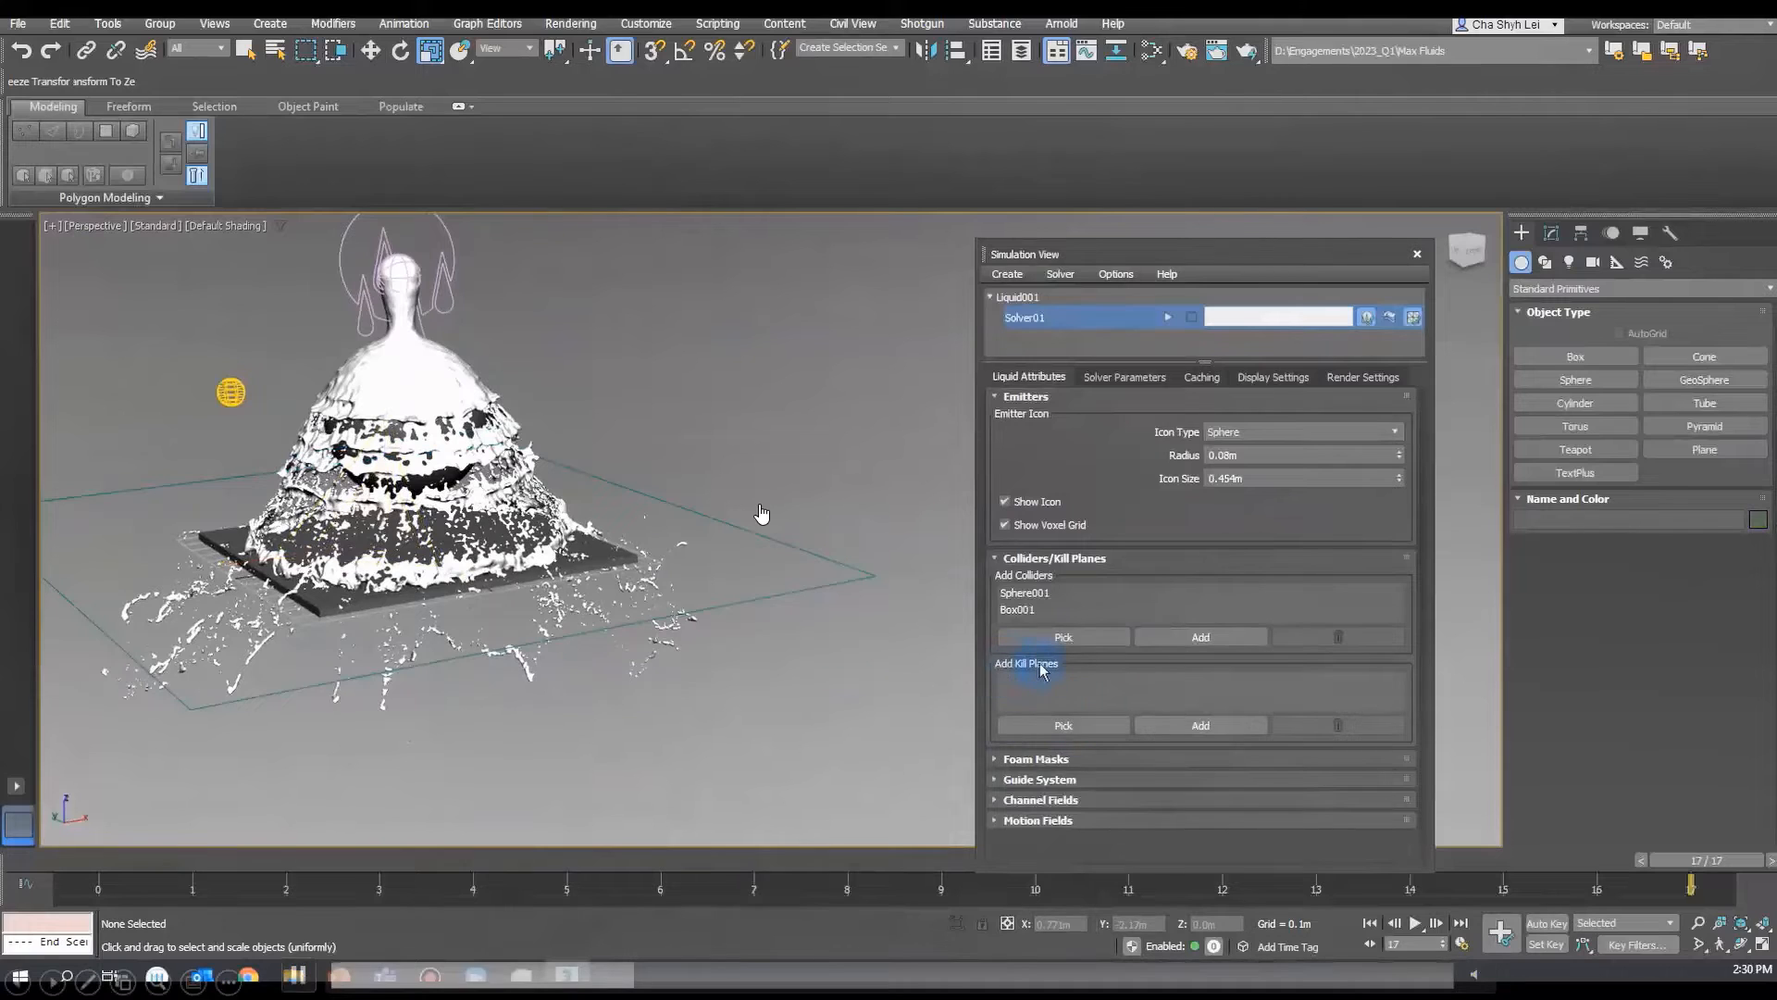
- Assign the new plane to the liquid solver as a kill plane
left_click(1063, 725)
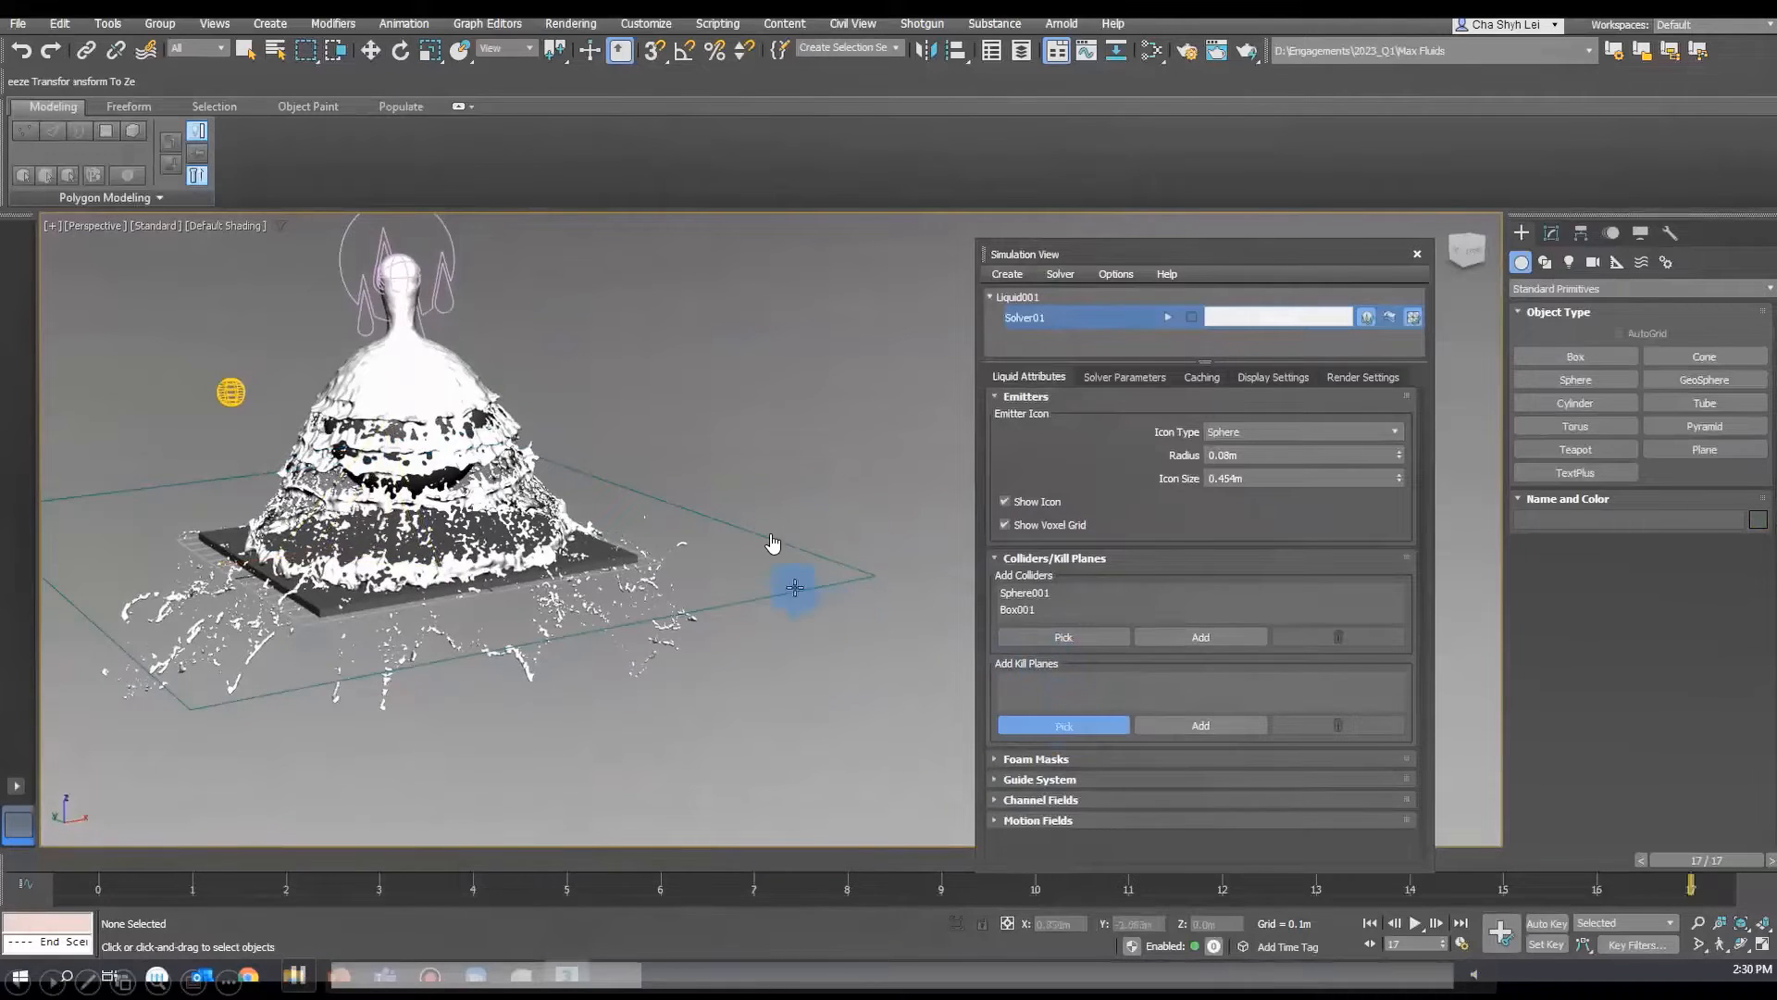
left_click(833, 576)
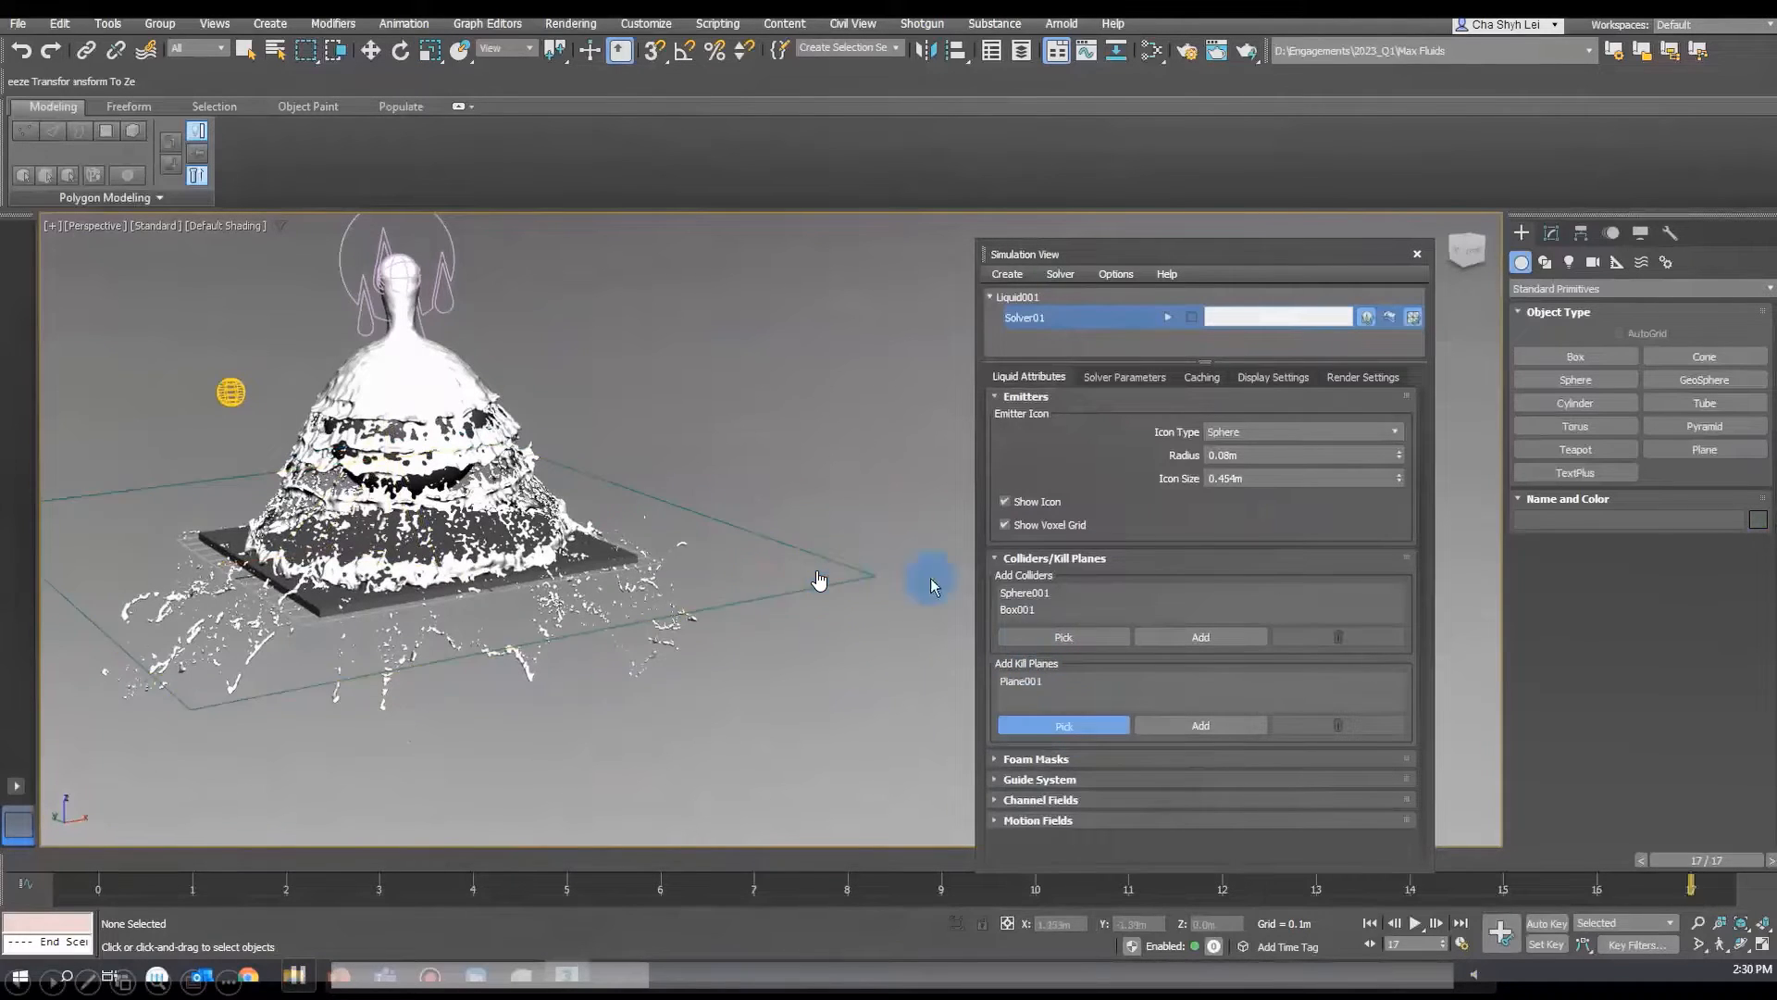
left_click(1050, 725)
middle_click_drag(643, 574, 669, 554, "alt")
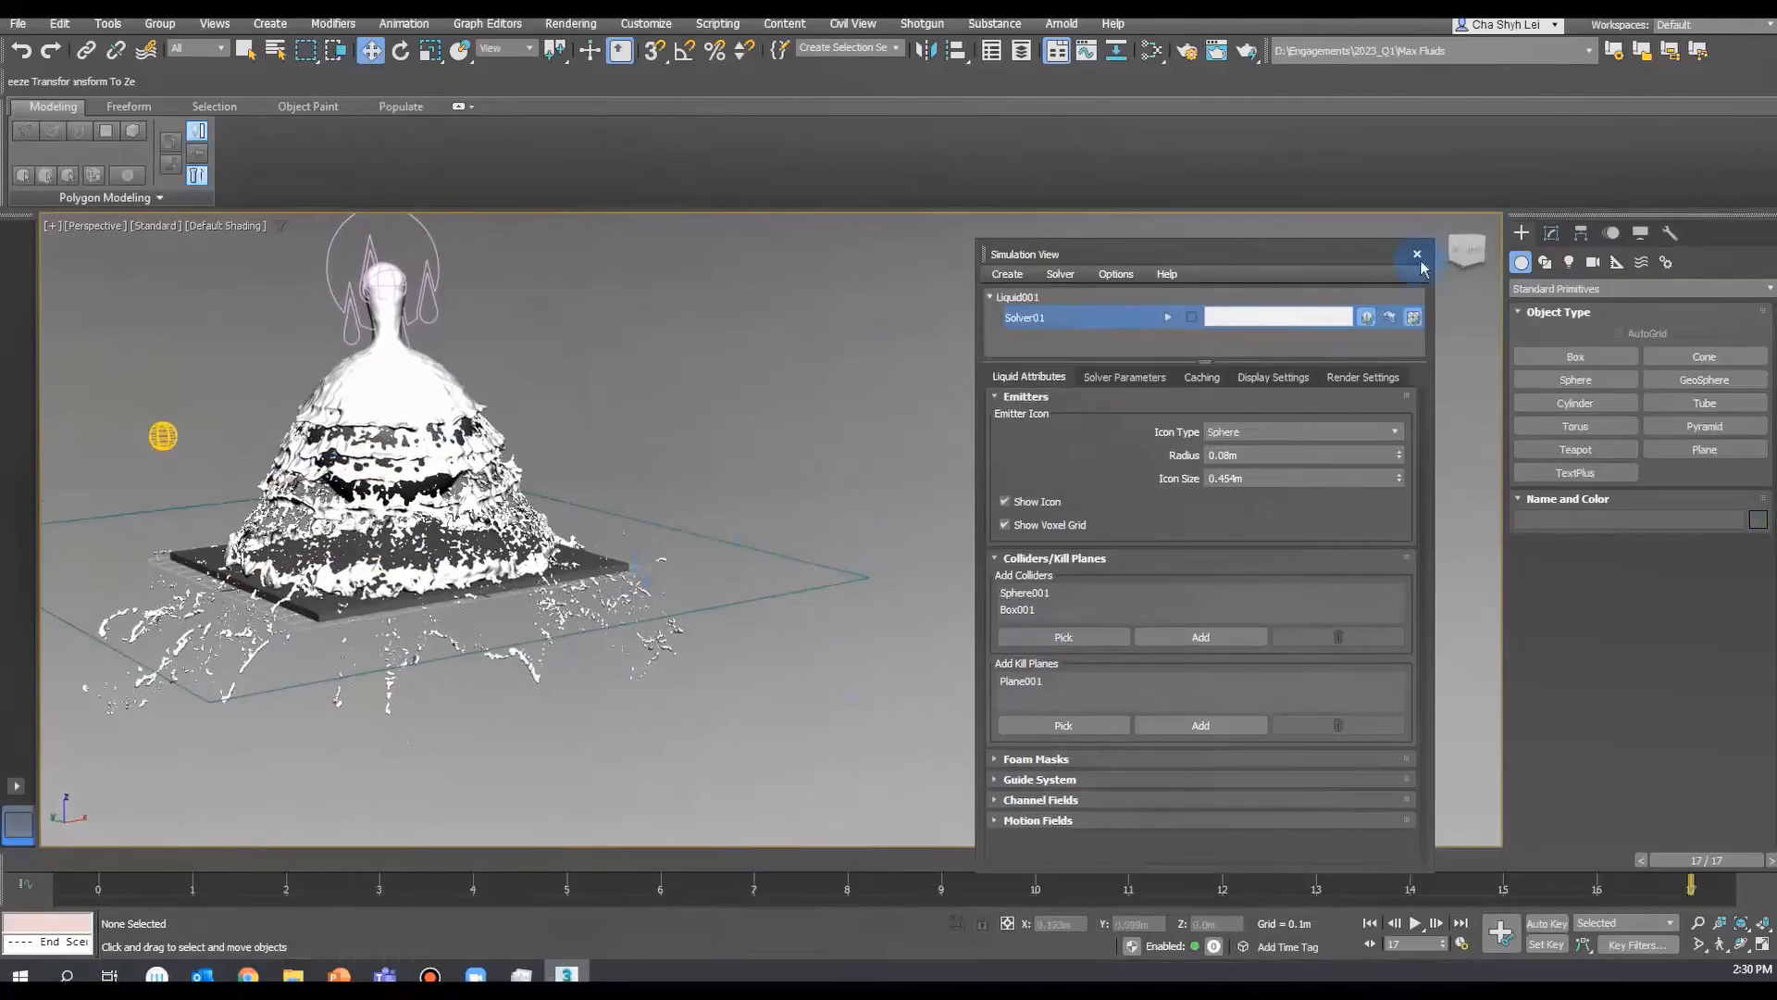
middle_click_drag(821, 568, 793, 568, "alt")
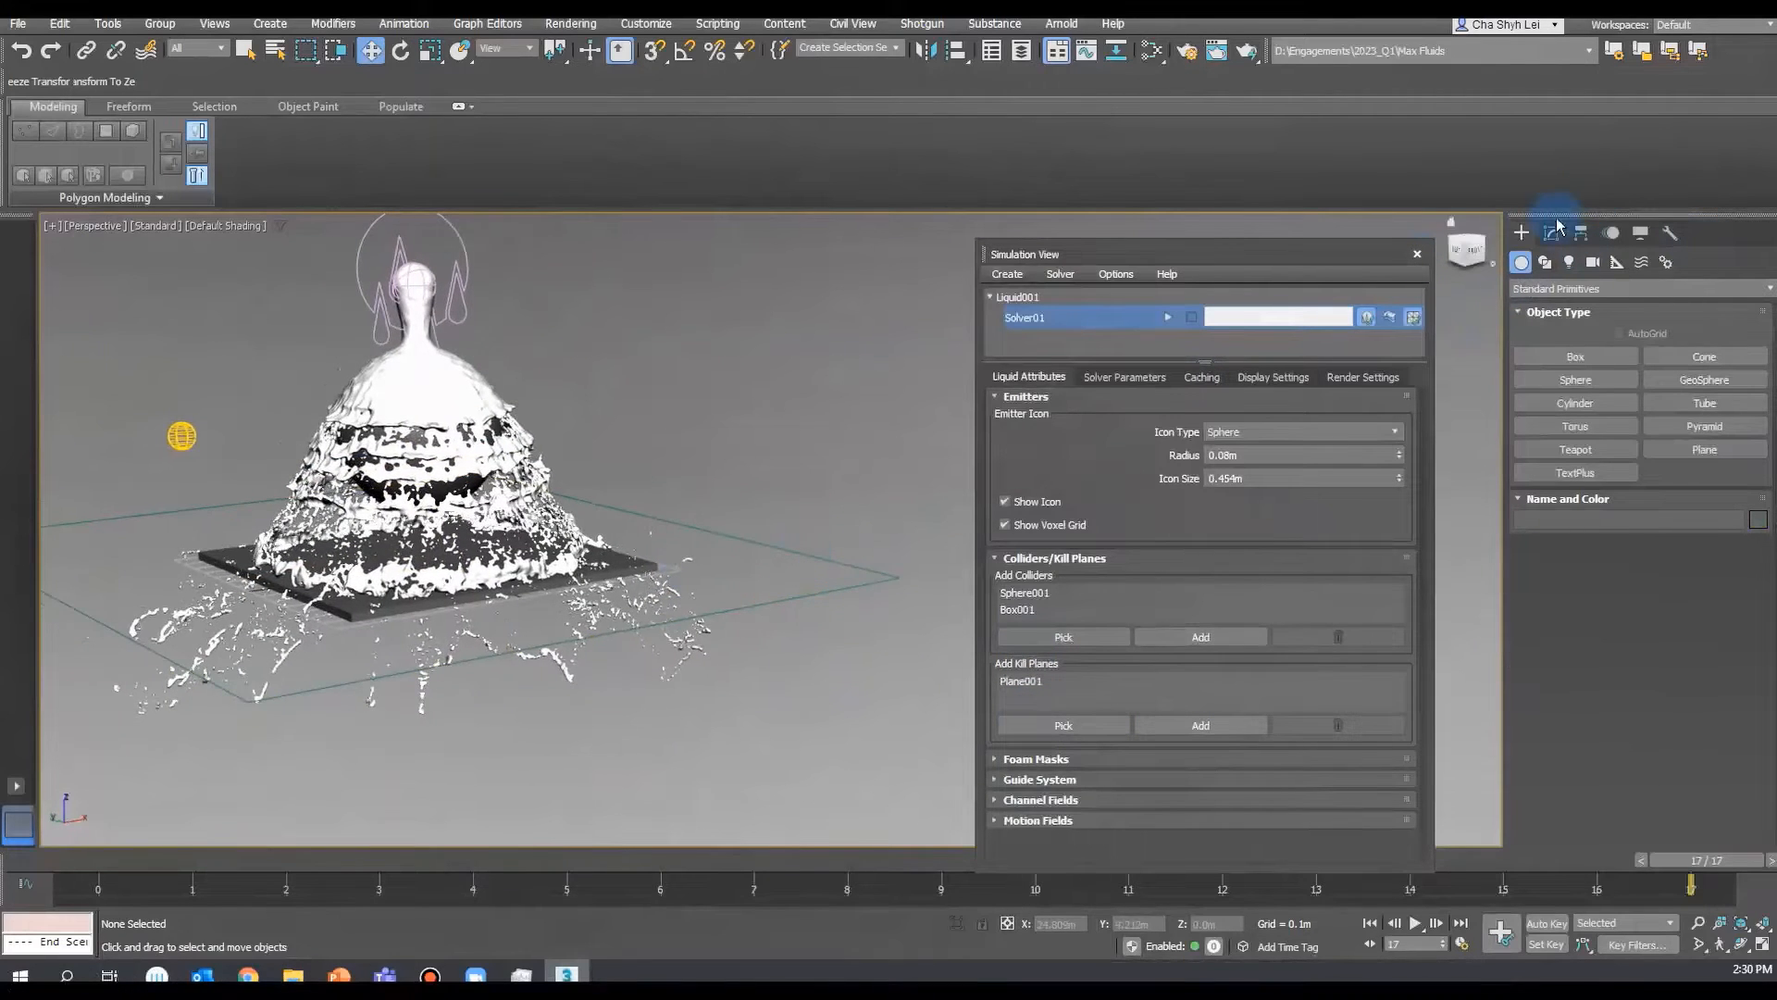
- Create a Motion Field force space warp beside the liquid, level with the emitter
left_click(1652, 269)
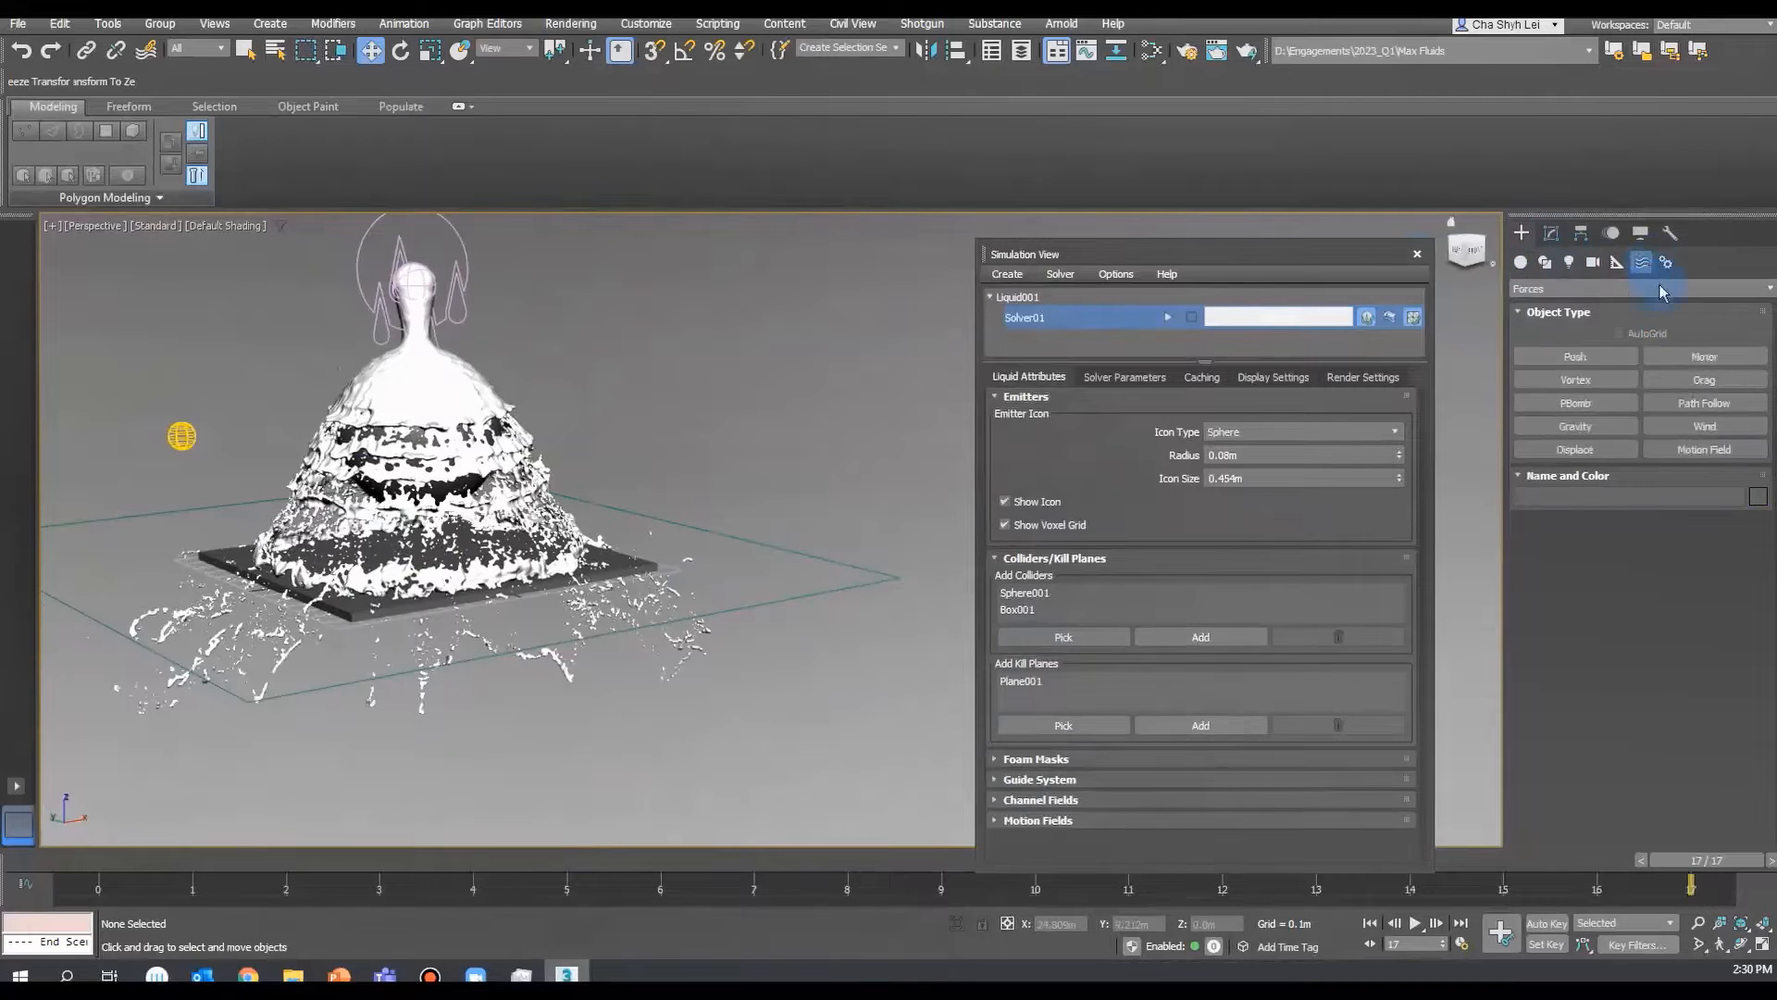
left_click(1719, 457)
left_click_drag(692, 487, 827, 473)
key("w")
middle_click_drag(874, 444, 797, 522, "alt")
middle_click_drag(736, 573, 825, 349, "alt")
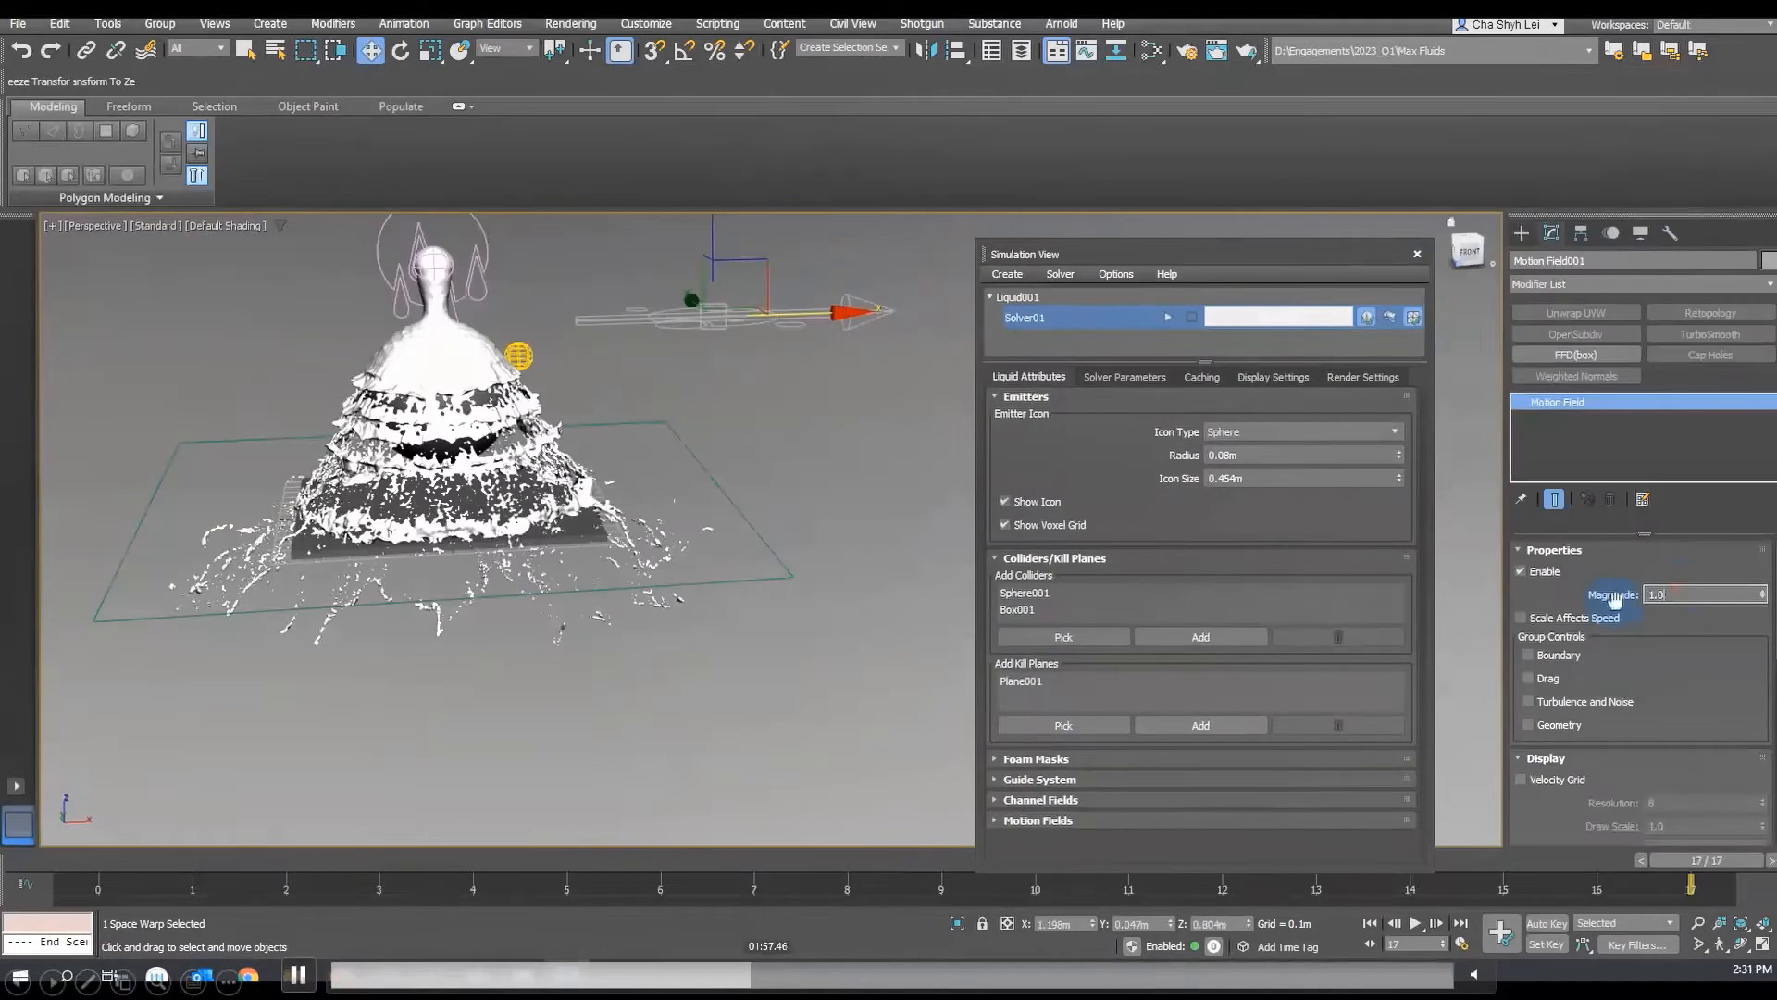
- Set the motion field's magnitude to 10 and display its velocity grid
double_click(1676, 597)
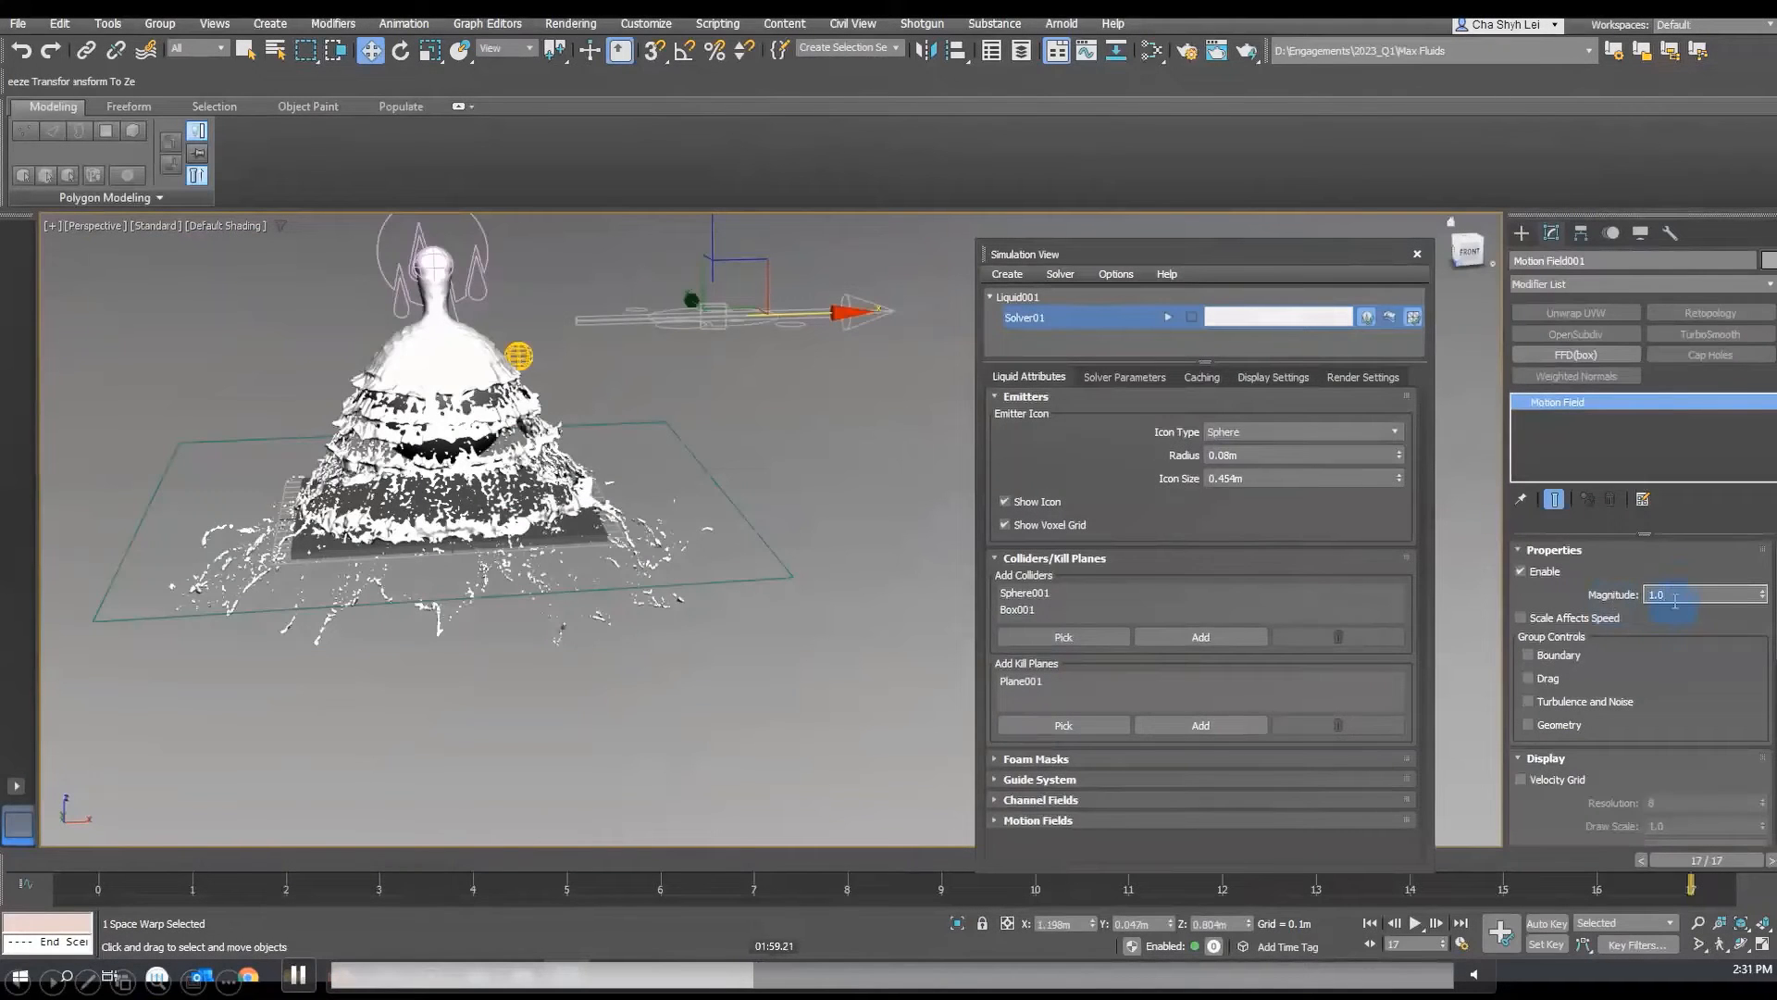
type("10")
key("Return")
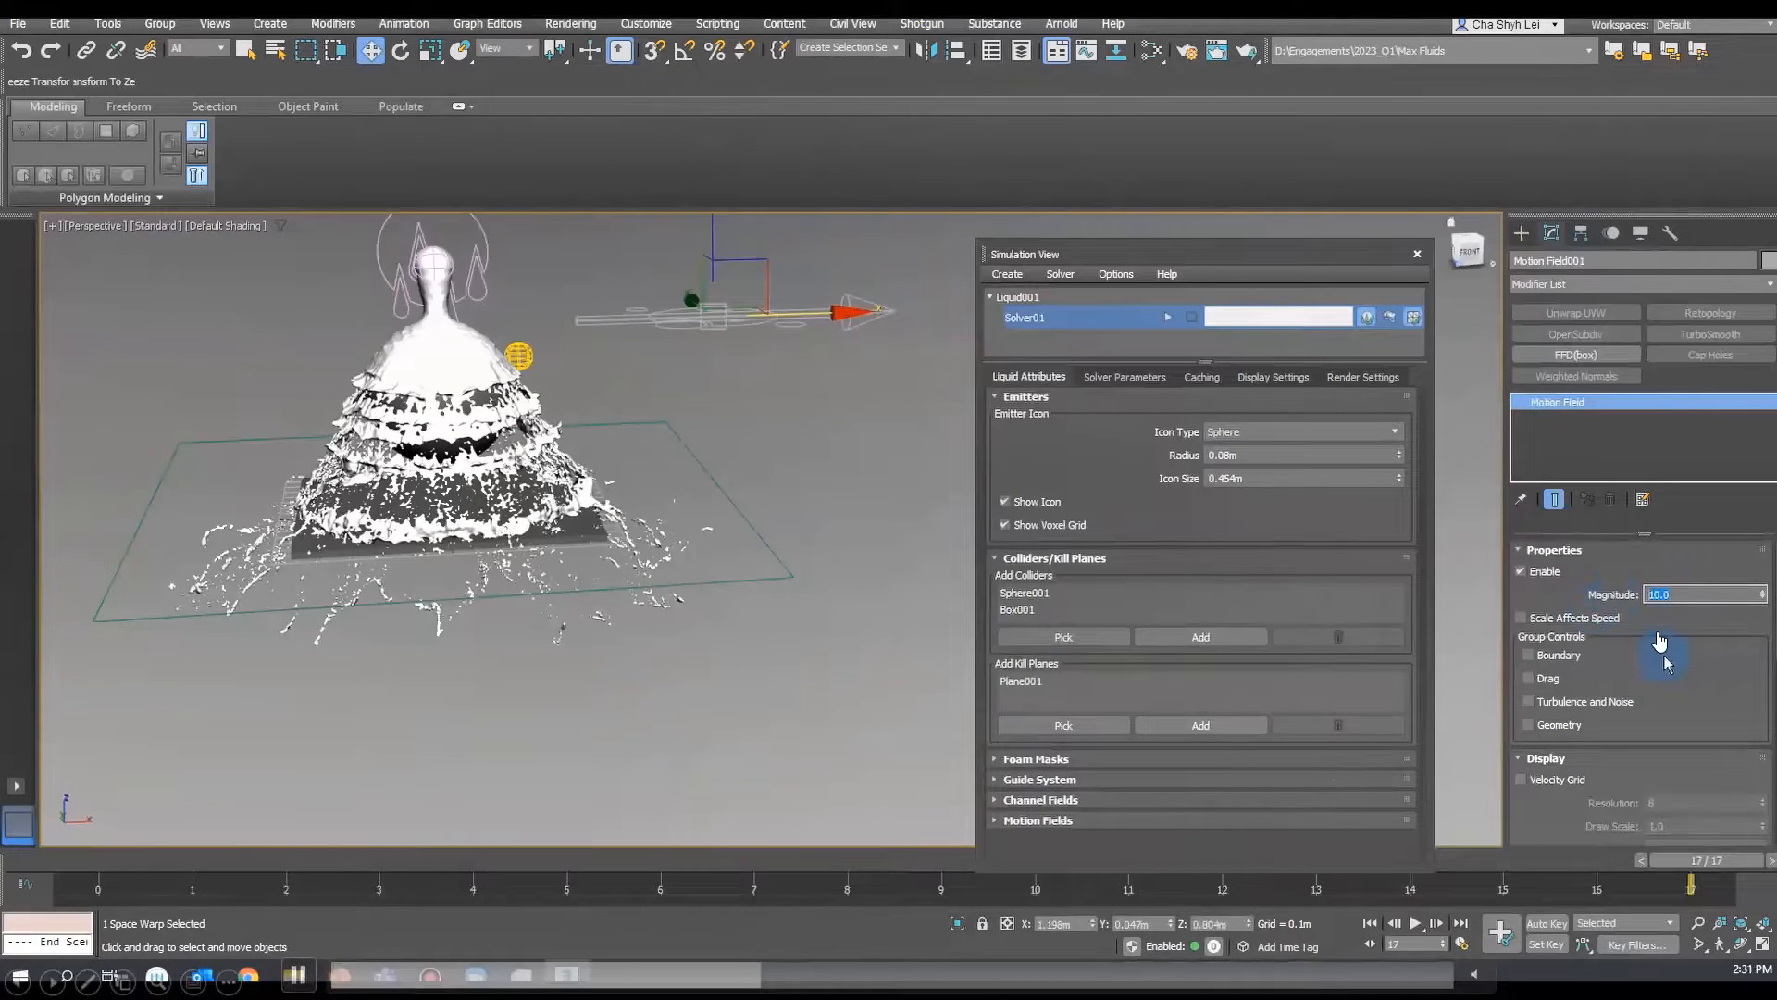
scroll(1664, 656, "down", 3)
scroll(1533, 746, "down", 1)
left_click(1543, 669)
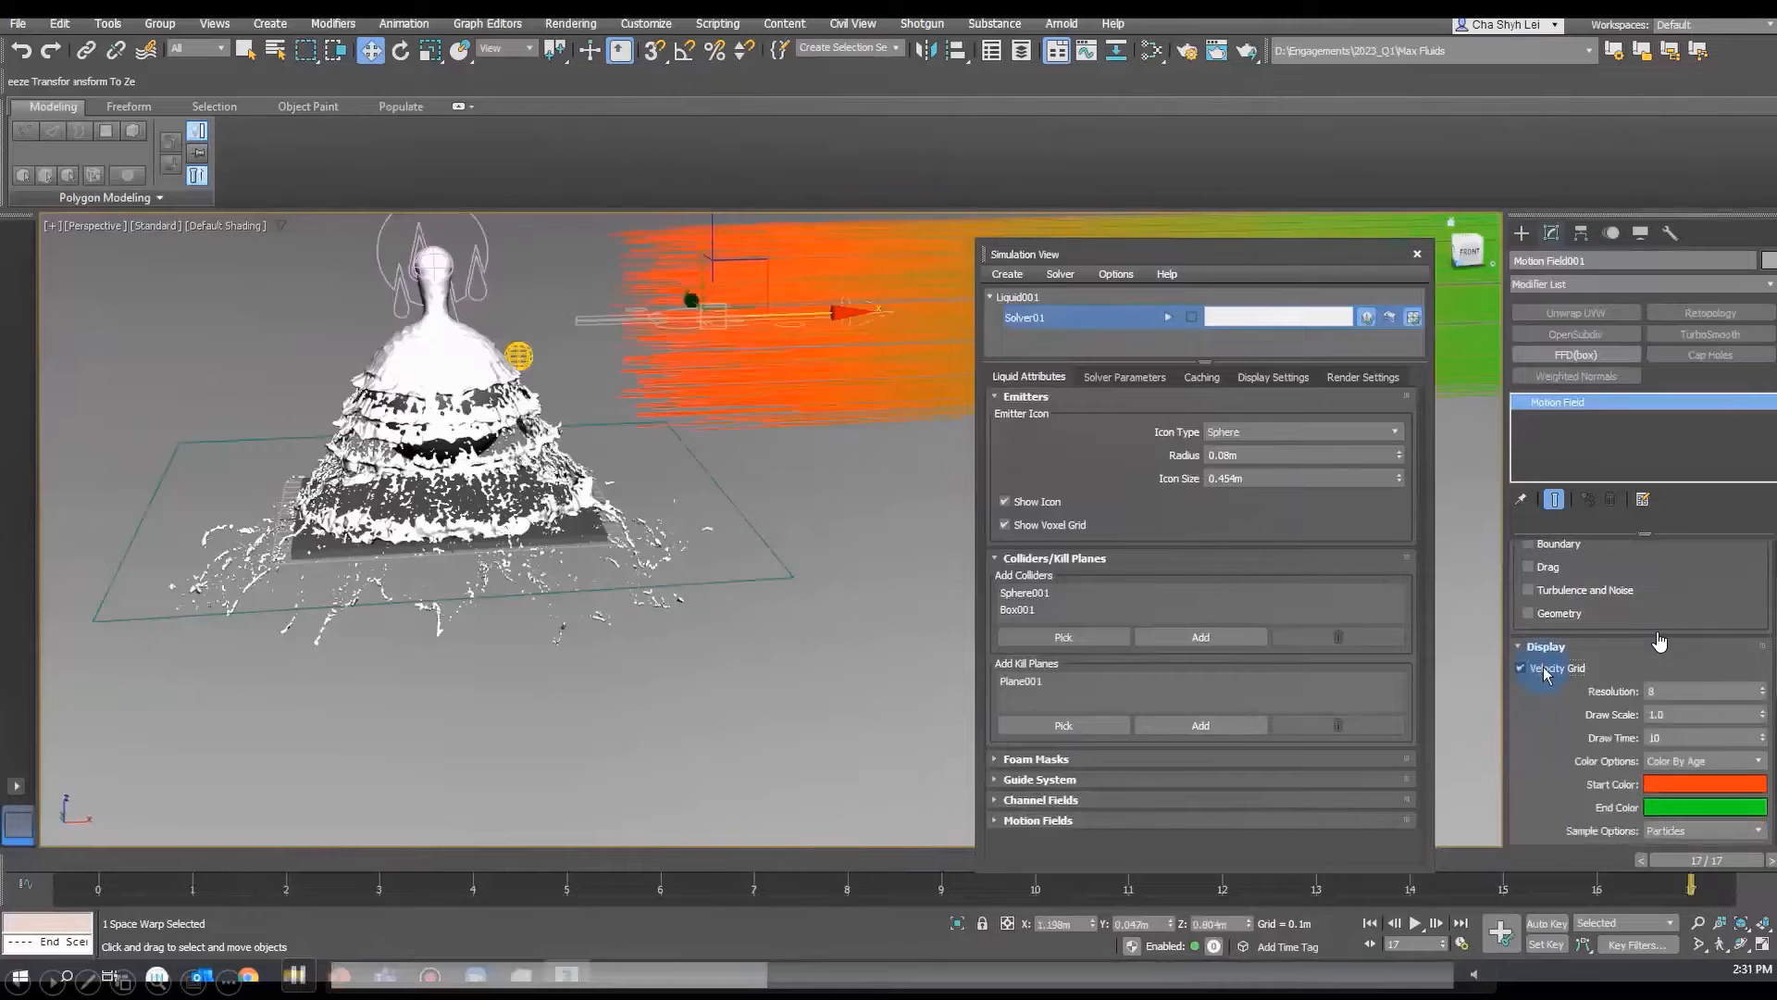
- Move the motion field along X to the opposite side of the liquid so it blows across it, and hide the velocity grid
middle_click_drag(880, 463, 836, 487, "alt")
scroll(836, 487, "down", 5)
left_click_drag(1169, 254, 1192, 524)
middle_click_drag(821, 468, 814, 475, "alt")
left_click_drag(895, 414, 615, 418)
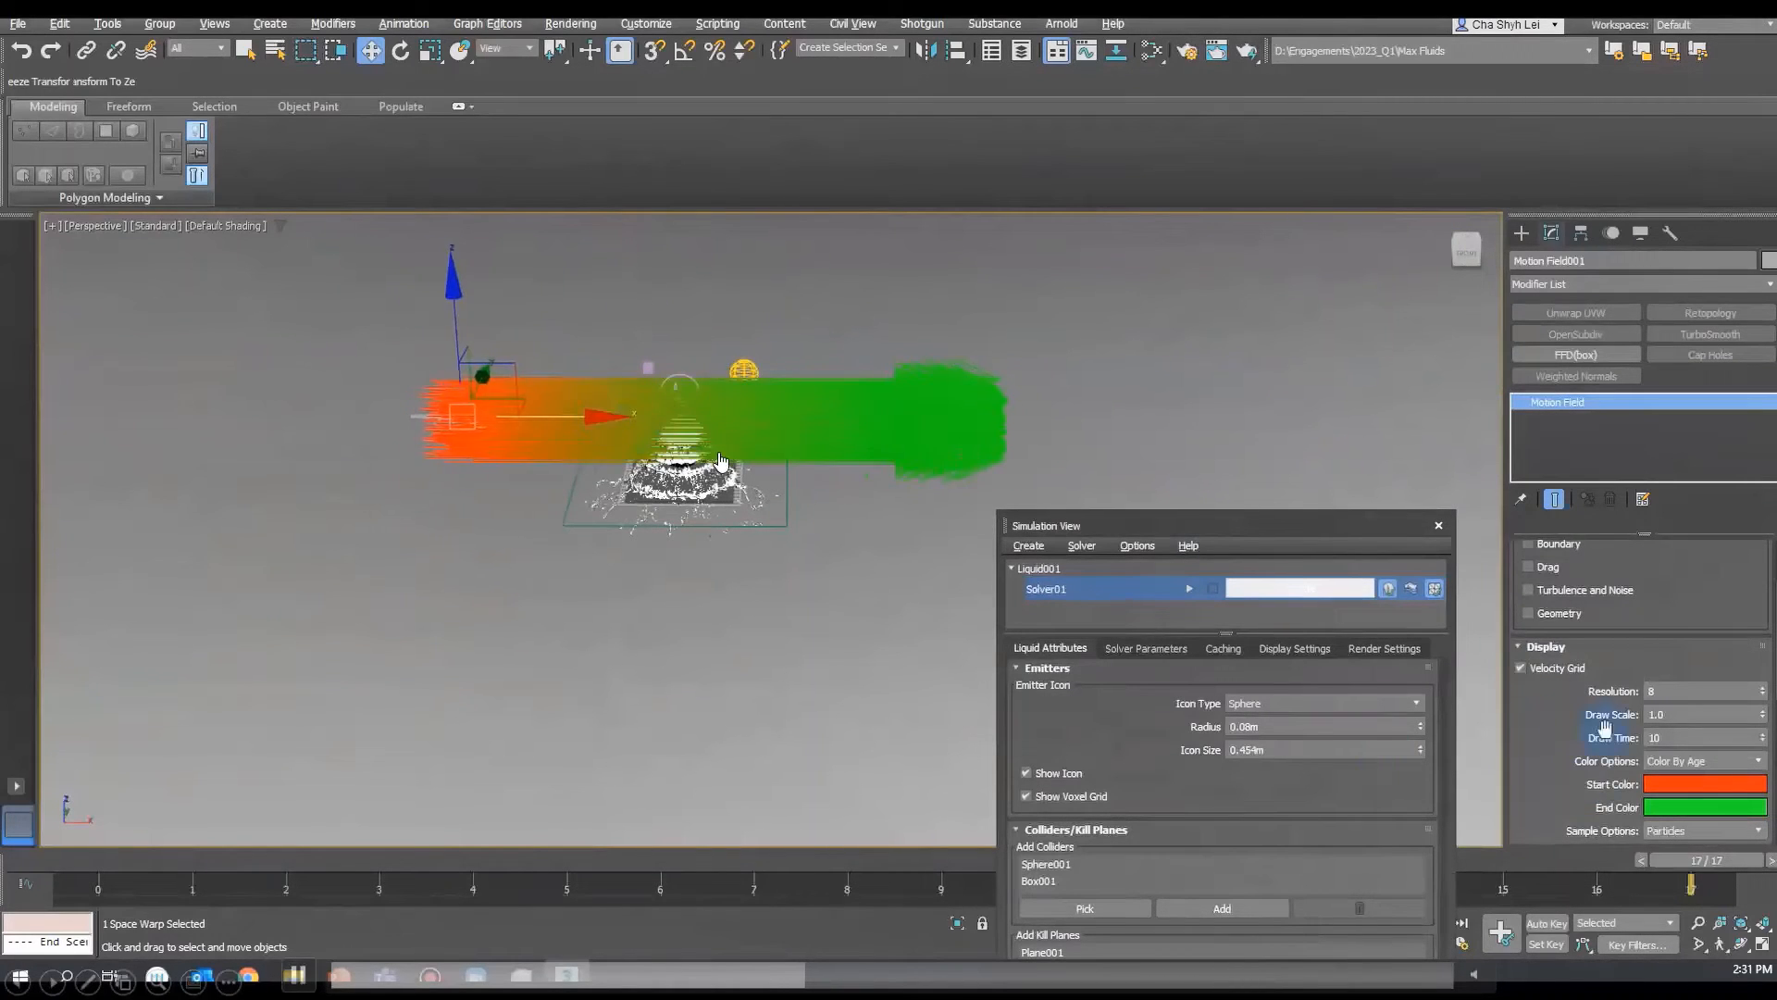
left_click(1521, 667)
scroll(451, 420, "up", 5)
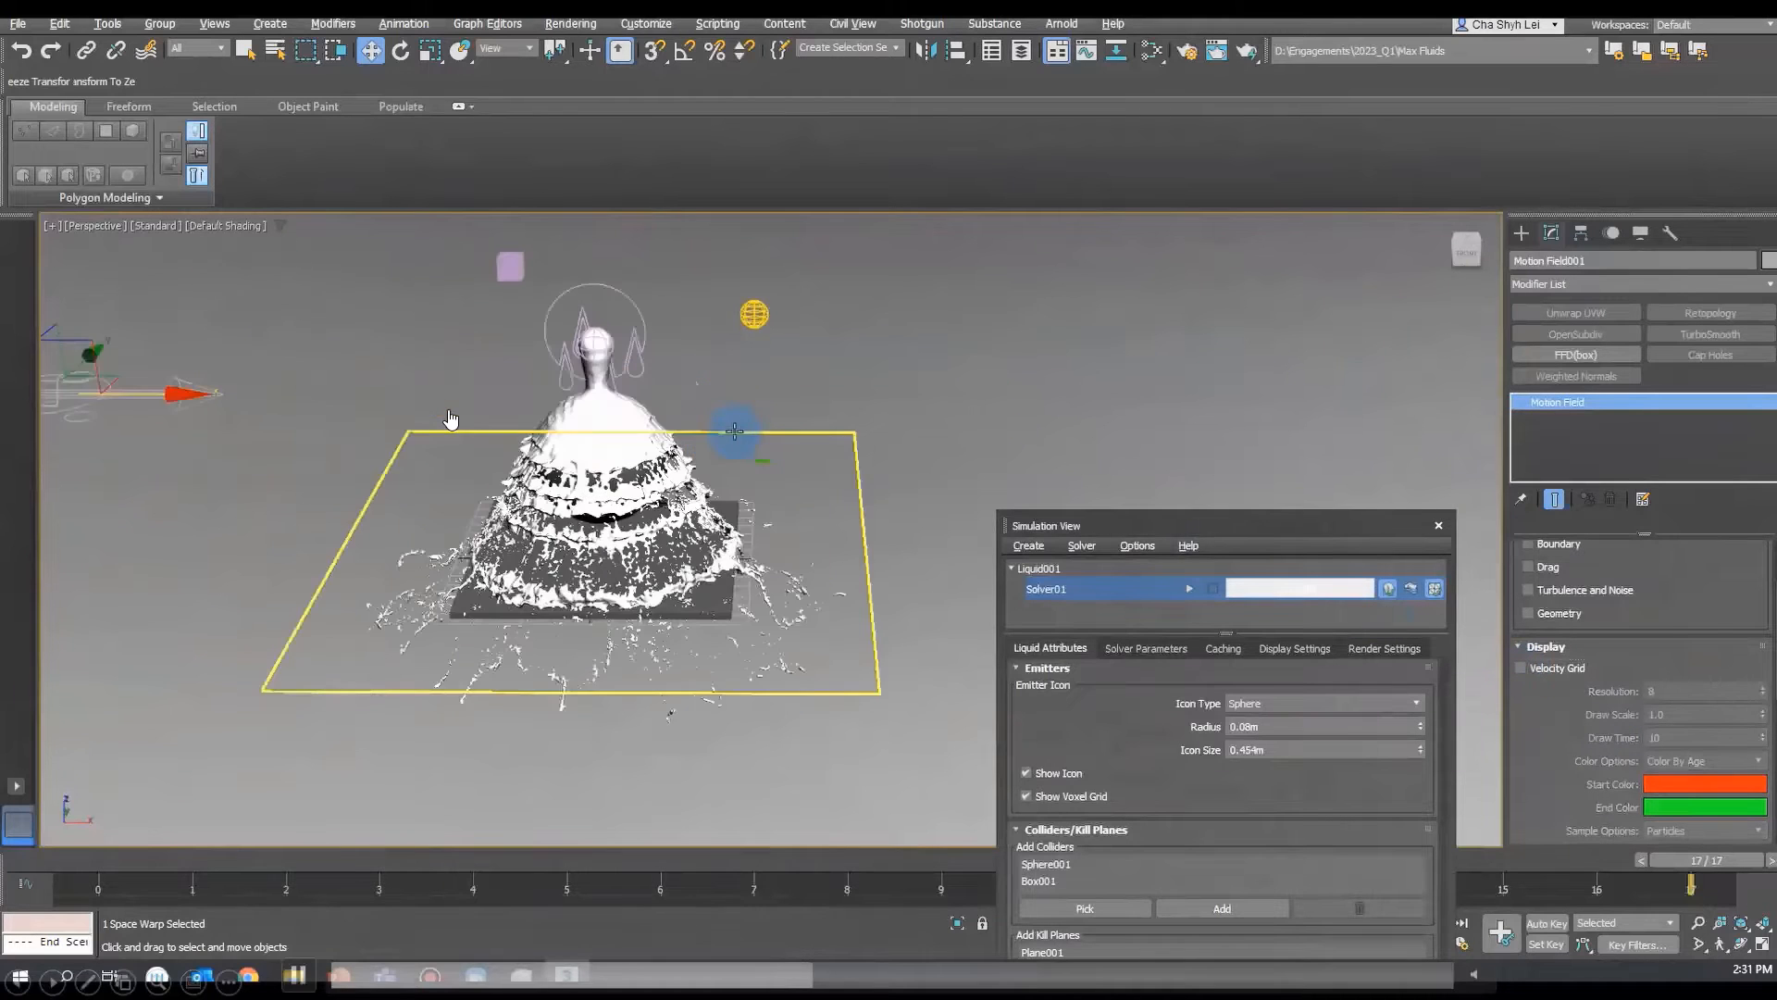
middle_click_drag(730, 430, 768, 388, "alt")
- Clear both the fluid cache and the mesh cache of Solver01
left_click(635, 412)
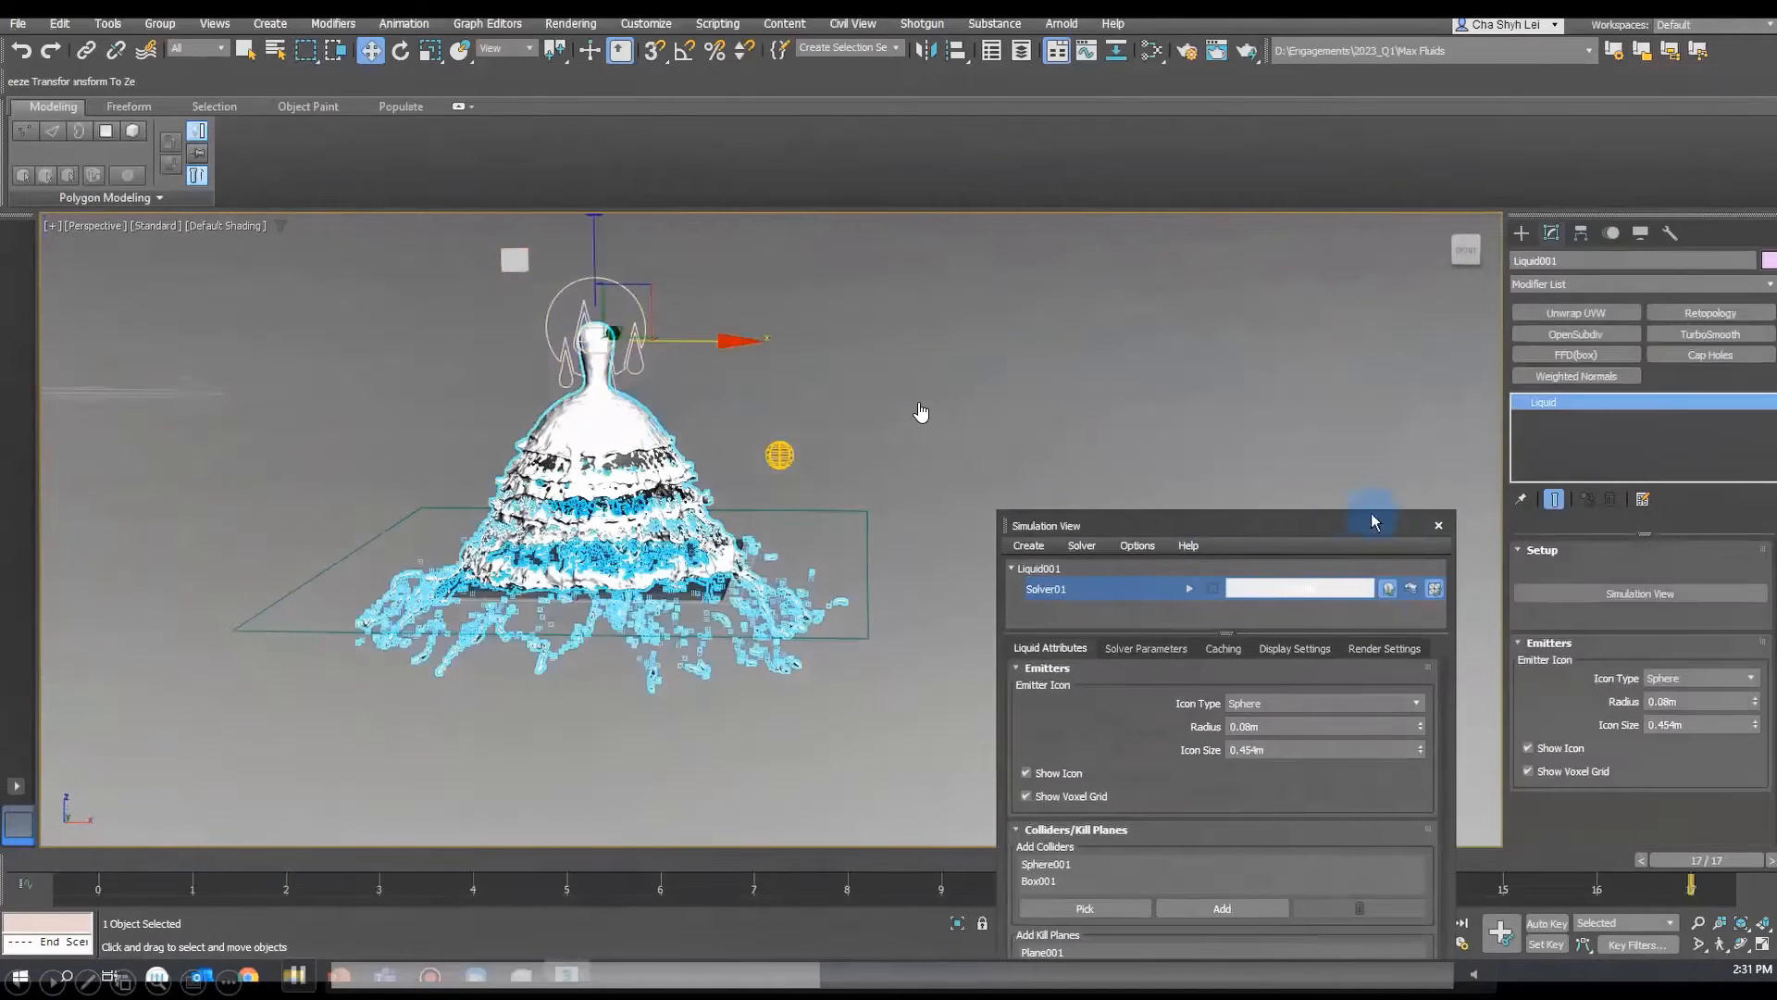
left_click_drag(1351, 524, 1281, 416)
left_click(1347, 464)
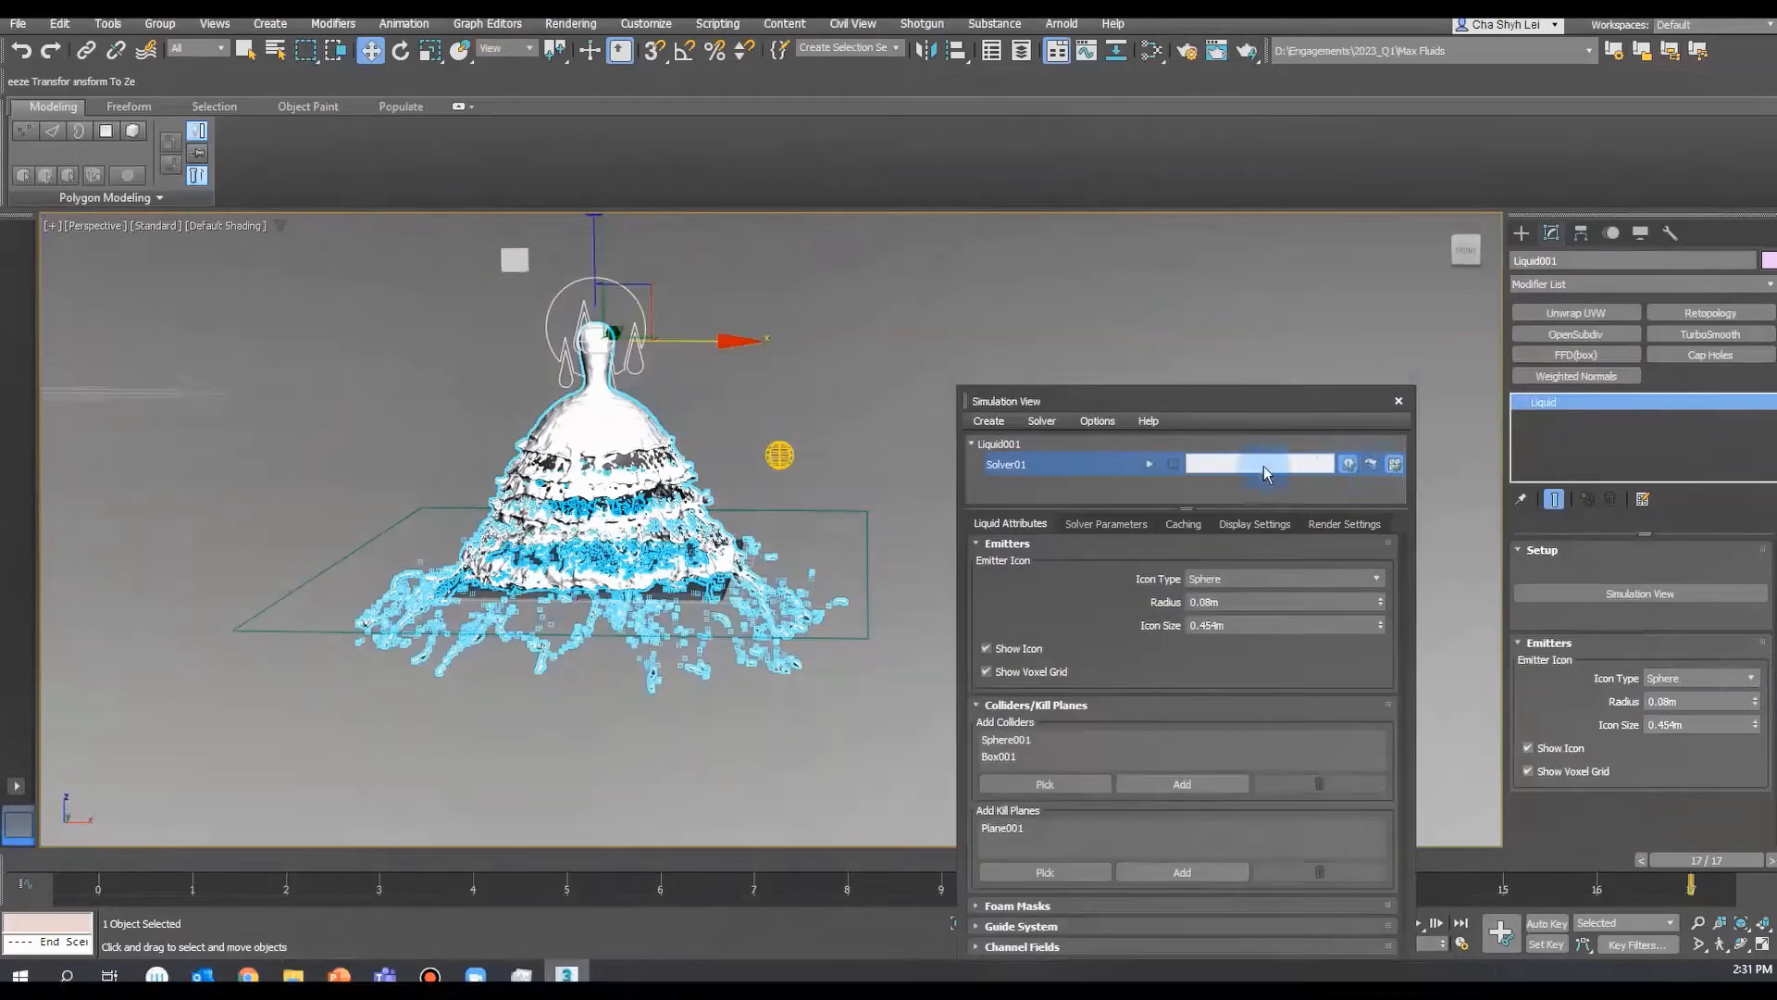
right_click(1048, 463)
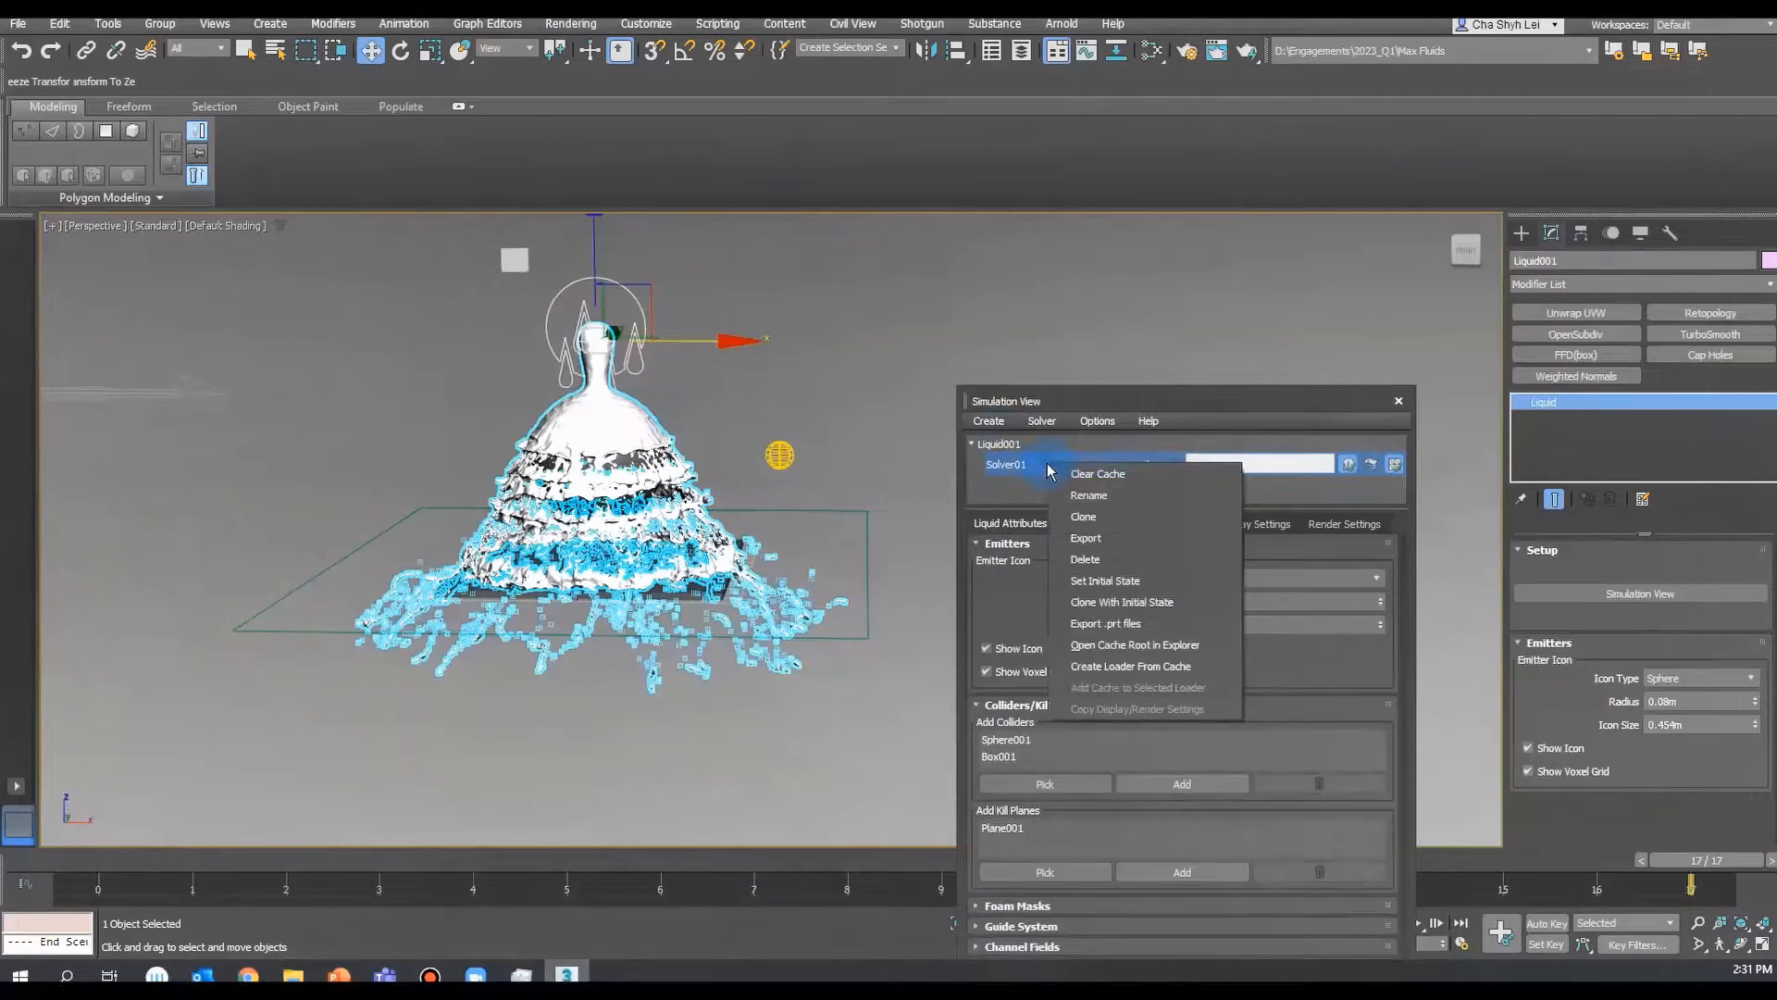
right_click(1026, 466)
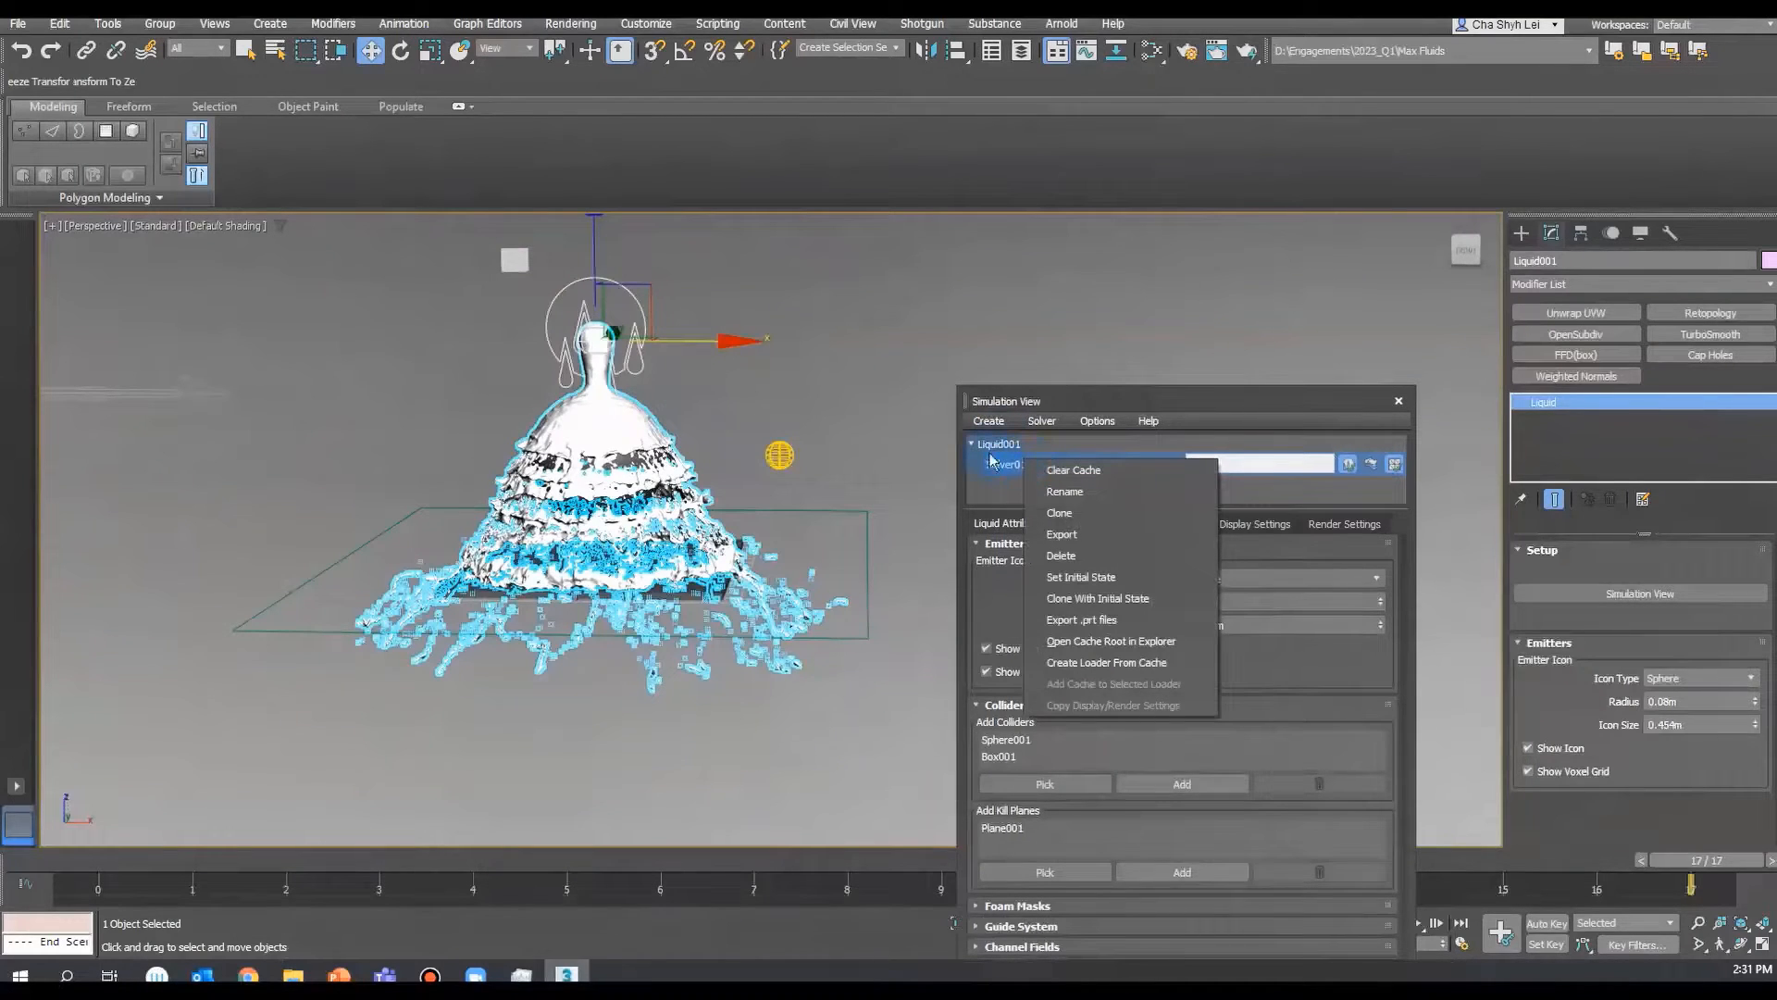
left_click(1070, 472)
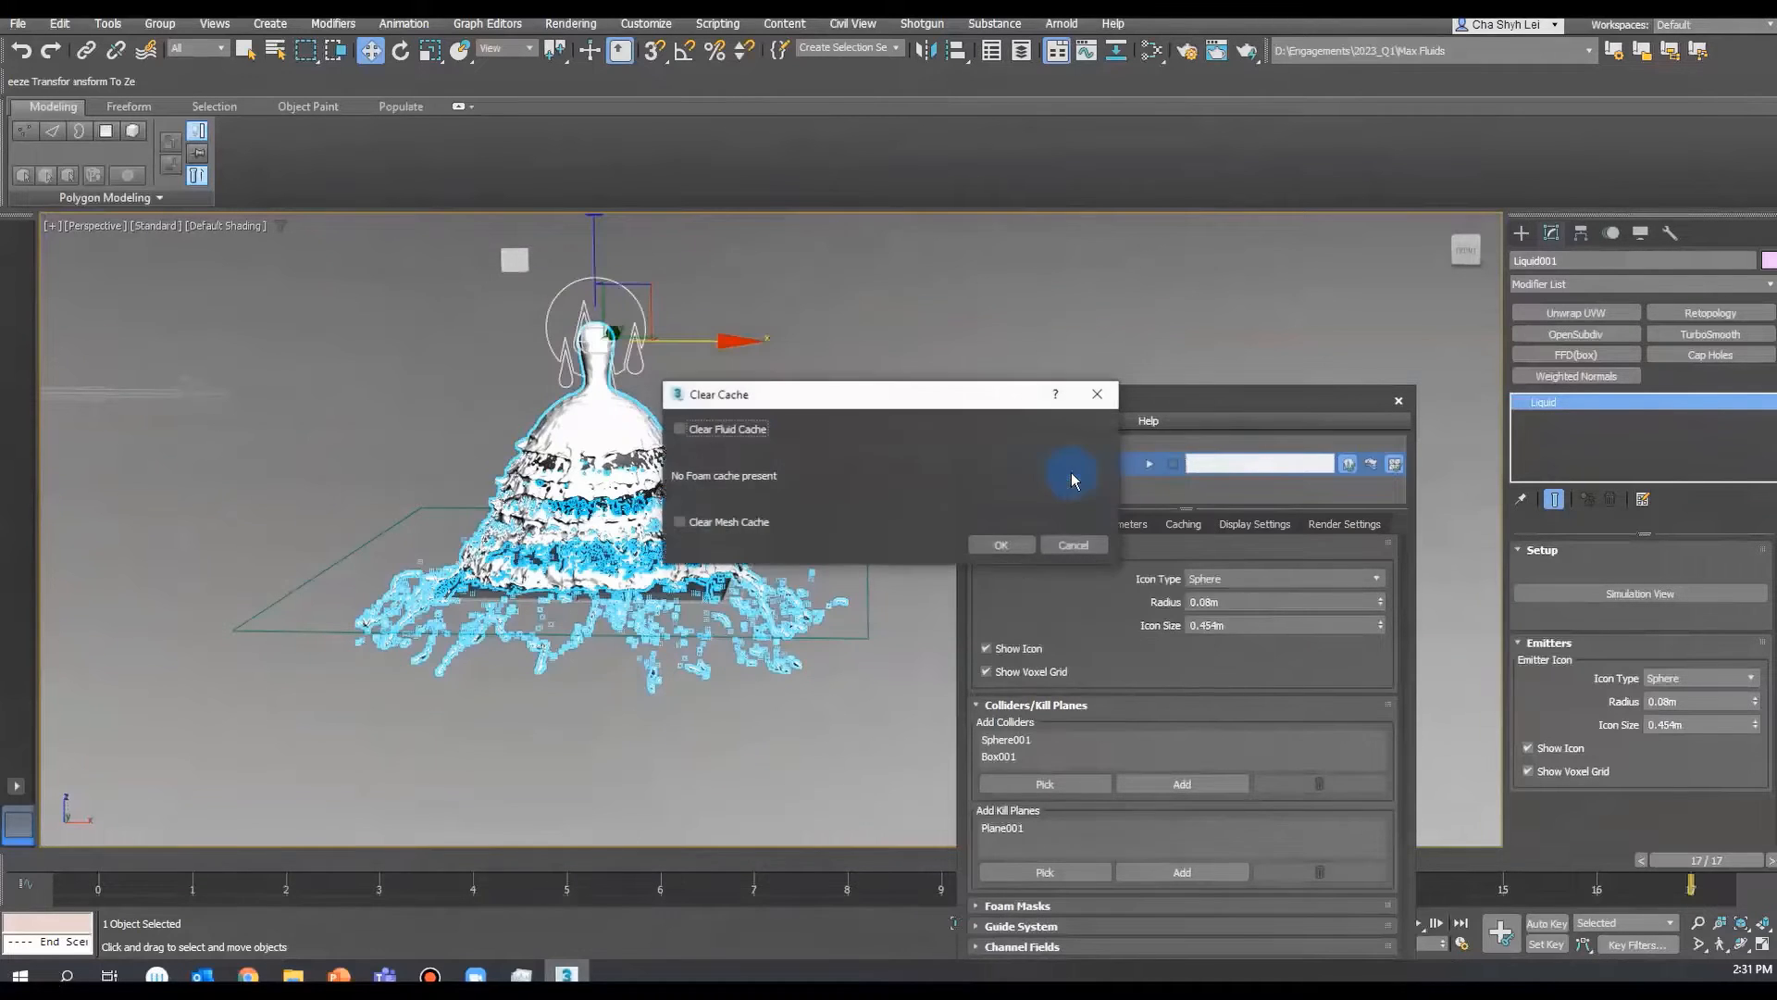
left_click(717, 524)
left_click(1007, 550)
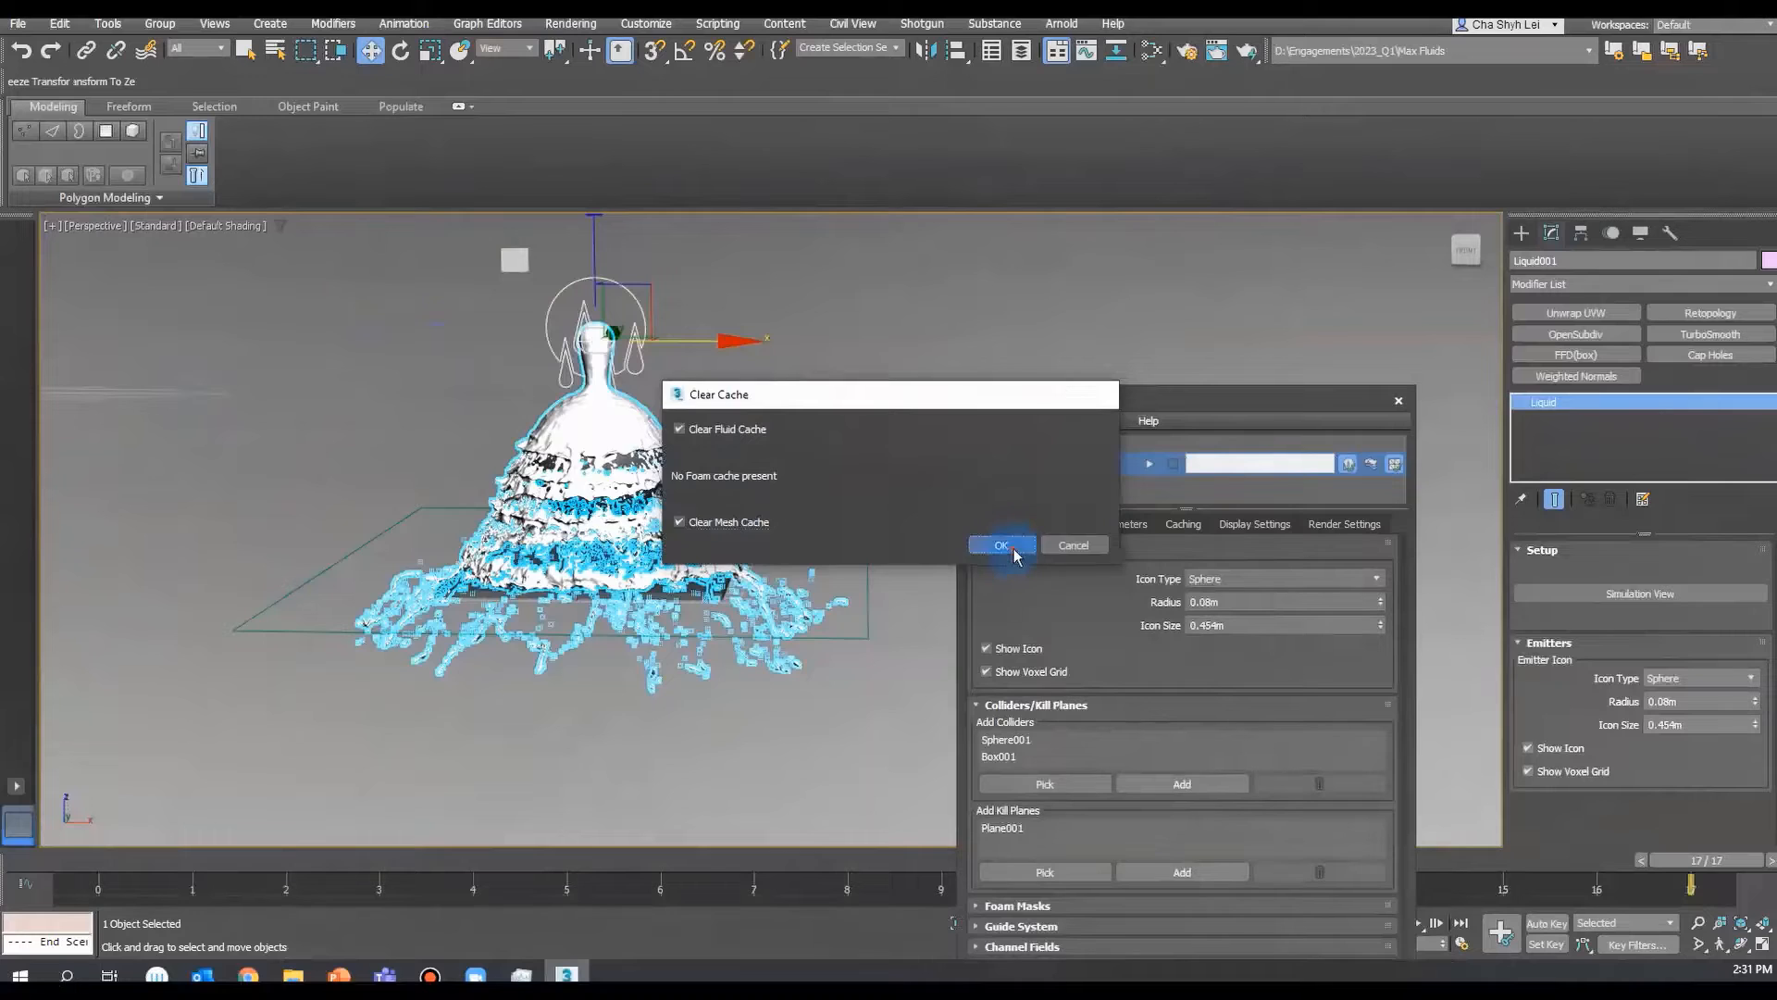
left_click(1013, 549)
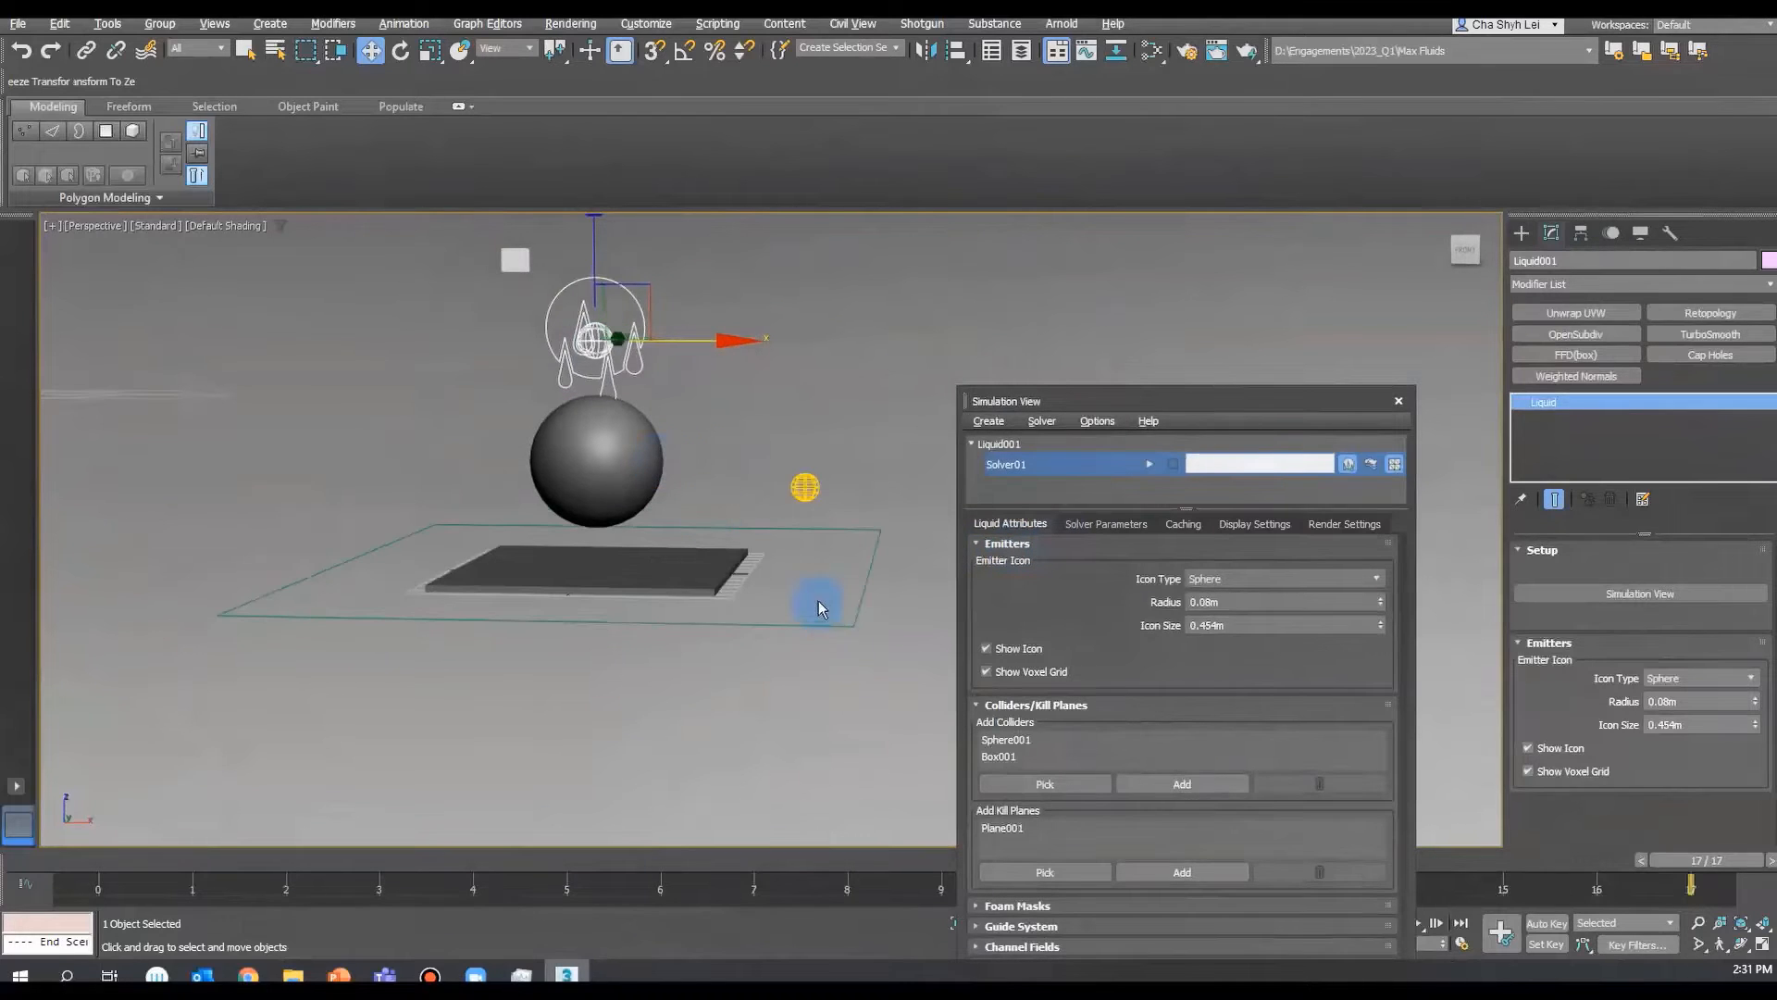
- Assign the motion field to the liquid solver's Motion Fields list
left_click(814, 602)
left_click(1213, 403)
left_click_drag(1214, 400, 1230, 224)
left_click(988, 793)
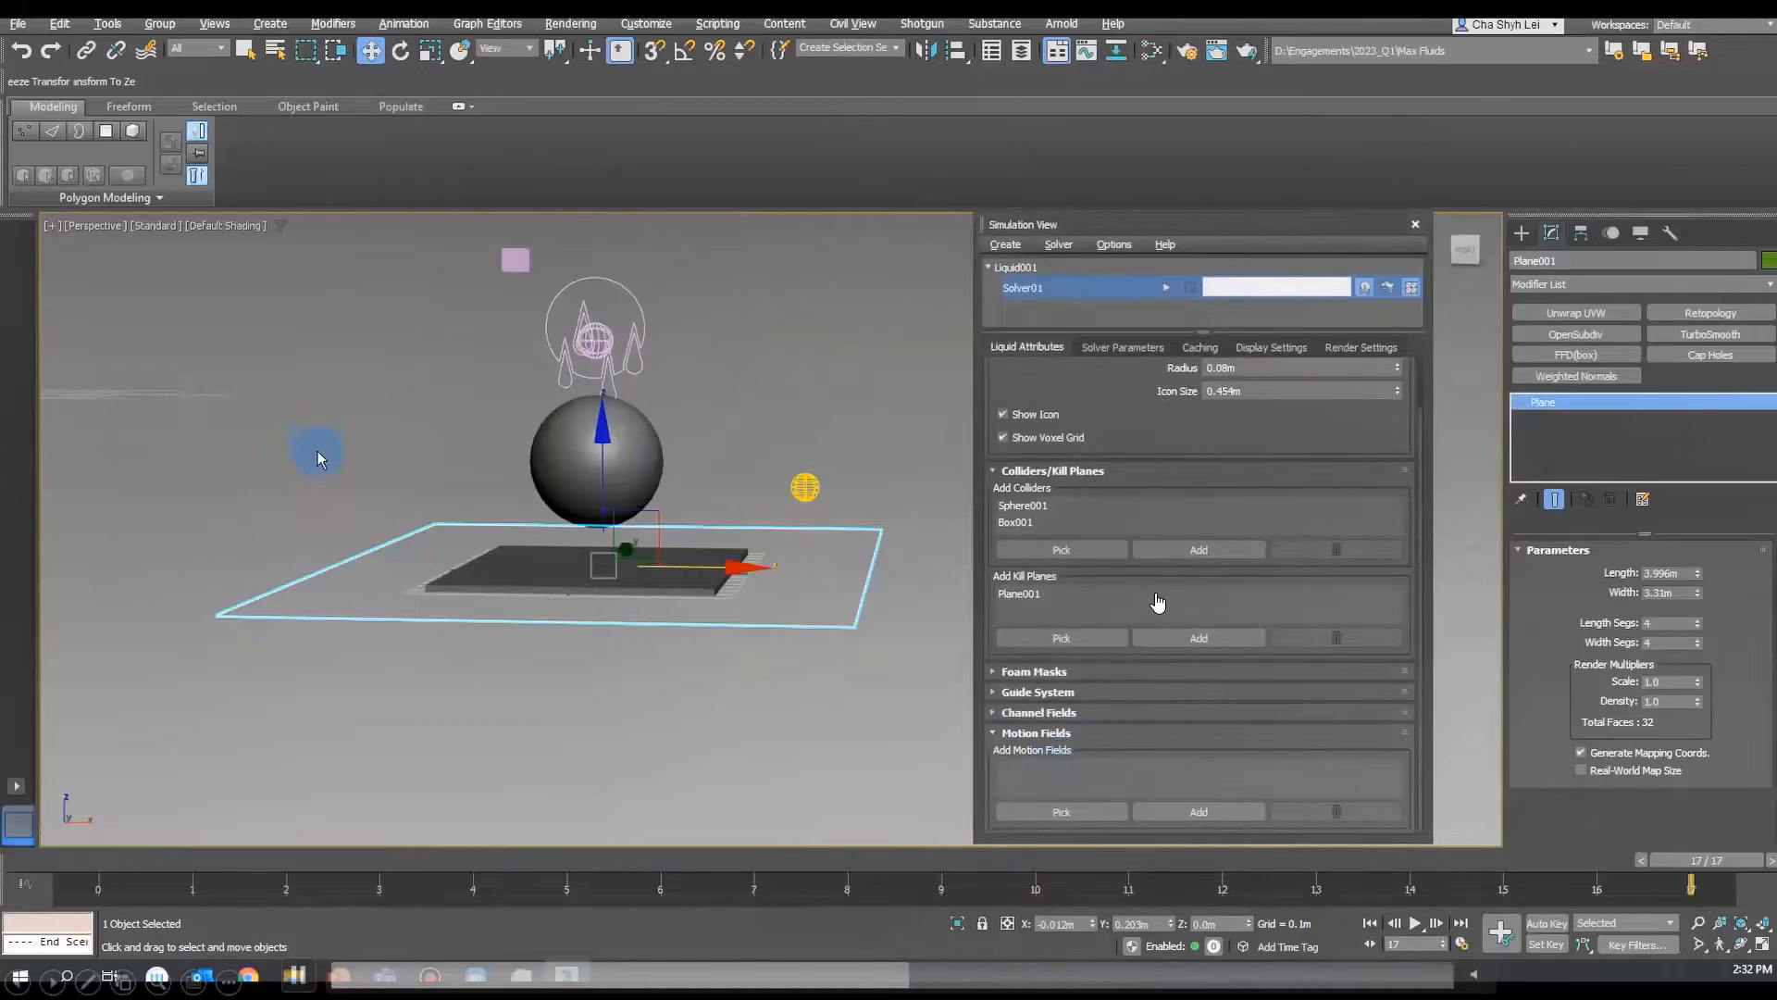
left_click(1053, 813)
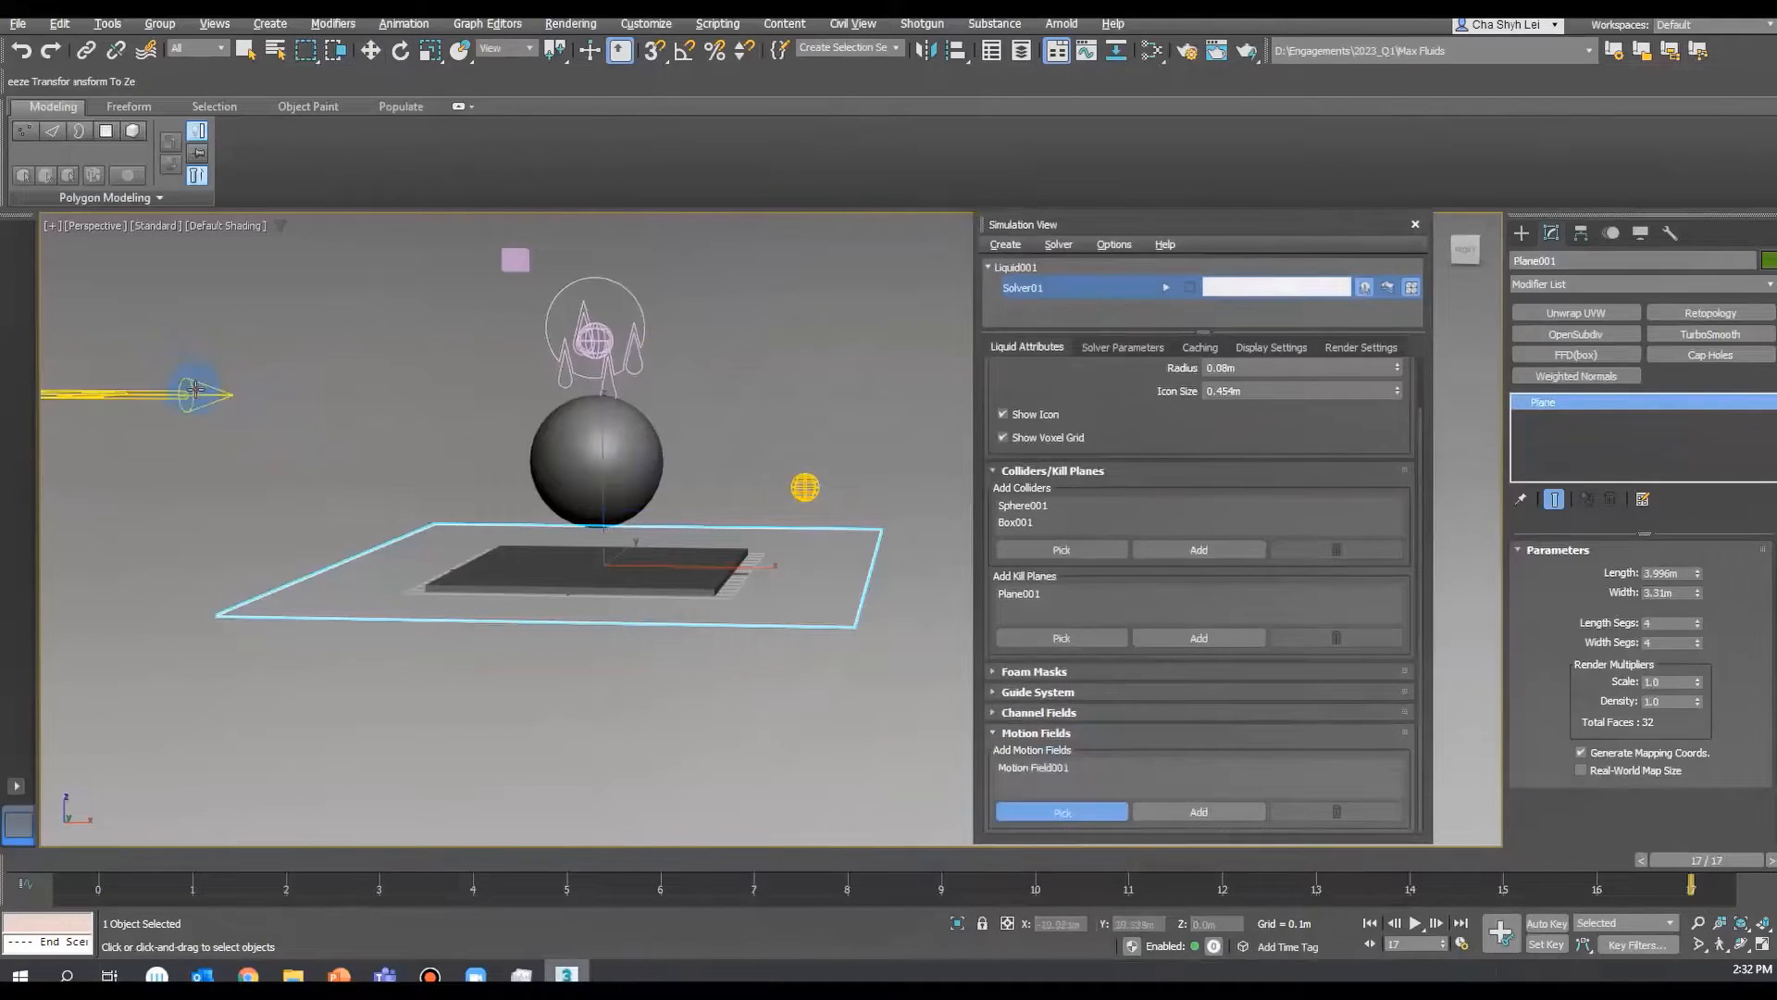
left_click(1101, 815)
- Examine how the motion field deflects the re-simulated liquid off the sphere, checking the field's velocity grid and viewing the mesh up close
middle_click_drag(575, 432, 578, 467, "alt")
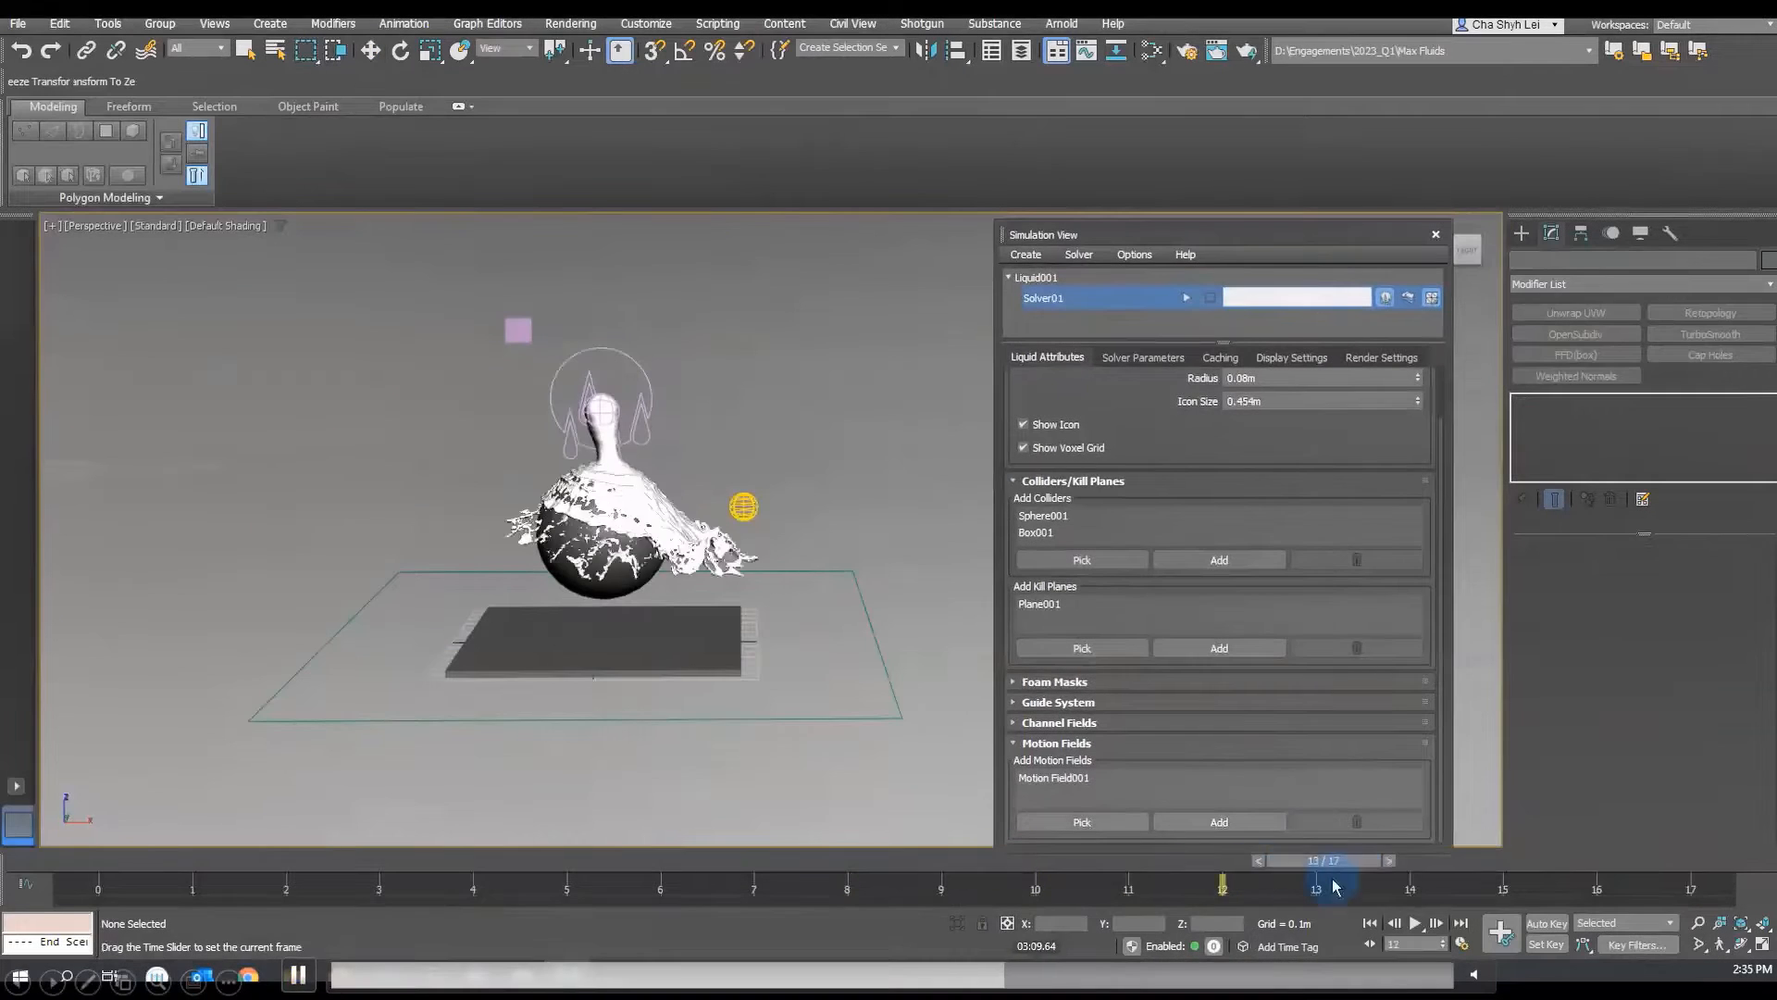
left_click_drag(150, 417, 229, 566)
middle_click_drag(230, 475, 228, 470, "alt")
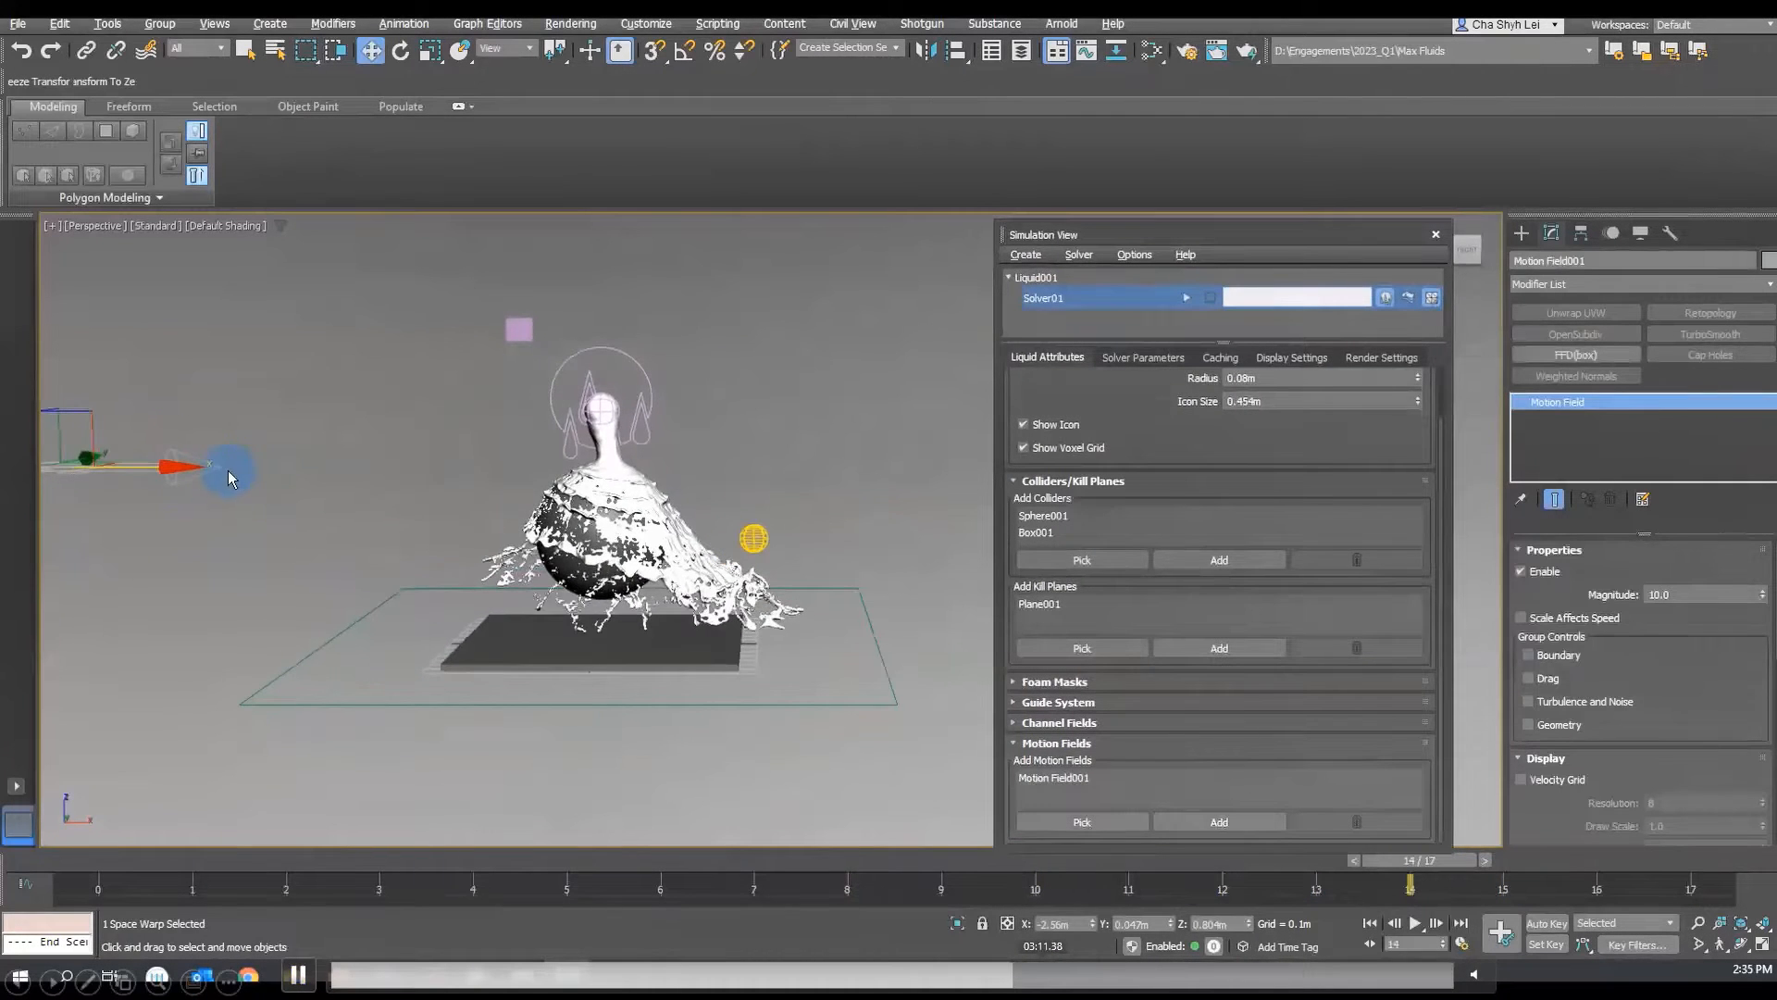
scroll(1550, 724, "down", 1)
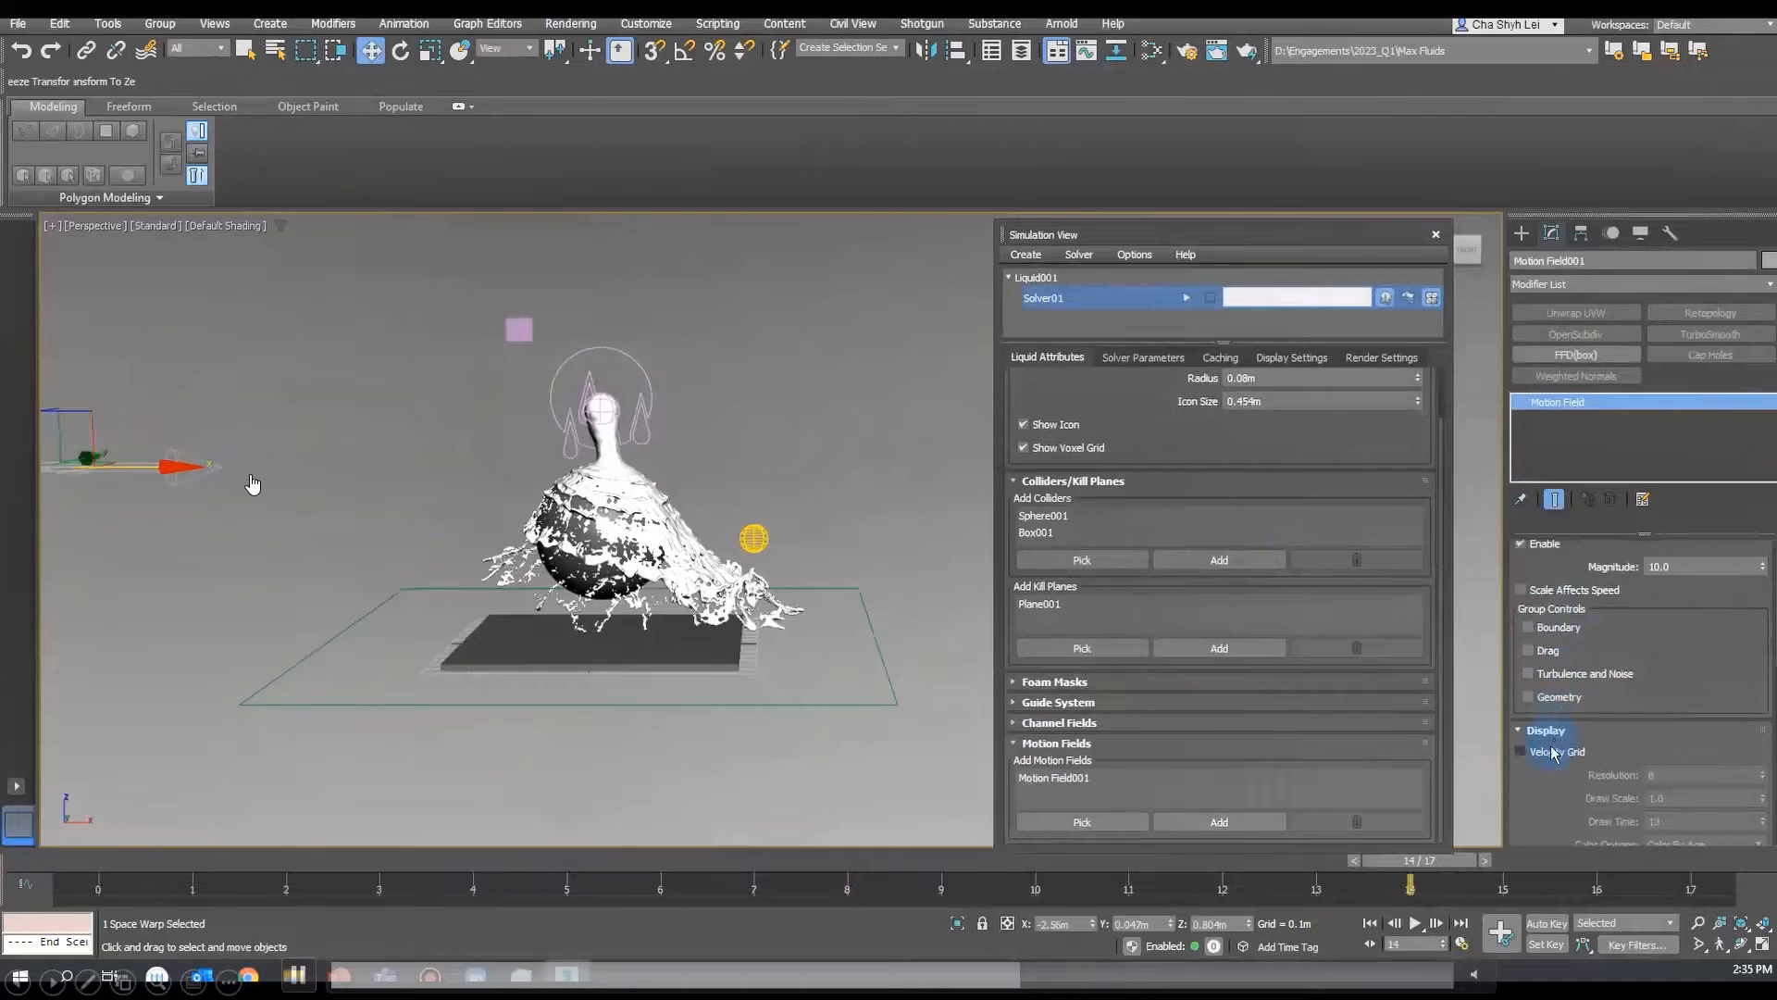
left_click(1521, 751)
middle_click_drag(572, 509, 606, 600, "alt")
middle_click_drag(525, 556, 352, 515, "alt")
left_click_drag(1224, 234, 1277, 242)
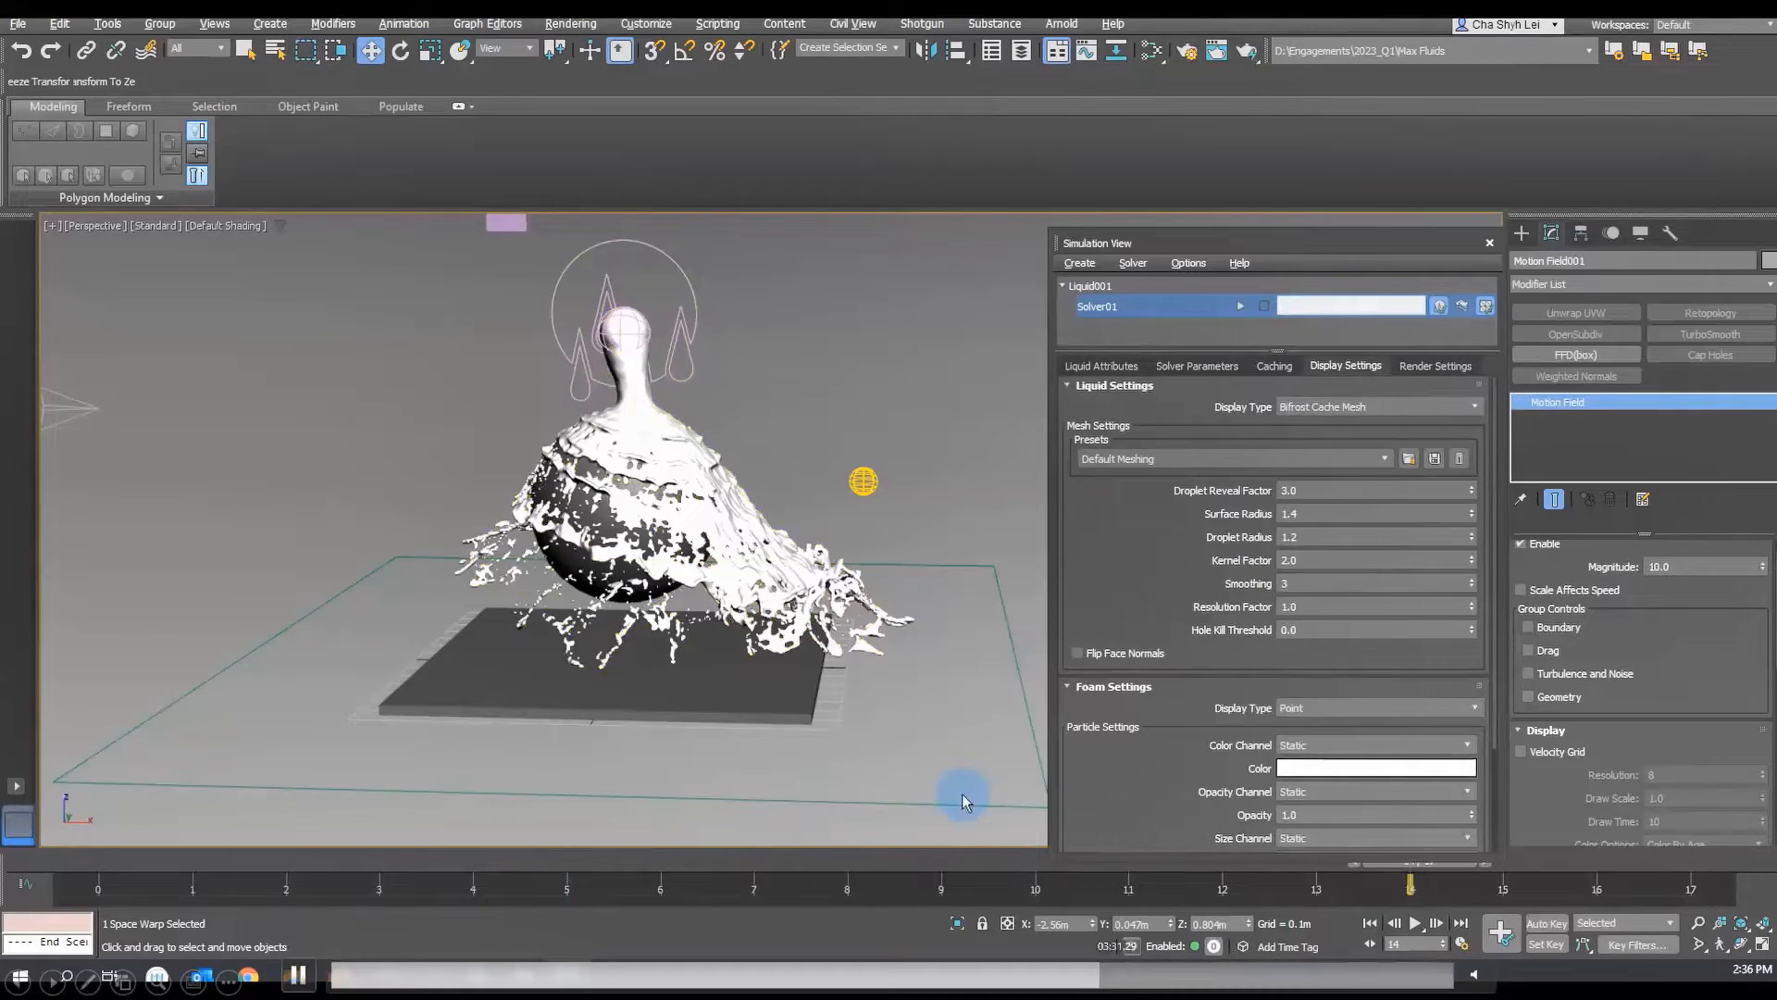
left_click(698, 440)
left_click(870, 313)
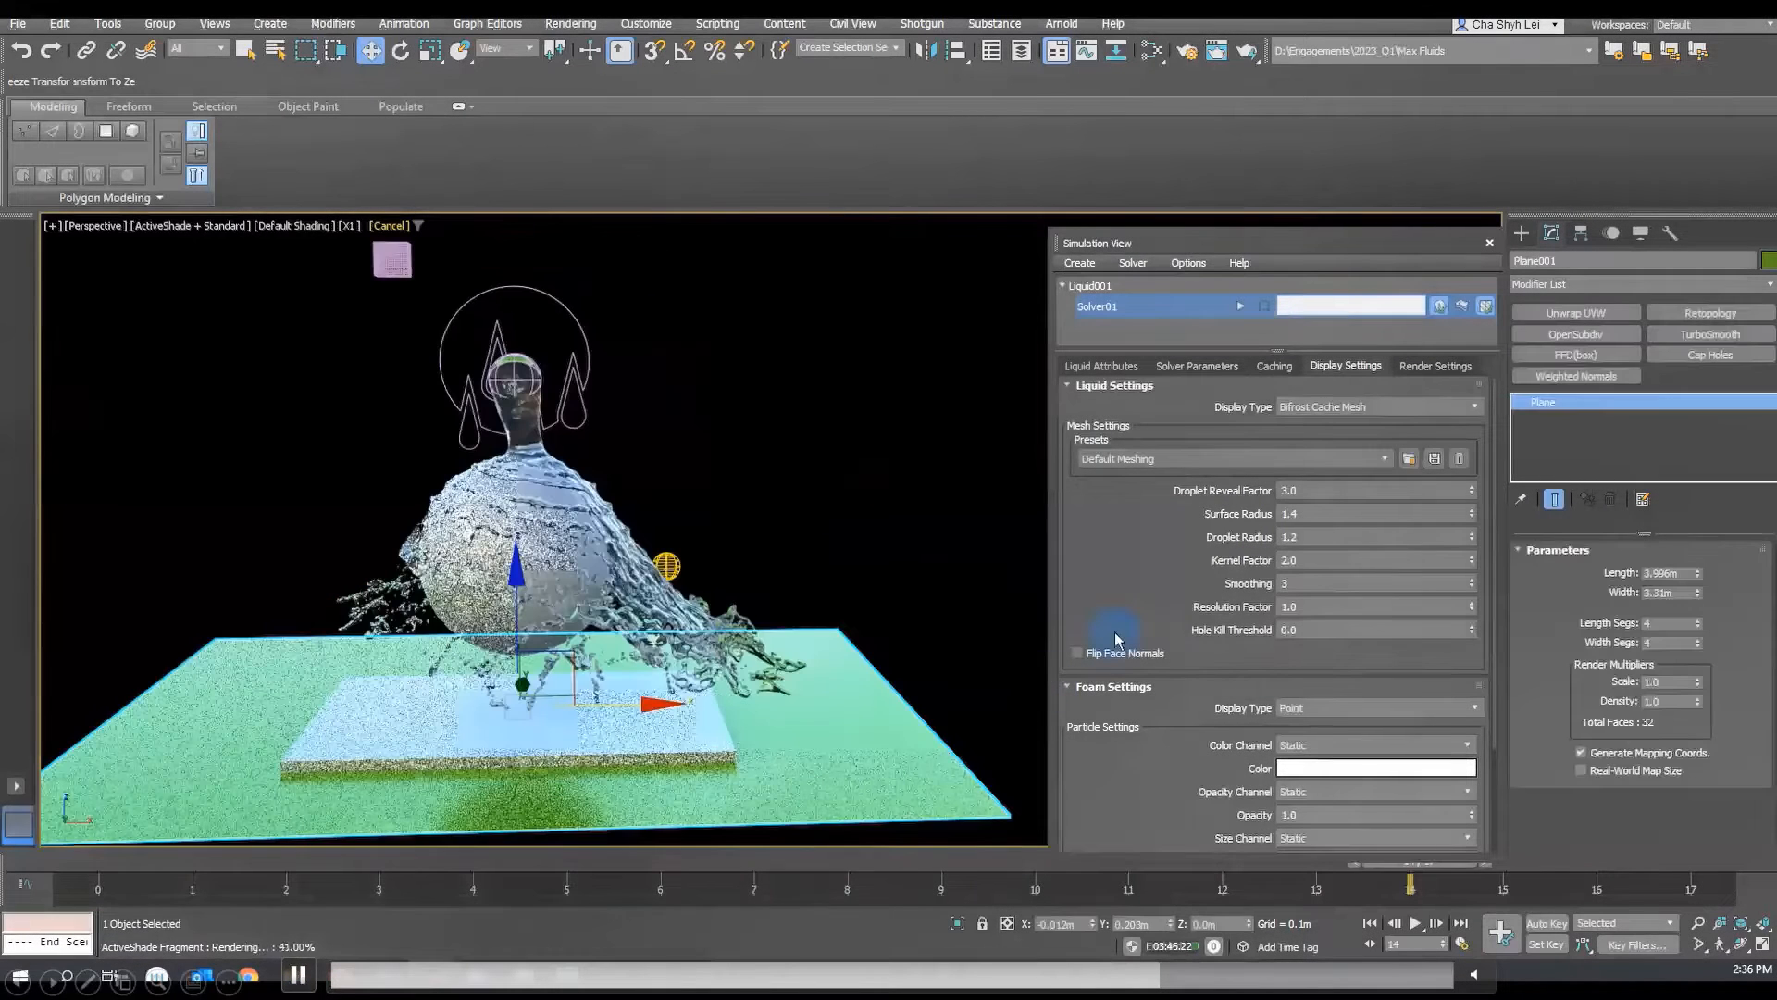
- Turn off Renderable in the object properties of the kill plane Plane001
left_click(865, 638)
left_click(889, 717)
right_click(887, 715)
left_click(967, 826)
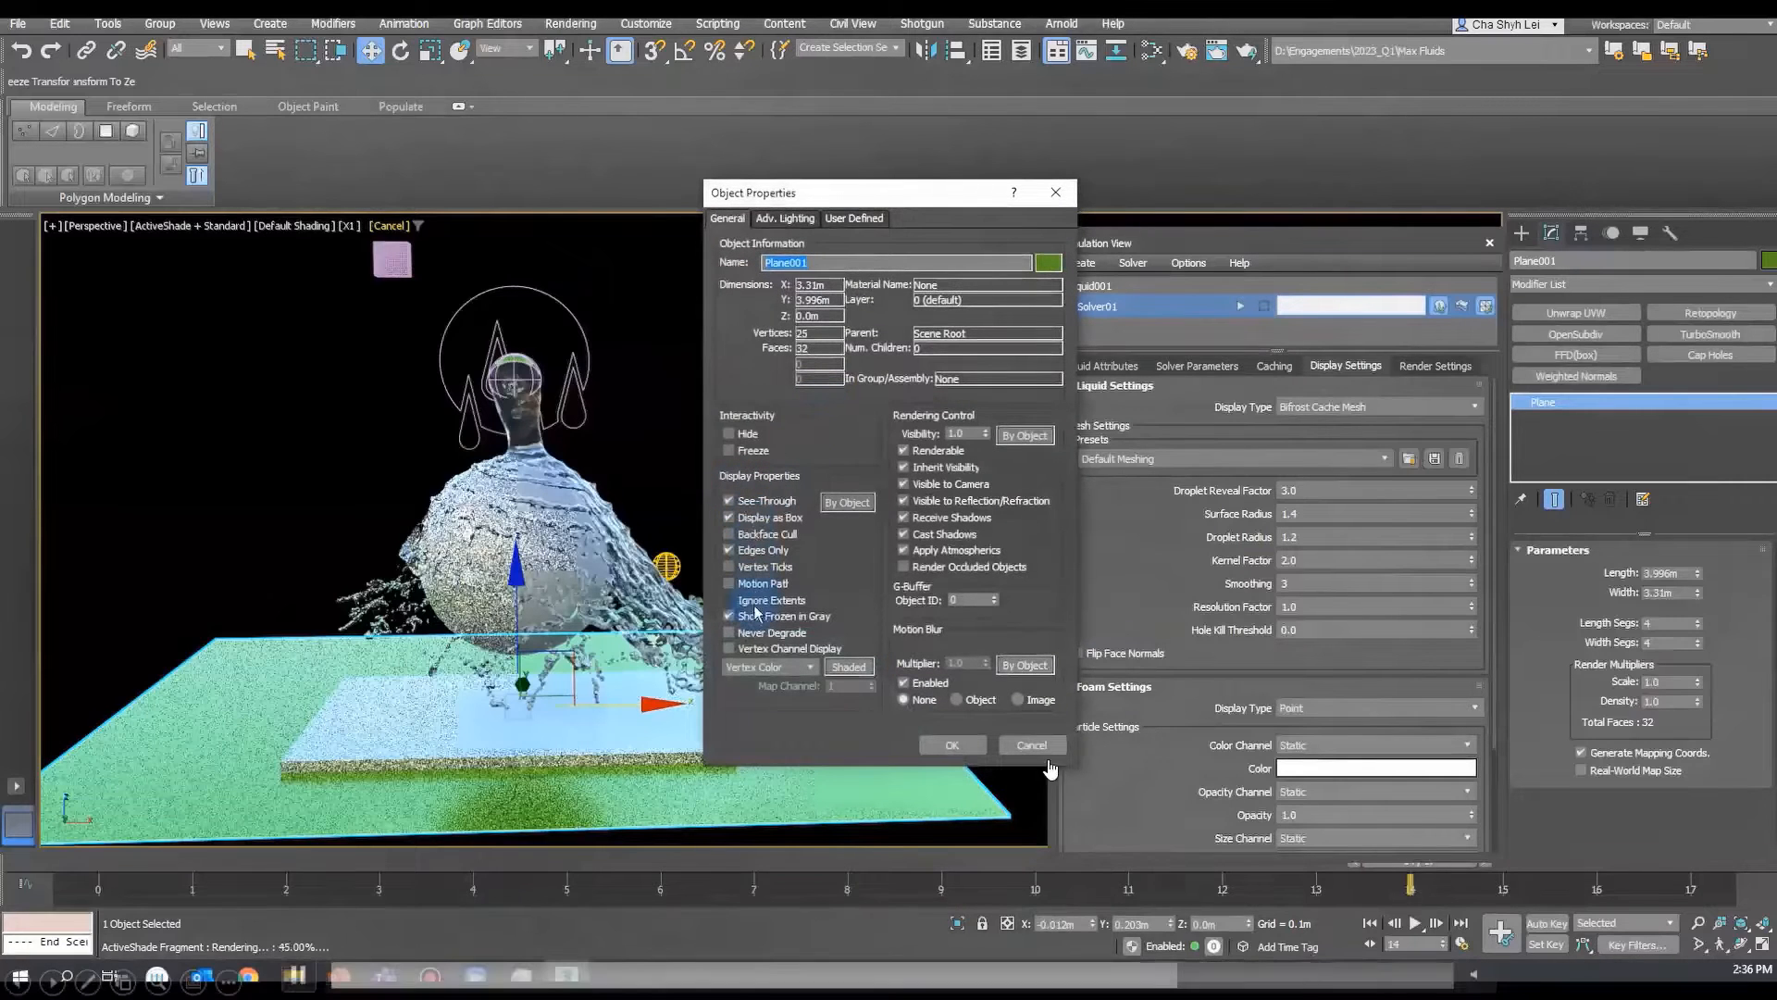
left_click(933, 452)
left_click(953, 745)
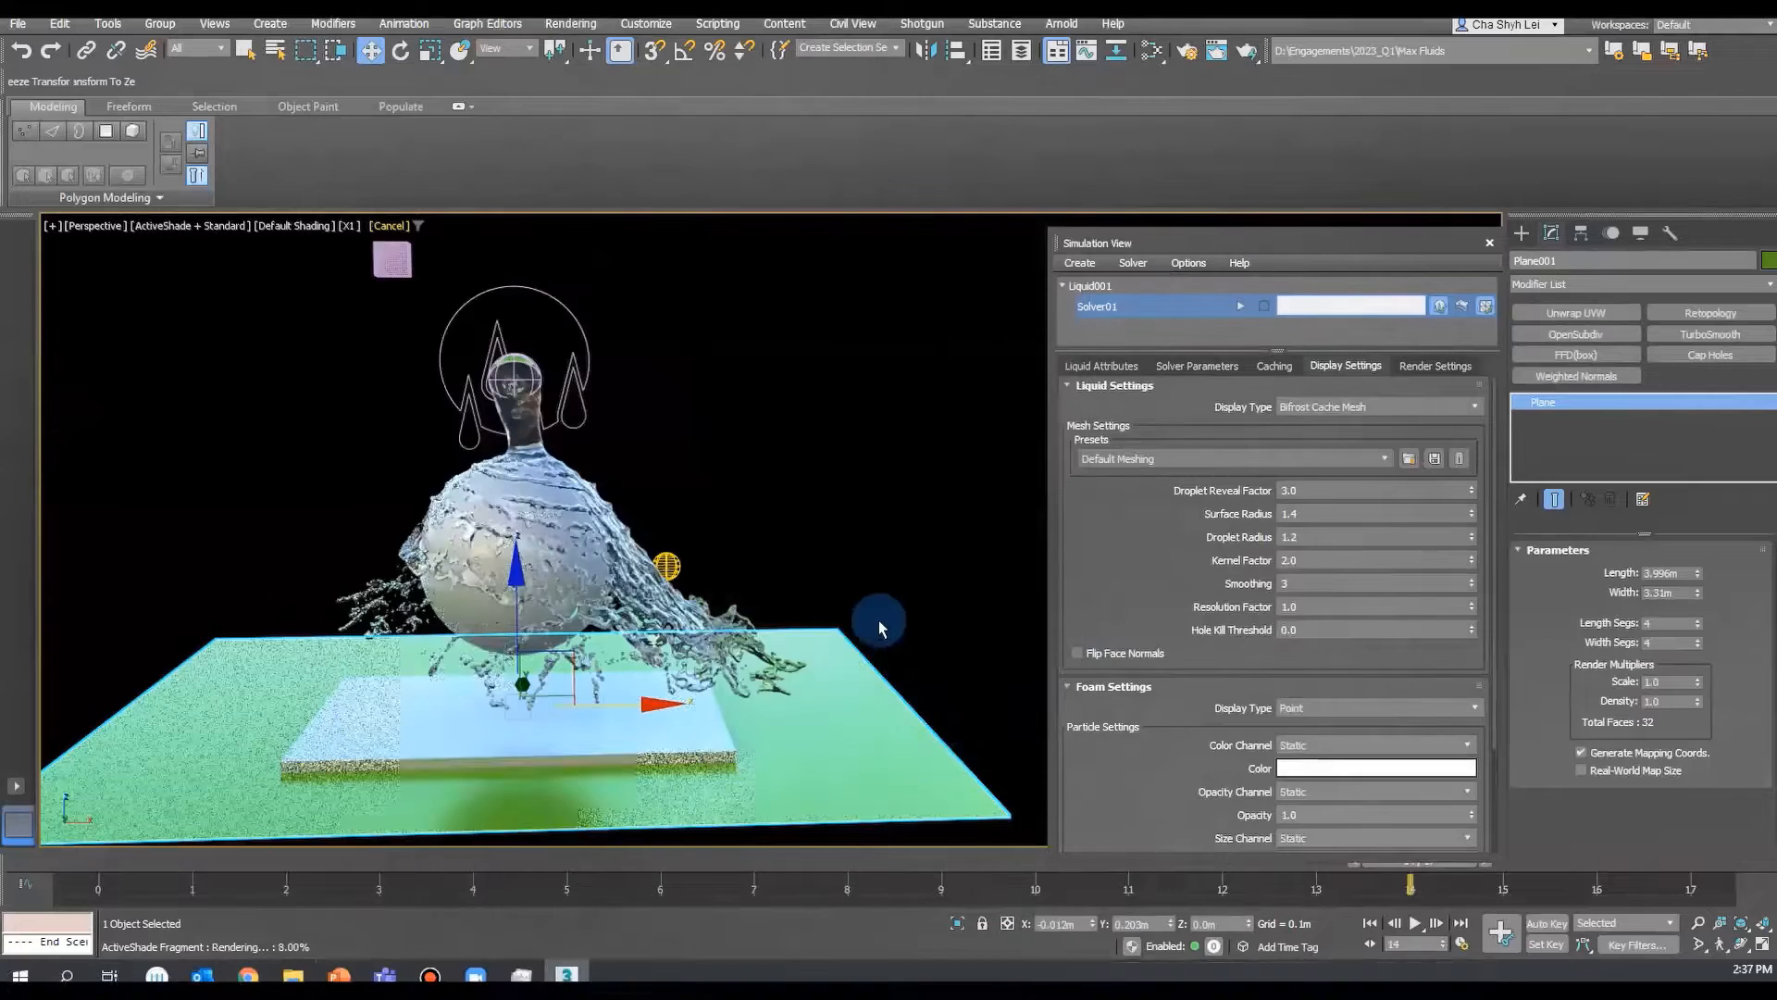
- Examine the ActiveShade render of the liquid around the sphere, and review the solver's Simulation Parameters, Liquid Parameters and Liquid Attributes
middle_click_drag(879, 620, 861, 618, "alt")
middle_click_drag(820, 500, 879, 503)
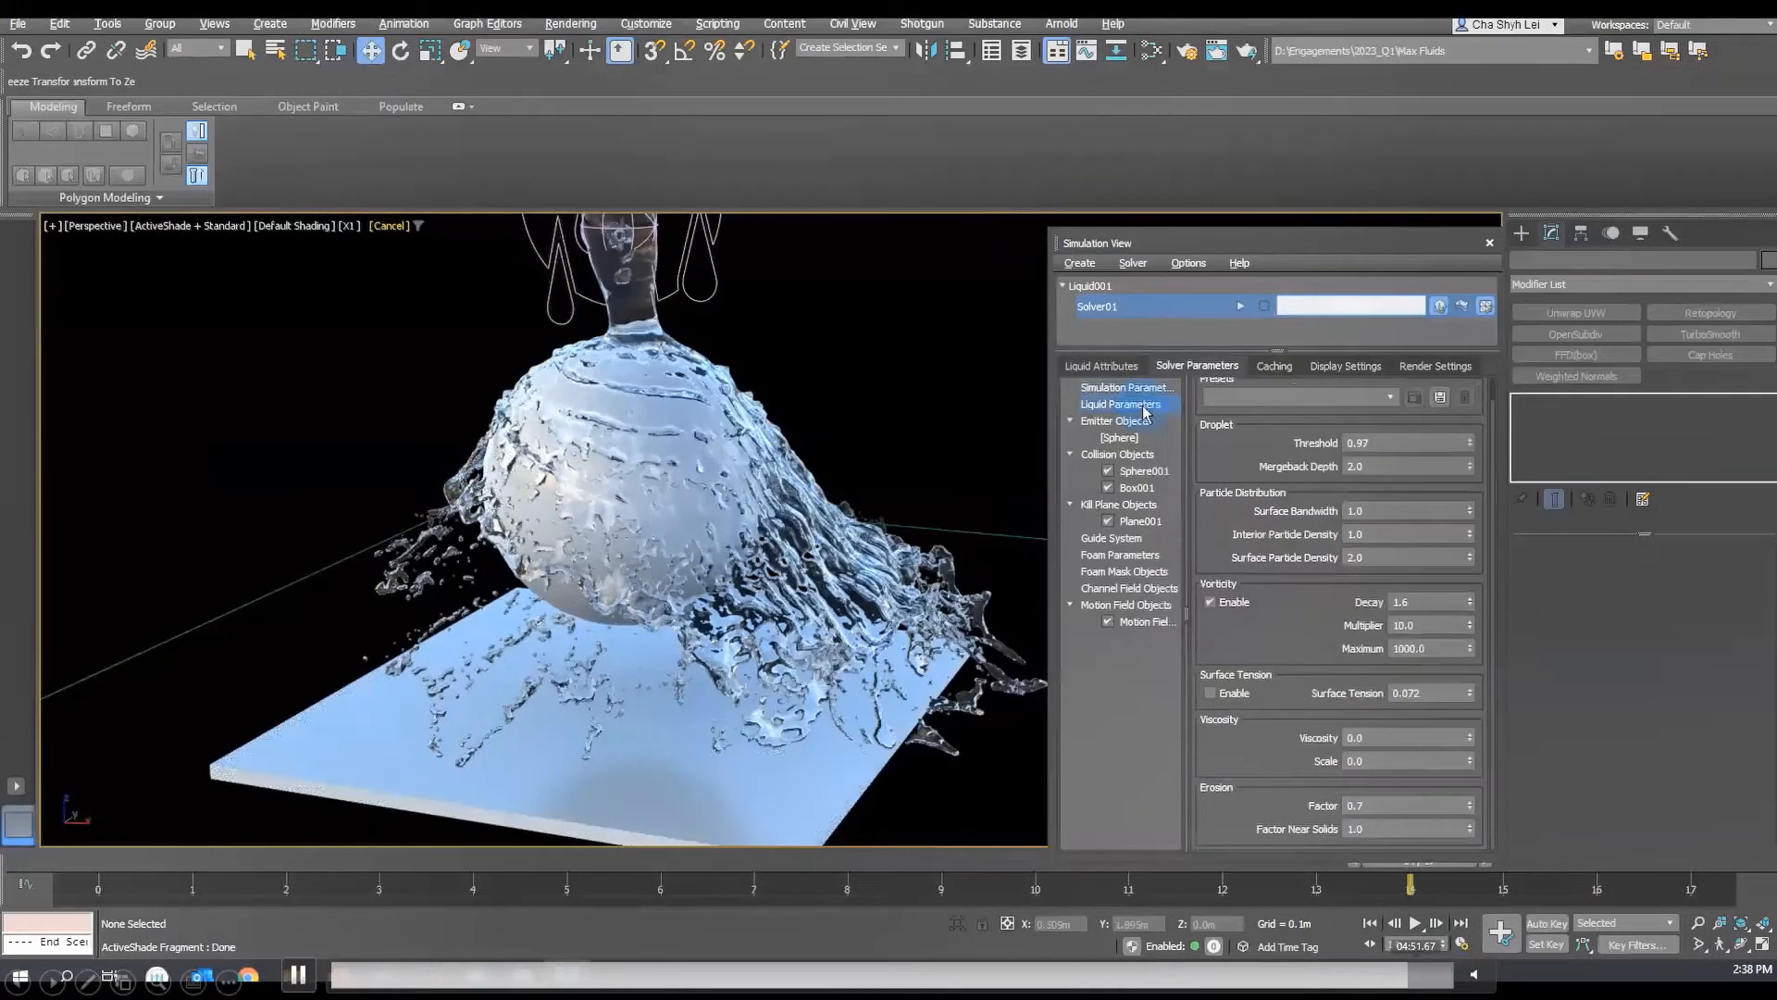
left_click(1146, 387)
left_click(1146, 404)
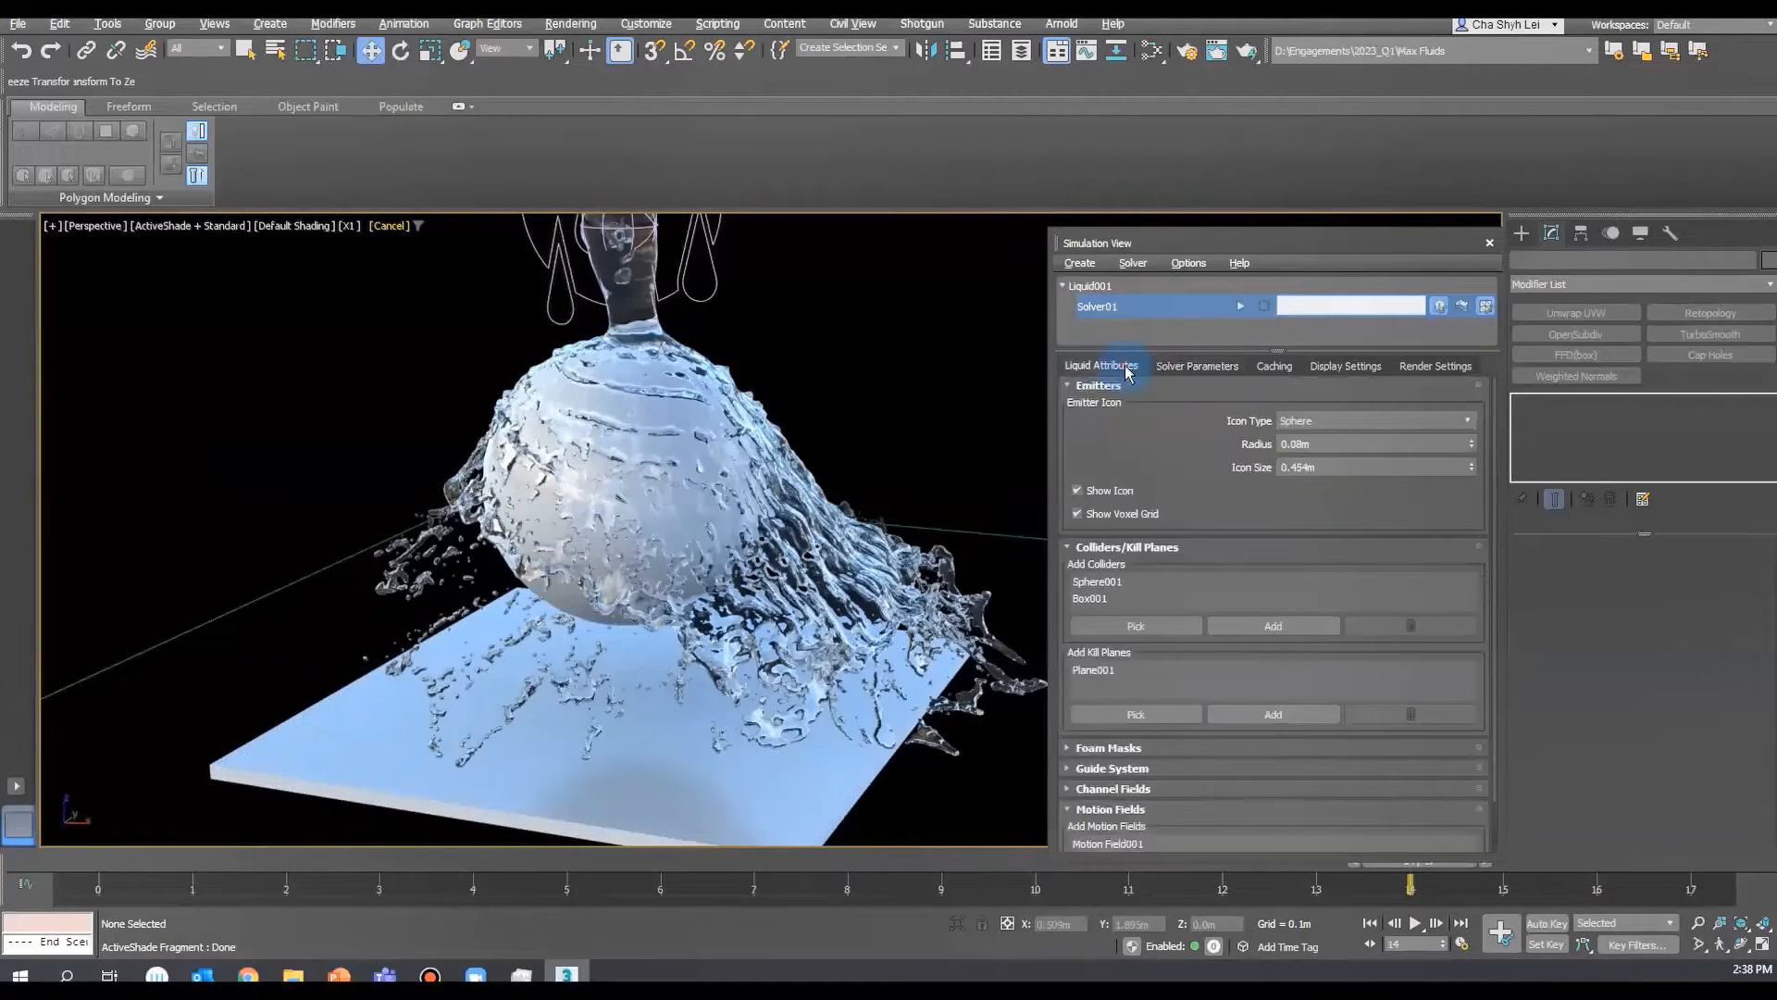
left_click(648, 472)
middle_click_drag(615, 465, 631, 448, "alt")
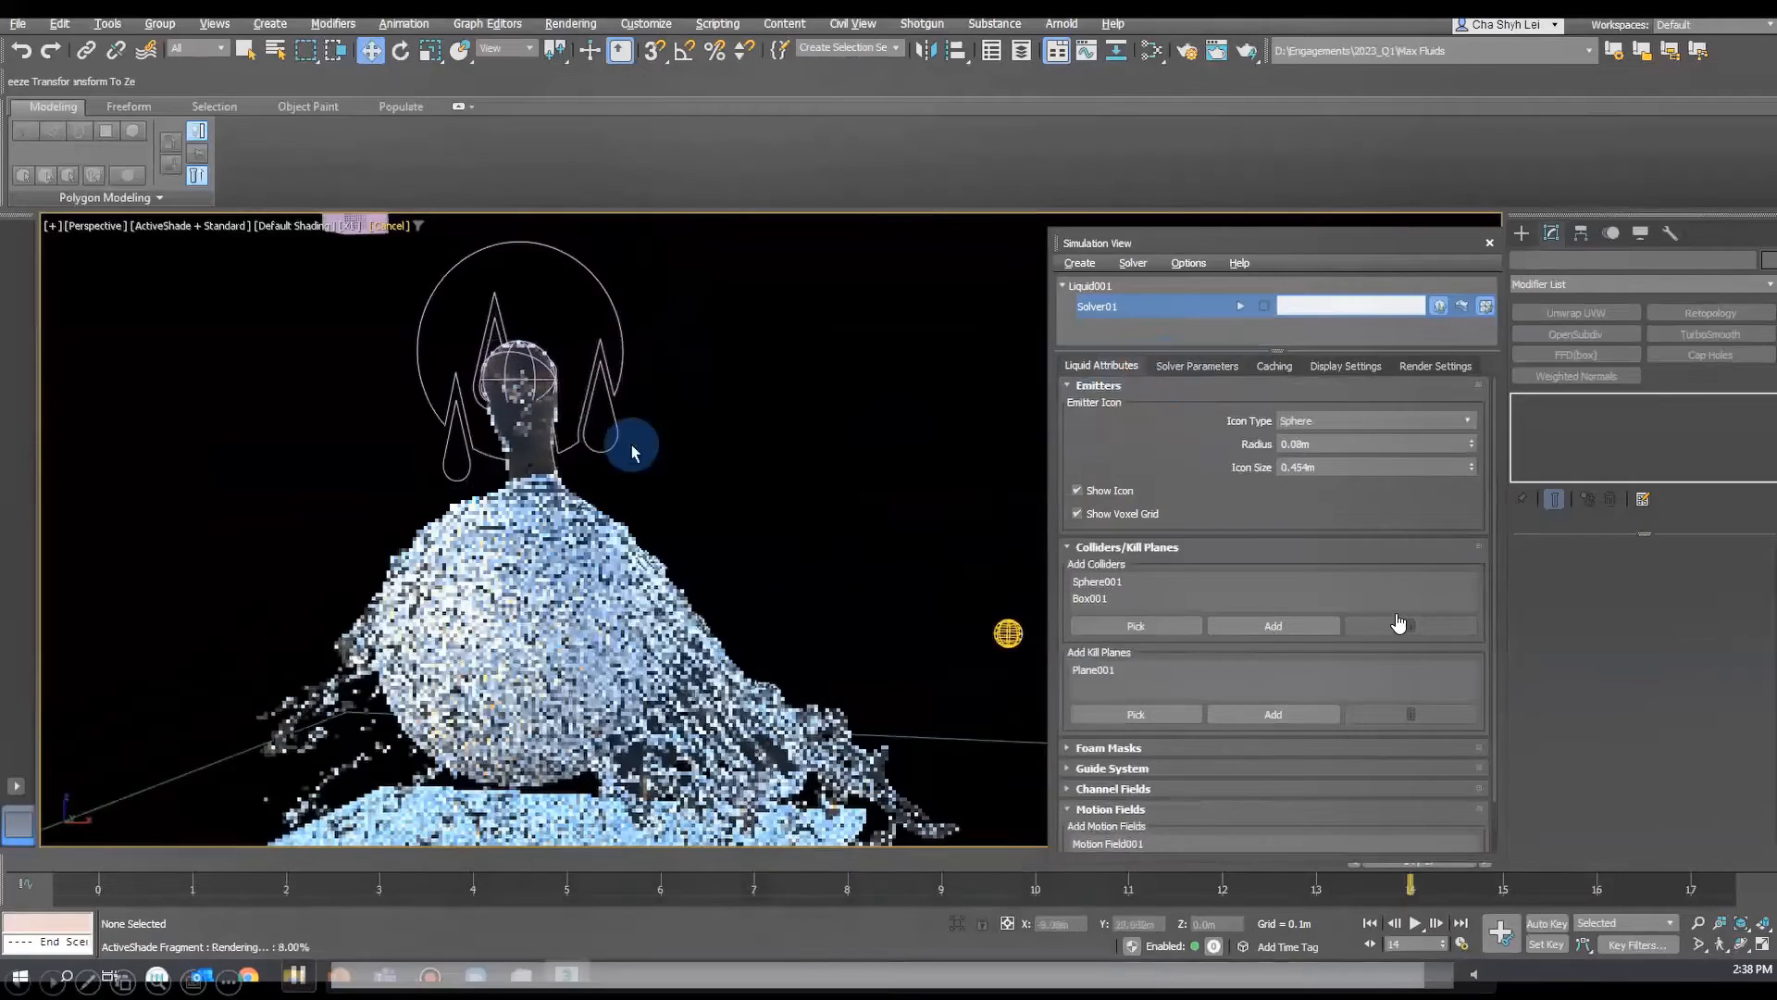
scroll(630, 448, "down", 3)
middle_click_drag(702, 518, 722, 490, "alt")
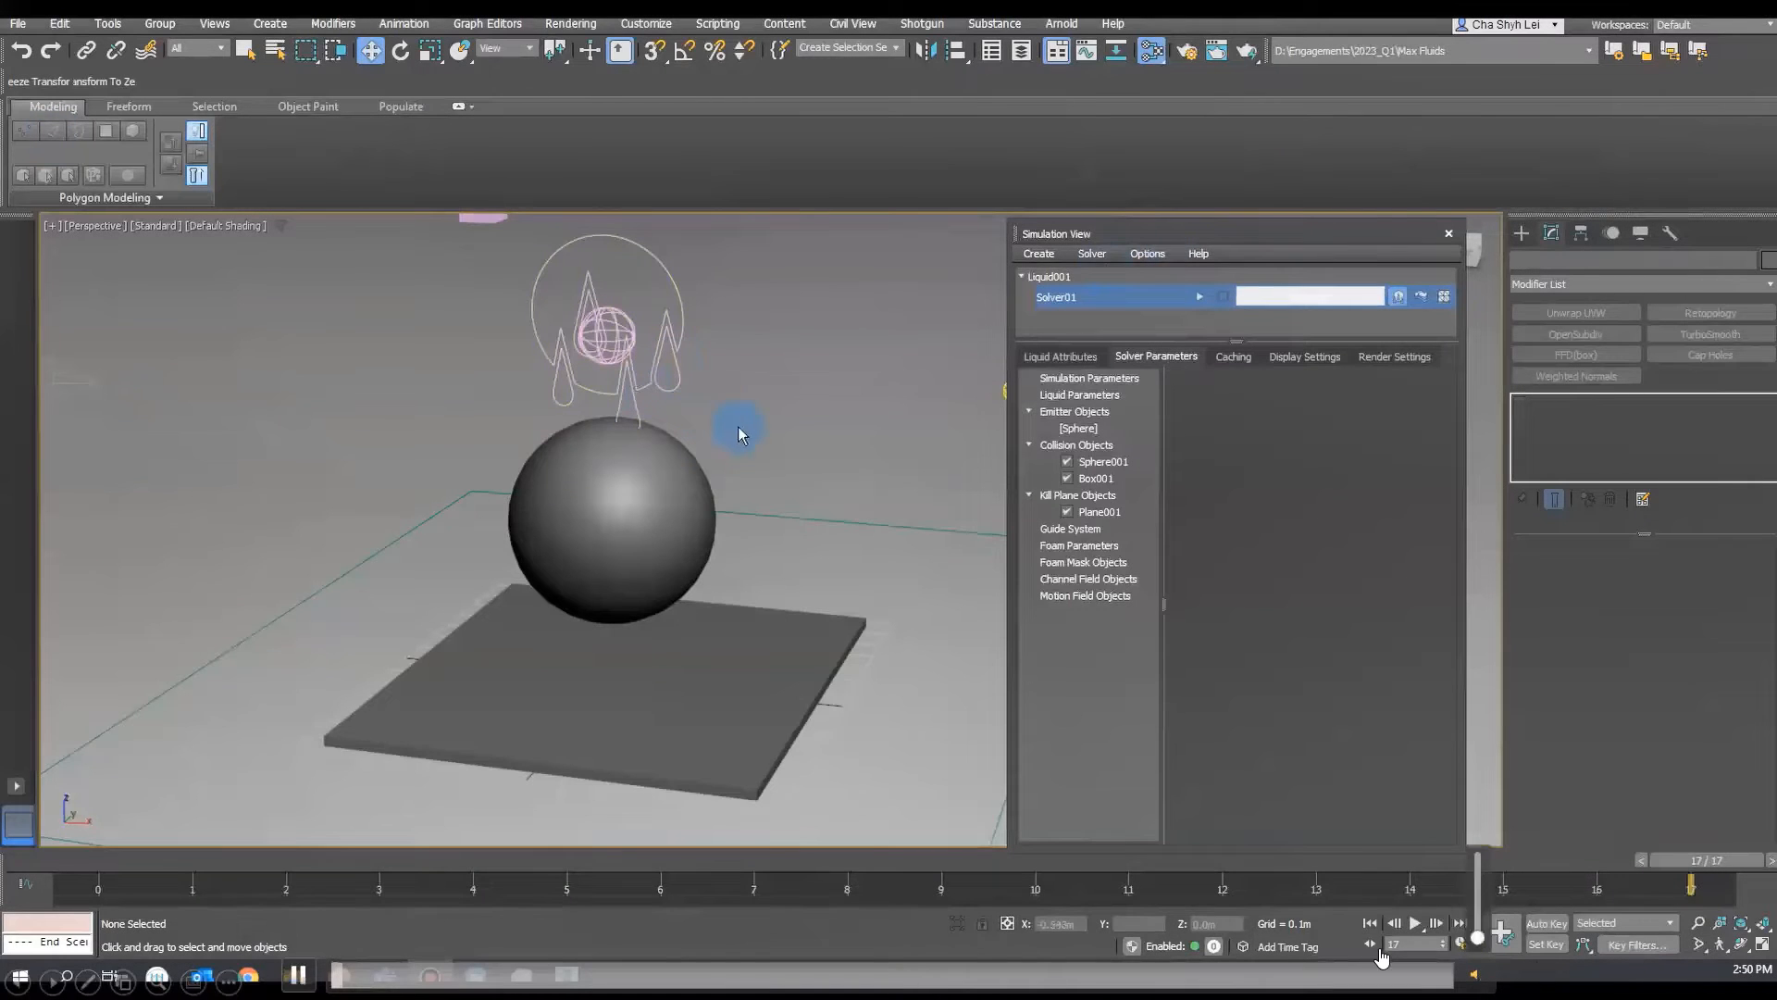
- Open the Slate Material Editor with the liquid mesh selected and bring the Honey Standard Surface material node into view
middle_click_drag(736, 426, 711, 441, "alt")
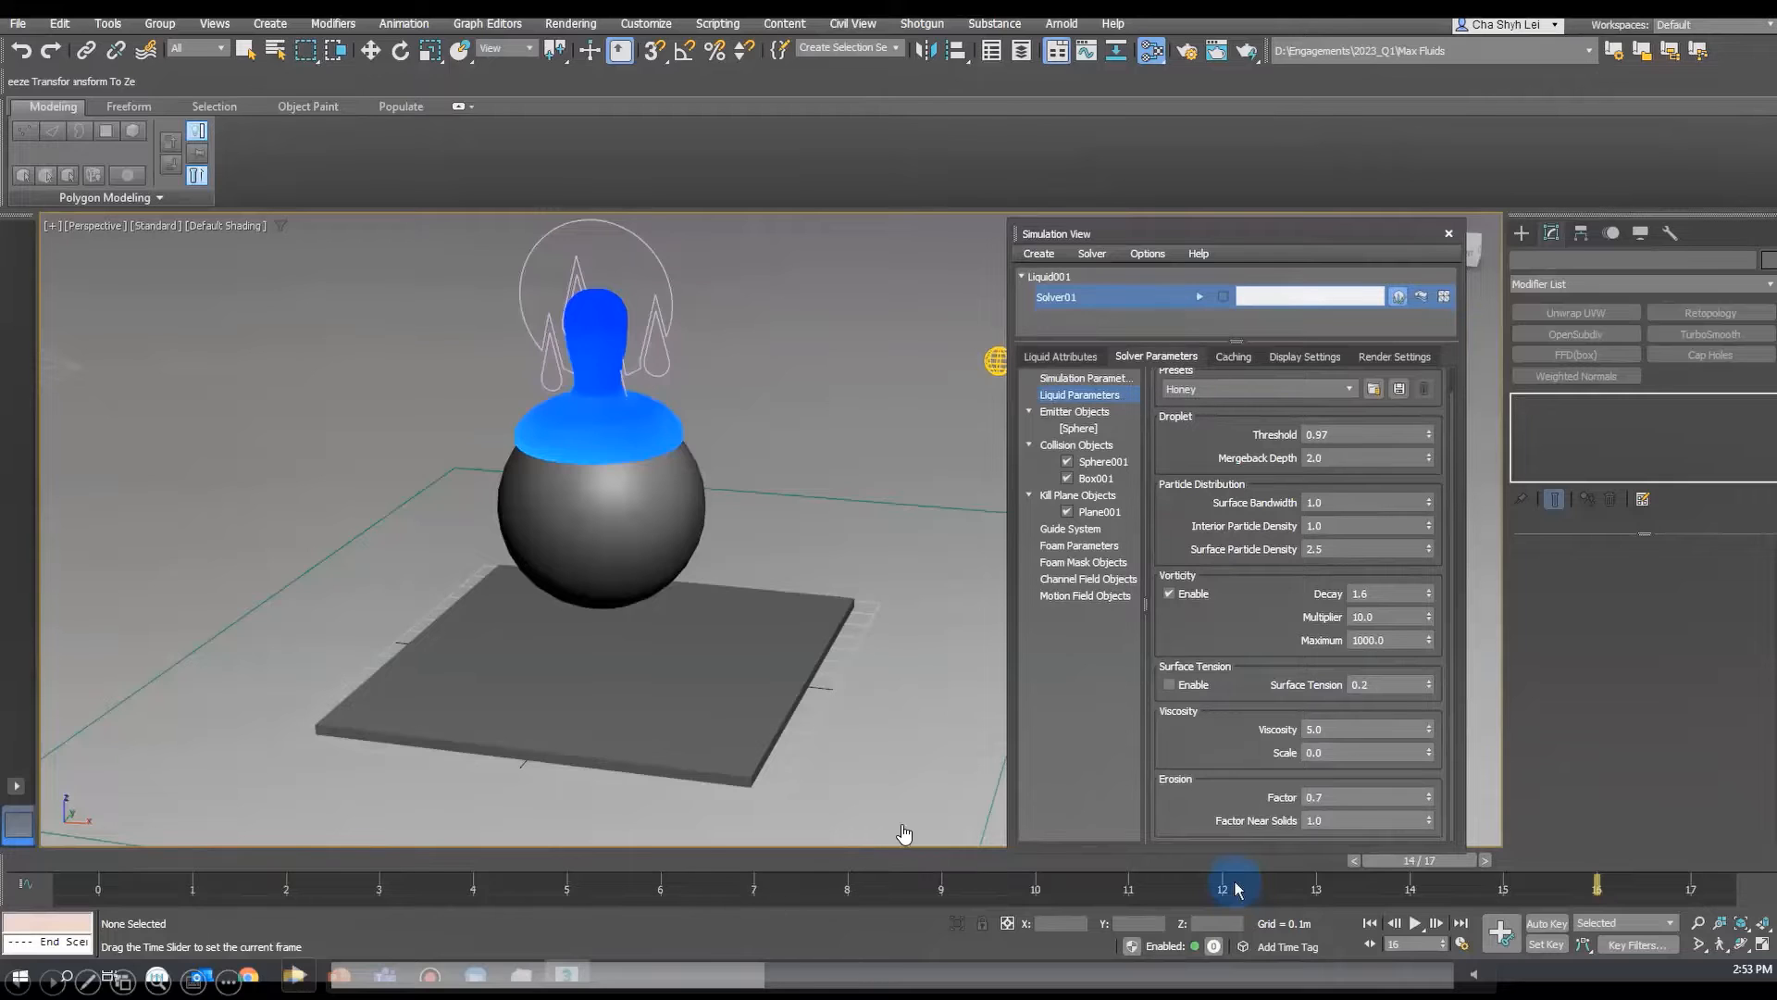
left_click(923, 792)
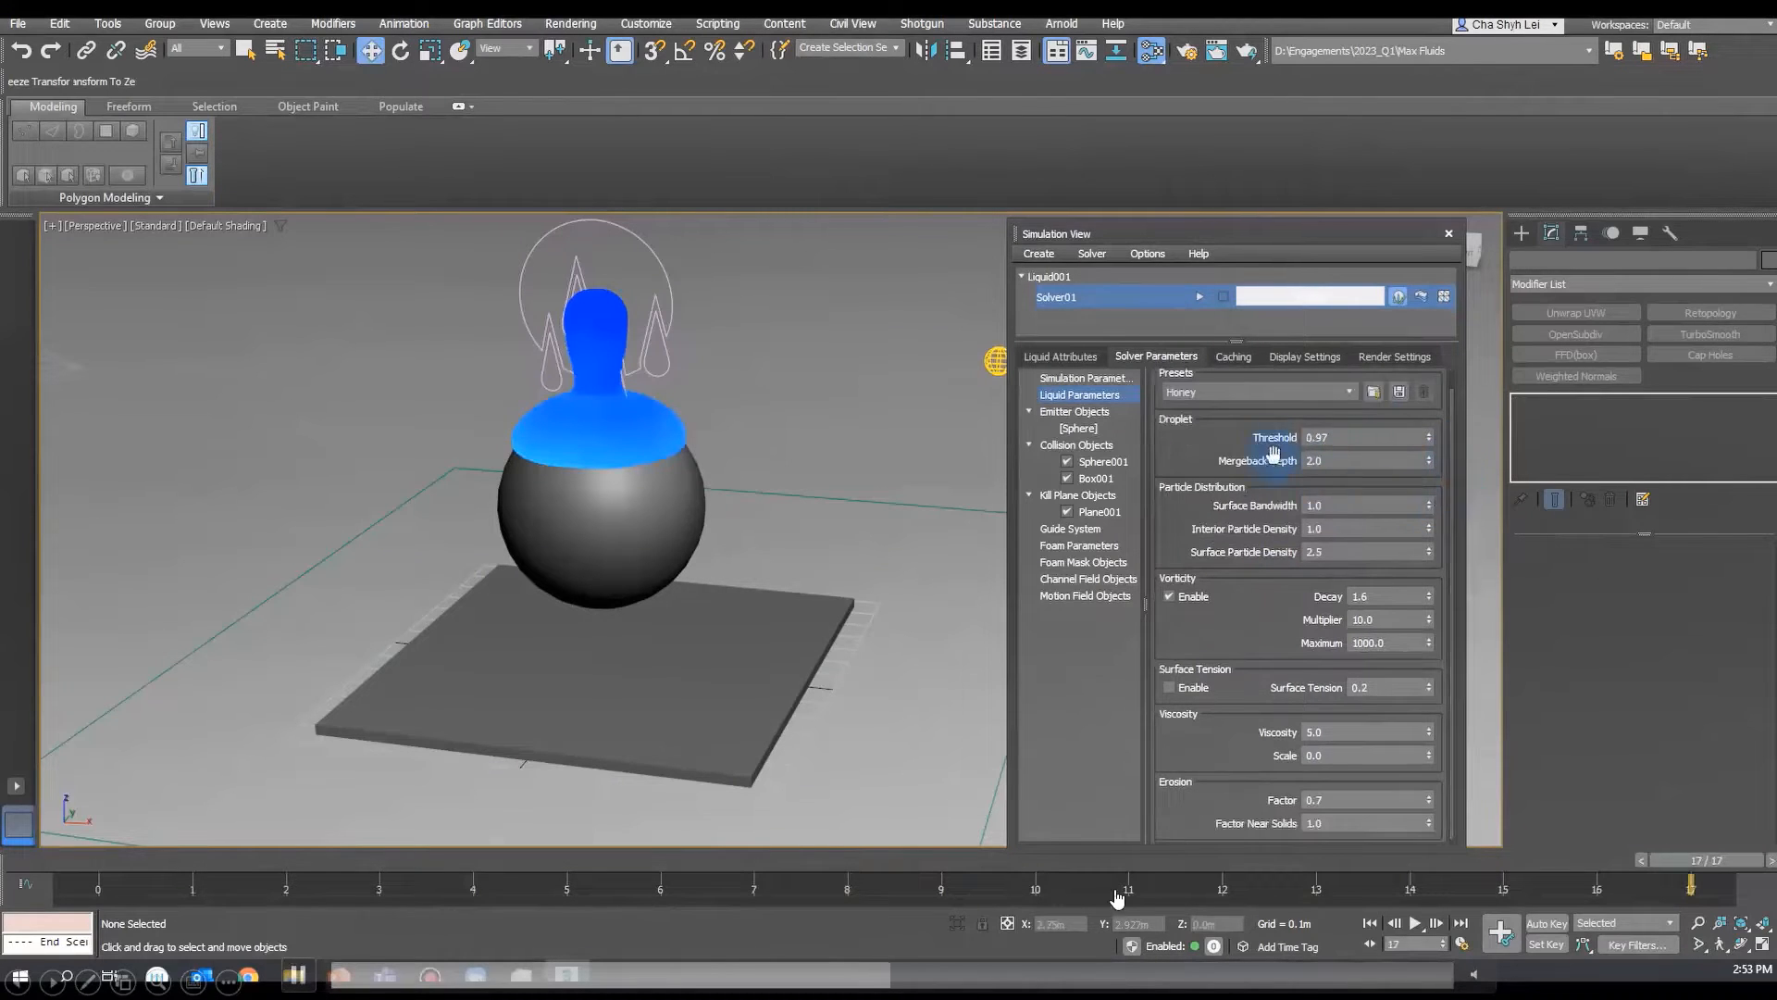
scroll(1454, 547, "up", 1)
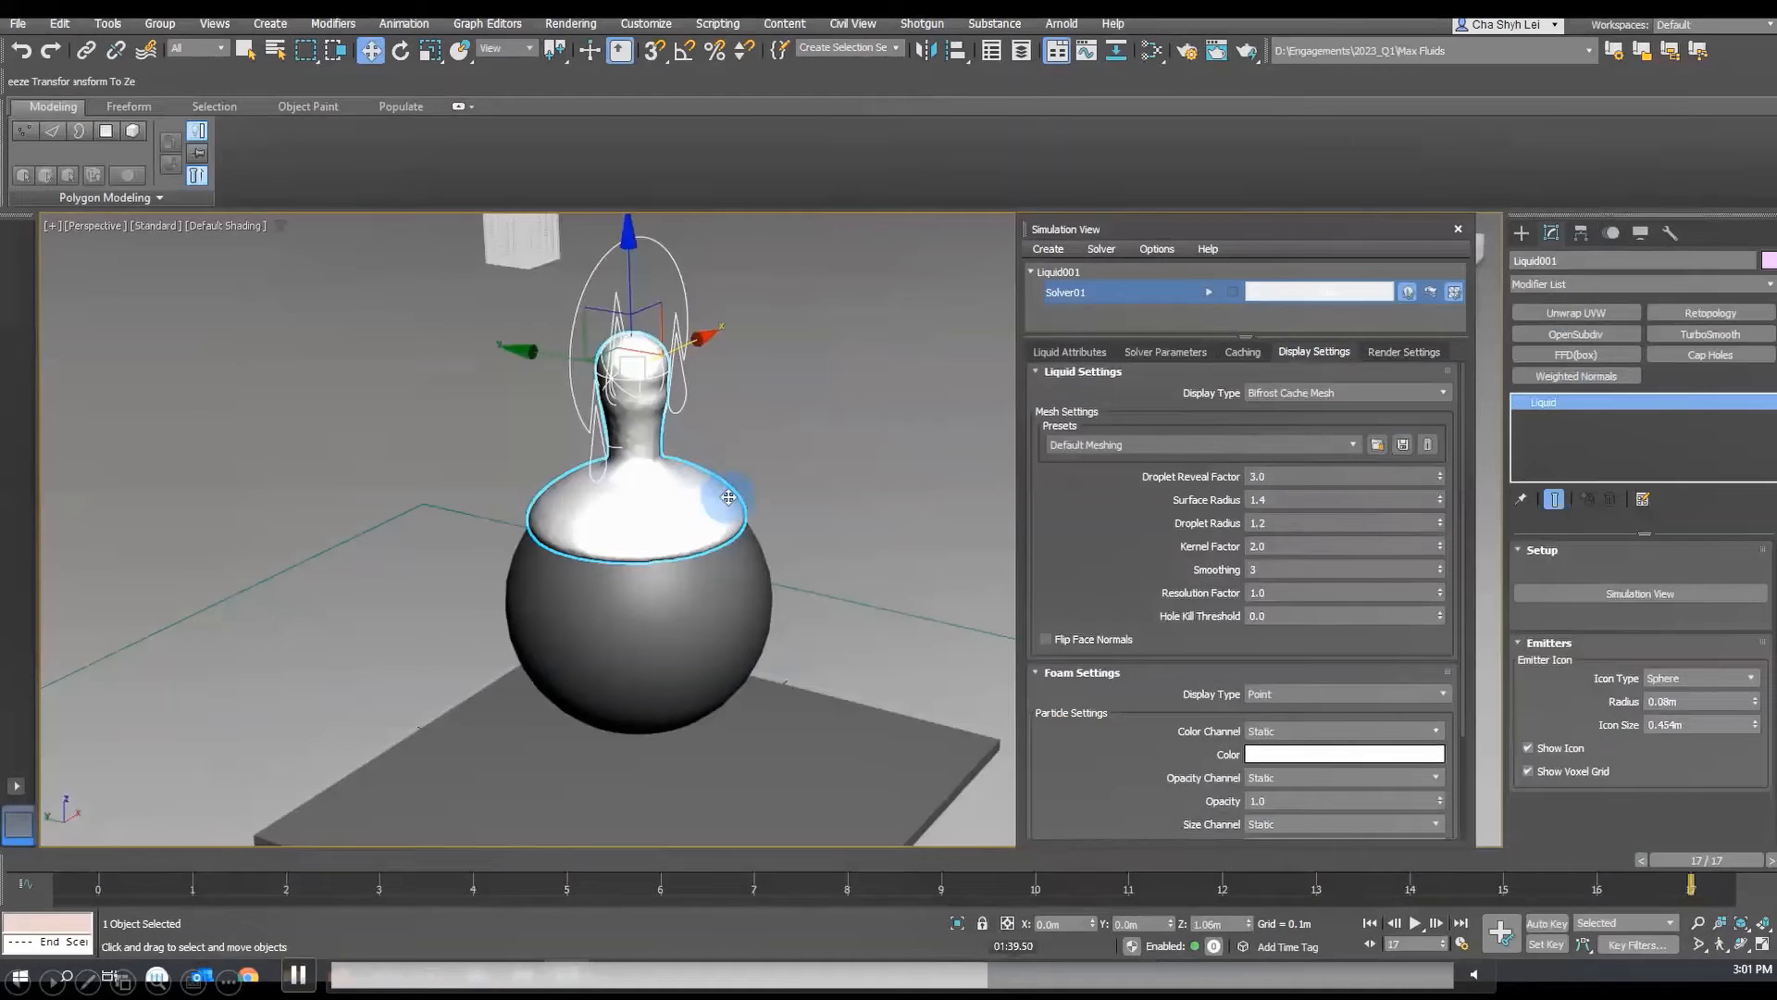
key("m")
left_click_drag(849, 258, 1242, 258)
middle_click_drag(963, 611, 1121, 472)
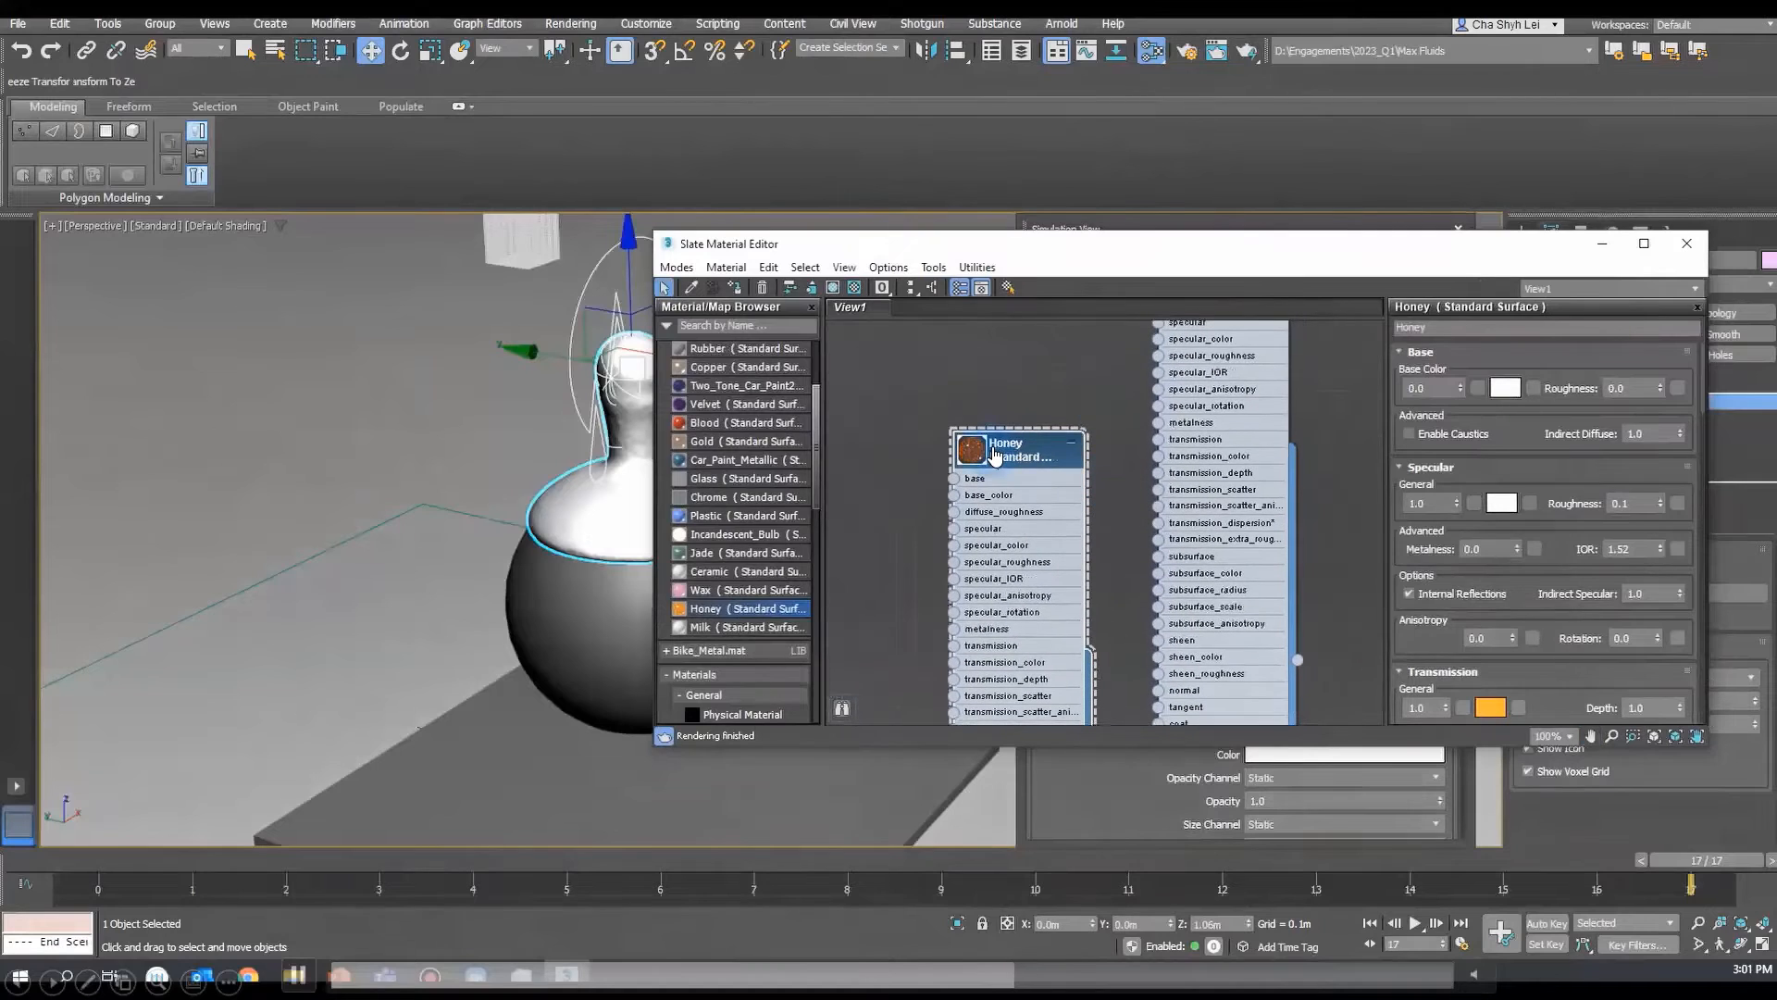
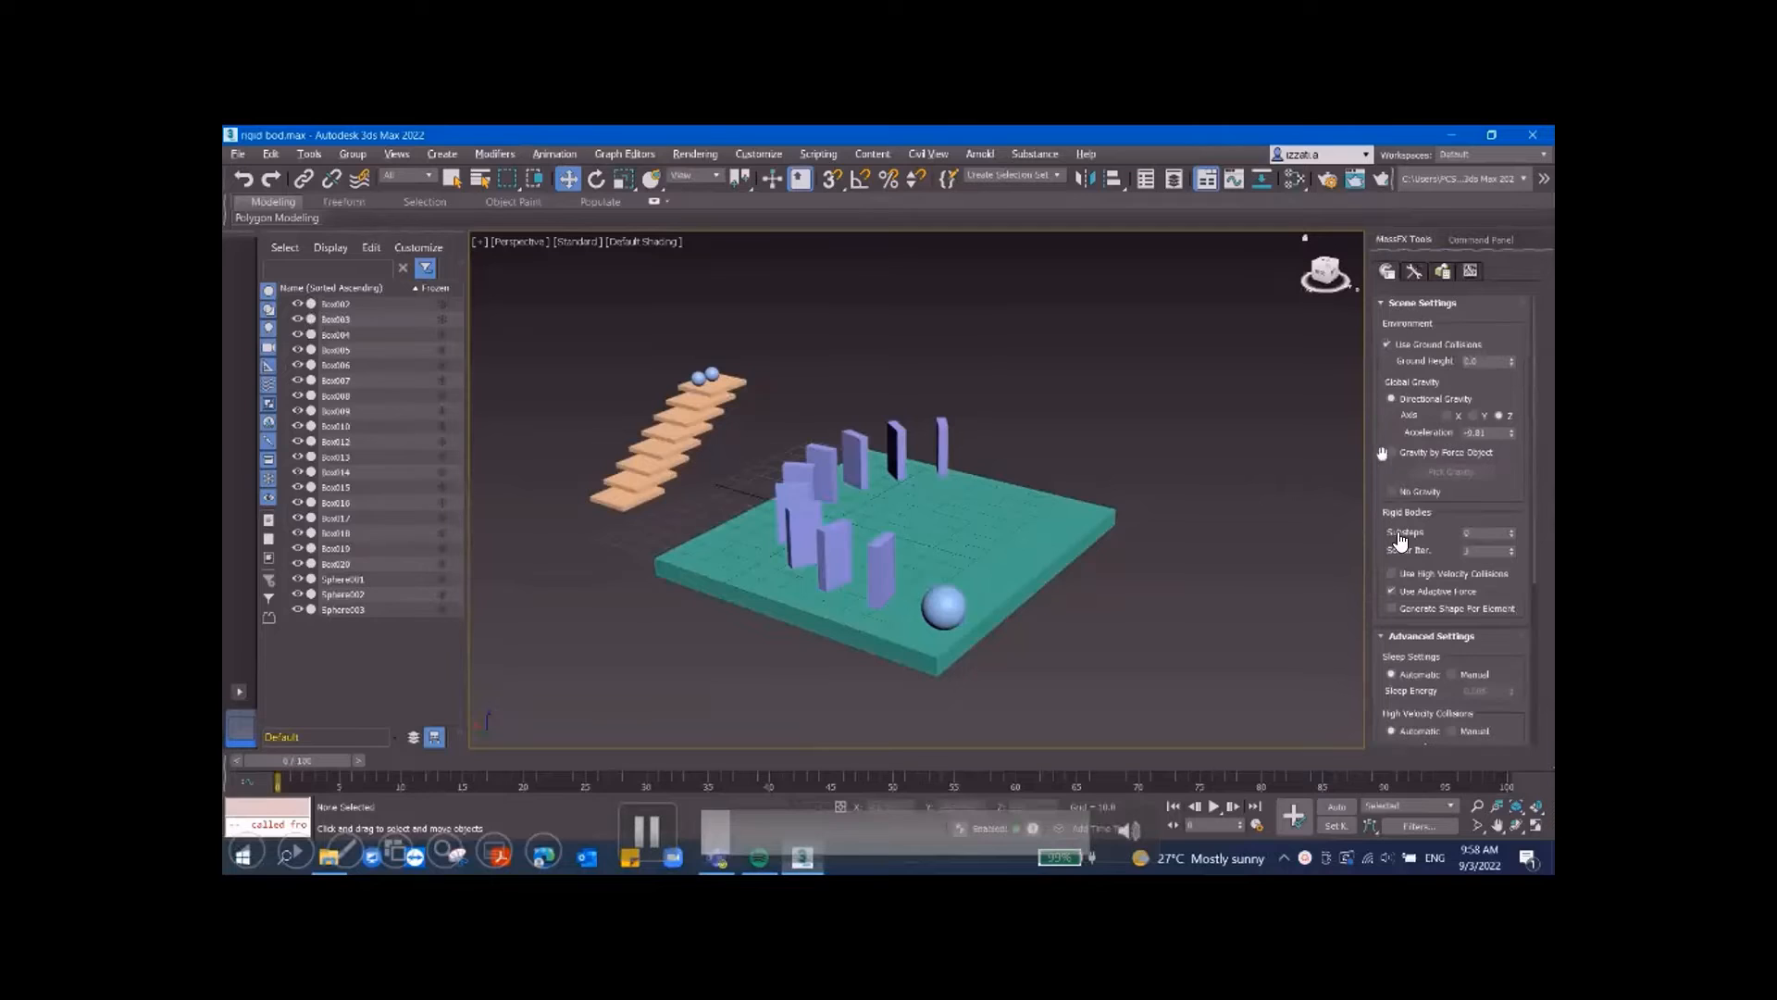
left_click(649, 825)
left_click(650, 818)
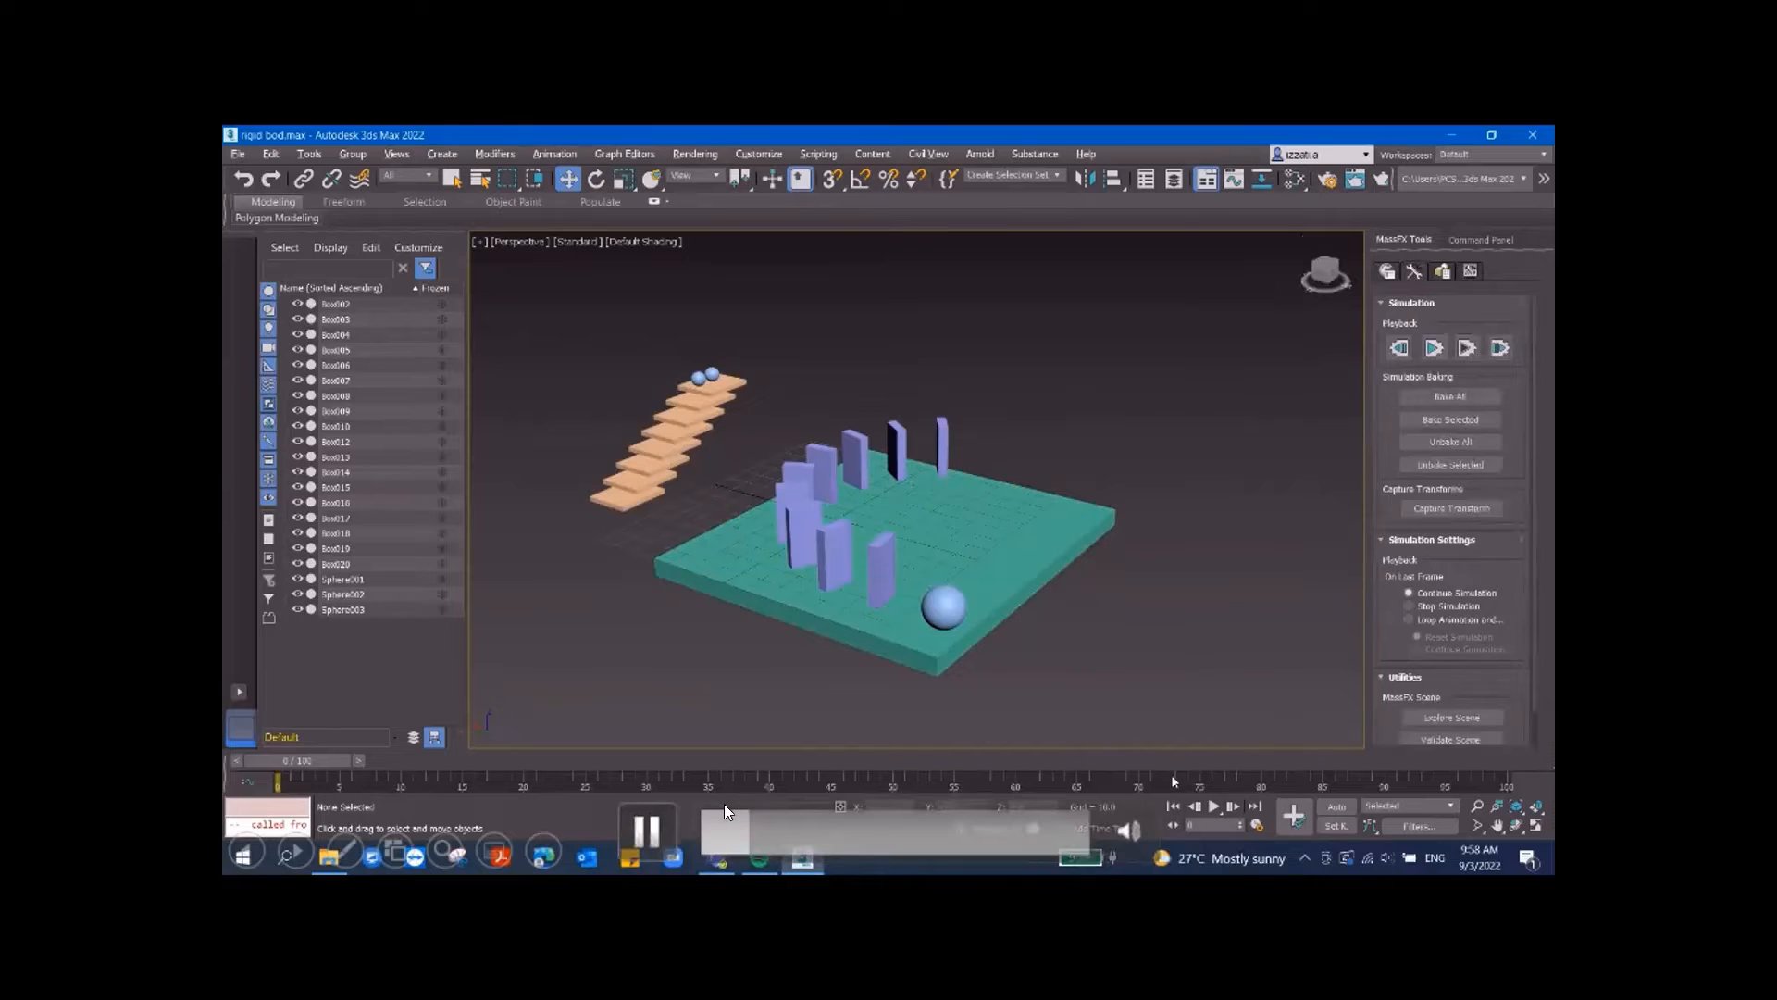
left_click(635, 824)
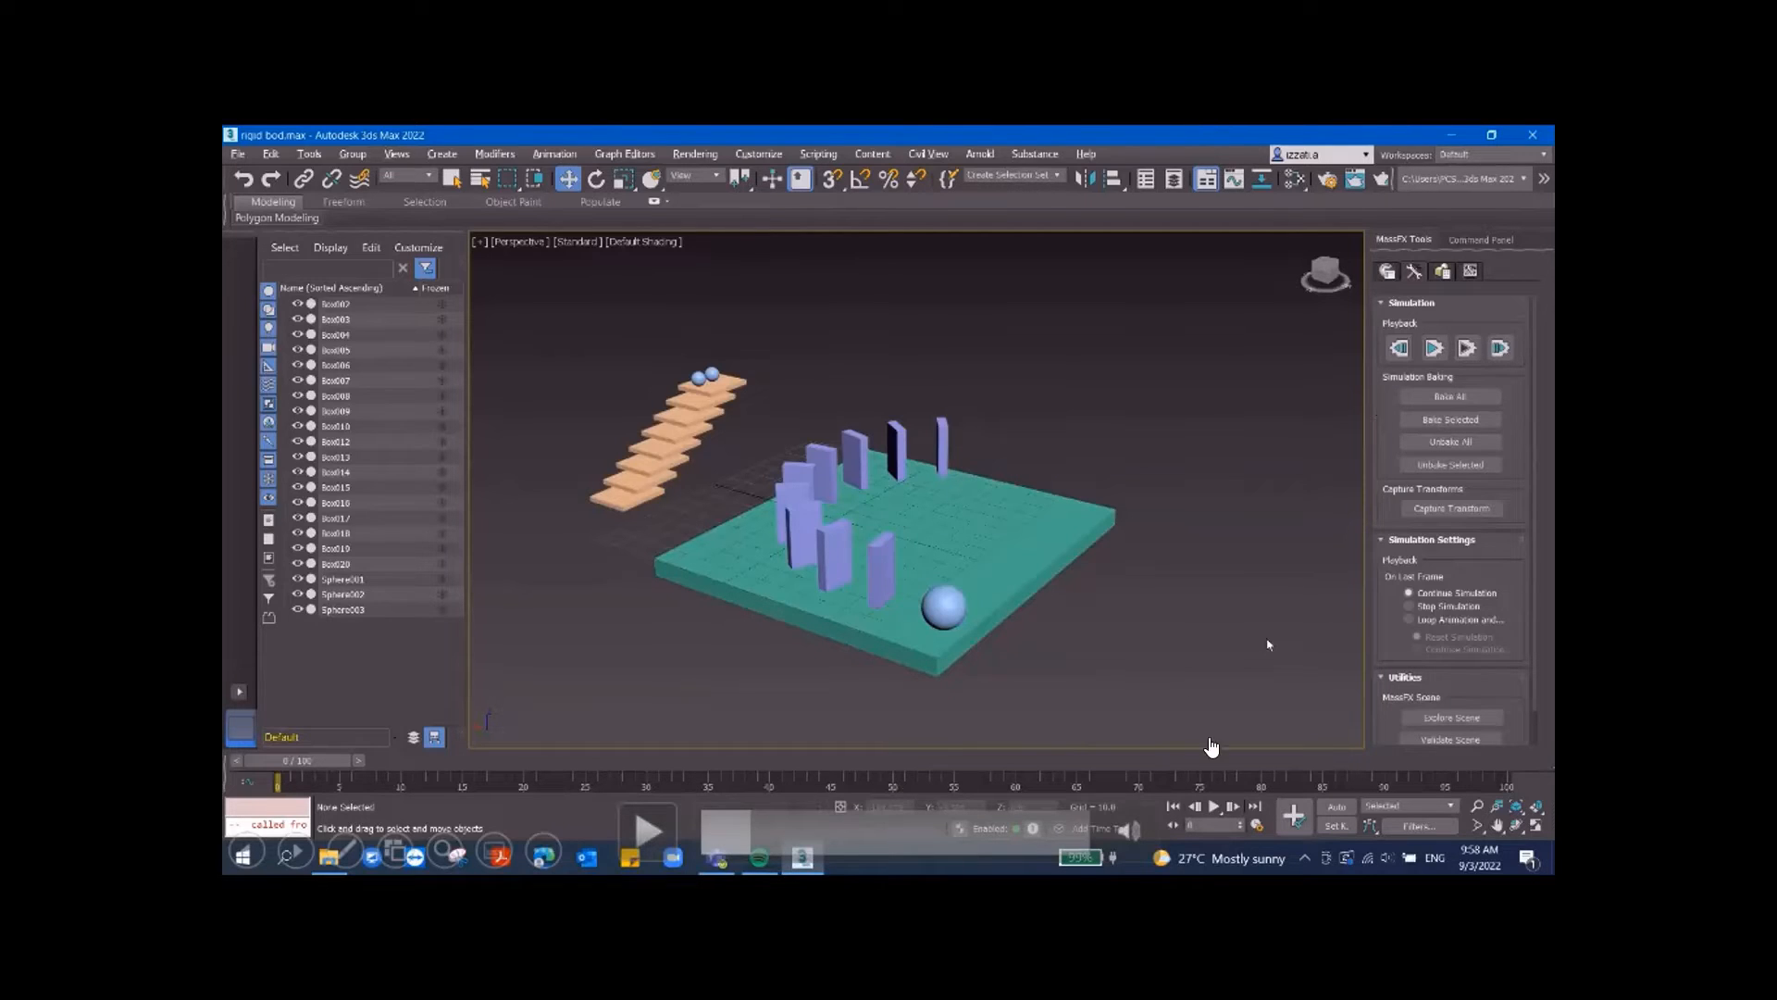
left_click(647, 830)
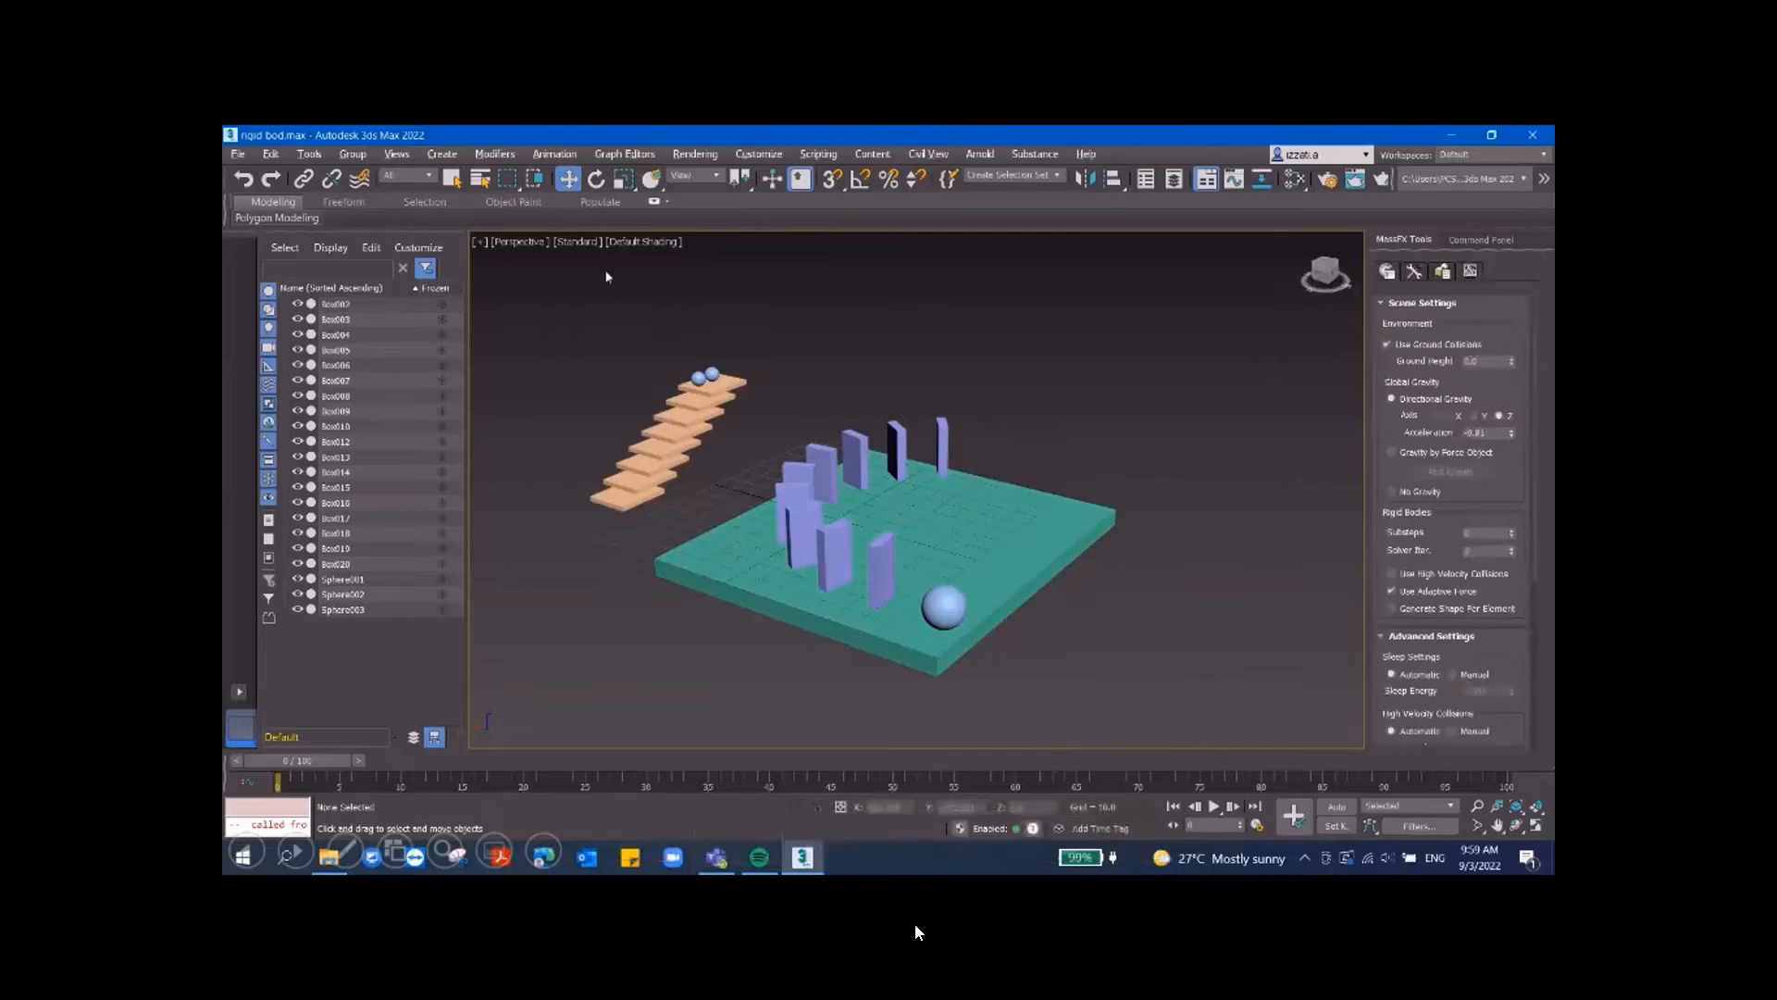
left_click(646, 831)
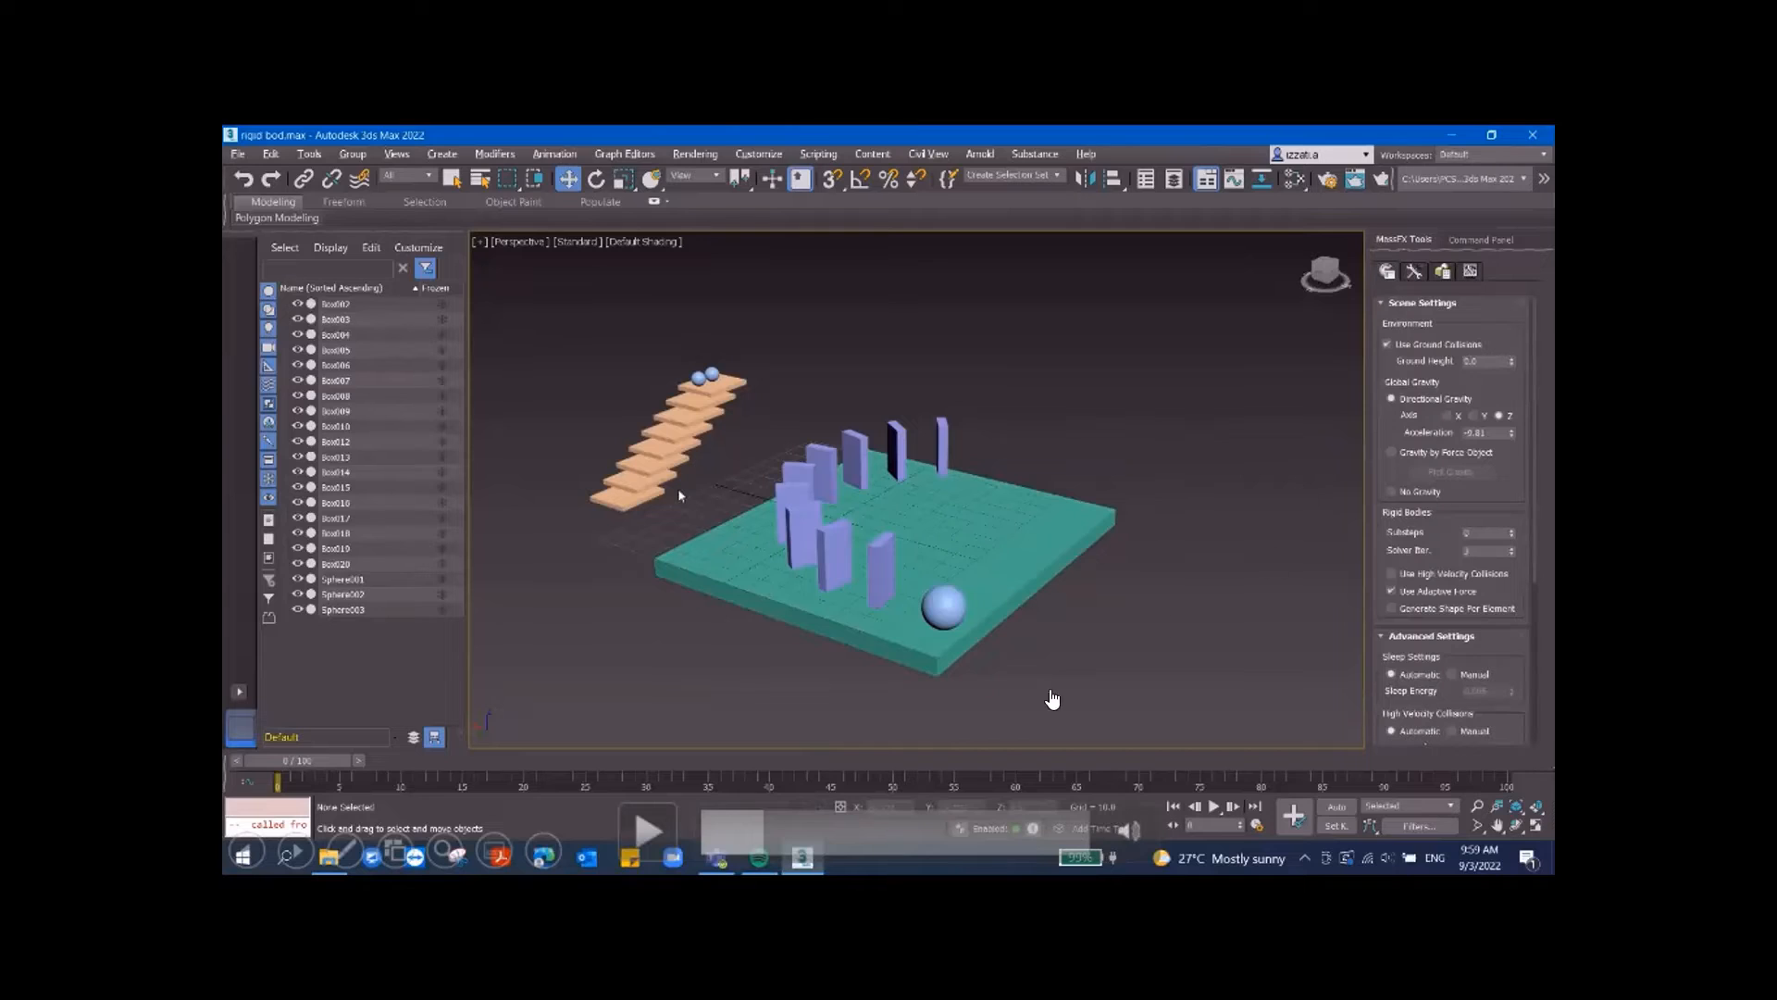
left_click(647, 826)
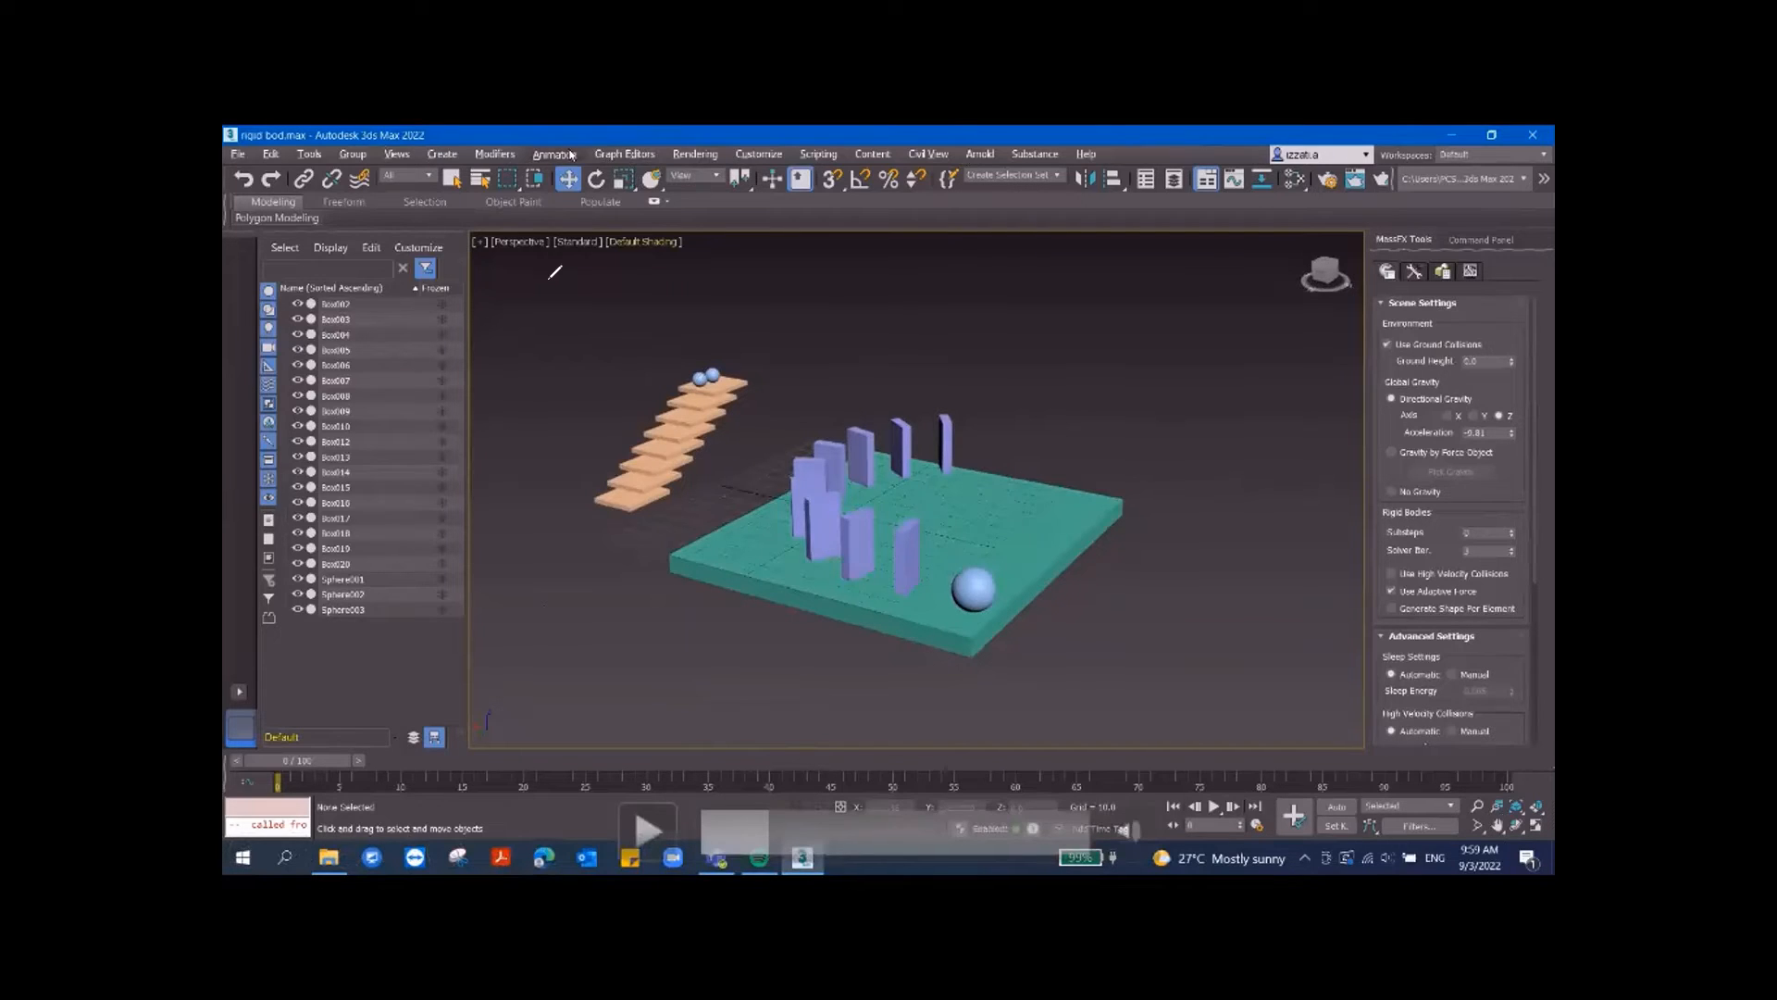
- Handwrite "1 Dynamic" over the paused rigid body scene and circle the gravity settings and the row of domino boxes
mouse_move(545, 270)
left_mouse_down()
mouse_move(624, 291)
mouse_move(628, 312)
mouse_move(680, 312)
left_mouse_up()
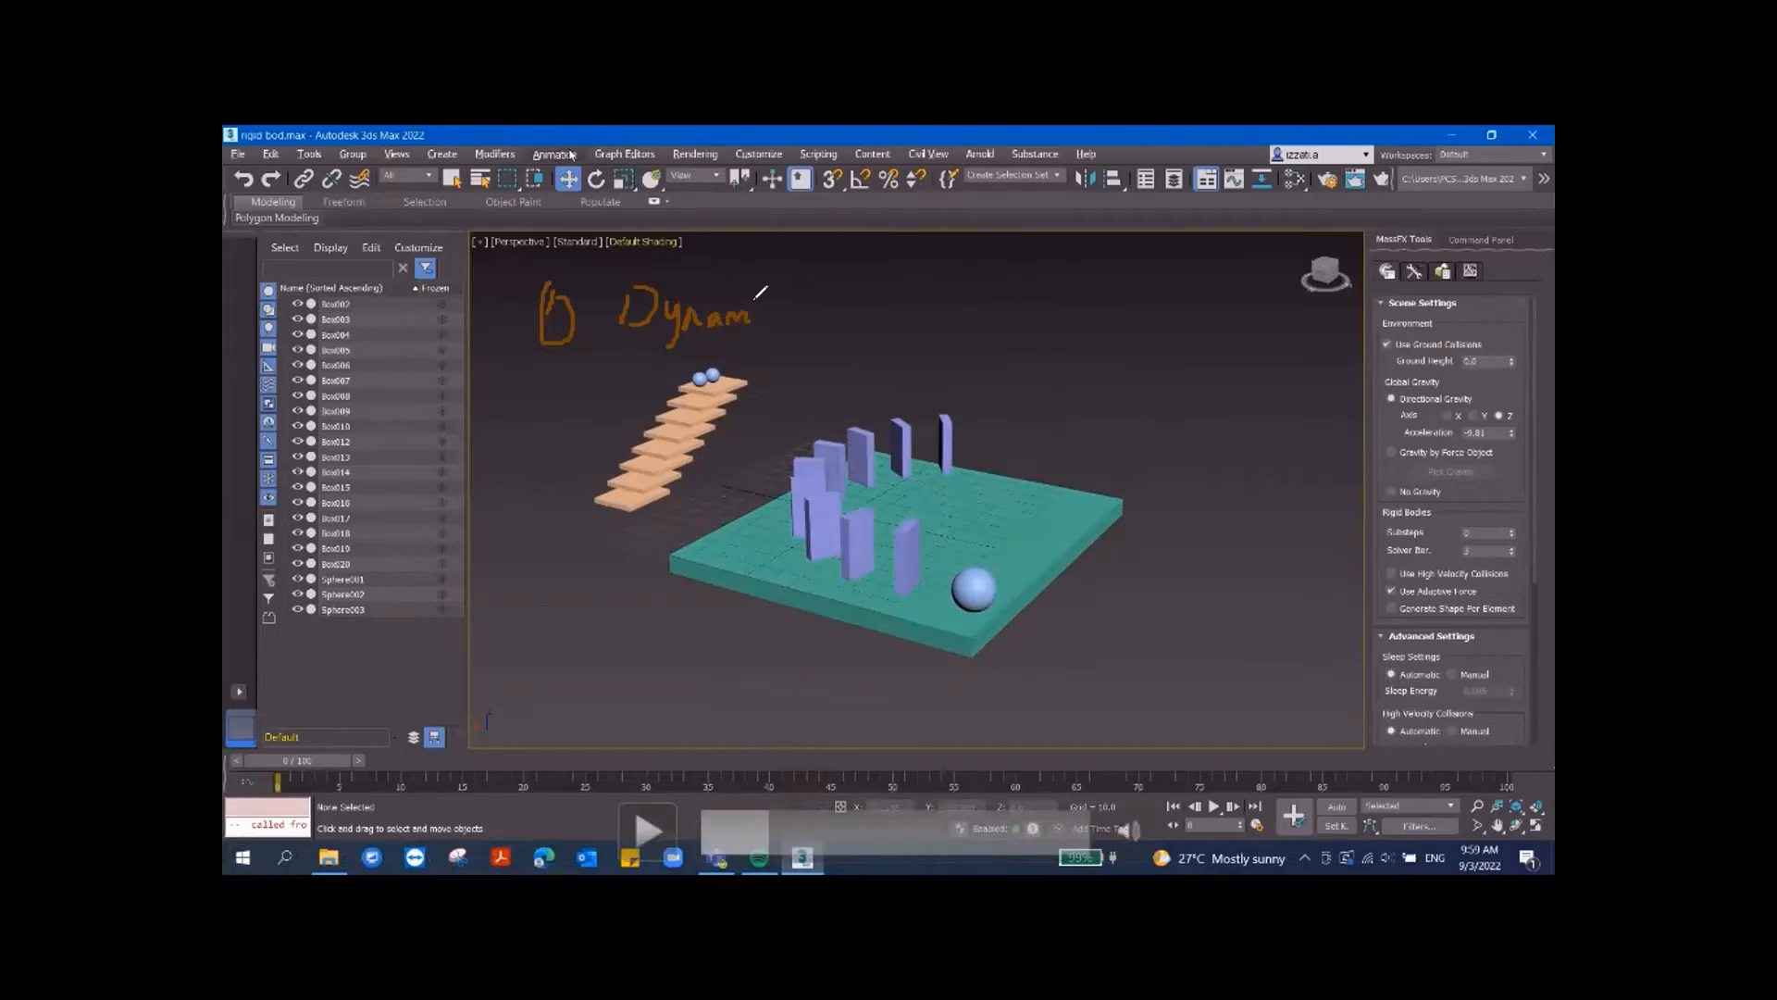
left_click_drag(774, 321, 779, 312)
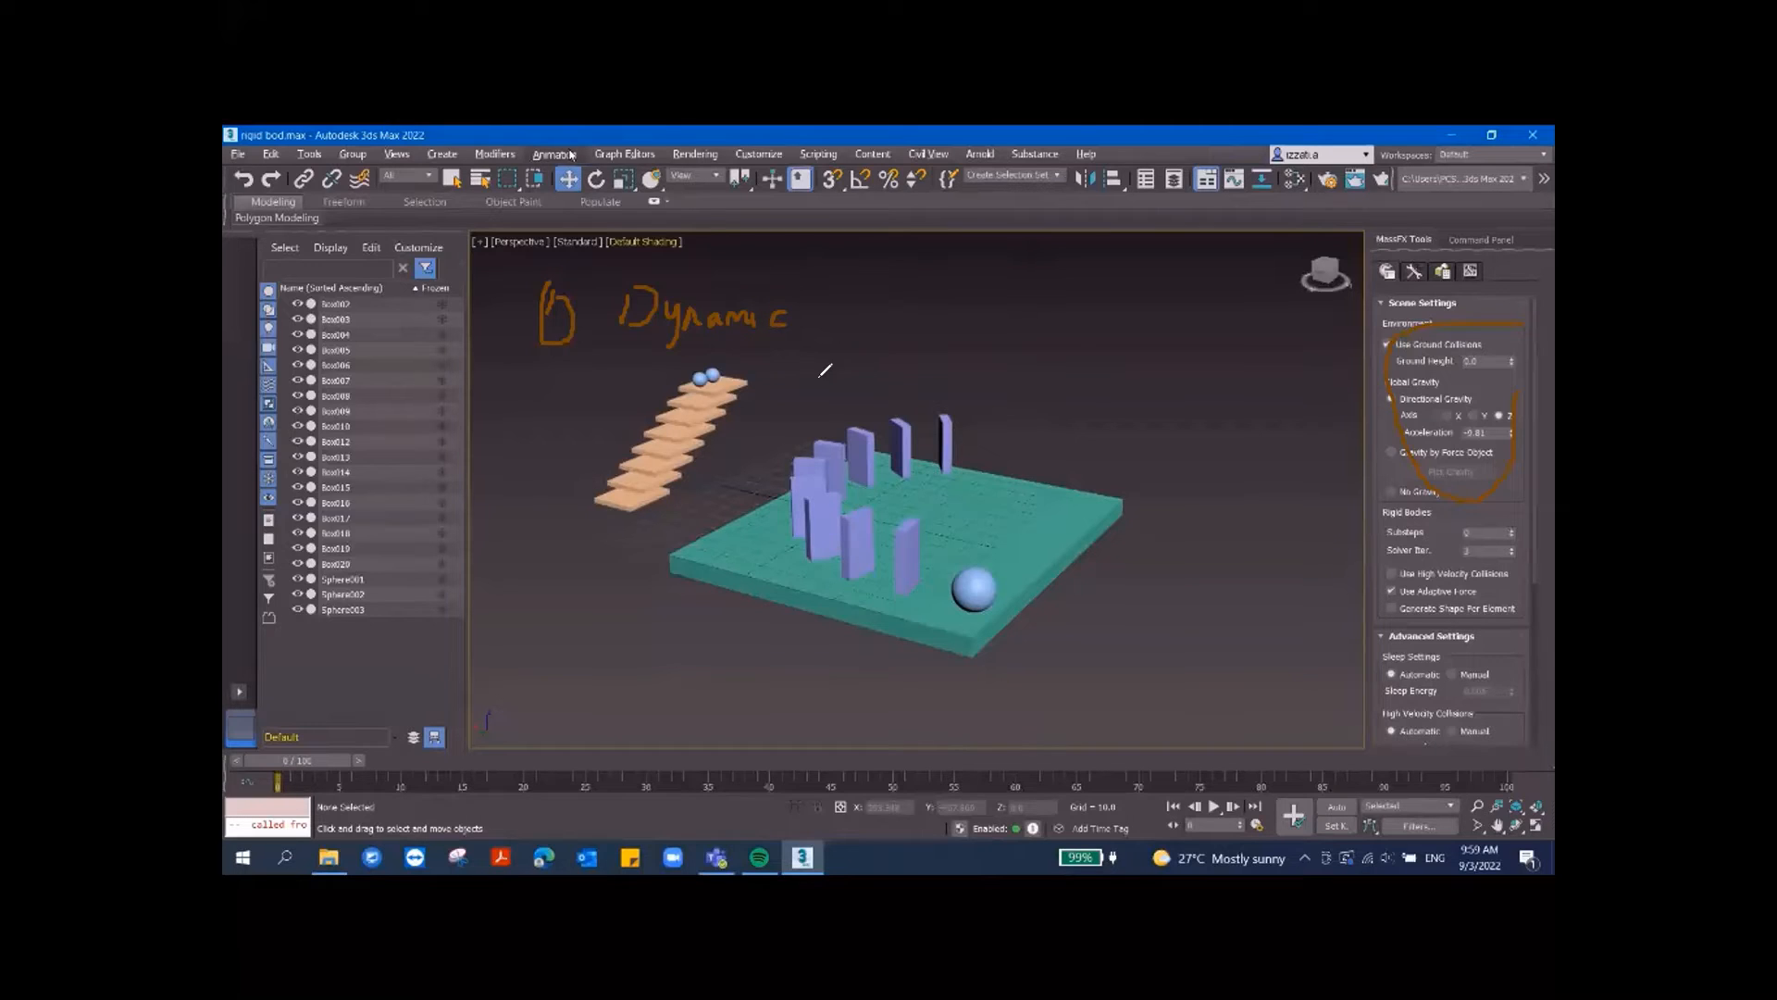
mouse_move(776, 355)
left_mouse_down()
mouse_move(794, 372)
mouse_move(755, 518)
mouse_move(912, 612)
mouse_move(946, 479)
mouse_move(941, 384)
left_mouse_up()
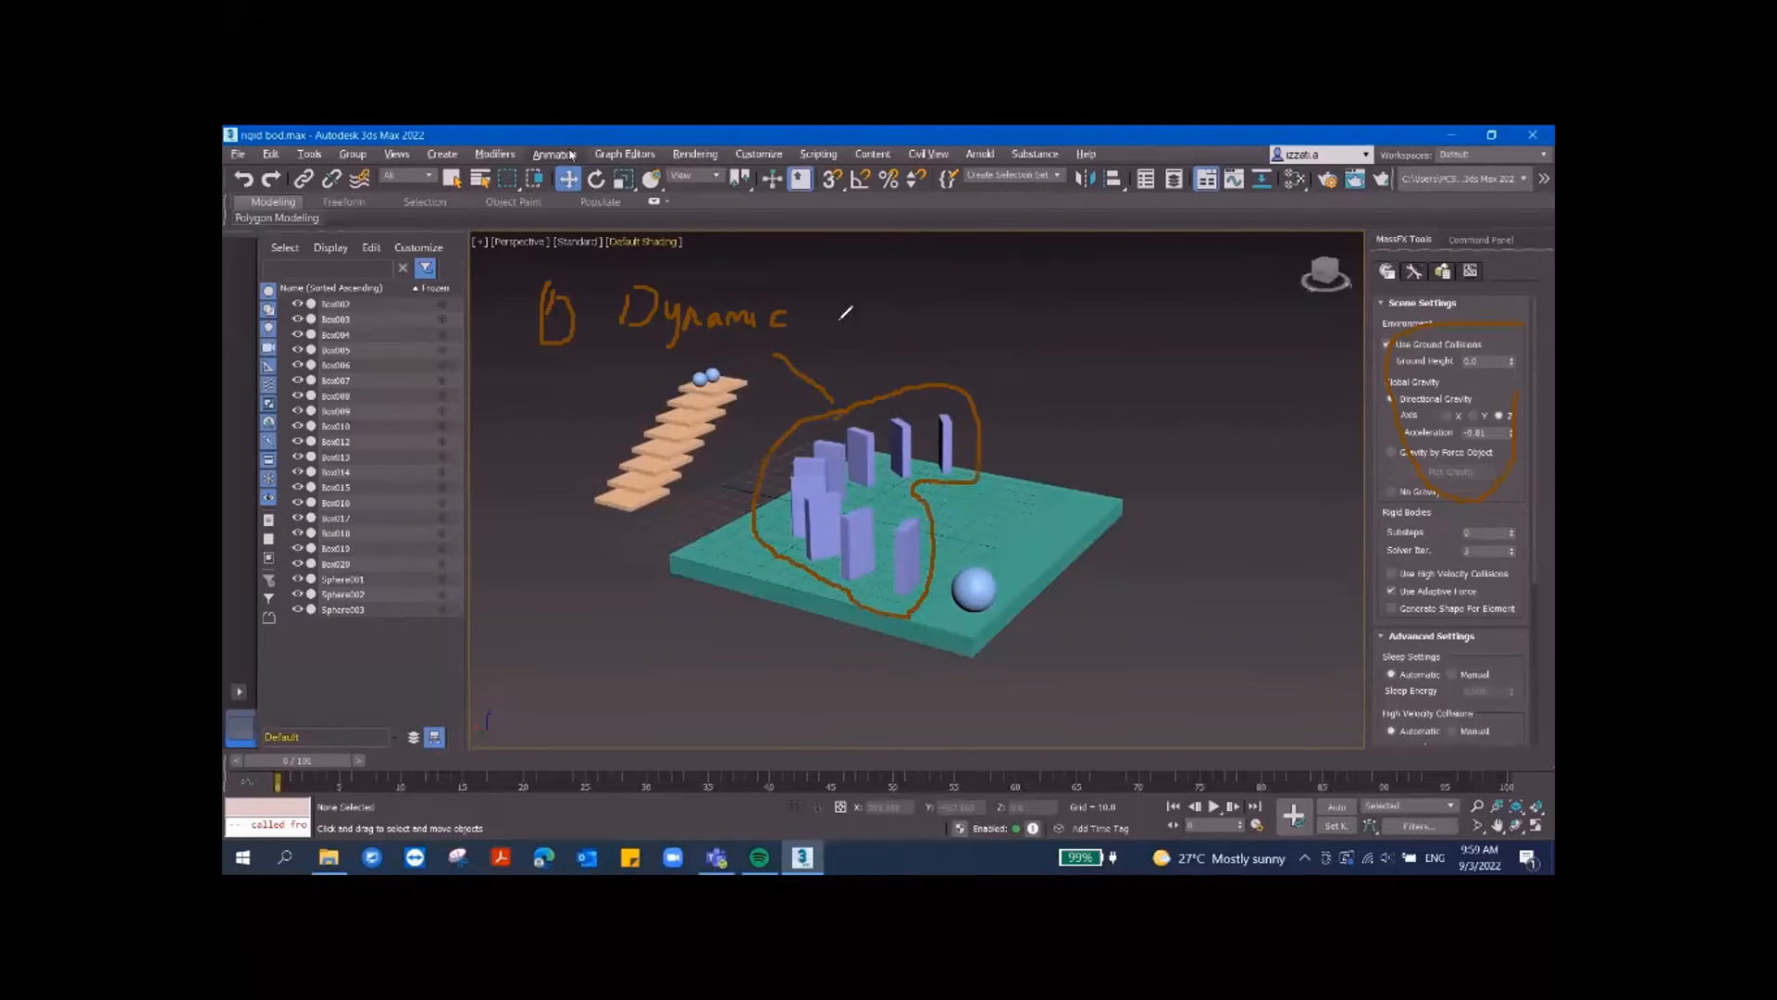
- Handwrite "2 Kinematic" with a line leading to the circled large sphere, and add a third numbered note below the board
left_click_drag(1035, 279, 1028, 328)
mouse_move(1038, 298)
left_mouse_down()
mouse_move(1114, 306)
mouse_move(1113, 279)
mouse_move(1141, 316)
mouse_move(1155, 299)
mouse_move(1274, 317)
left_mouse_up()
left_click_drag(1263, 307, 1288, 321)
left_click_drag(1305, 309, 1306, 322)
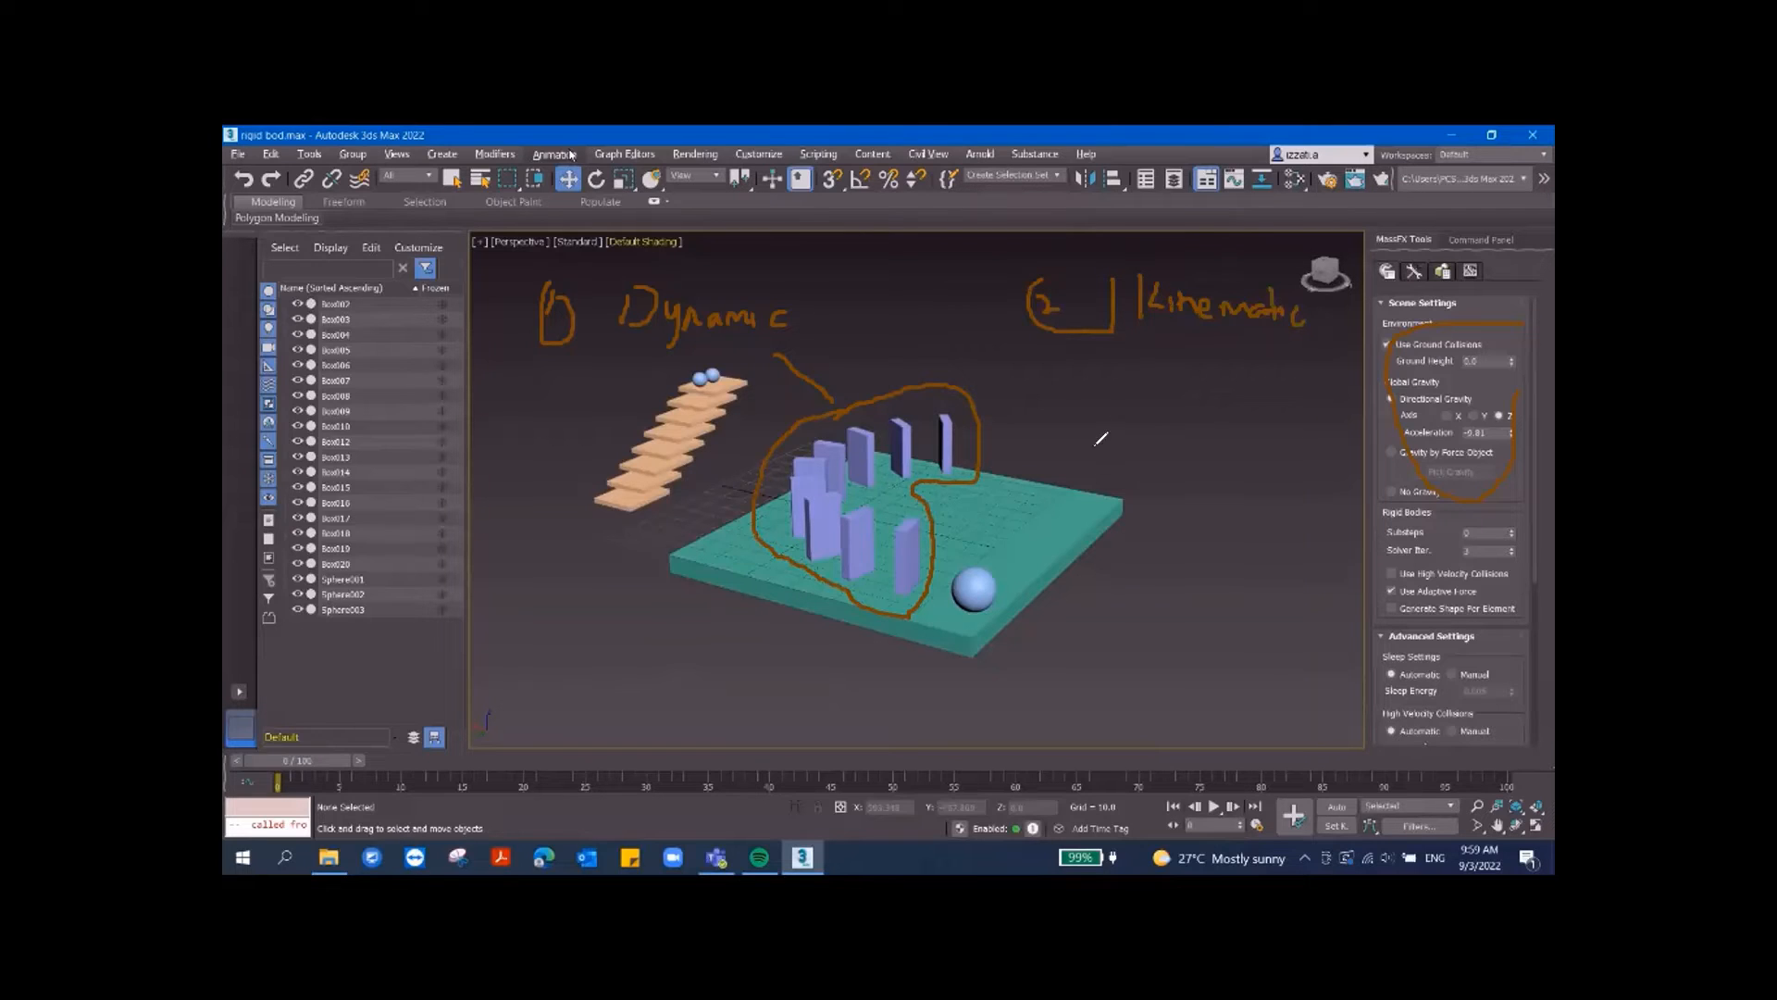
mouse_move(1101, 362)
left_mouse_down()
mouse_move(1069, 581)
mouse_move(963, 561)
mouse_move(948, 593)
mouse_move(994, 636)
mouse_move(1009, 544)
left_mouse_up()
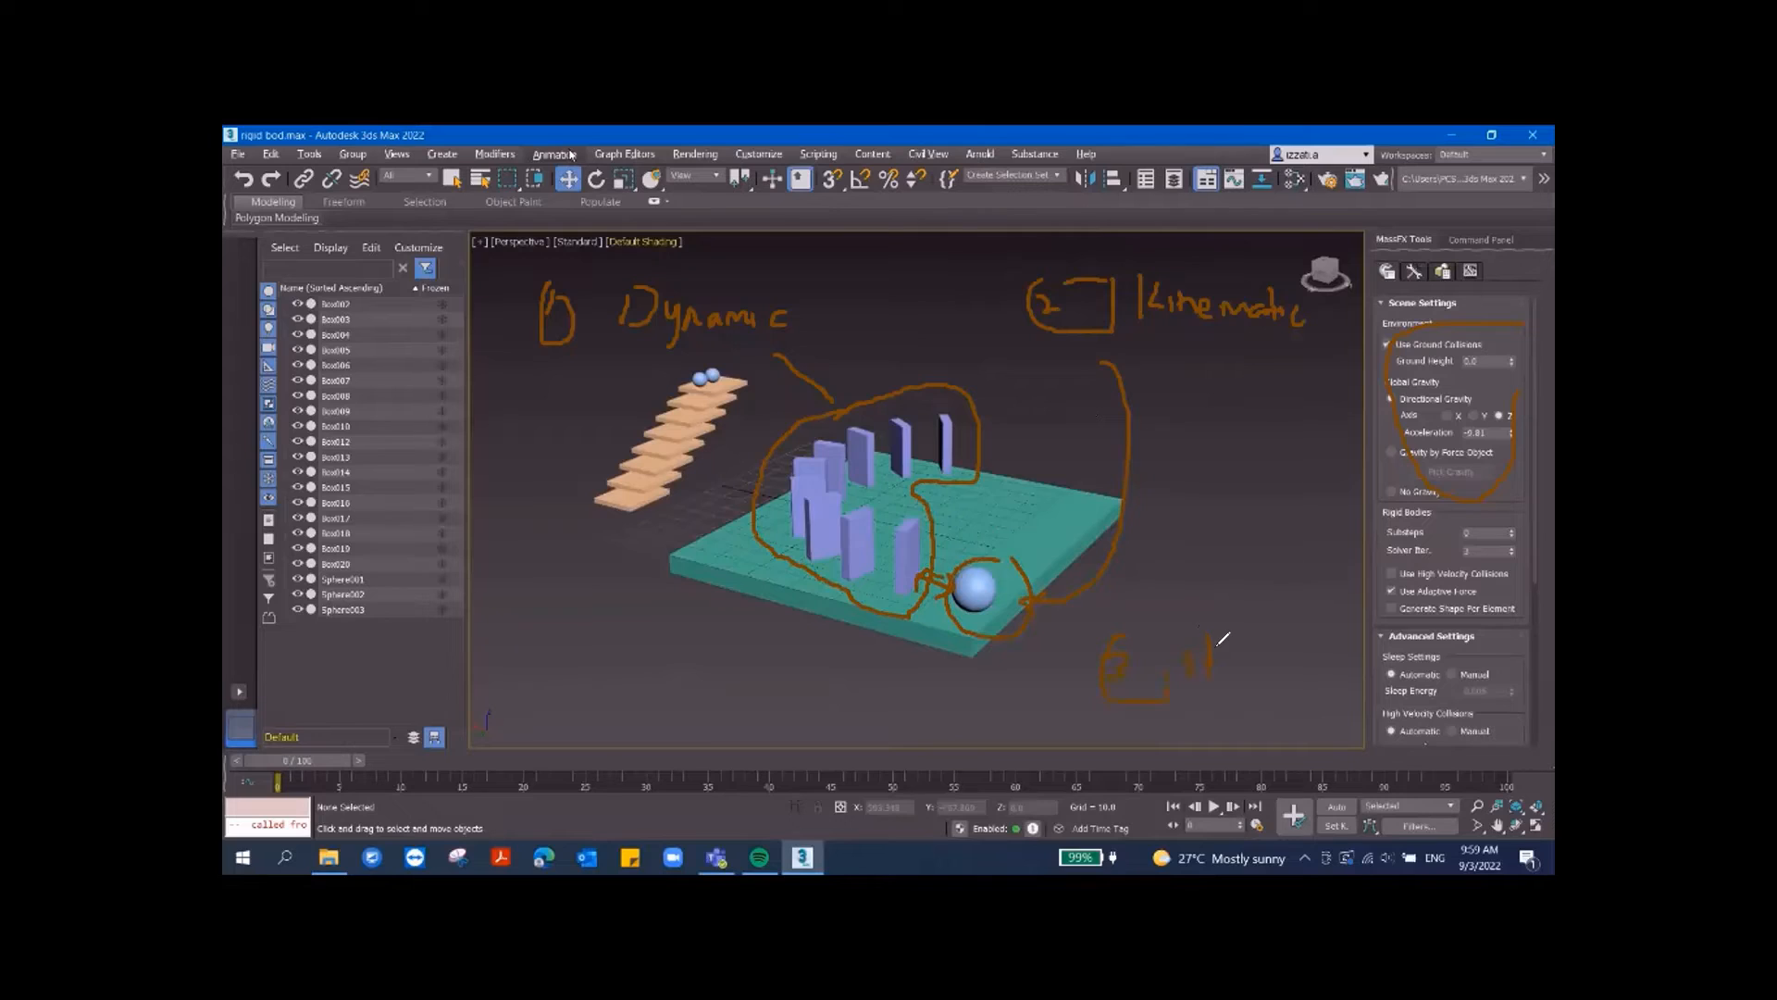
left_click_drag(1237, 653, 1251, 649)
left_click(1086, 216)
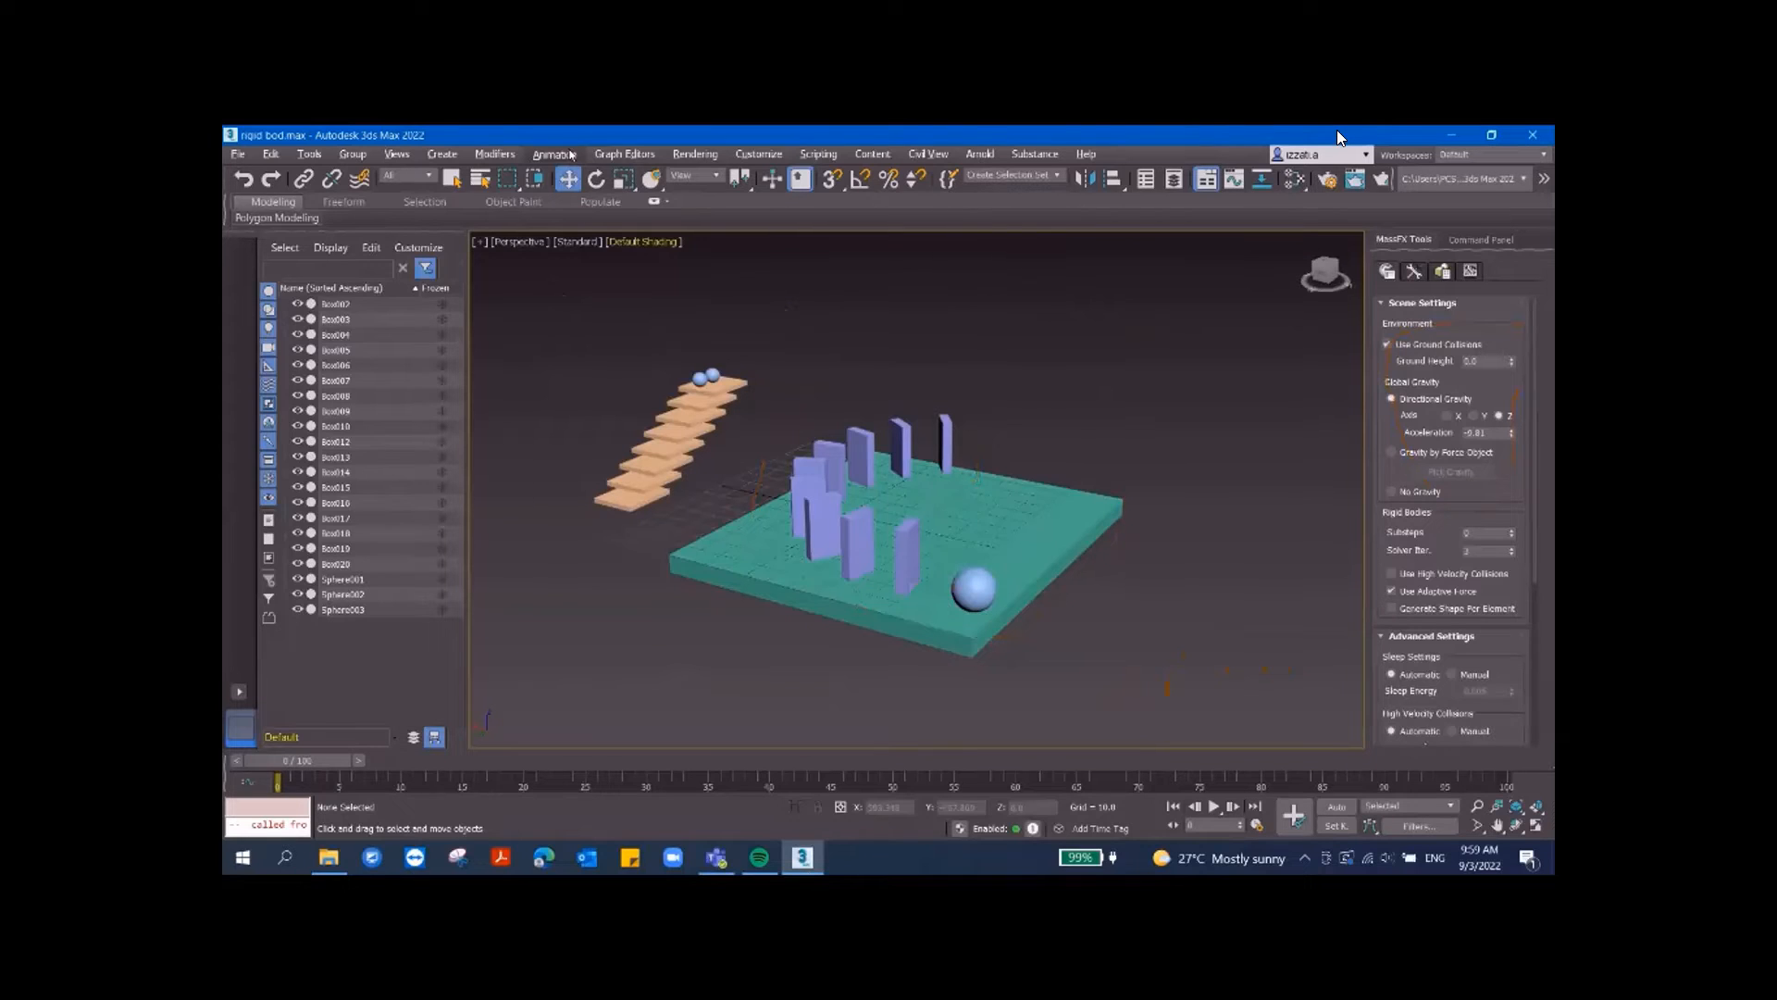
- Skim through the MassFX demo video, examining the large sphere's position keys and its collision with the dominoes
left_click(642, 833)
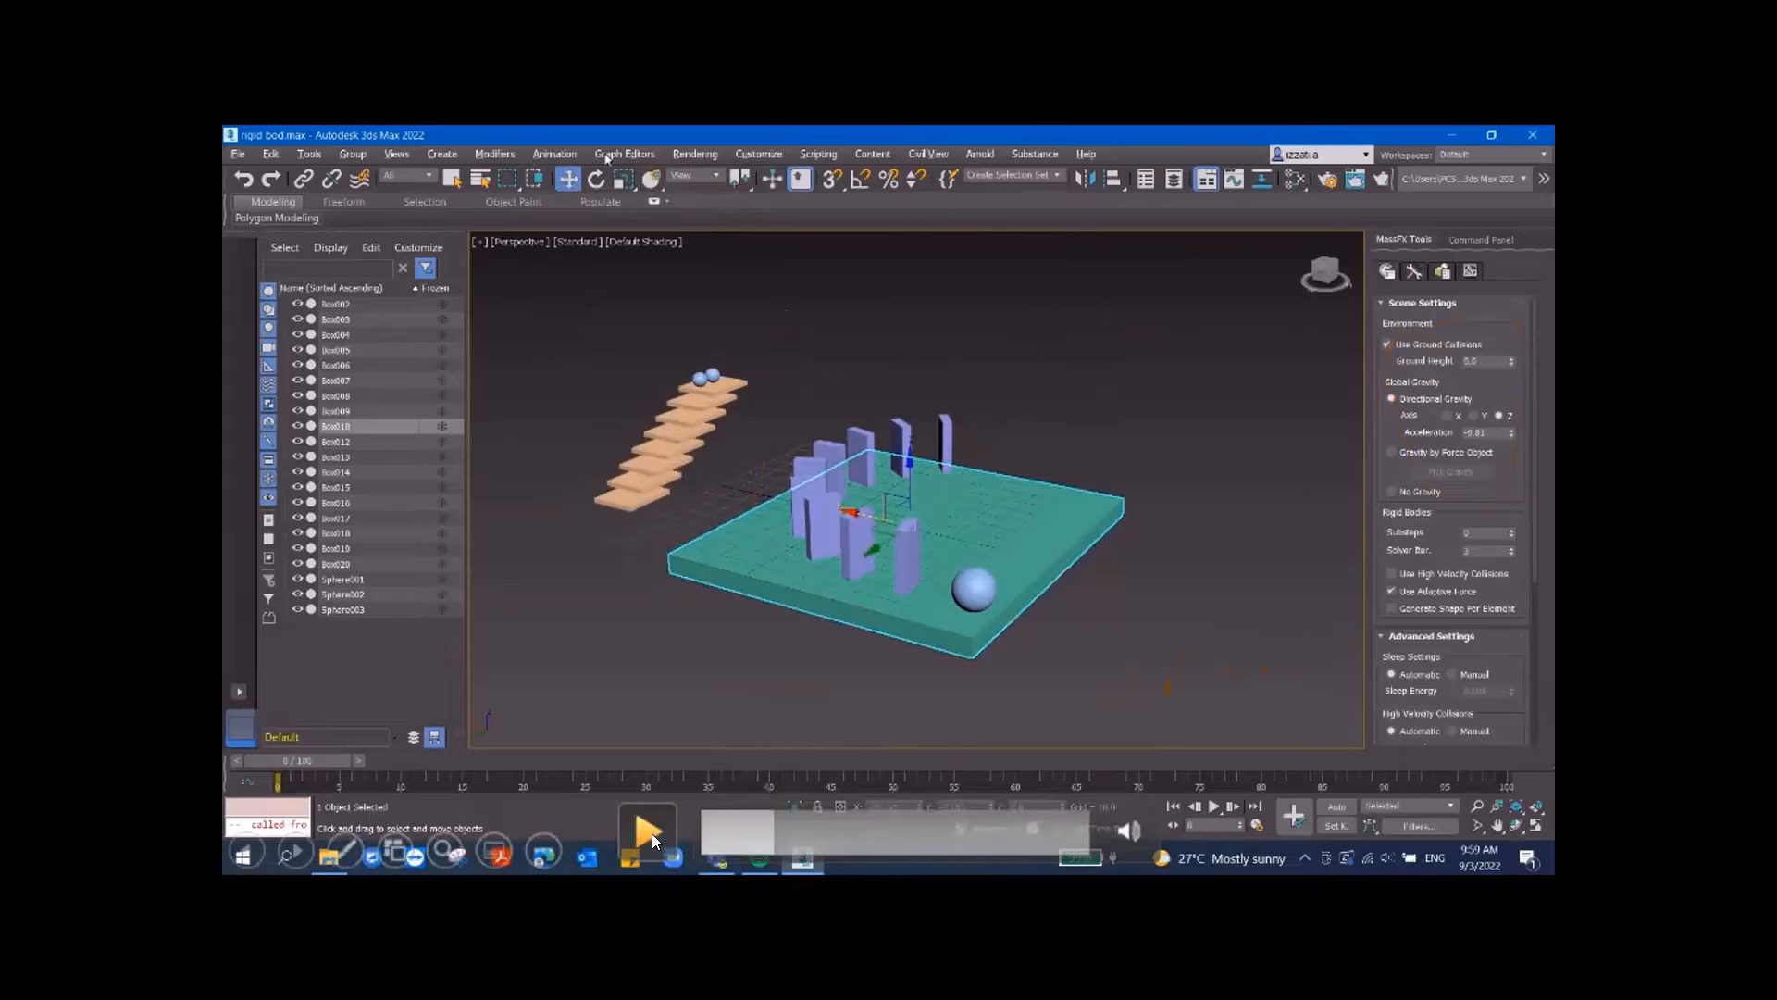
left_click(652, 833)
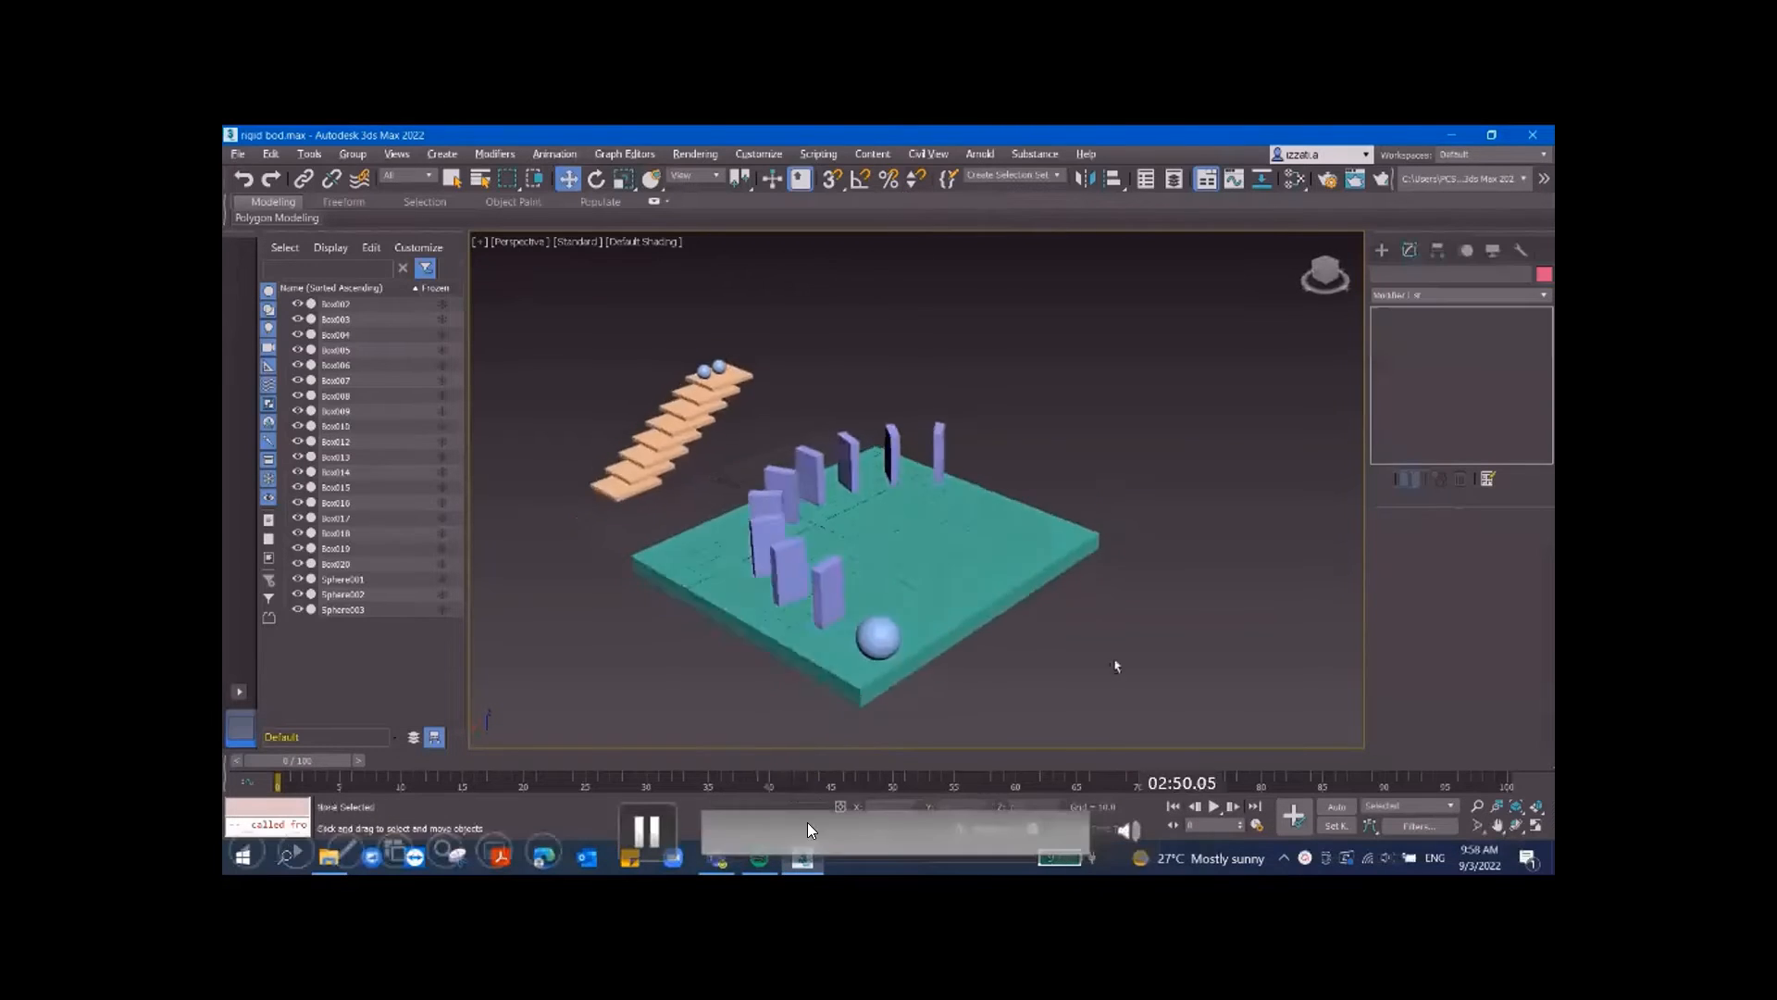
left_click(786, 837)
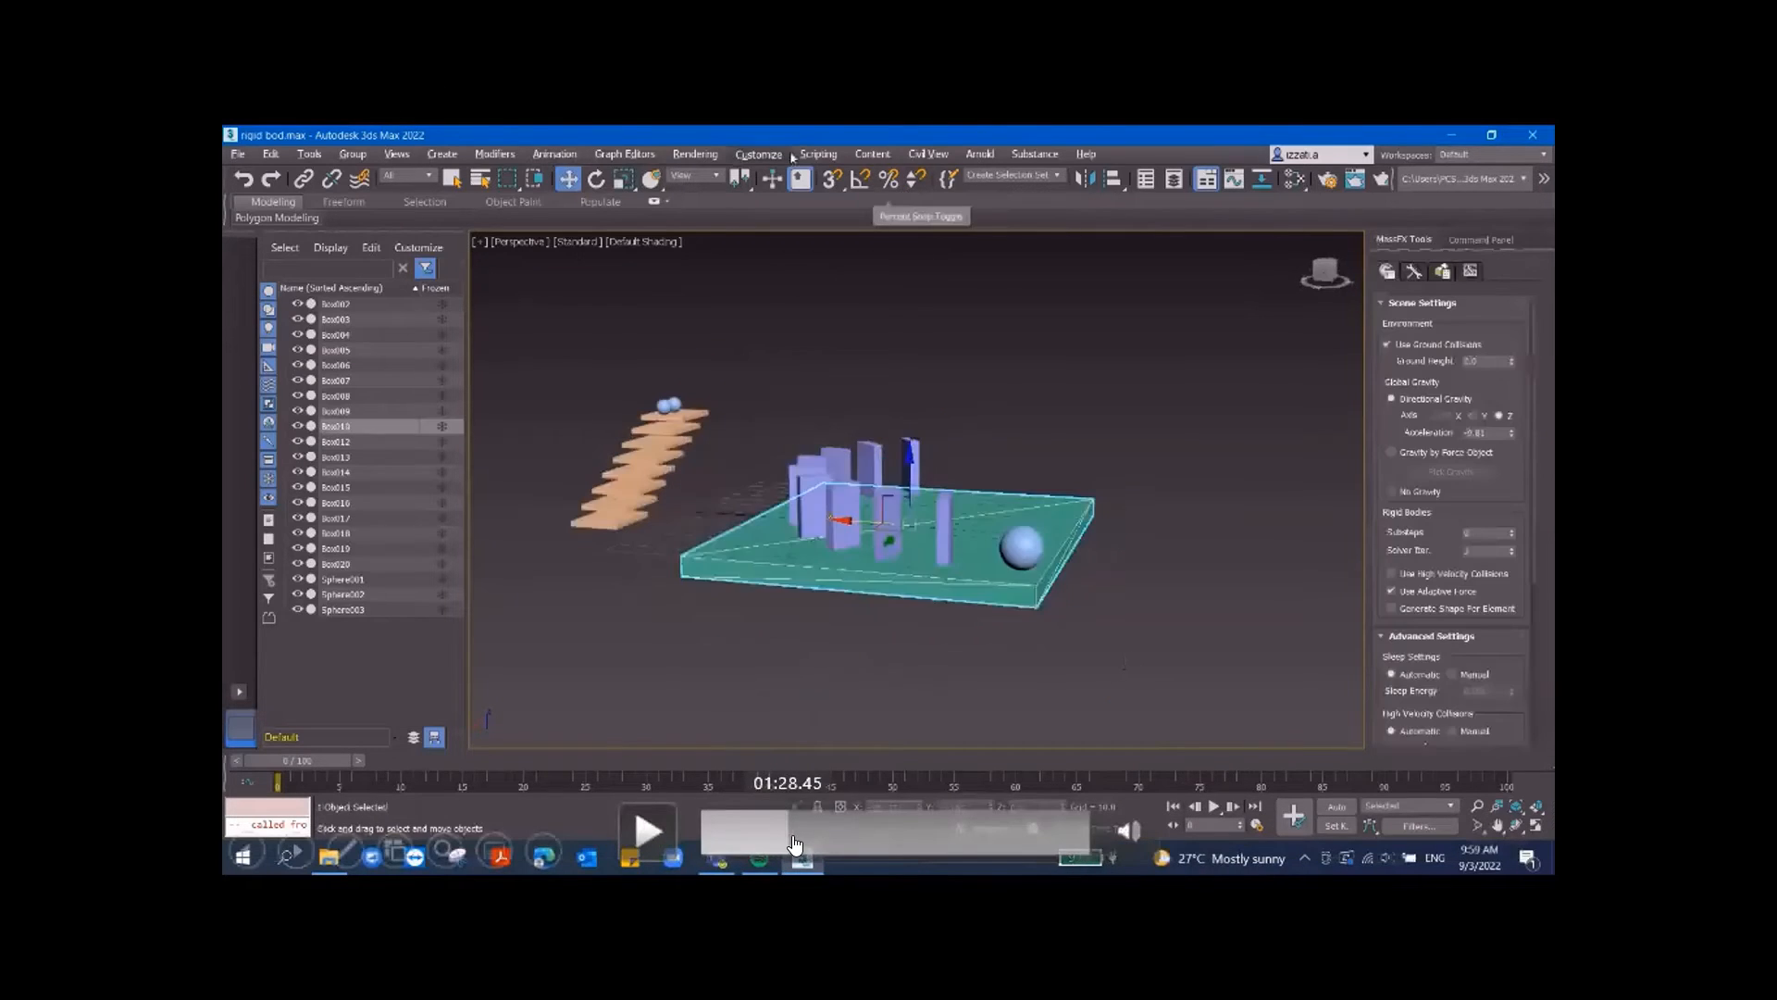
left_click(792, 838)
left_click(772, 837)
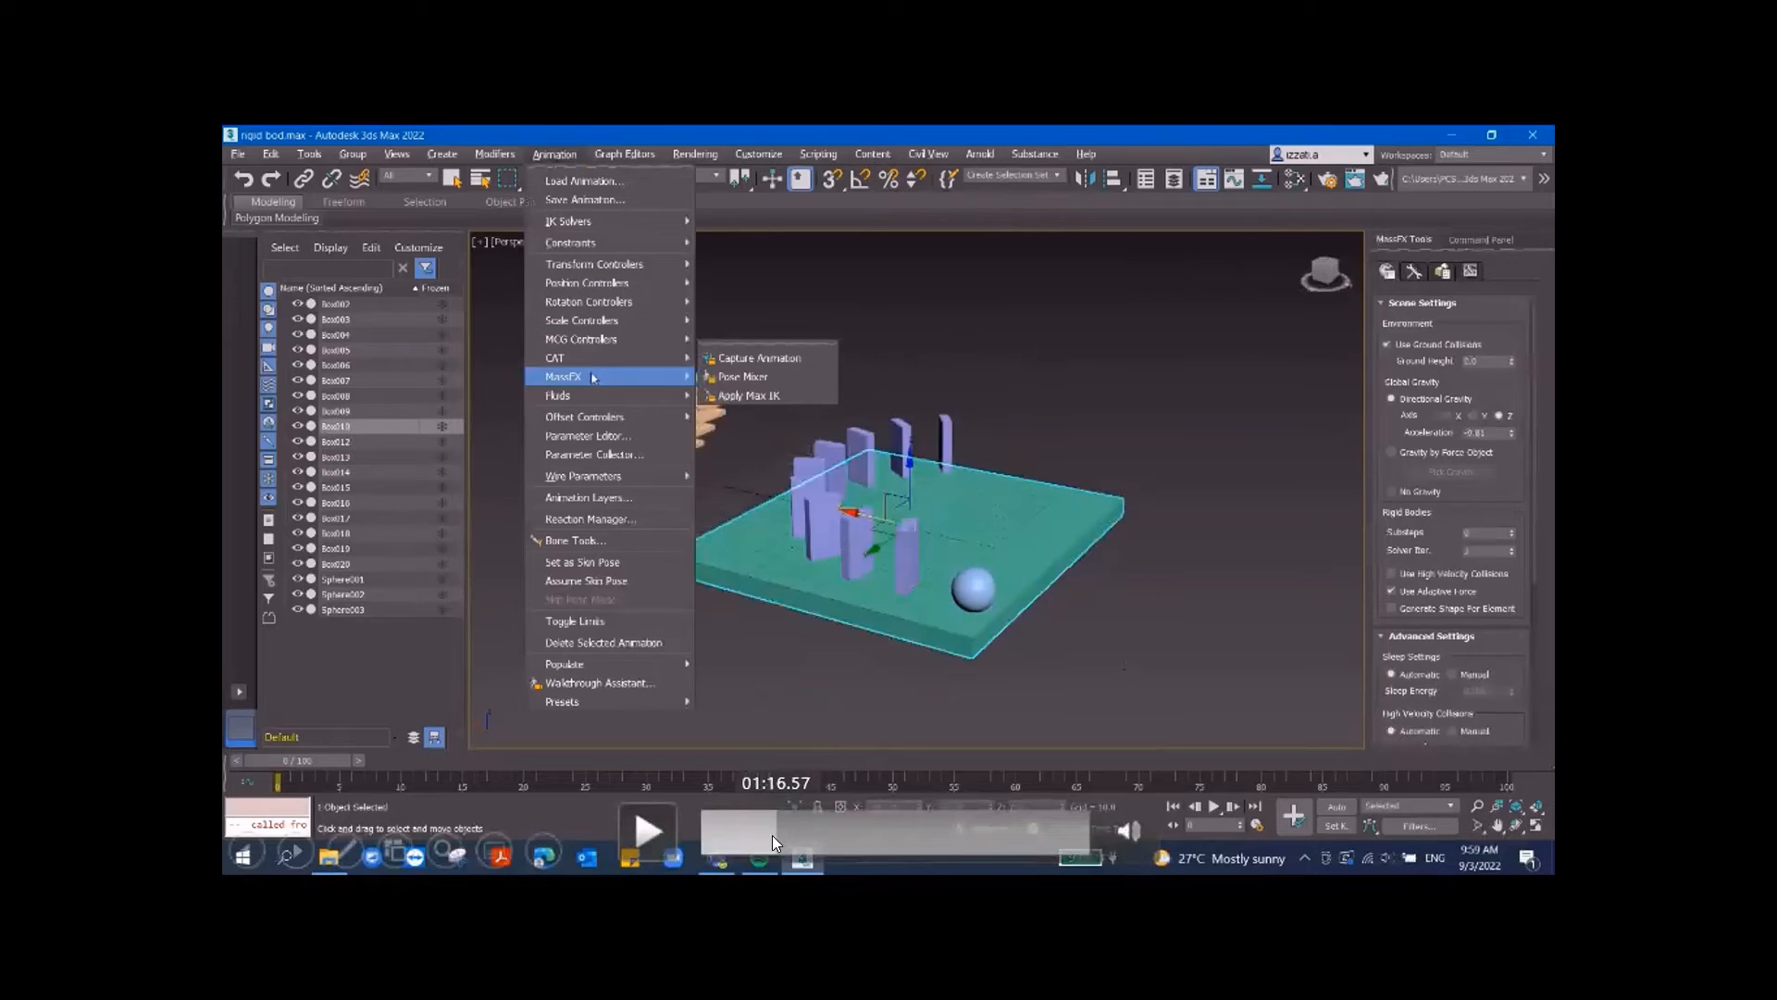
left_click(784, 835)
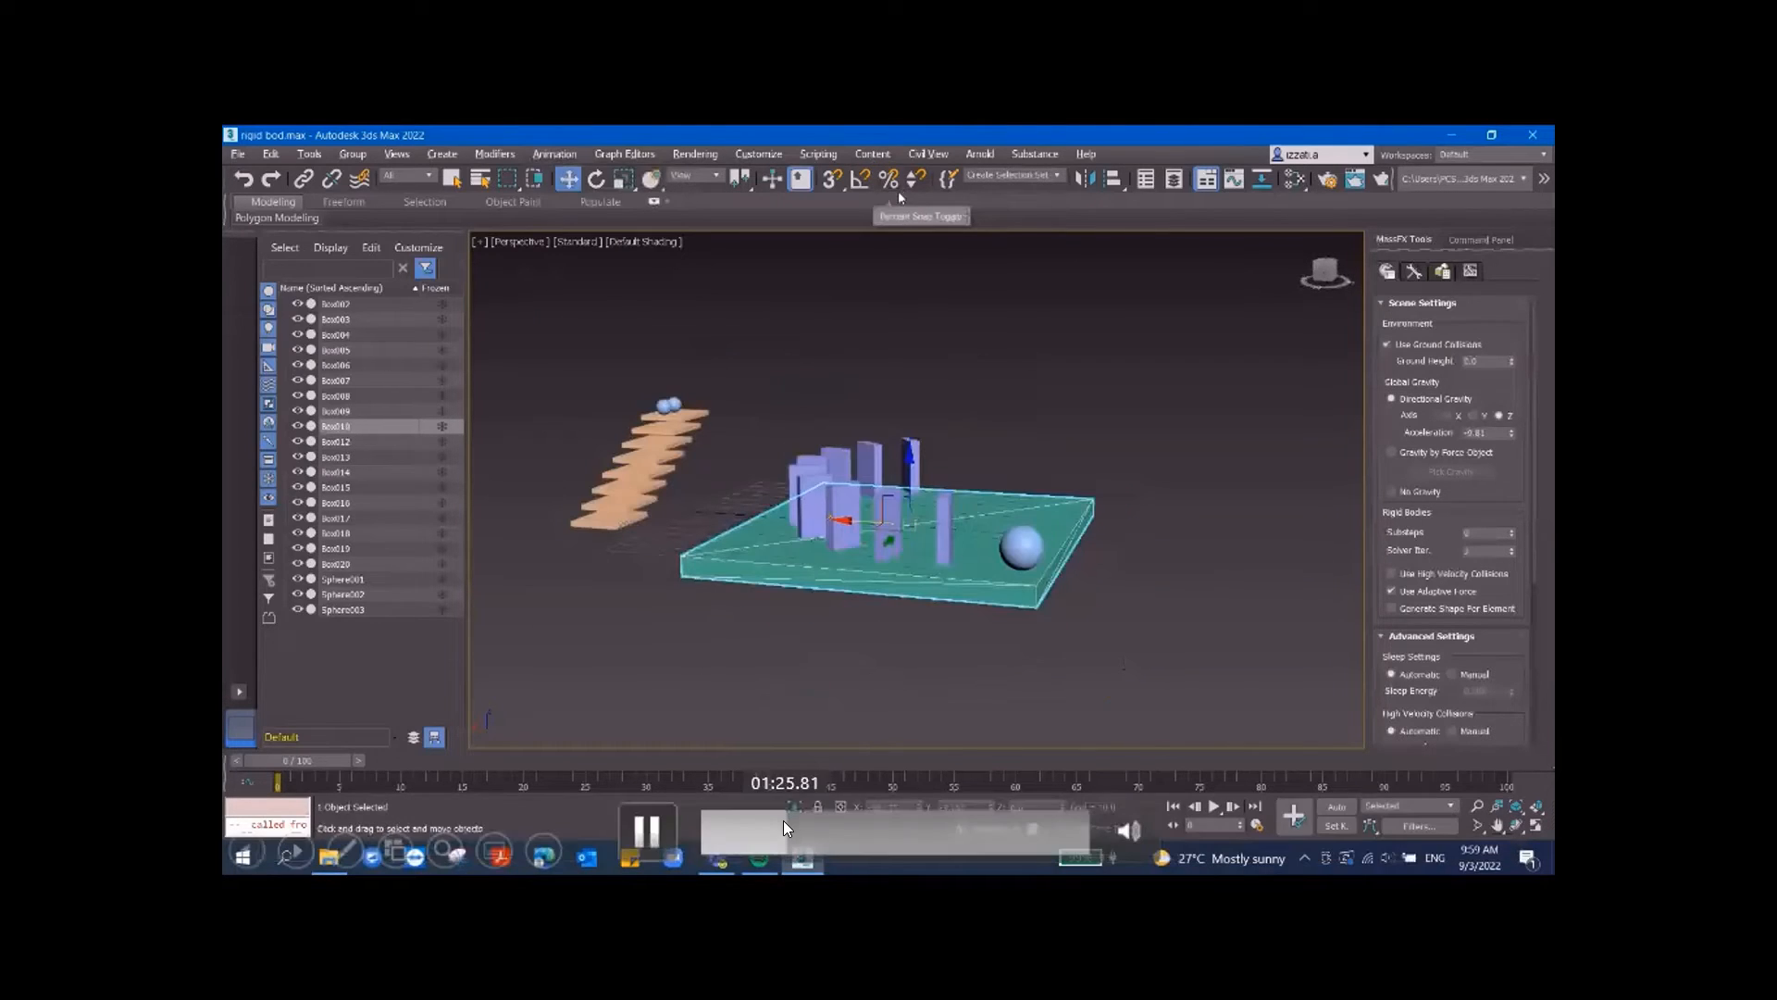
left_click_drag(784, 823, 794, 824)
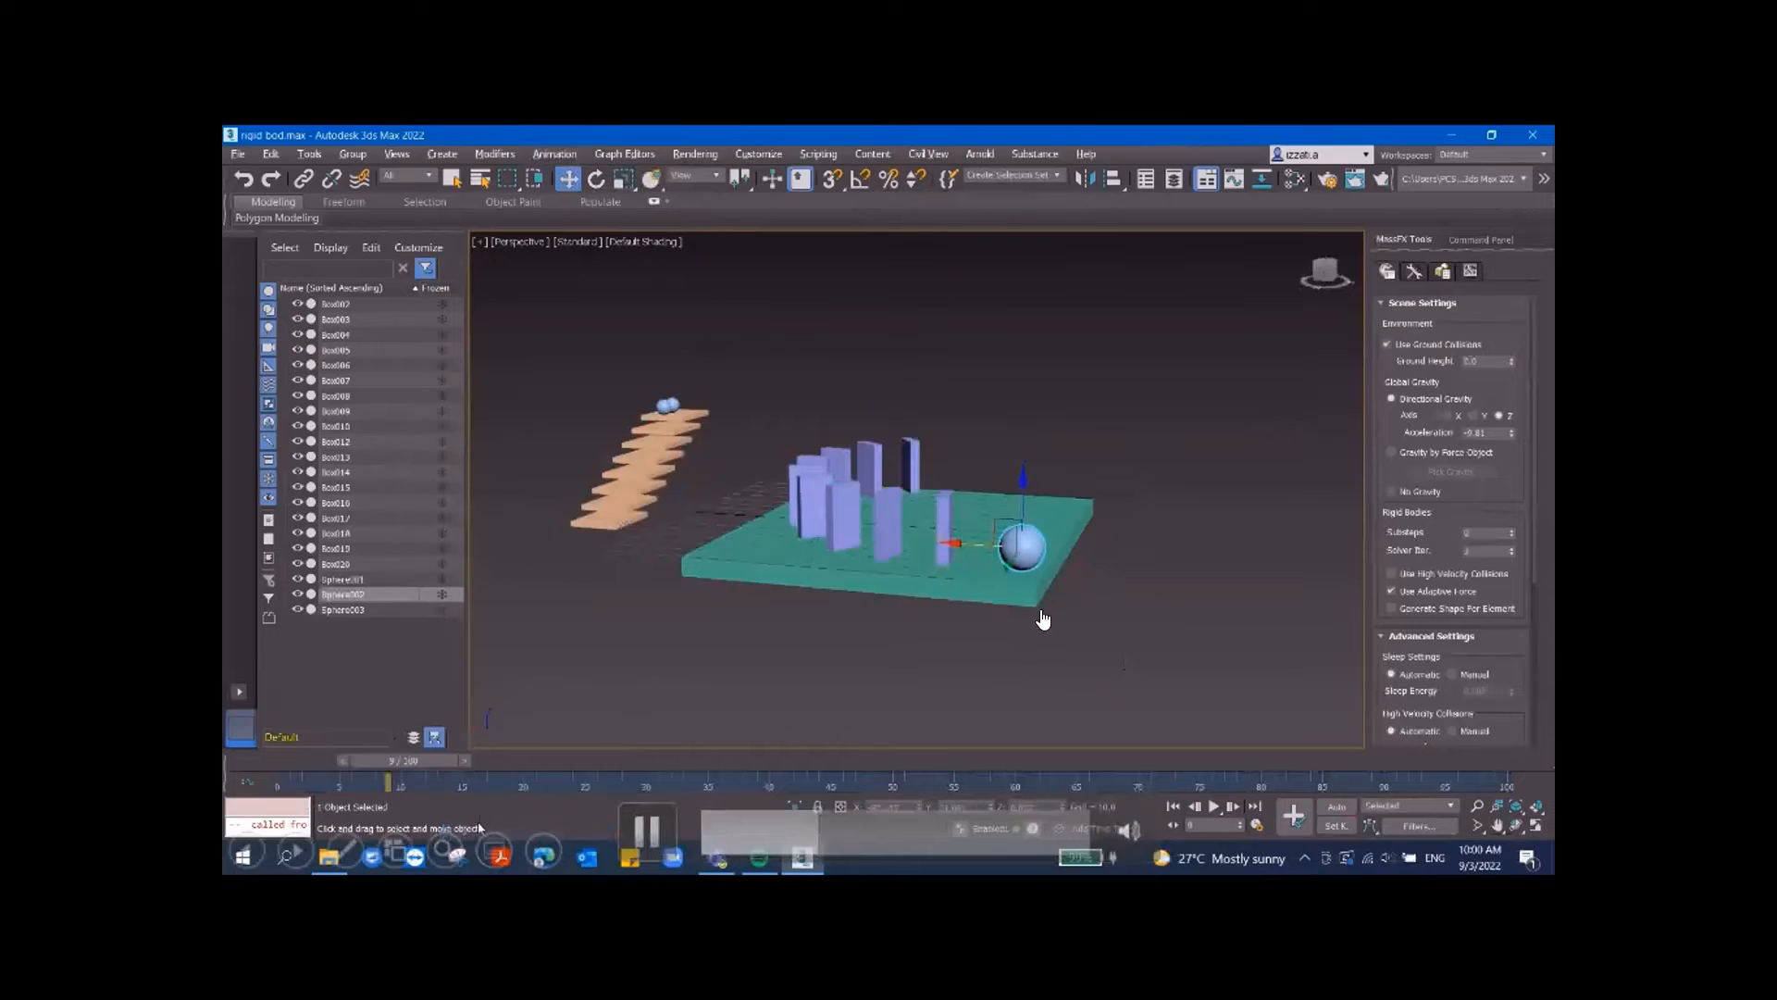
left_click(803, 833)
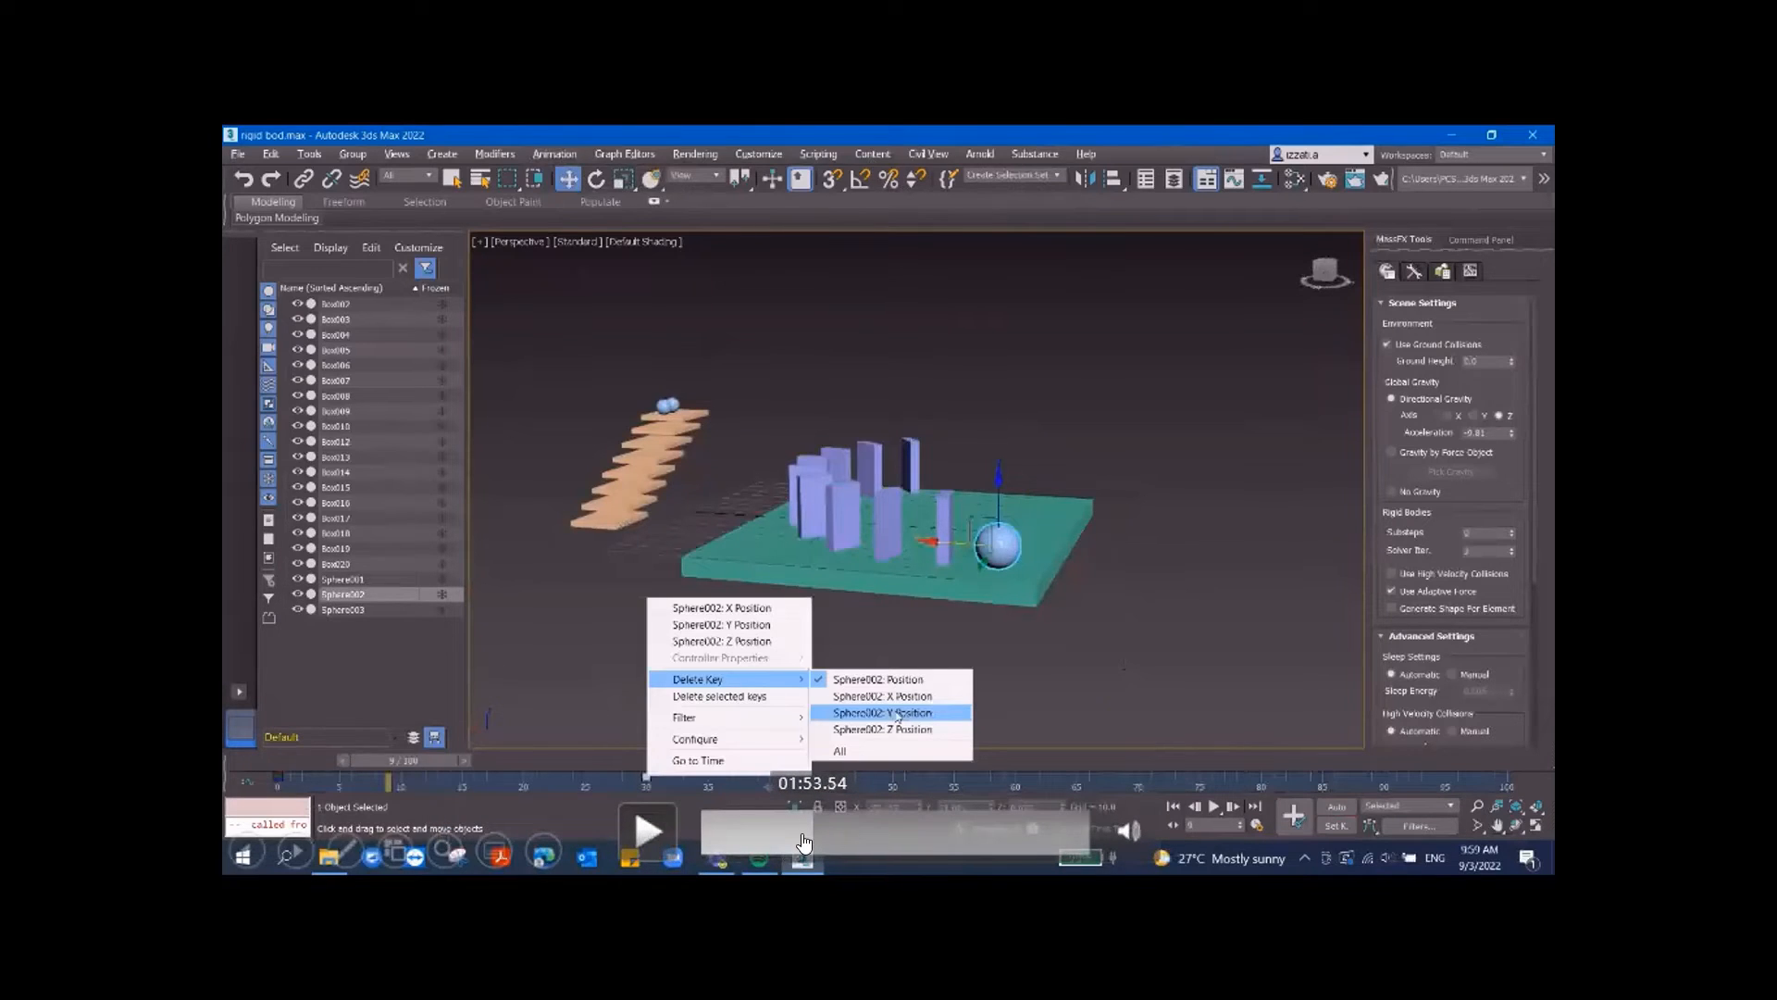
left_click(806, 835)
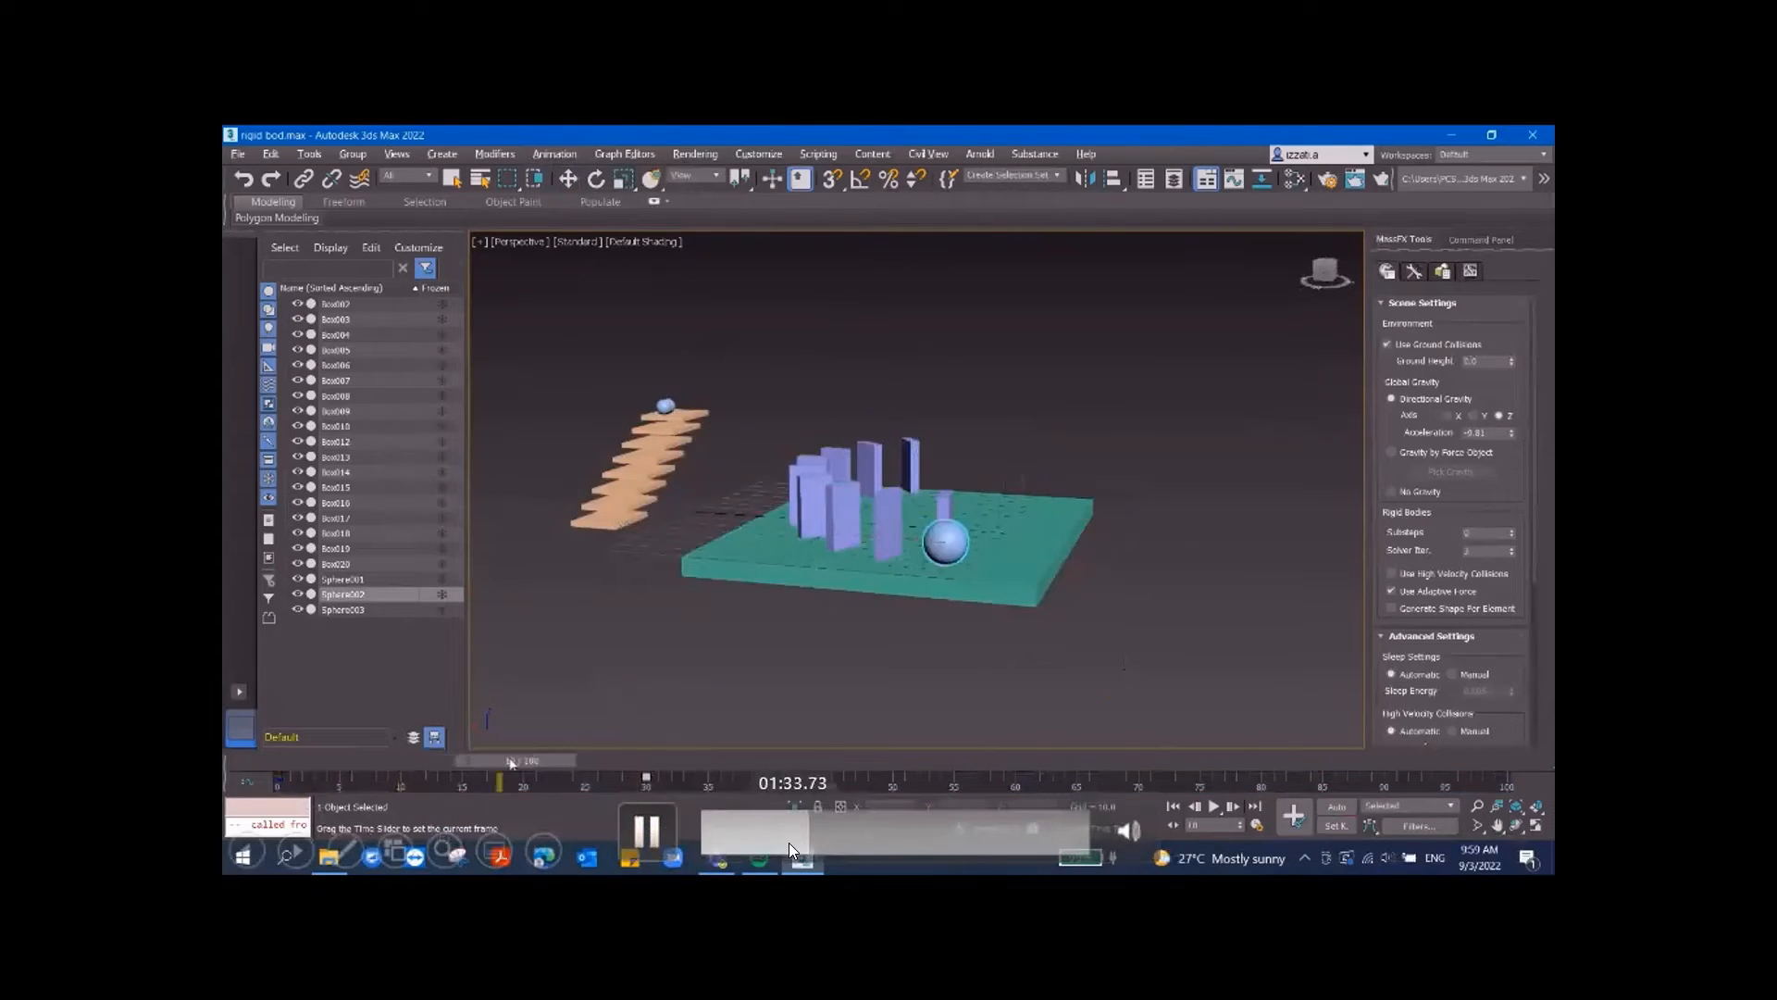
left_click(643, 835)
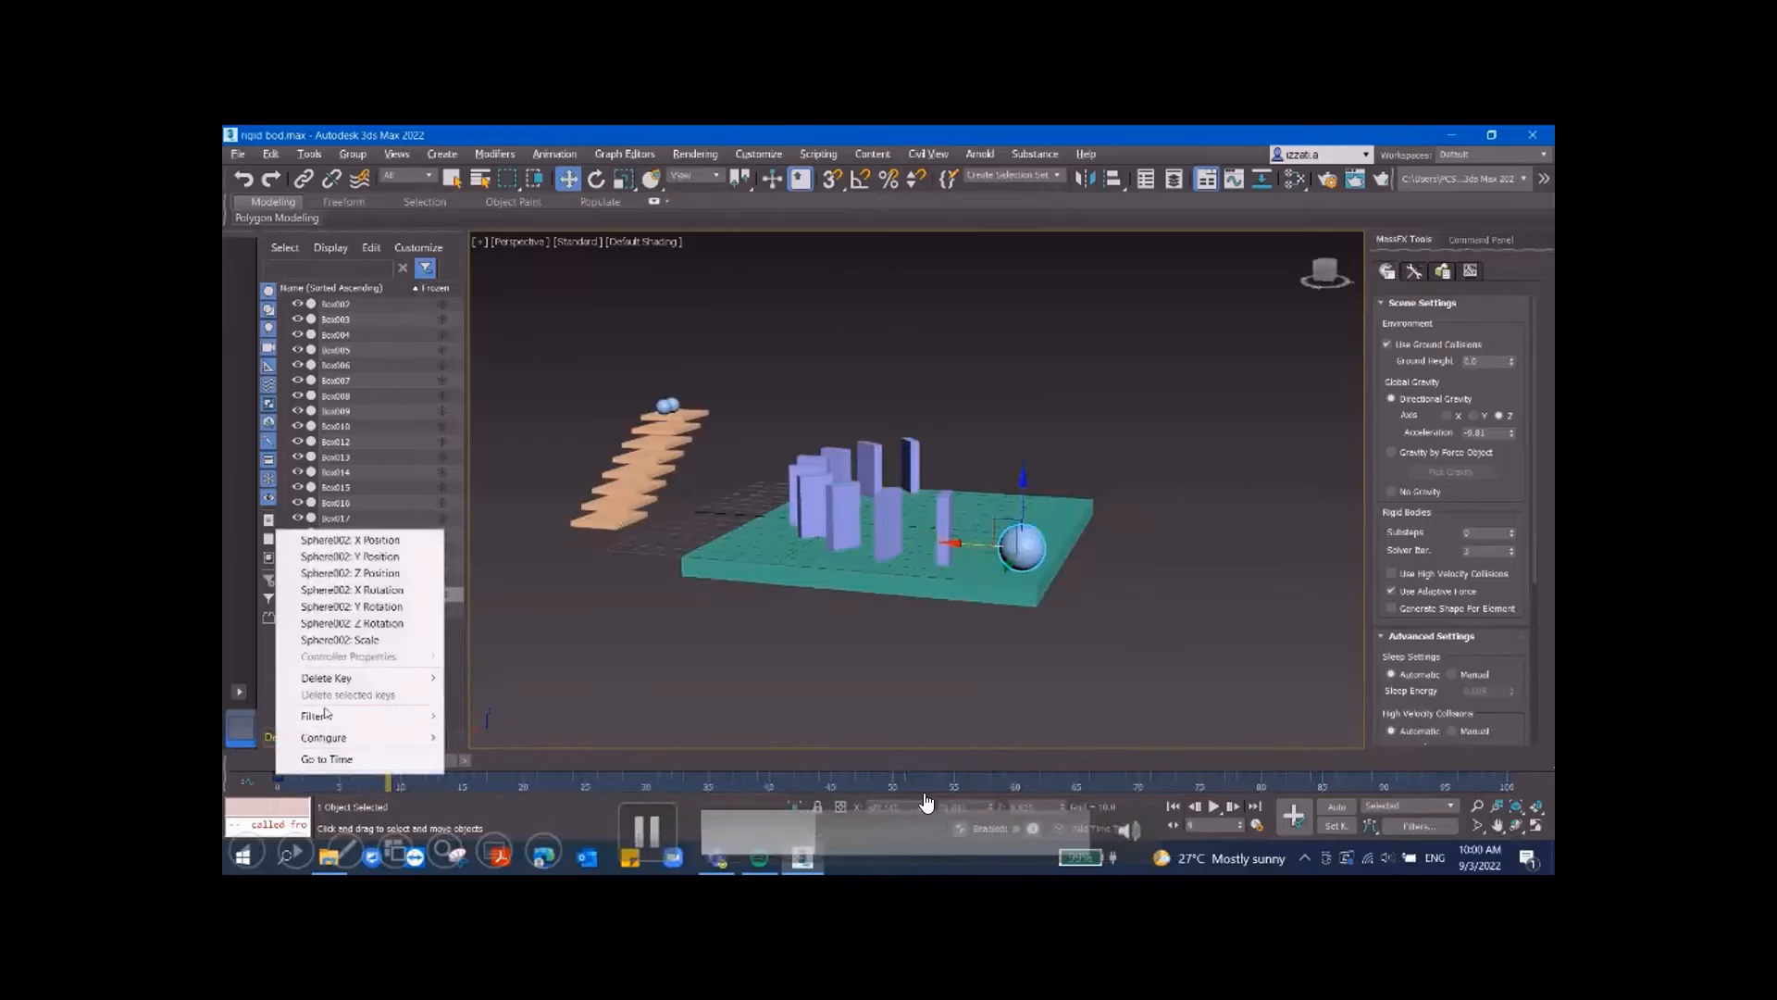
left_click_drag(813, 836, 846, 836)
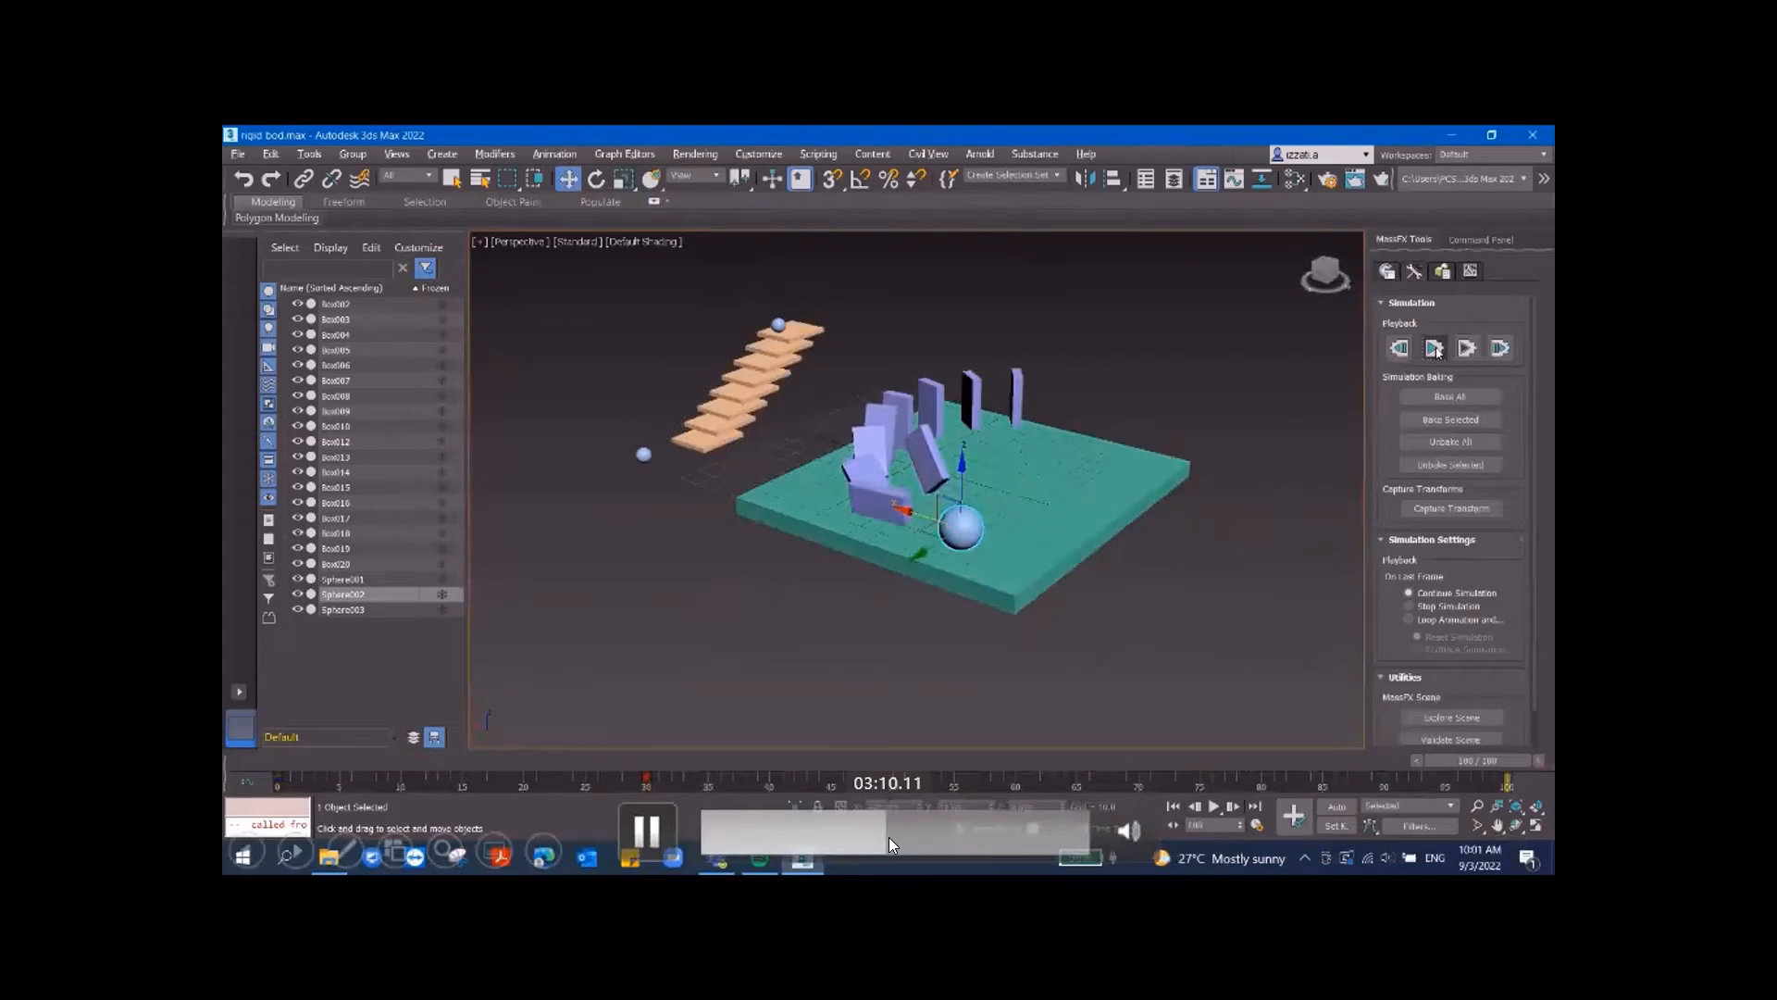
left_click(877, 838)
left_click_drag(879, 838, 872, 835)
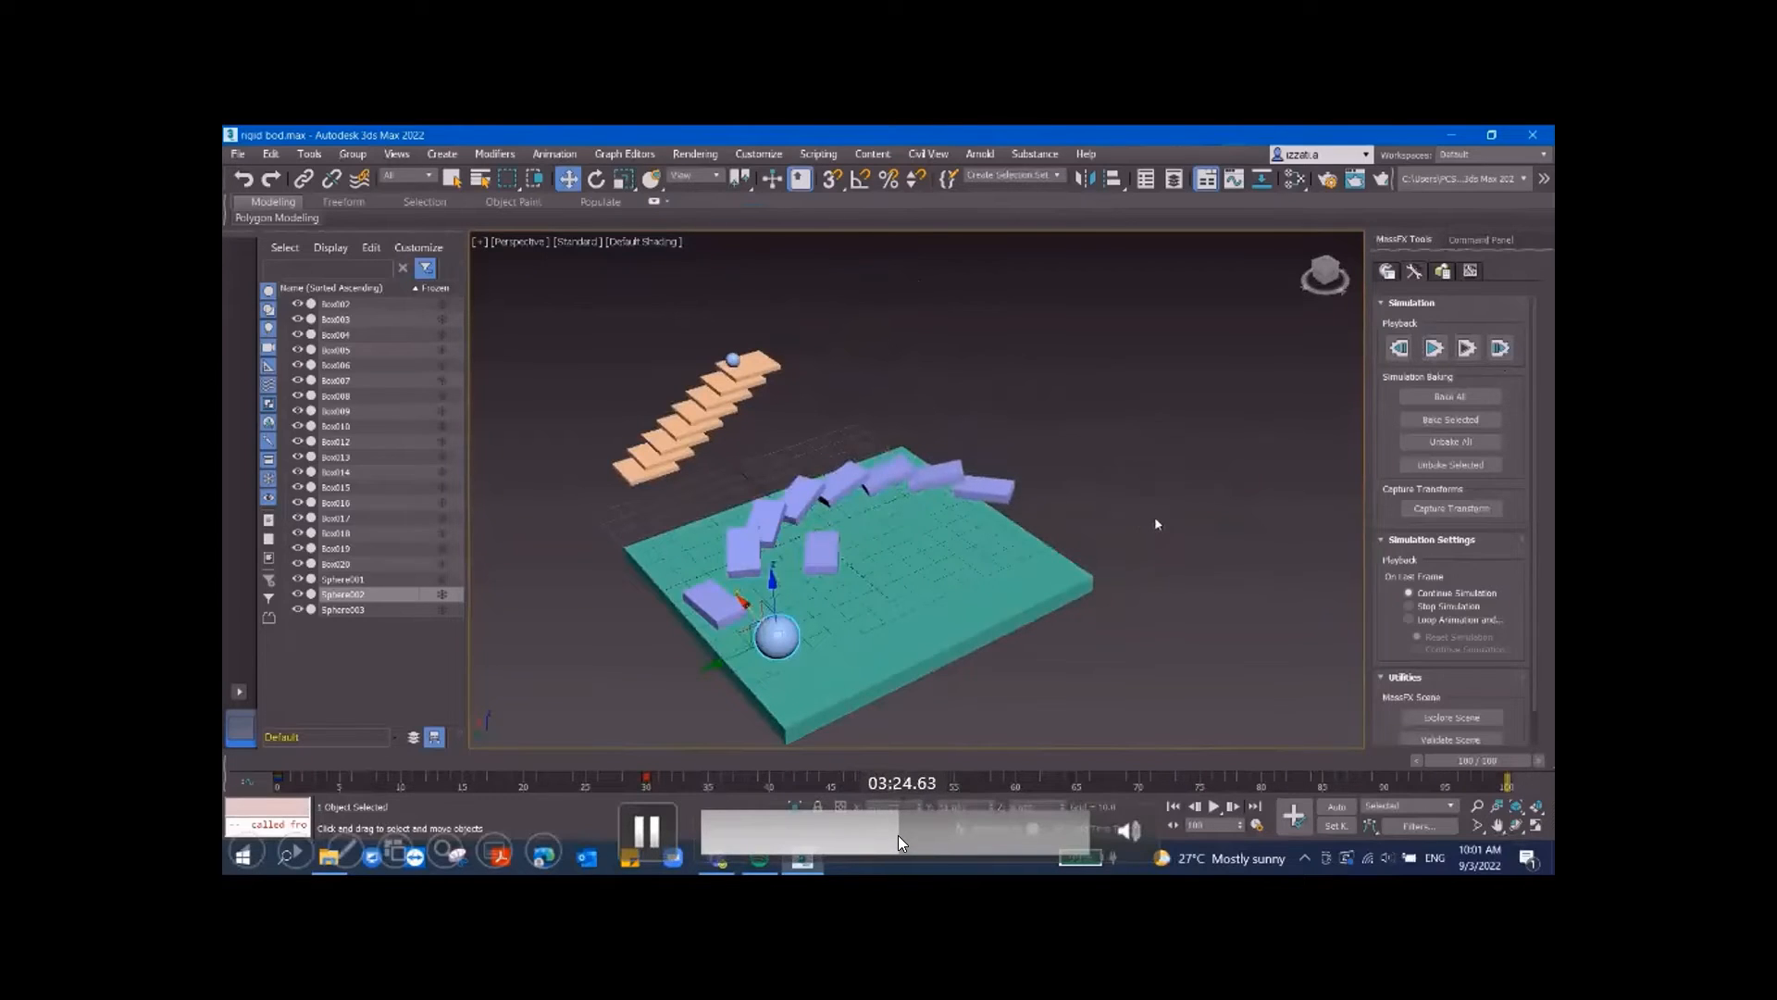
left_click(897, 836)
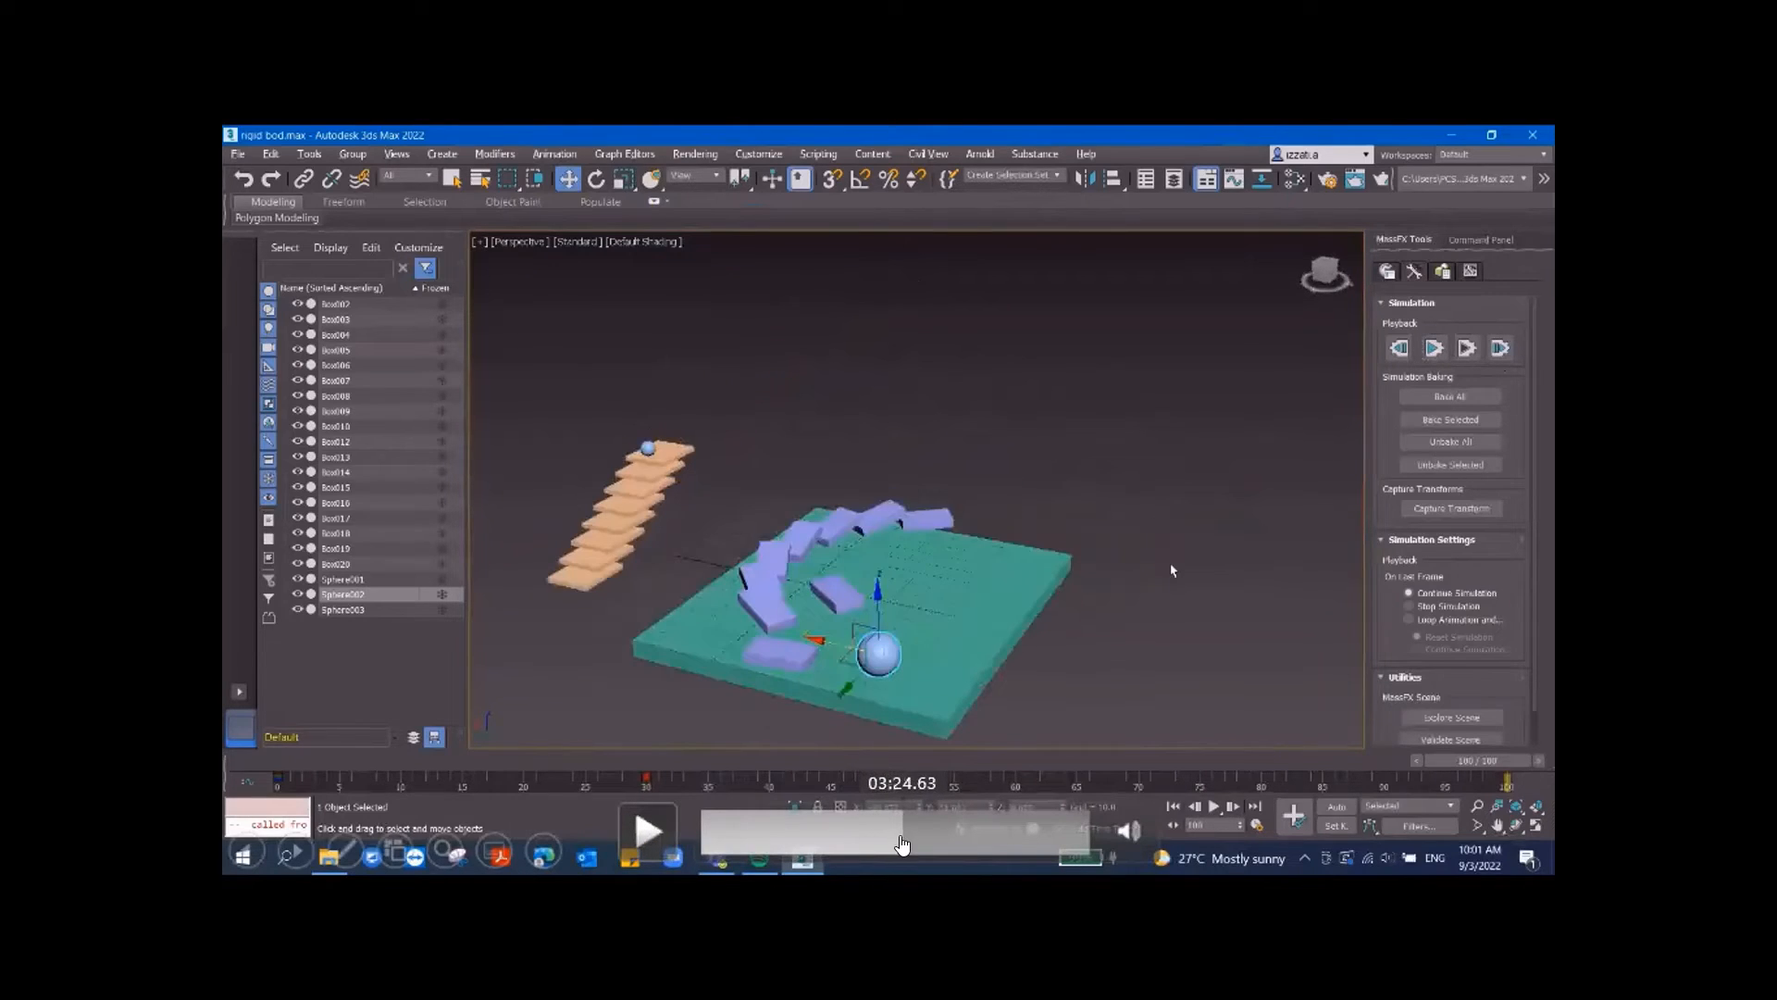
left_click(904, 838)
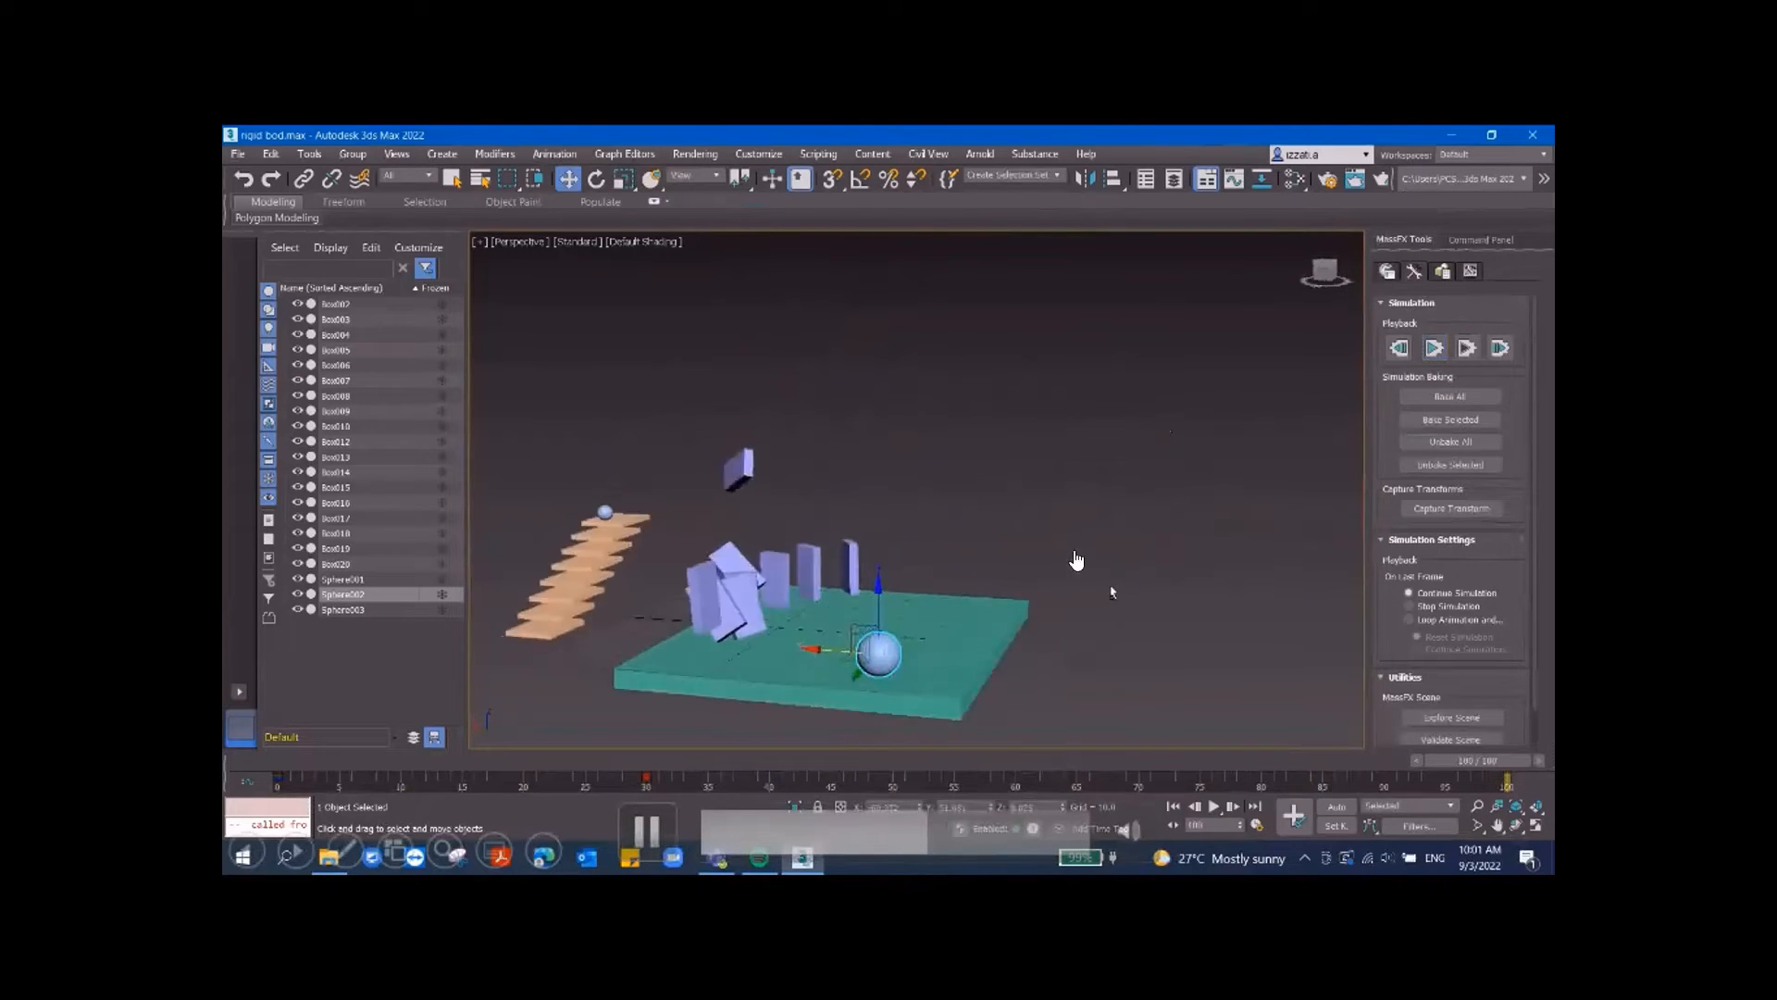
- Skim through the MassFX demo video, examining the global gravity and rigid body substep settings beside the domino scene
left_click_drag(922, 838, 937, 841)
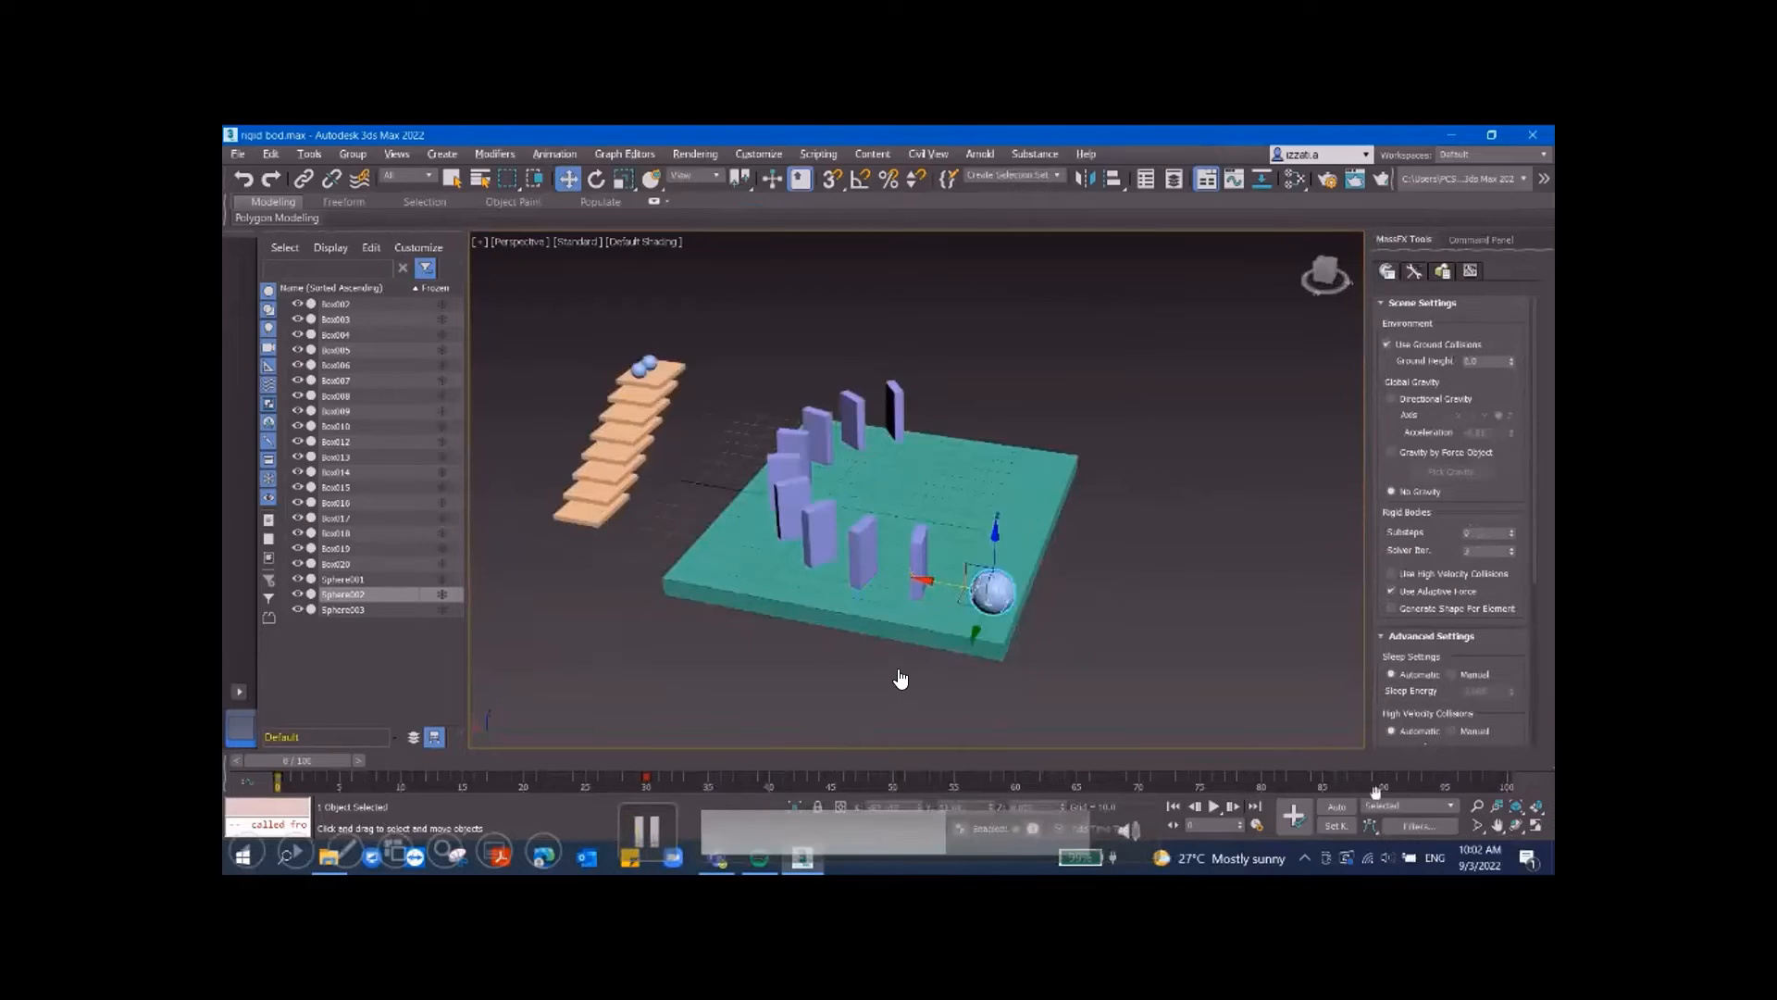
left_click(640, 822)
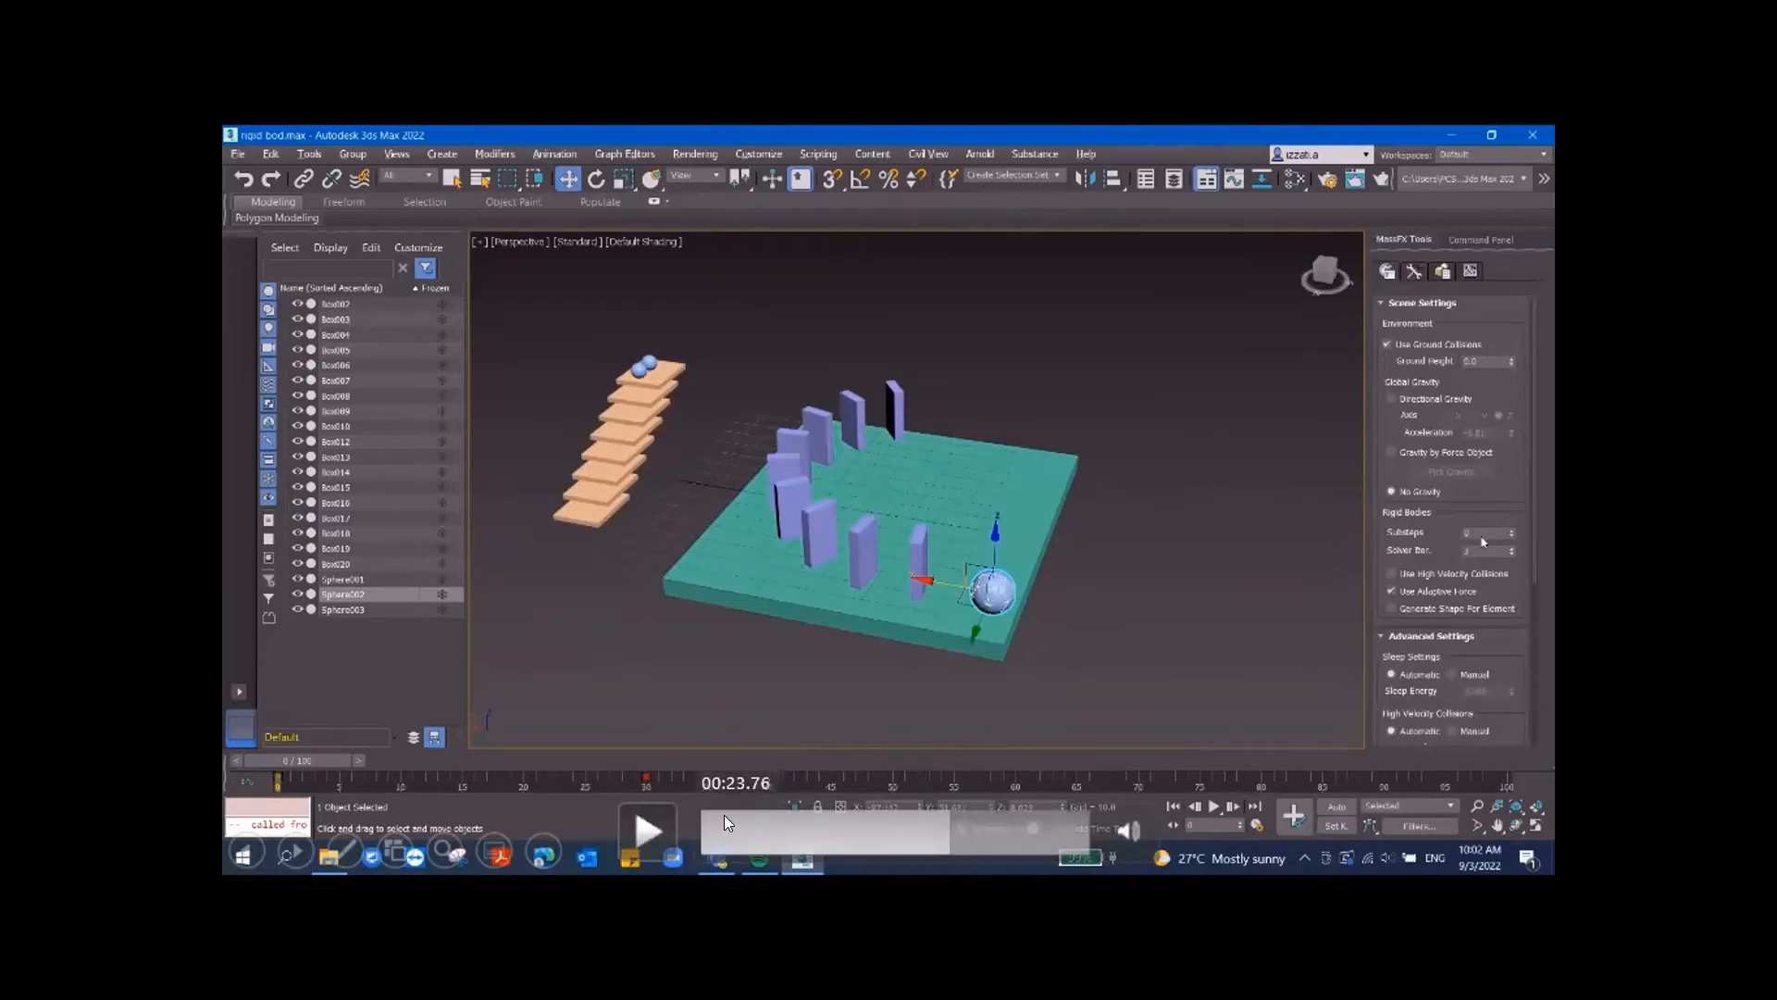
left_click(659, 820)
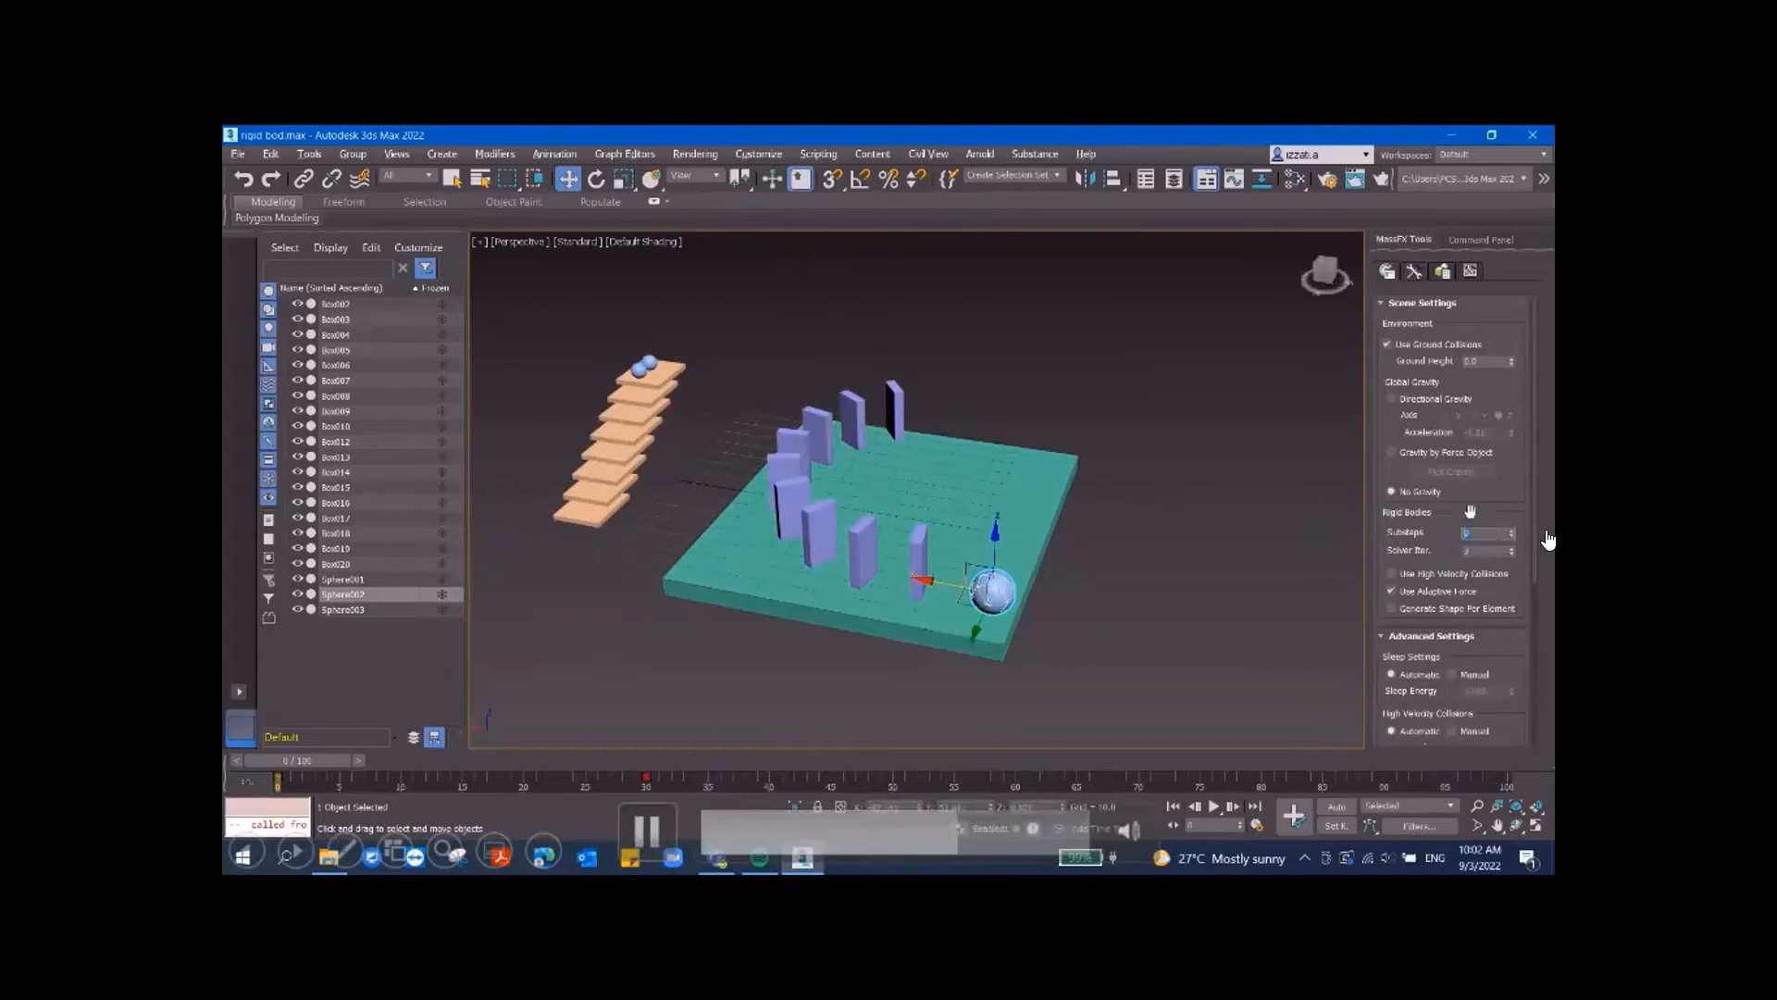
left_click(644, 833)
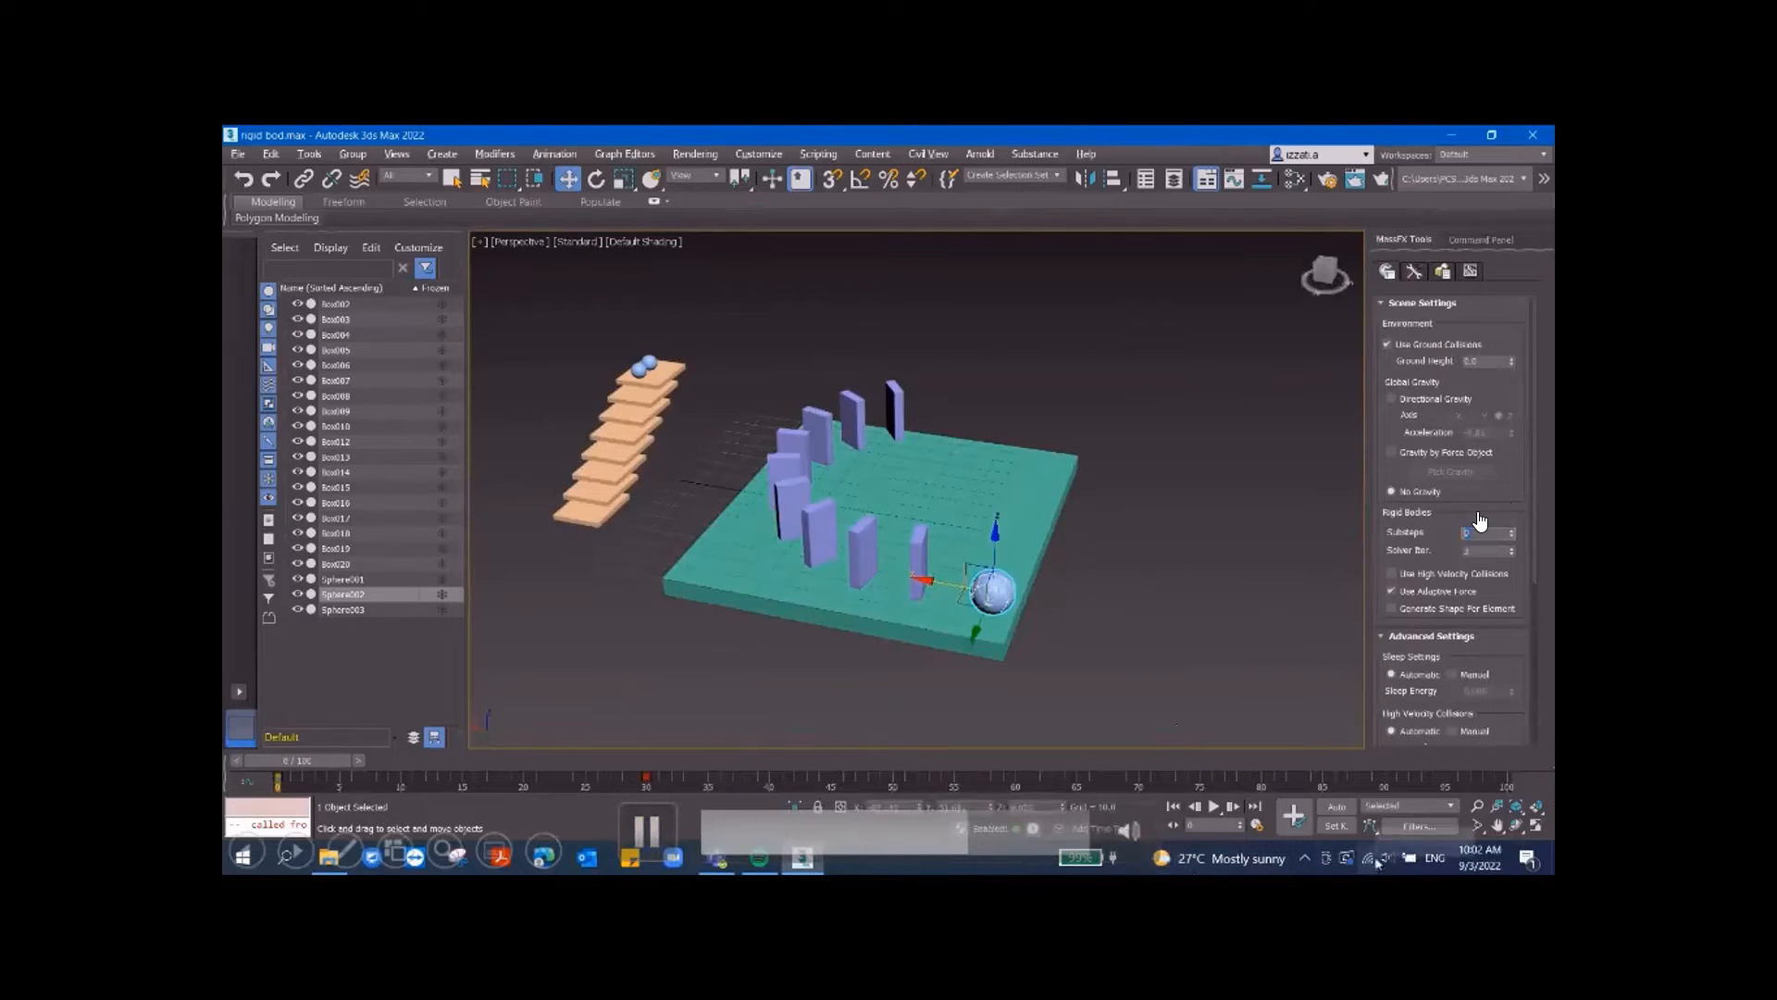
left_click(1305, 858)
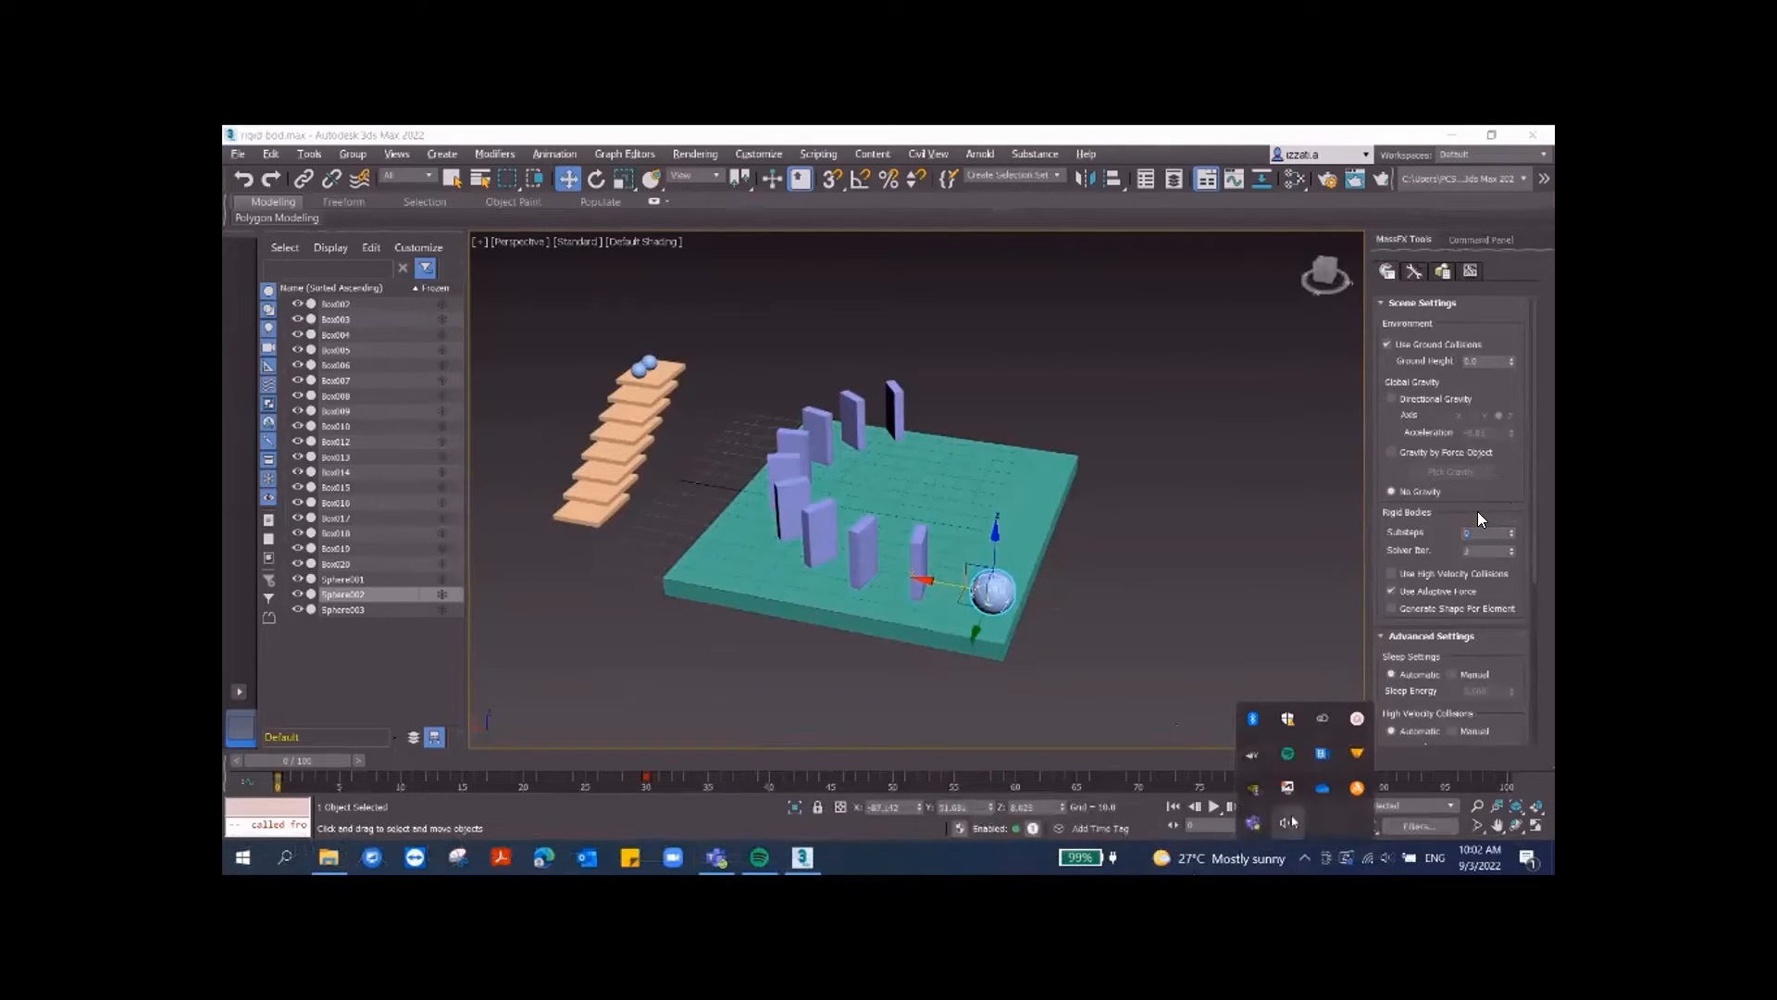
left_click(1357, 719)
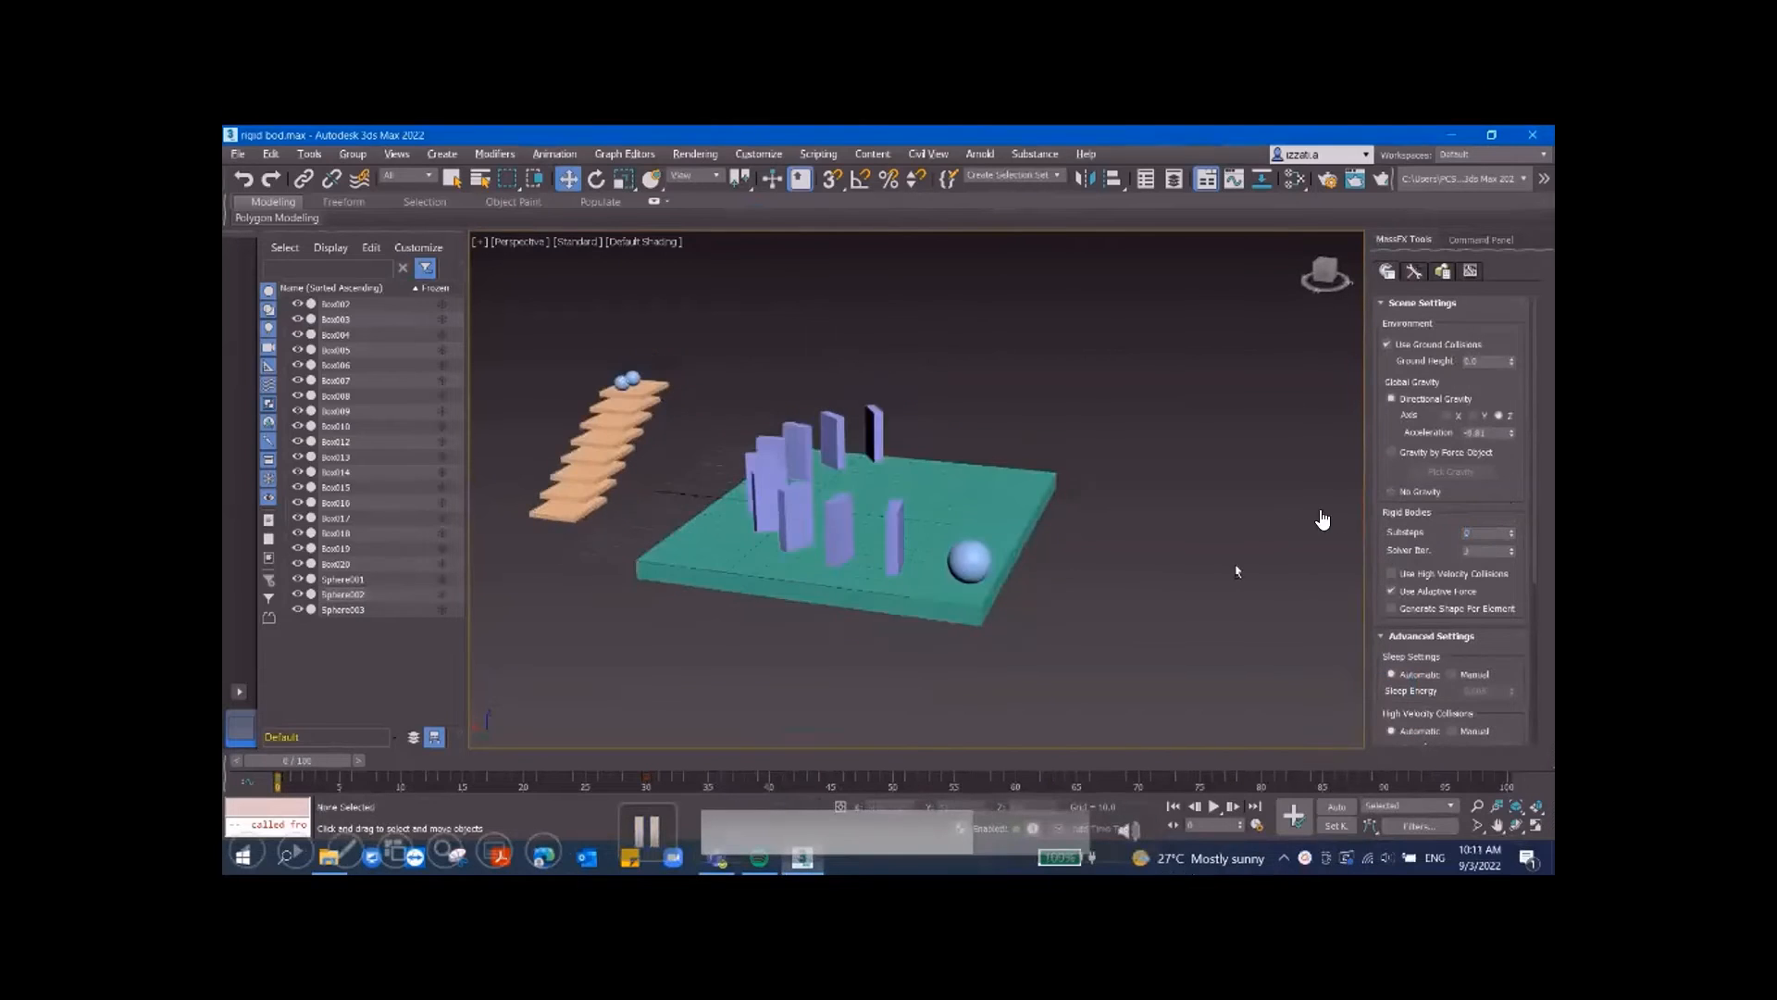
- Select the row of domino boxes through their named selection set and display their MassFX rigid body properties
middle_click_drag(1324, 519, 1190, 461, "alt")
left_click(1049, 179)
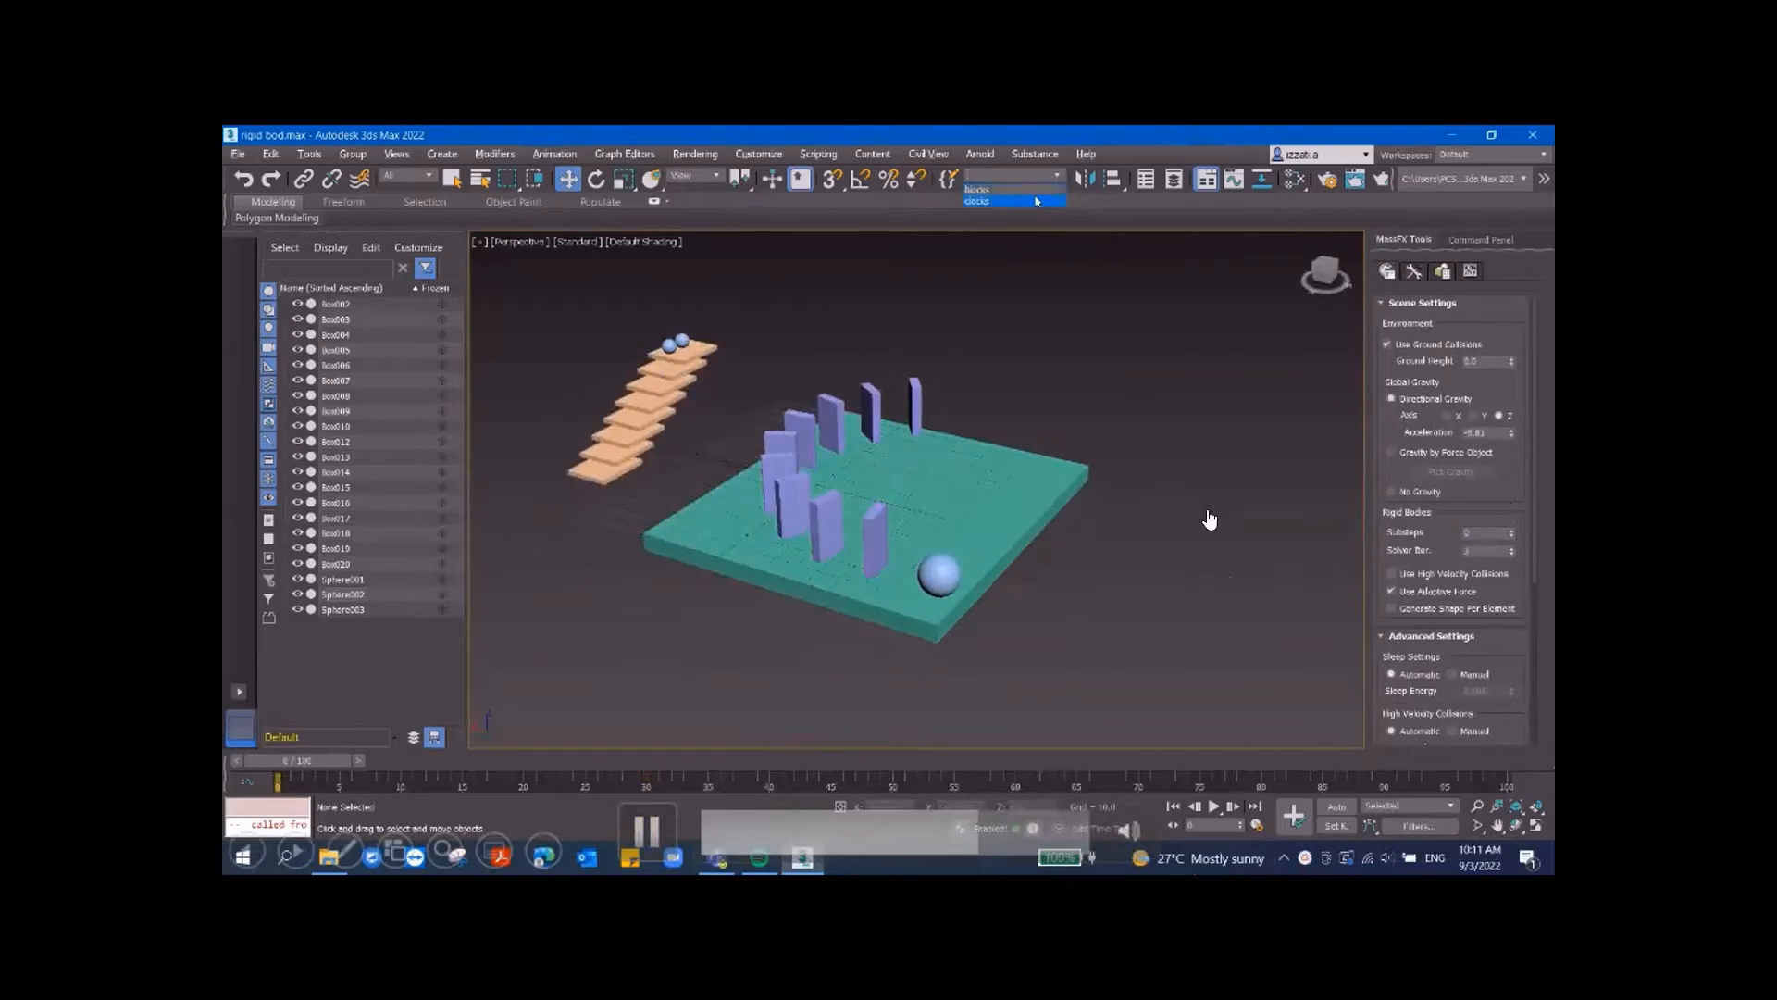
left_click(1041, 245)
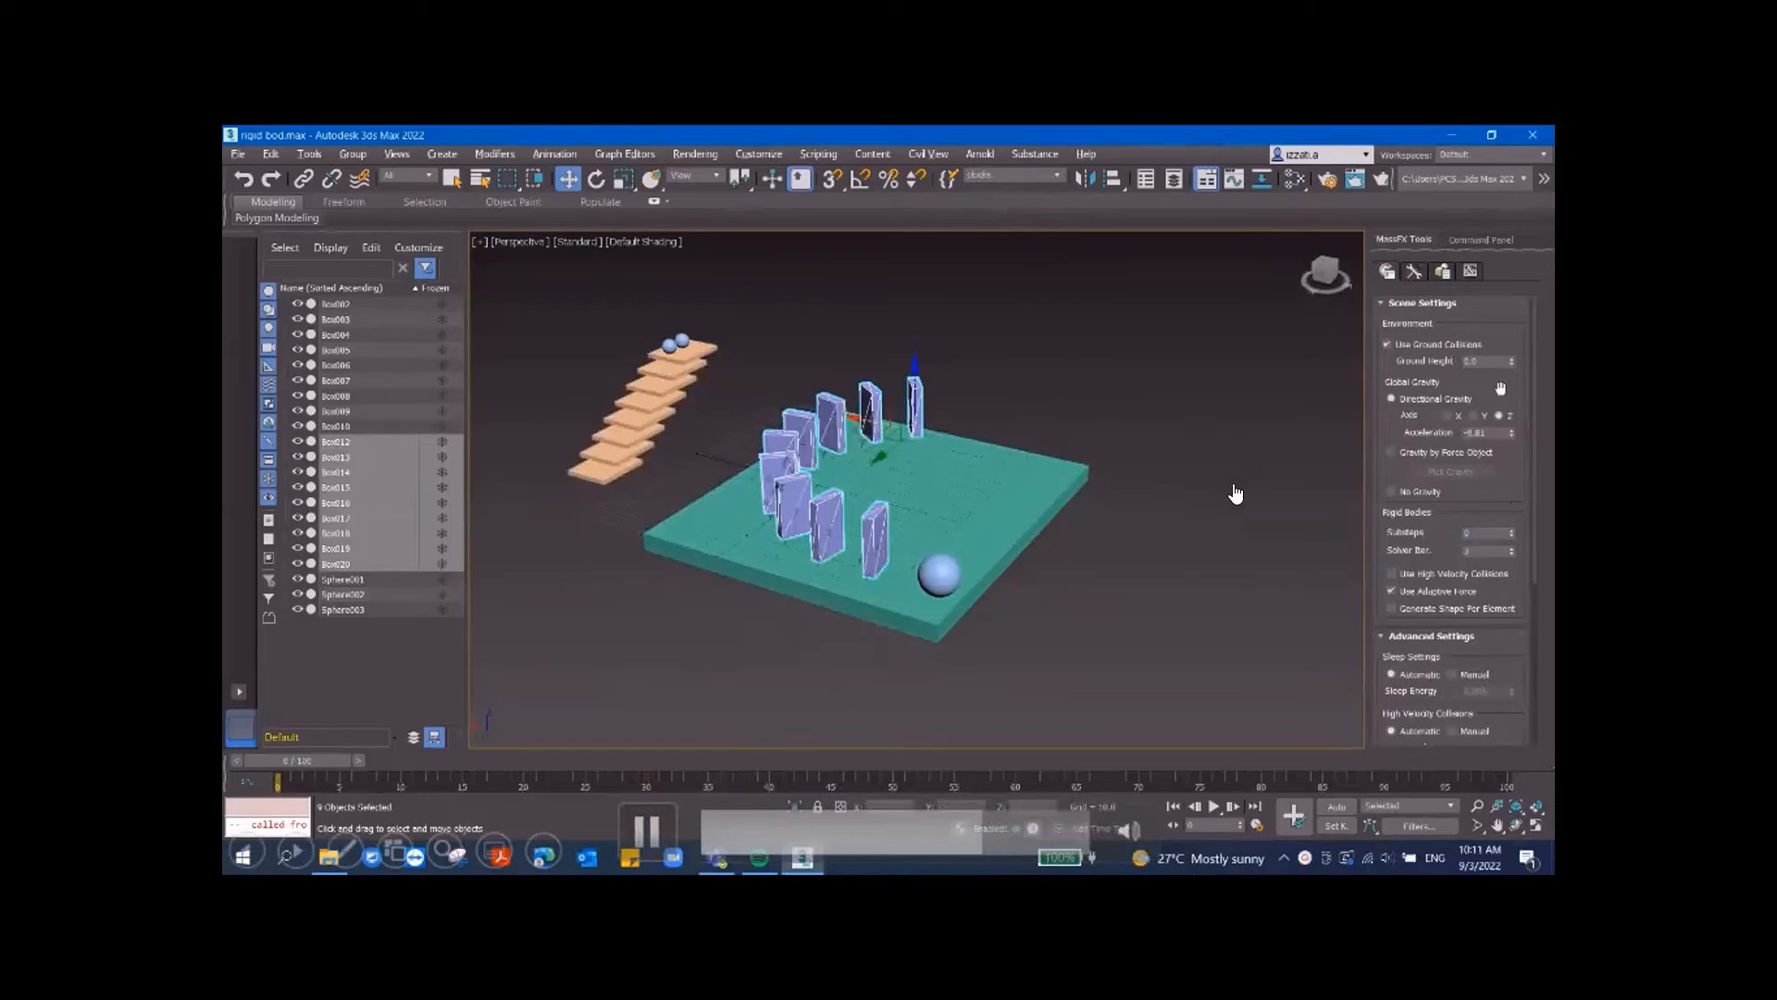
left_click(1442, 272)
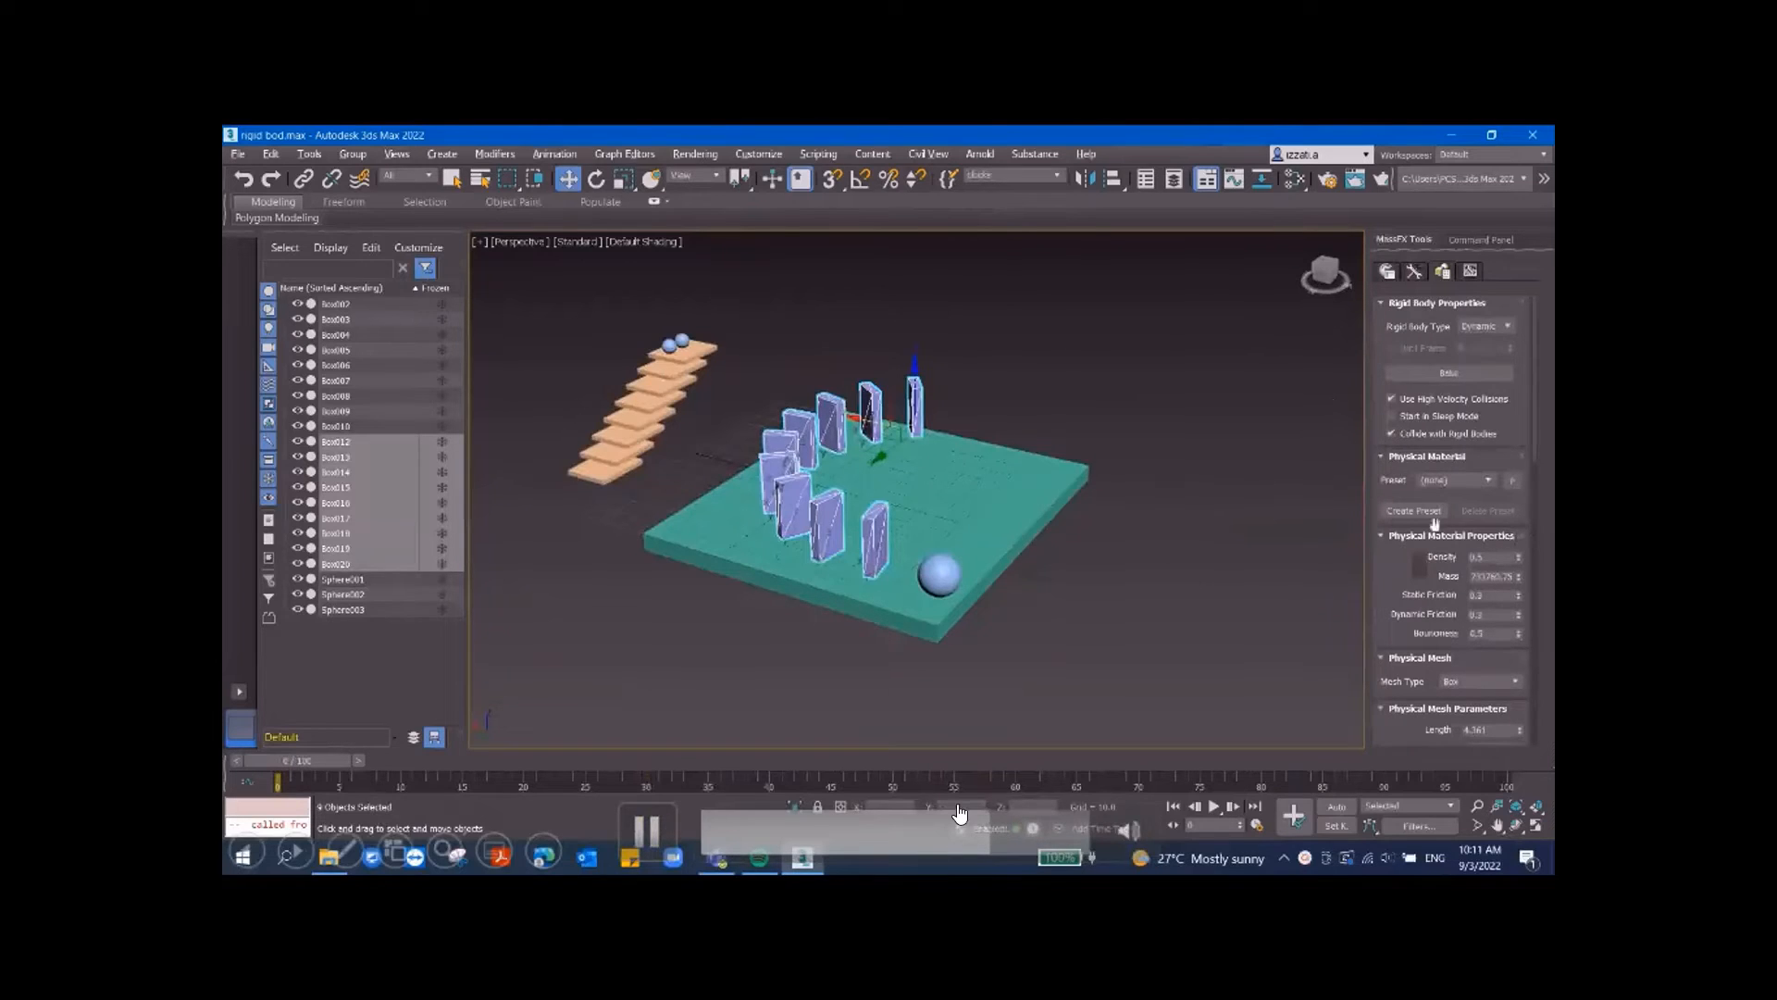
- Skim the rest of the rigid body demo, examining the large sphere's simulated run into the dominoes
left_click_drag(996, 831, 1018, 835)
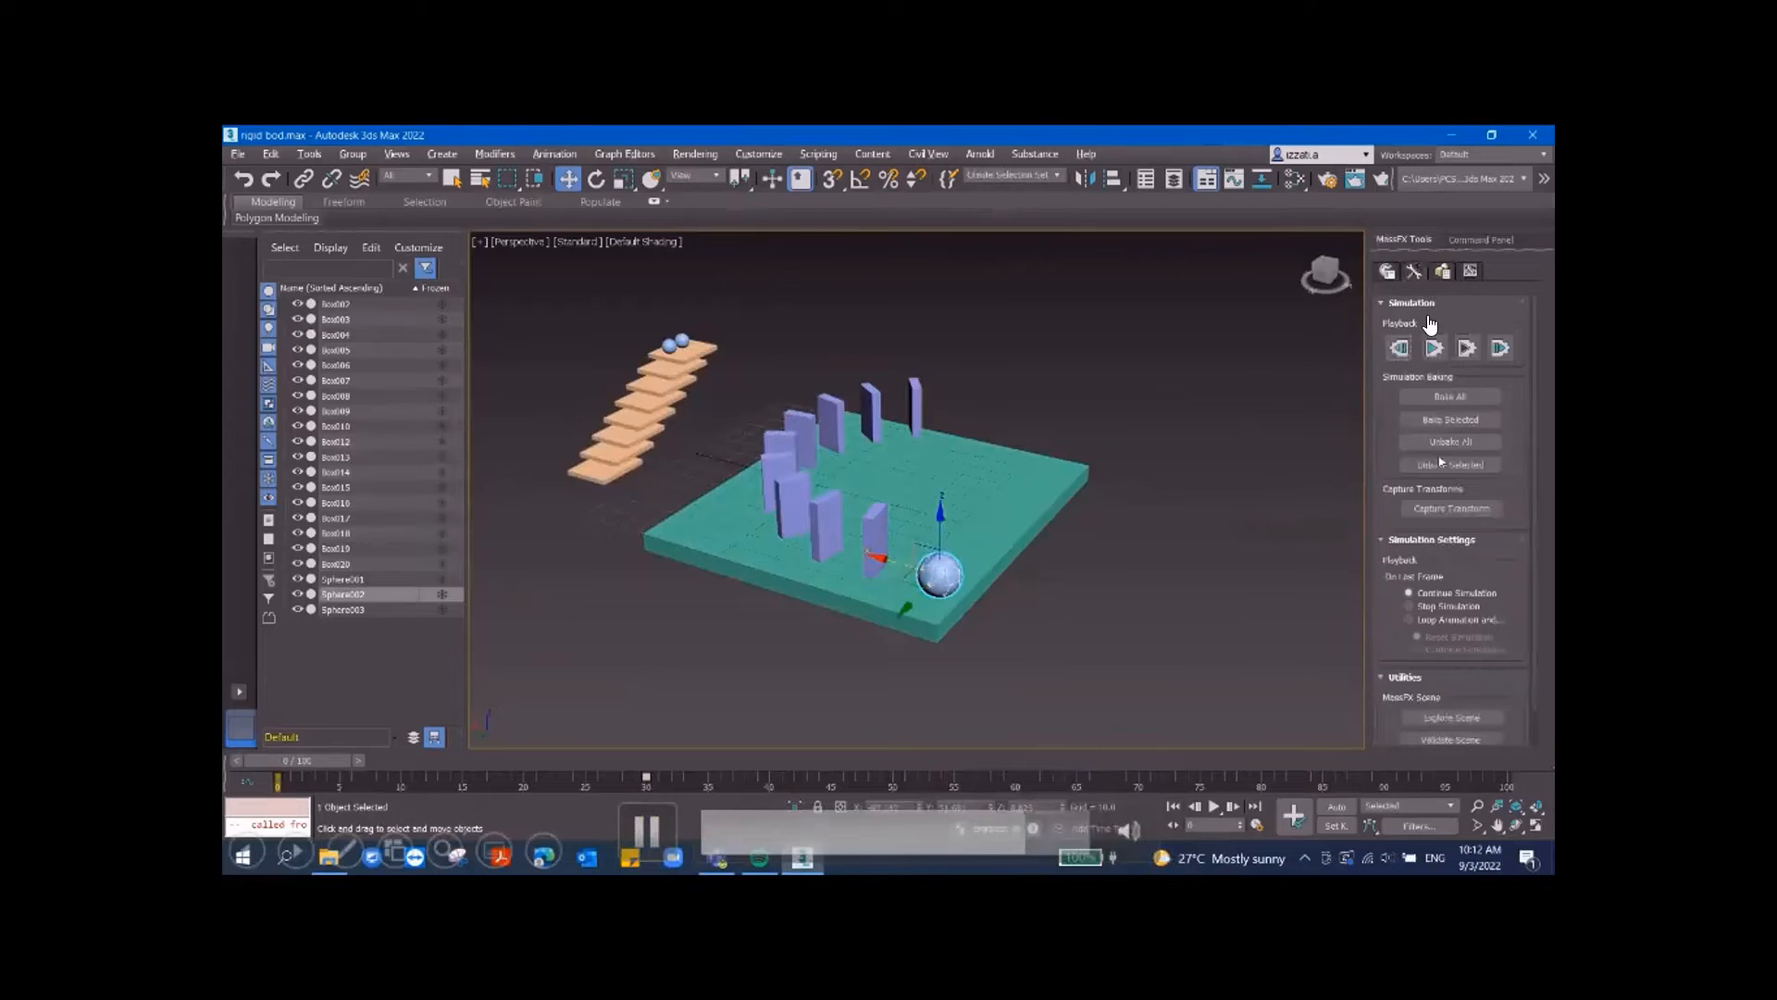
left_click_drag(1022, 833, 1009, 833)
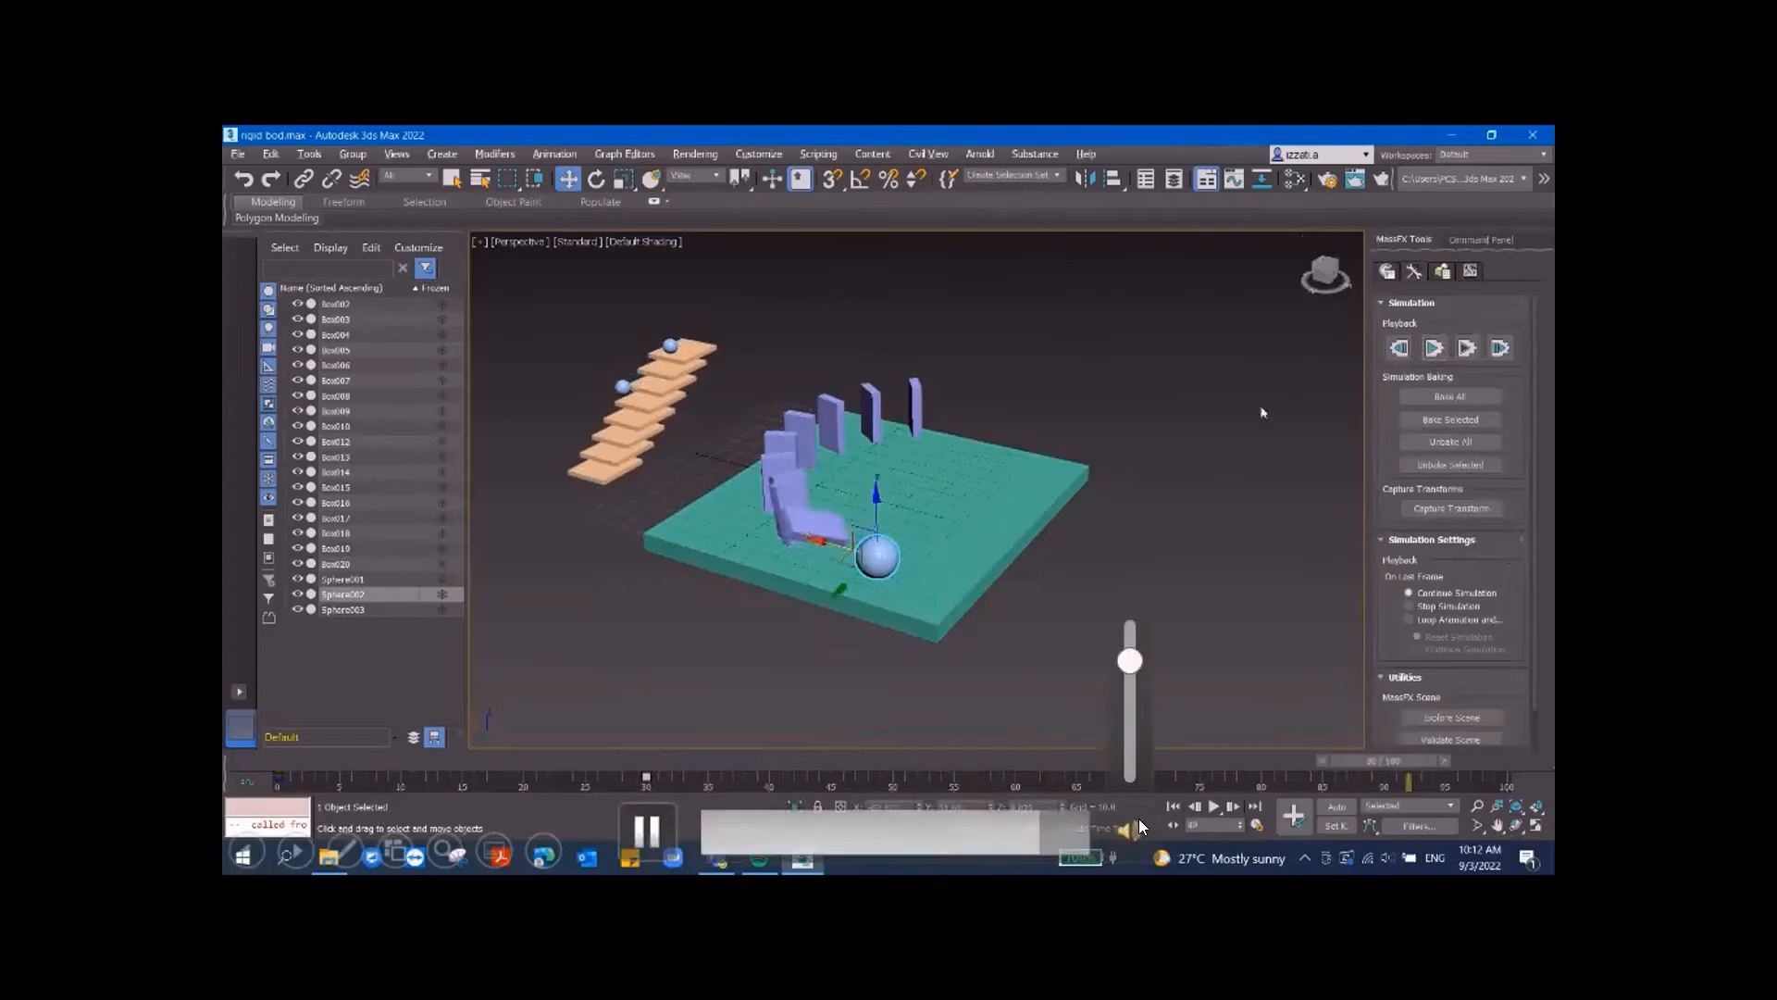
left_click_drag(1043, 824, 1068, 824)
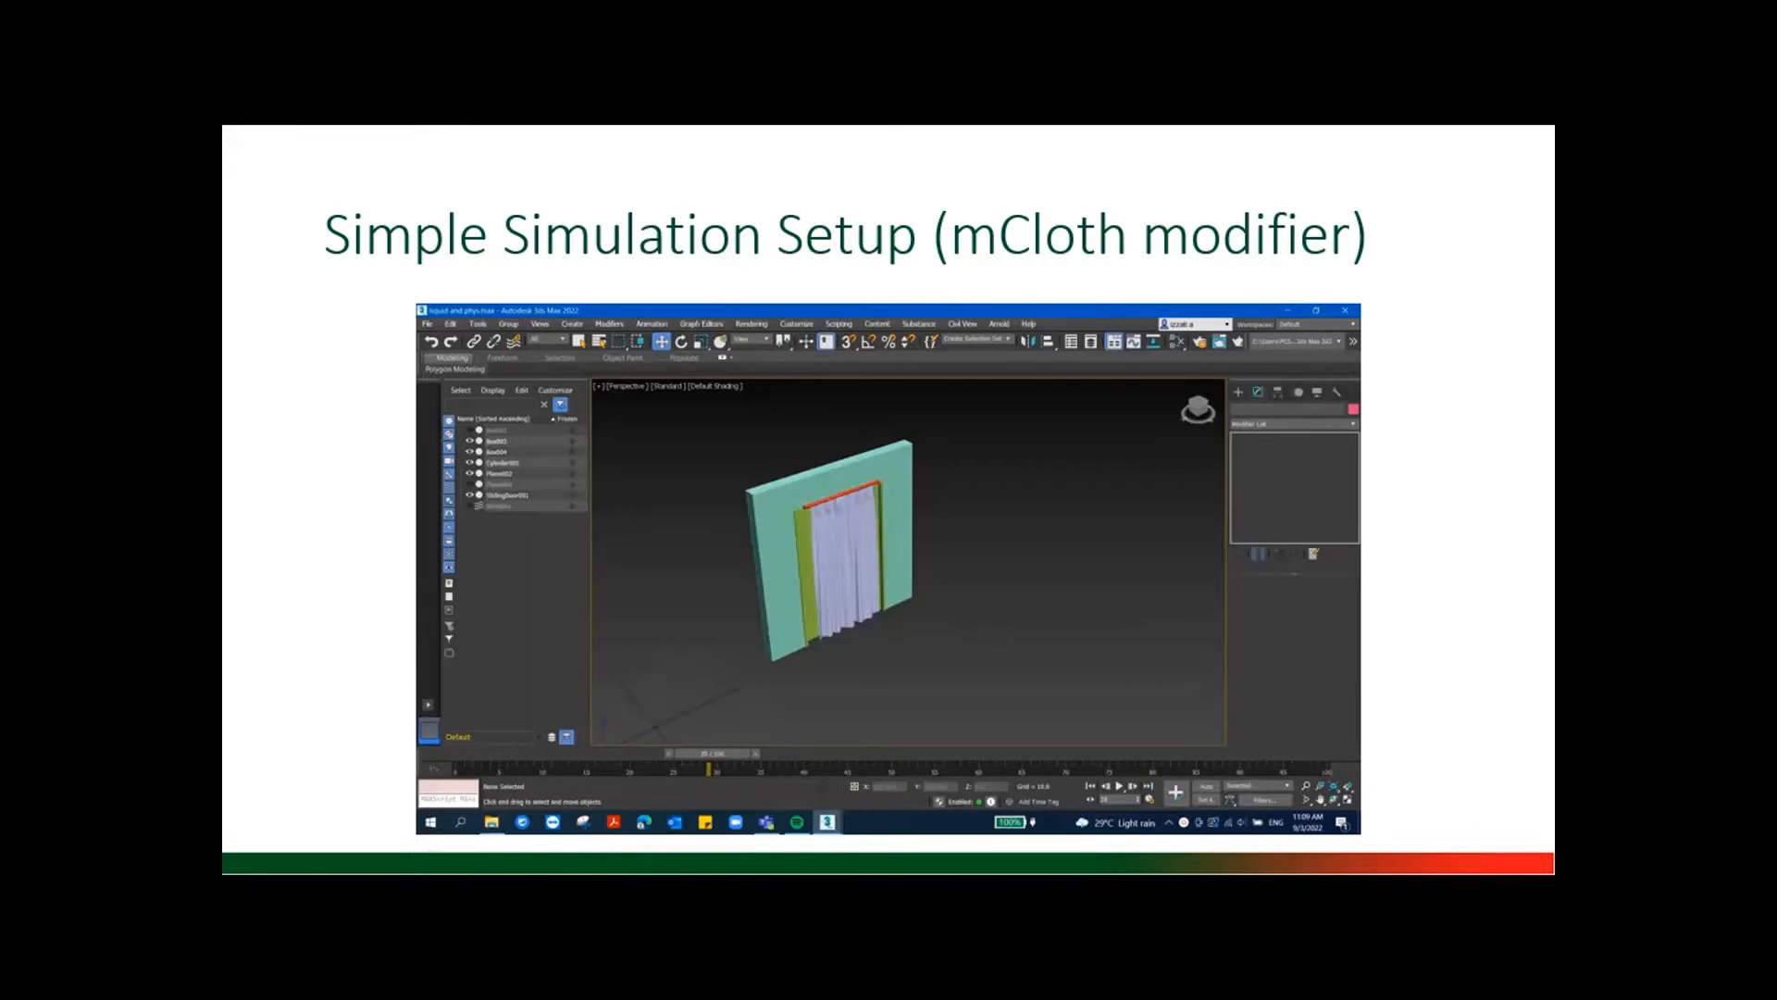
- Play the mCloth modifier demo and examine how the curtain's top vertices are grouped and constrained
mouse_move(528, 746)
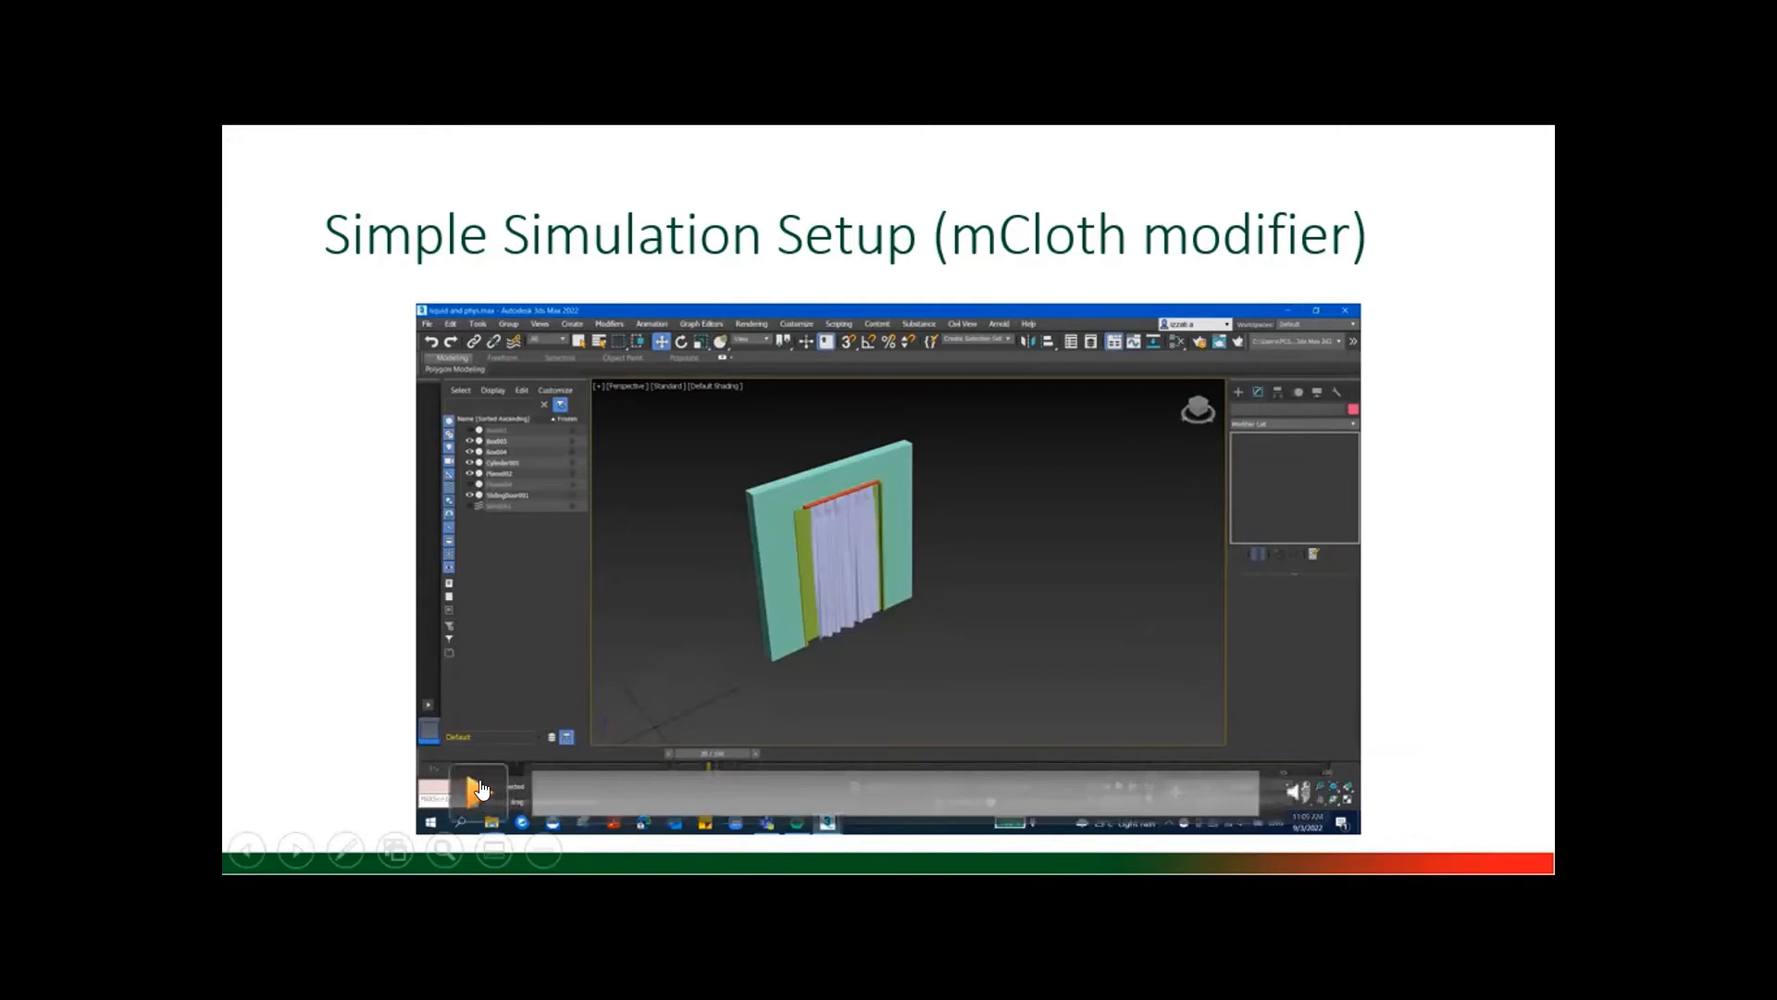
left_click(479, 789)
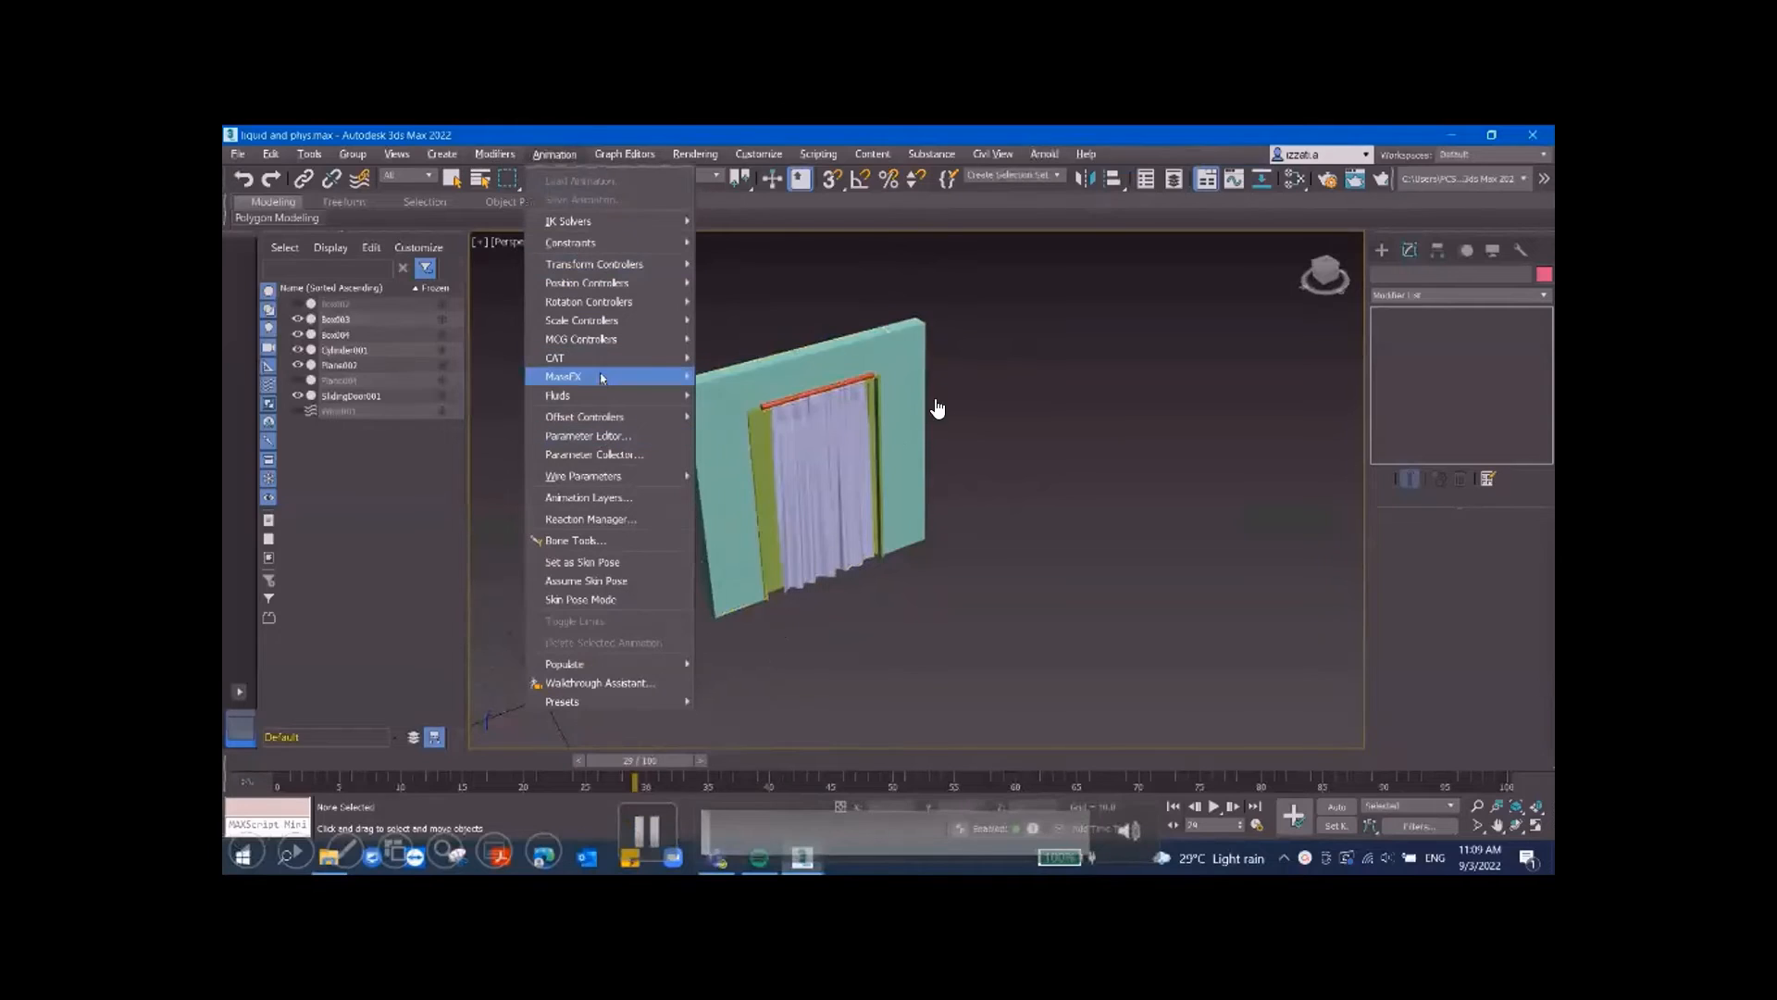
left_click(653, 829)
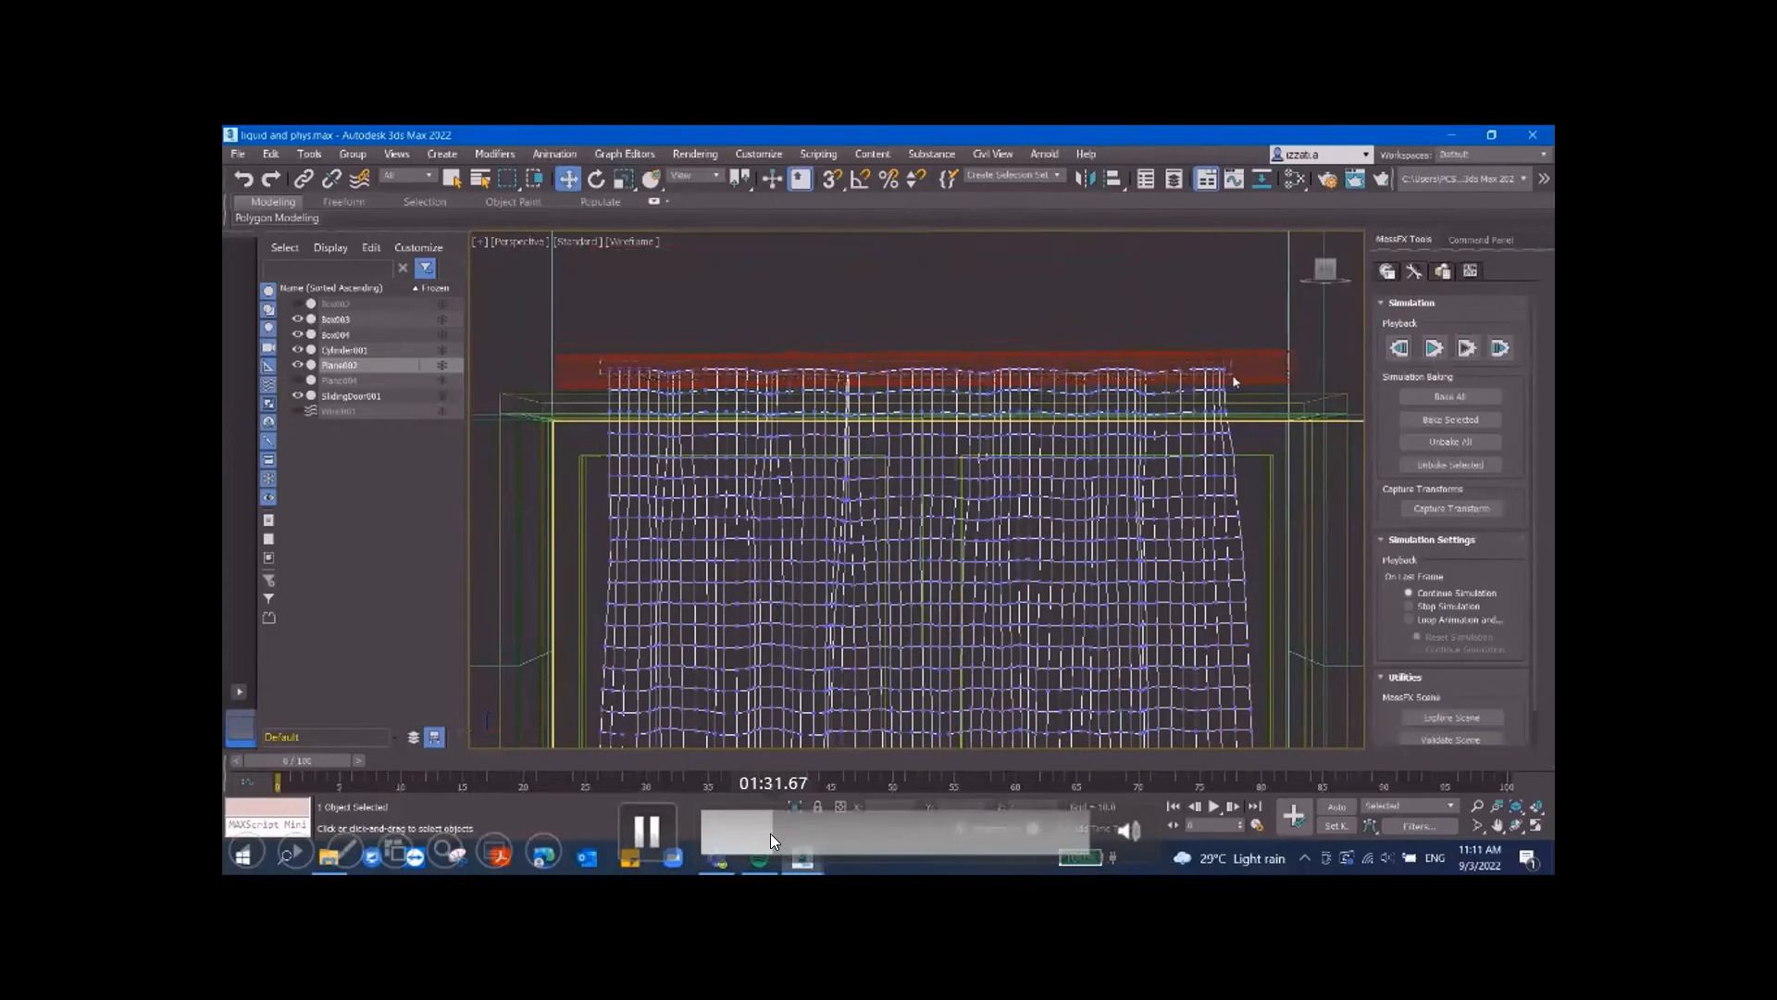
key("space")
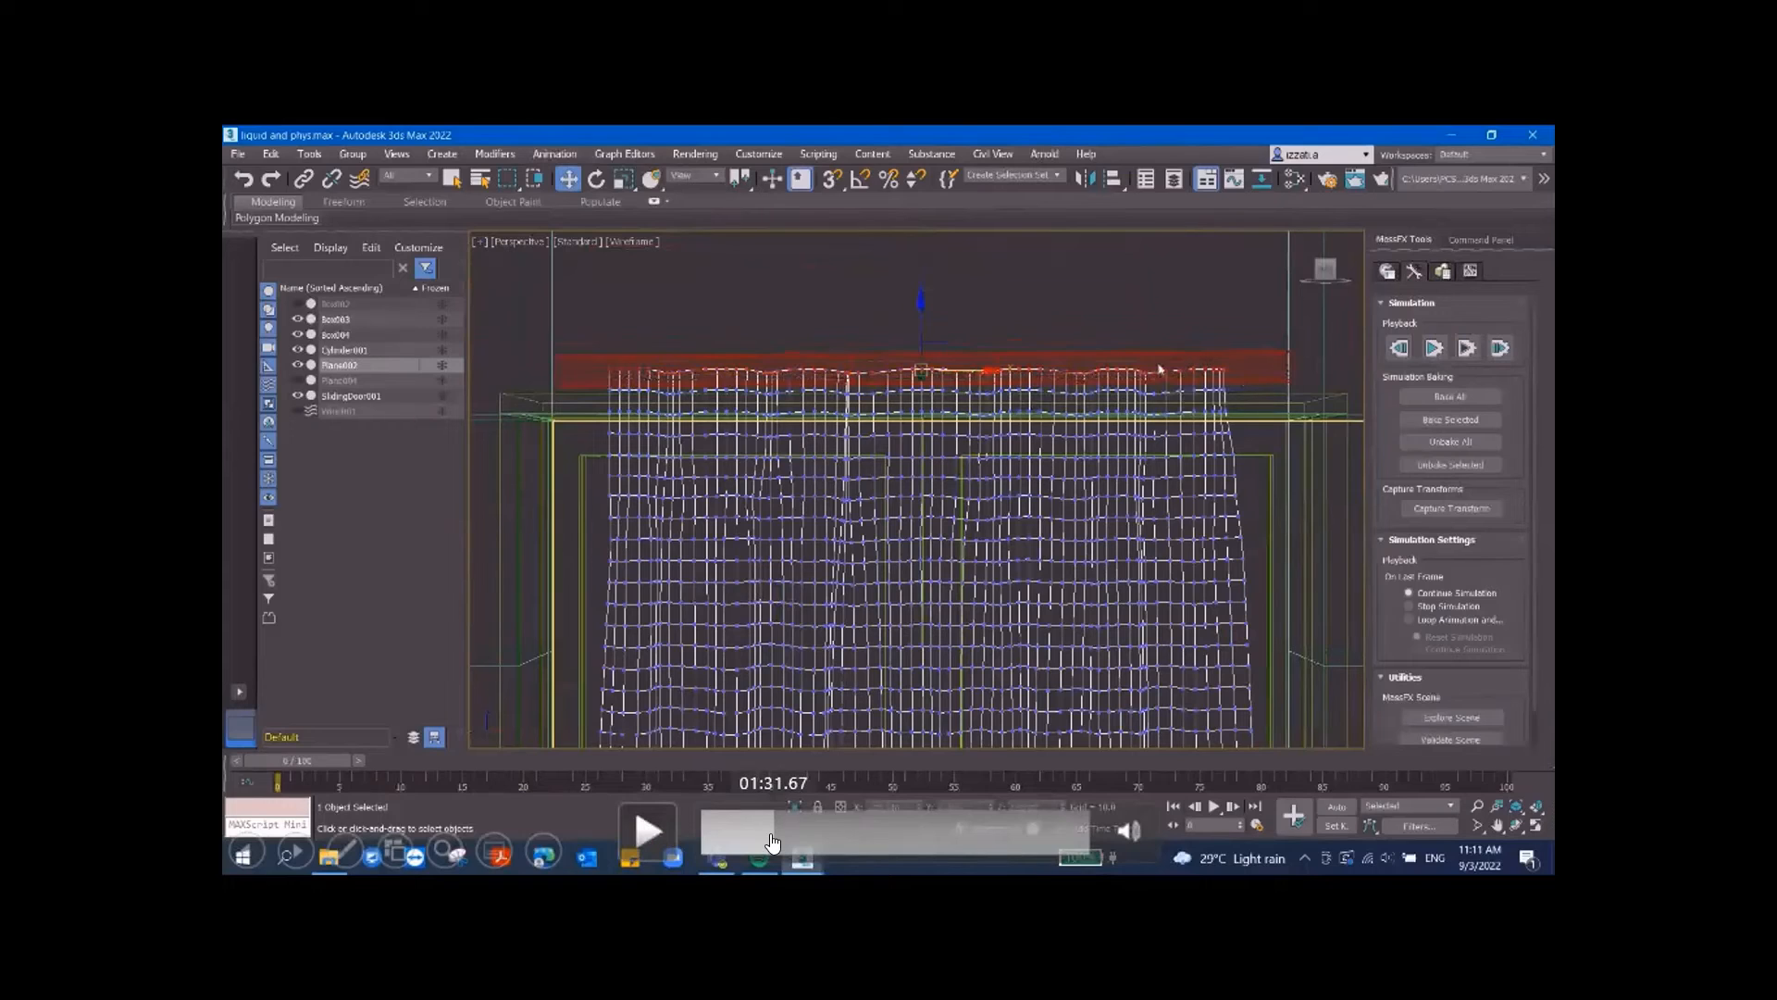
left_click(776, 845)
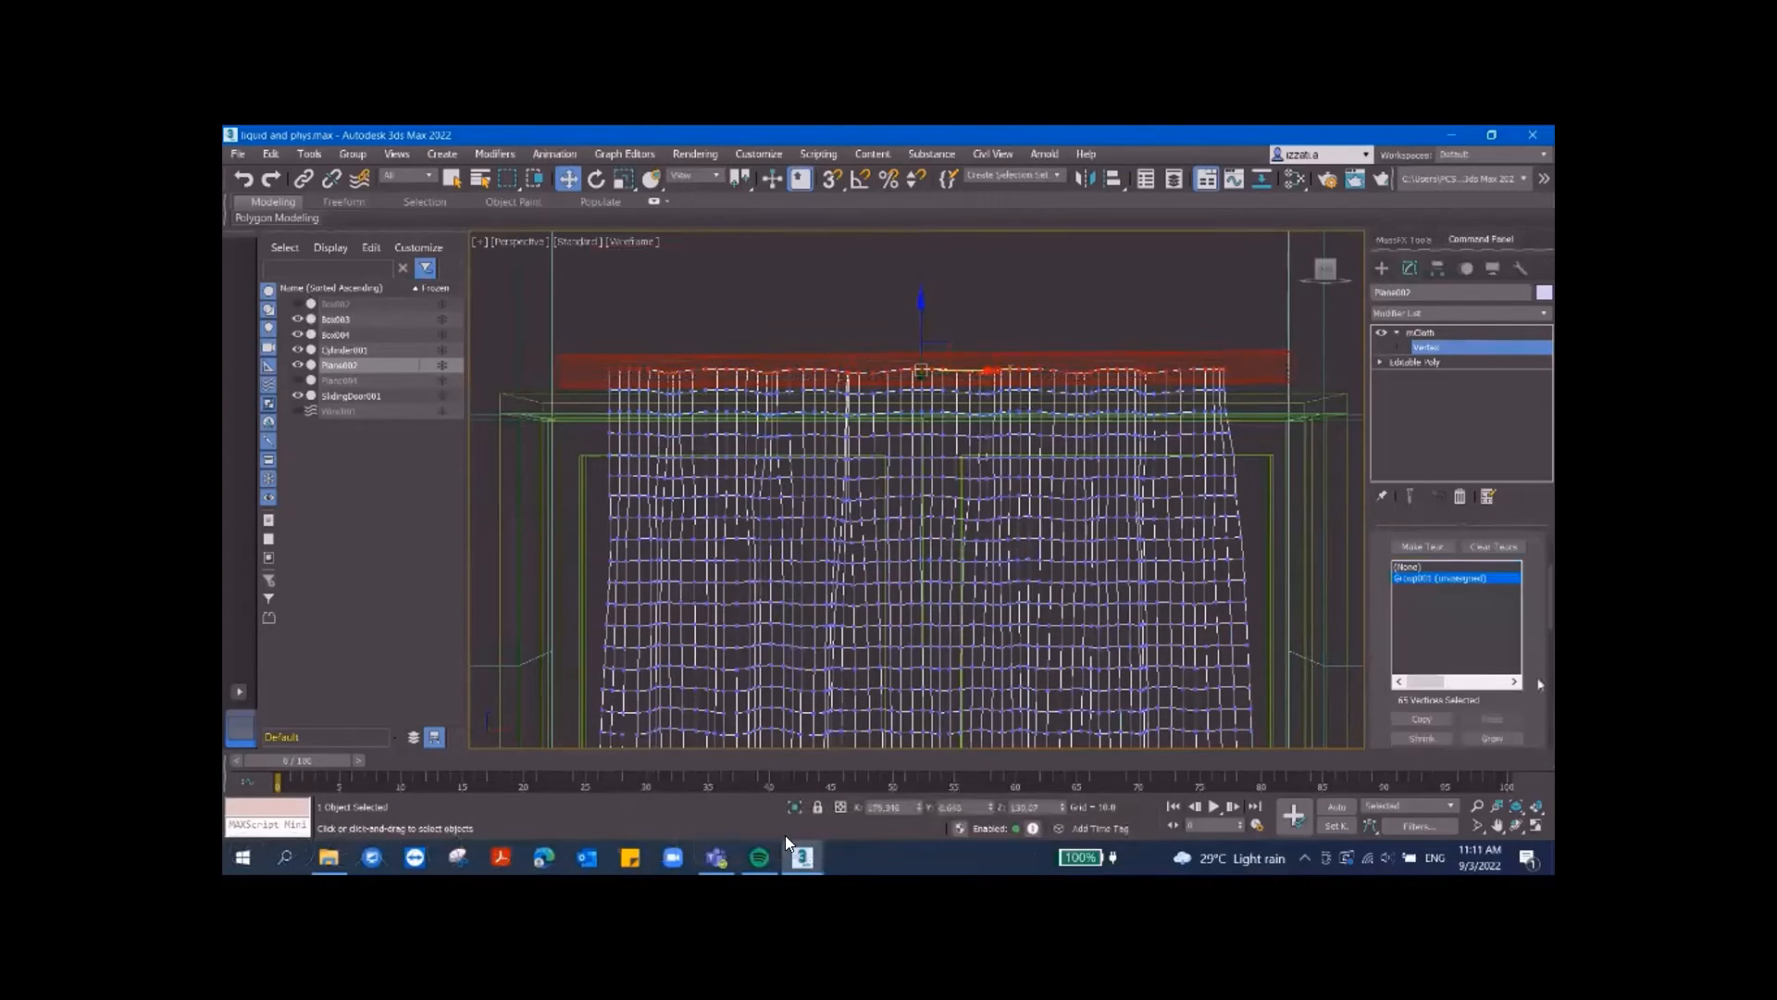
left_click(794, 826)
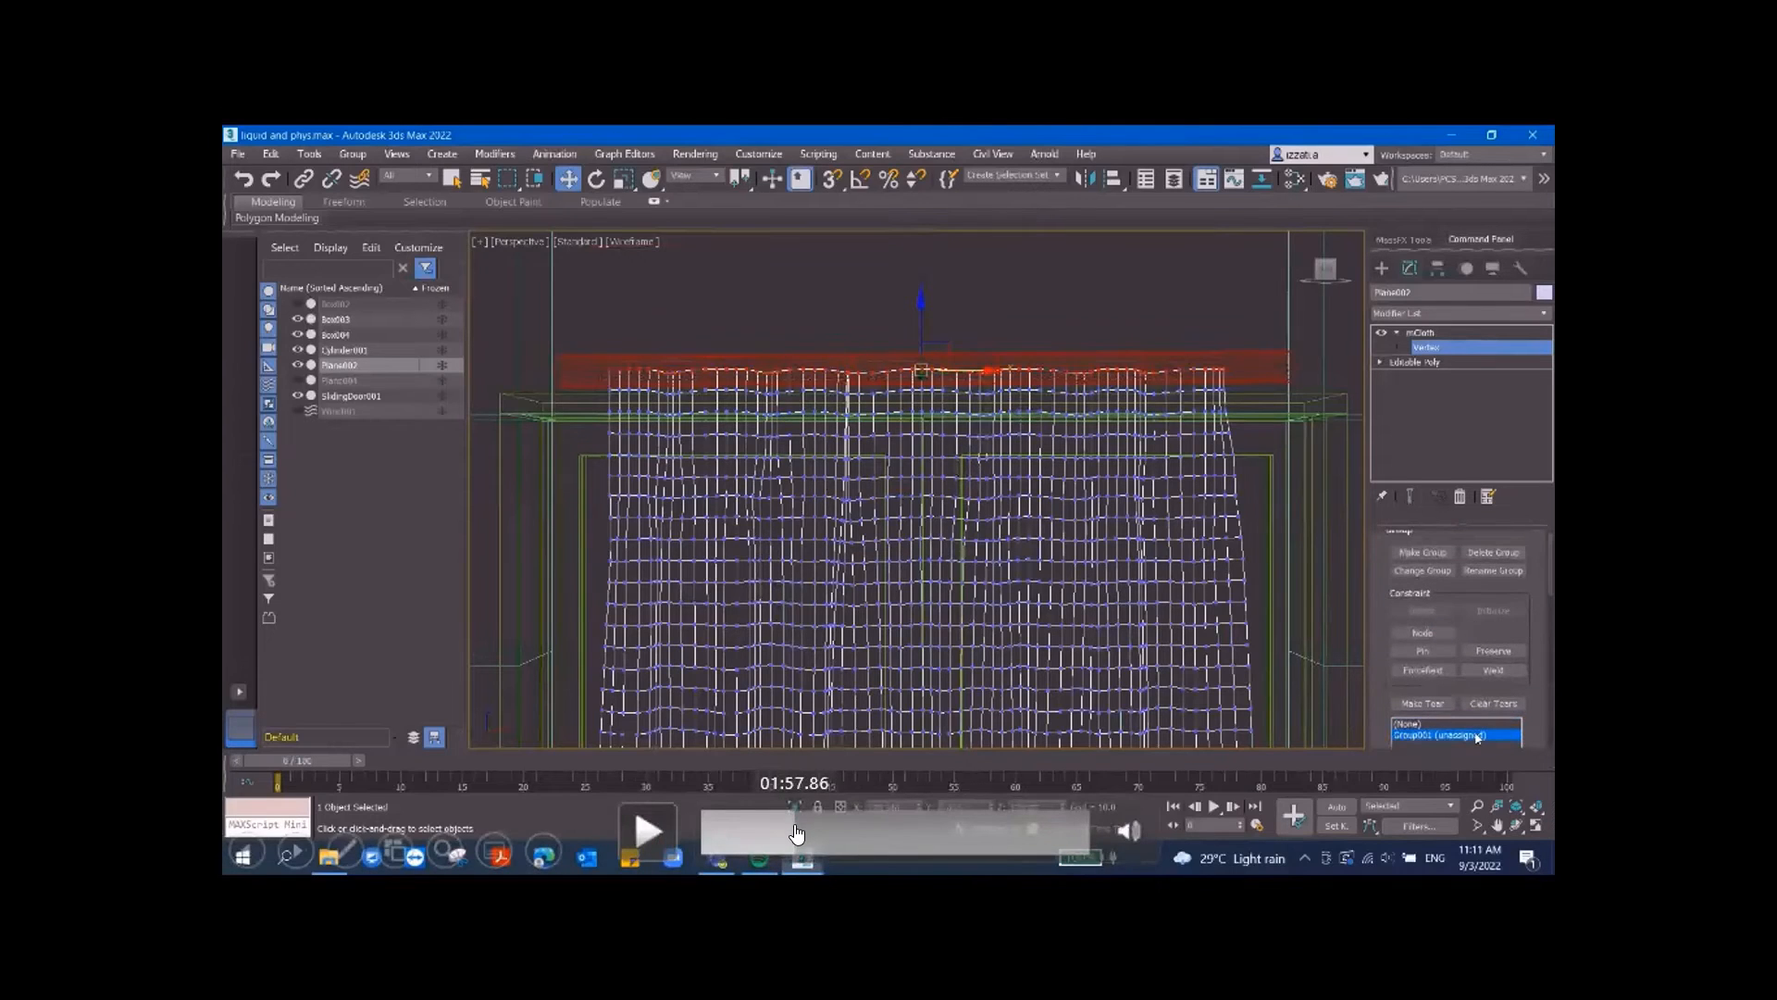
left_click_drag(794, 826, 805, 833)
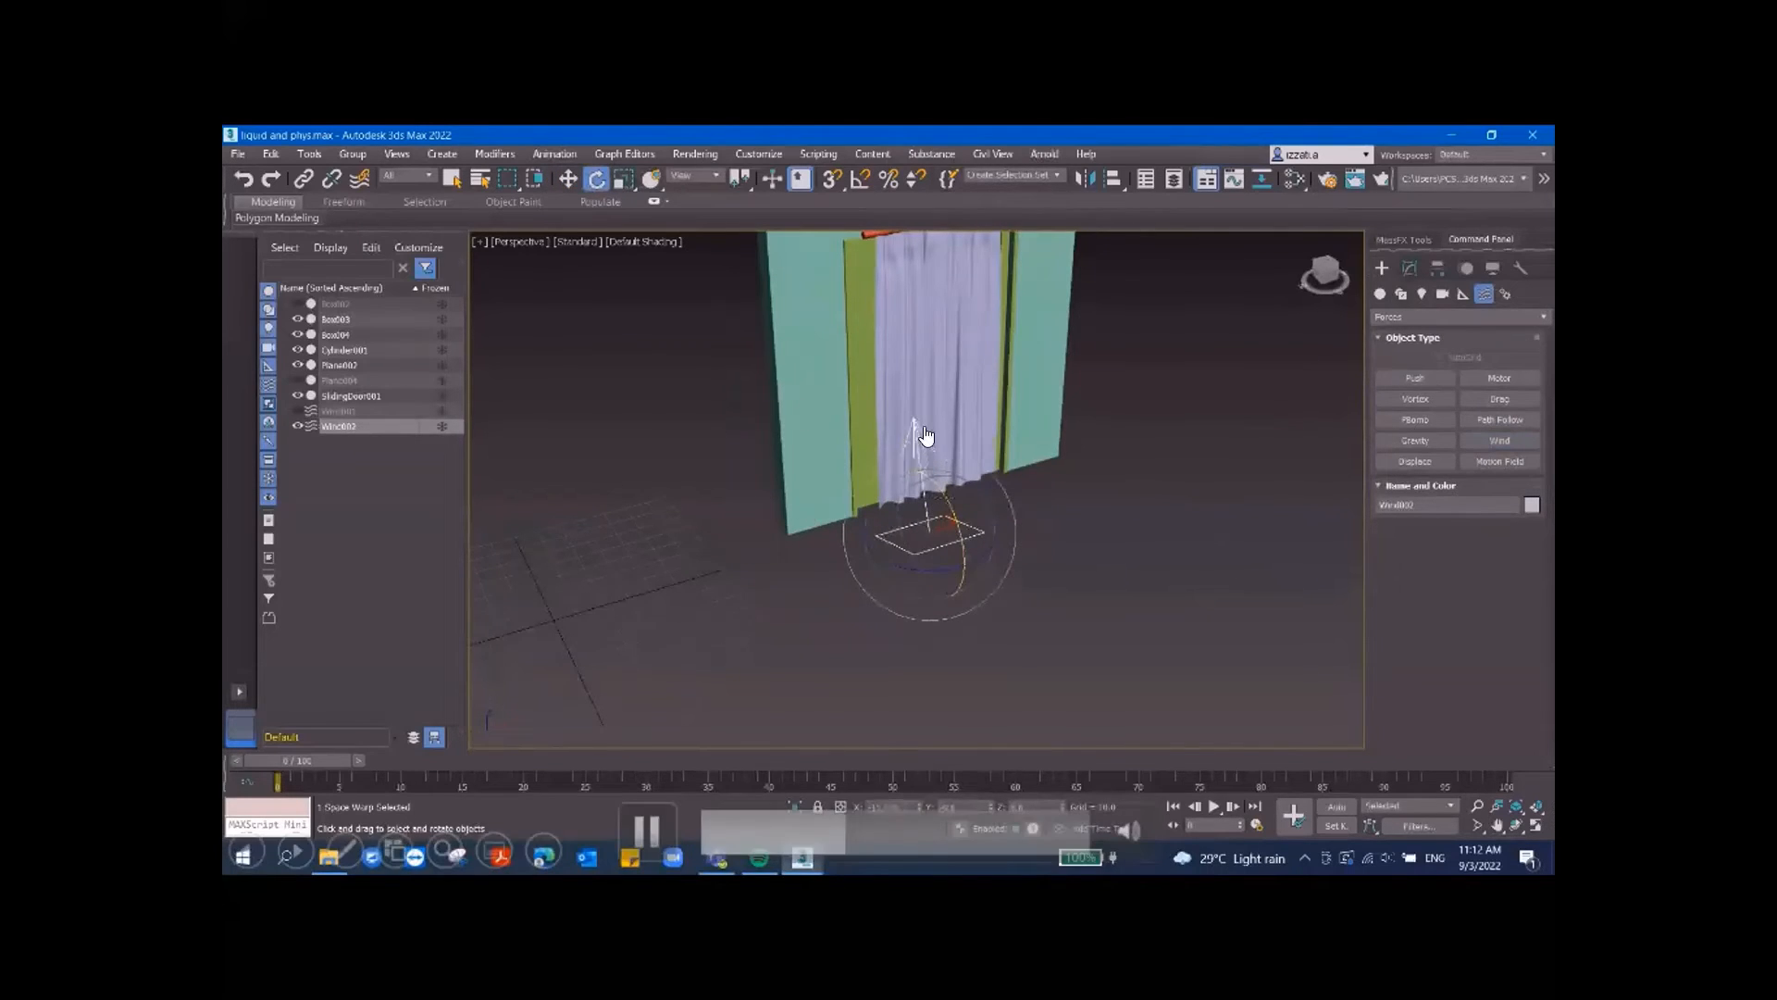
- Step back and forth through the mCloth demo, examining the Wind space warp and the Live Drag test on the curtain
left_click_drag(846, 836, 866, 827)
left_click(867, 836)
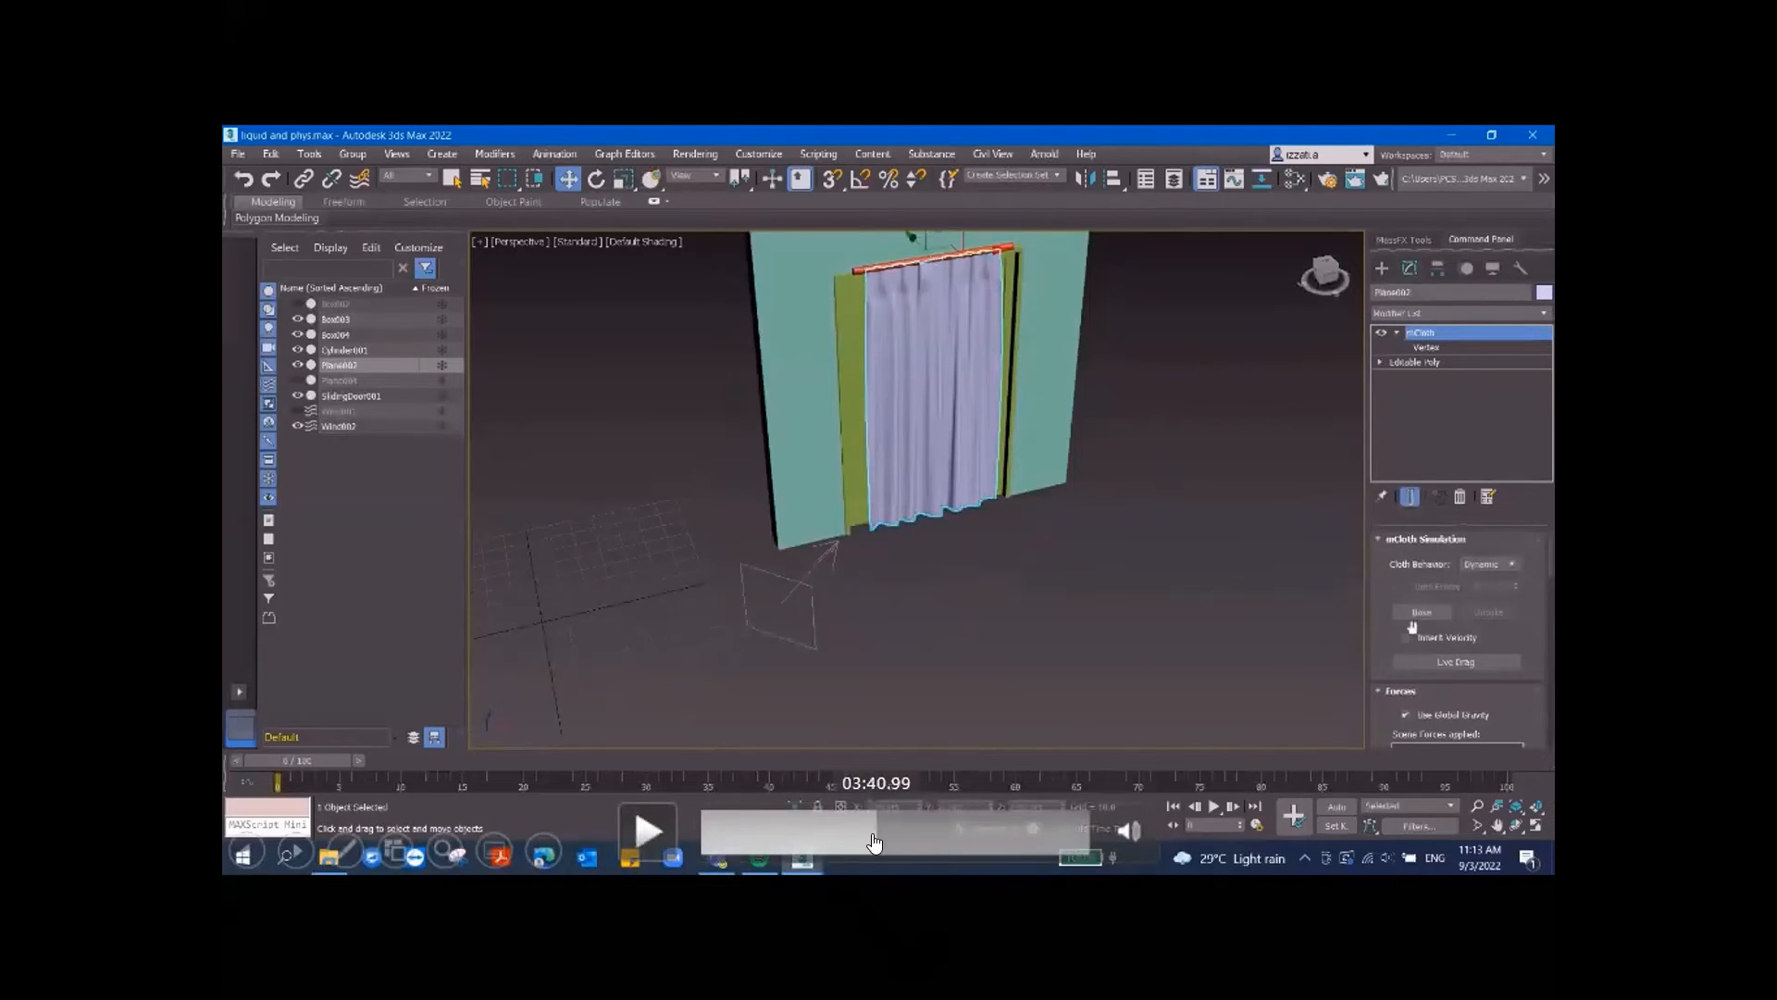
left_click(871, 833)
left_click(872, 824)
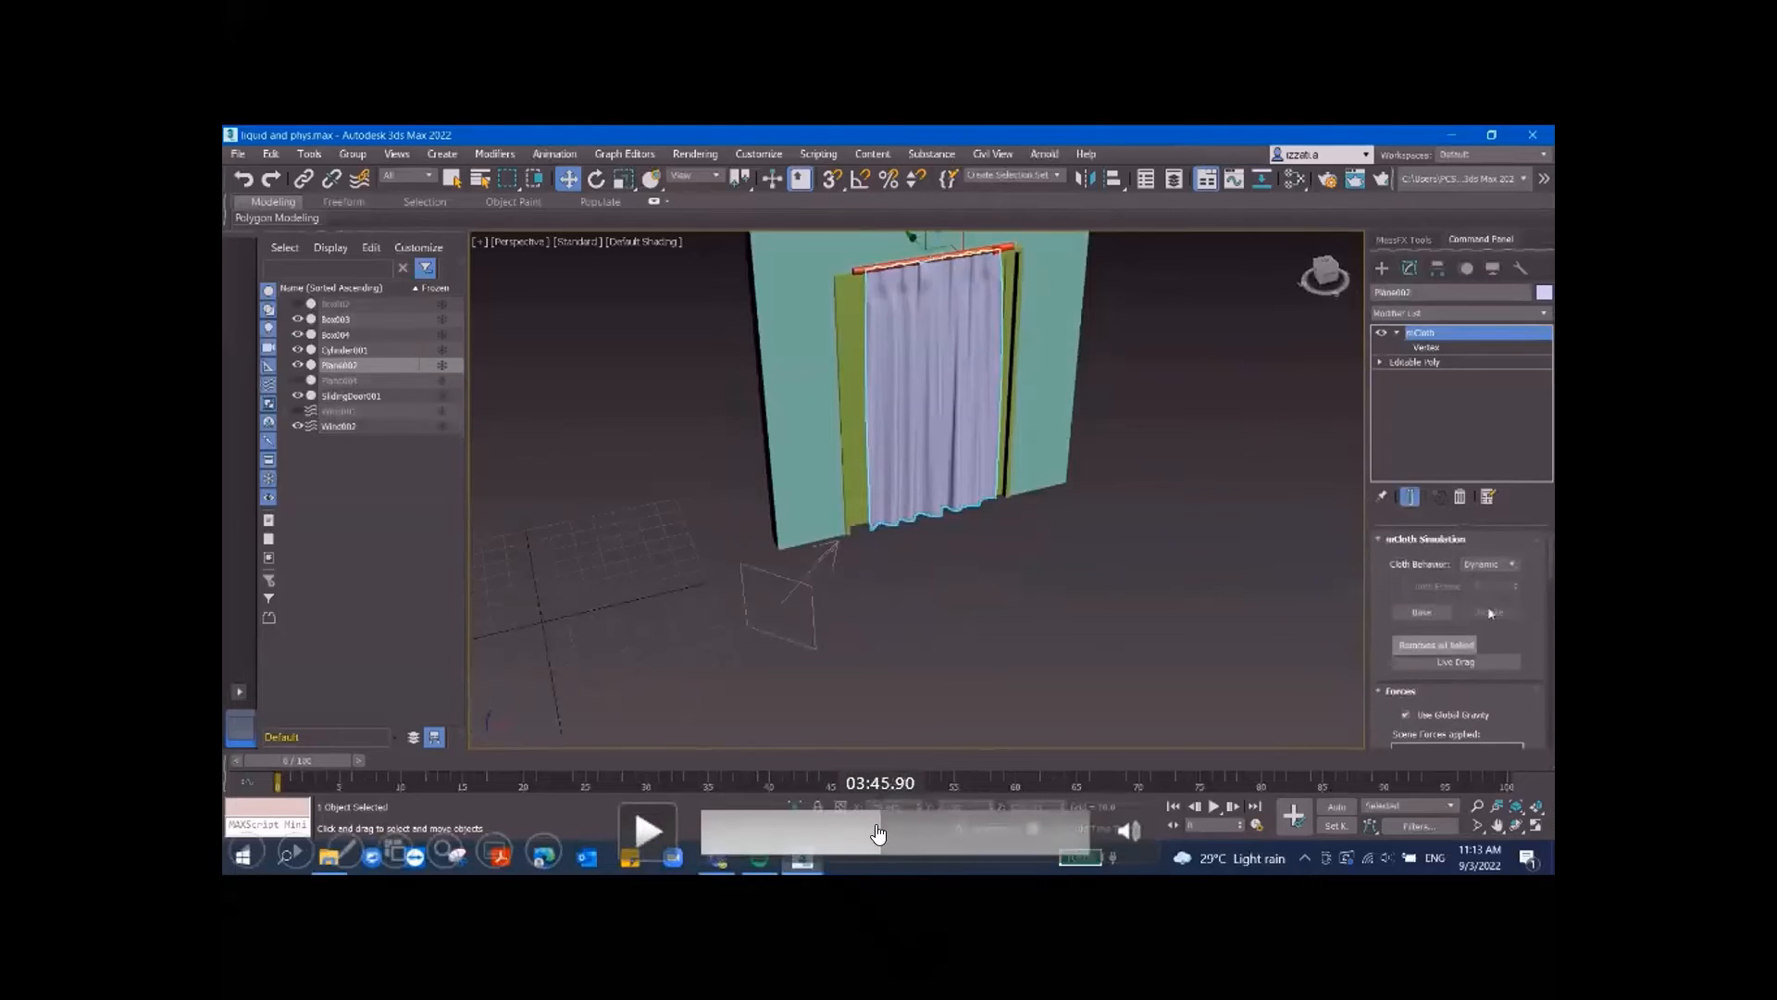
left_click(879, 833)
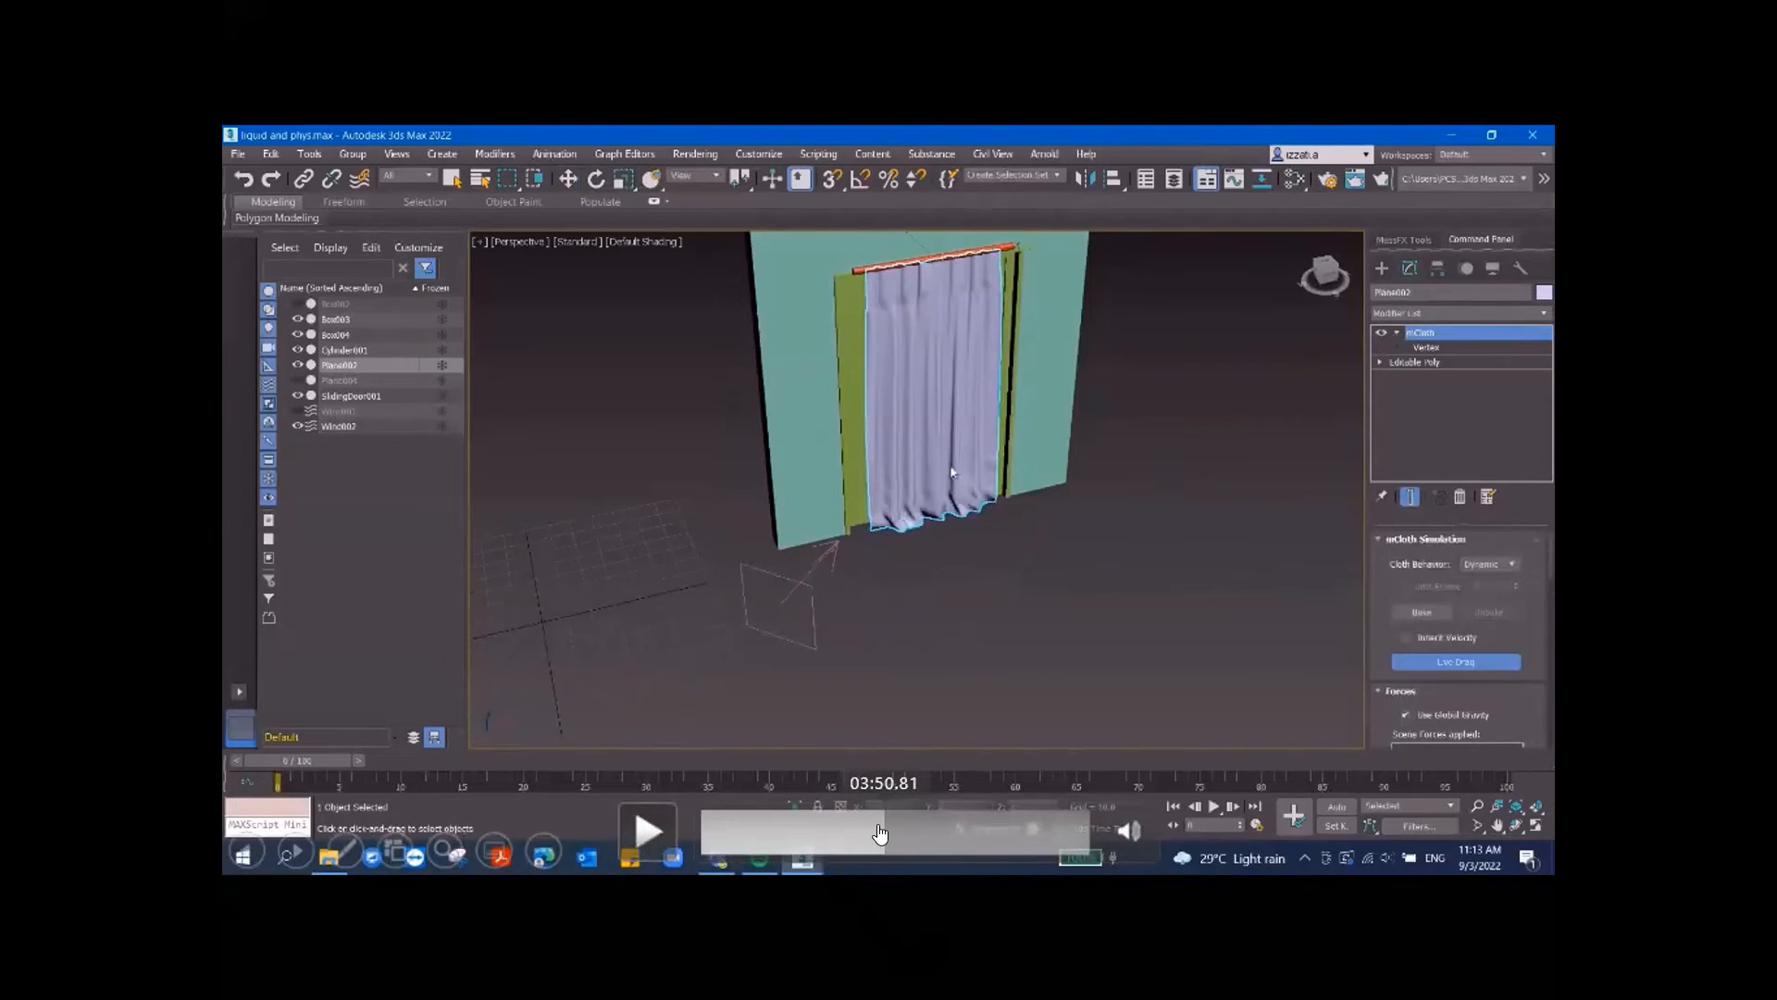
left_click(879, 833)
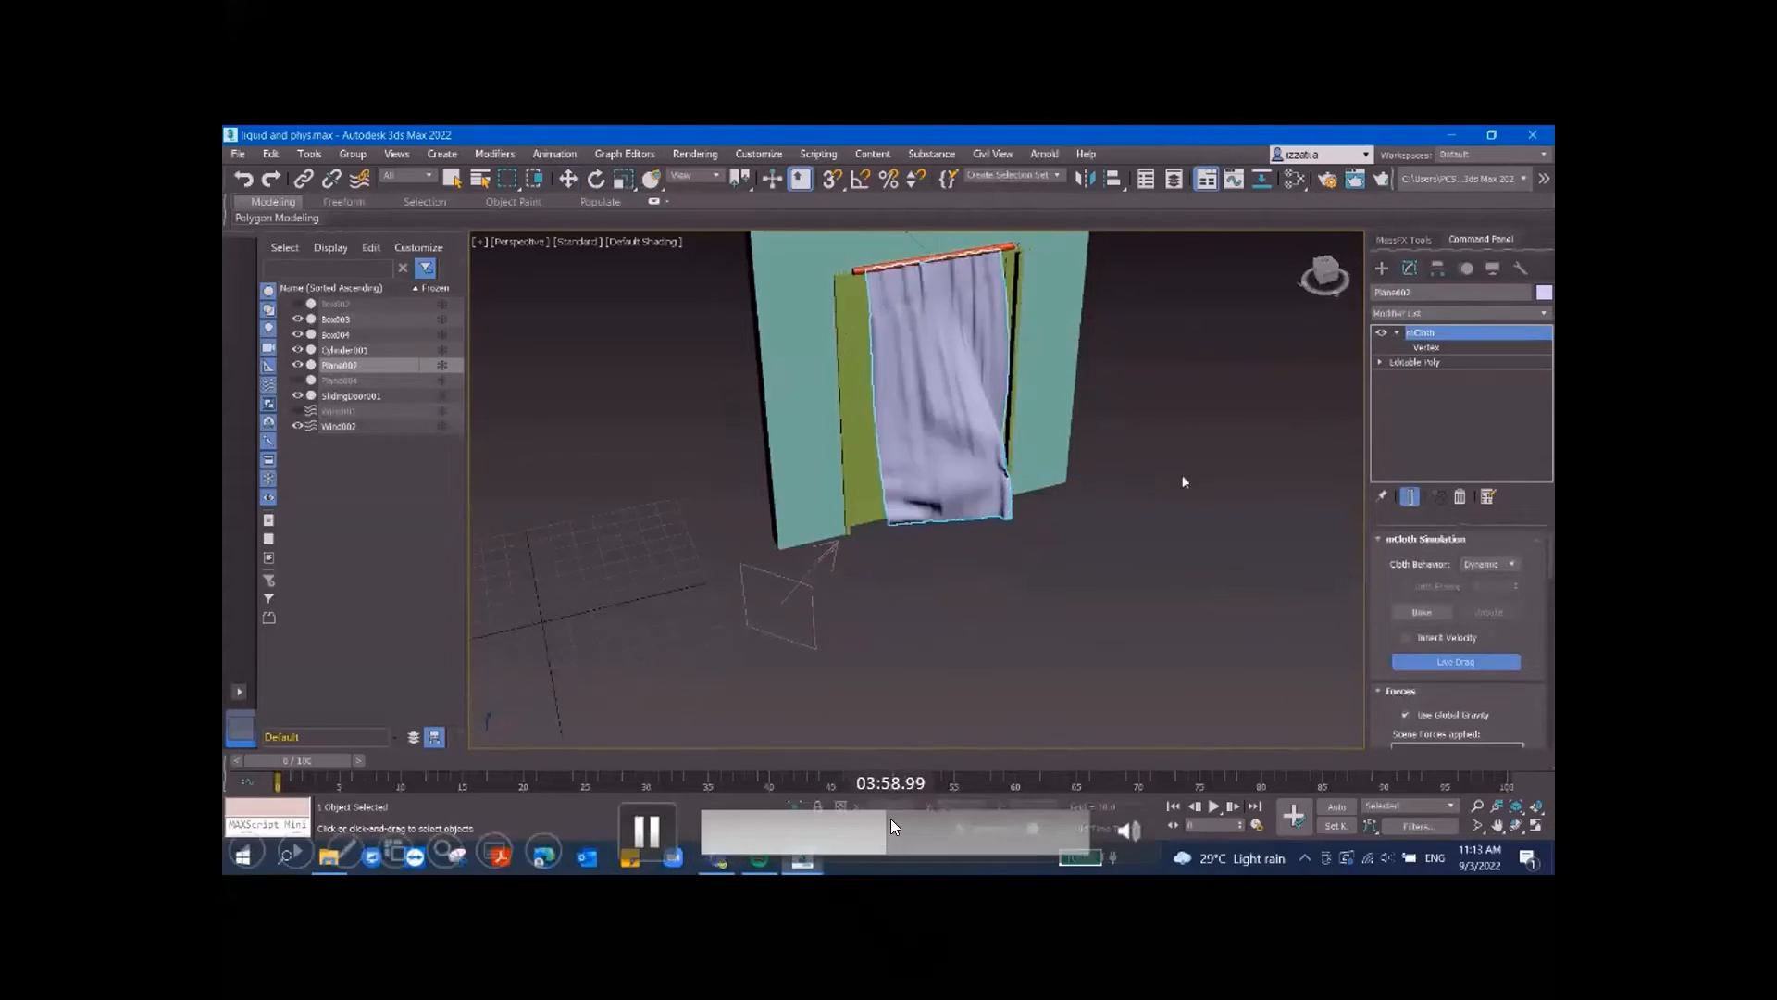
left_click(879, 837)
left_click(879, 839)
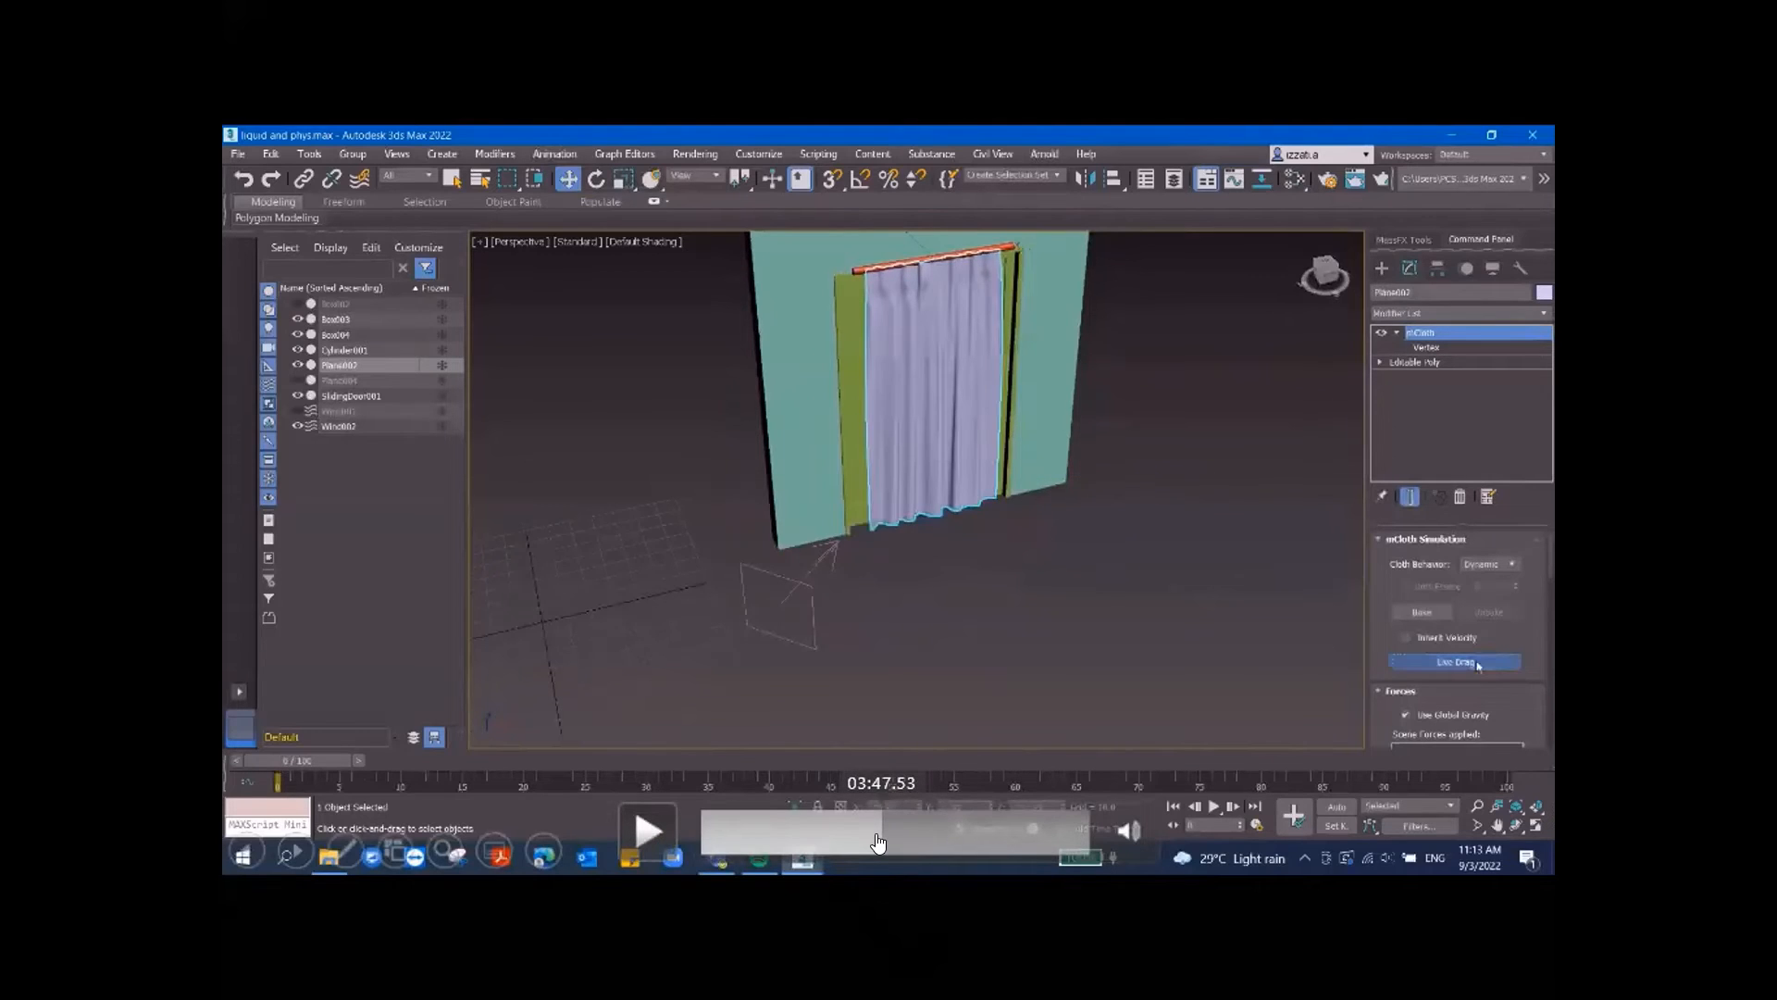
left_click(876, 835)
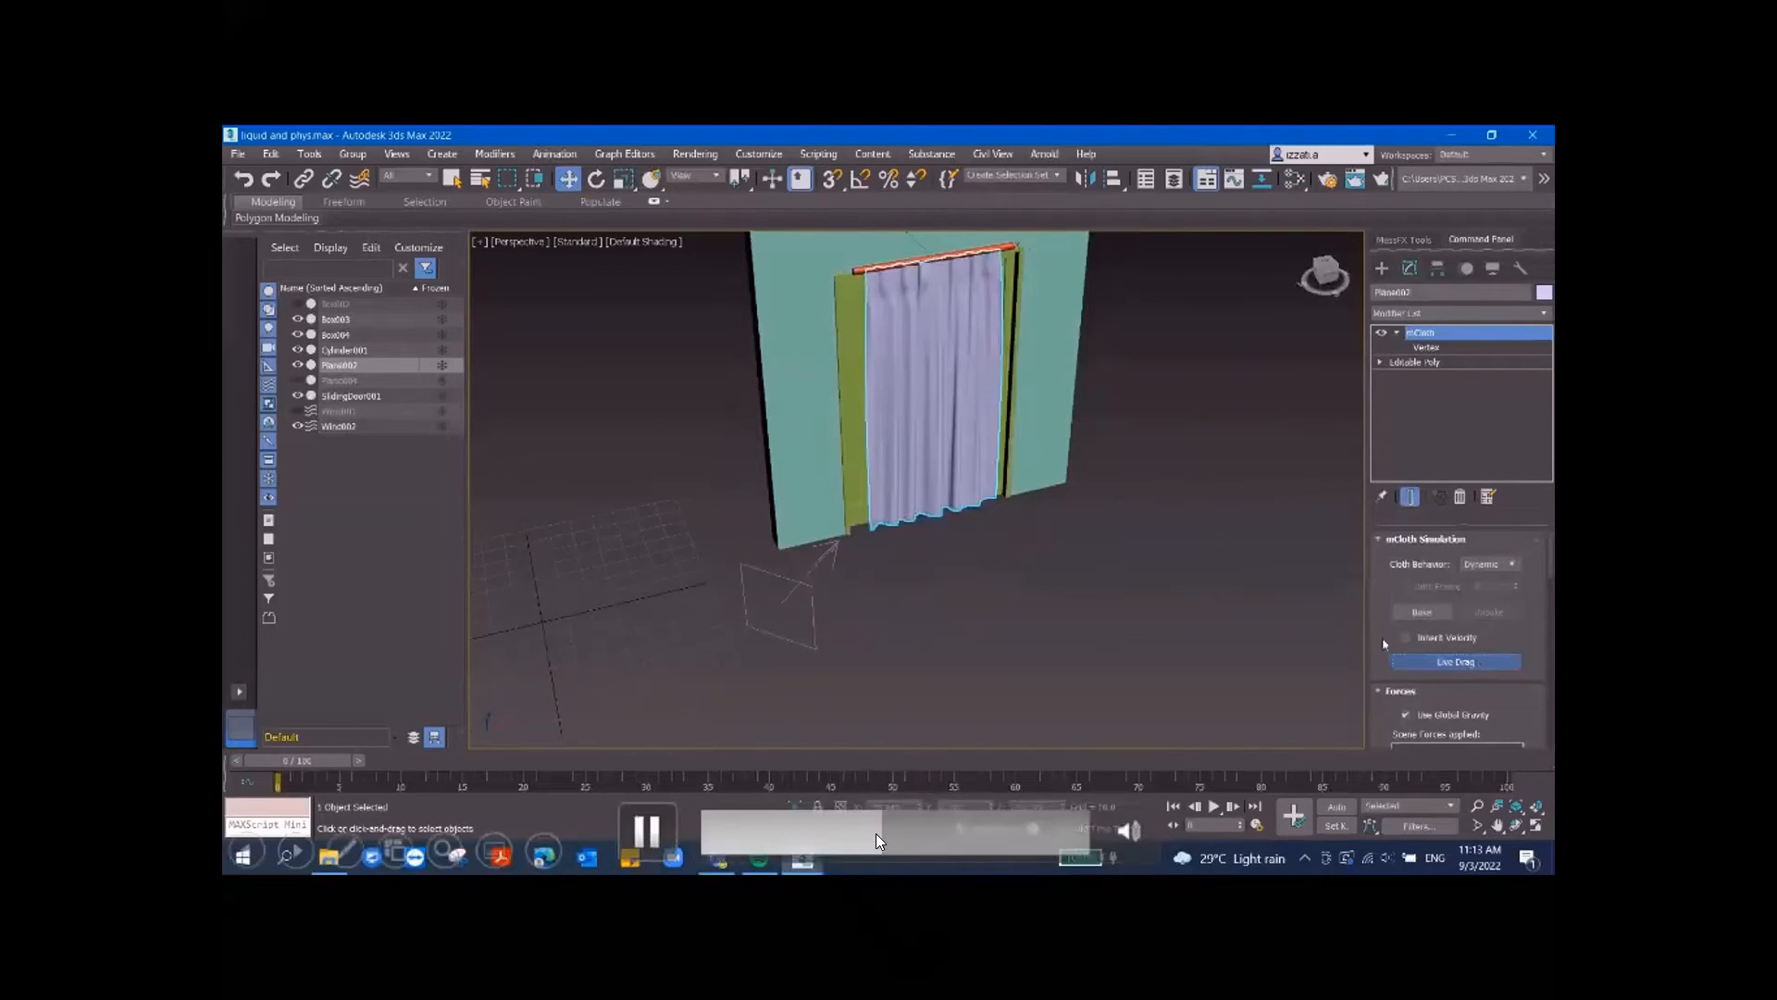
left_click(661, 833)
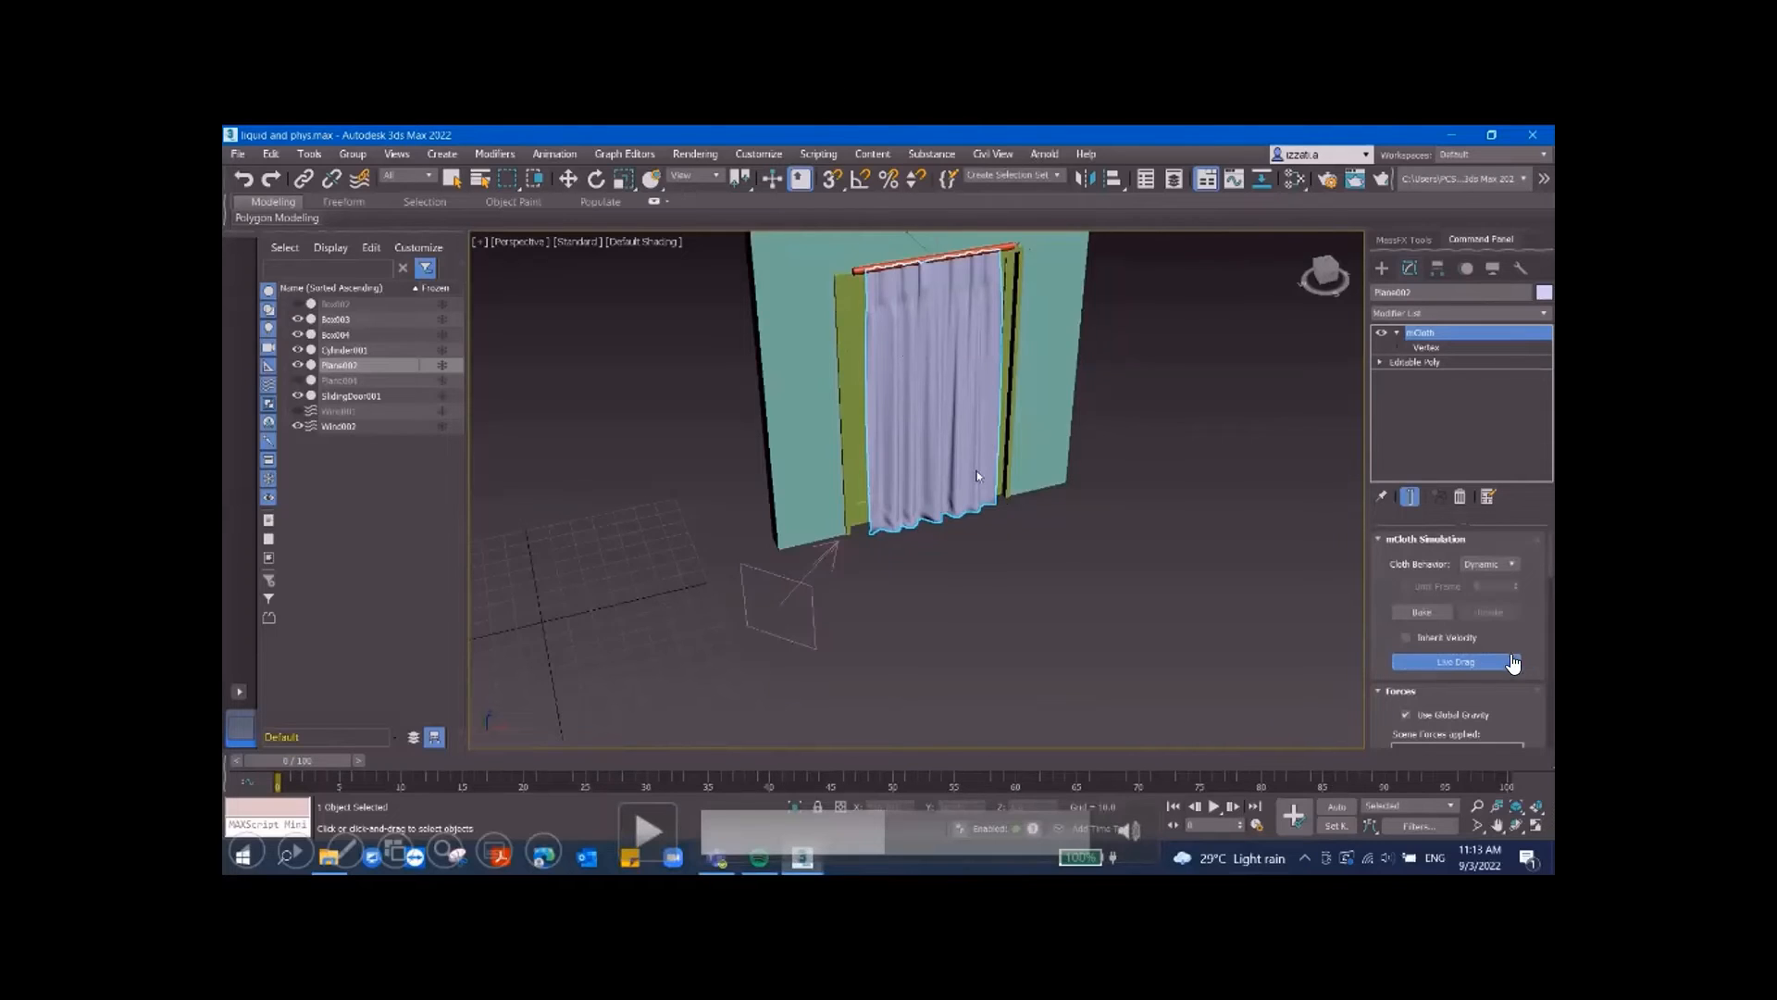
- Skim the rest of the mCloth demo, examining the curtain blown by the wind and its kinematic cloth version
left_click(653, 834)
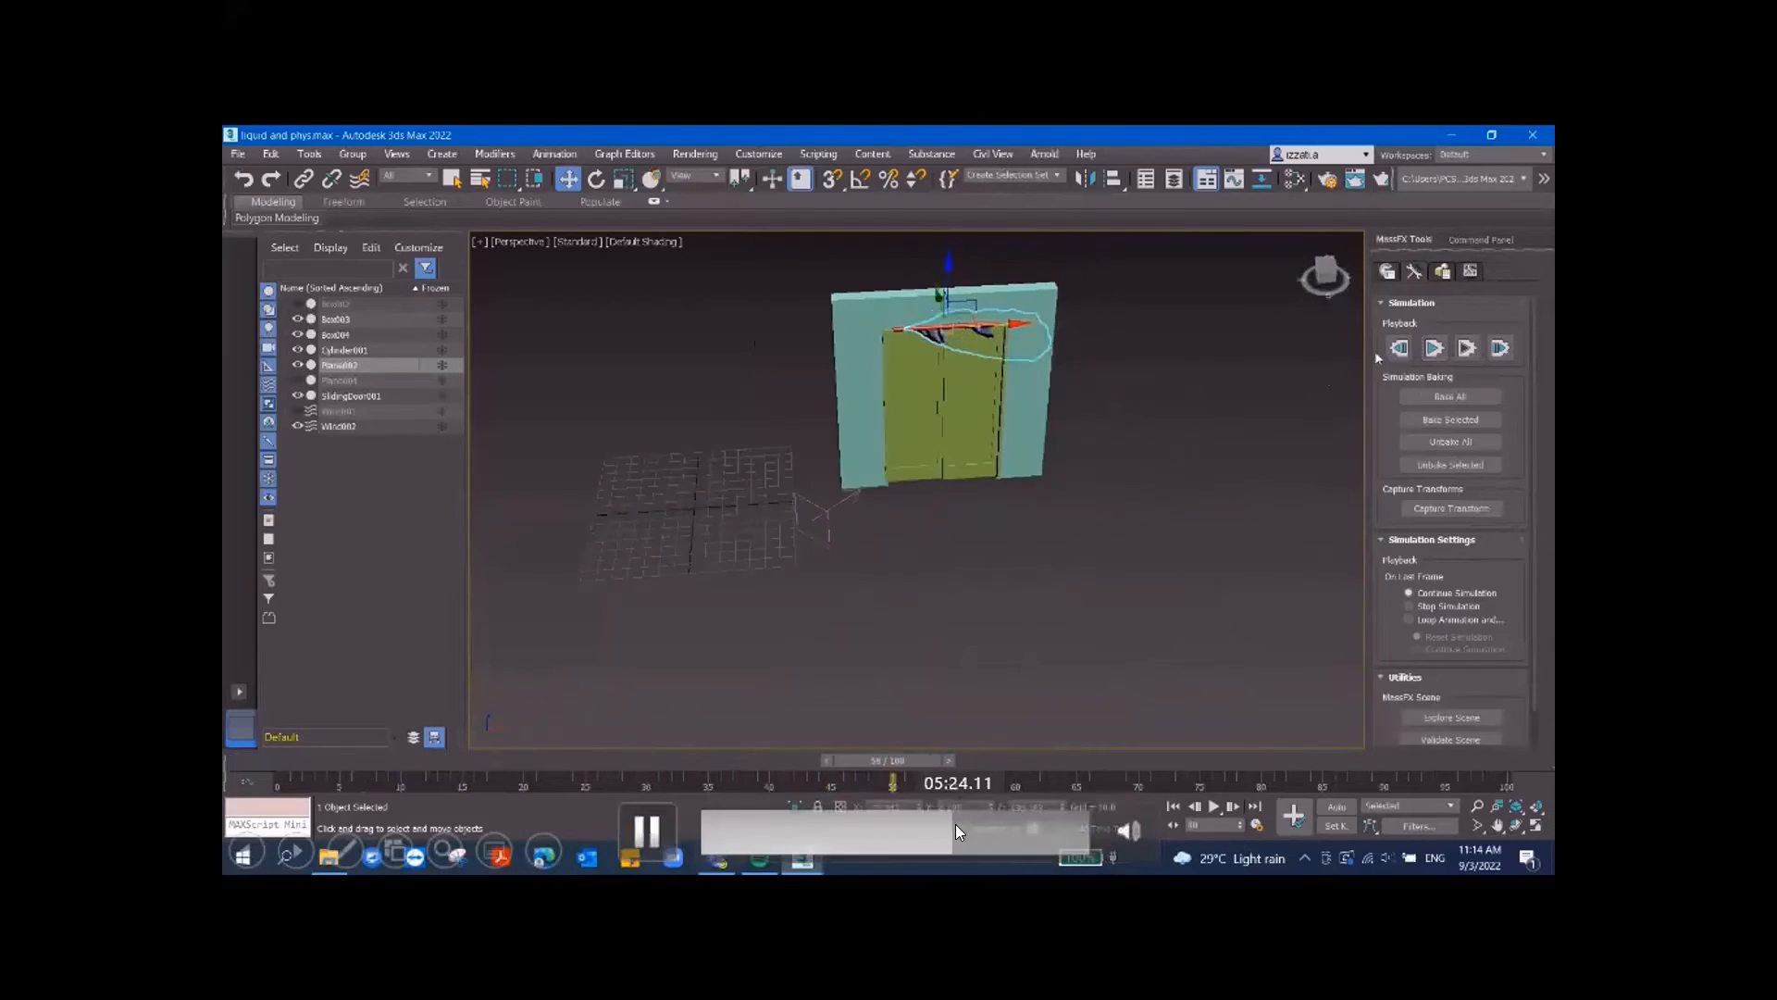
left_click(955, 838)
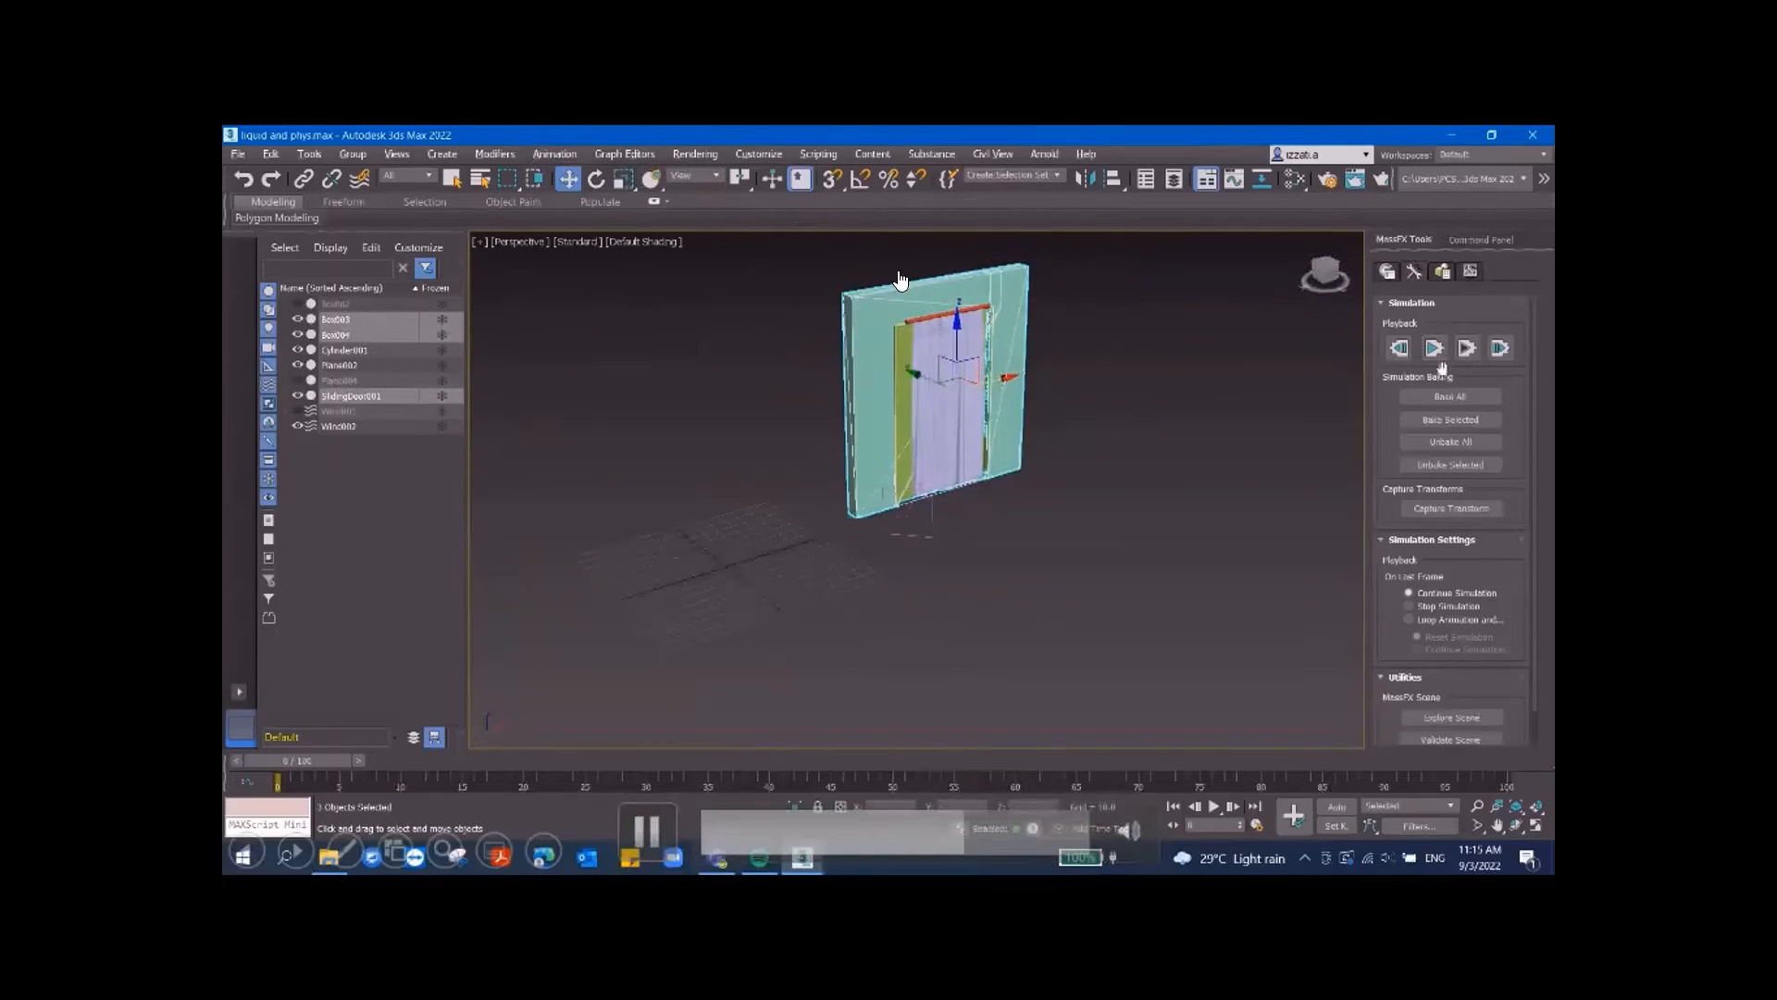
left_click(963, 845)
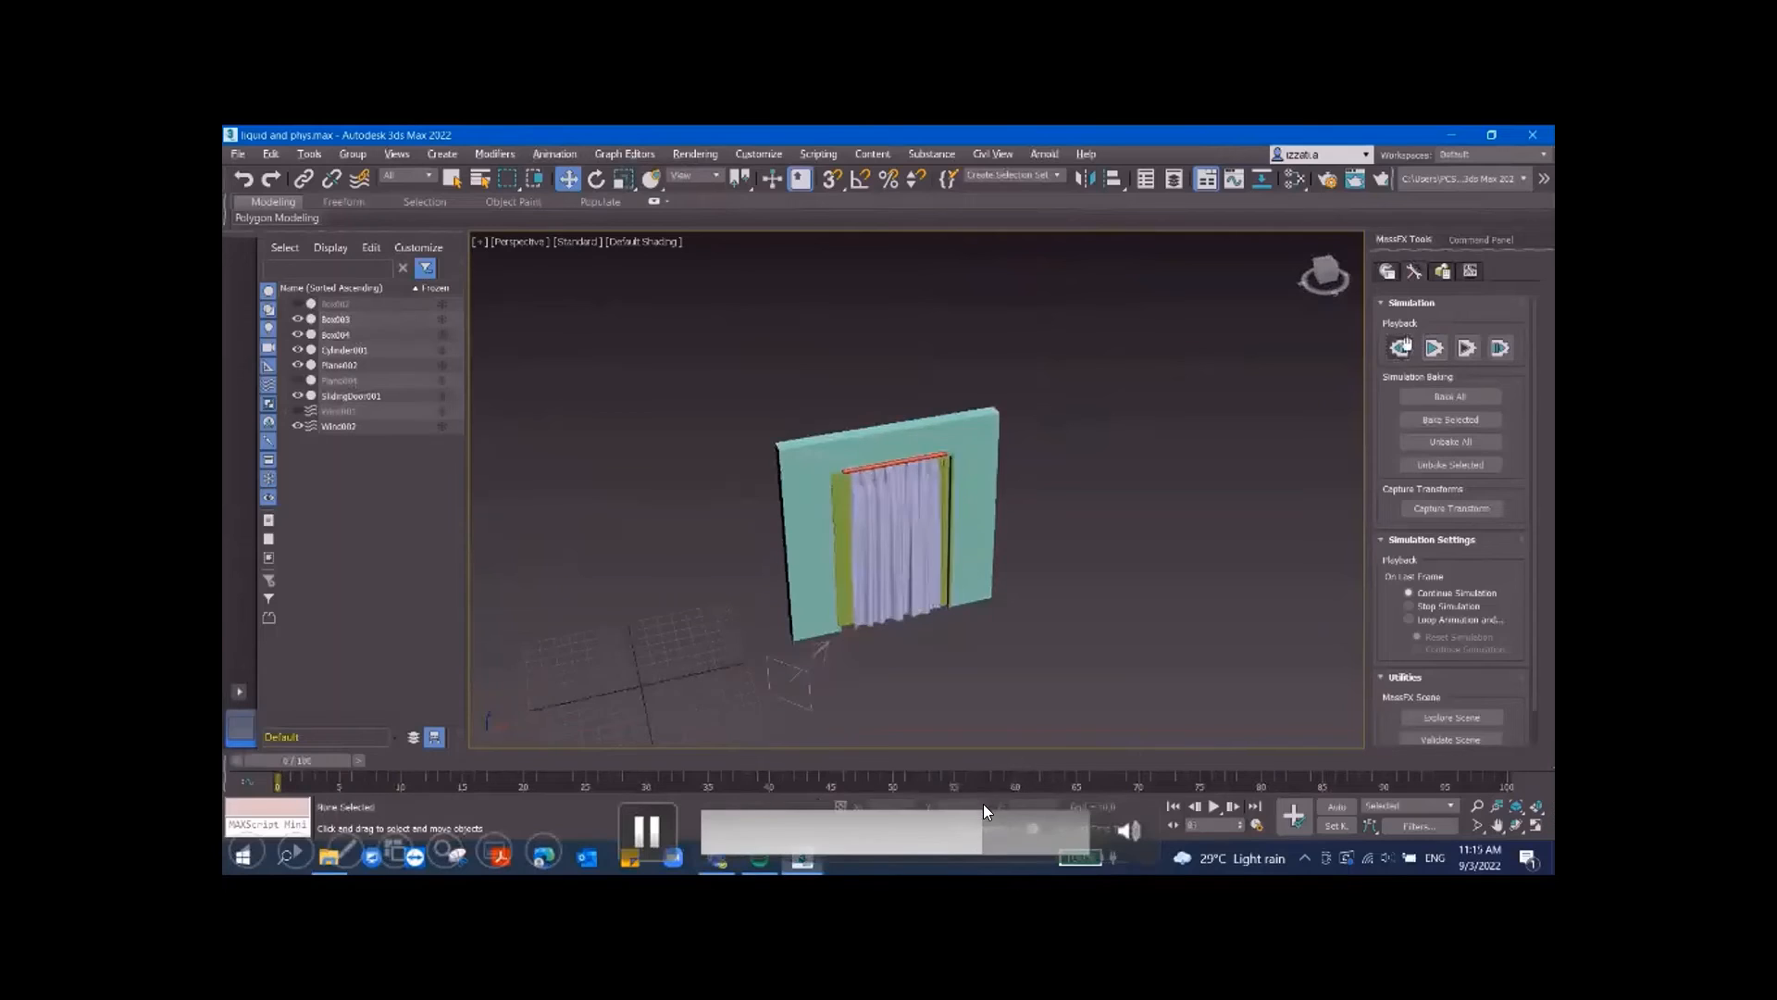
left_click_drag(979, 835, 1033, 840)
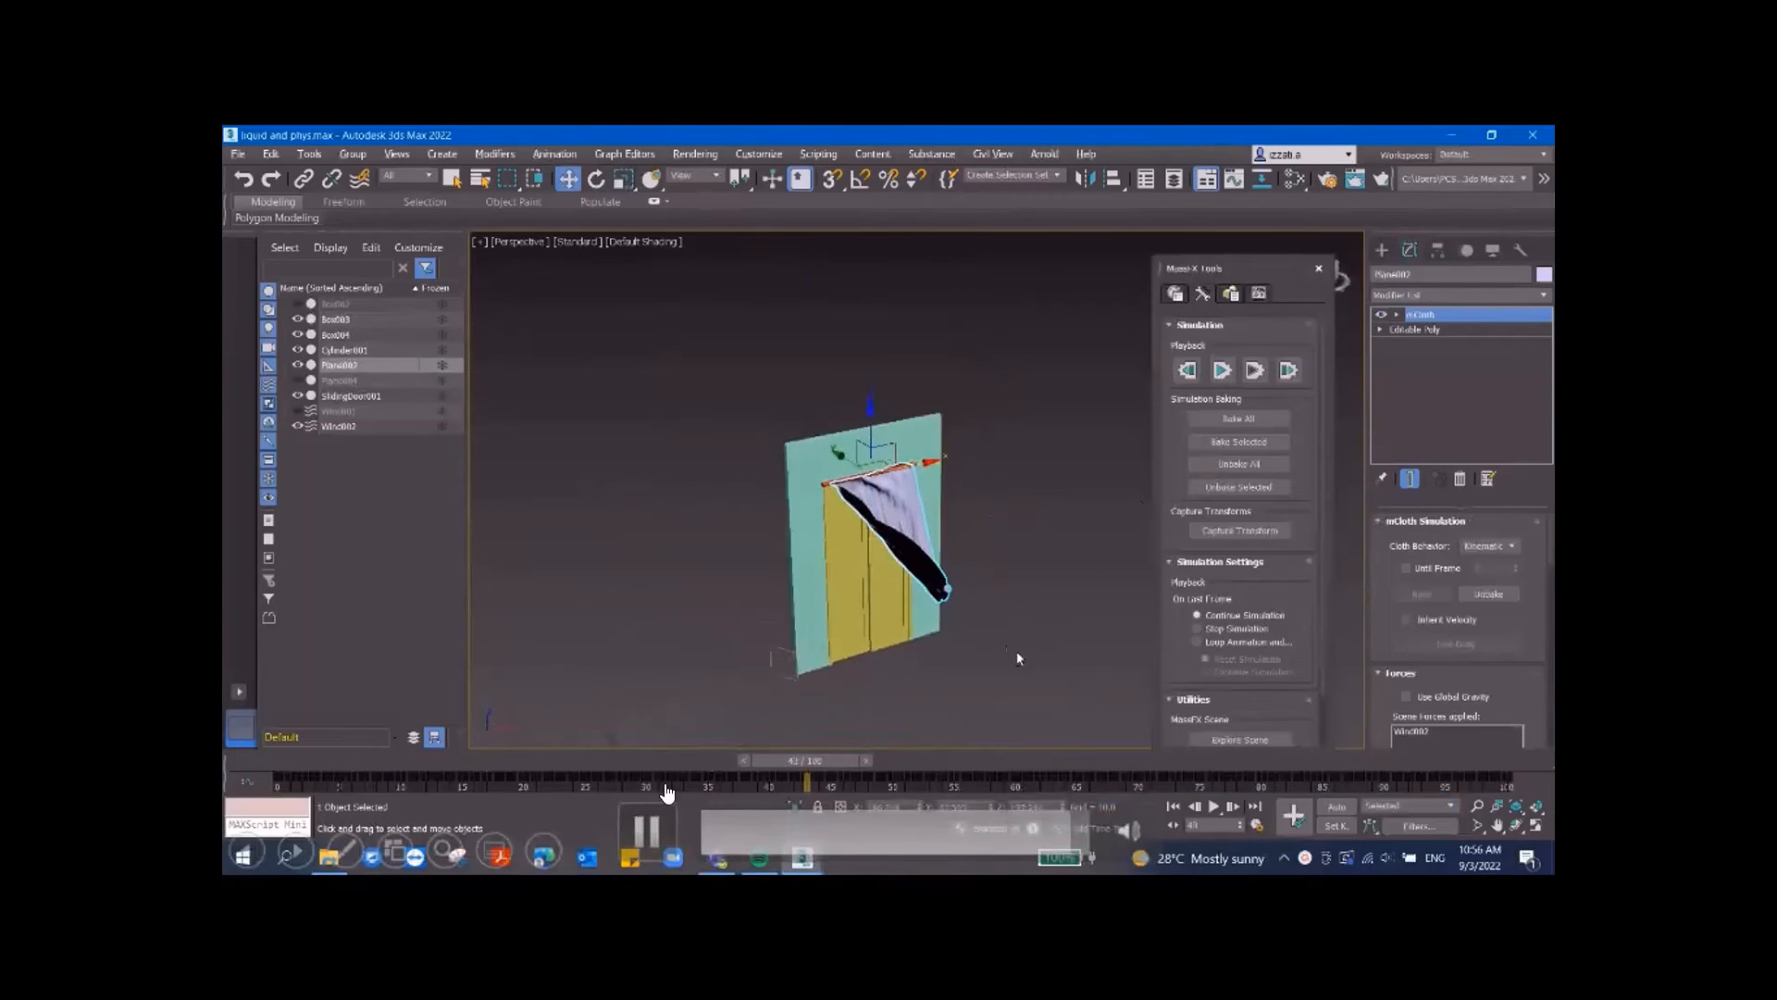
left_click(647, 833)
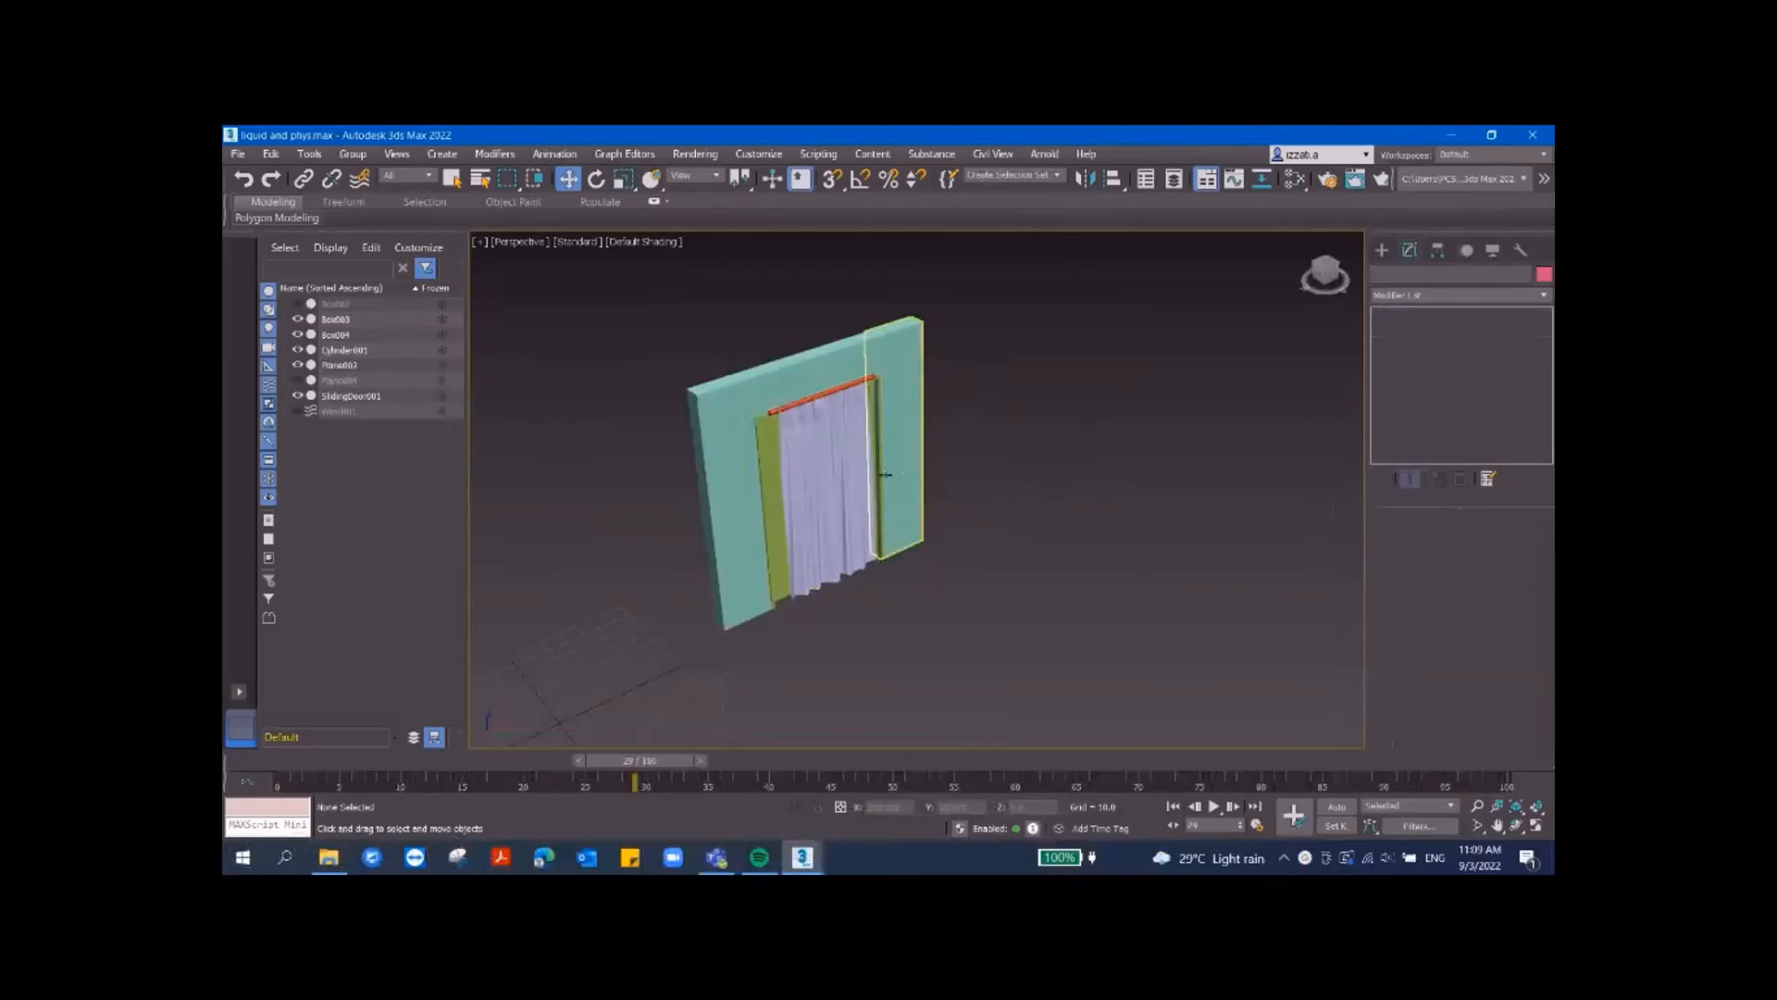
mouse_move(996, 512)
middle_mouse_down("alt")
mouse_move(987, 480)
mouse_move(988, 499)
middle_mouse_up("alt")
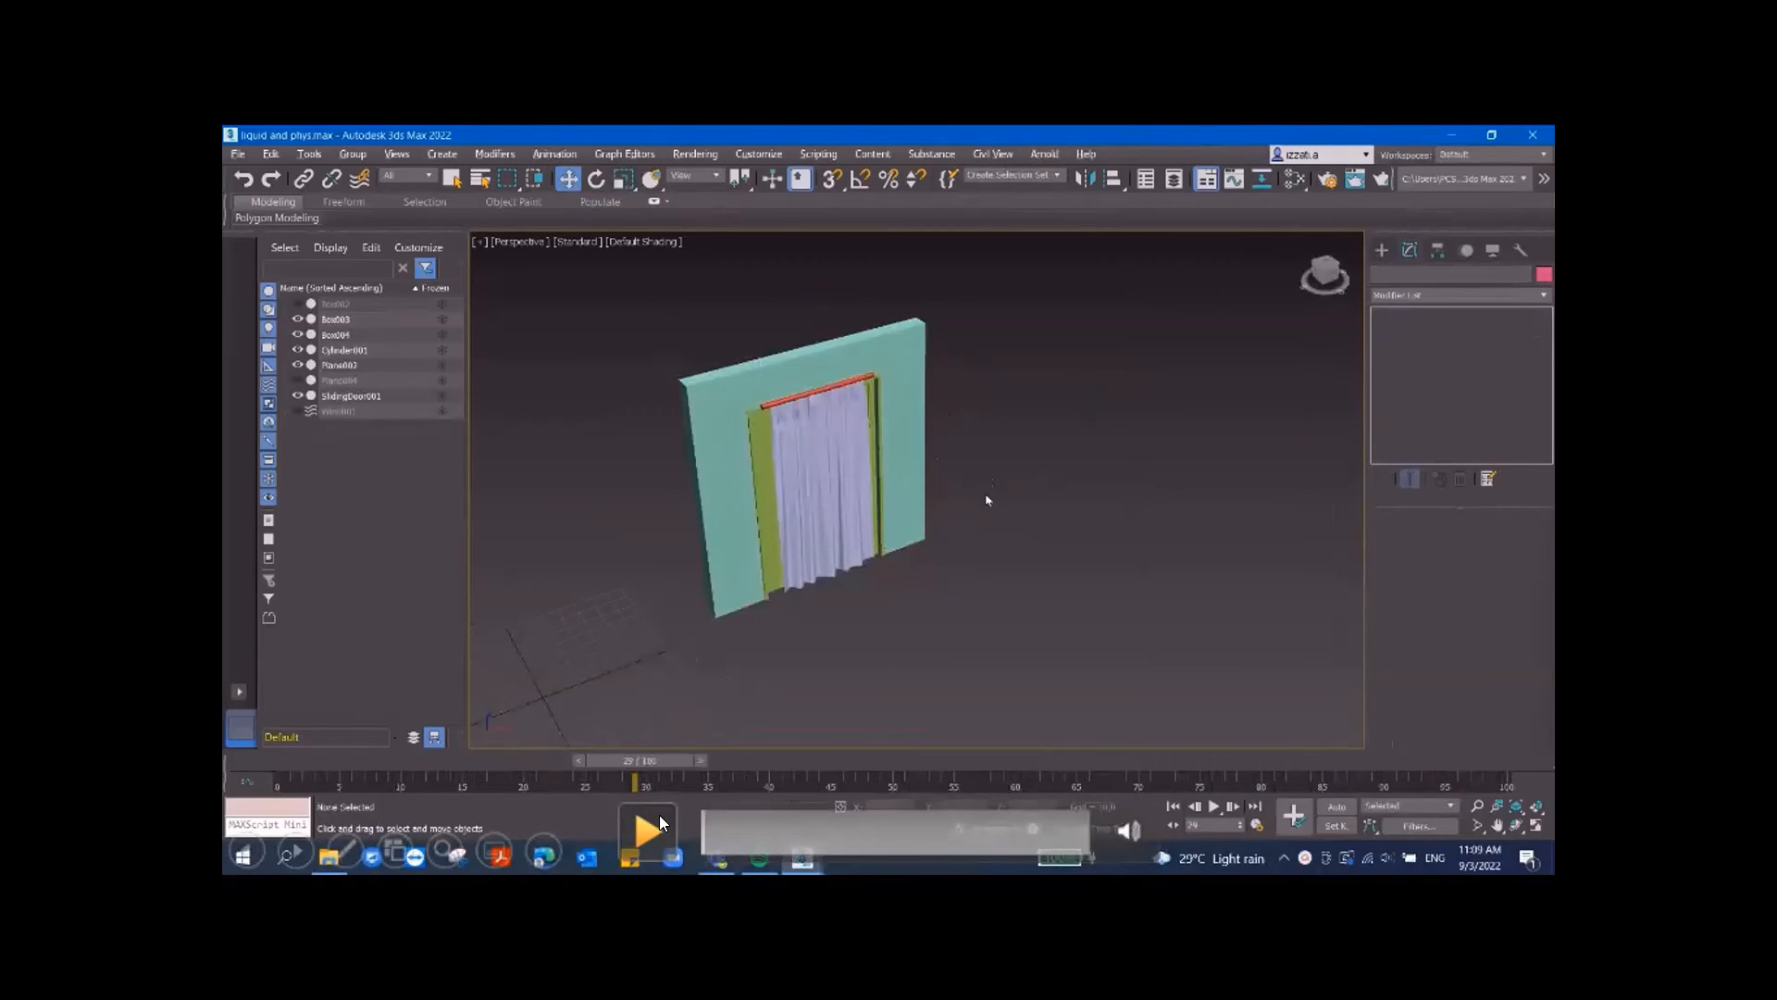
- Advance to the Constraints slide, play its hinge demo and rewind slightly to review the available MassFX constraint types
key("Right")
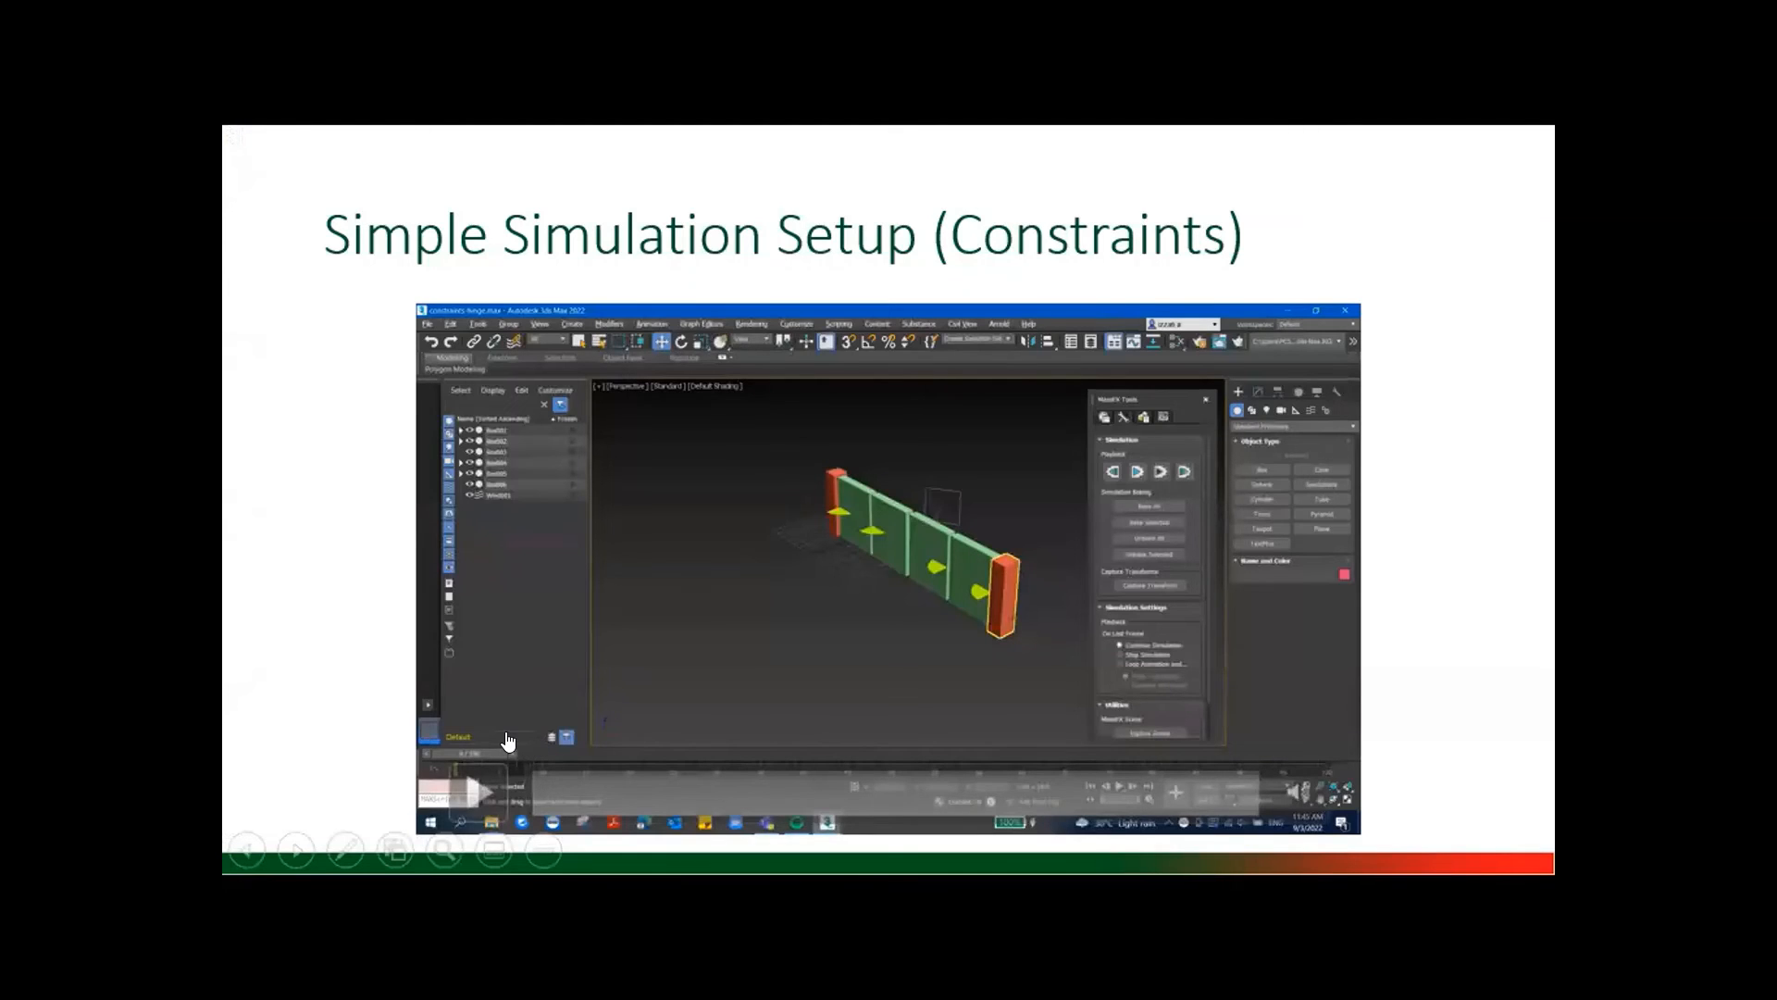
left_click(496, 784)
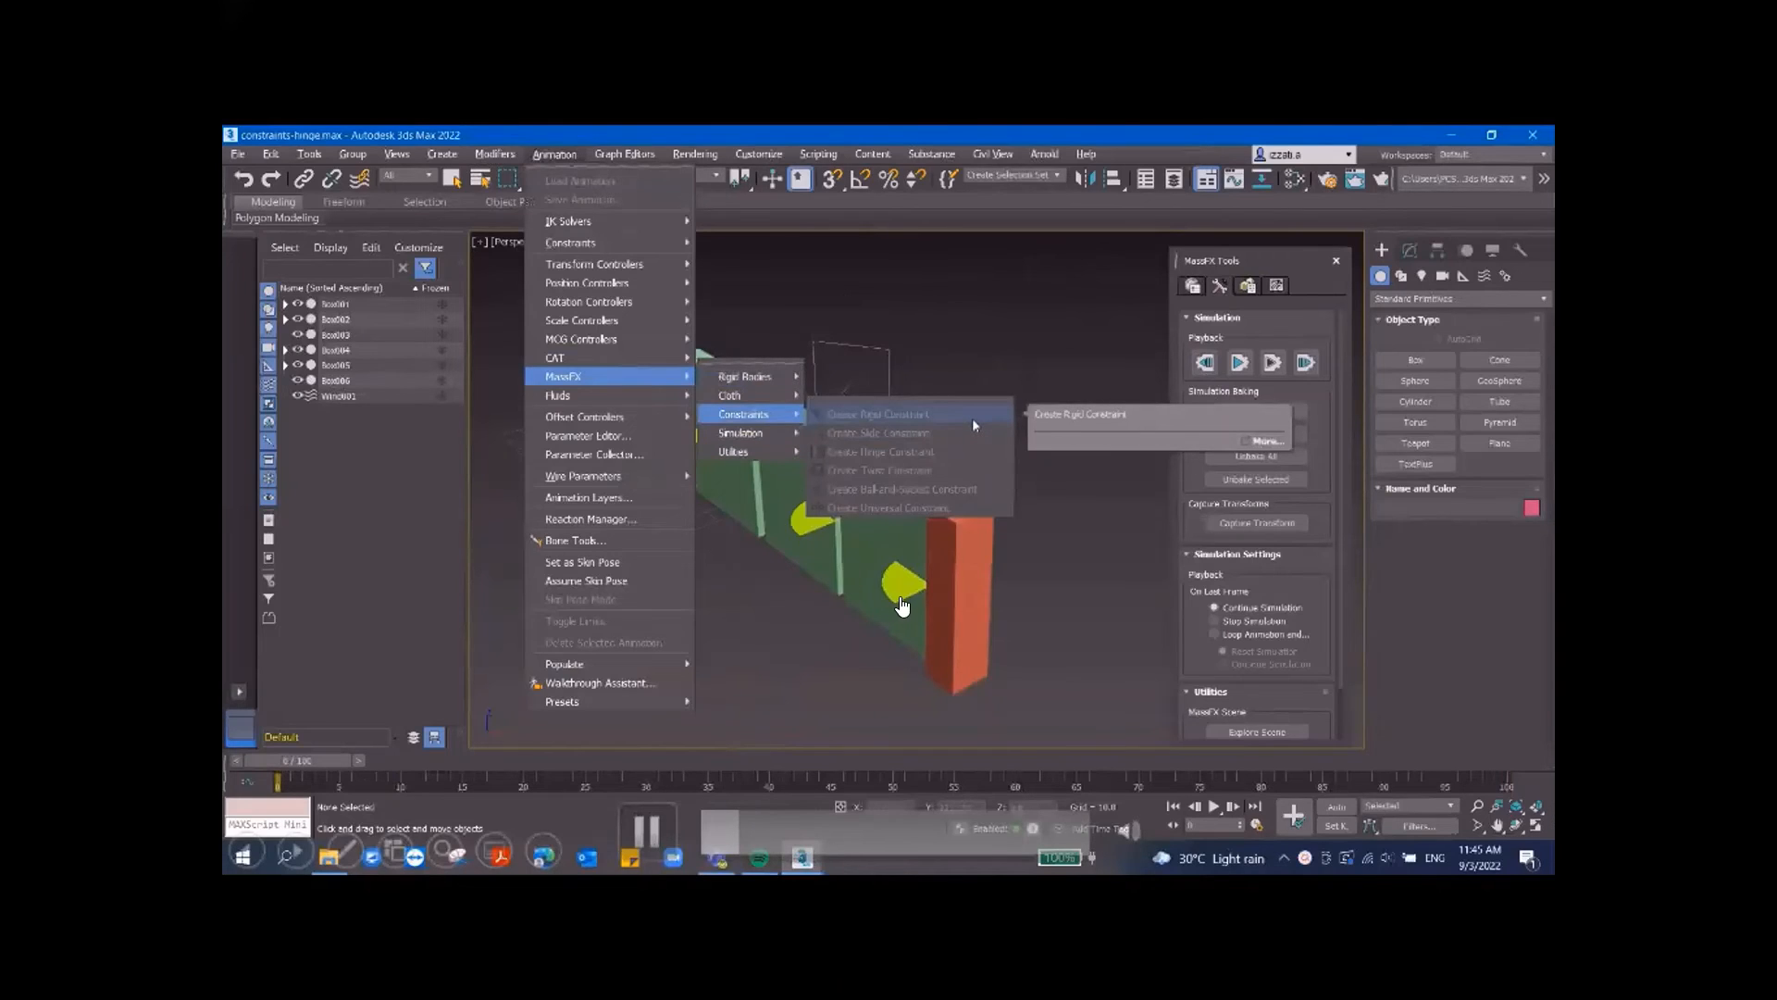
left_click_drag(719, 843, 709, 843)
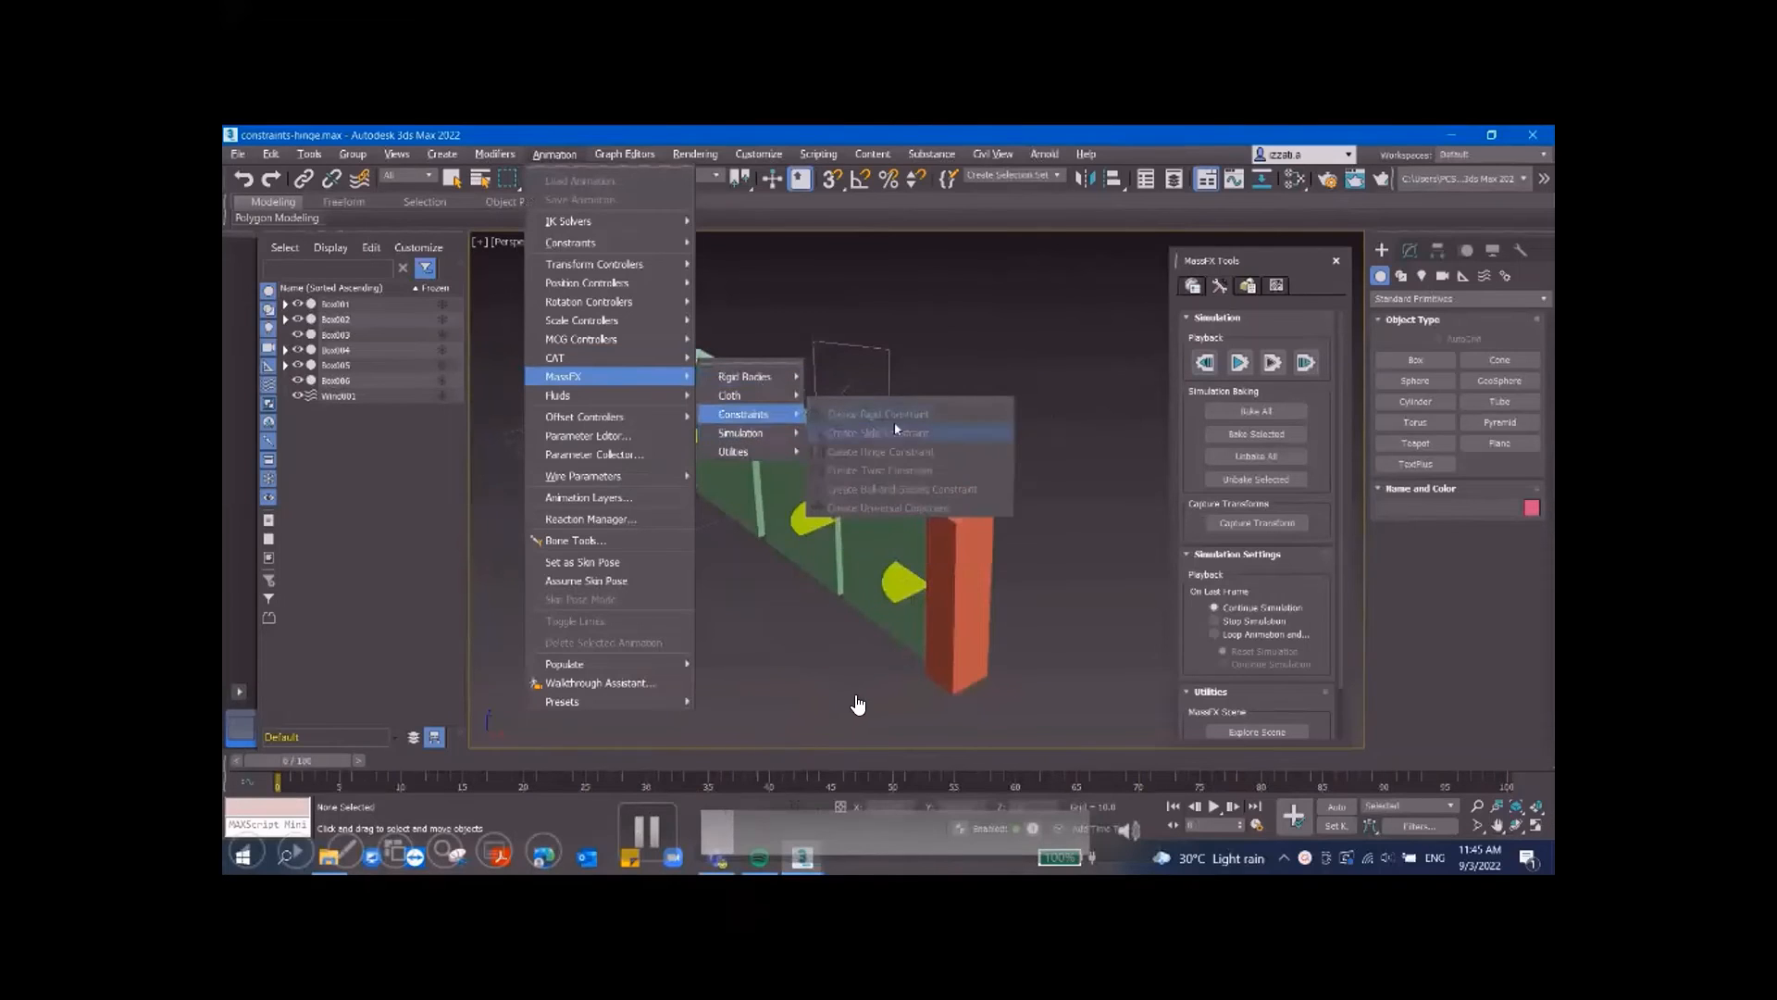
- Skim the hinge demo to its three-box scene and pause on the MassFX animation commands, examining the scene settings and the door box's pivot
left_click(735, 836)
left_click_drag(736, 836, 780, 843)
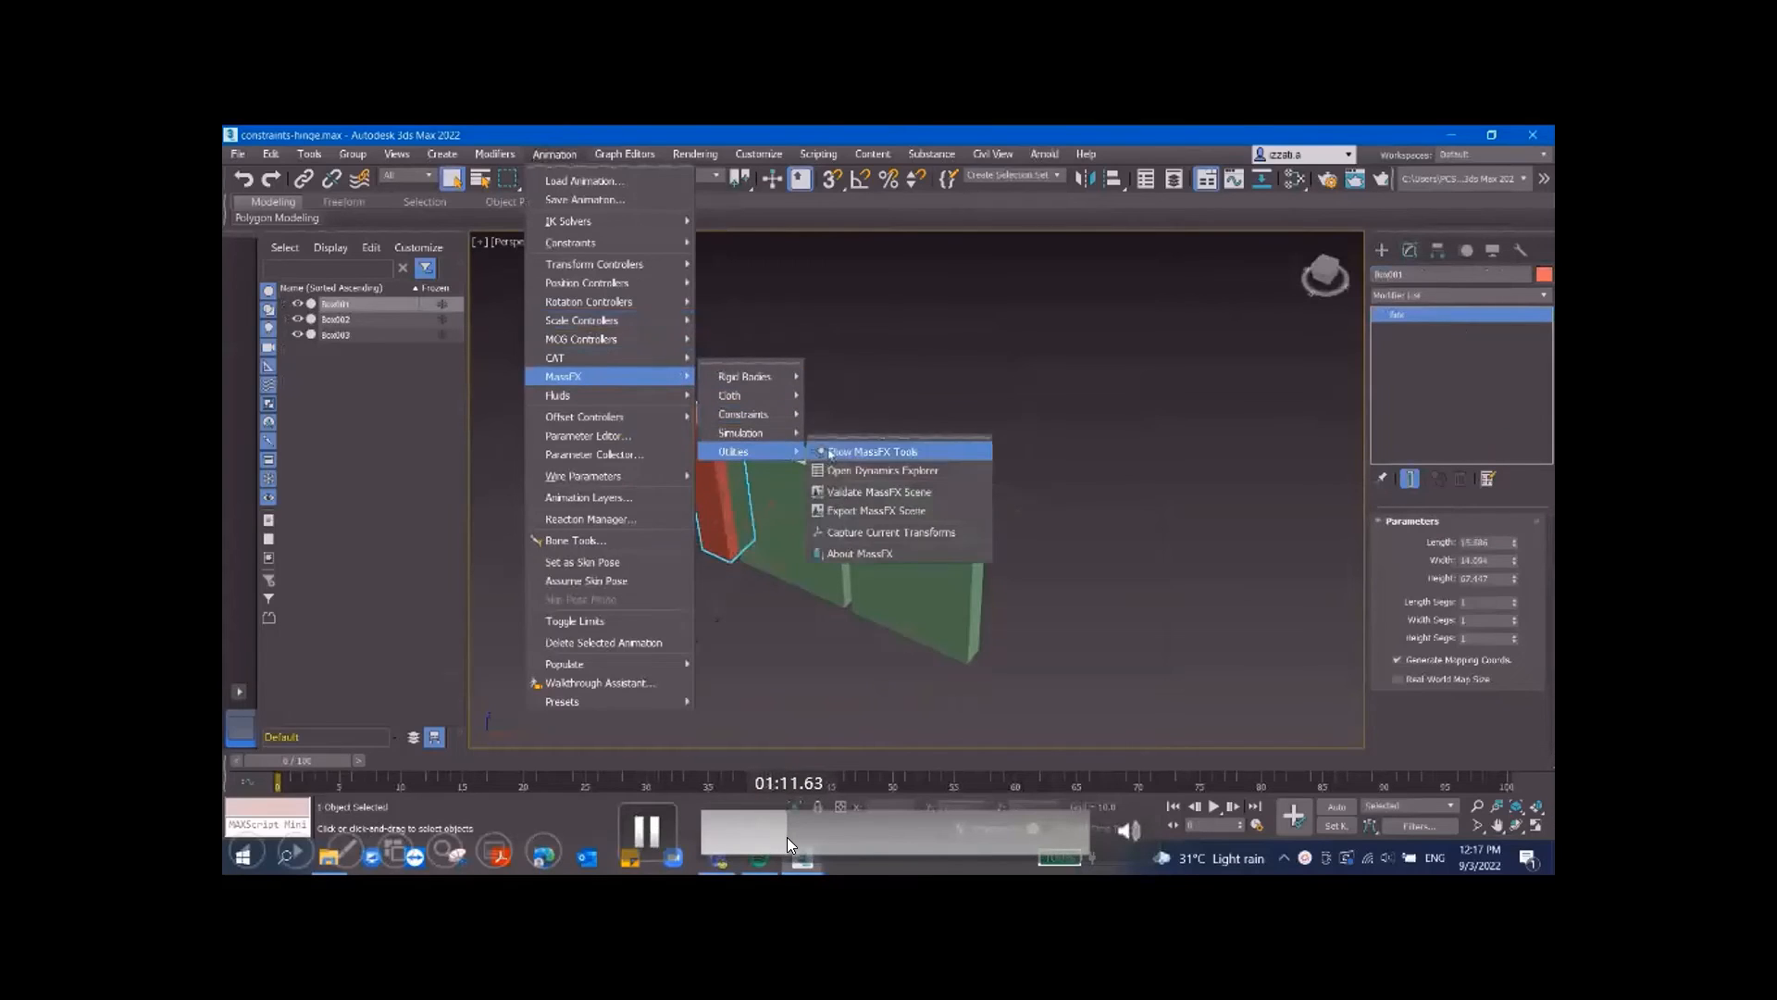
left_click(793, 838)
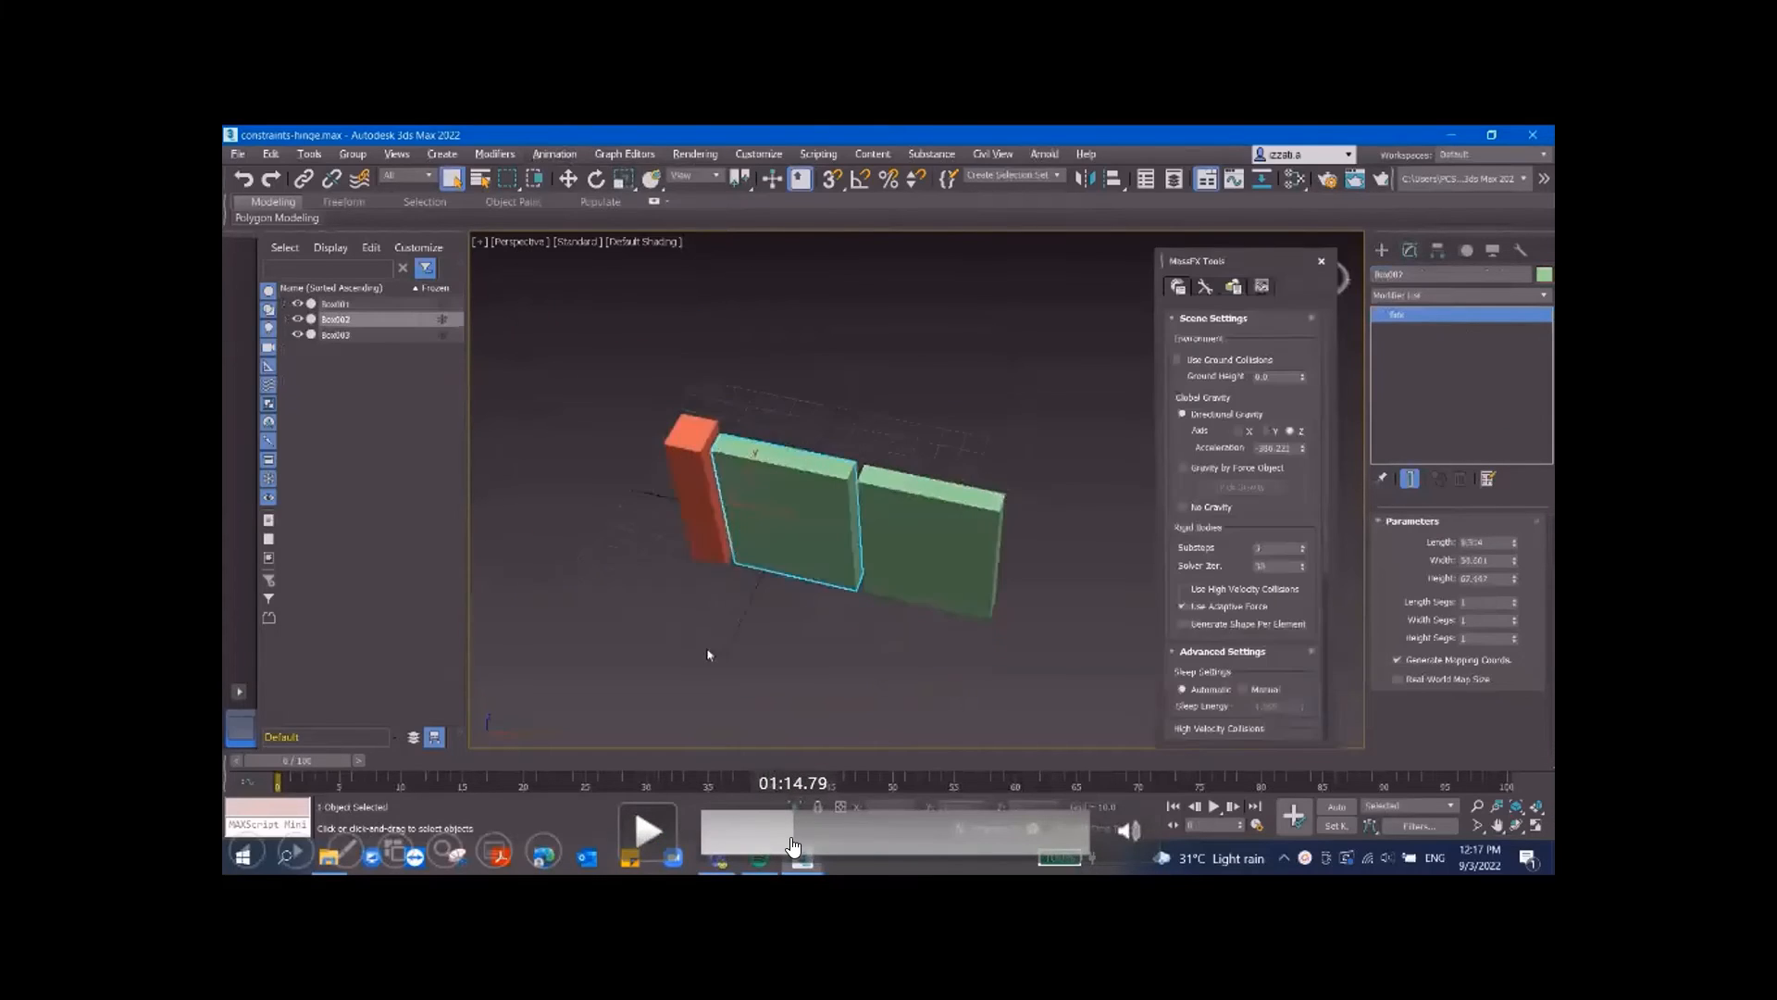
left_click_drag(793, 839, 801, 841)
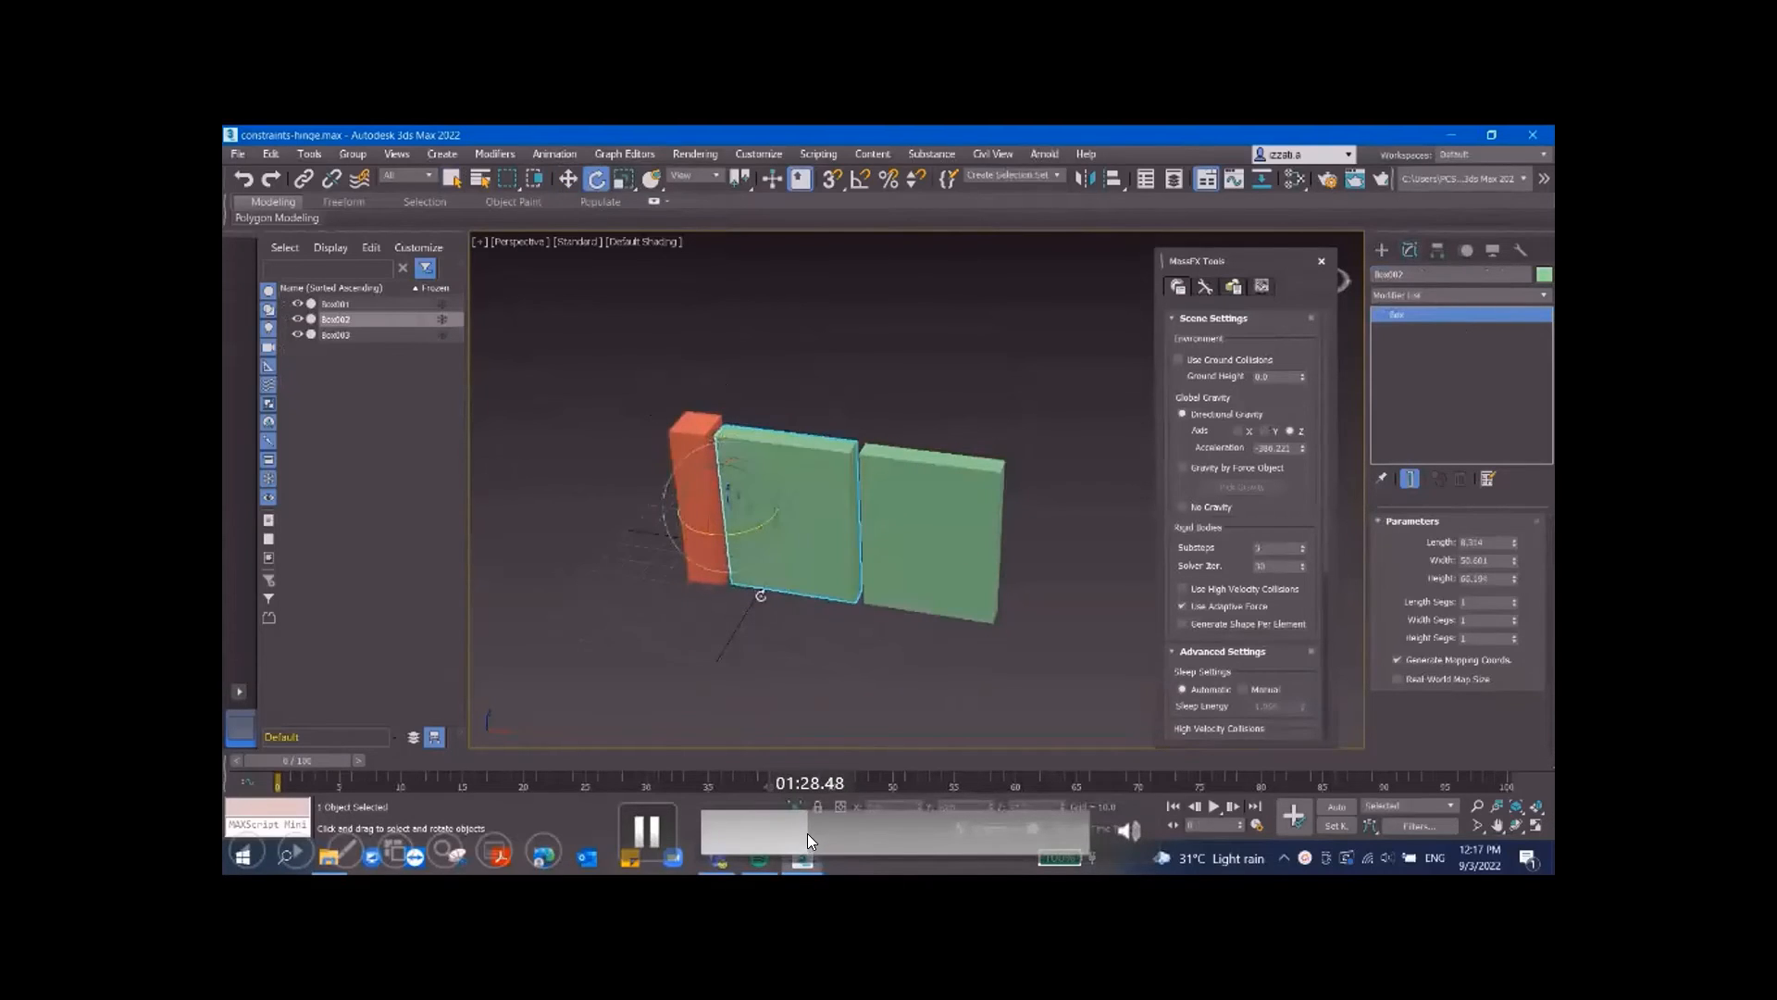
left_click(644, 817)
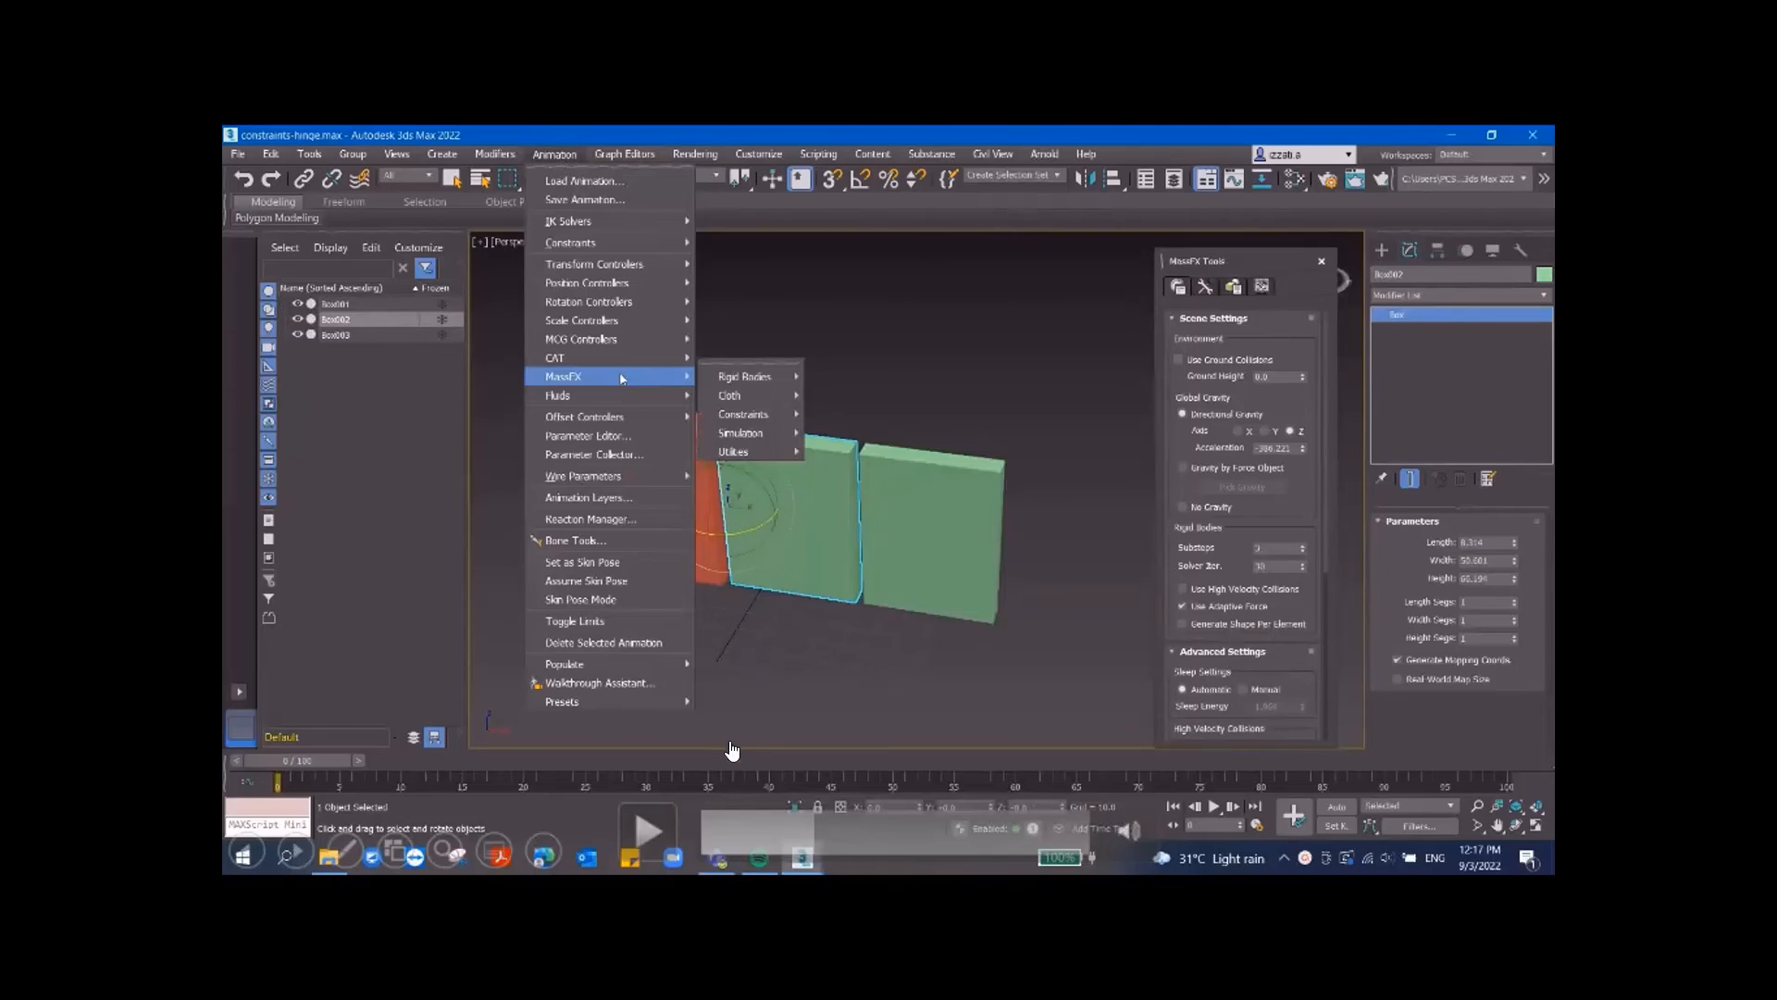
- Play the hinge constraint's creation and skim ahead, examining its orientation, its Swing & Twist Limits and its parent and child connection
left_click(648, 826)
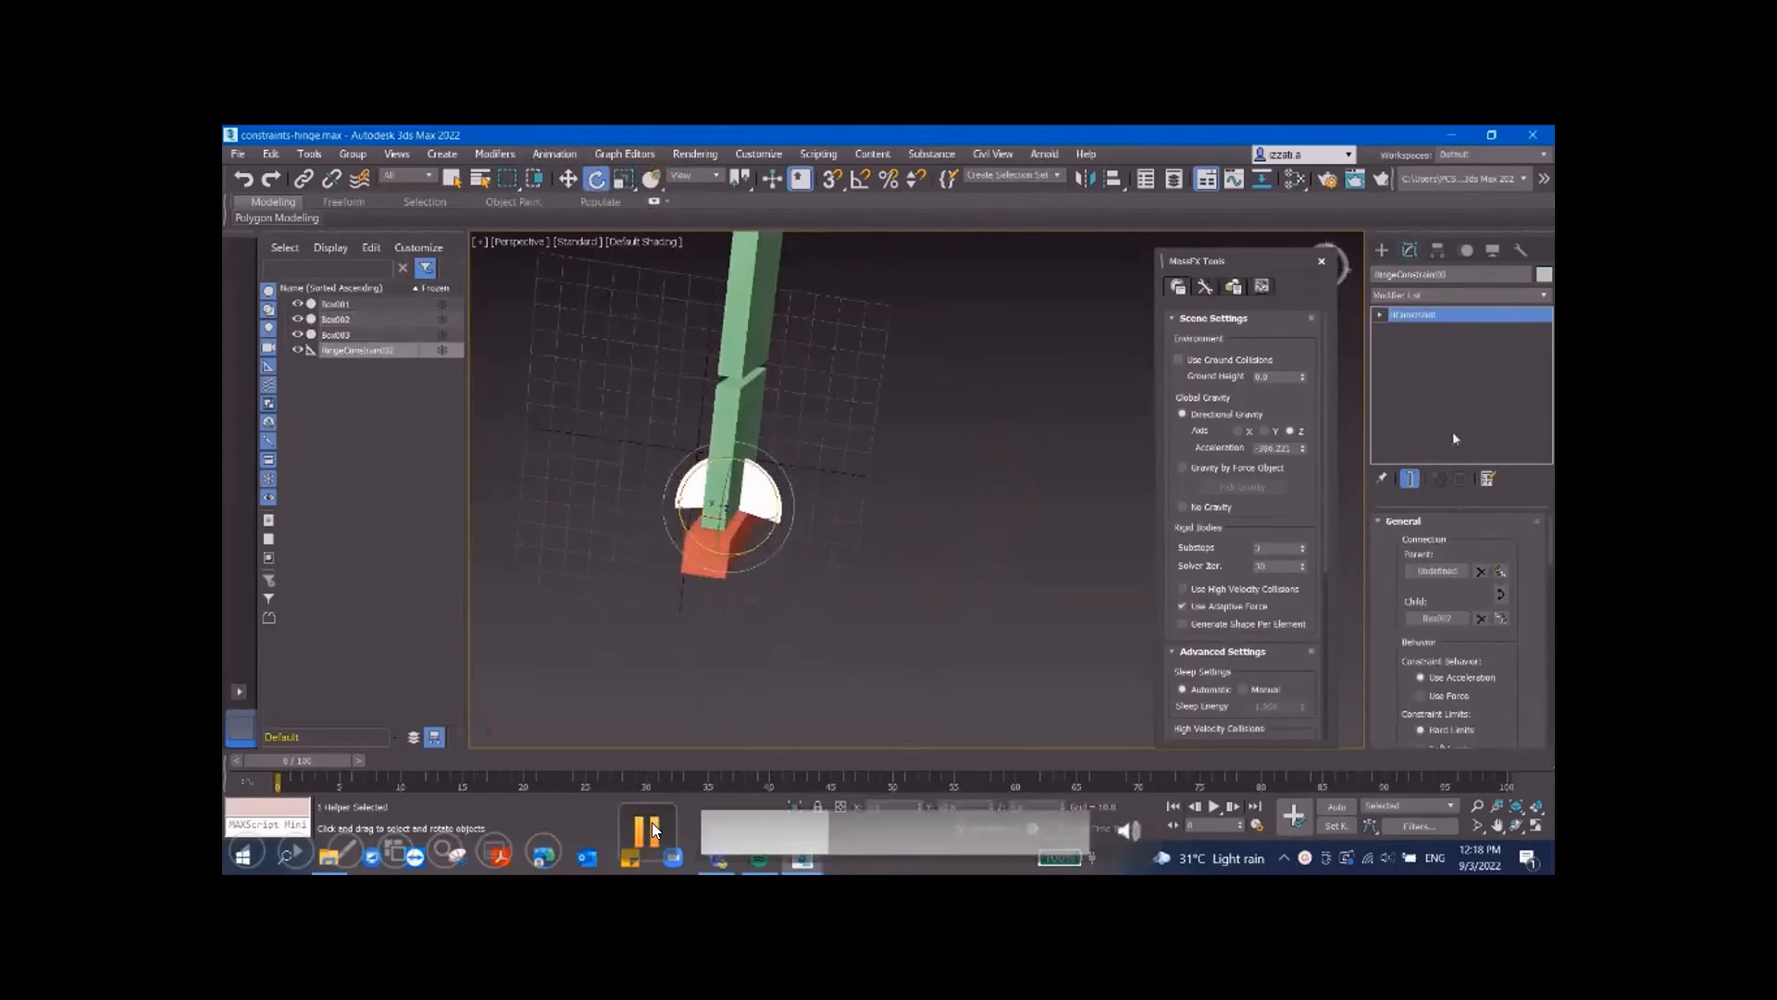
left_click(712, 537)
left_click(654, 824)
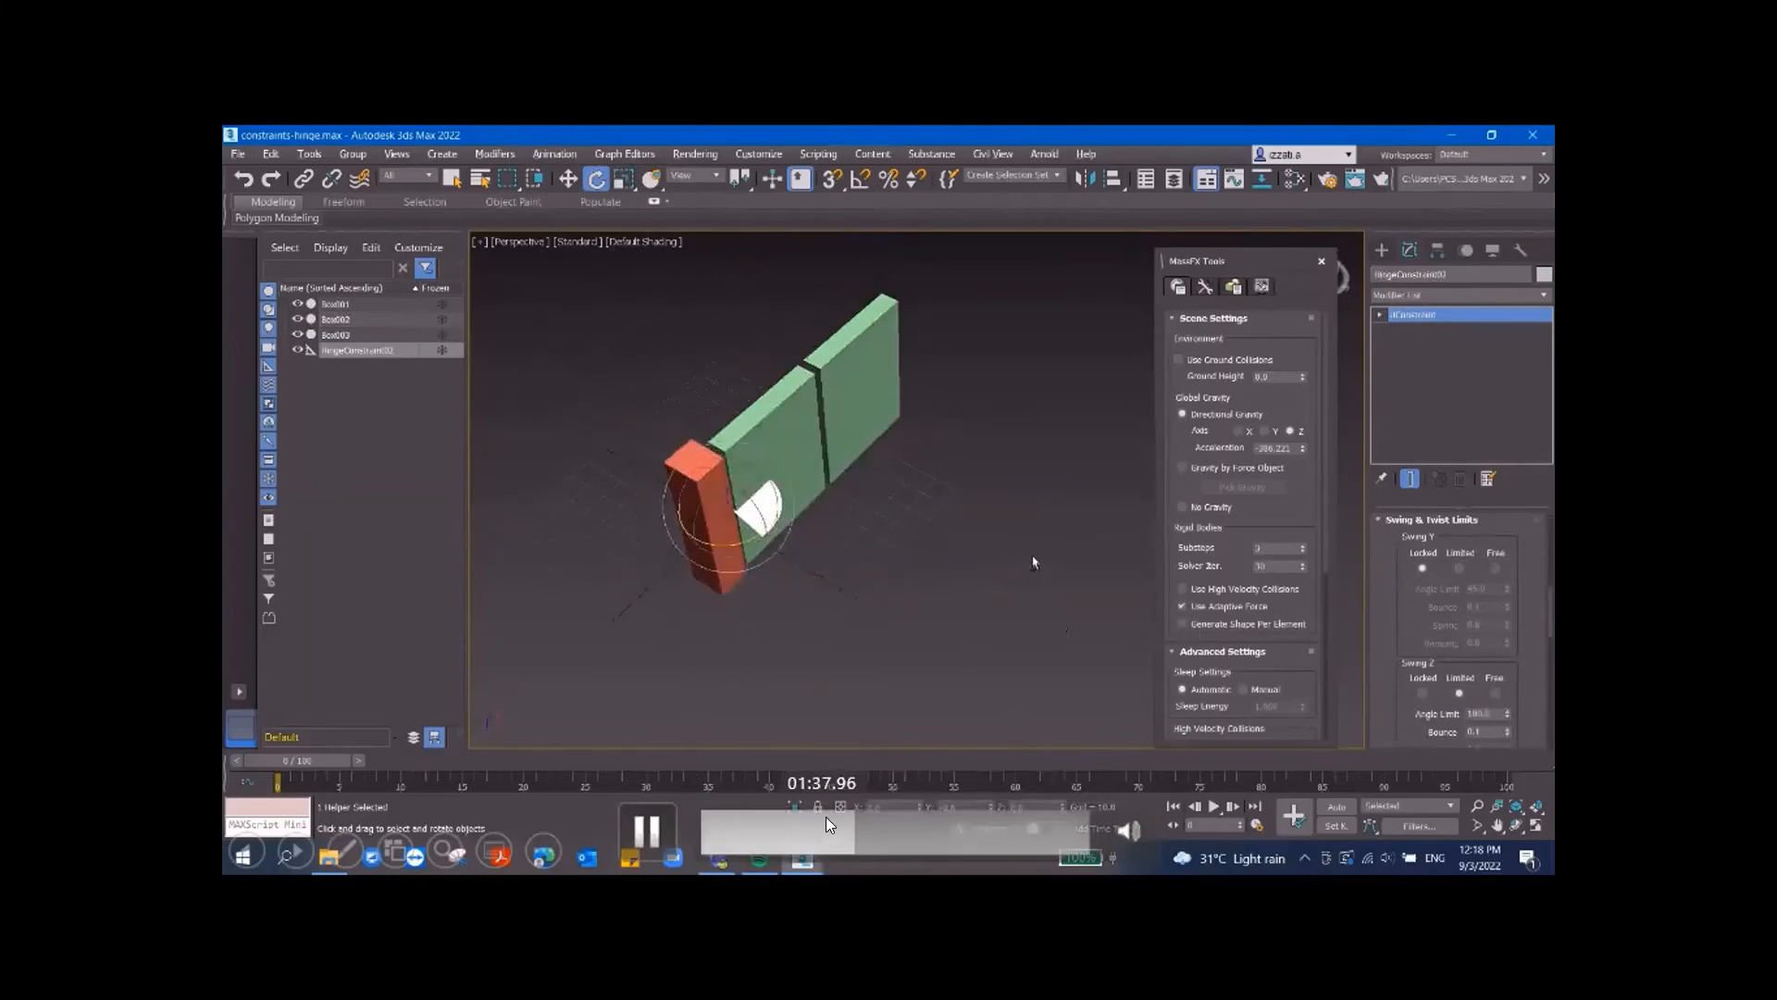
left_click(855, 836)
left_click_drag(854, 843, 867, 835)
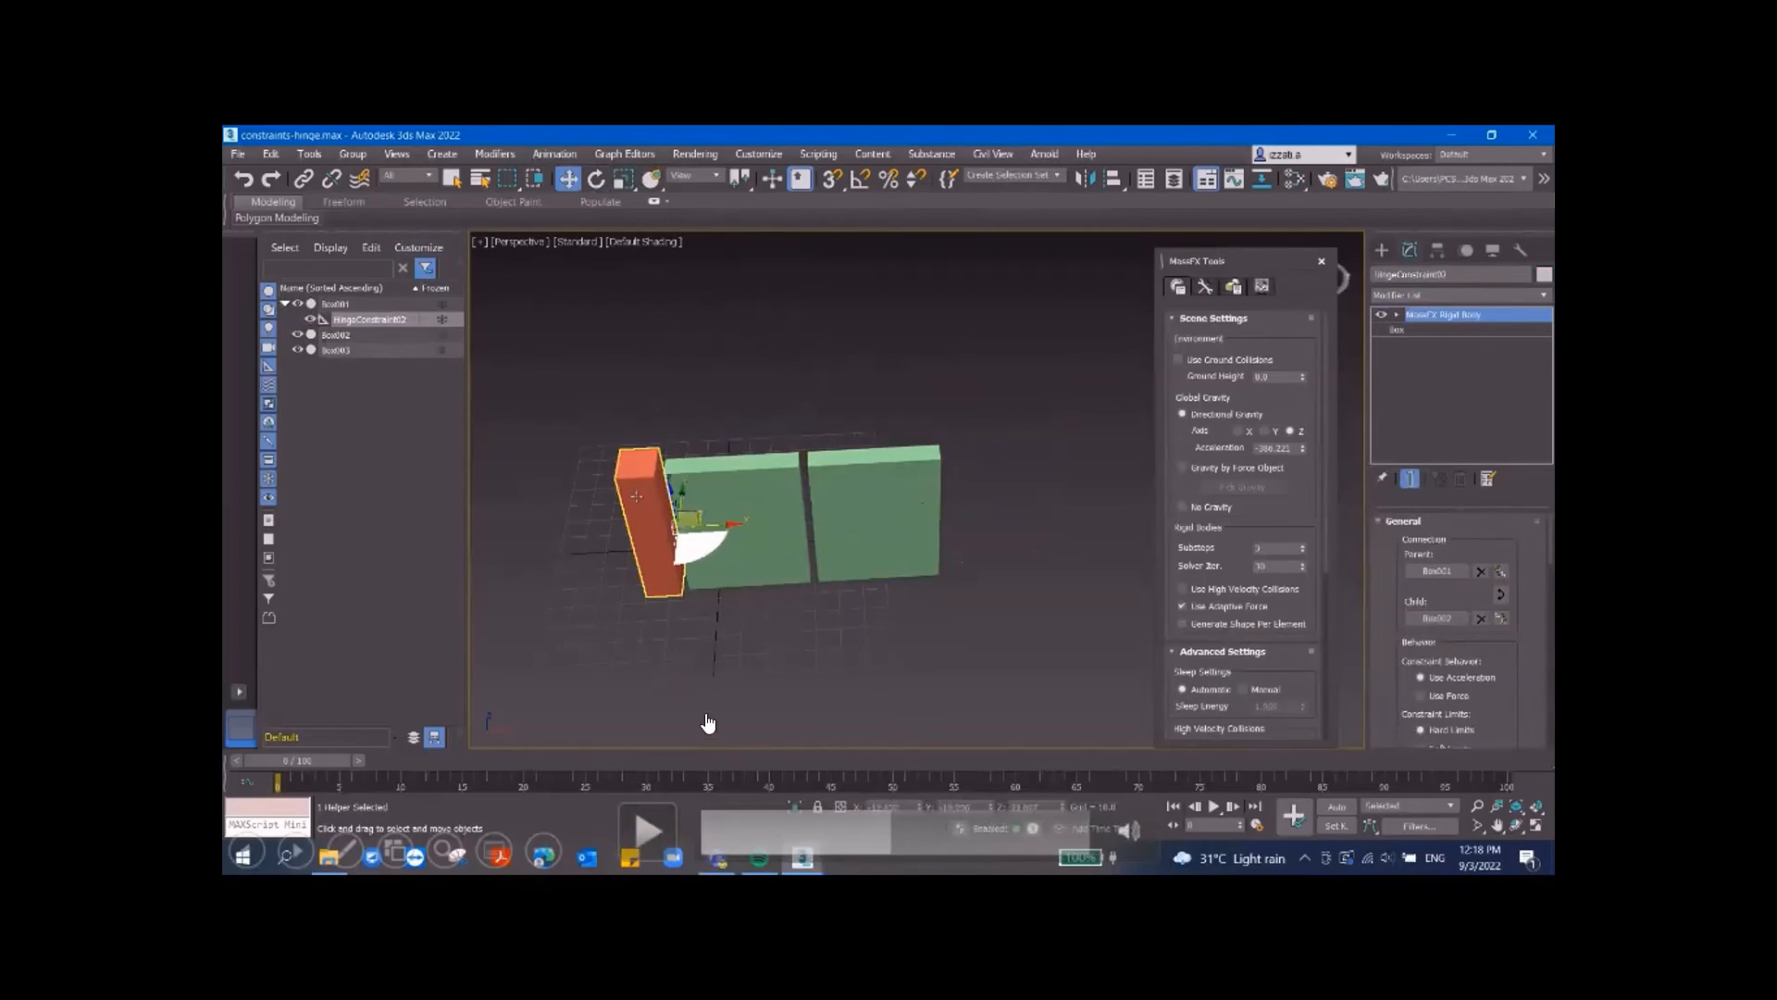
- Move between the post's Rigid Body Type options and the earlier hinge limit settings, examining how the red post is set up
left_click(651, 820)
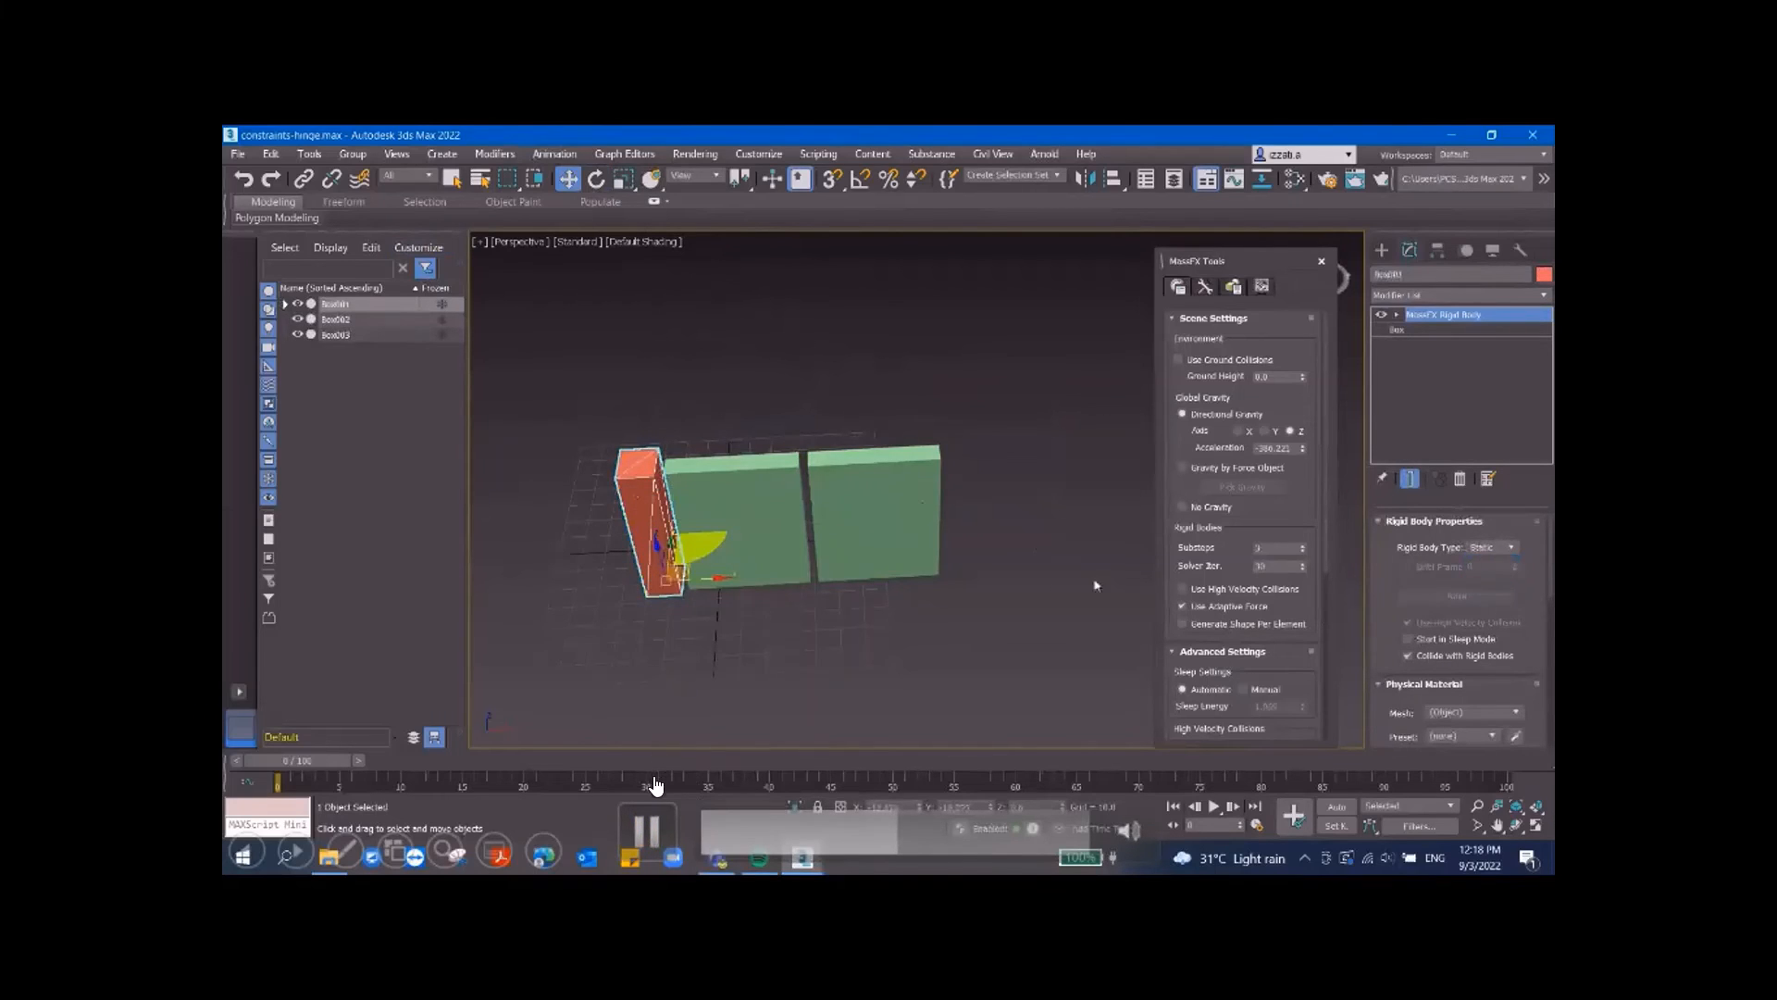
left_click(648, 835)
left_click(881, 839)
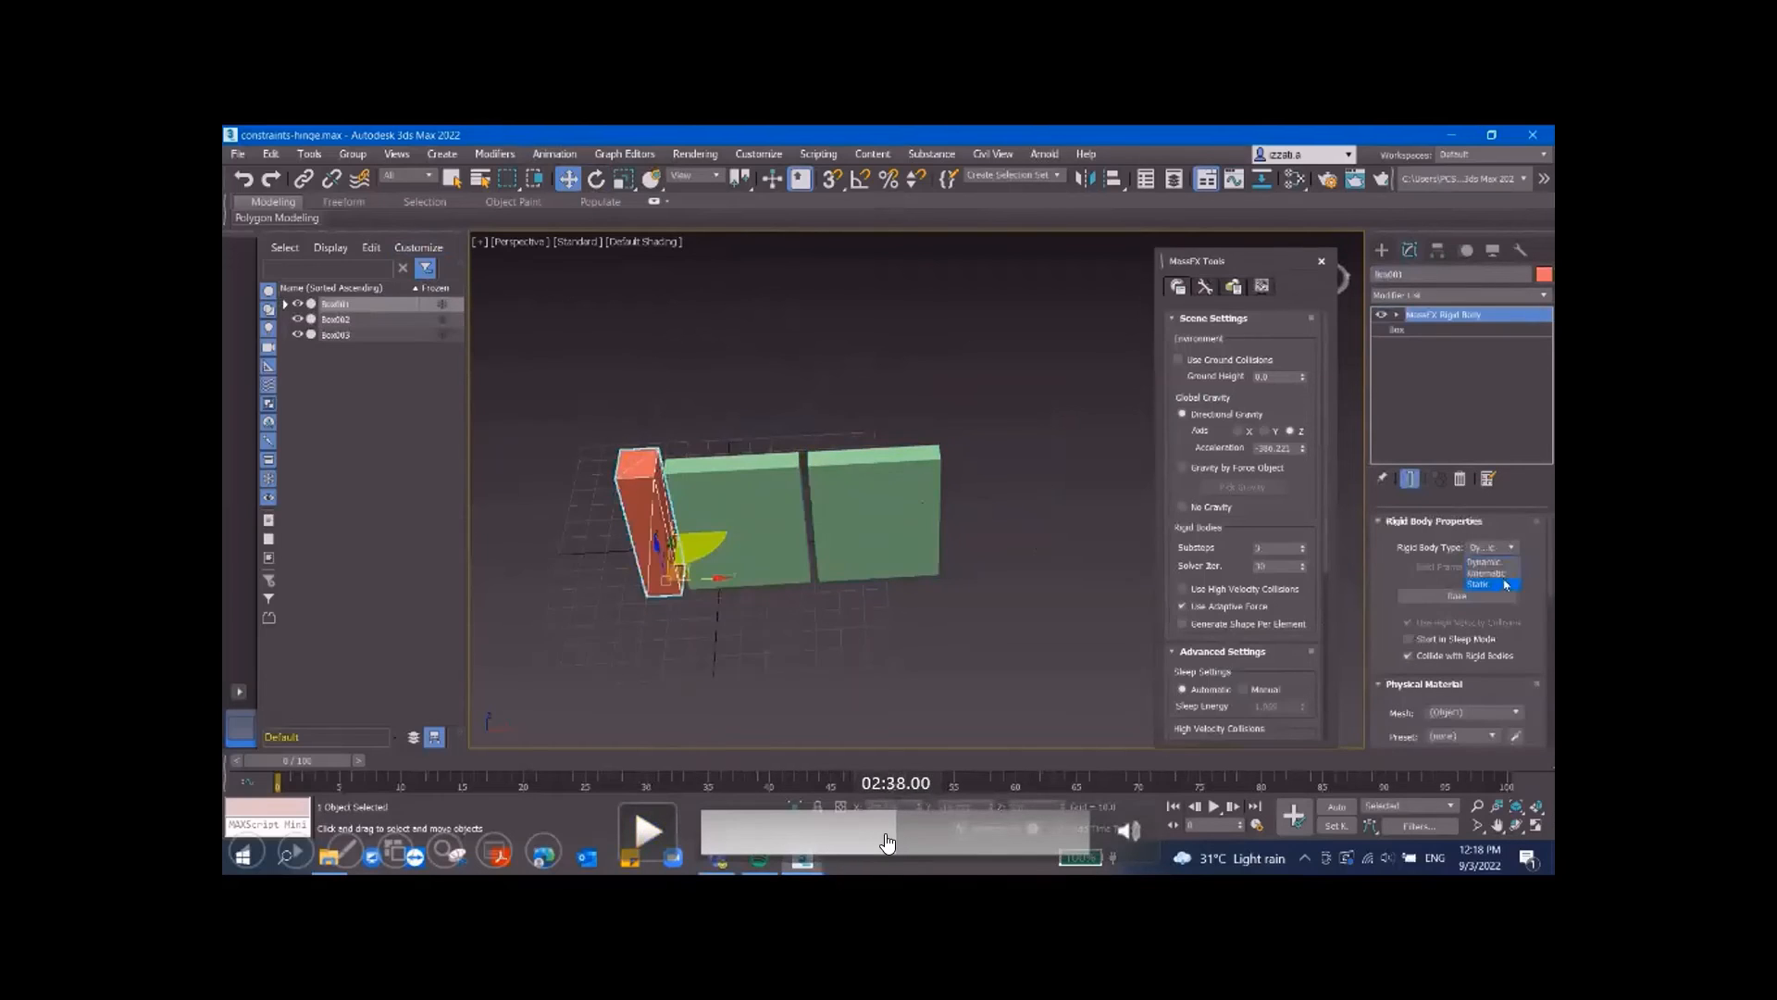
left_click(877, 838)
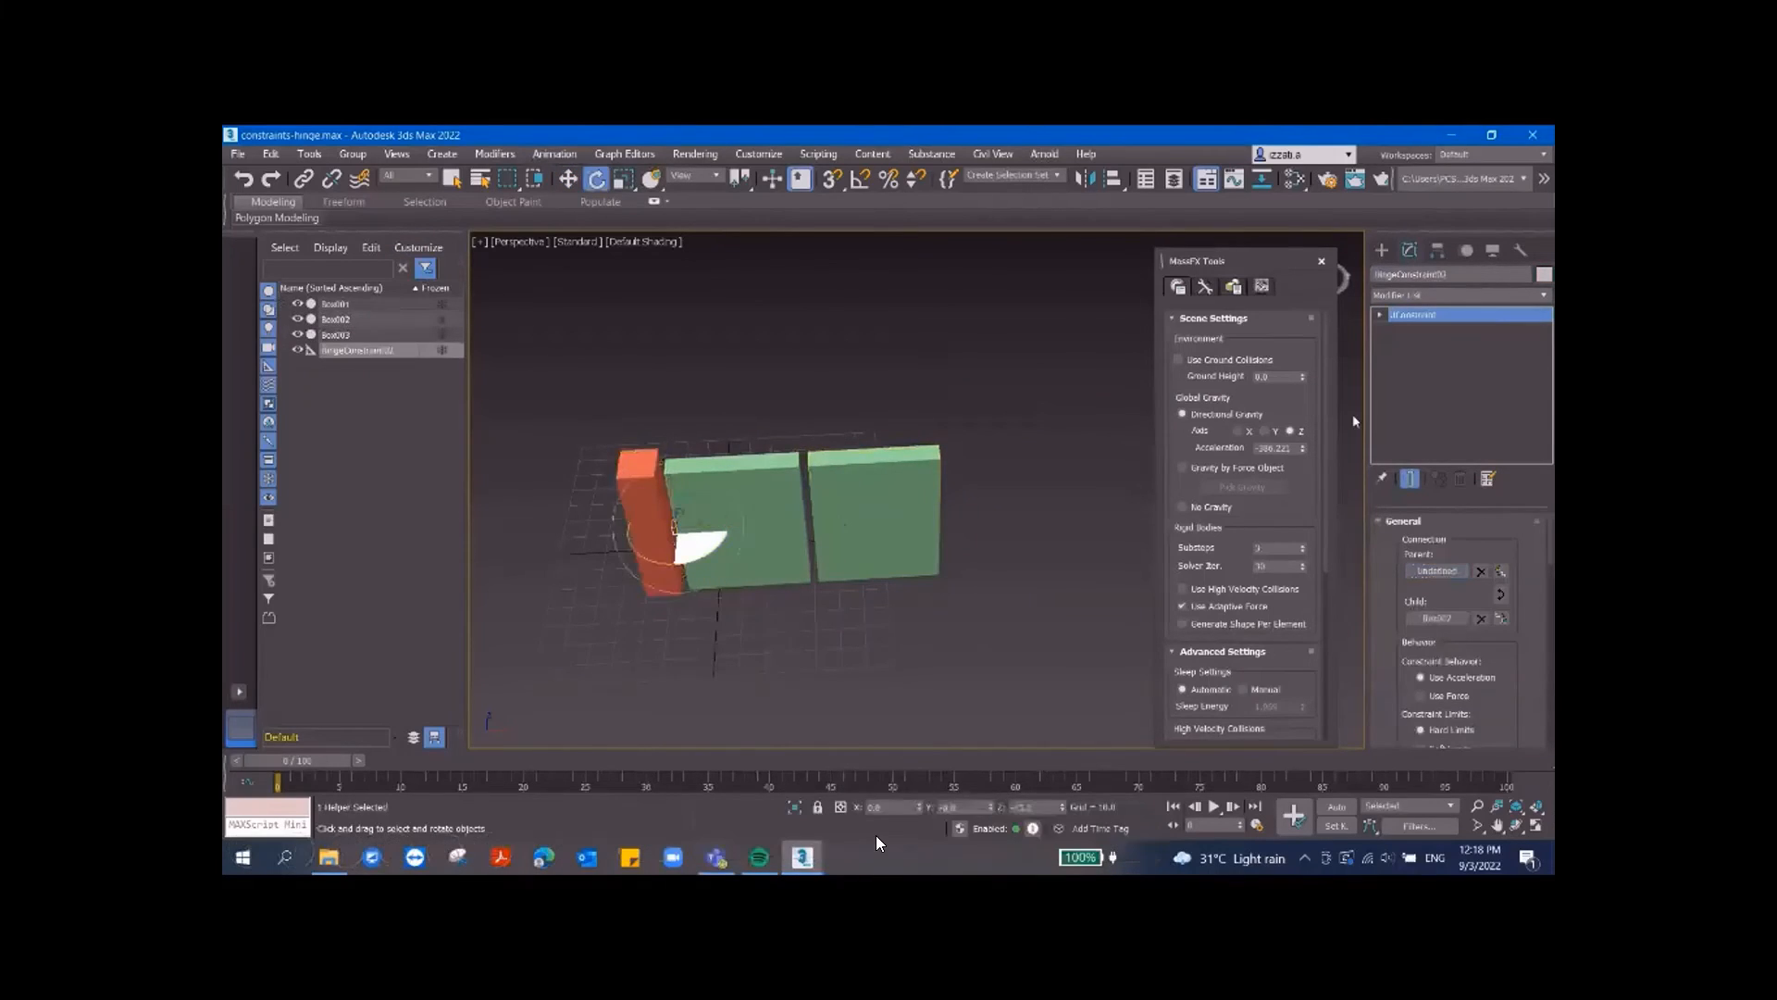
left_click(874, 839)
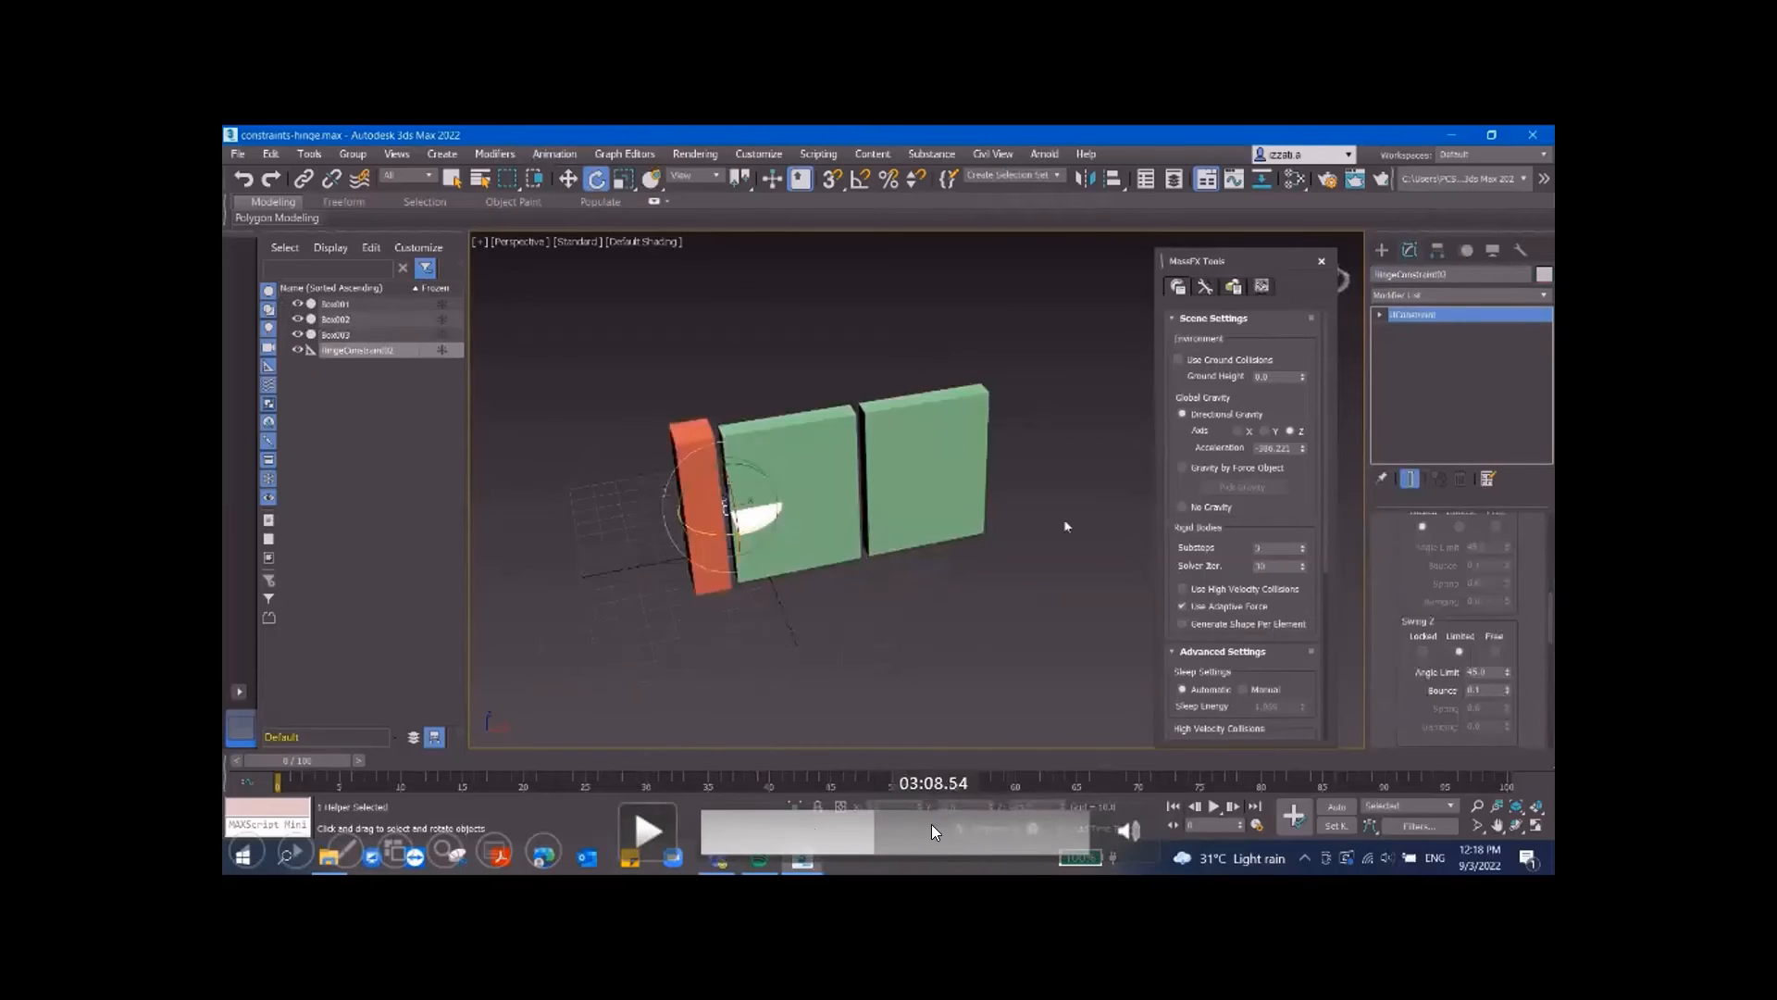
key("space")
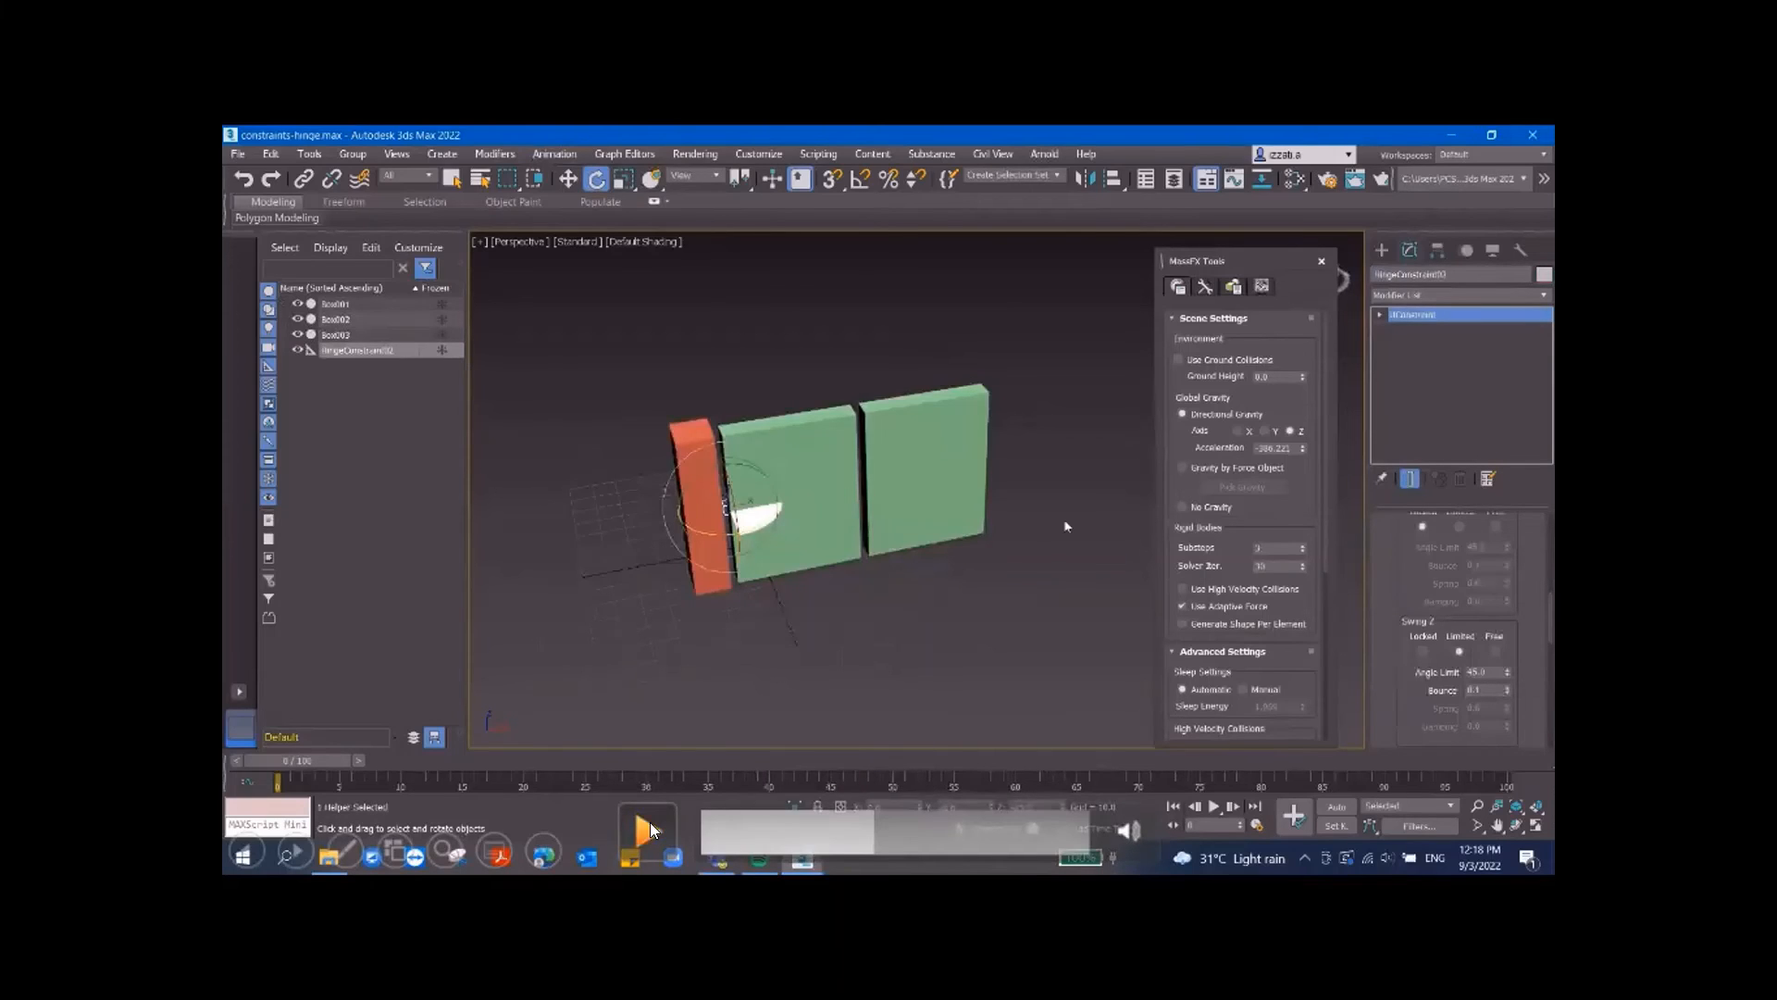
- Replay the parent assignment in the hinge demo, examining how Box001 receives a rigid body modifier and its Rigid Body Type
left_click_drag(873, 837, 883, 836)
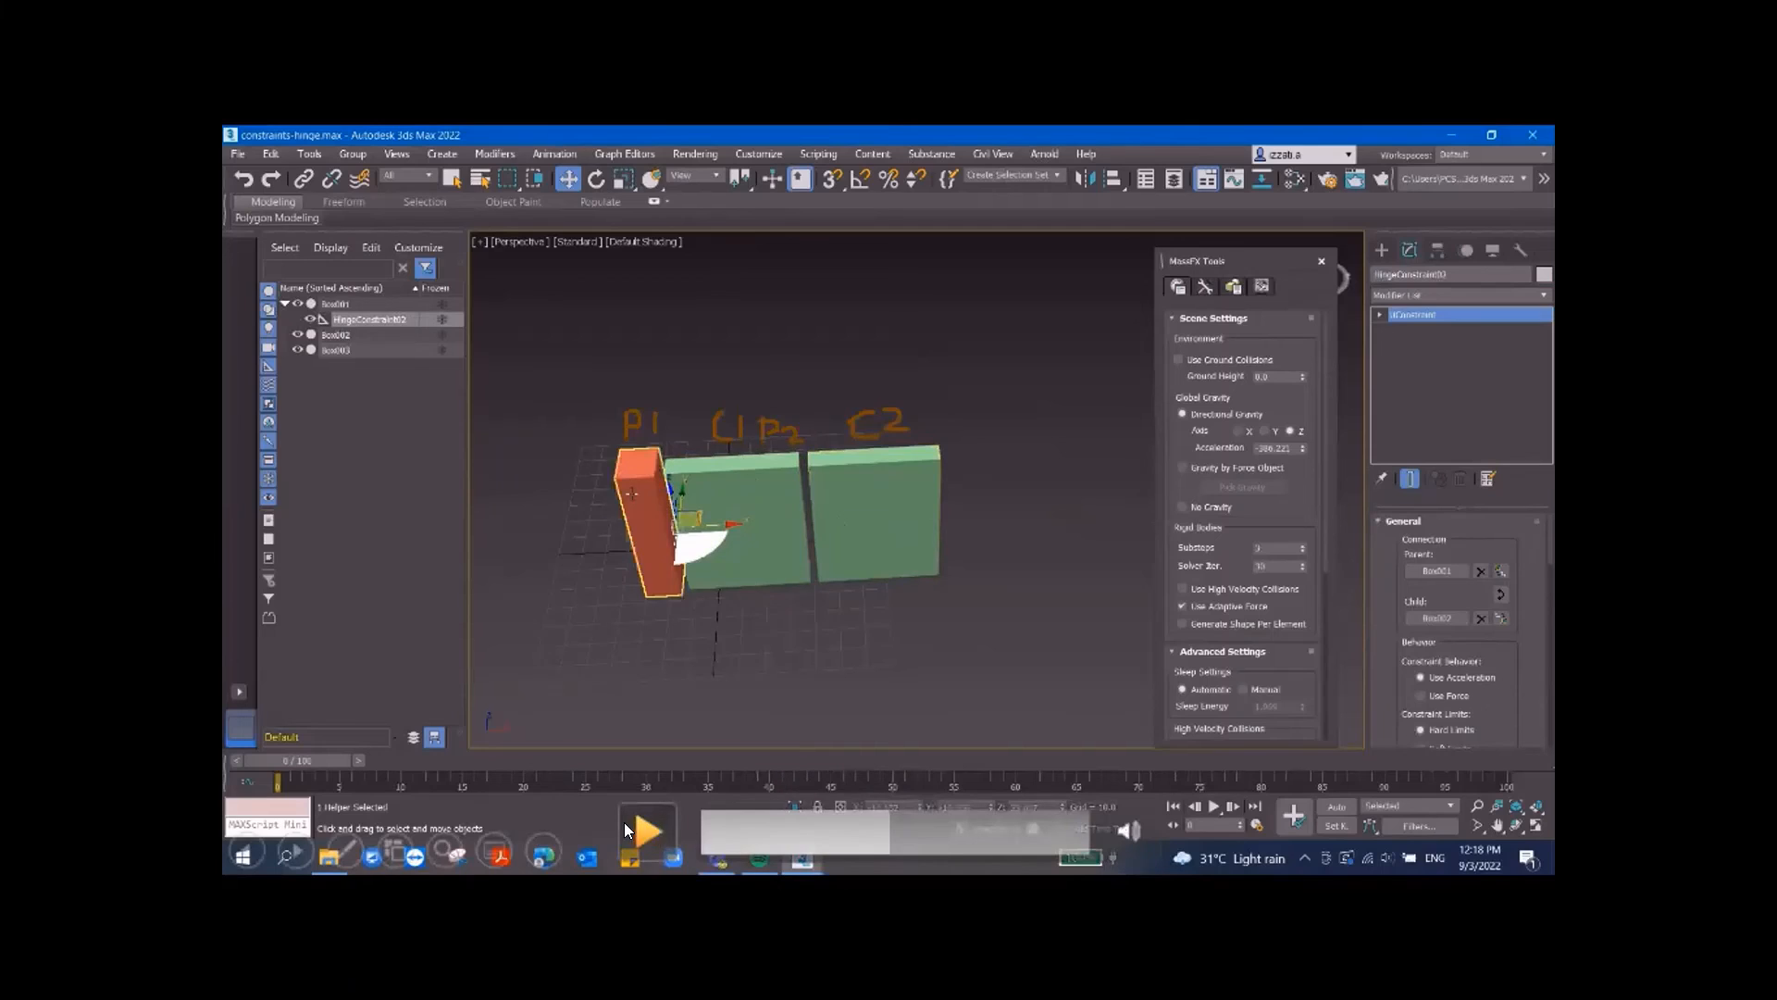
left_click(891, 822)
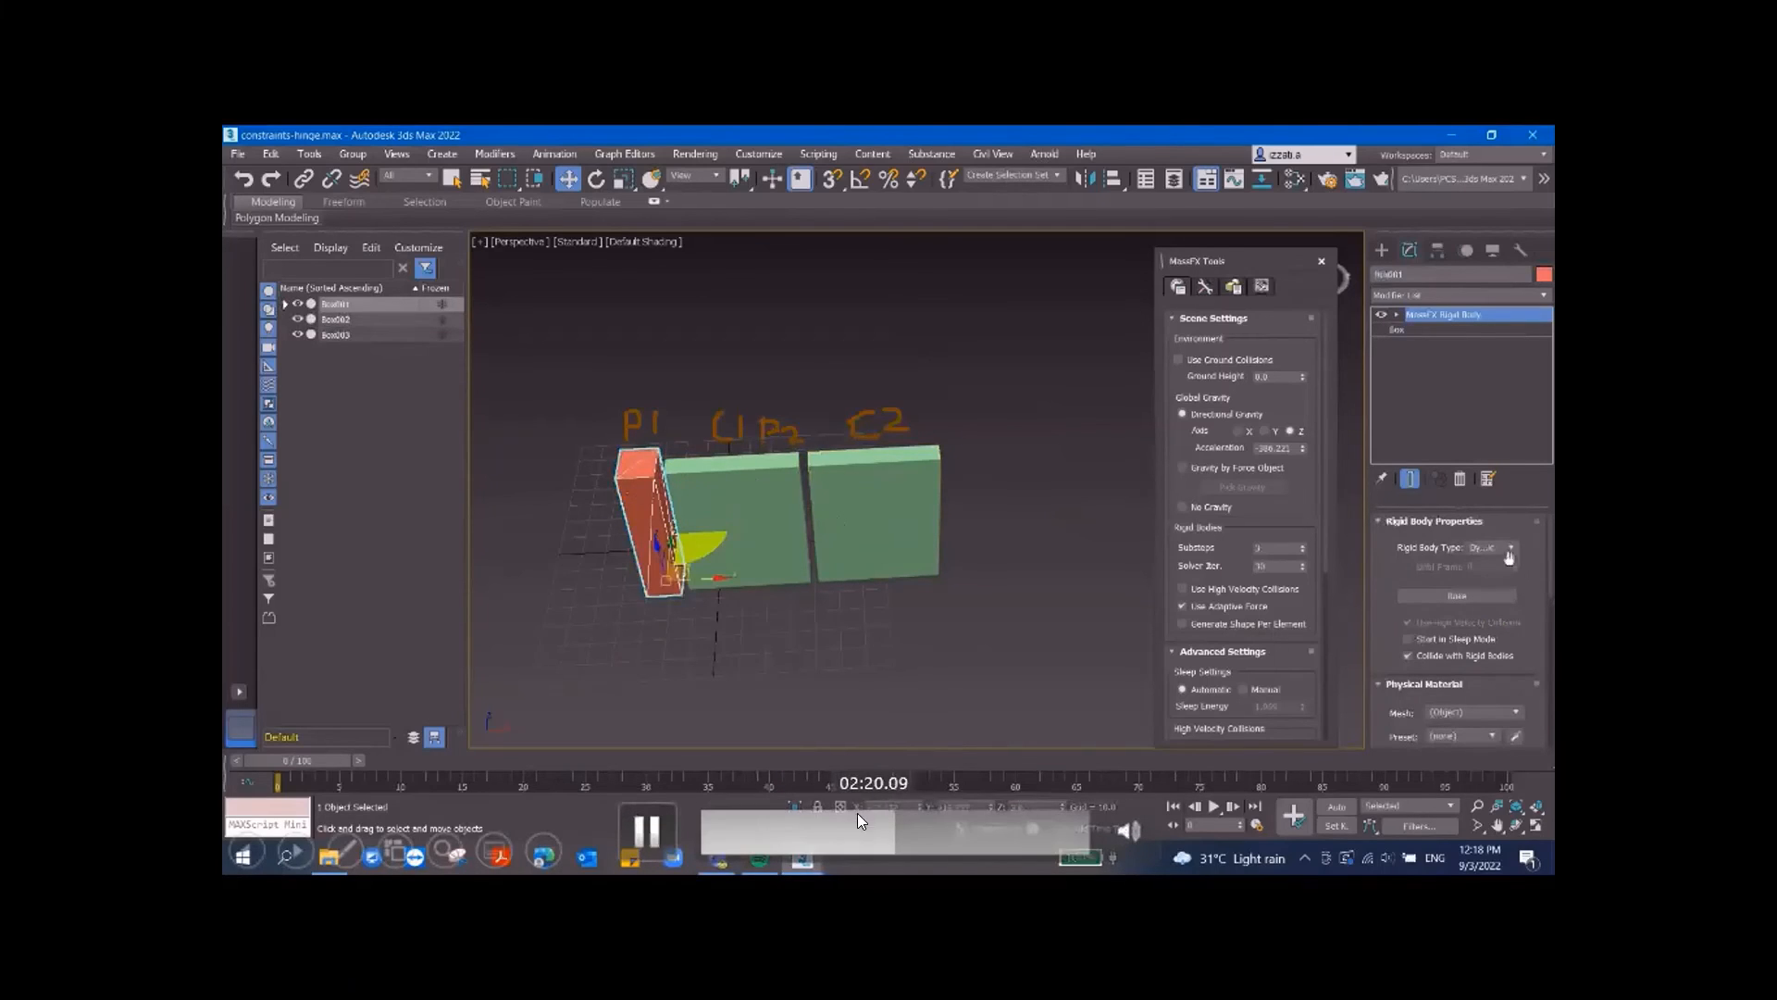
left_click(882, 823)
left_click(881, 824)
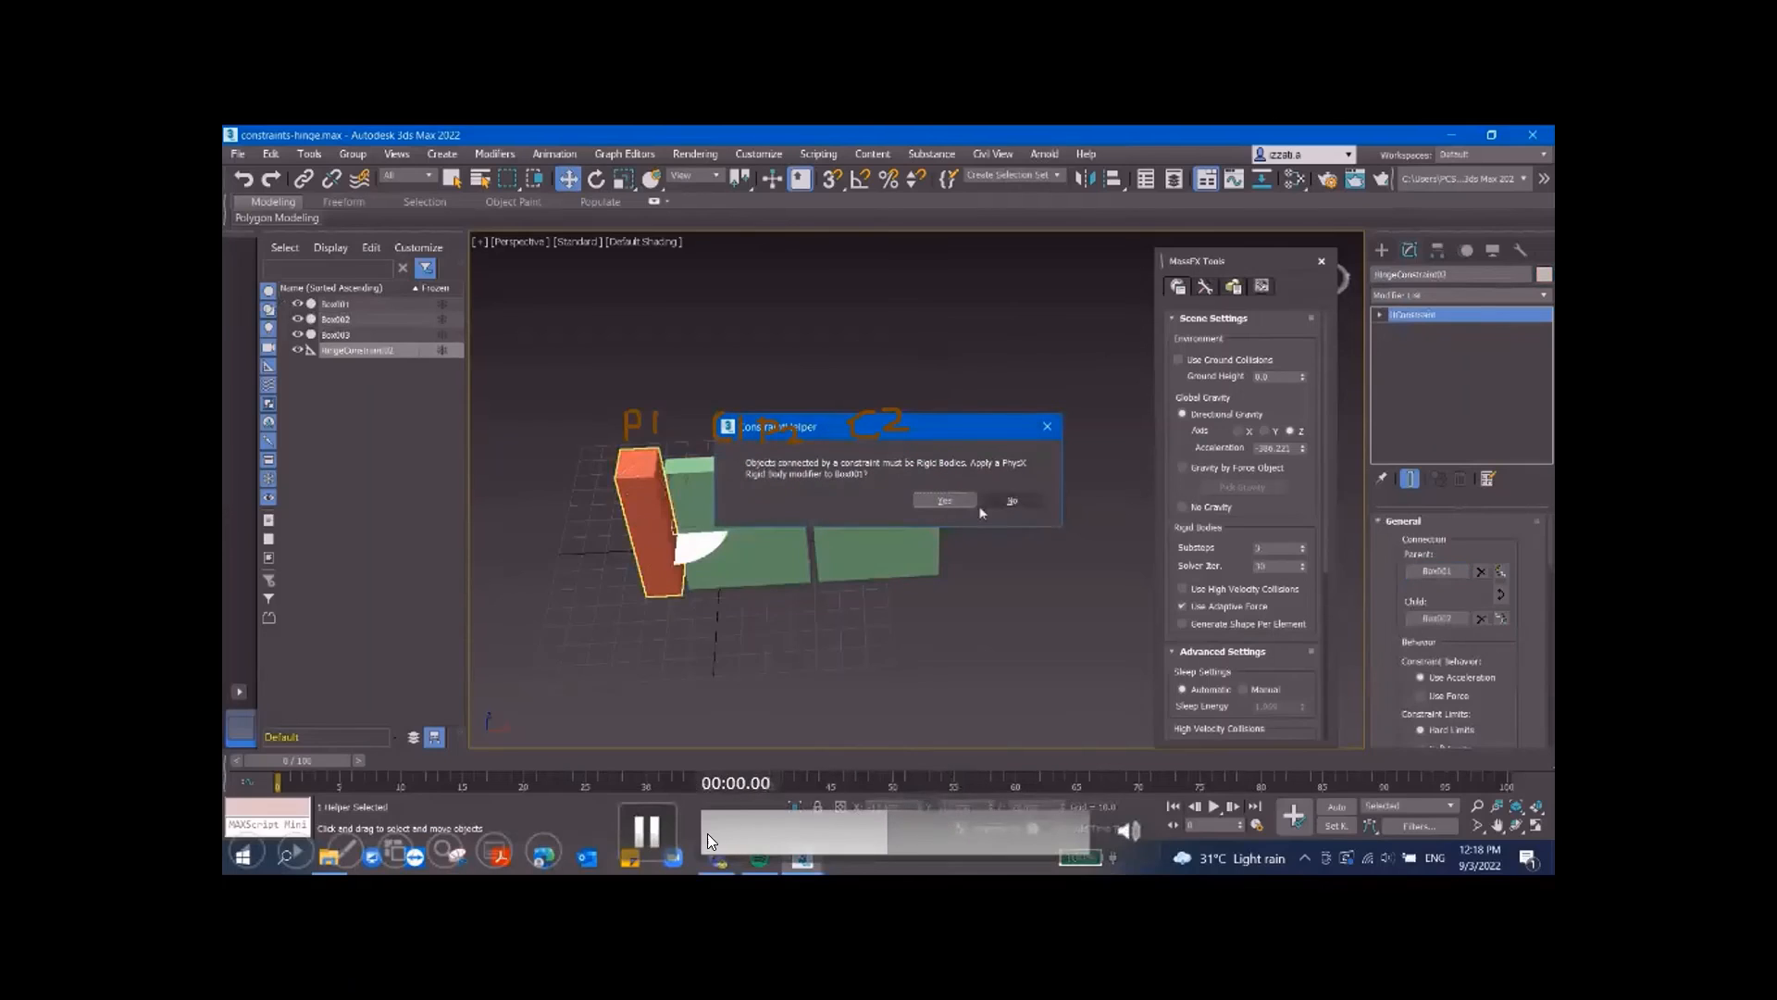
left_click(657, 836)
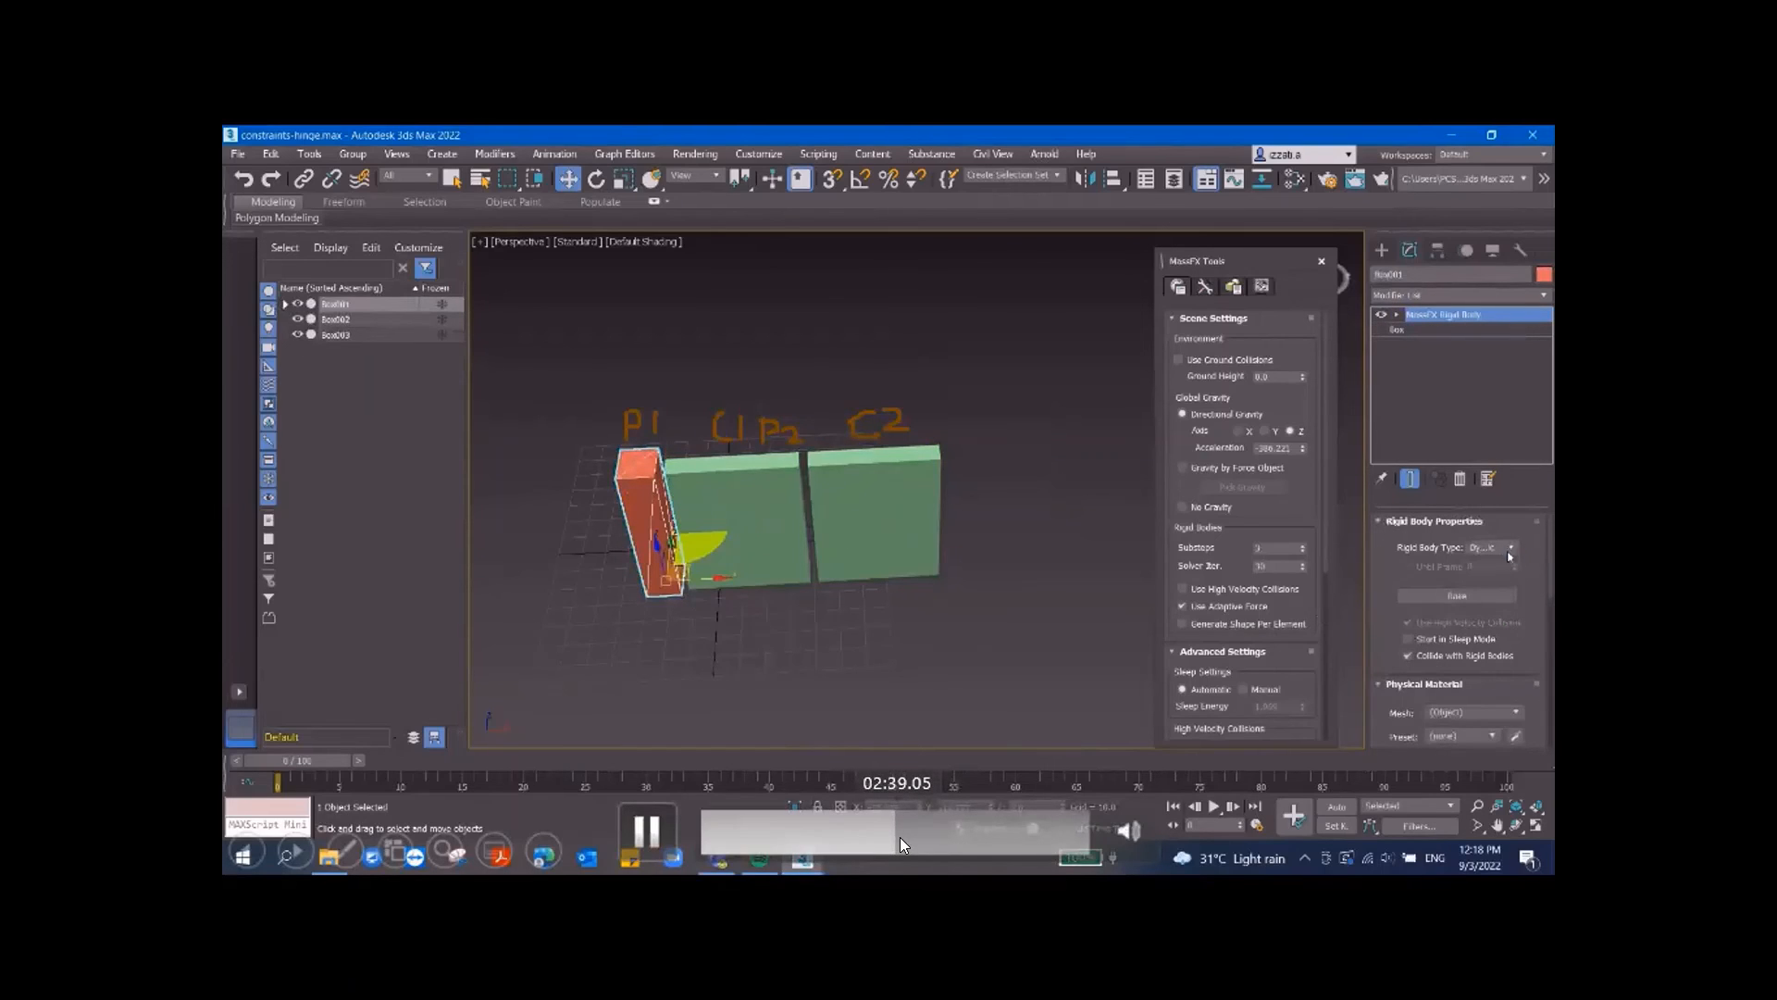
- Skim the rest of the hinge demo, examining the Wind space warp beside the boxes and the completed row of hinged panels
left_click_drag(896, 837, 987, 848)
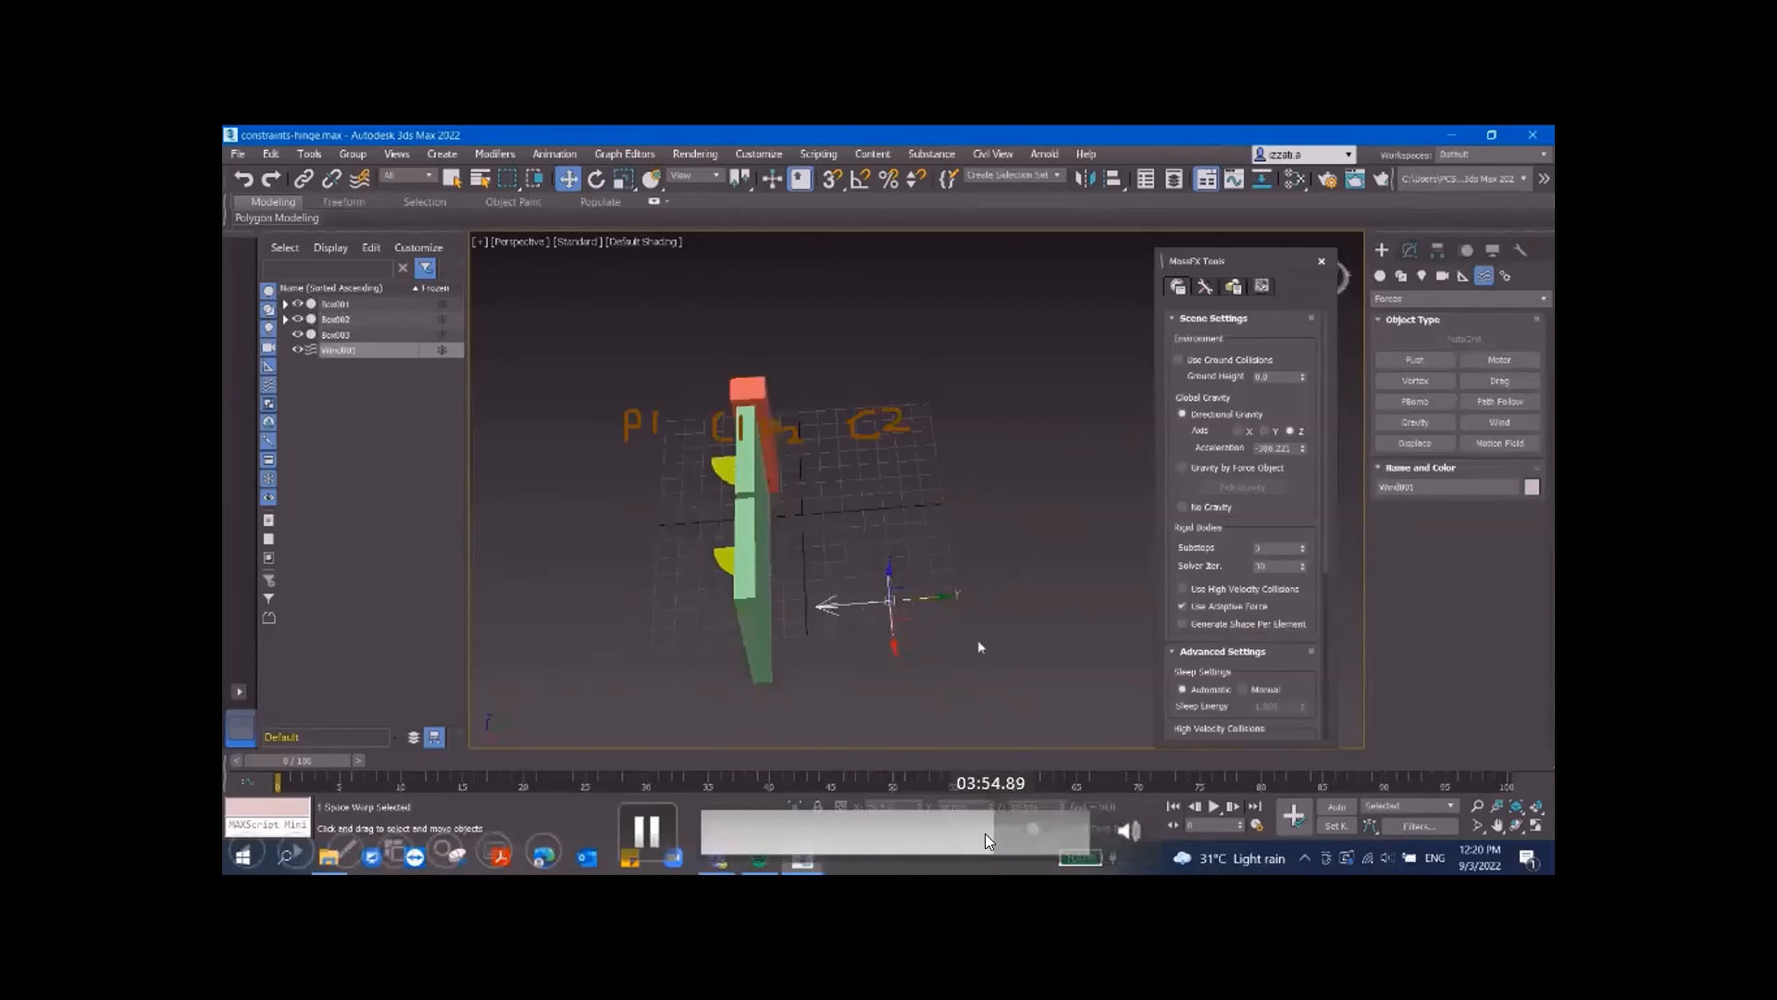
left_click(996, 839)
left_click_drag(994, 837, 1024, 842)
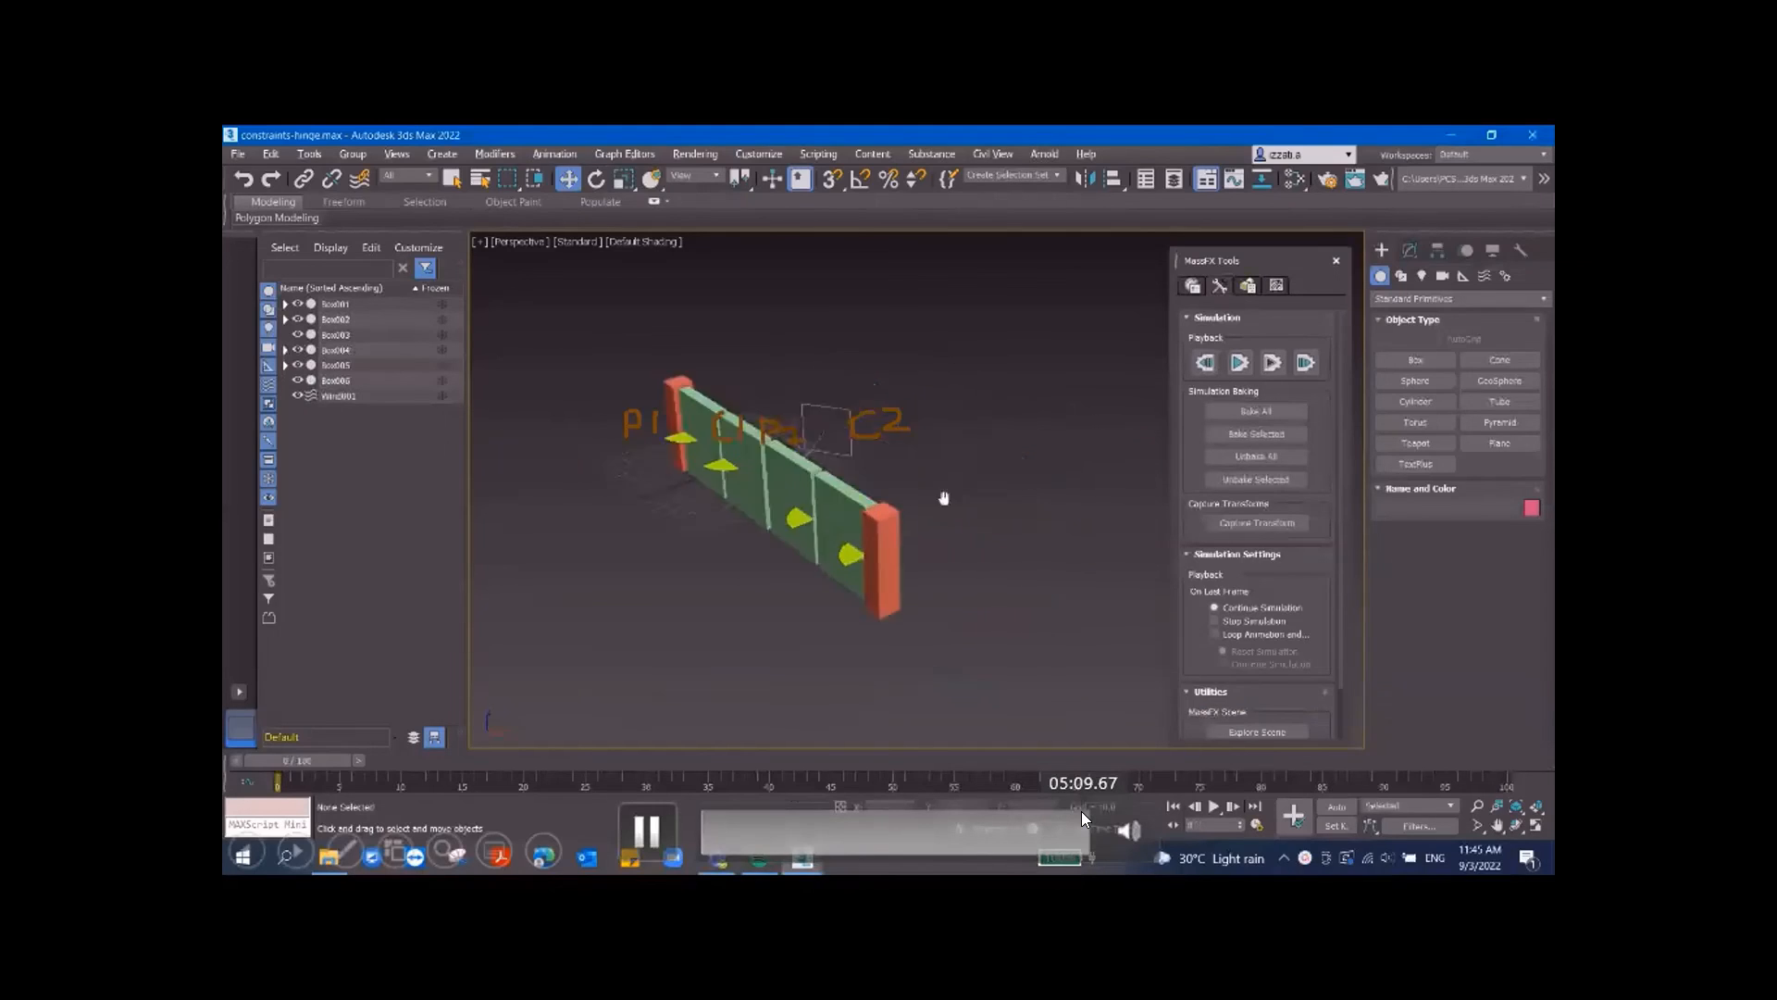
- Advance to the Simple Simulation Setup (Ragdolls) slide, play its demo and skip ahead to the character's skinning
key("Right")
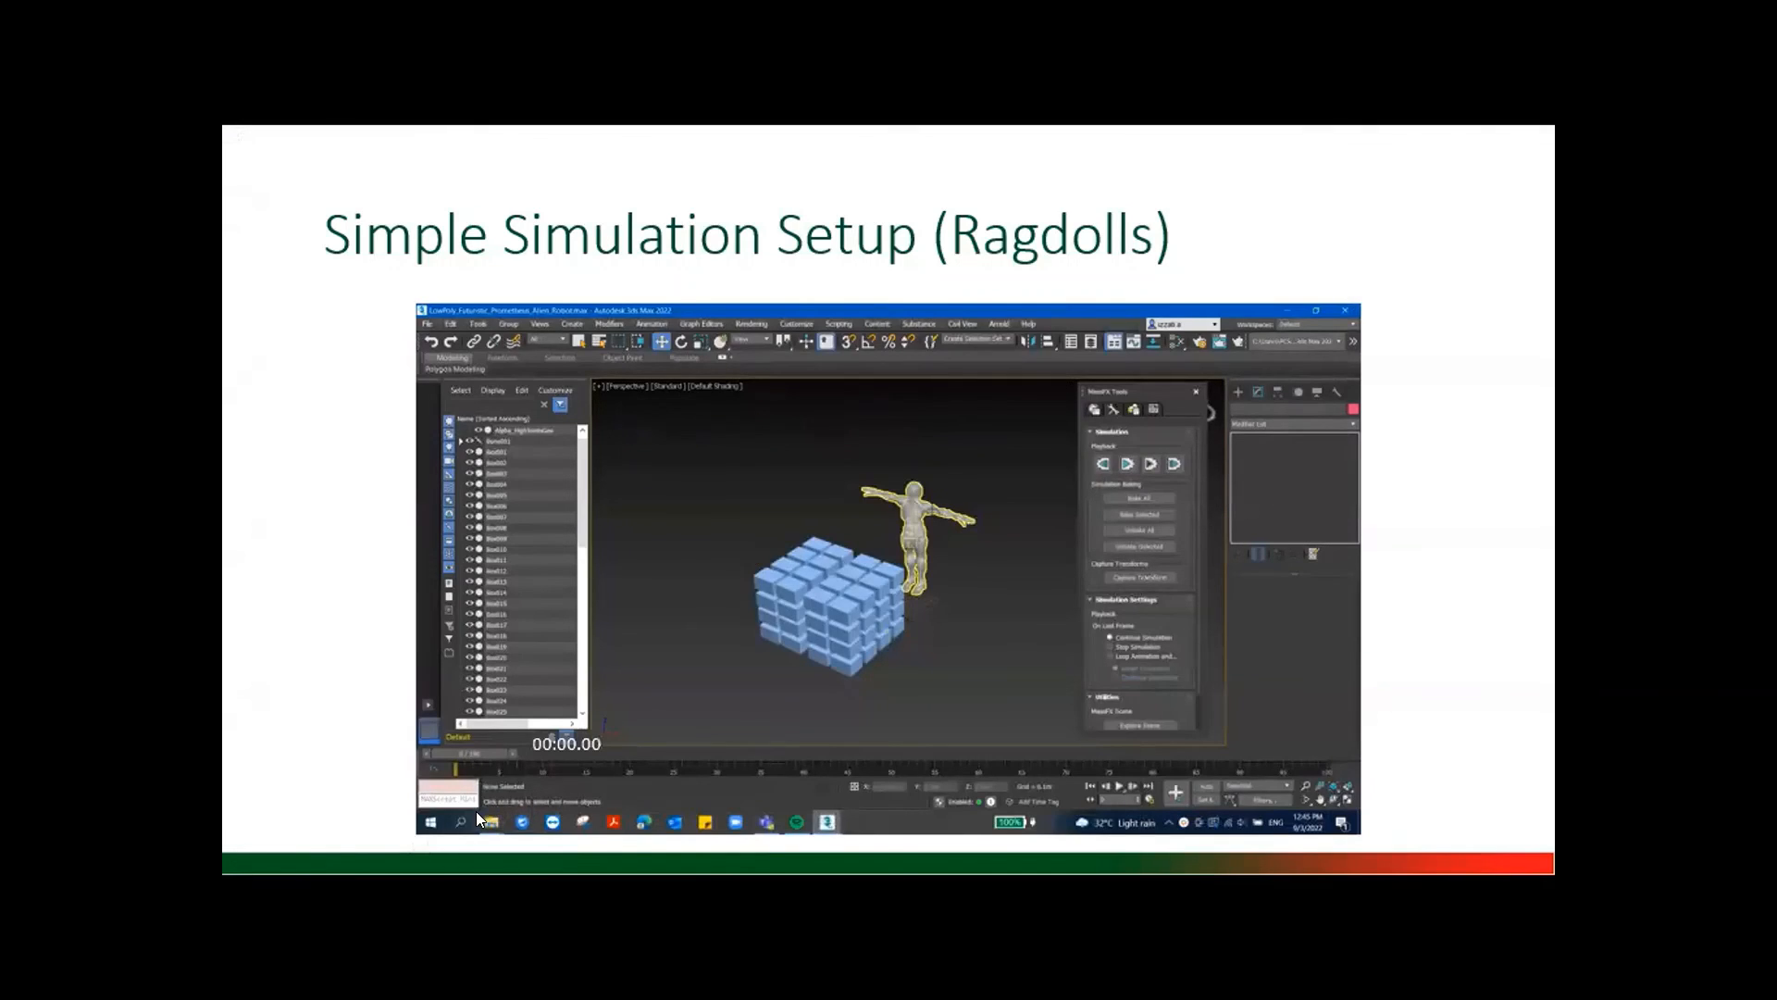
left_click(477, 785)
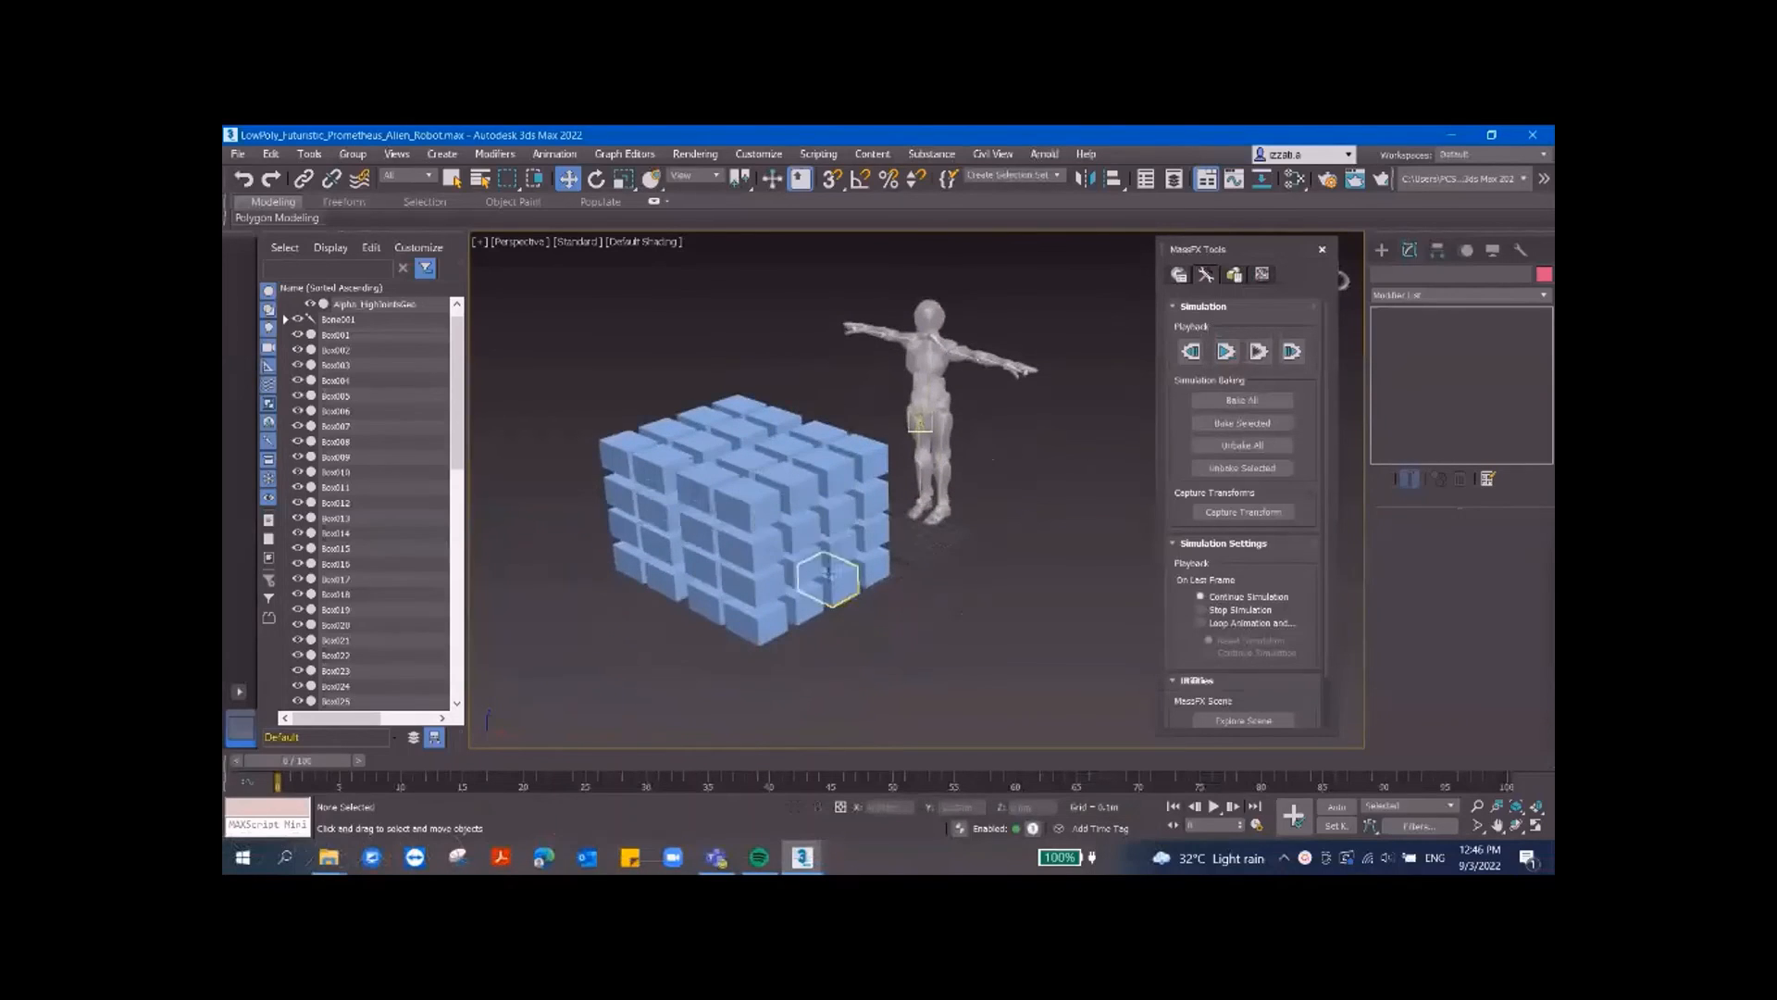
mouse_move(640, 833)
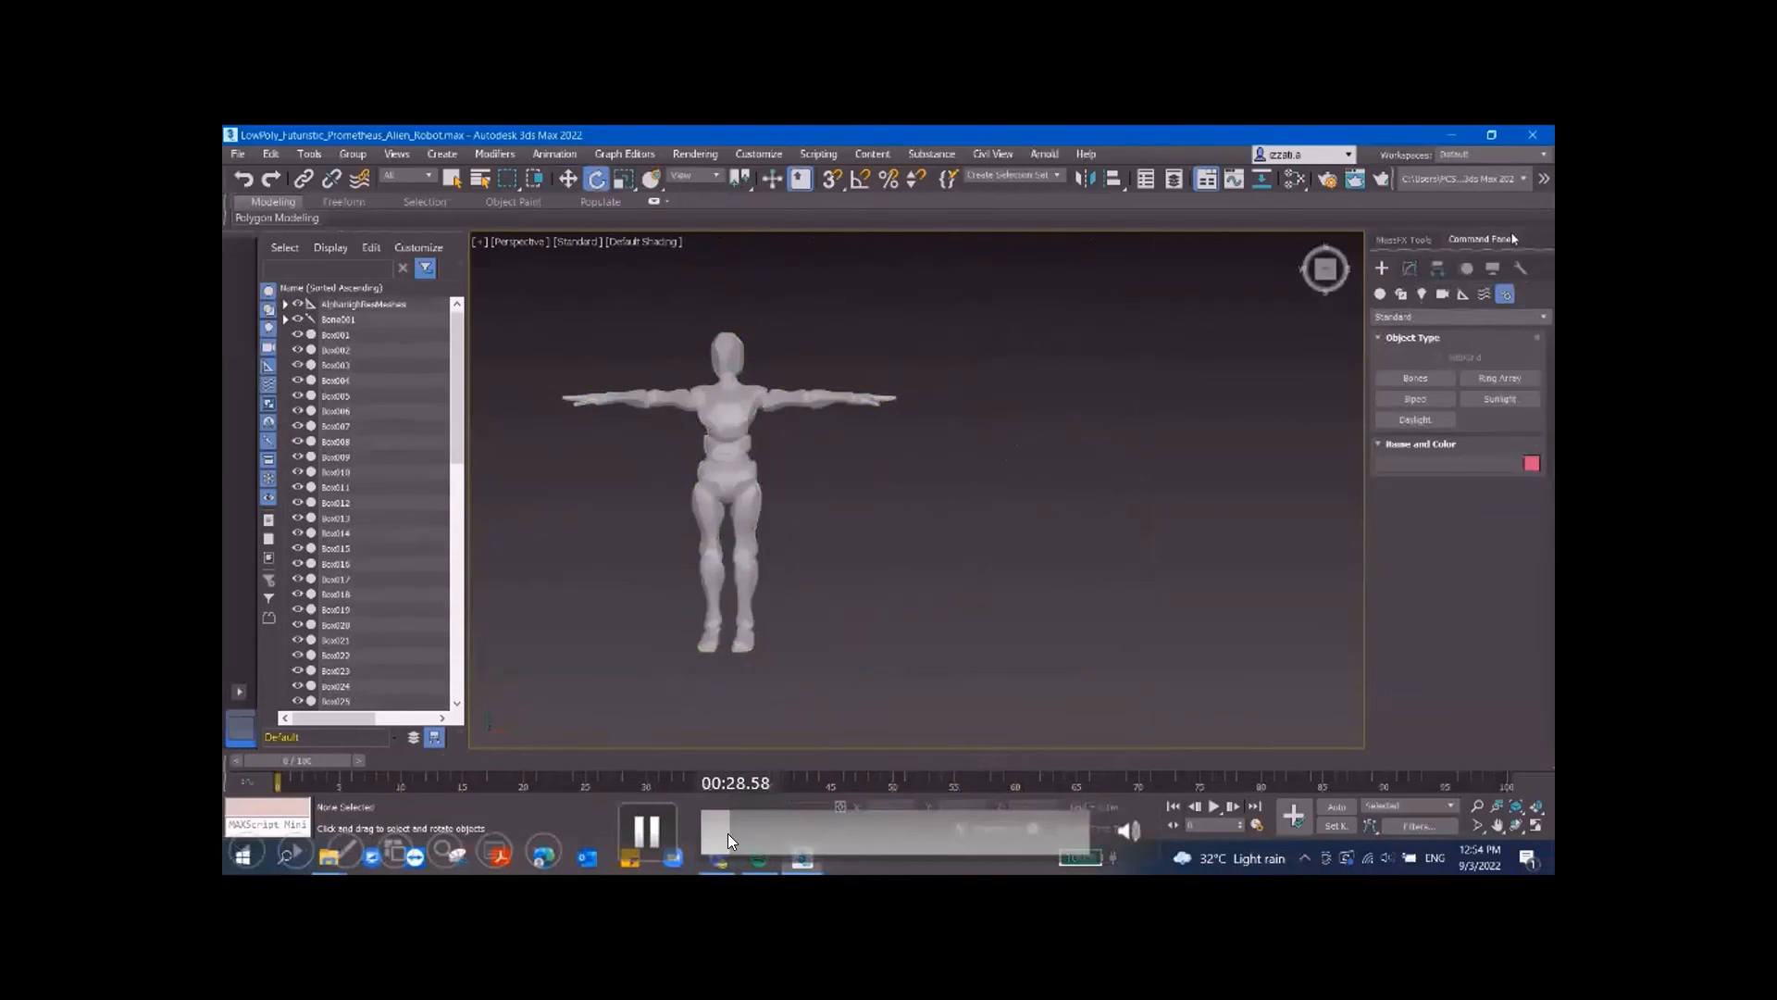
left_click_drag(728, 835, 755, 839)
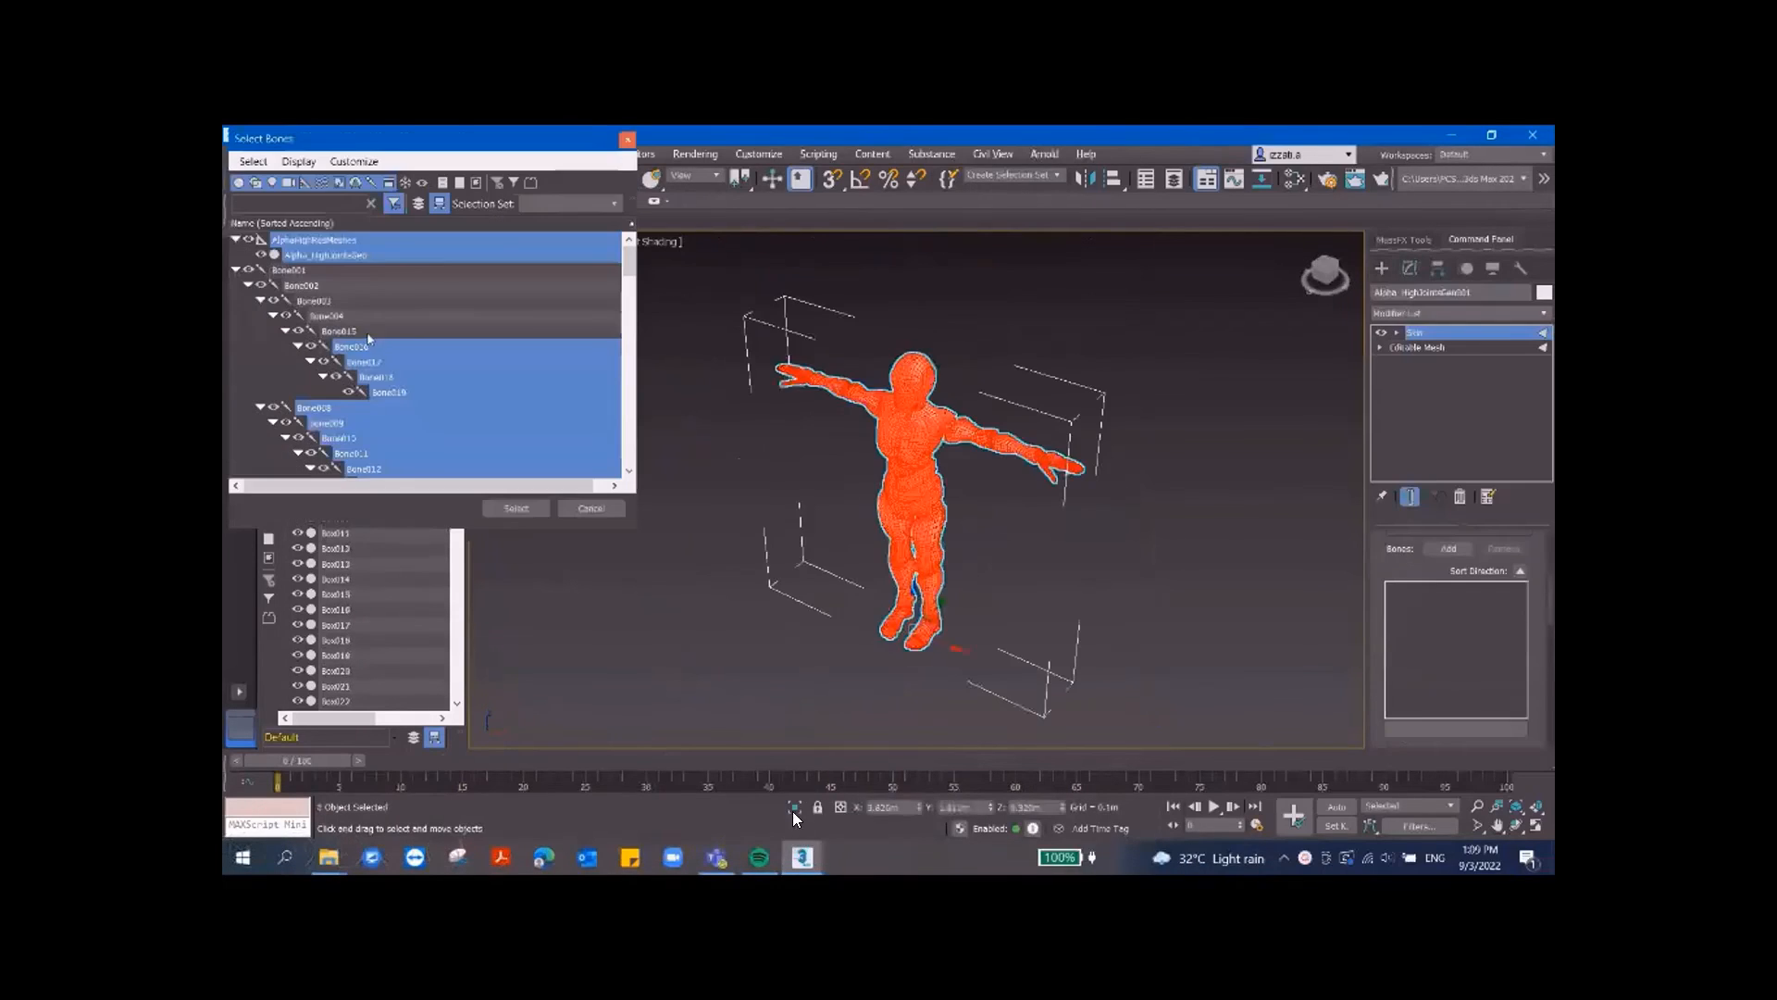
- Skim the ragdoll demo from the Skin bone selection onward, examining the MassFX Ragdoll helper, its bones and the simulated character
left_click_drag(794, 822, 931, 844)
left_click(894, 839)
mouse_move(896, 812)
left_click(930, 844)
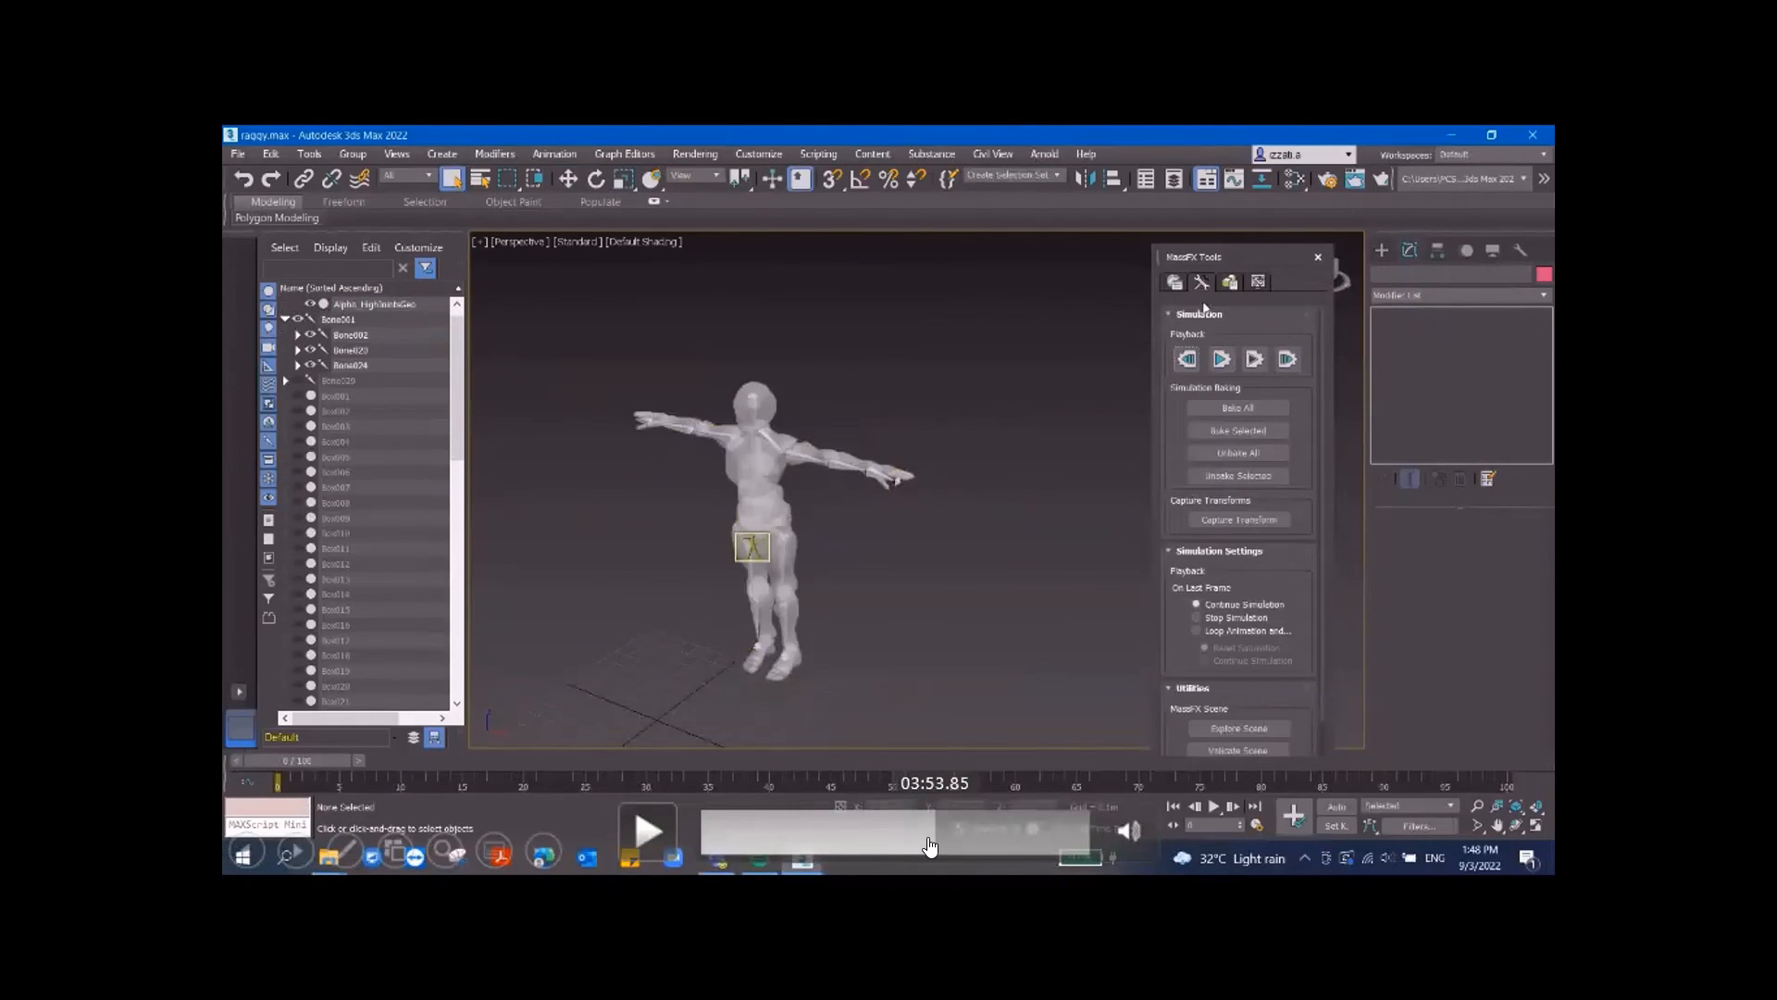
left_click(930, 840)
left_click_drag(933, 833, 952, 836)
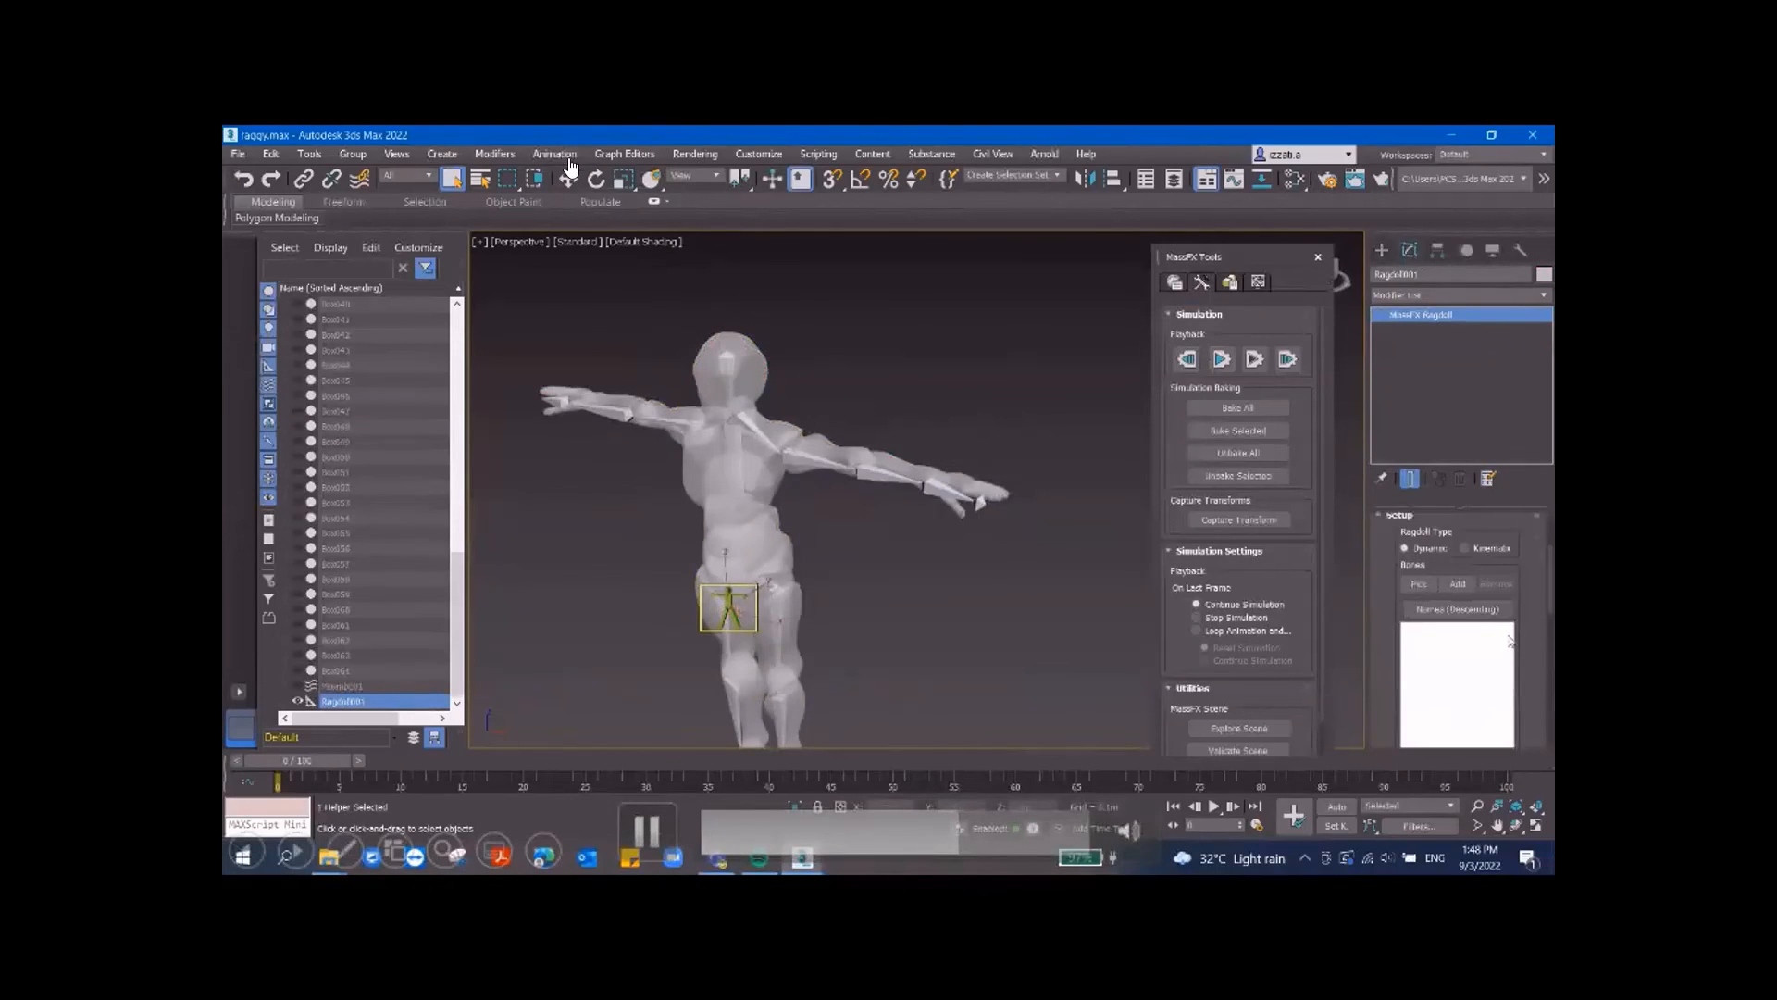
left_click_drag(954, 841, 984, 840)
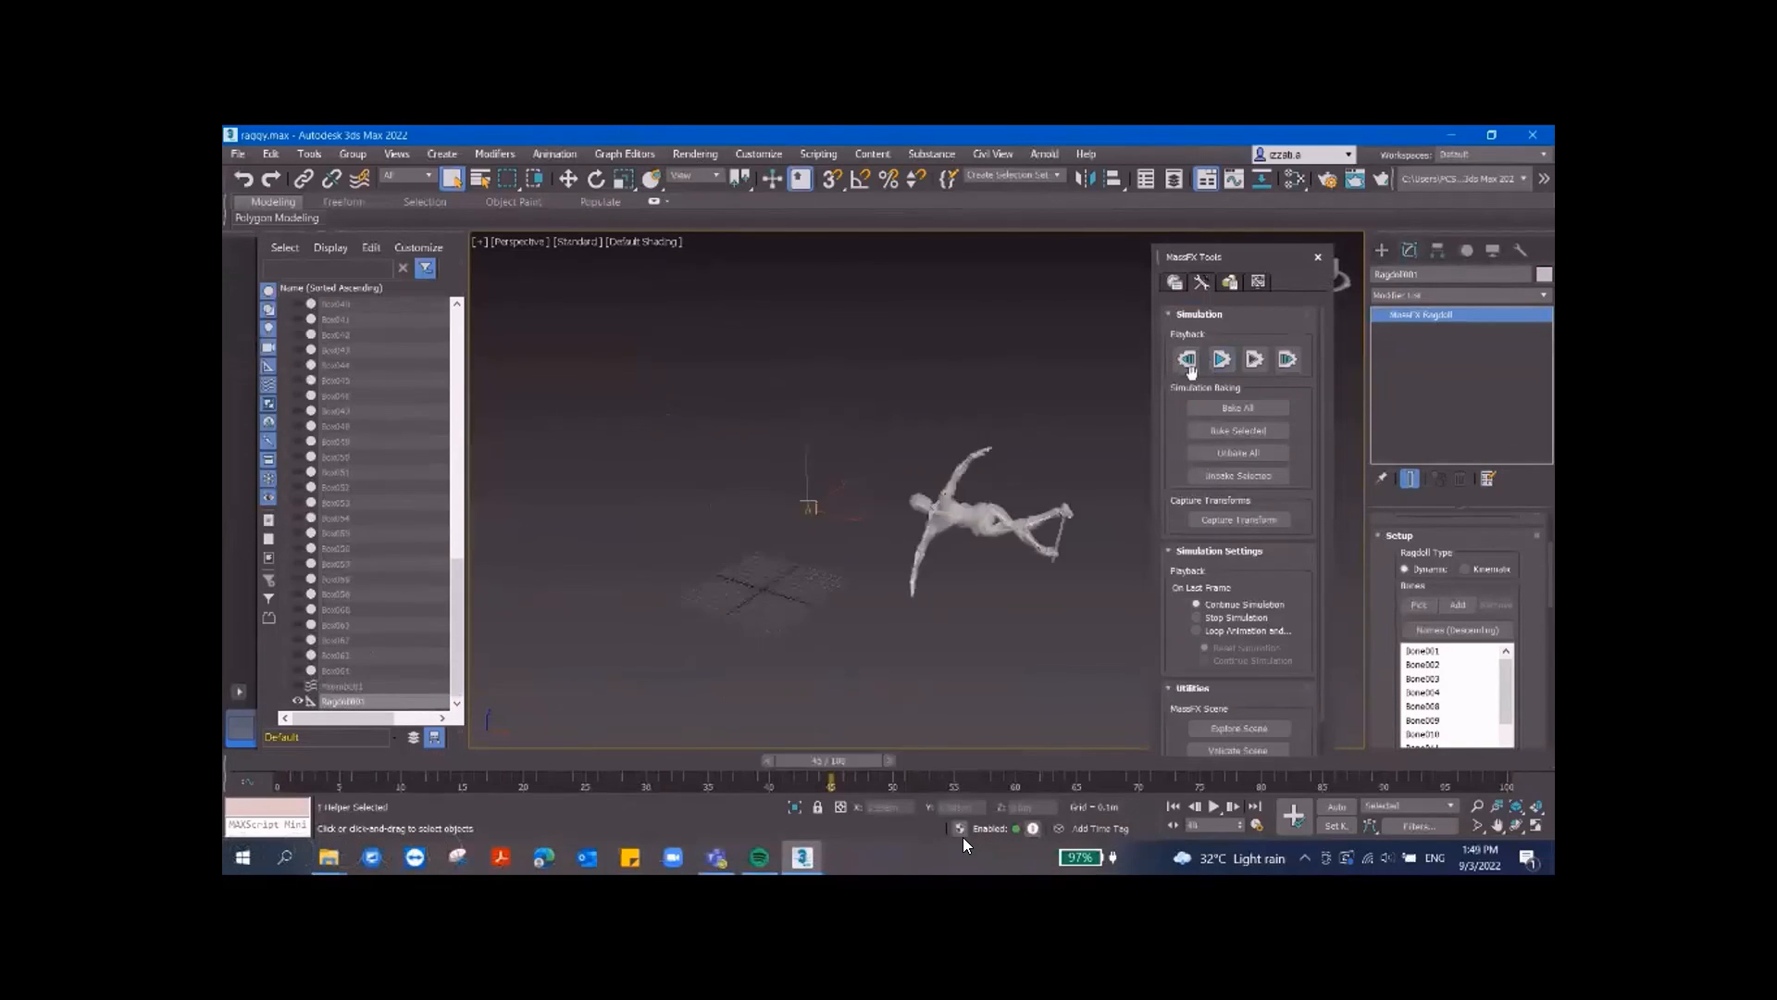
- Go back in the ragdoll demo and pause on the MassFX Rigid Bodies commands, examining the dynamic and kinematic ragdoll options
left_click(966, 839)
left_click_drag(965, 839, 904, 840)
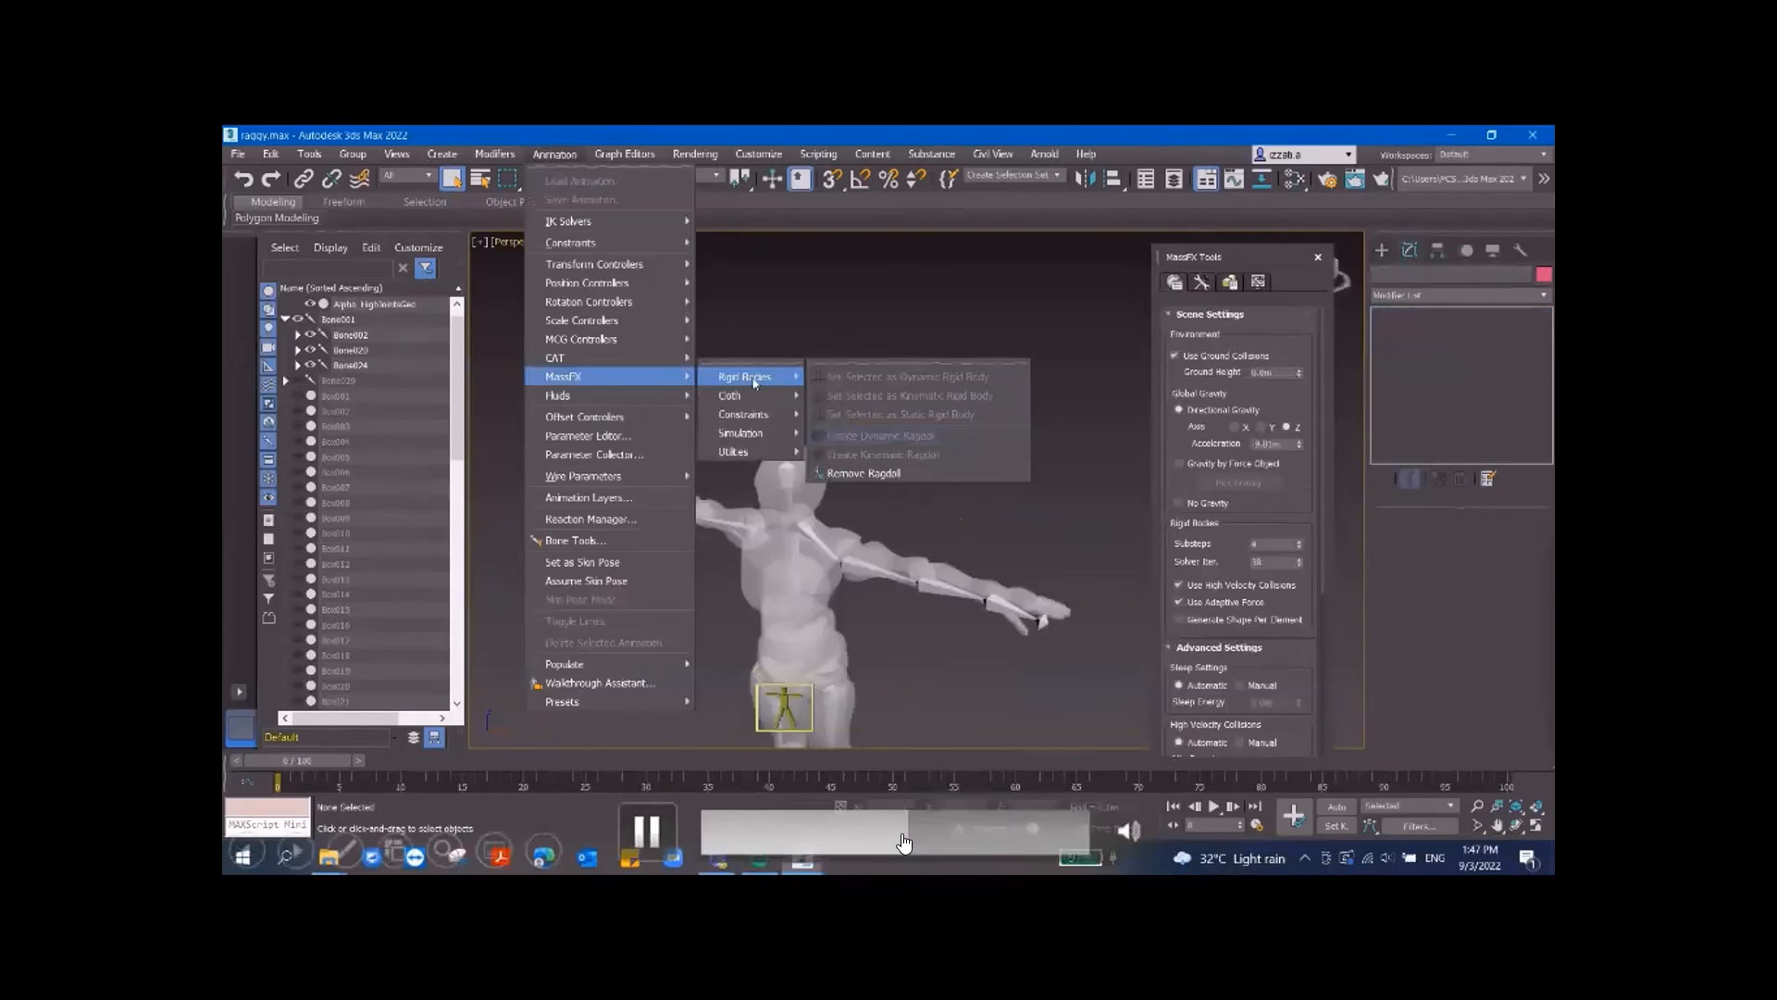
left_click(647, 826)
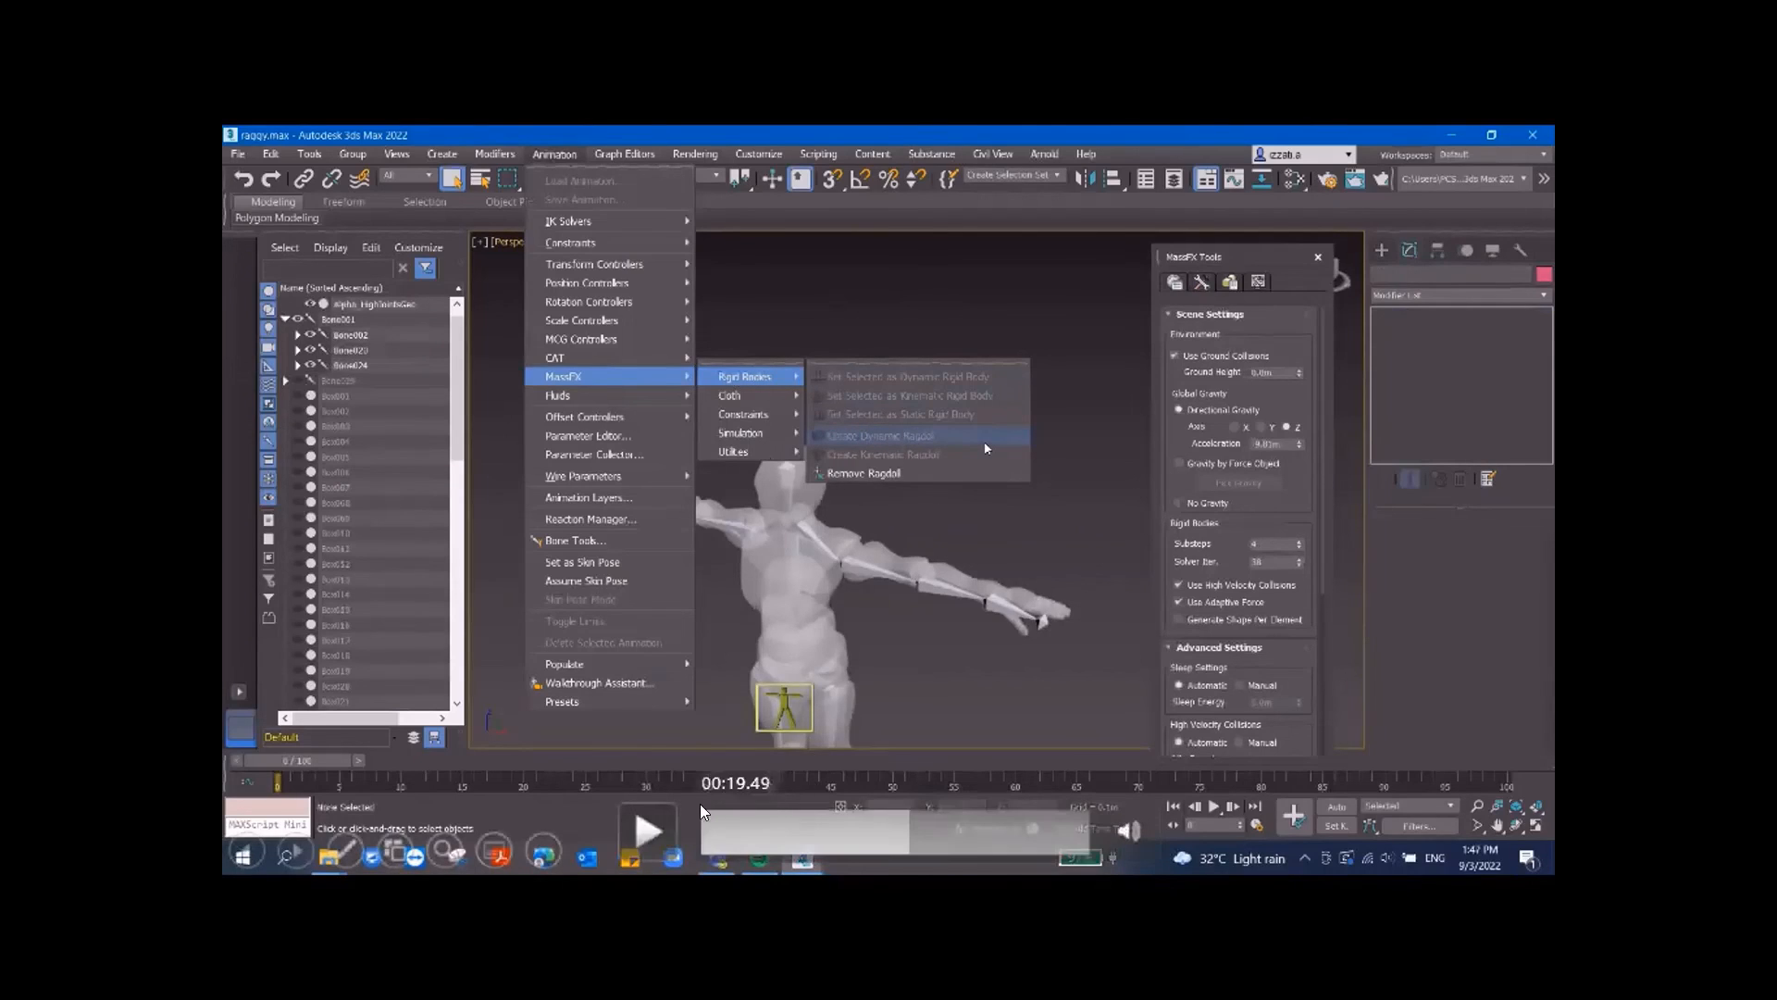
- Resume the ragdoll demo and skip ahead to the ragdoll helper's setup, examining its Dynamic type and assigned bone list
left_click(649, 830)
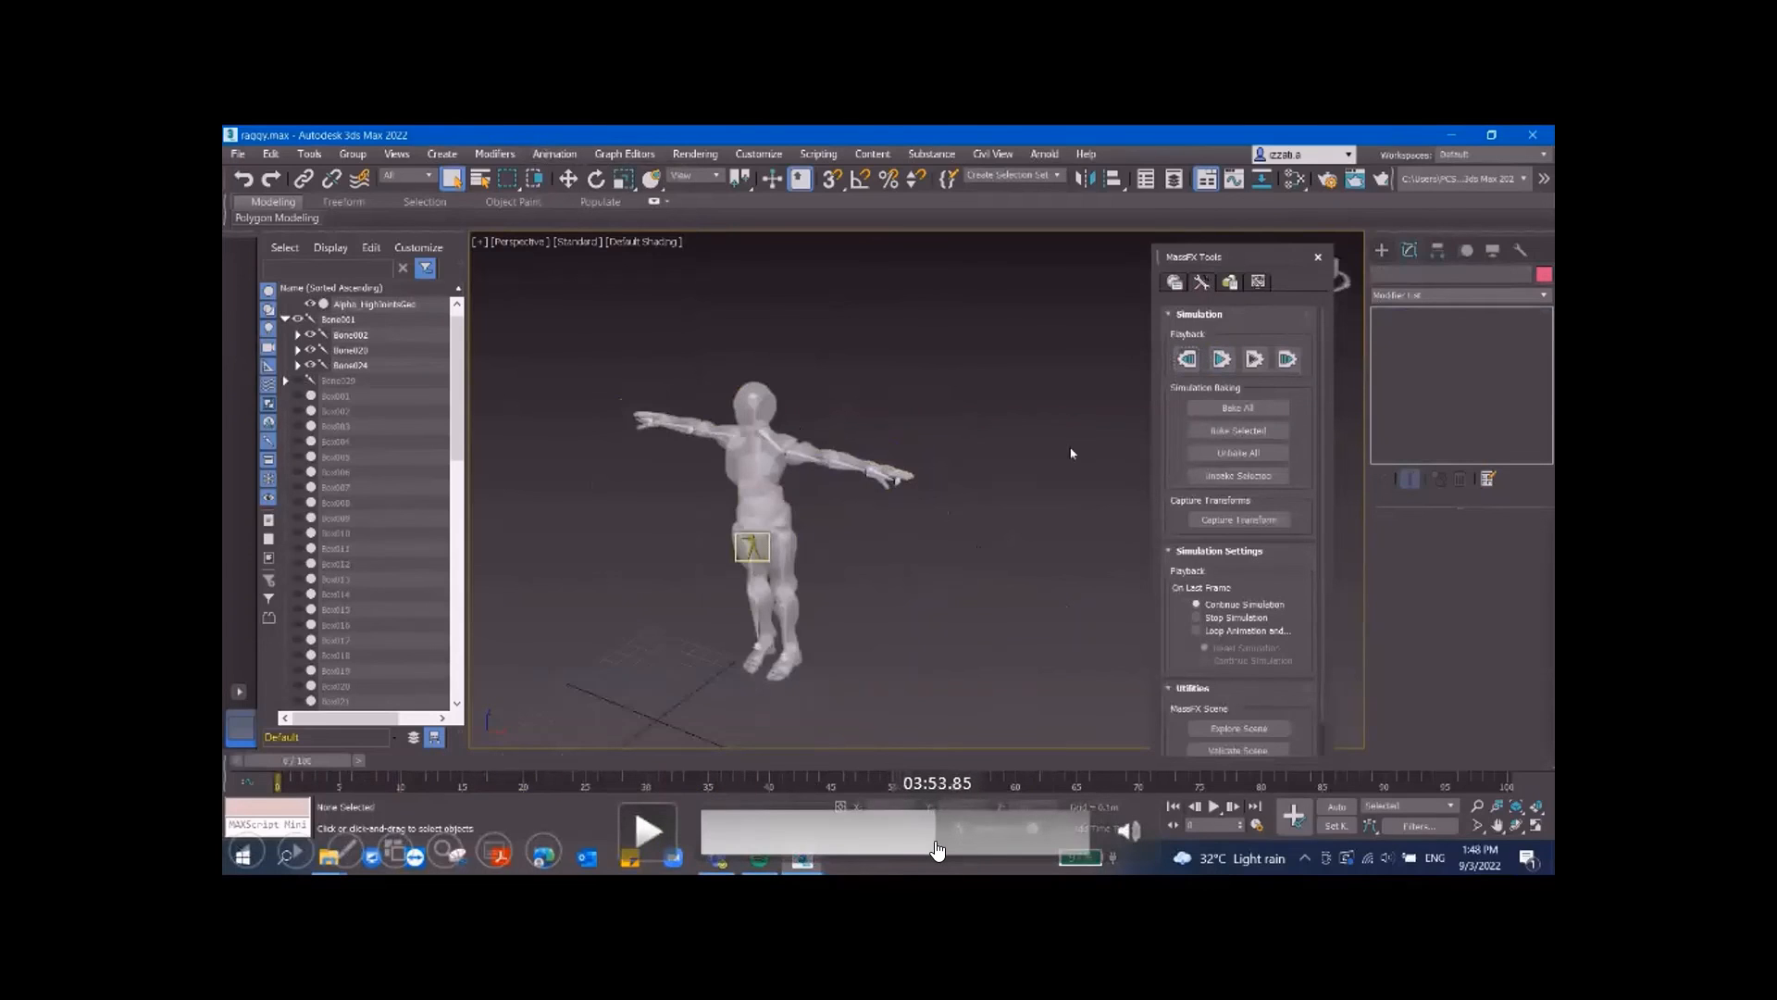
left_click(937, 844)
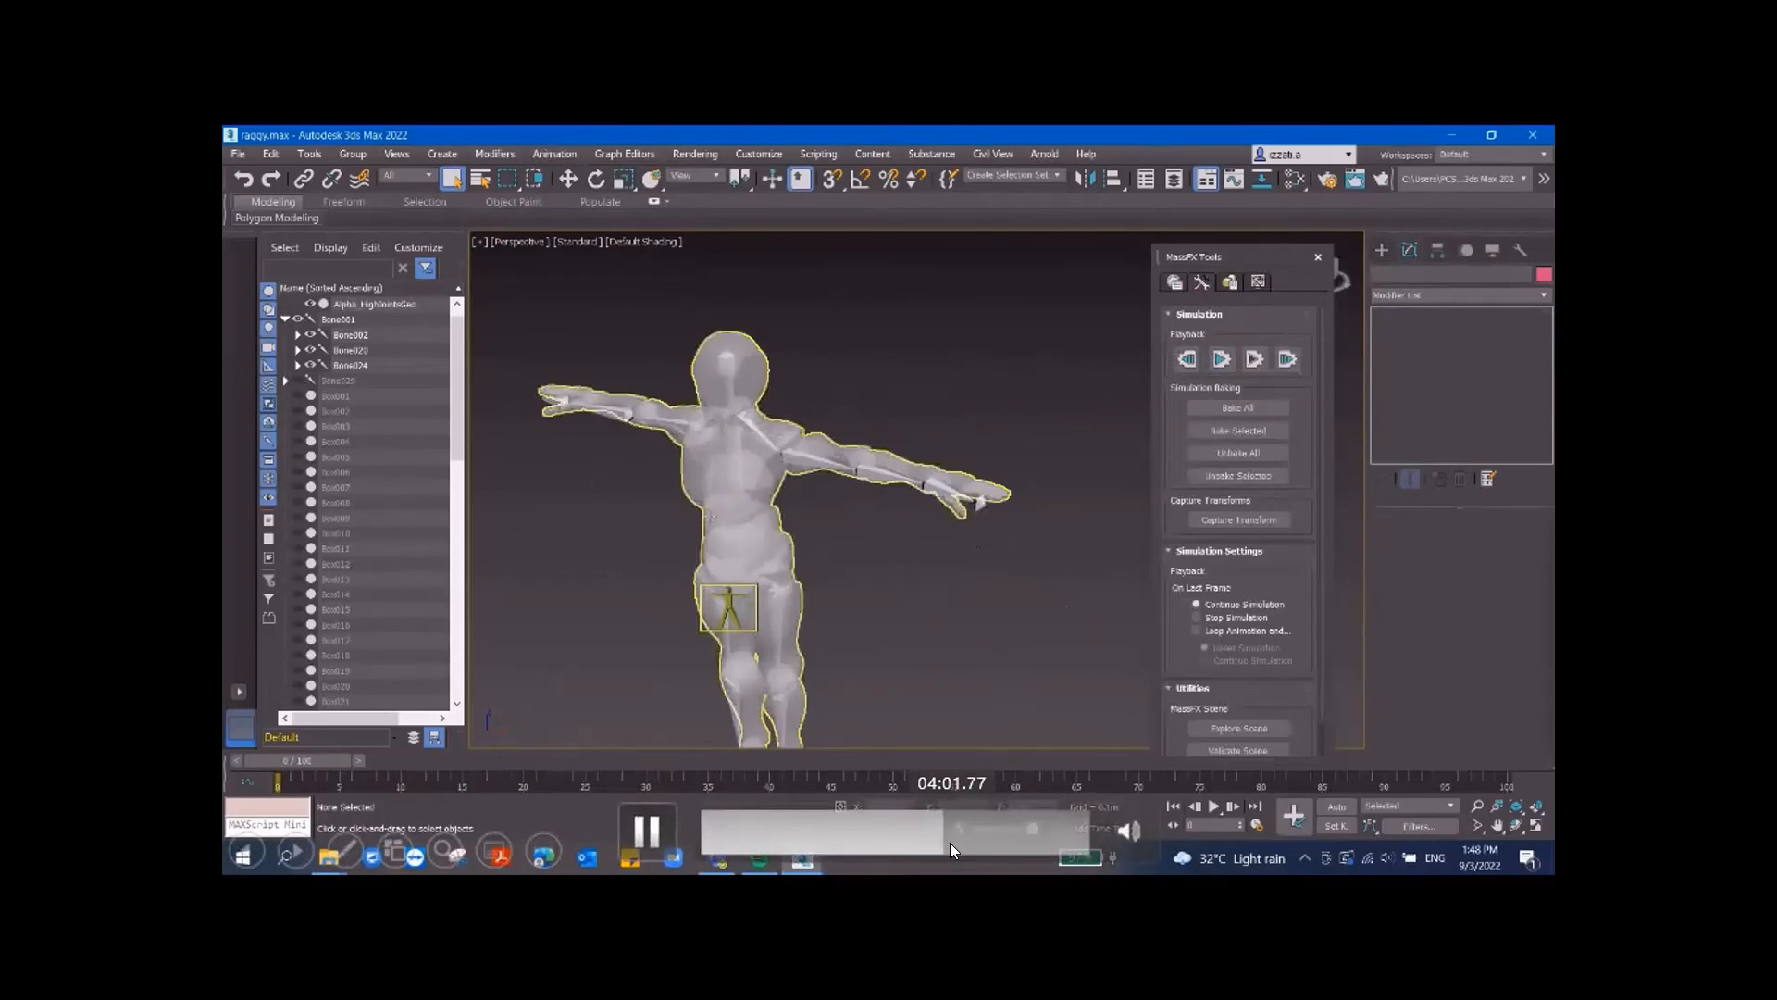
left_click(947, 843)
left_click_drag(947, 841, 965, 844)
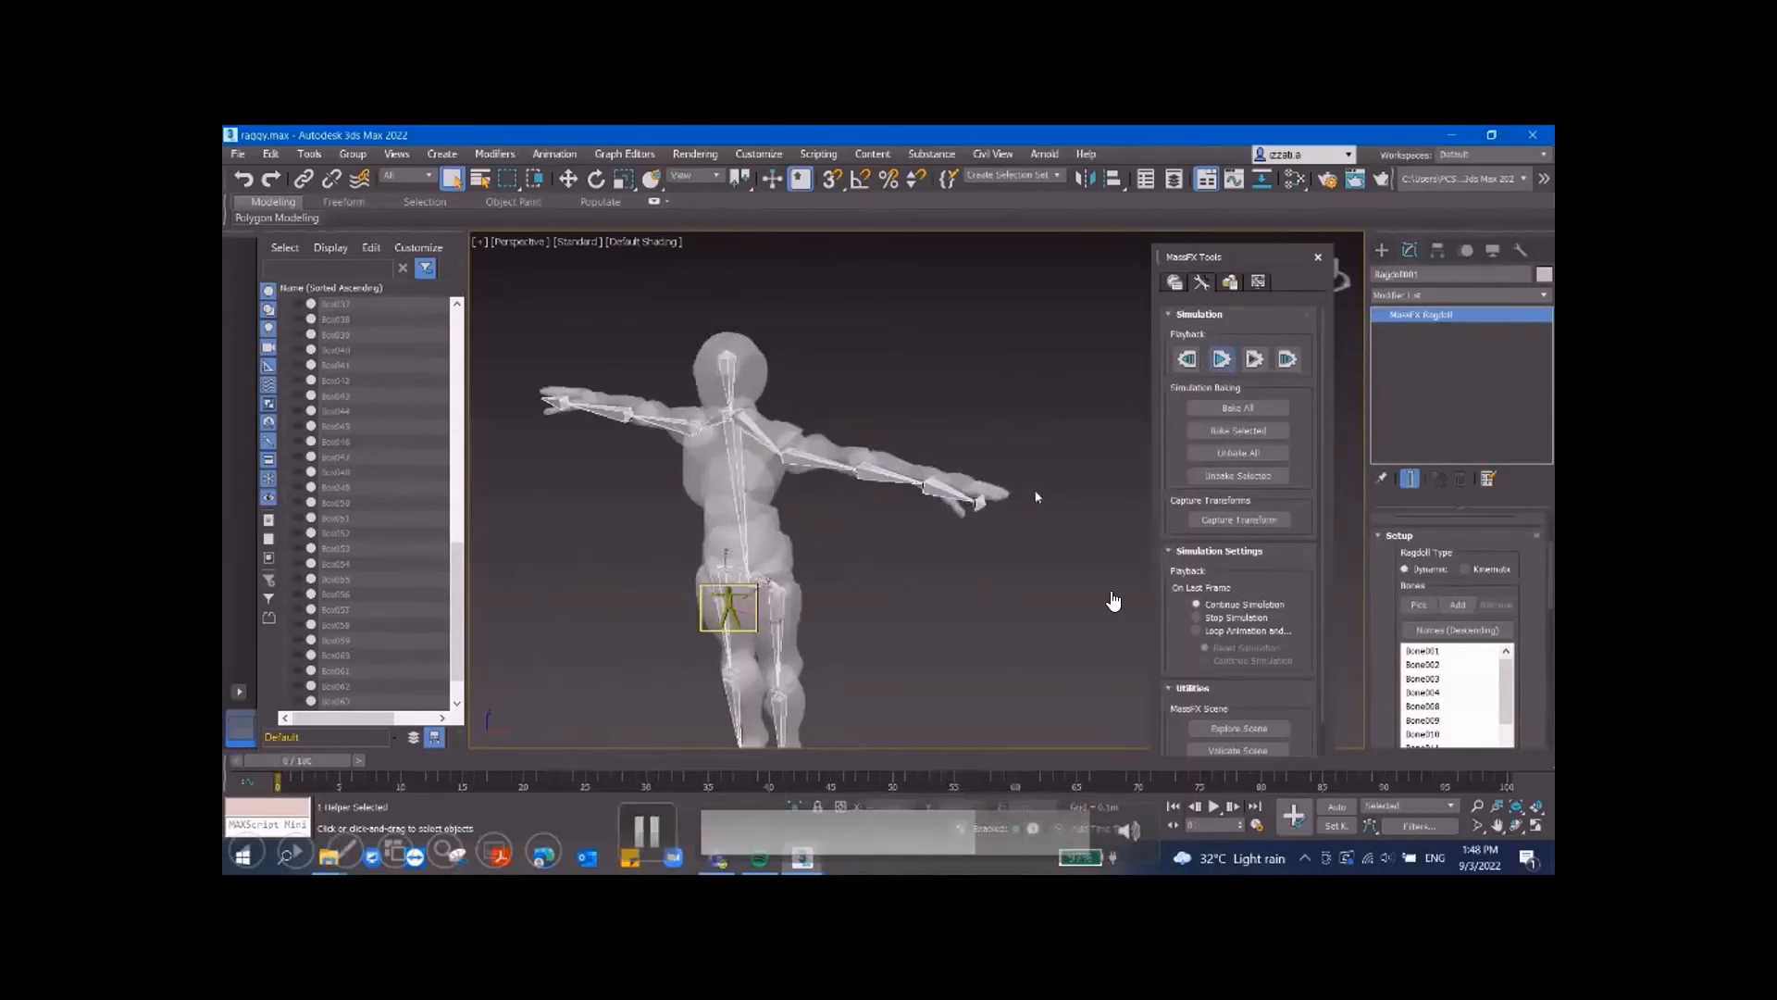